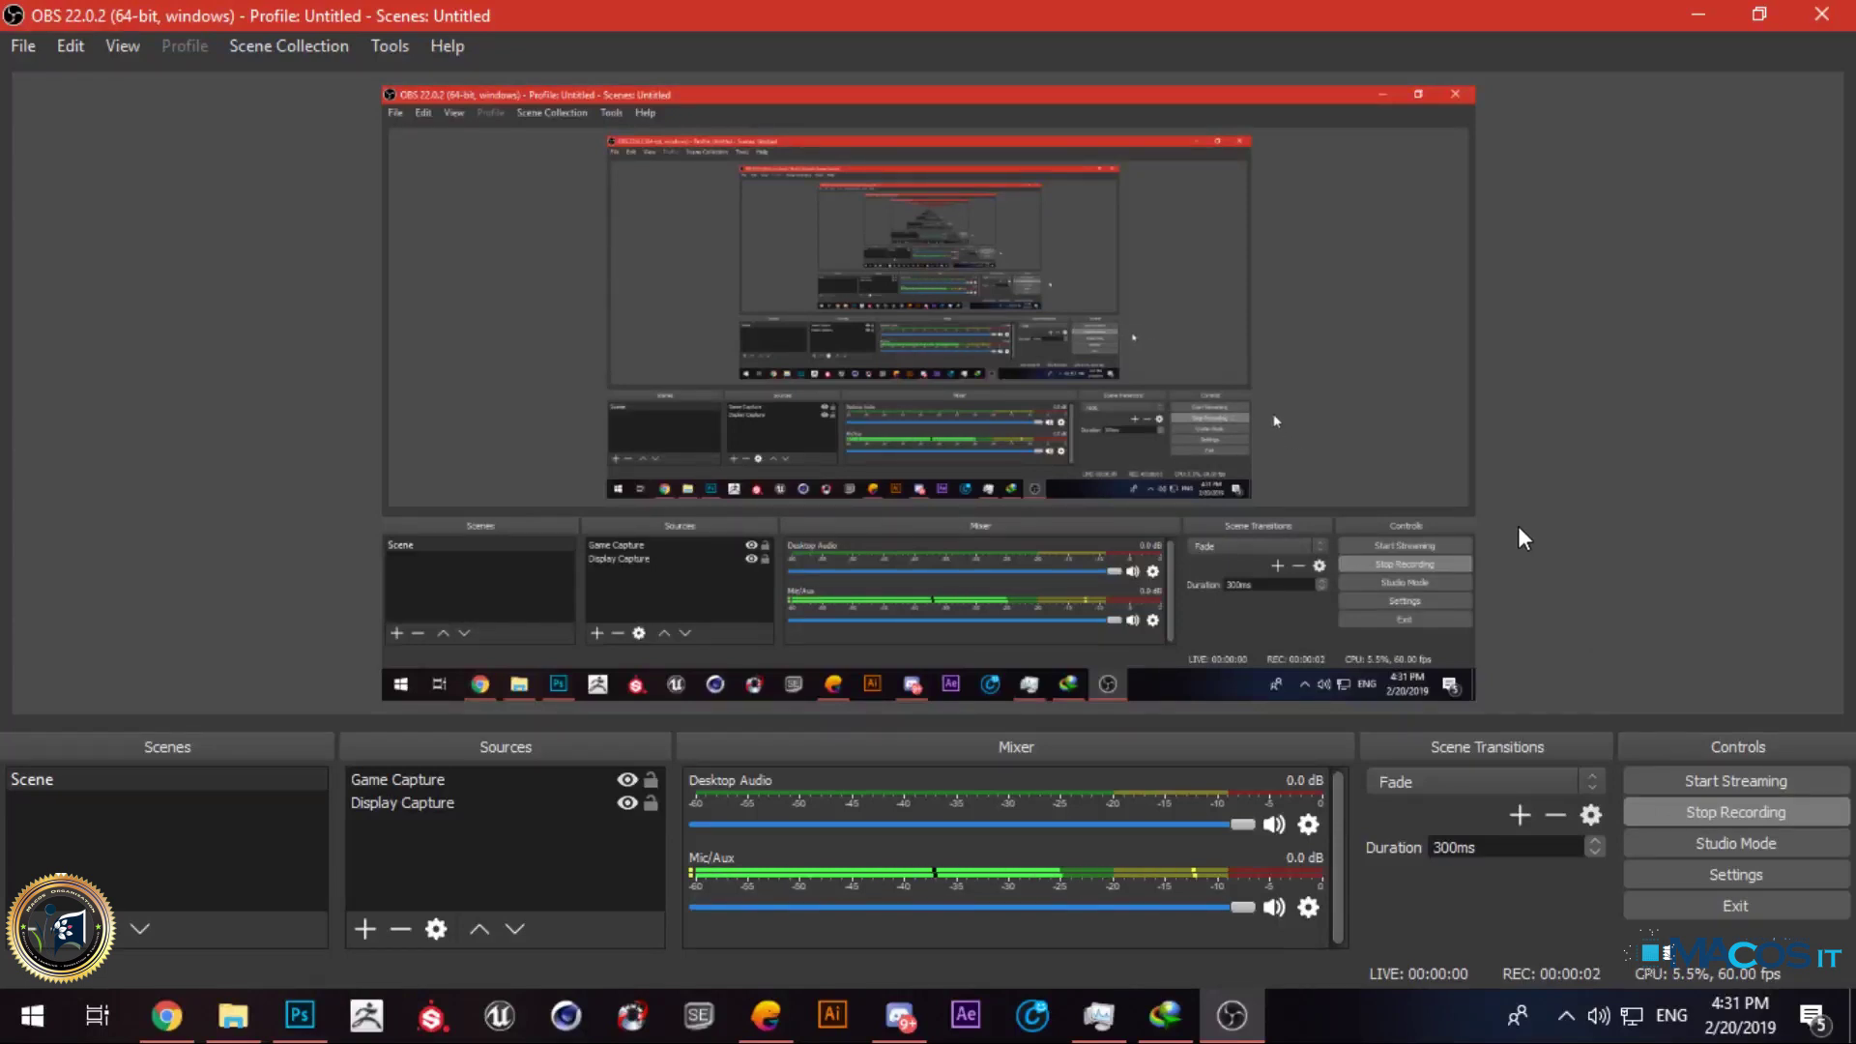
Step: Switch to Photoshop and convert the butterfly photo's Background layer for smart filters
{"action": "left_click", "coordinate": [795, 1017]}
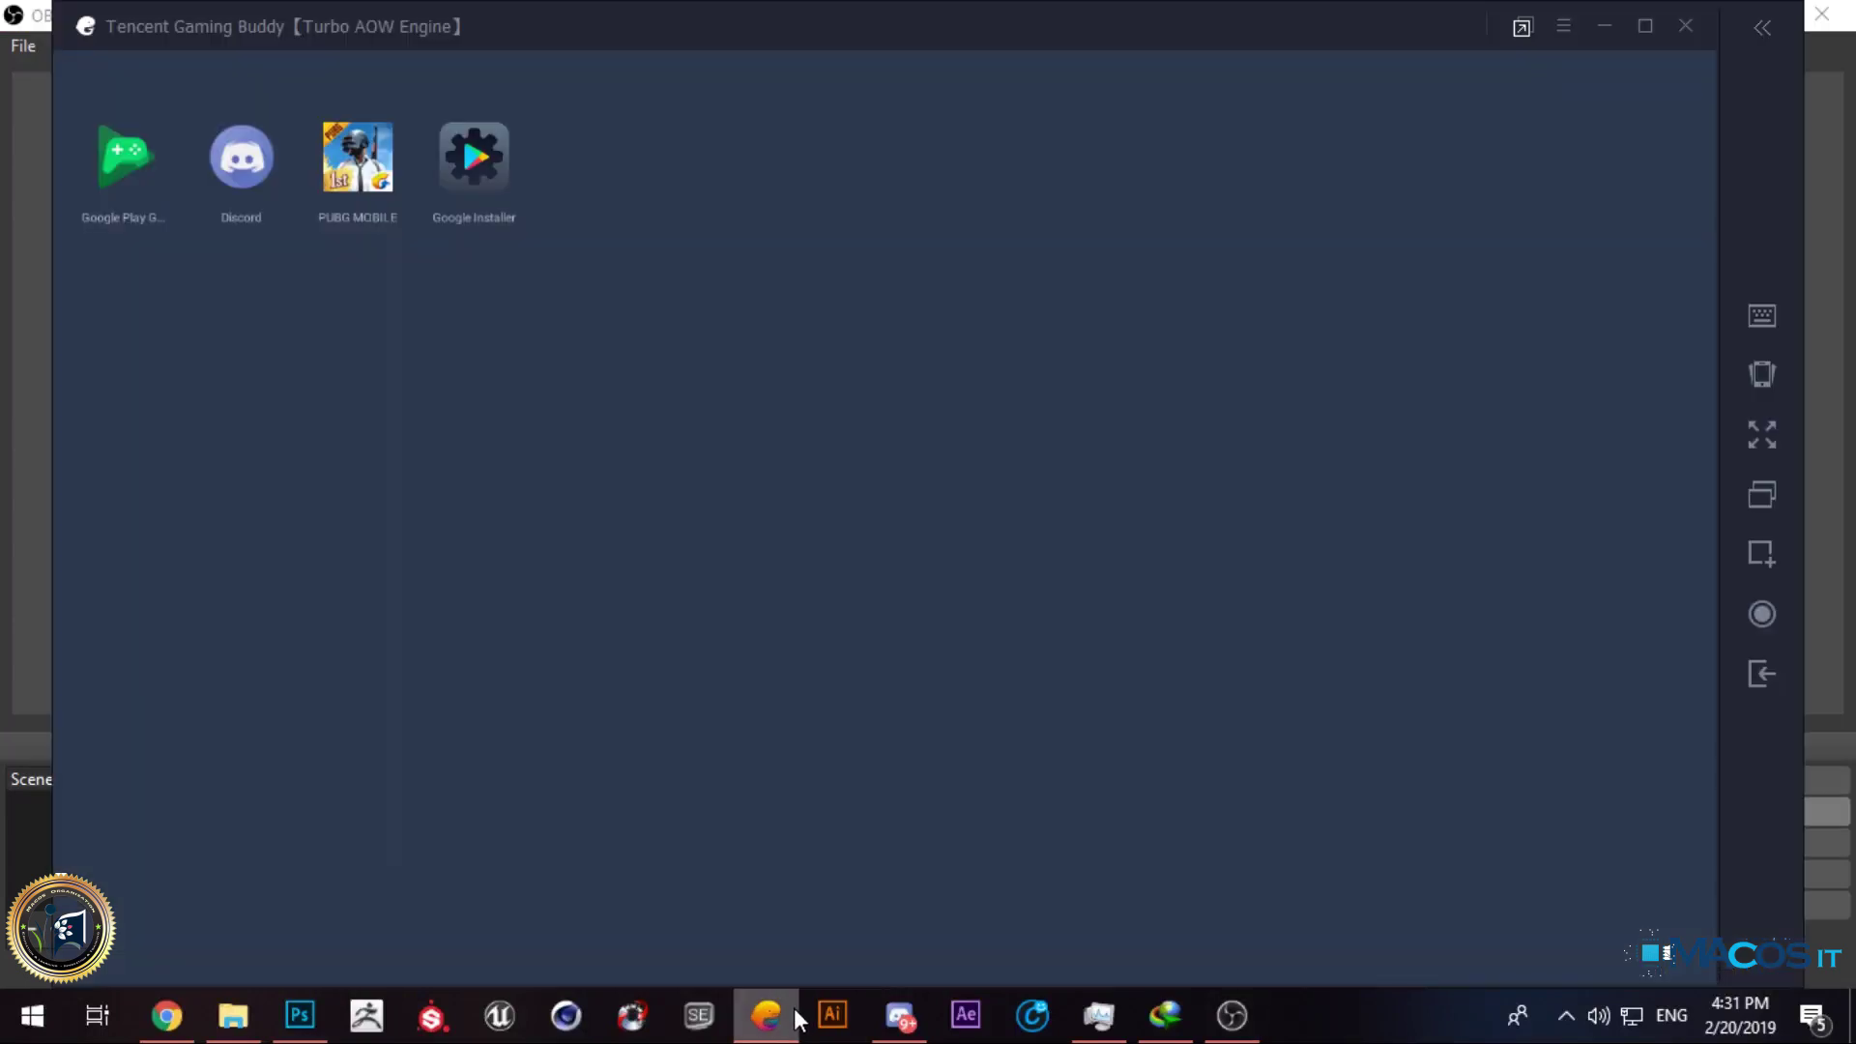
{"action": "left_click", "coordinate": [305, 1015]}
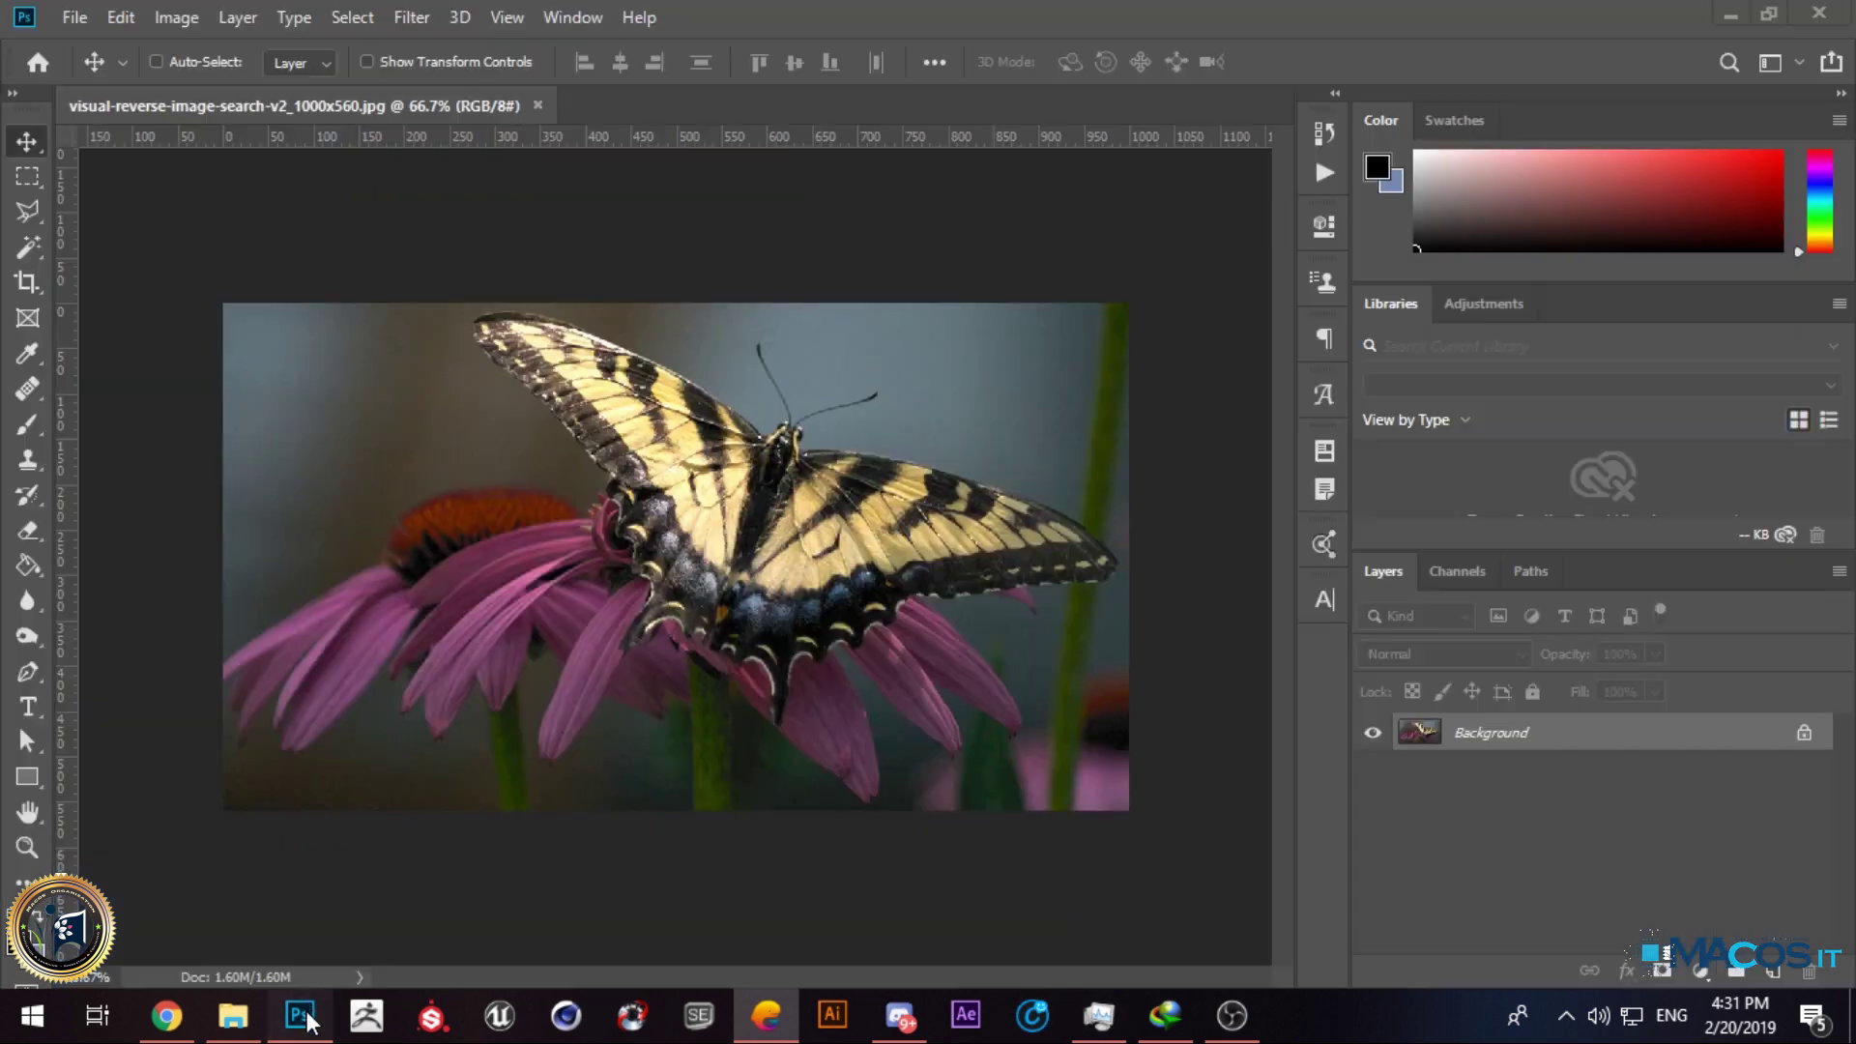
{"action": "left_click", "coordinate": [414, 21]}
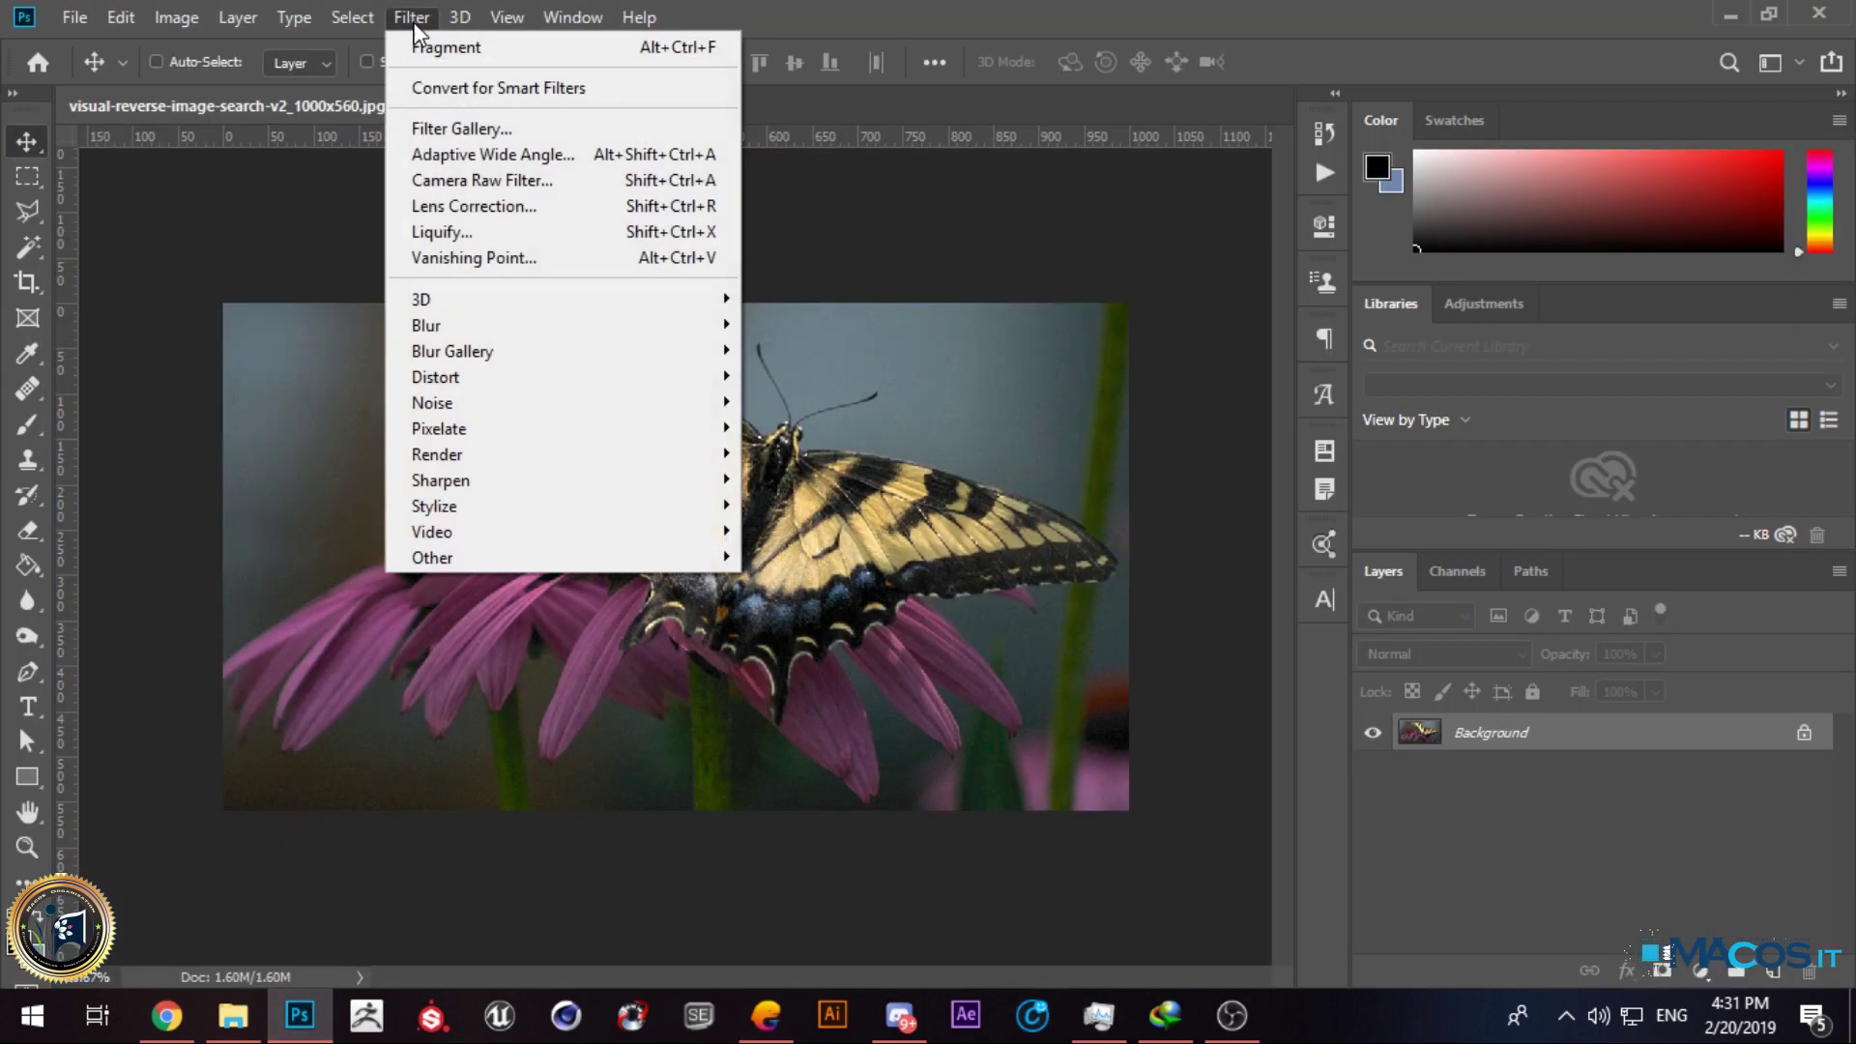
{"action": "left_click", "coordinate": [472, 89]}
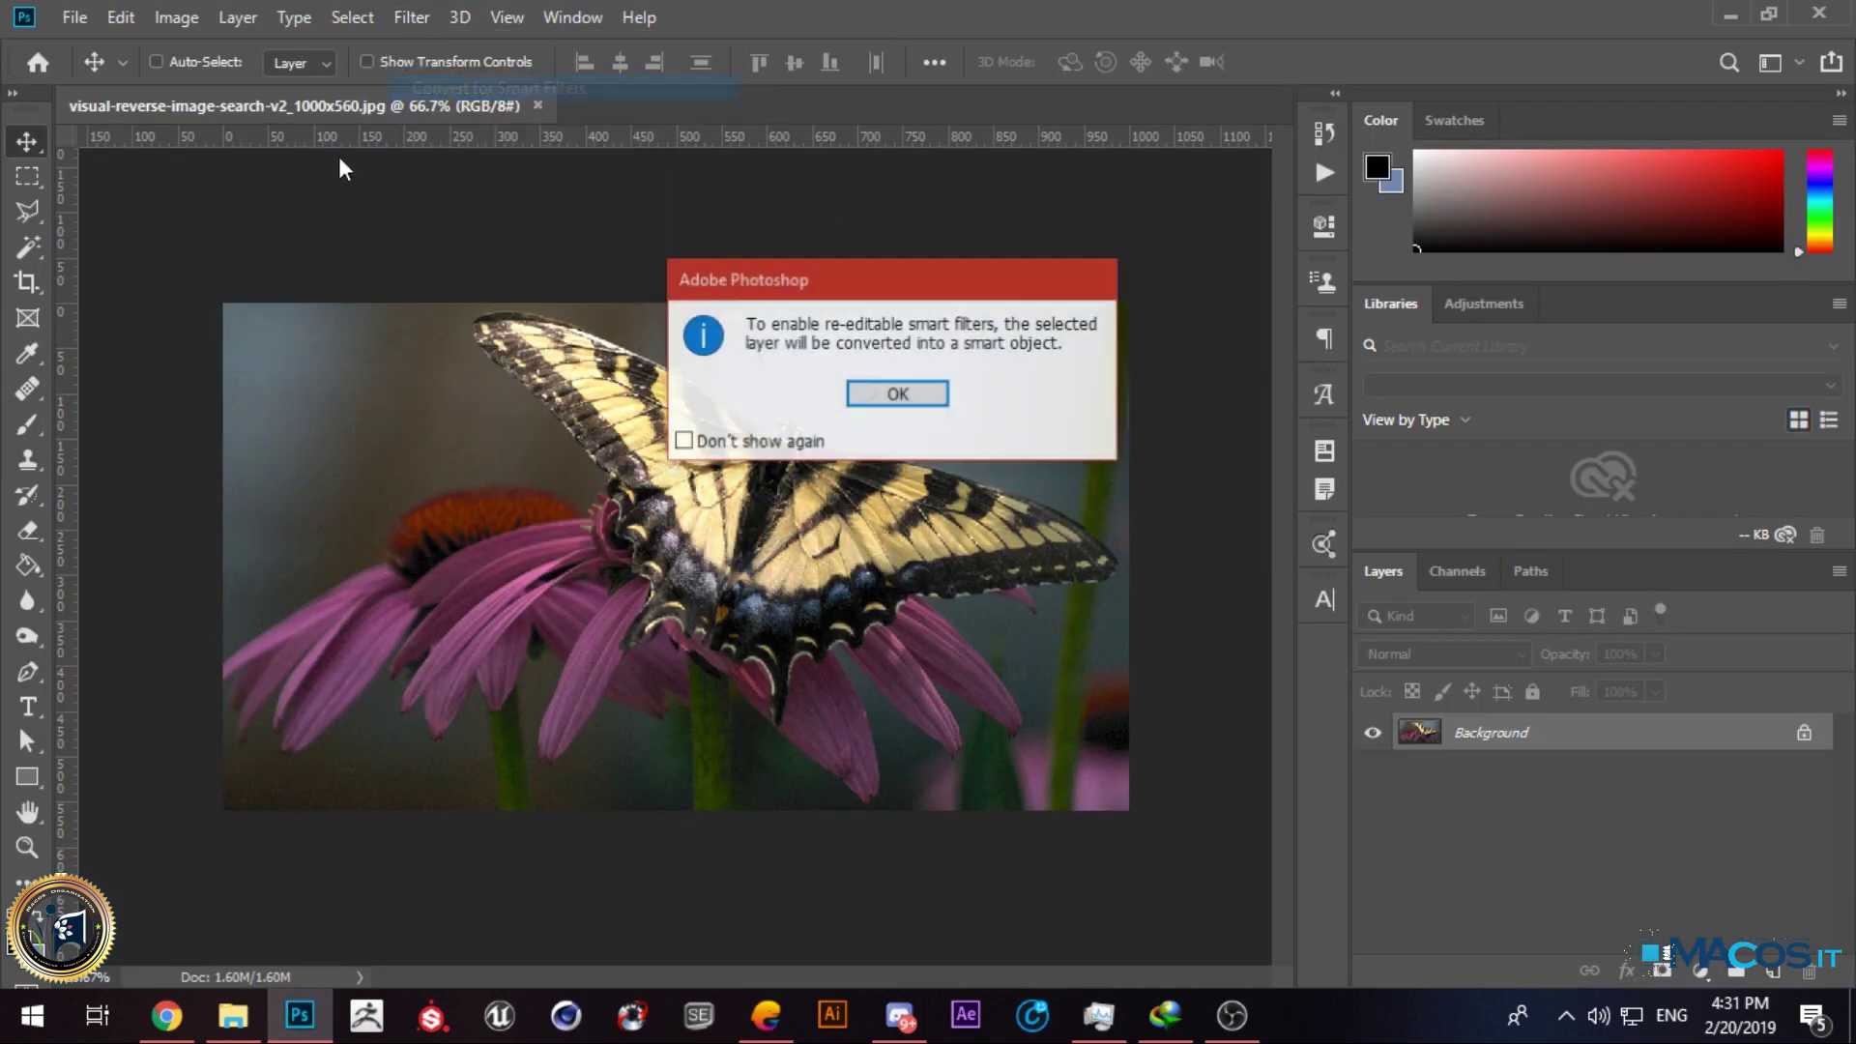
{"action": "left_click", "coordinate": [899, 387]}
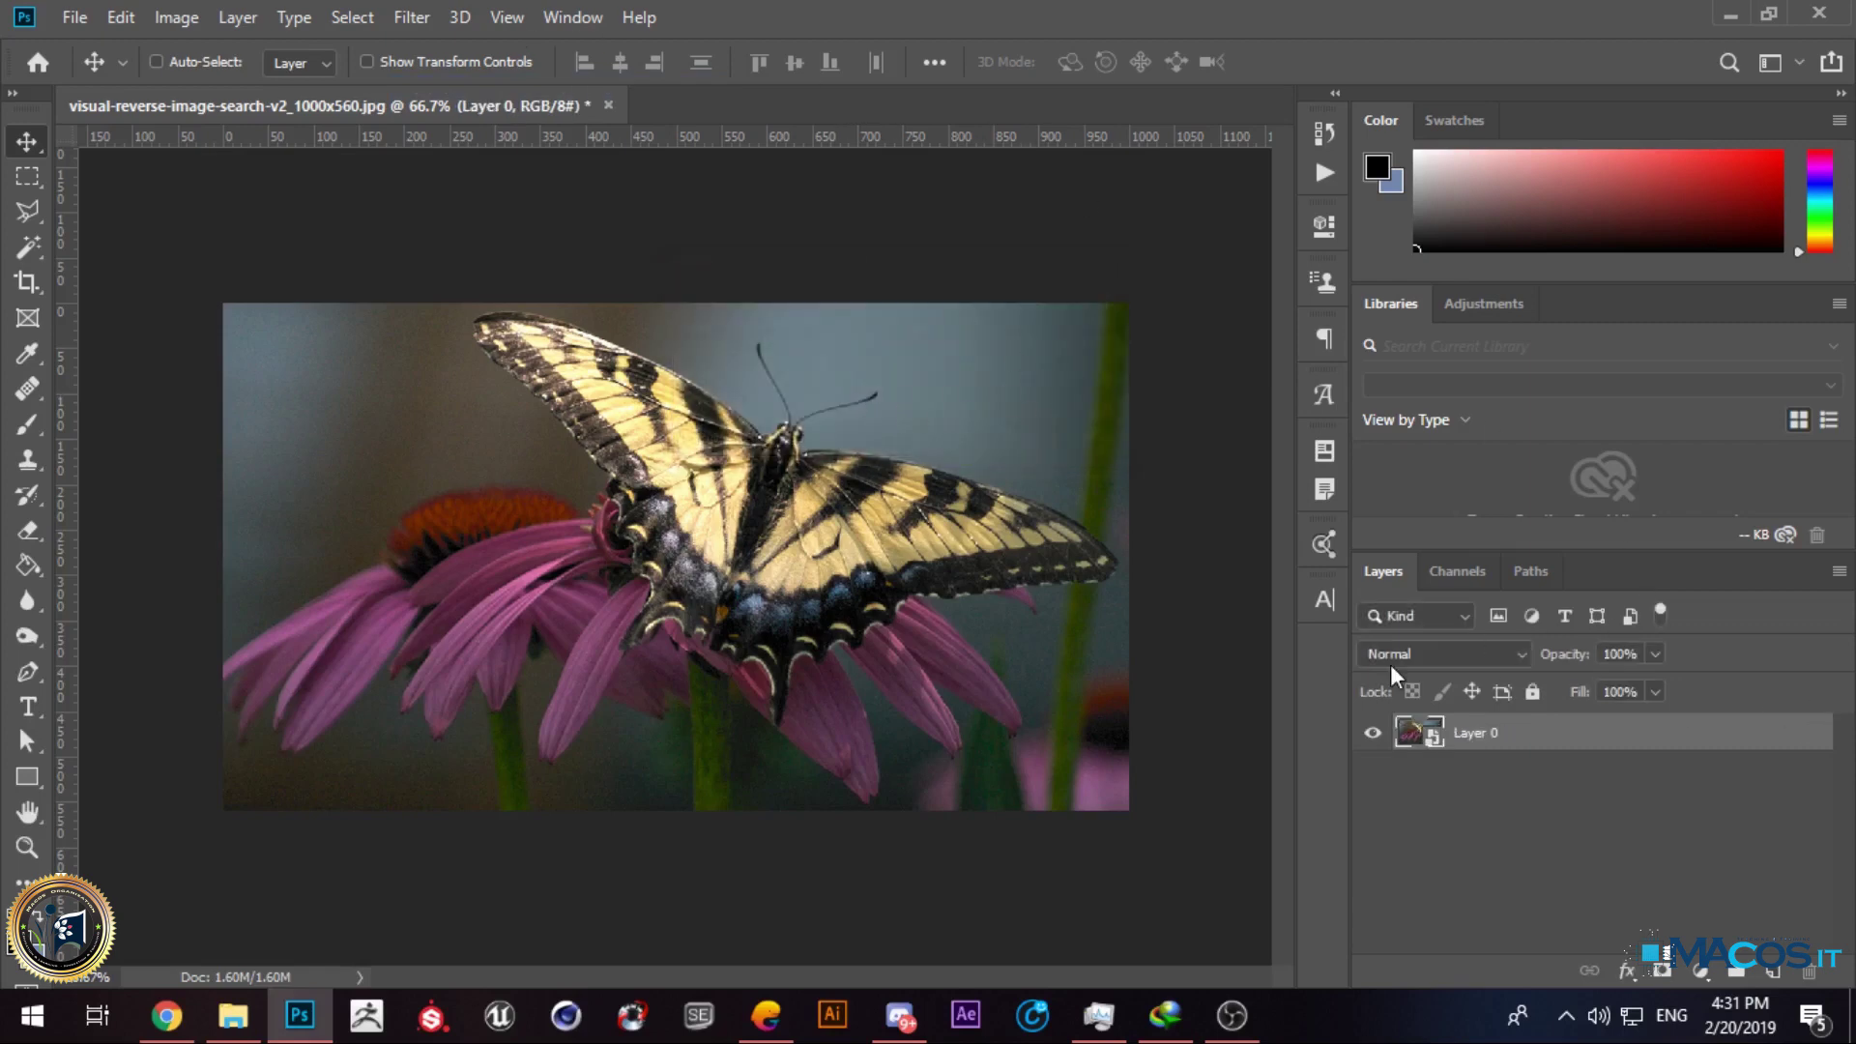
Step: Start the Crystallize filter from the Pixelate group on Layer 0 and lower the cell size to 3
{"action": "left_click", "coordinate": [411, 20]}
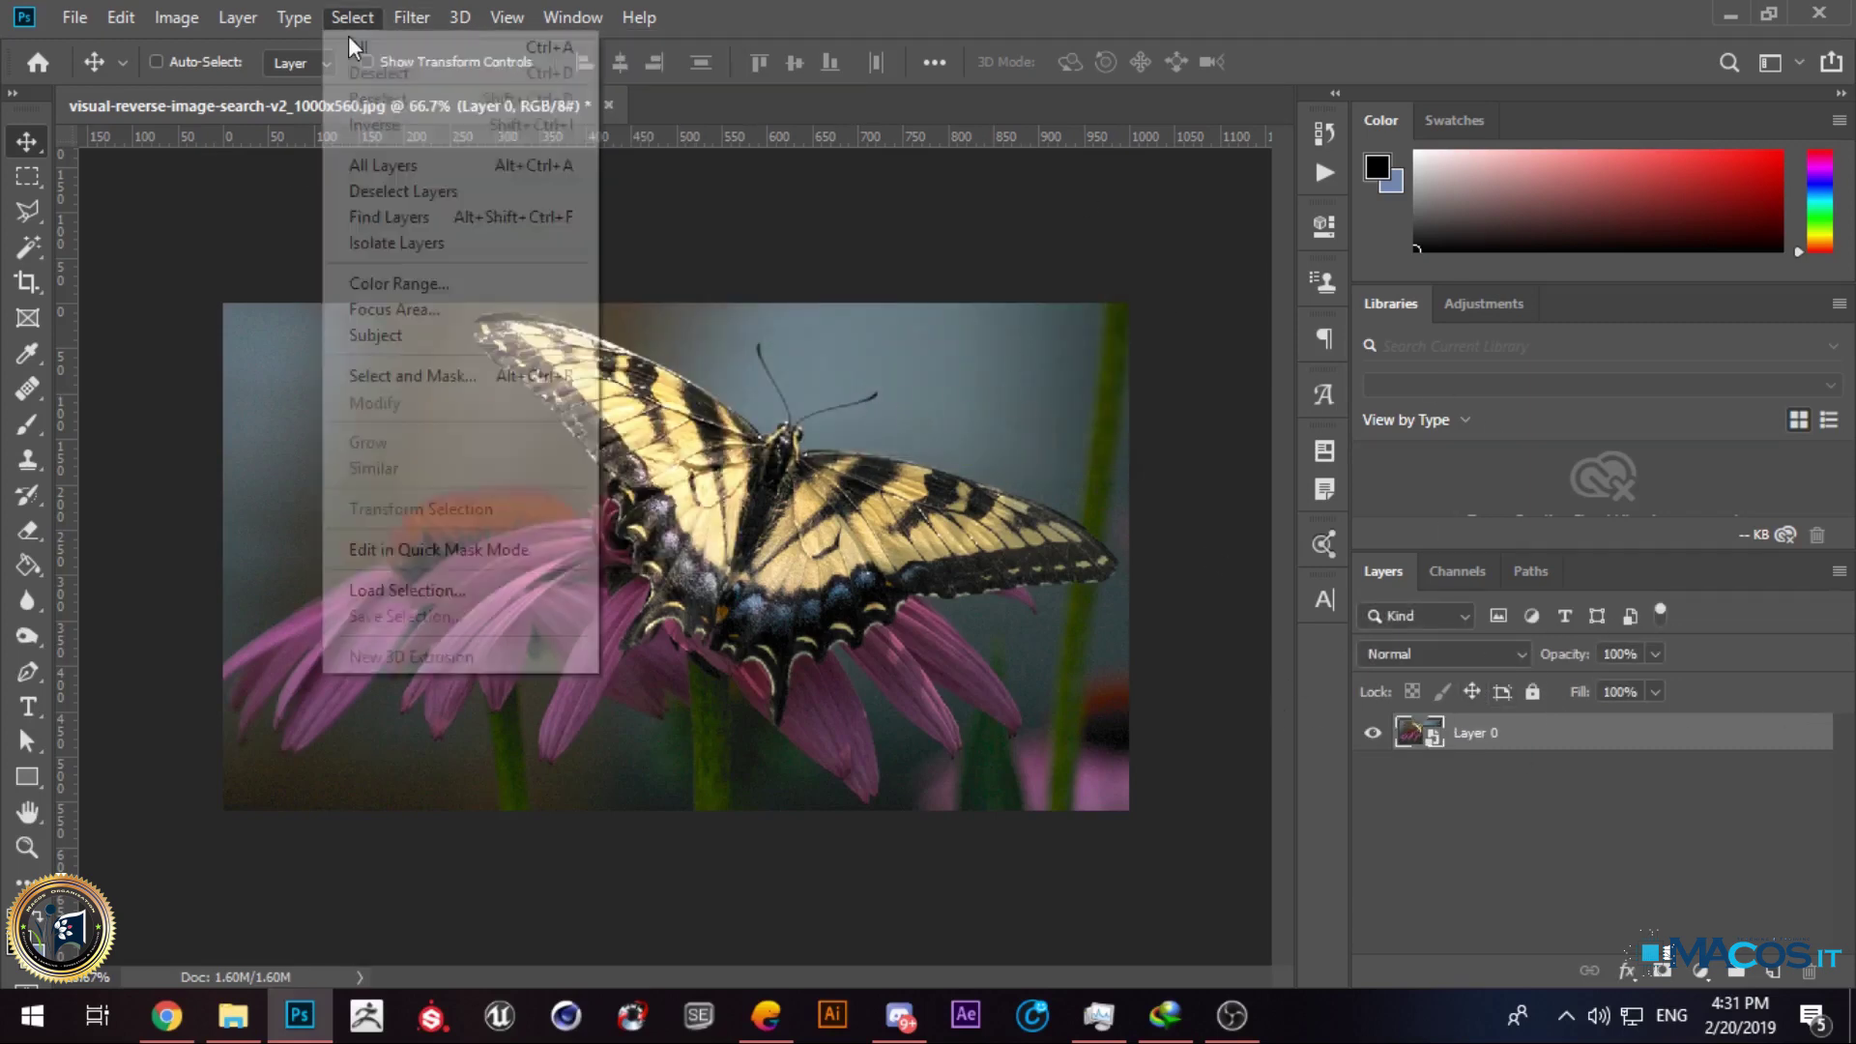
{"action": "mouse_move", "coordinate": [518, 435]}
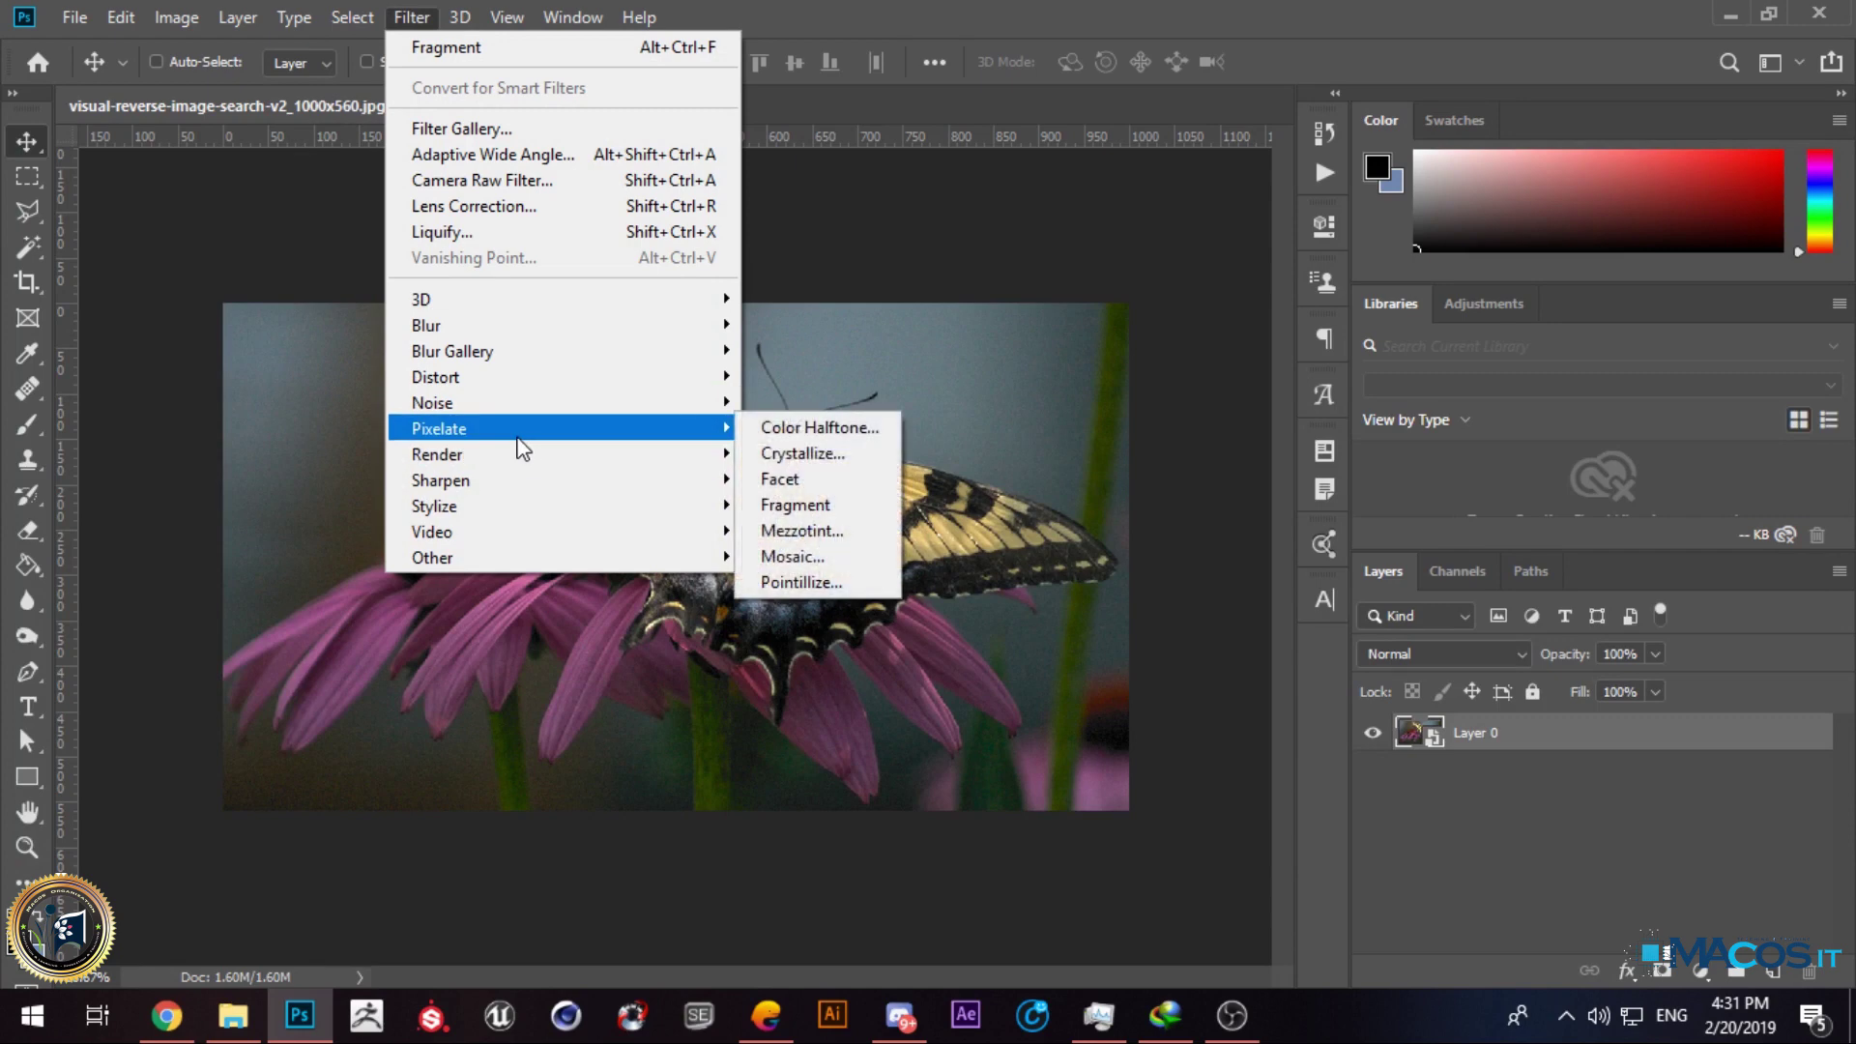
{"action": "left_click", "coordinate": [809, 462]}
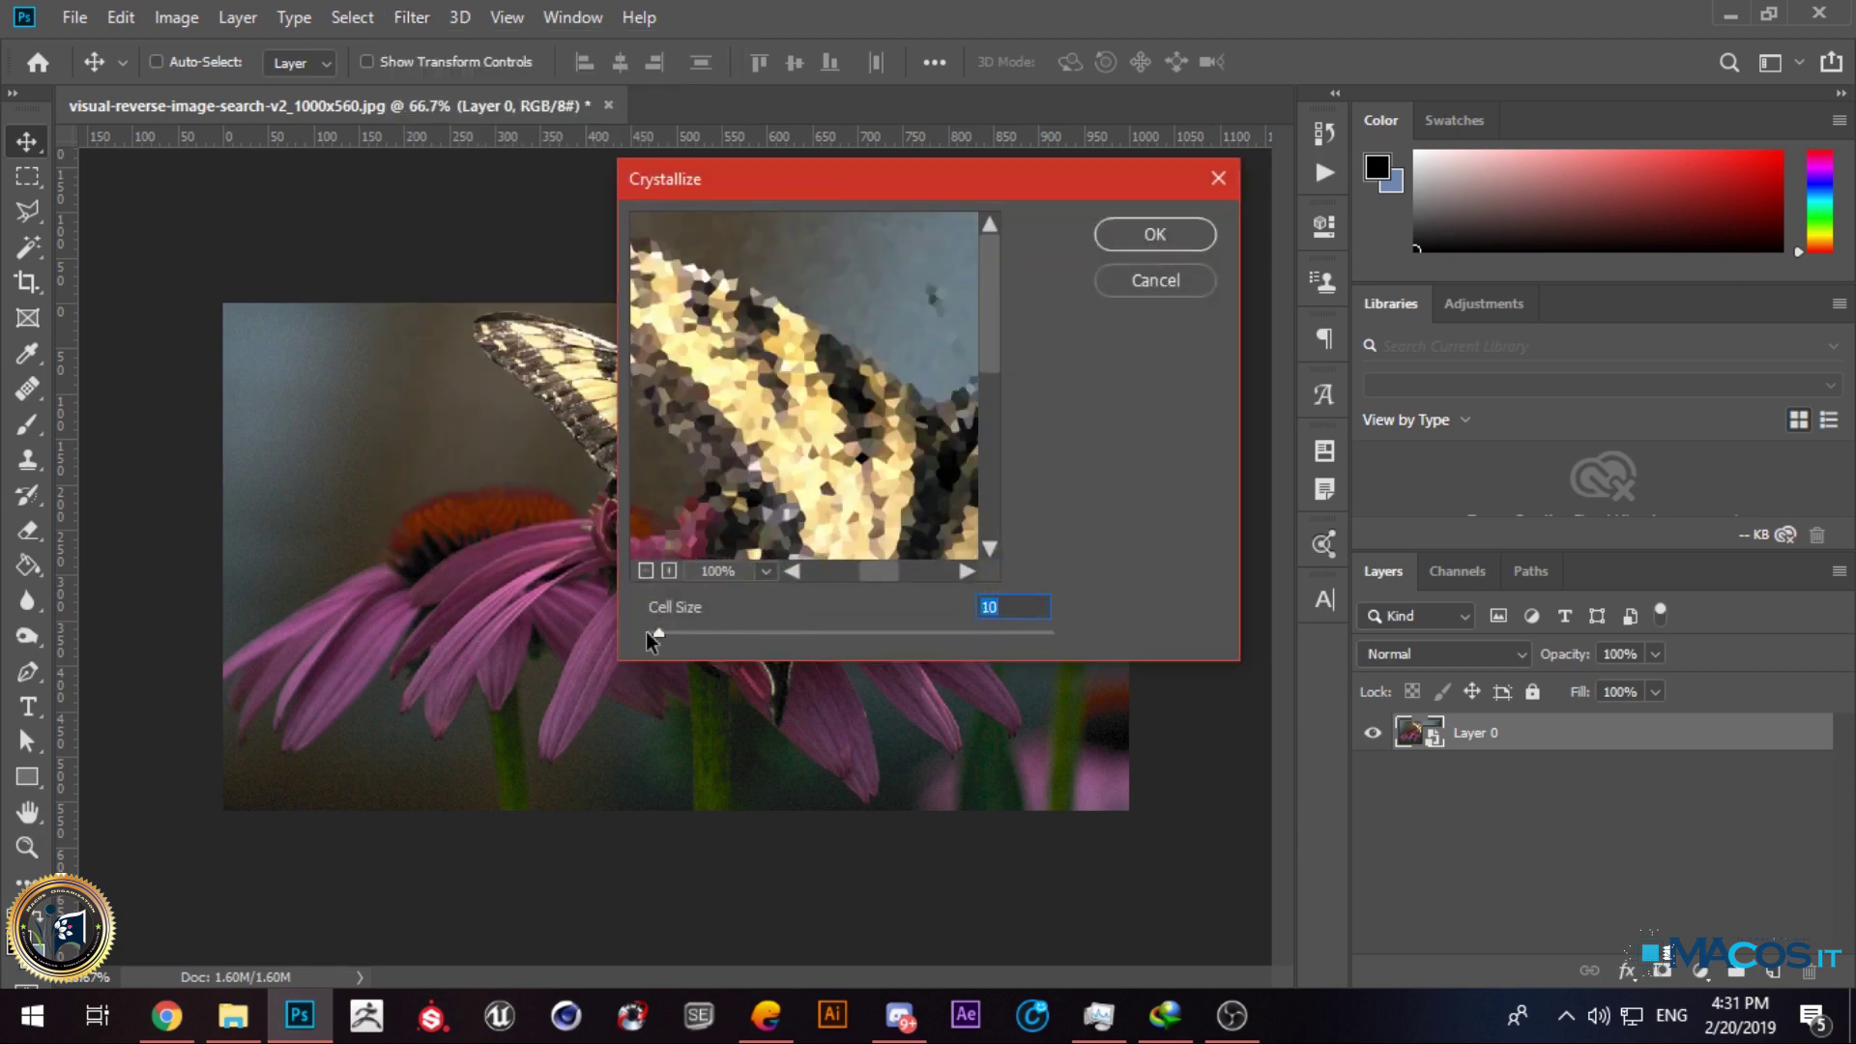
{"action": "left_click_drag", "start_coordinate": [651, 628], "coordinate": [630, 630]}
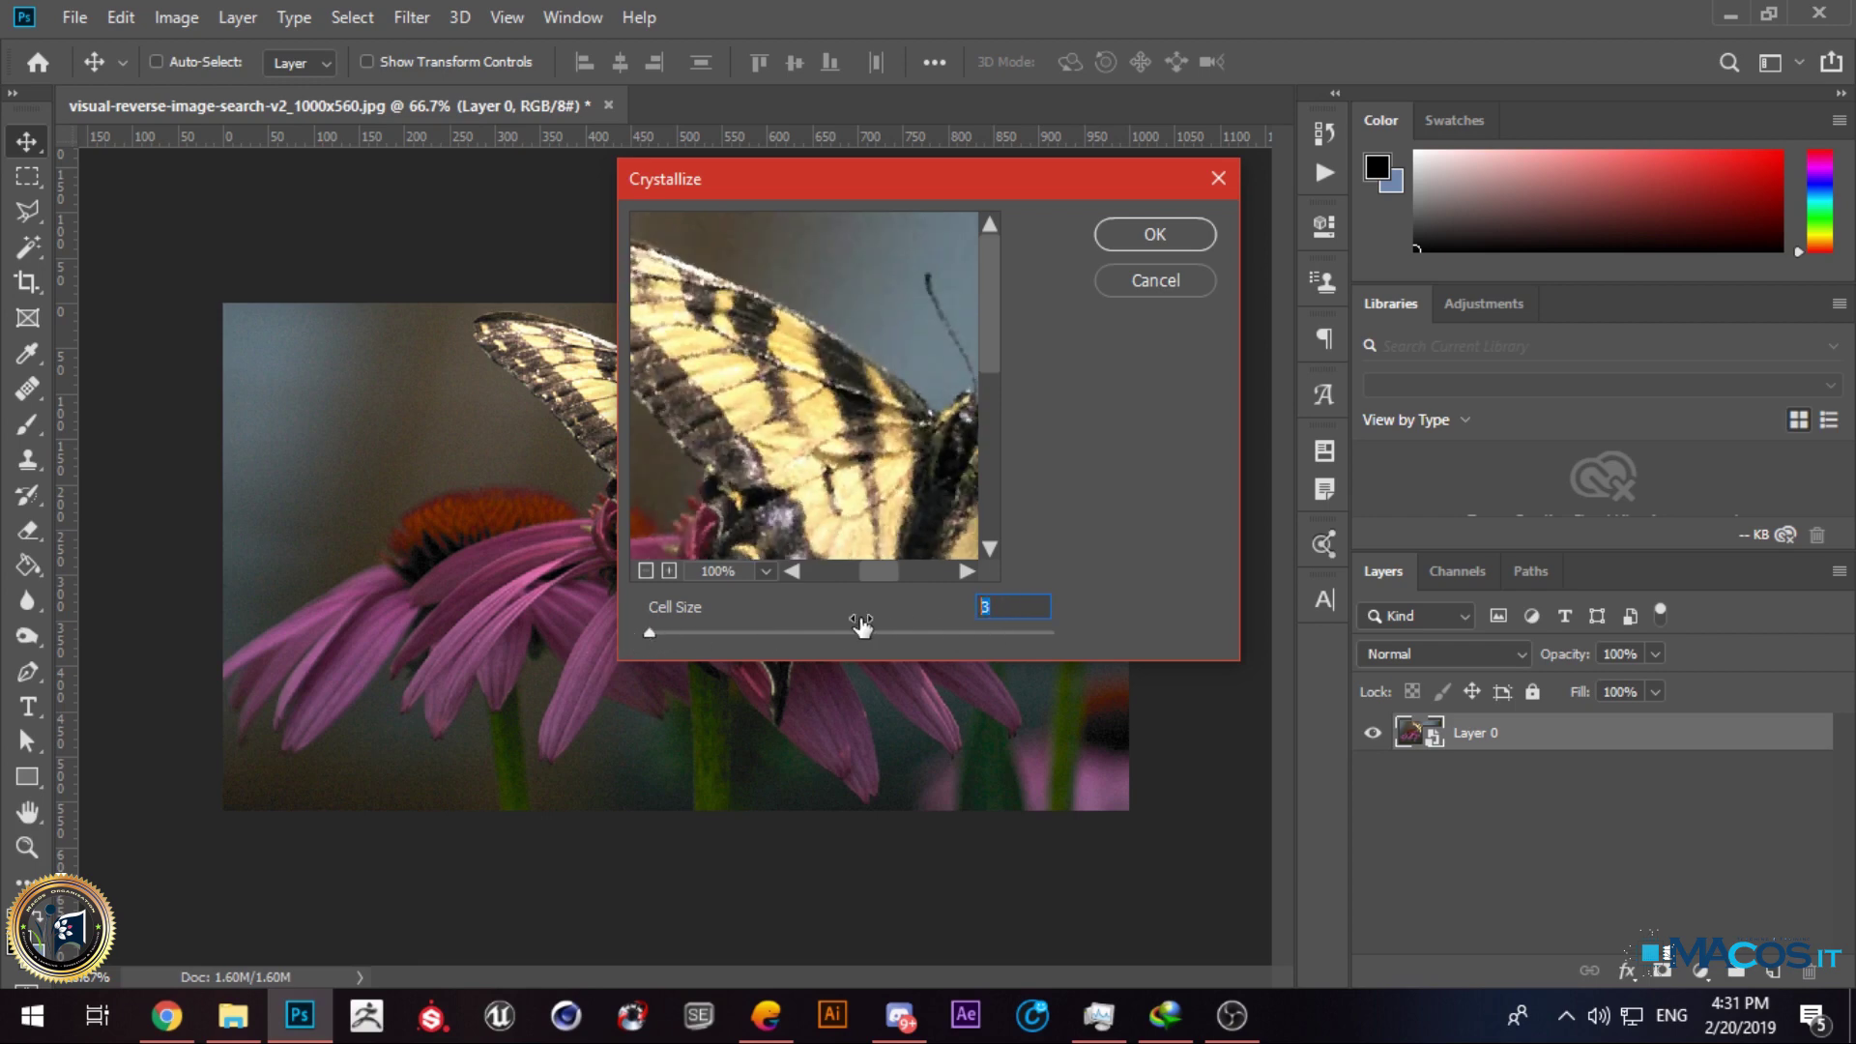
{"action": "type", "text": "1"}
{"action": "key", "text": "Return"}
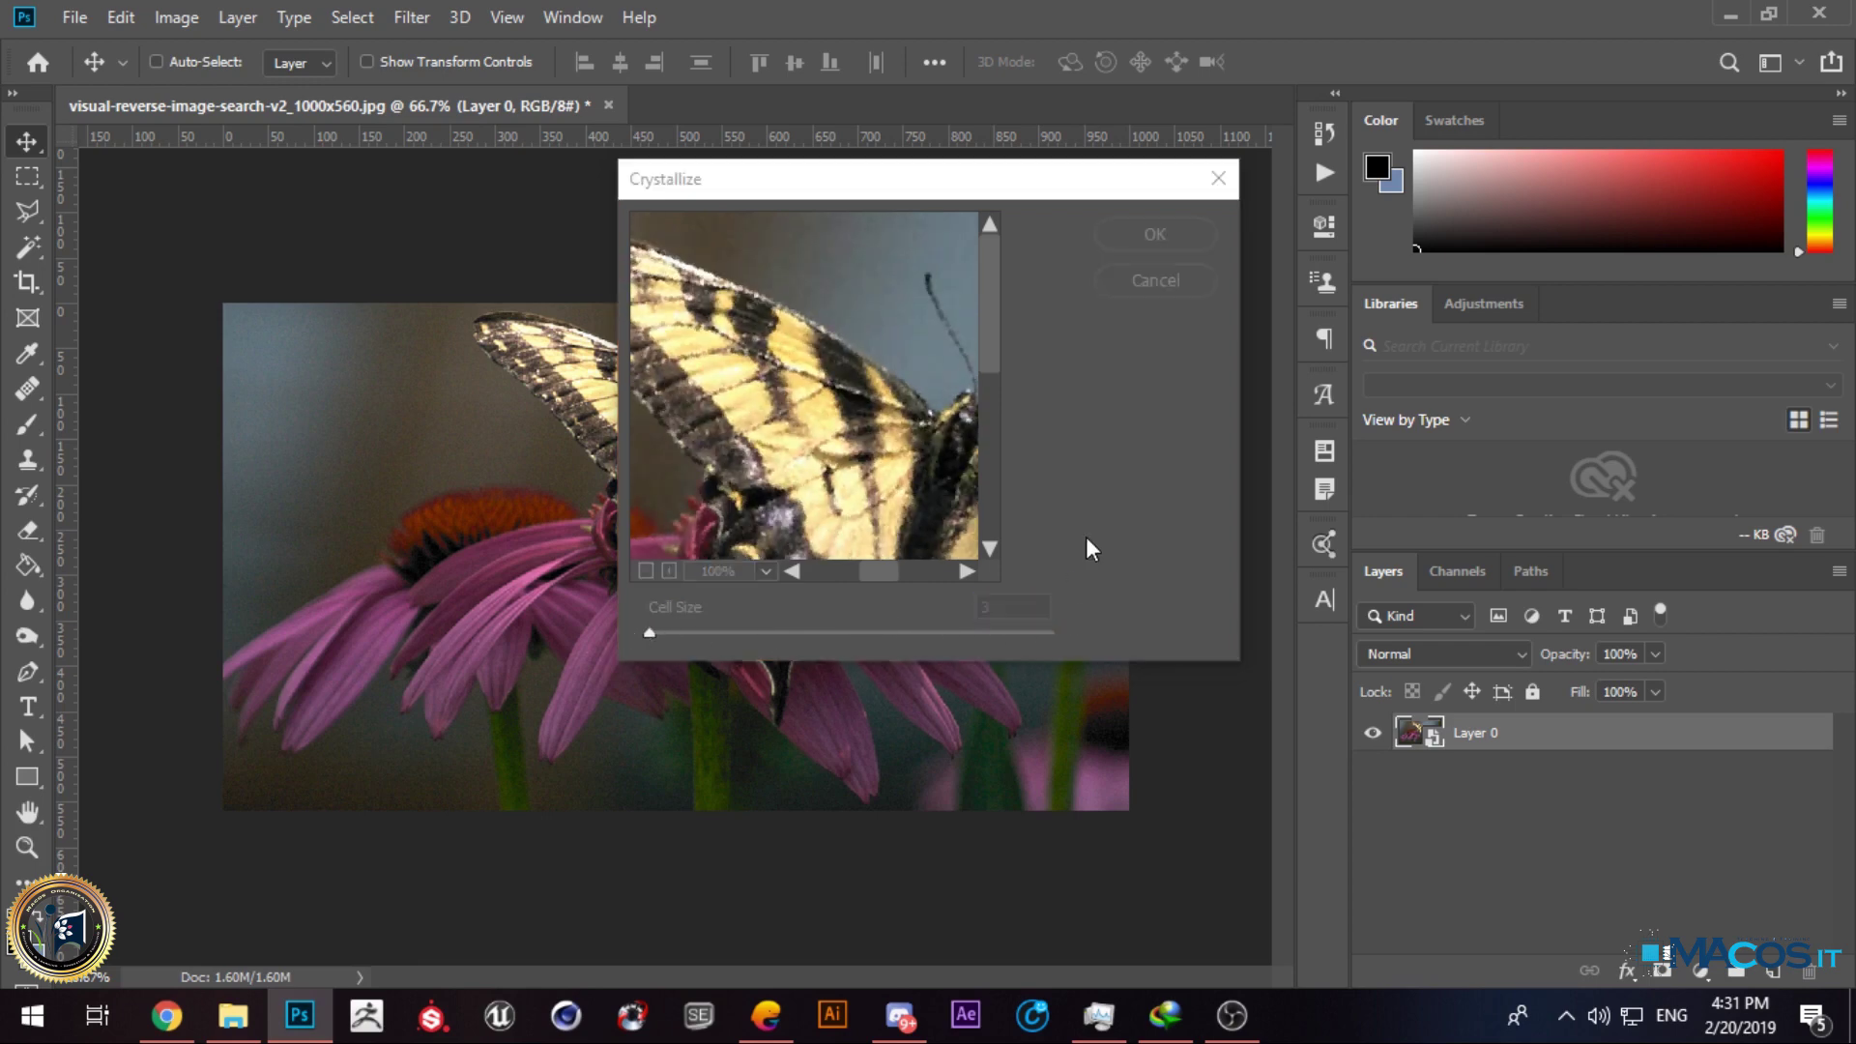
{"action": "left_click", "coordinate": [1053, 600]}
Step: Examine the Crystallize preview of the butterfly's wing at several magnifications
{"action": "scroll", "coordinate": [800, 393], "scroll_direction": "up", "scroll_amount": 5}
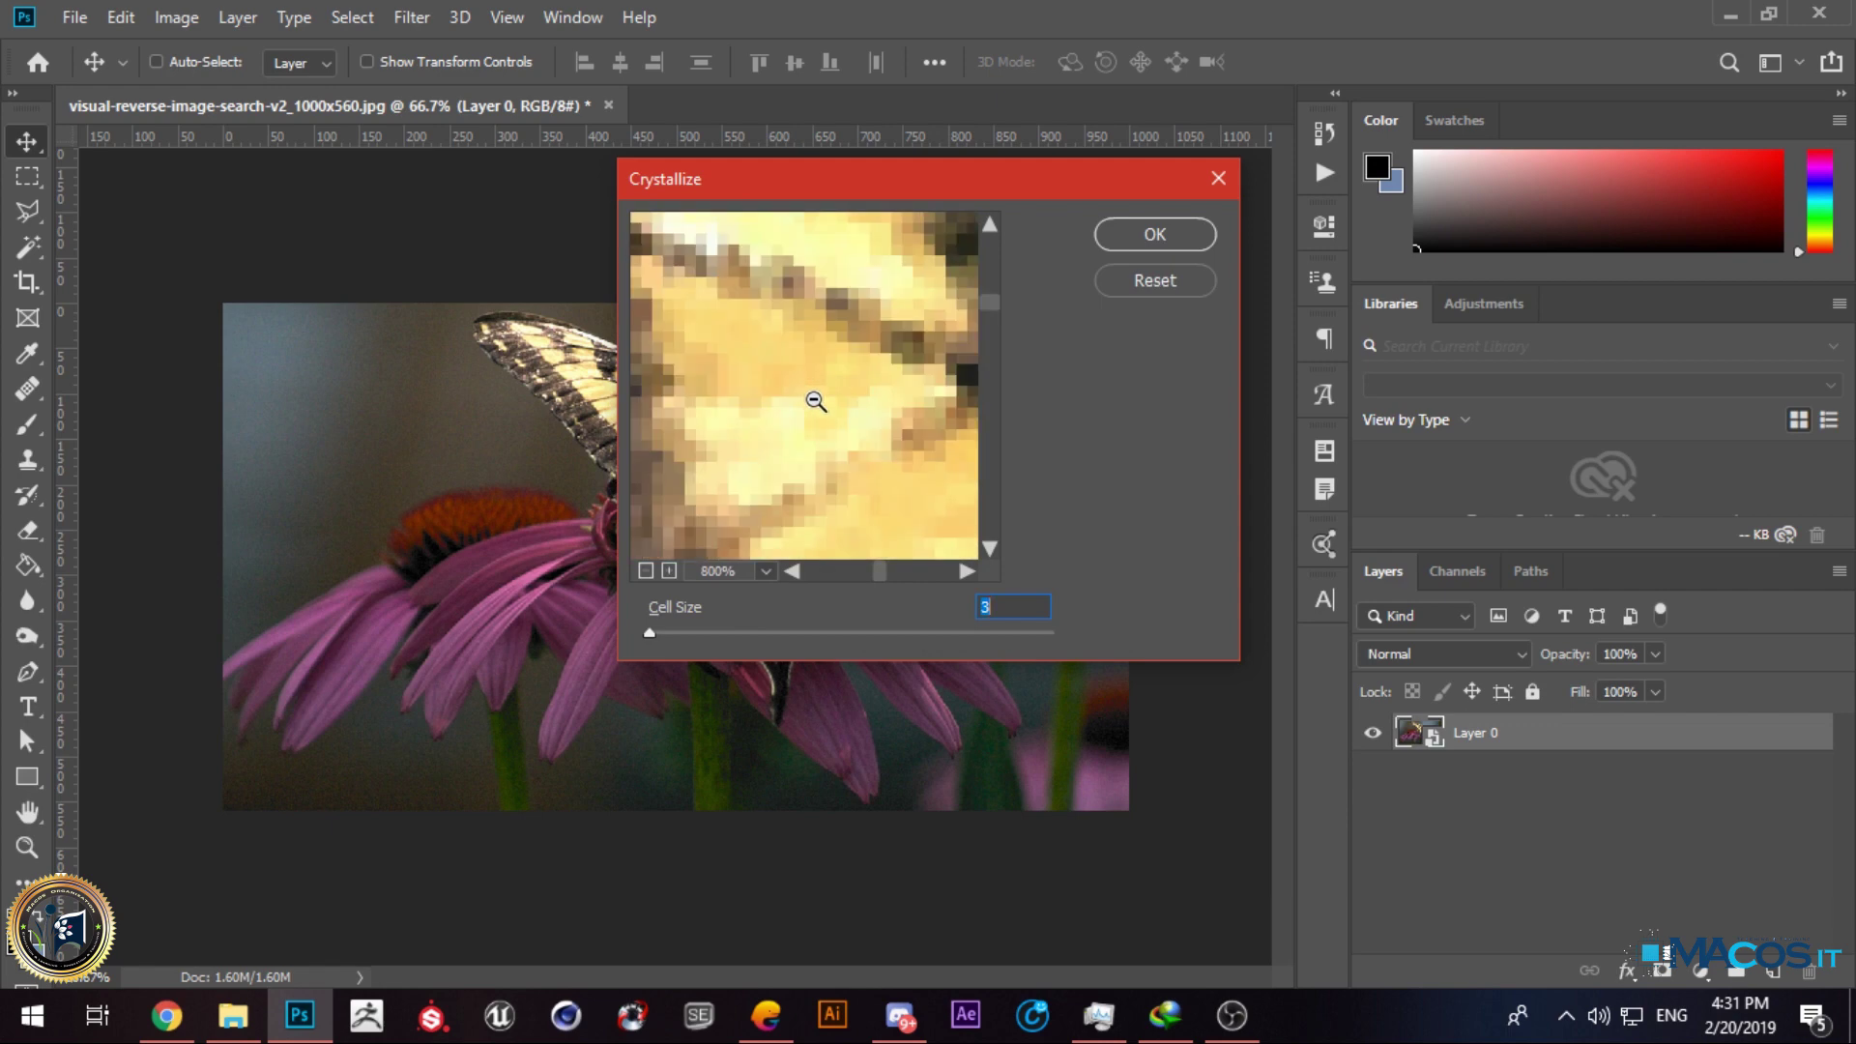
{"action": "scroll", "coordinate": [812, 401], "scroll_direction": "down", "scroll_amount": 5}
{"action": "scroll", "coordinate": [698, 297], "scroll_direction": "up", "scroll_amount": 5}
{"action": "scroll", "coordinate": [730, 350], "scroll_direction": "down", "scroll_amount": 4}
{"action": "scroll", "coordinate": [725, 344], "scroll_direction": "up", "scroll_amount": 1}
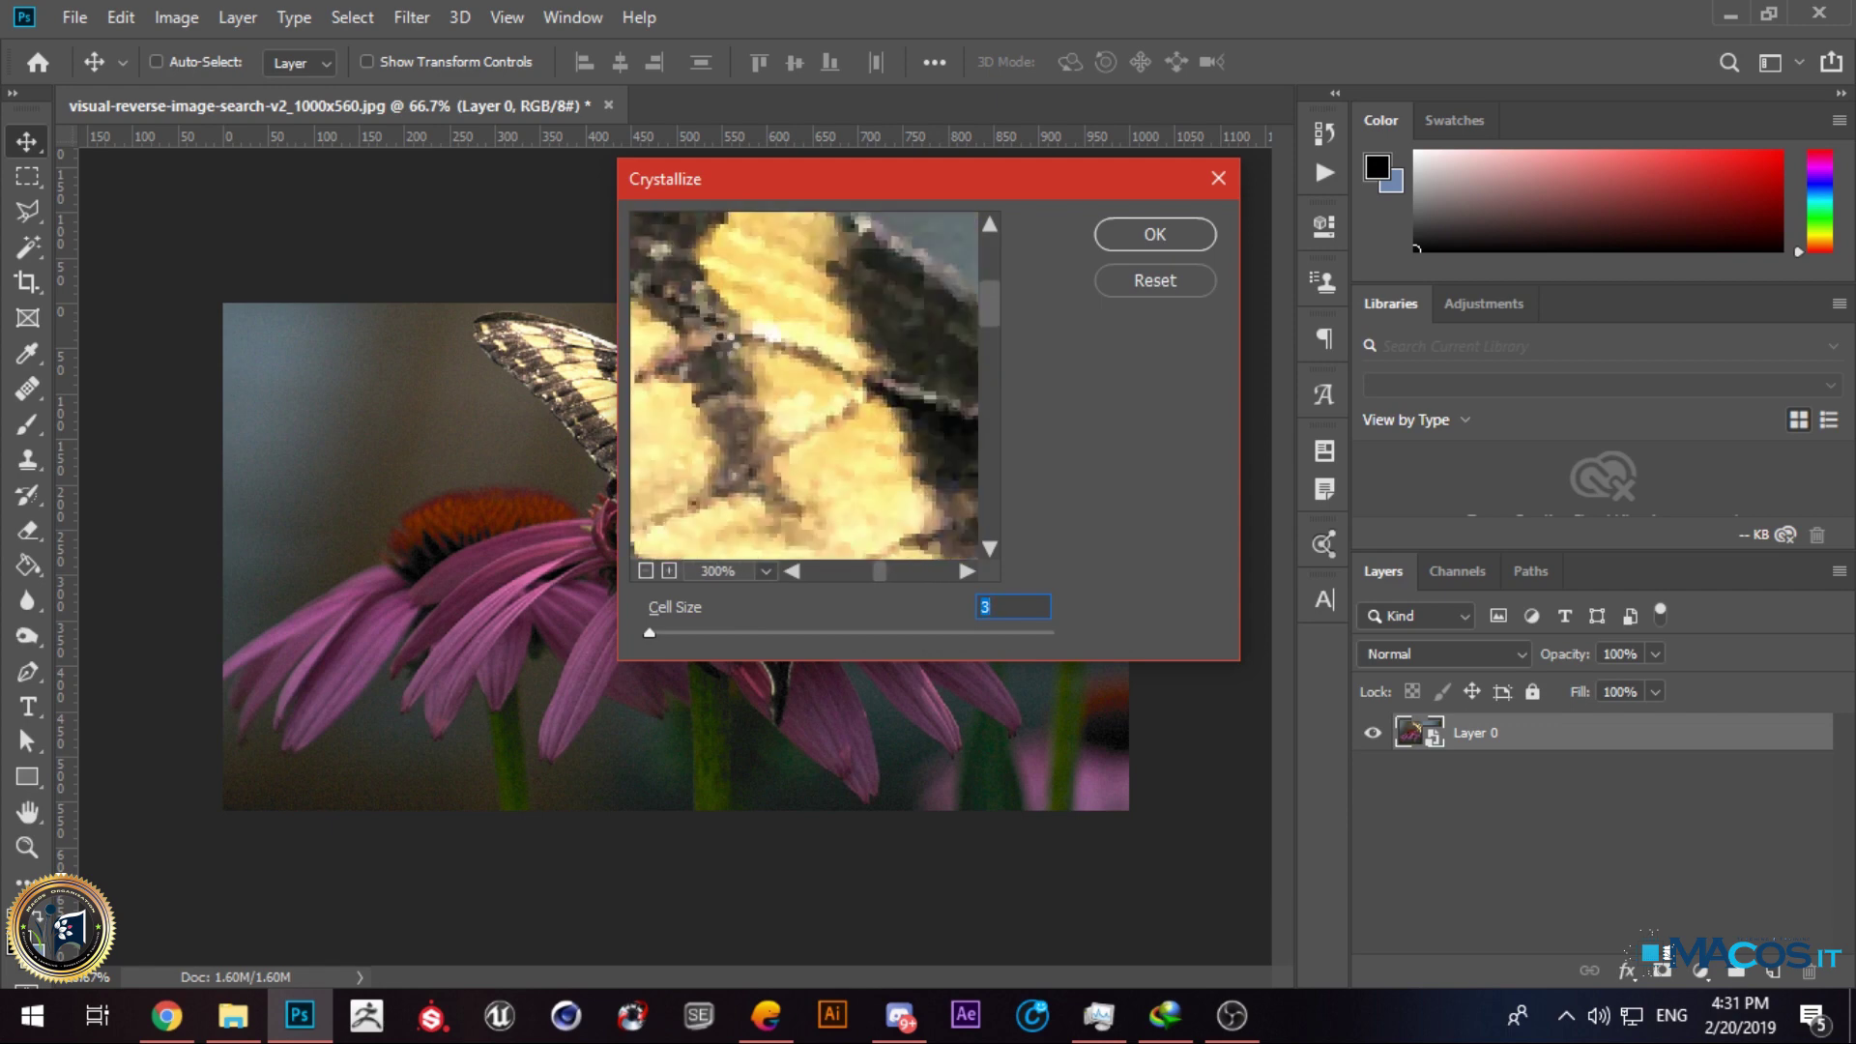
{"action": "scroll", "coordinate": [774, 368], "scroll_direction": "down", "scroll_amount": 2}
{"action": "scroll", "coordinate": [798, 372], "scroll_direction": "up", "scroll_amount": 2}
{"action": "scroll", "coordinate": [844, 493], "scroll_direction": "down", "scroll_amount": 2}
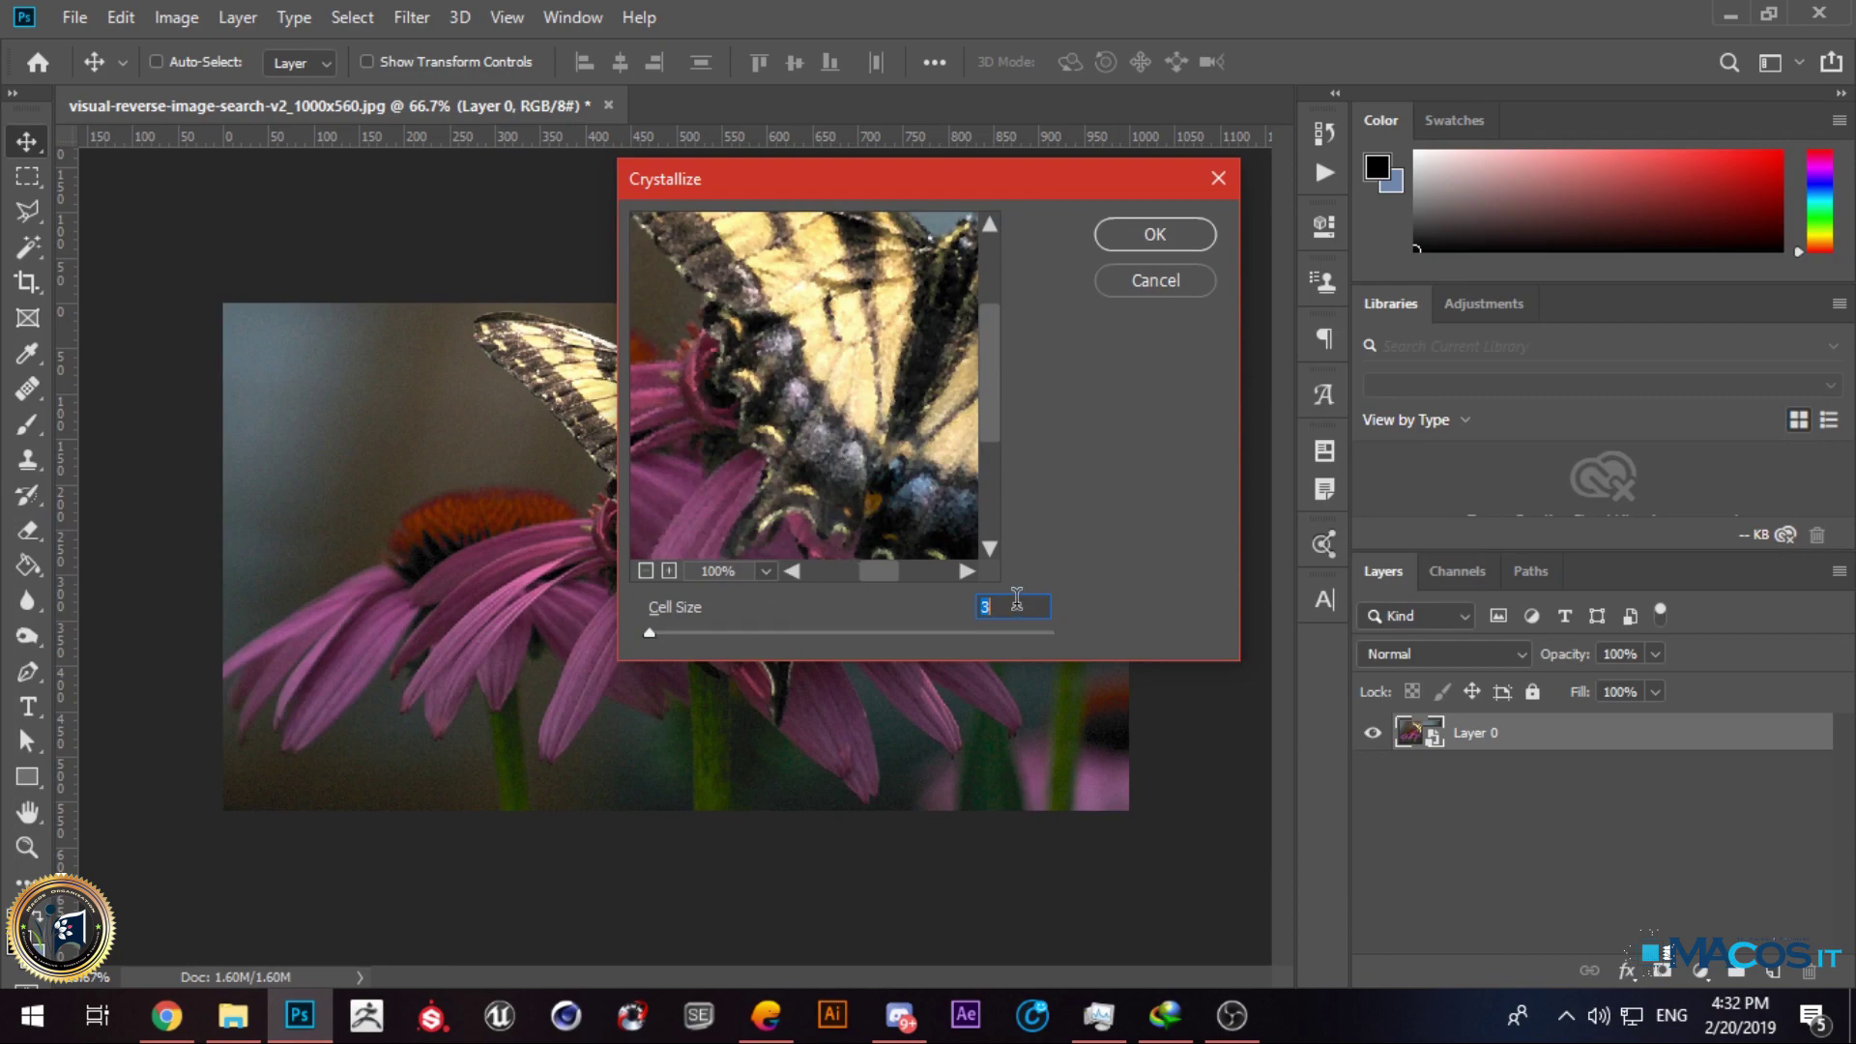
Step: Set the Crystallize cell size to 10 and apply the filter to Layer 0
{"action": "type", "text": "10"}
{"action": "left_click", "coordinate": [1156, 232]}
{"action": "scroll", "coordinate": [580, 358], "scroll_direction": "up", "scroll_amount": 10}
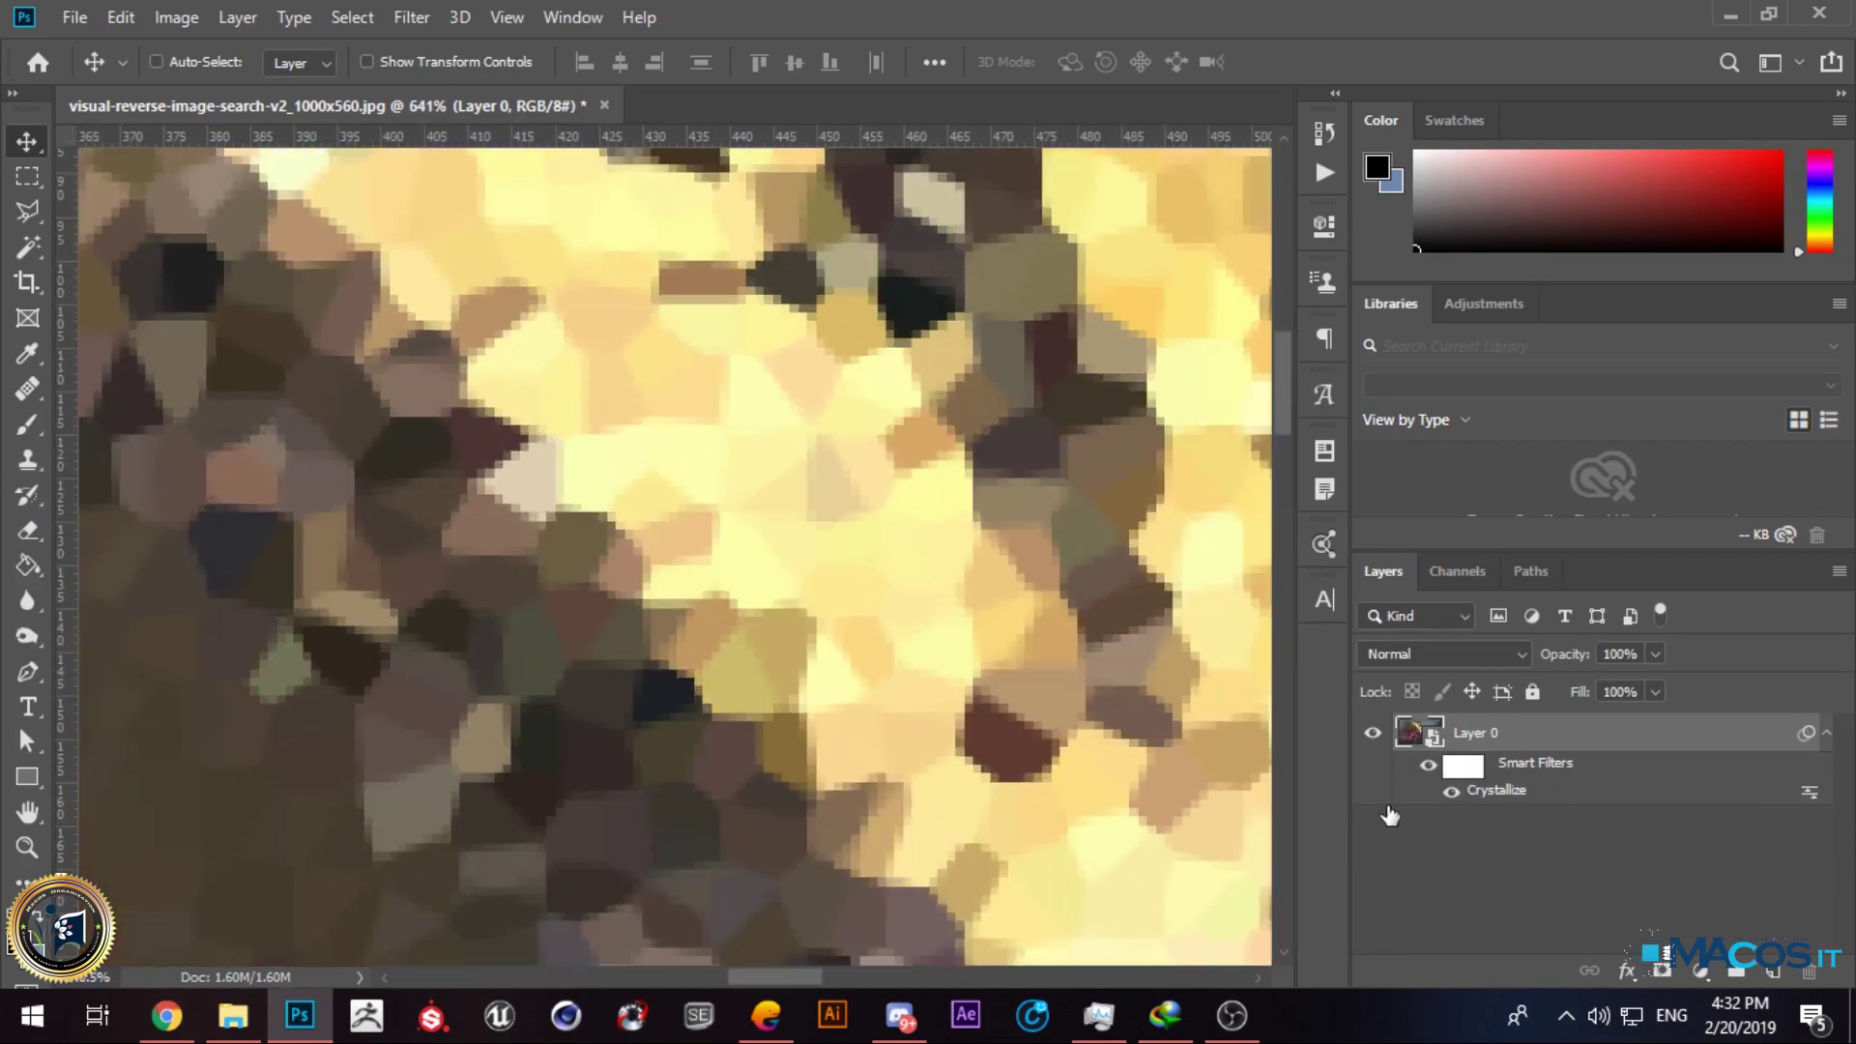
Step: Compare close-ups of the wing with and without the Crystallize smart filter
{"action": "left_click", "coordinate": [1451, 791]}
{"action": "scroll", "coordinate": [578, 377], "scroll_direction": "up", "scroll_amount": 2}
{"action": "scroll", "coordinate": [576, 386], "scroll_direction": "up", "scroll_amount": 4}
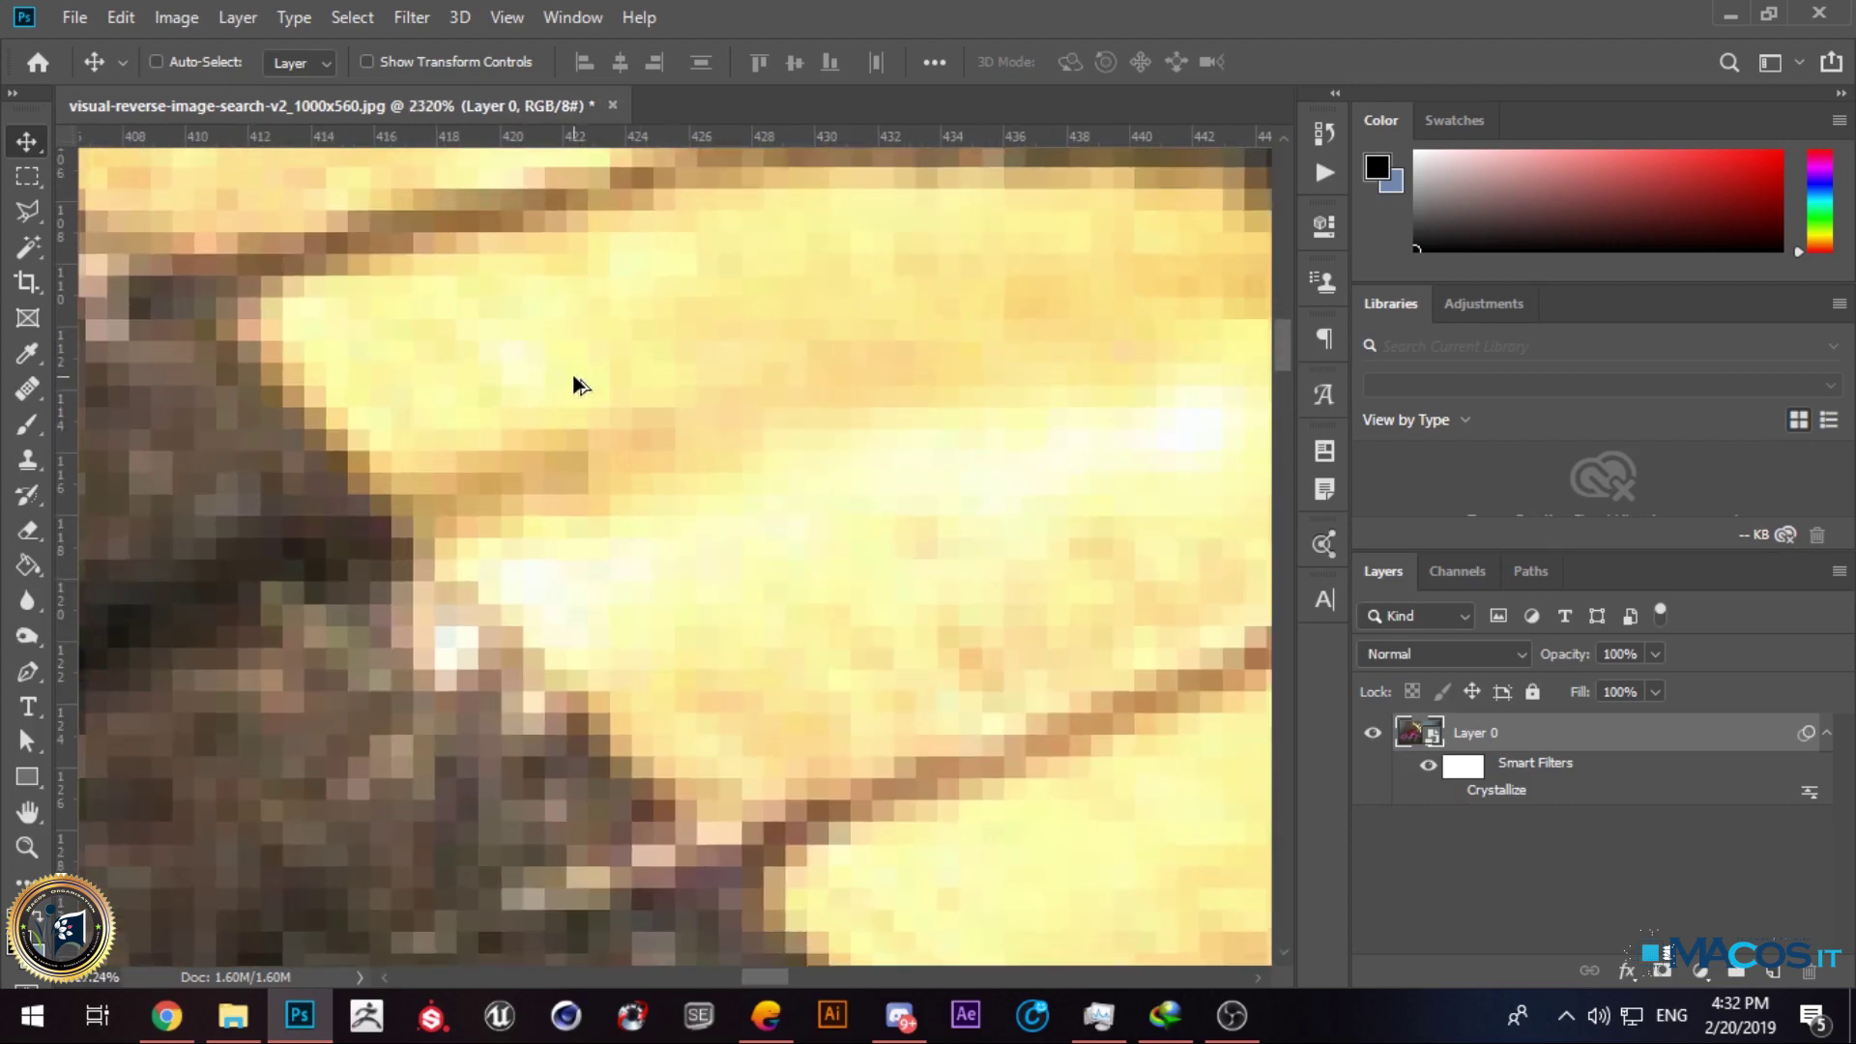
{"action": "scroll", "coordinate": [576, 382], "scroll_direction": "down", "scroll_amount": 2}
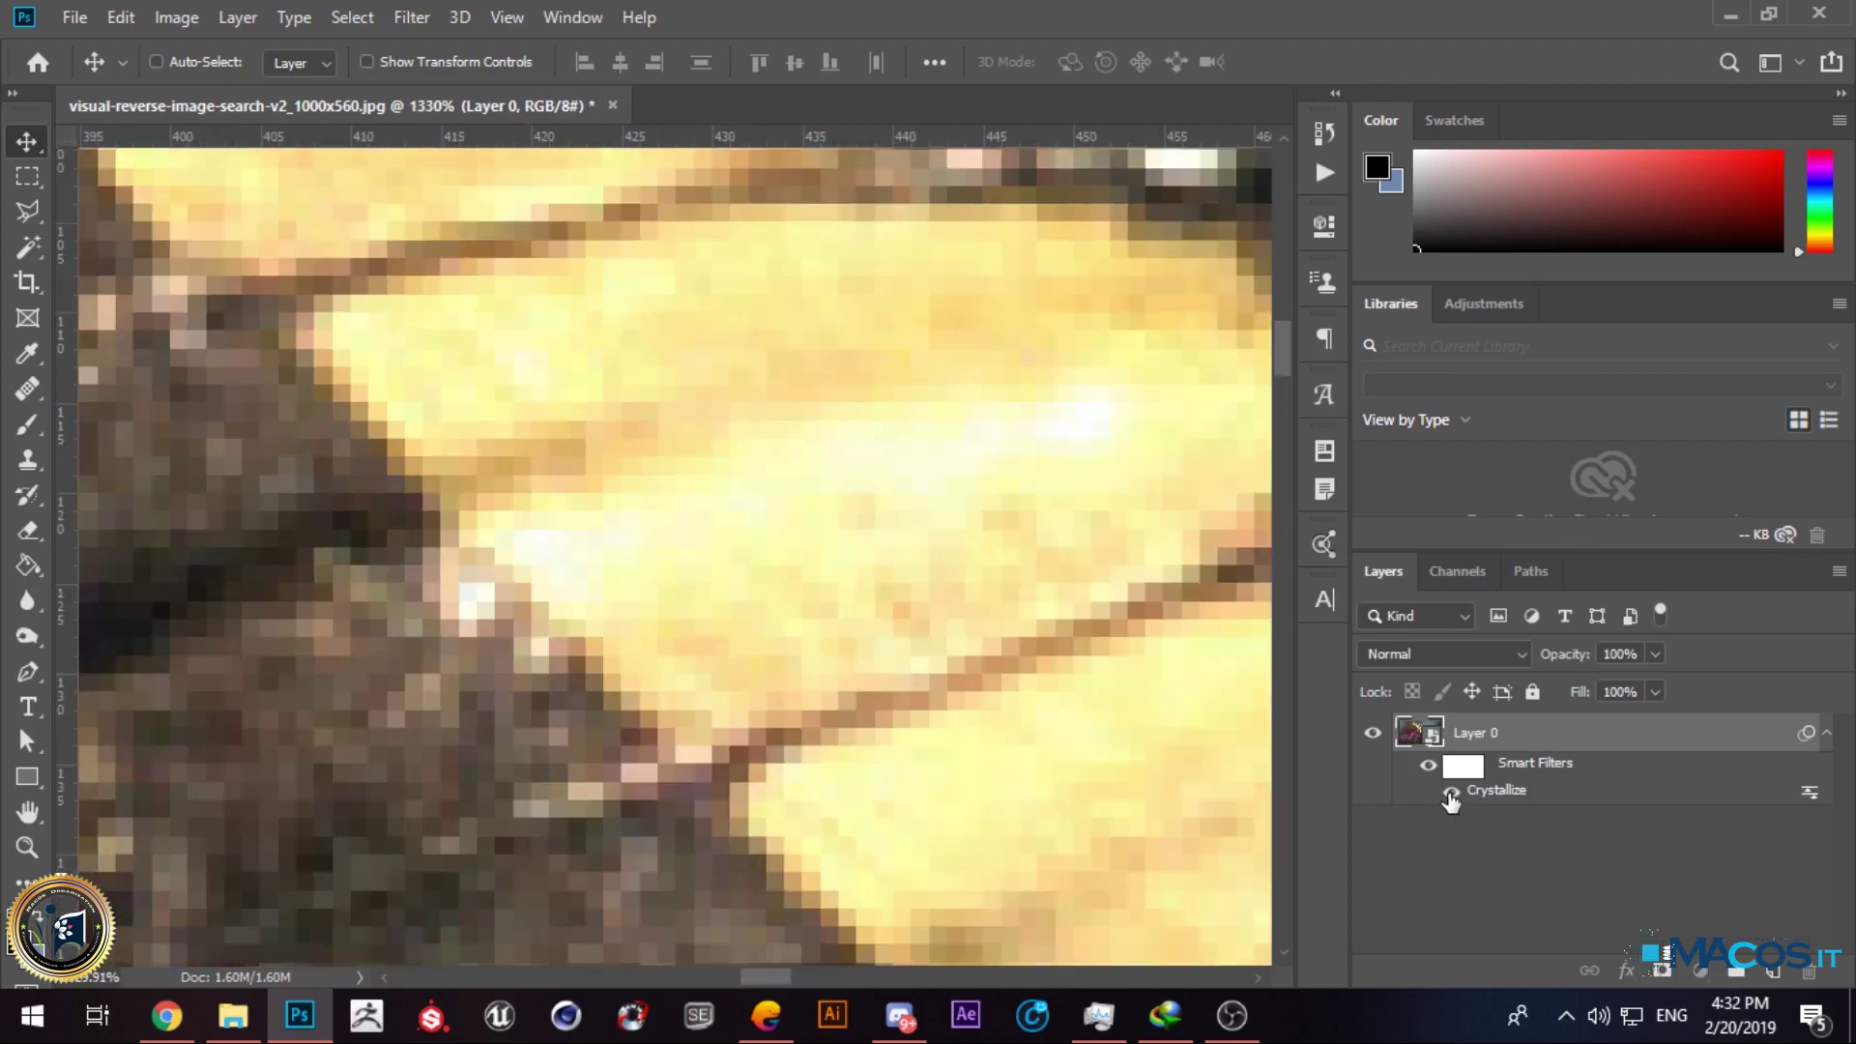
{"action": "left_click", "coordinate": [1450, 792]}
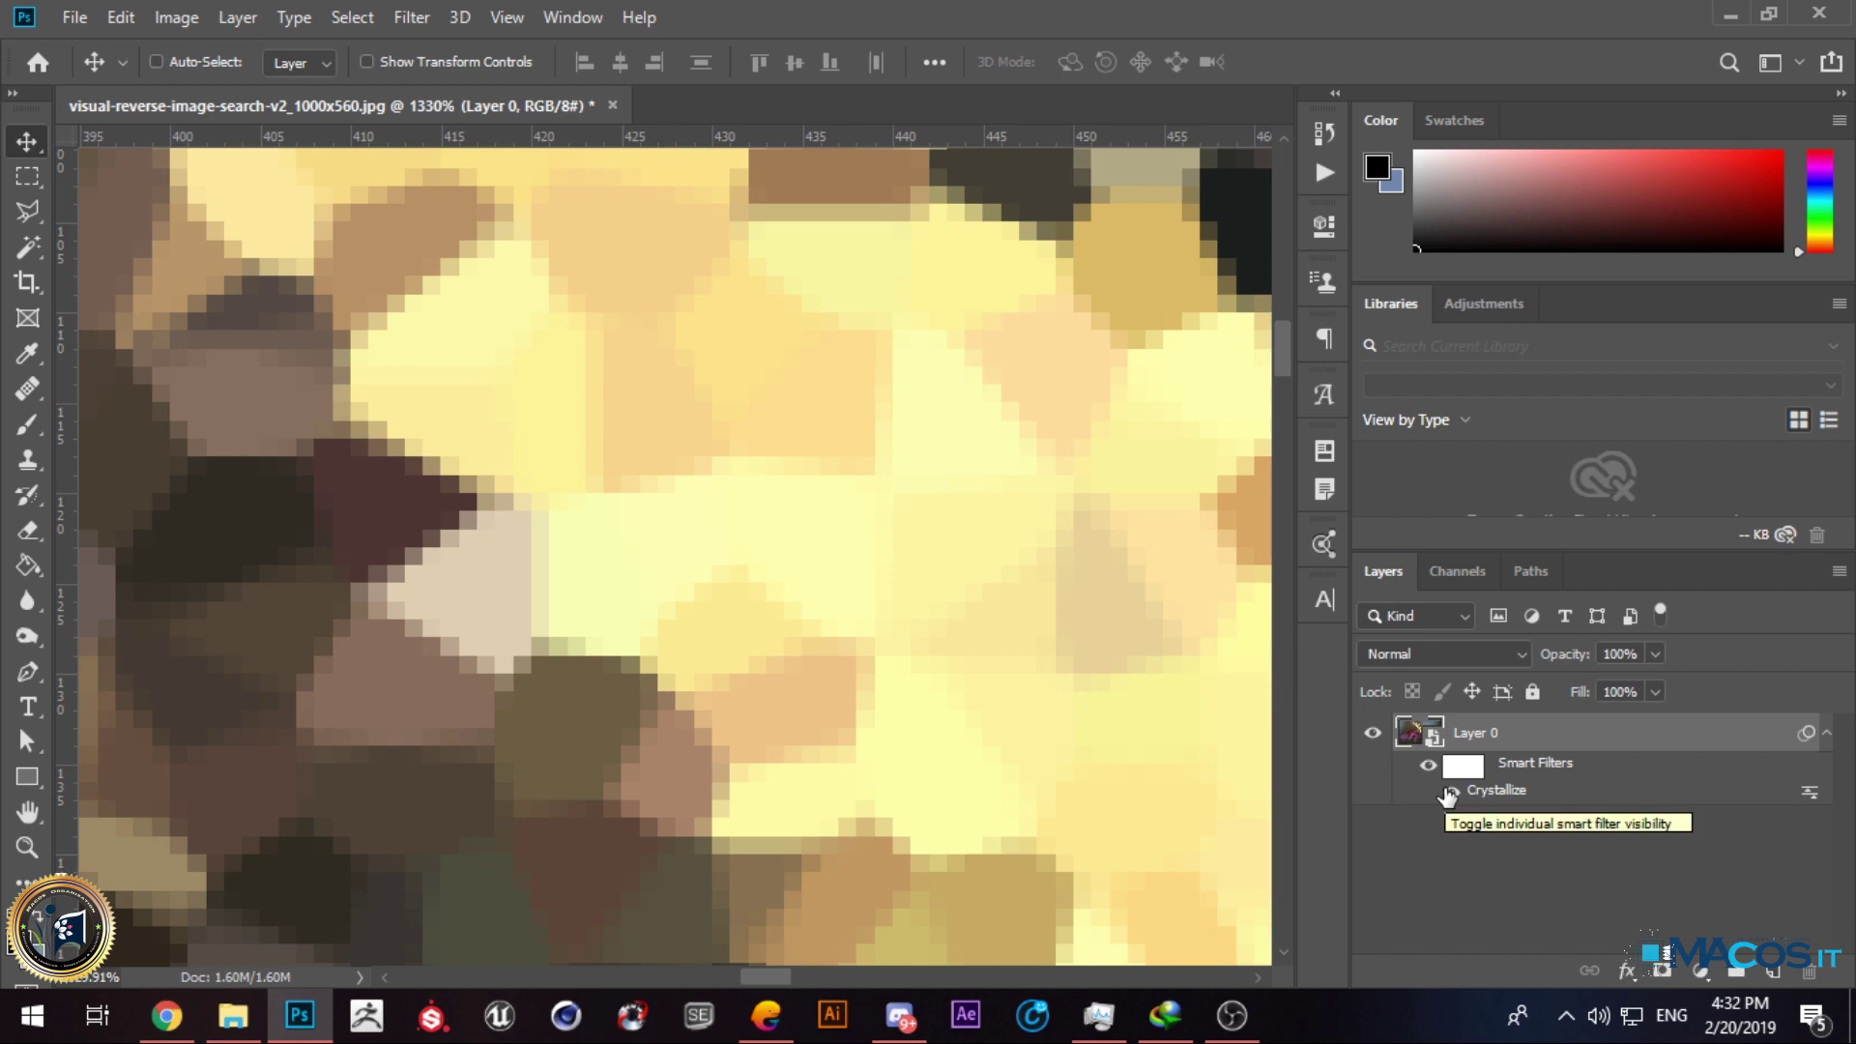
{"action": "scroll", "coordinate": [800, 565], "scroll_direction": "down", "scroll_amount": 10}
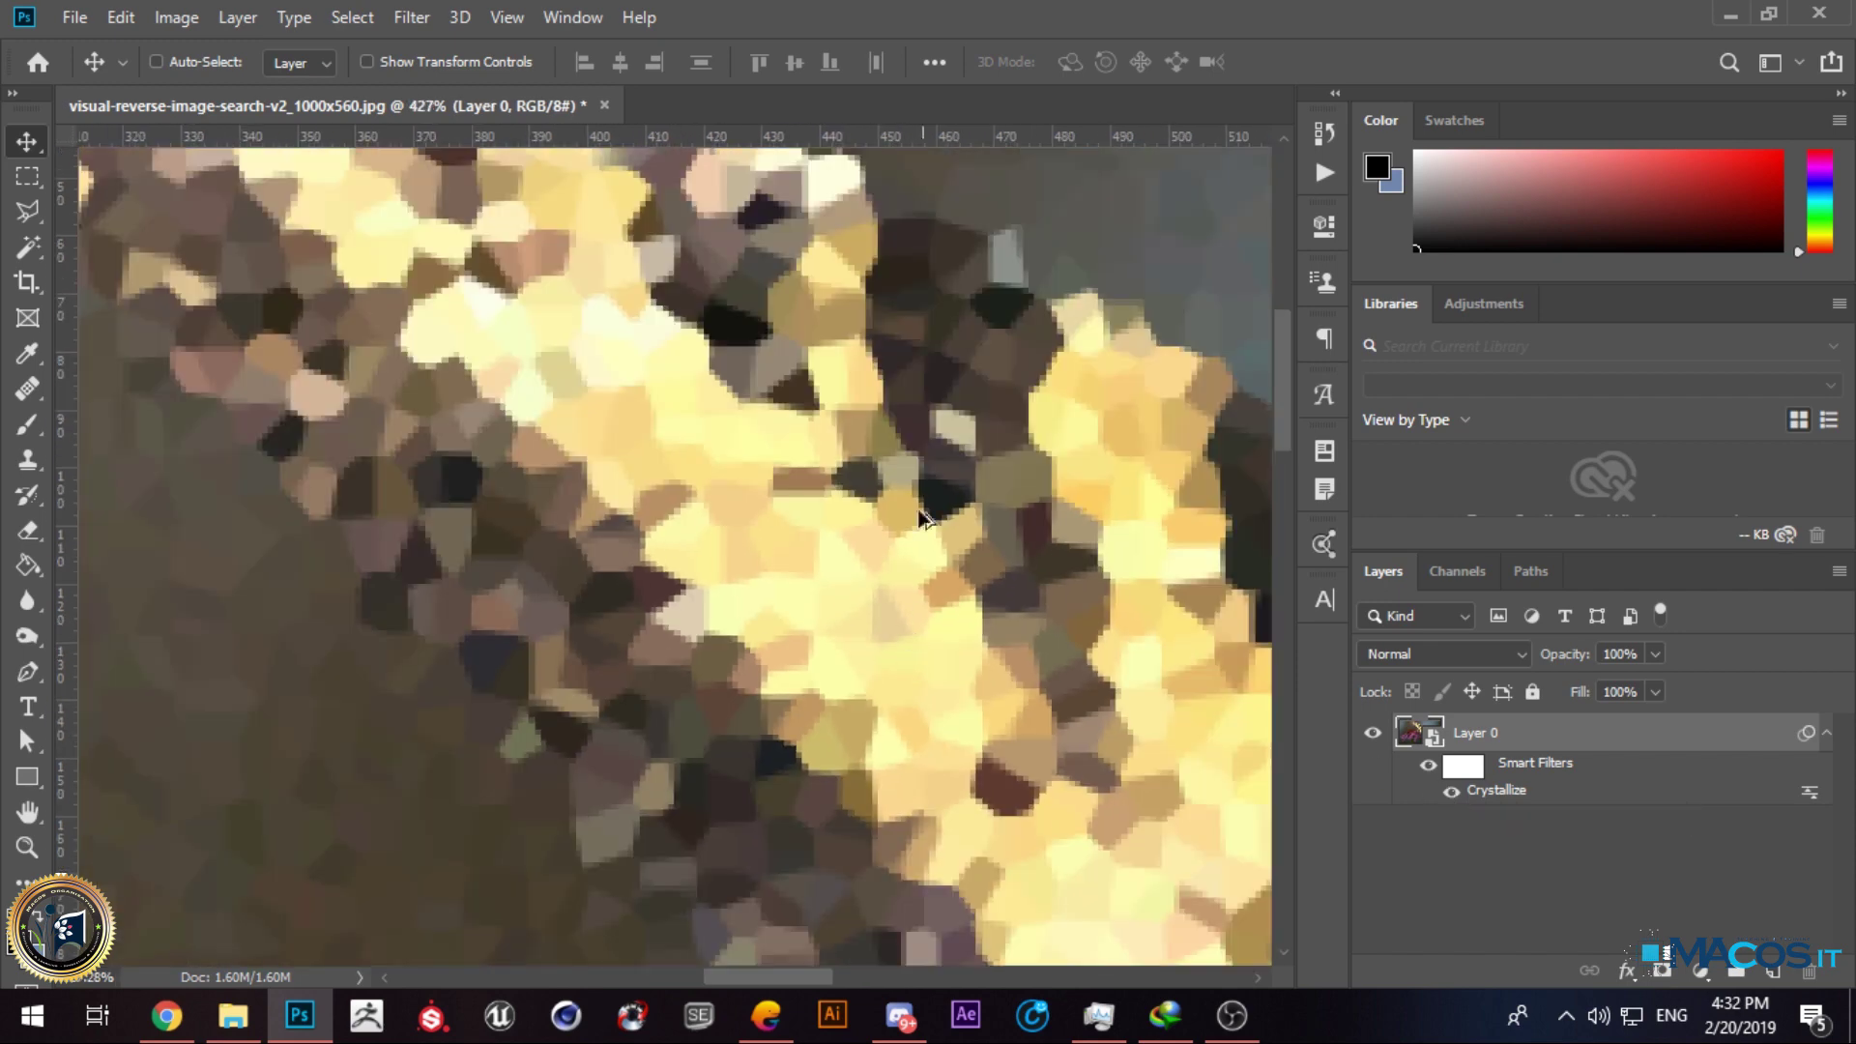
{"action": "scroll", "coordinate": [957, 457], "scroll_direction": "up", "scroll_amount": 6}
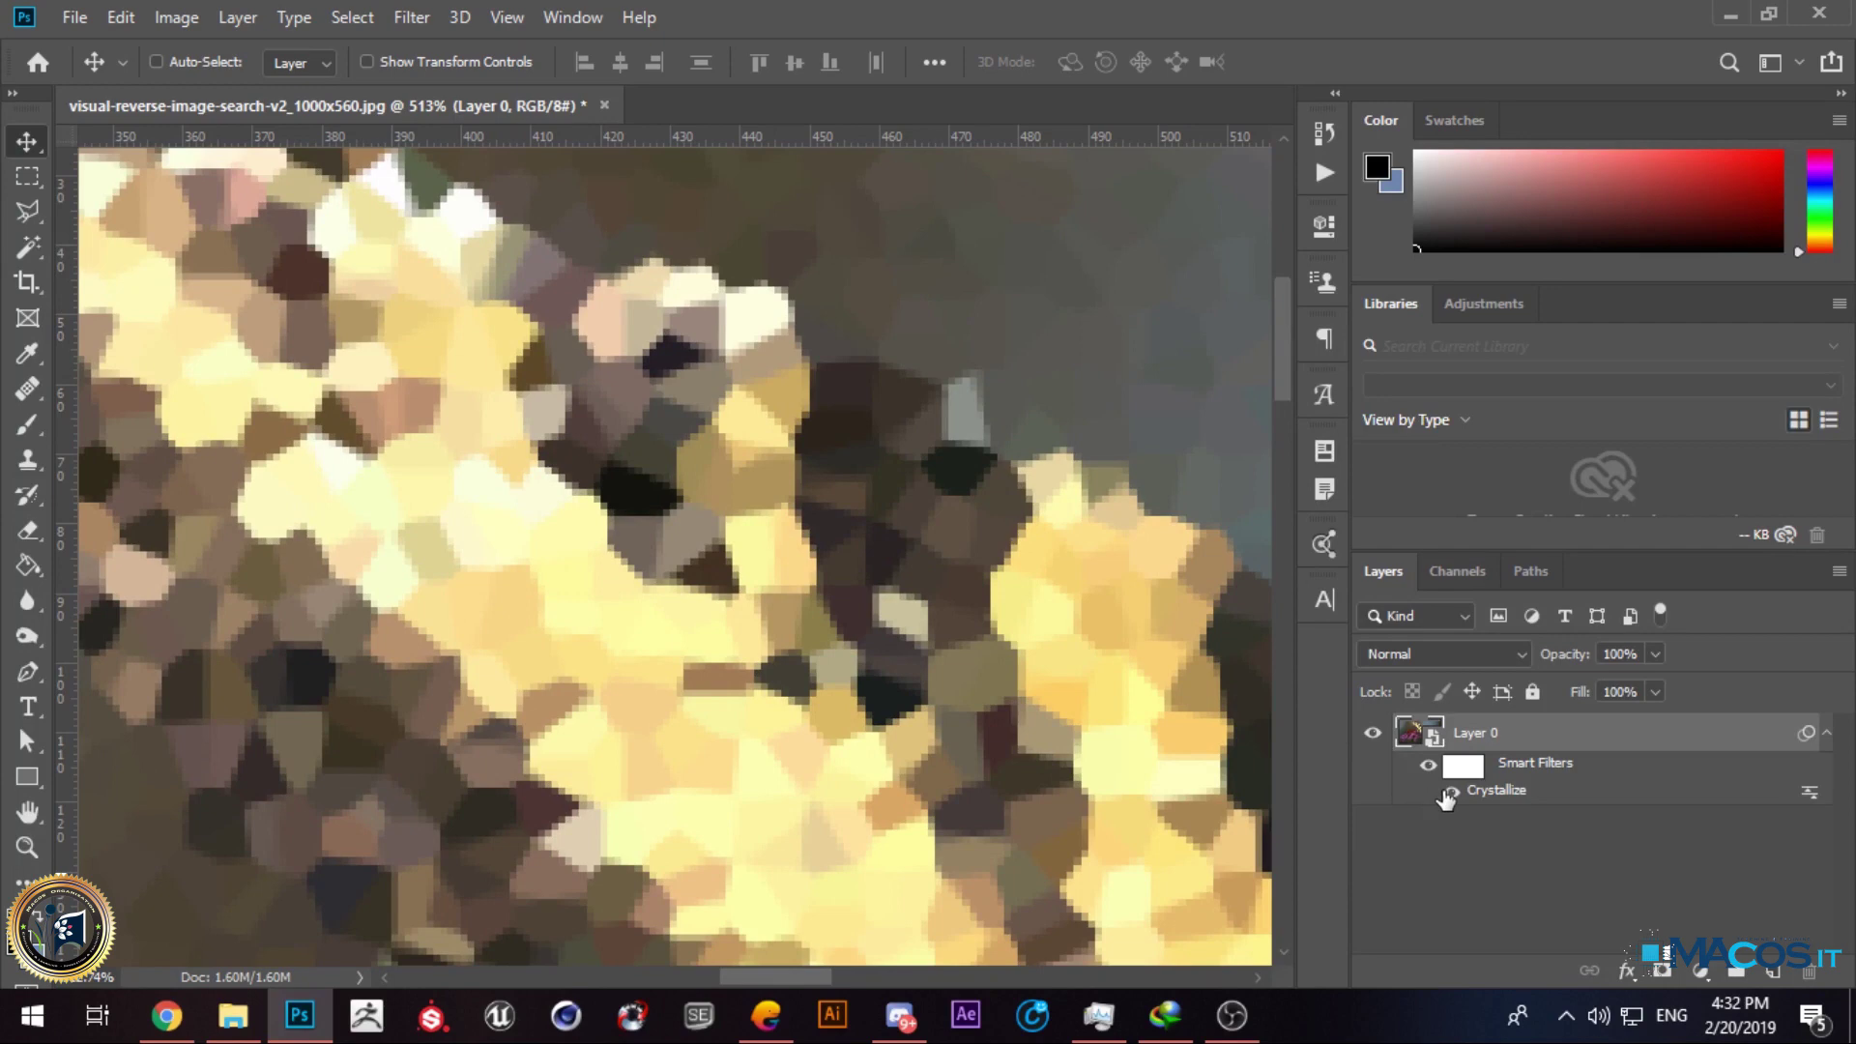
{"action": "left_click", "coordinate": [1450, 792]}
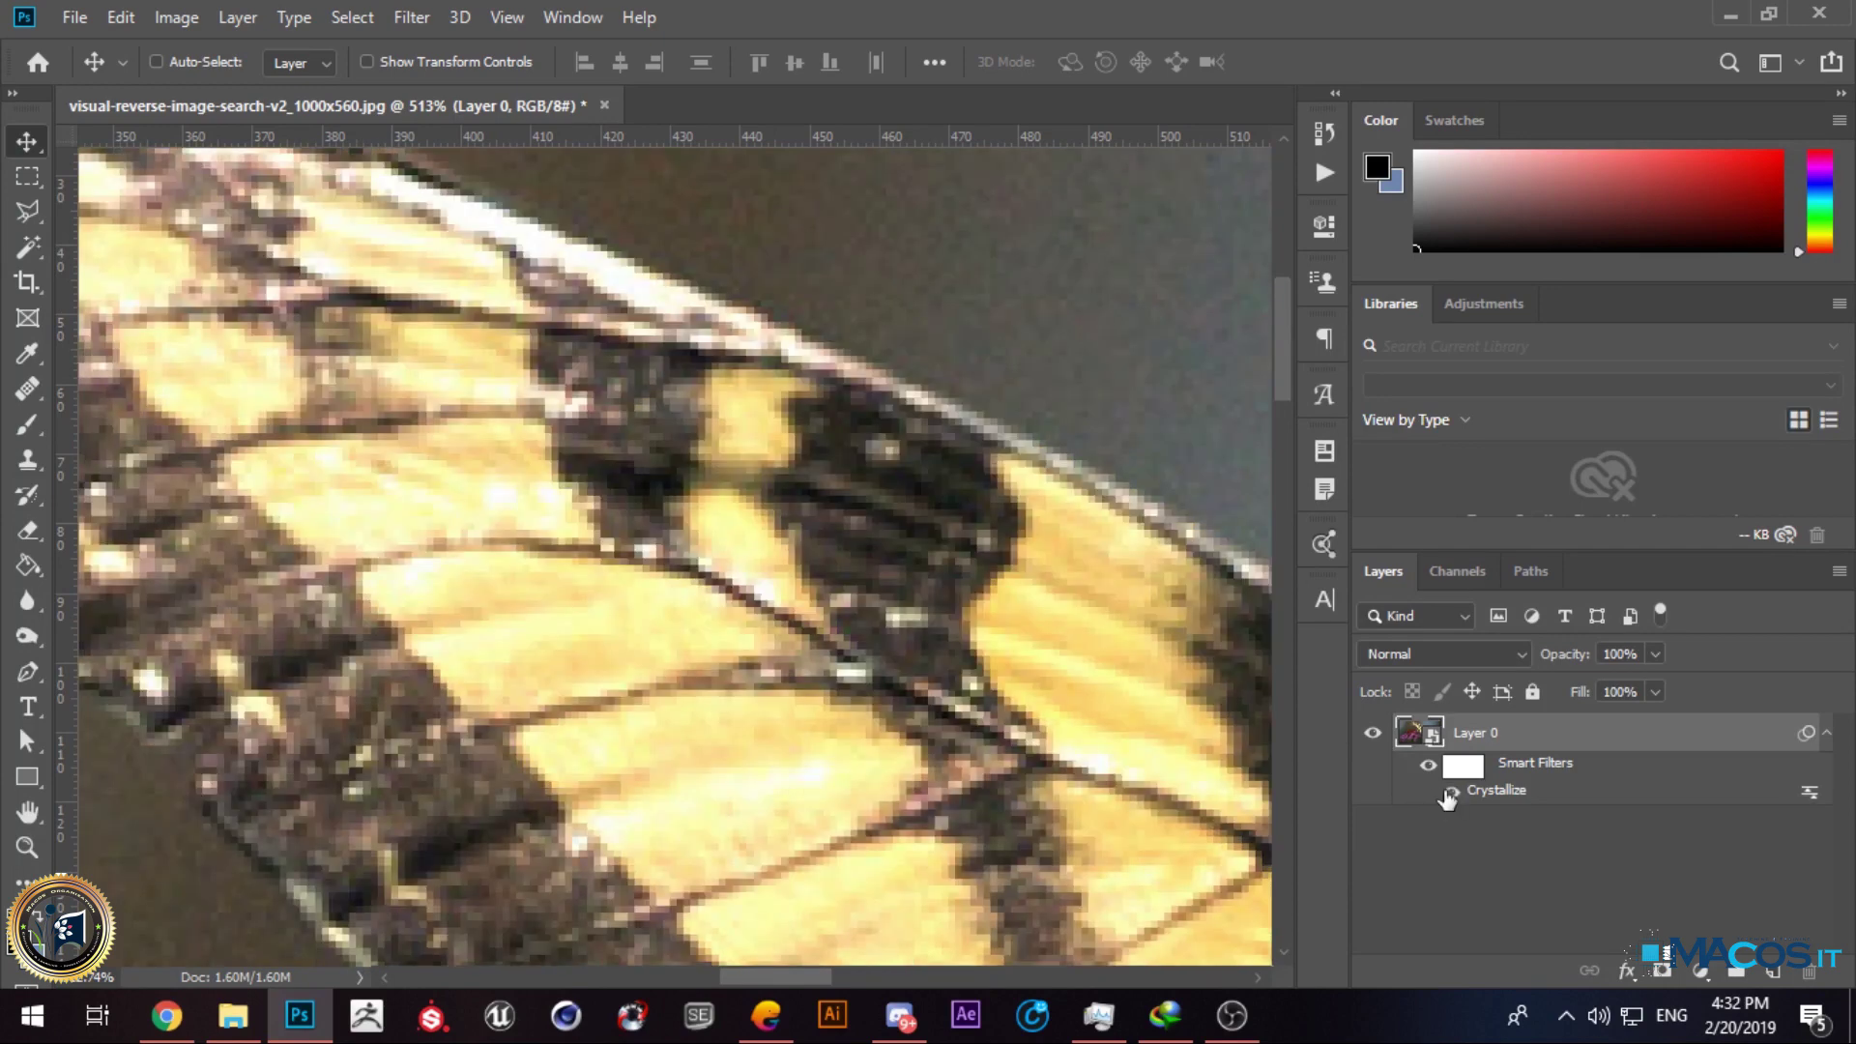
{"action": "left_click", "coordinate": [1451, 792]}
Step: Toggle the Crystallize smart filter repeatedly to compare the whole butterfly and its wing, and leave the filter hidden
{"action": "scroll", "coordinate": [689, 307], "scroll_direction": "down", "scroll_amount": 8}
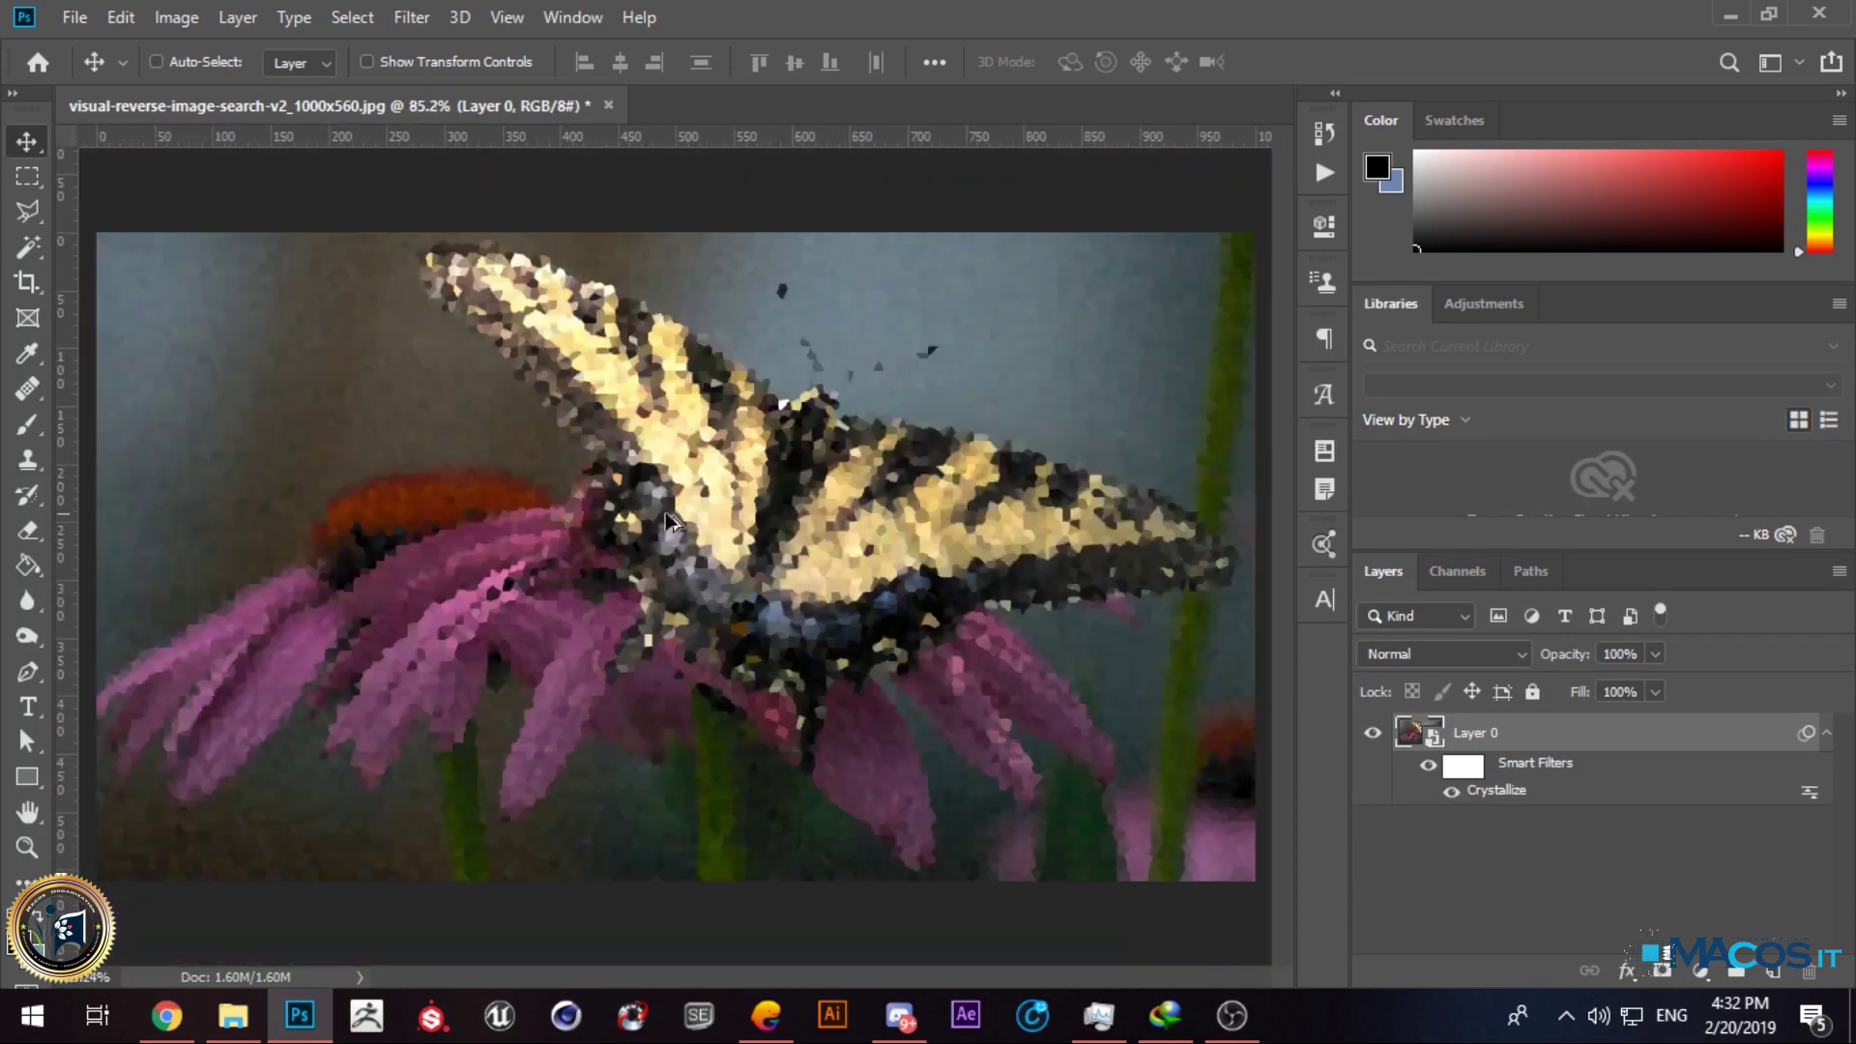
{"action": "scroll", "coordinate": [373, 642], "scroll_direction": "up", "scroll_amount": 5}
{"action": "scroll", "coordinate": [416, 617], "scroll_direction": "up", "scroll_amount": 4}
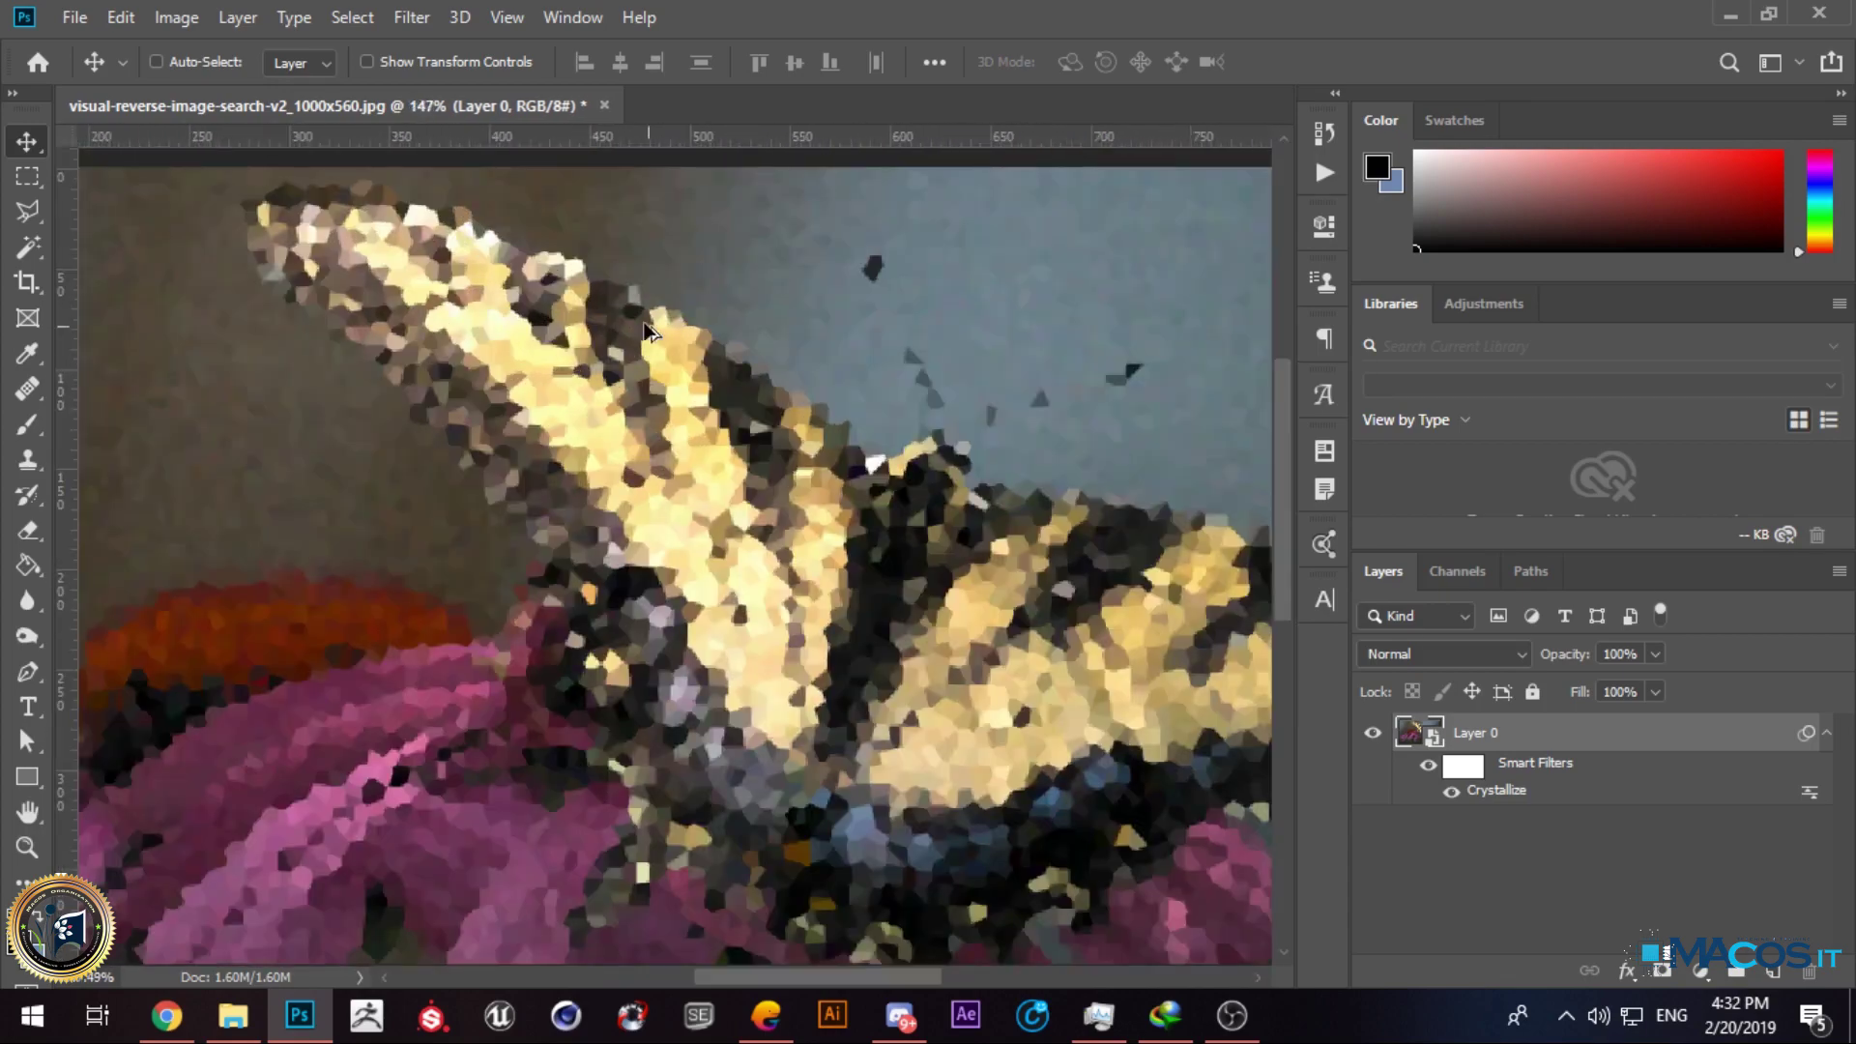
{"action": "left_click", "coordinate": [1450, 792]}
{"action": "left_click", "coordinate": [1450, 796]}
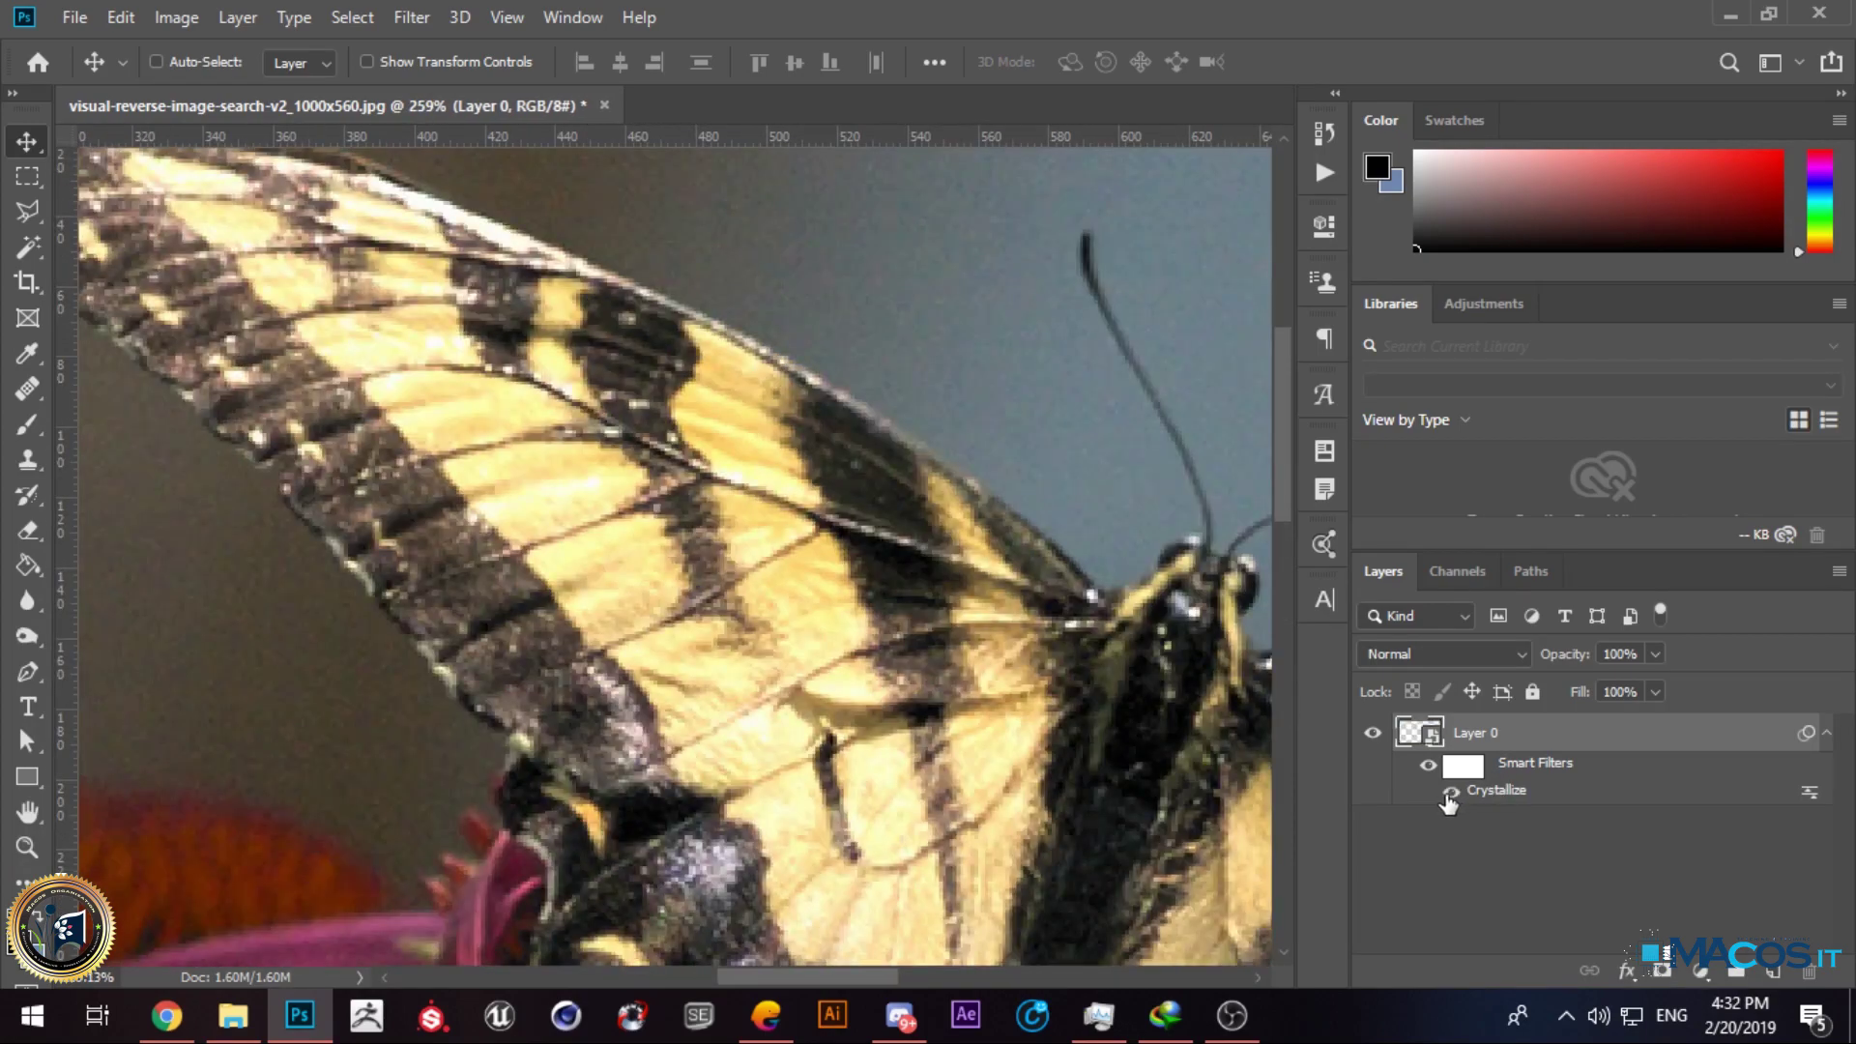
{"action": "left_click", "coordinate": [1450, 795]}
{"action": "left_click", "coordinate": [1450, 795]}
{"action": "left_click", "coordinate": [1452, 797]}
{"action": "left_click", "coordinate": [1452, 796]}
{"action": "left_click", "coordinate": [1455, 801]}
{"action": "left_click", "coordinate": [1451, 795]}
{"action": "left_click", "coordinate": [1433, 800]}
Step: Apply the Facet filter from the Pixelate group to Layer 0 as a smart filter
{"action": "left_click", "coordinate": [412, 17]}
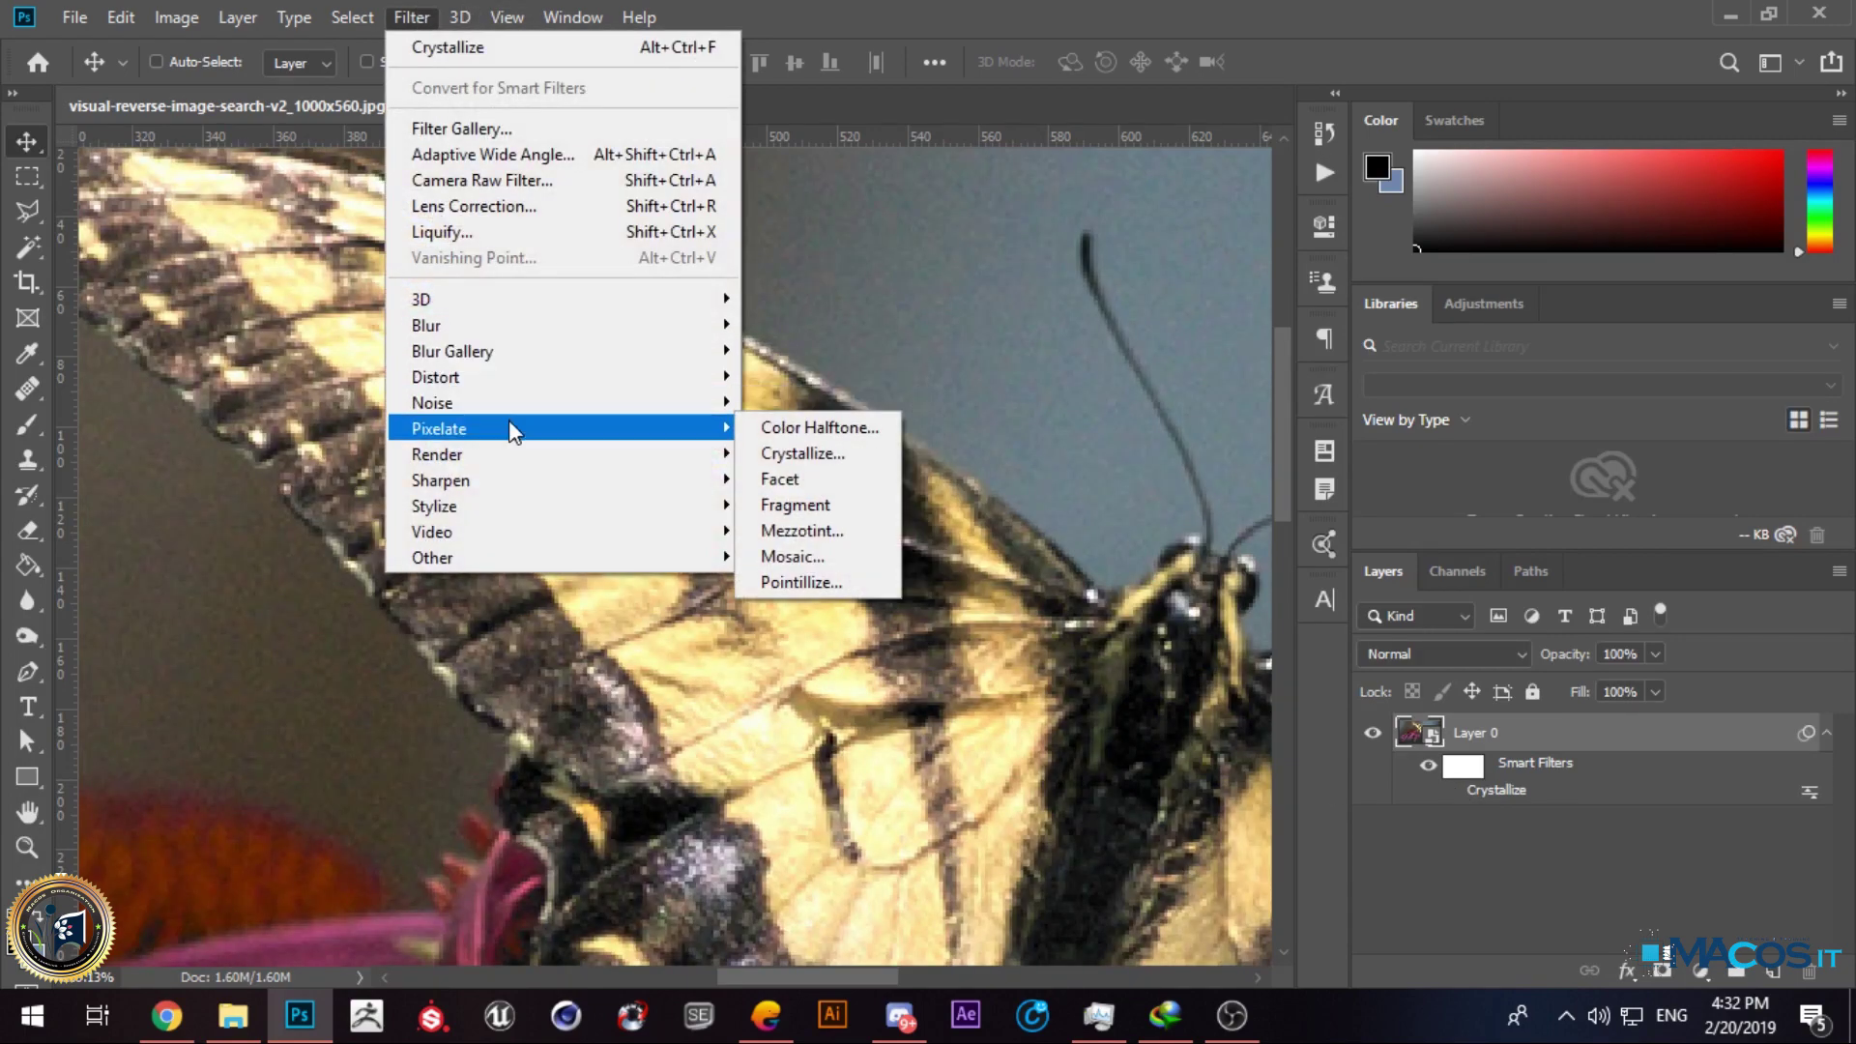
{"action": "left_click", "coordinate": [822, 481]}
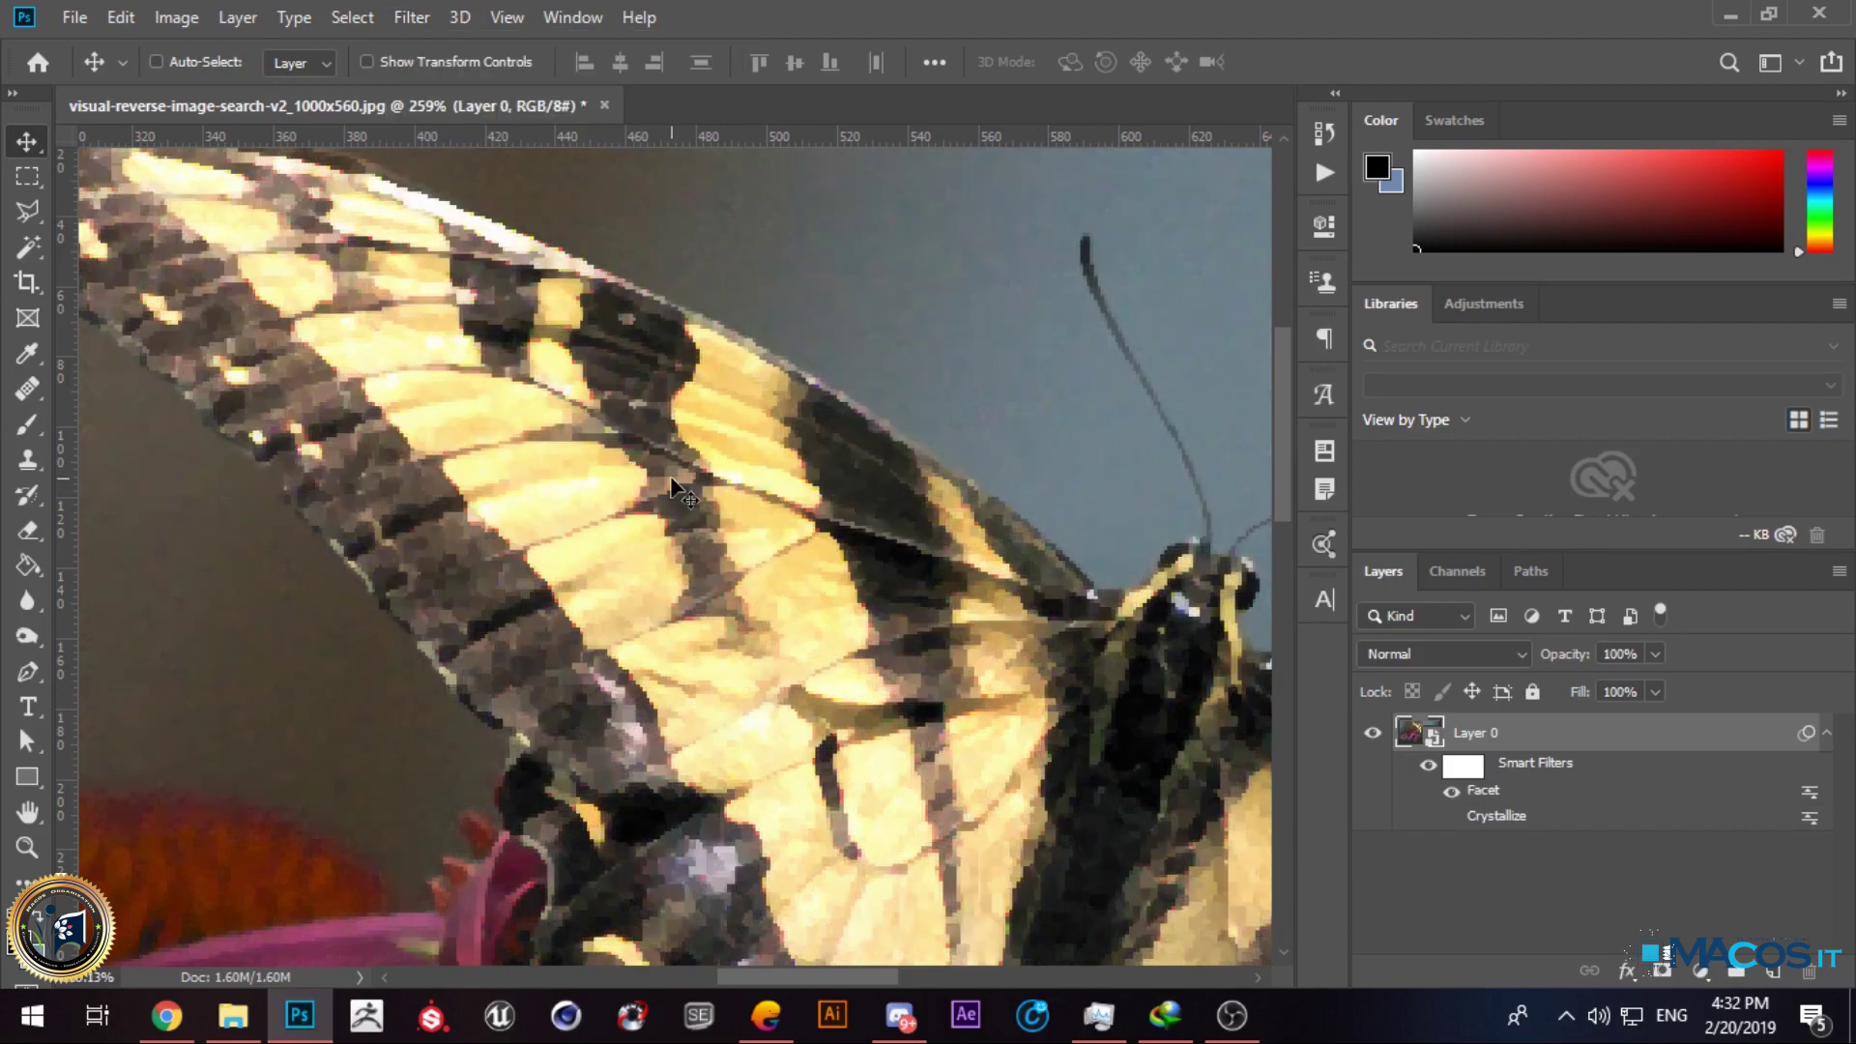
{"action": "scroll", "coordinate": [582, 437], "scroll_direction": "up", "scroll_amount": 4}
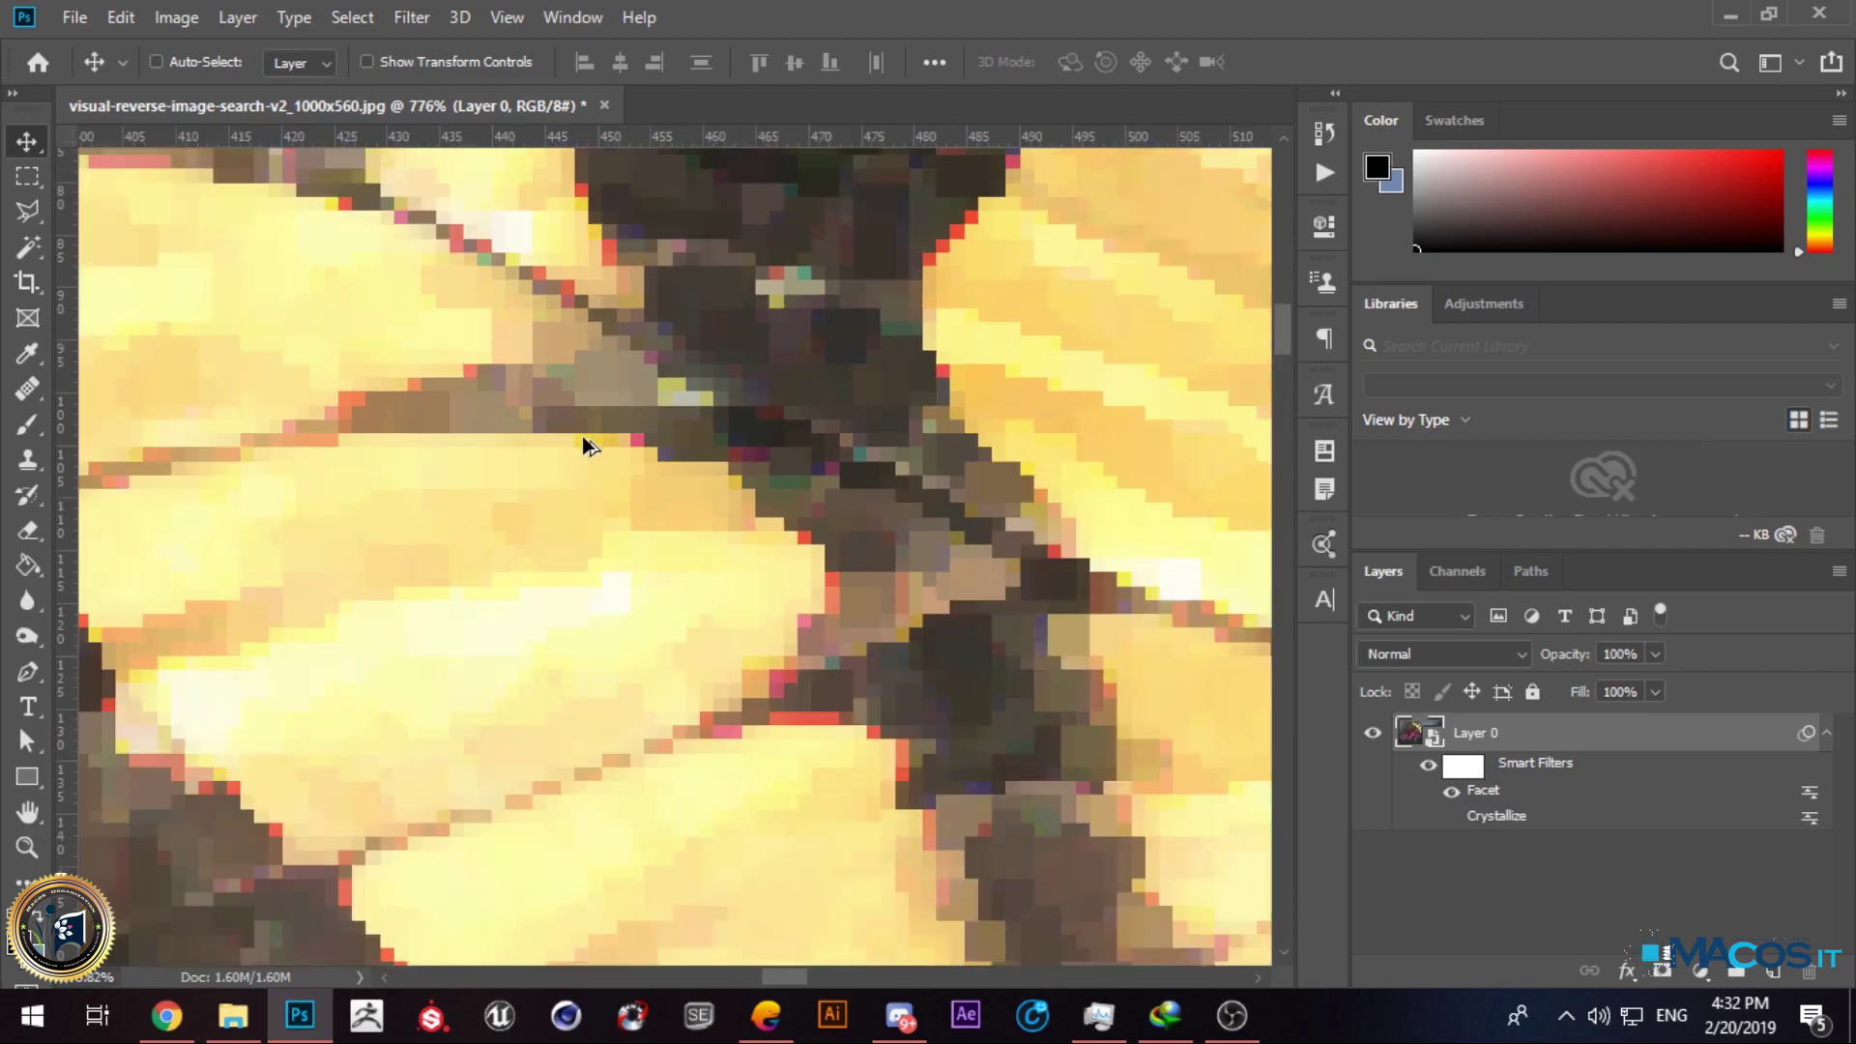
{"action": "scroll", "coordinate": [582, 500], "scroll_direction": "down", "scroll_amount": 2}
{"action": "scroll", "coordinate": [551, 496], "scroll_direction": "up", "scroll_amount": 2}
{"action": "scroll", "coordinate": [513, 443], "scroll_direction": "down", "scroll_amount": 3}
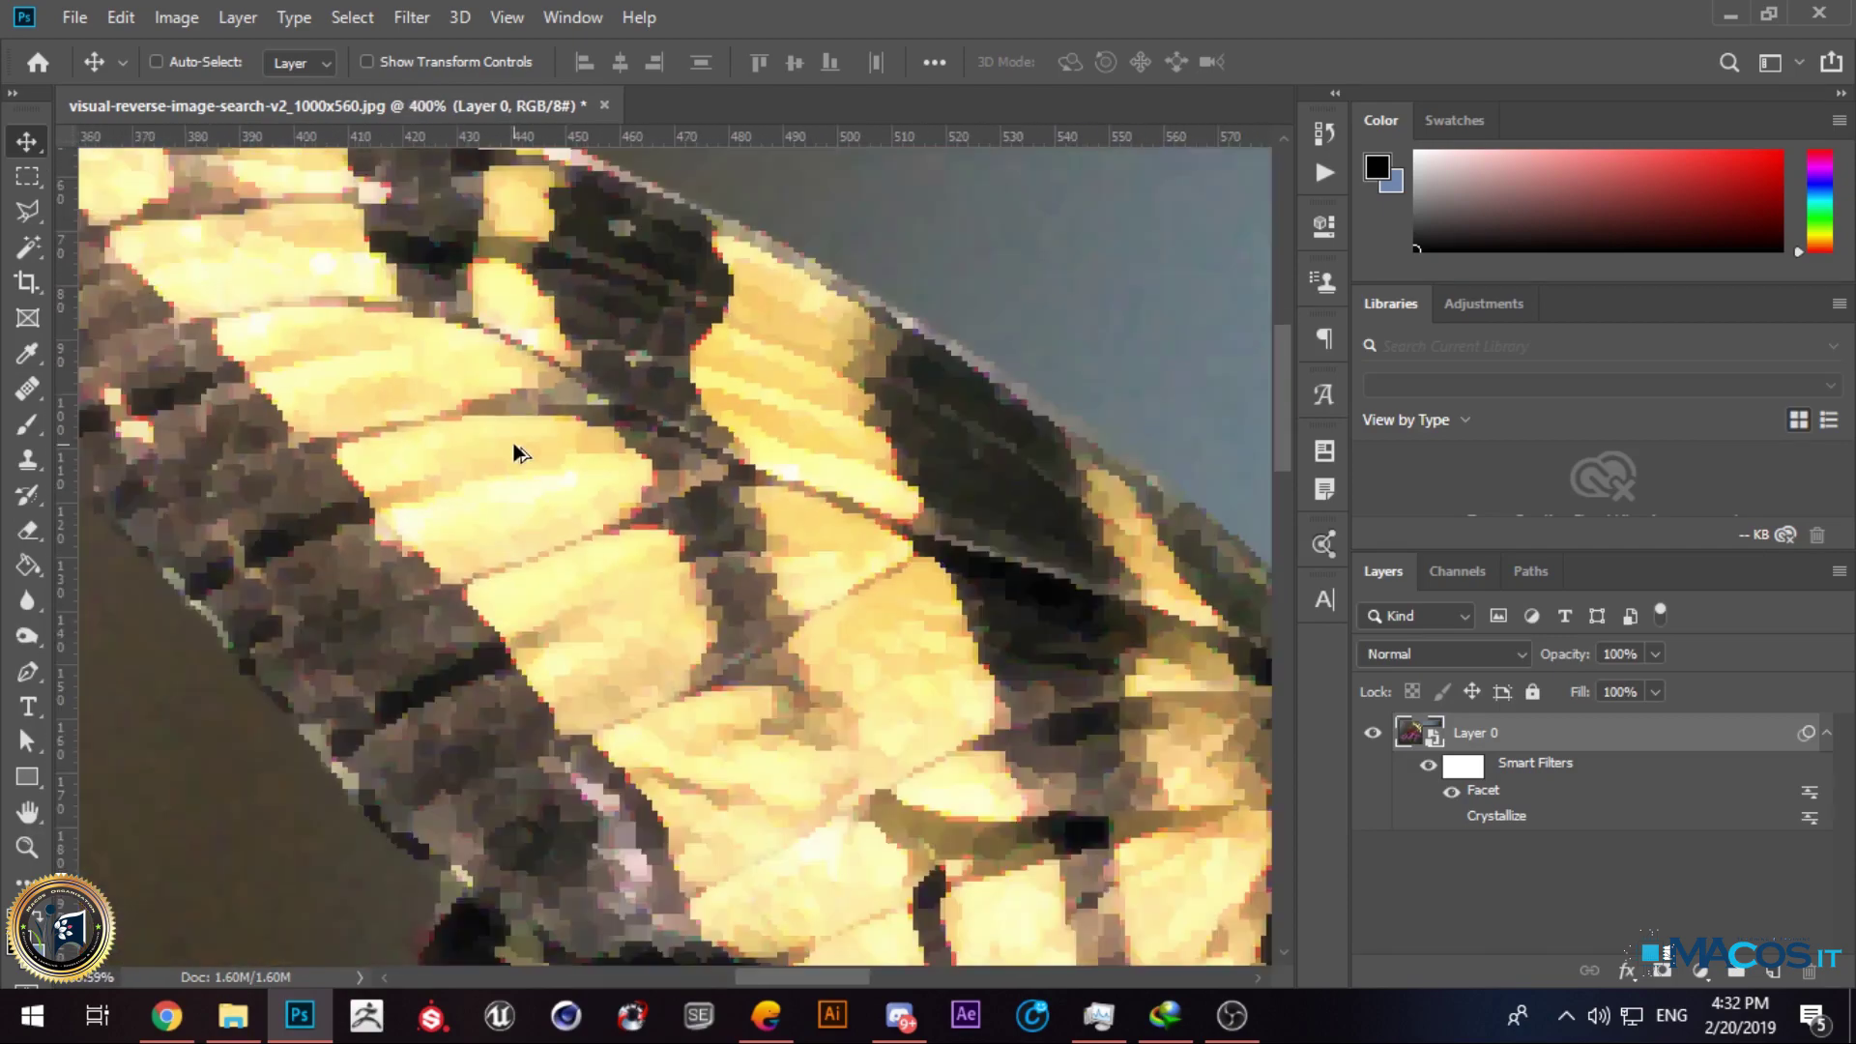
Step: Compare the butterfly's body and wings with and without the Facet smart filter, leaving it visible
{"action": "scroll", "coordinate": [538, 481], "scroll_direction": "down", "scroll_amount": 5}
{"action": "scroll", "coordinate": [817, 462], "scroll_direction": "up", "scroll_amount": 7}
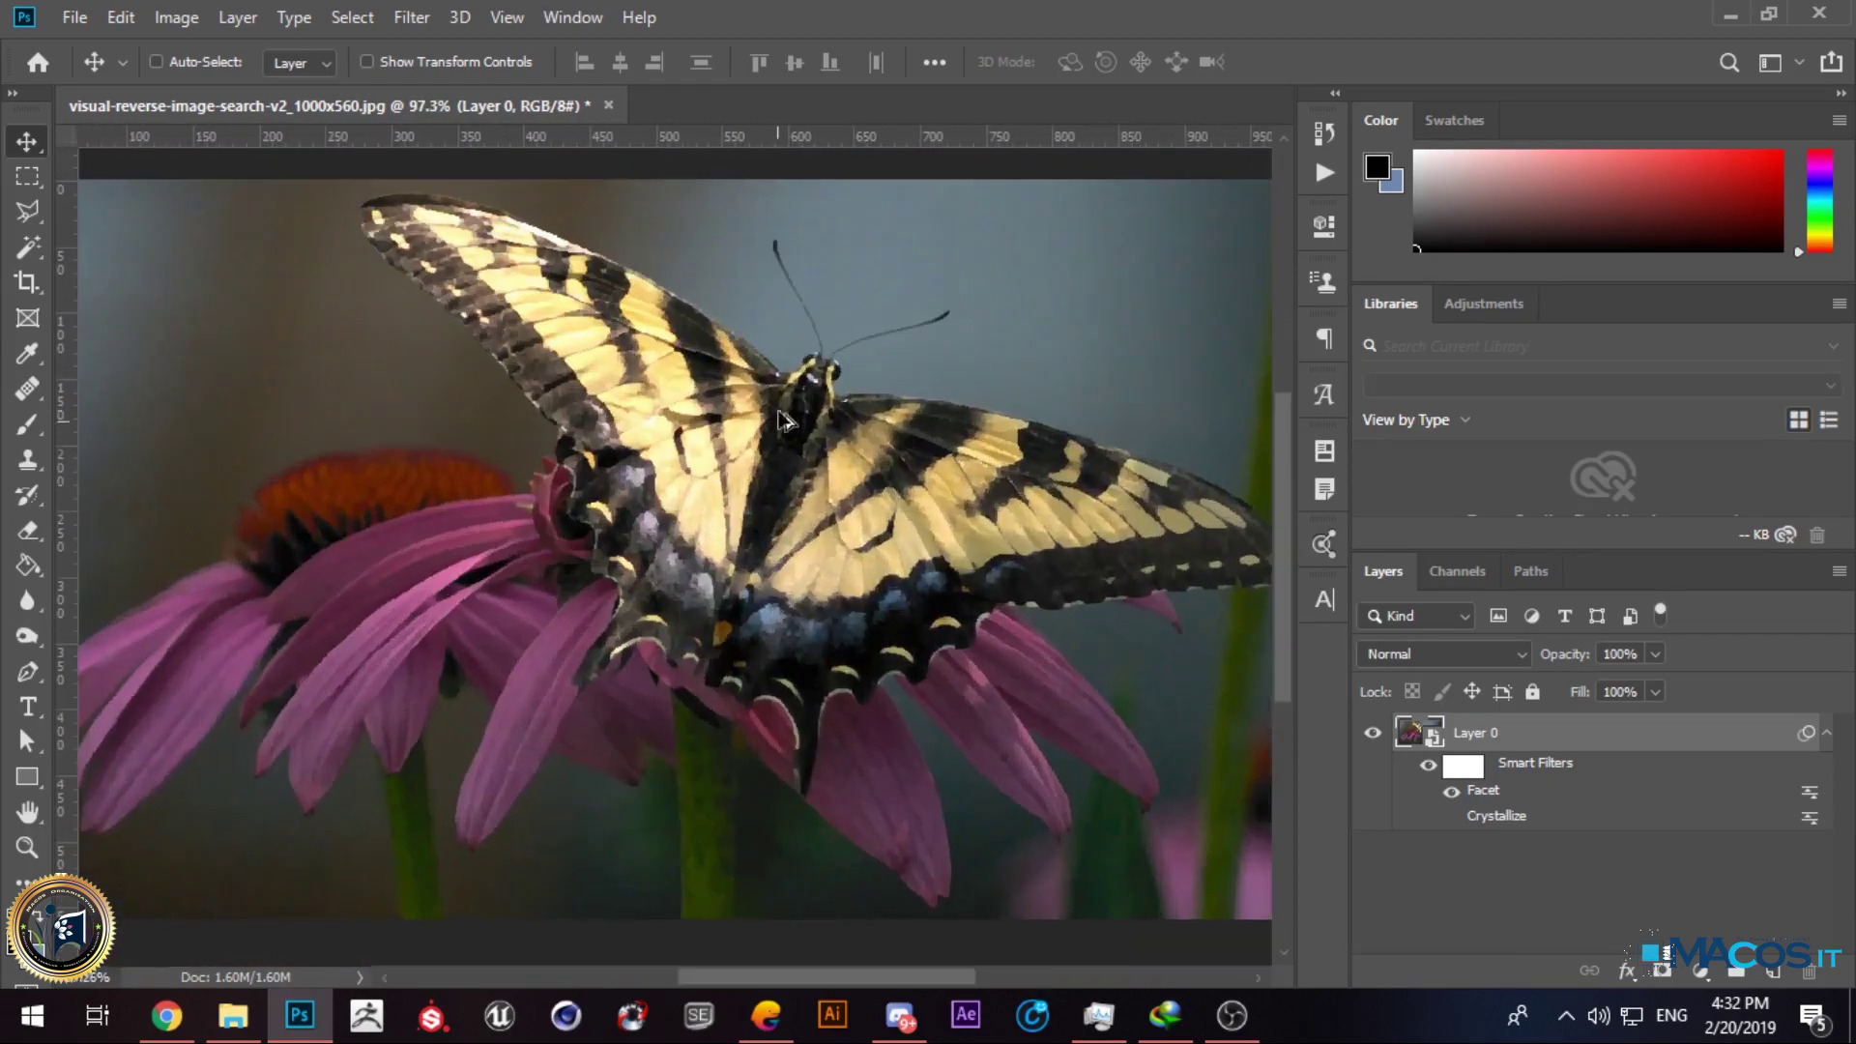
{"action": "left_click", "coordinate": [1450, 792]}
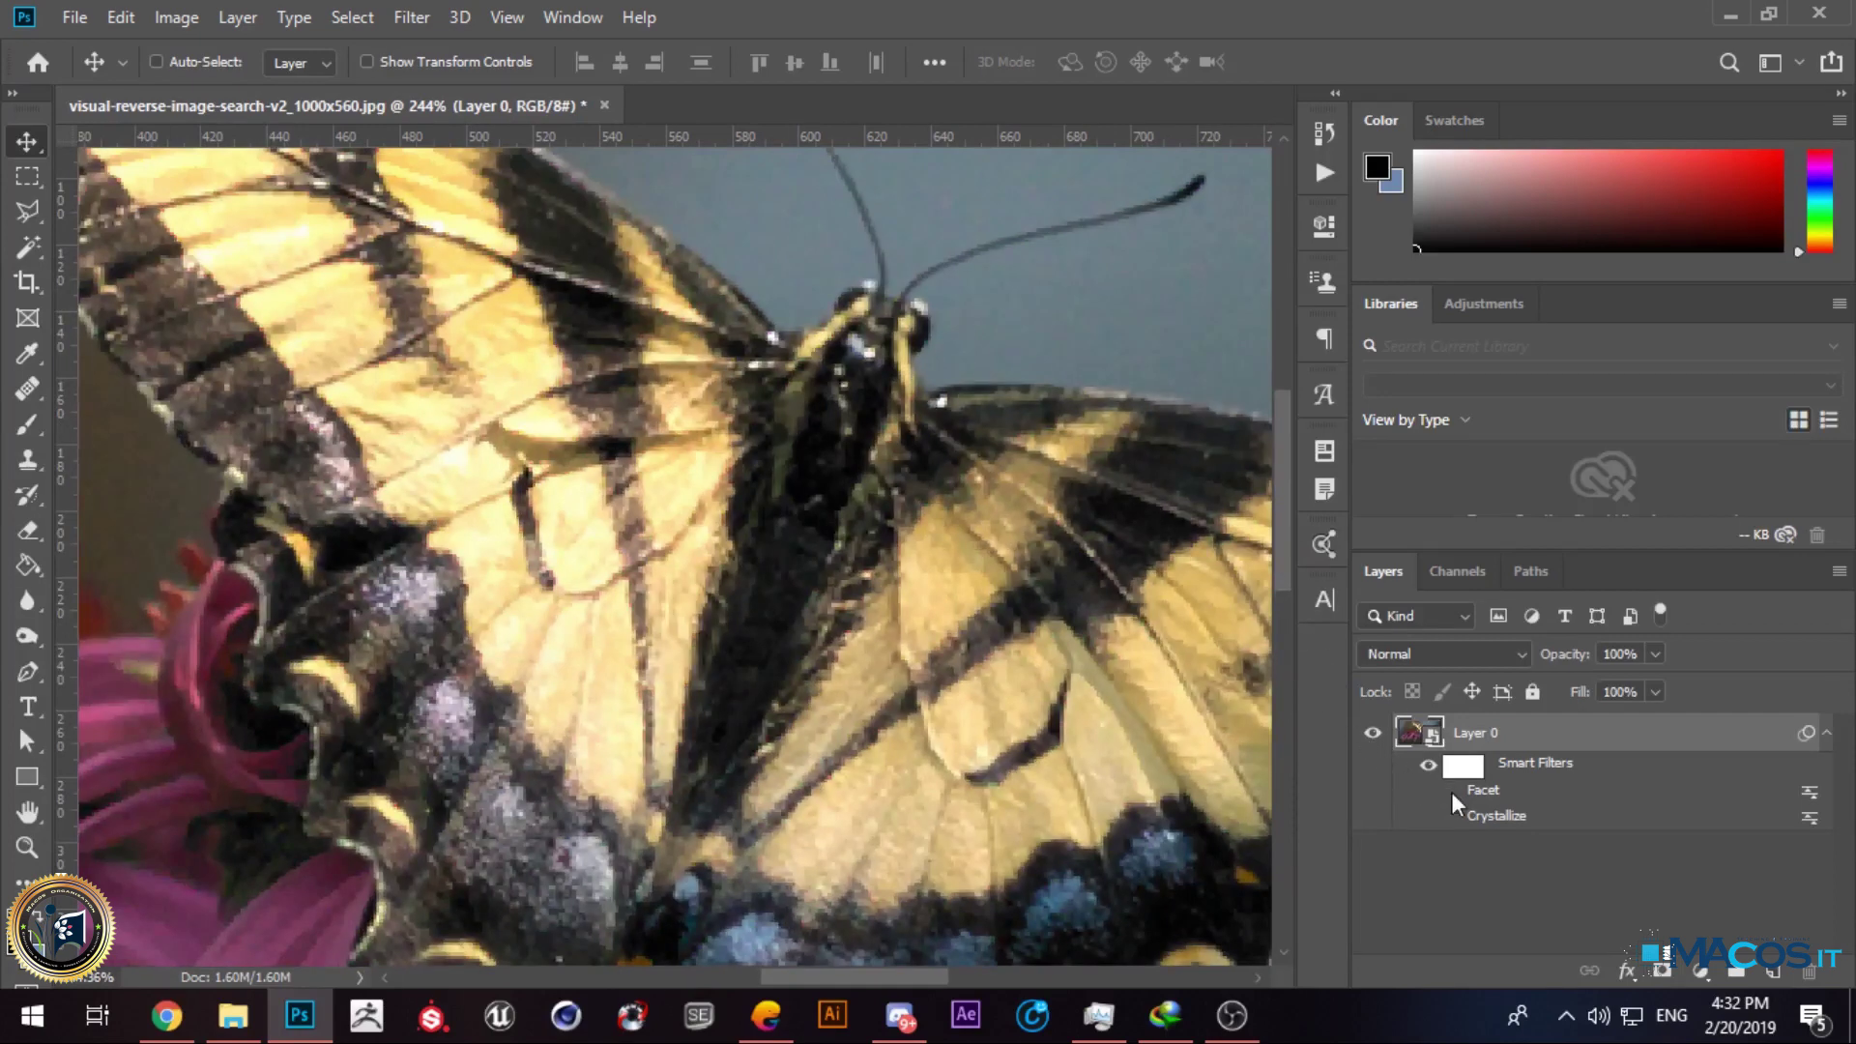
{"action": "left_click", "coordinate": [1450, 792]}
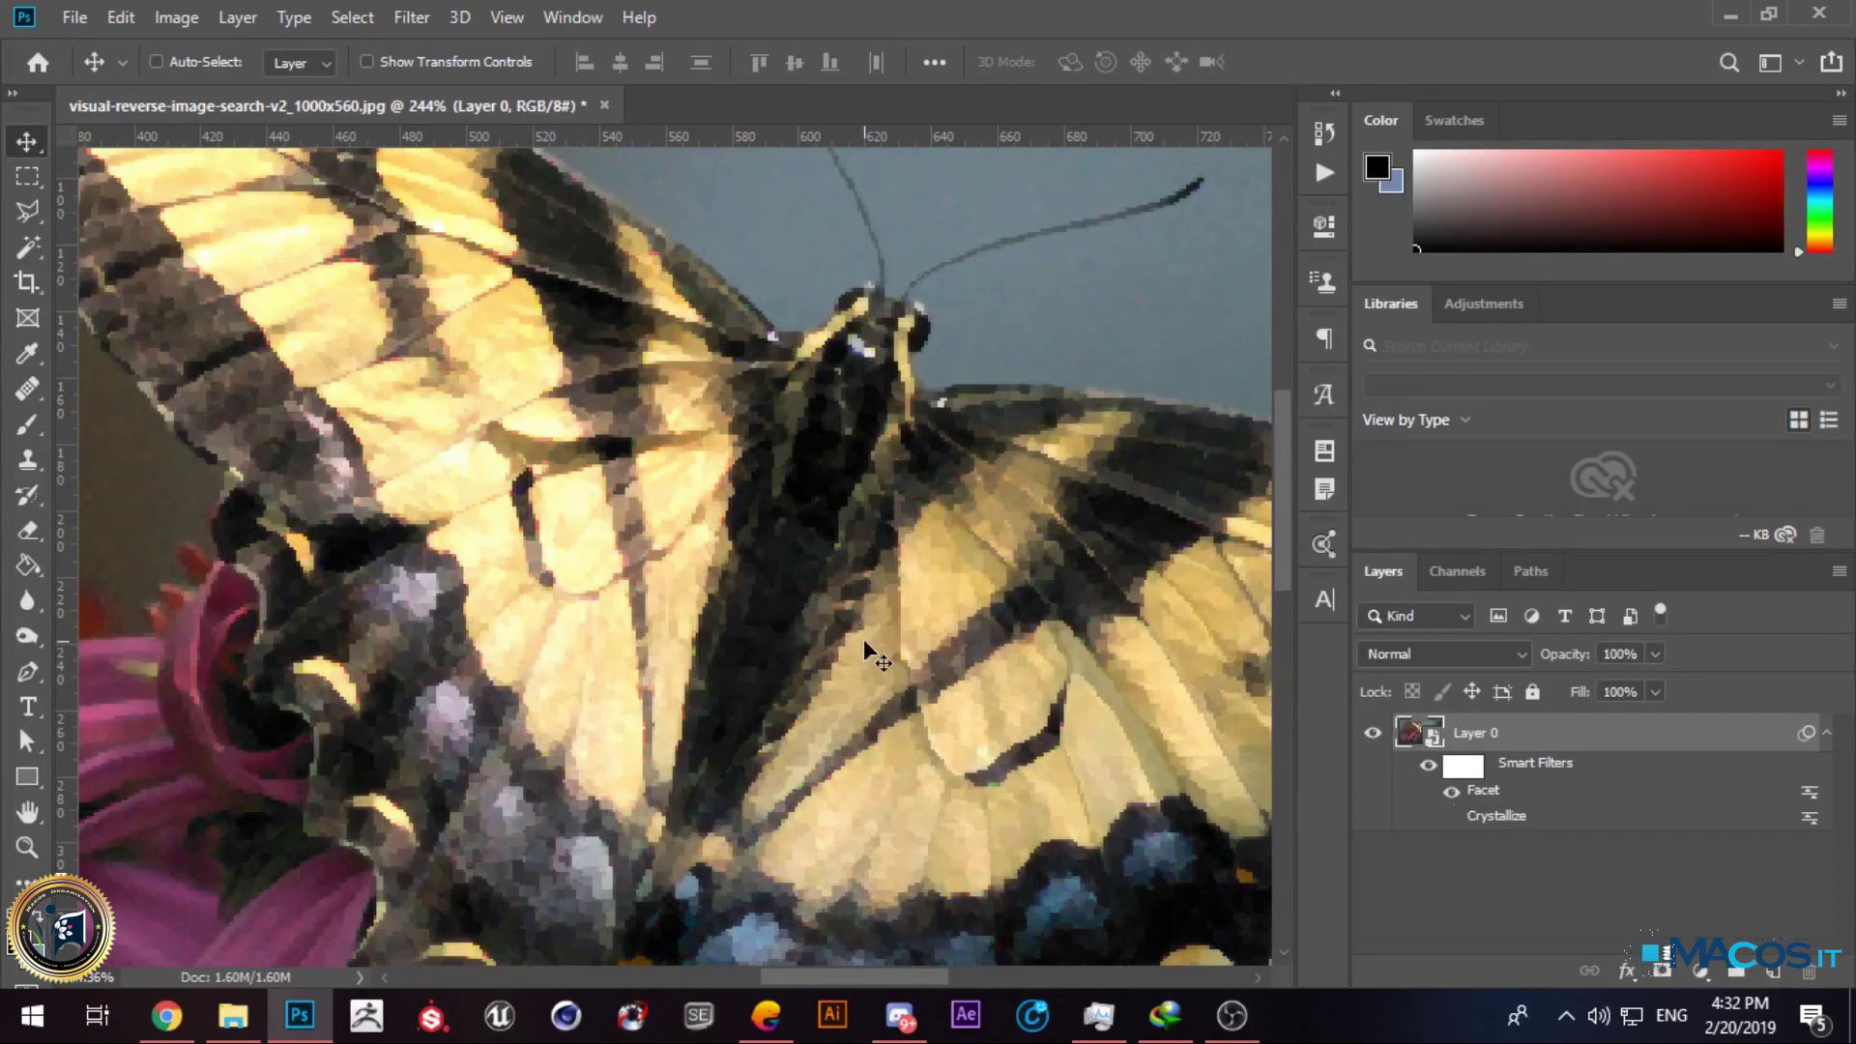
{"action": "left_click", "coordinate": [1450, 792]}
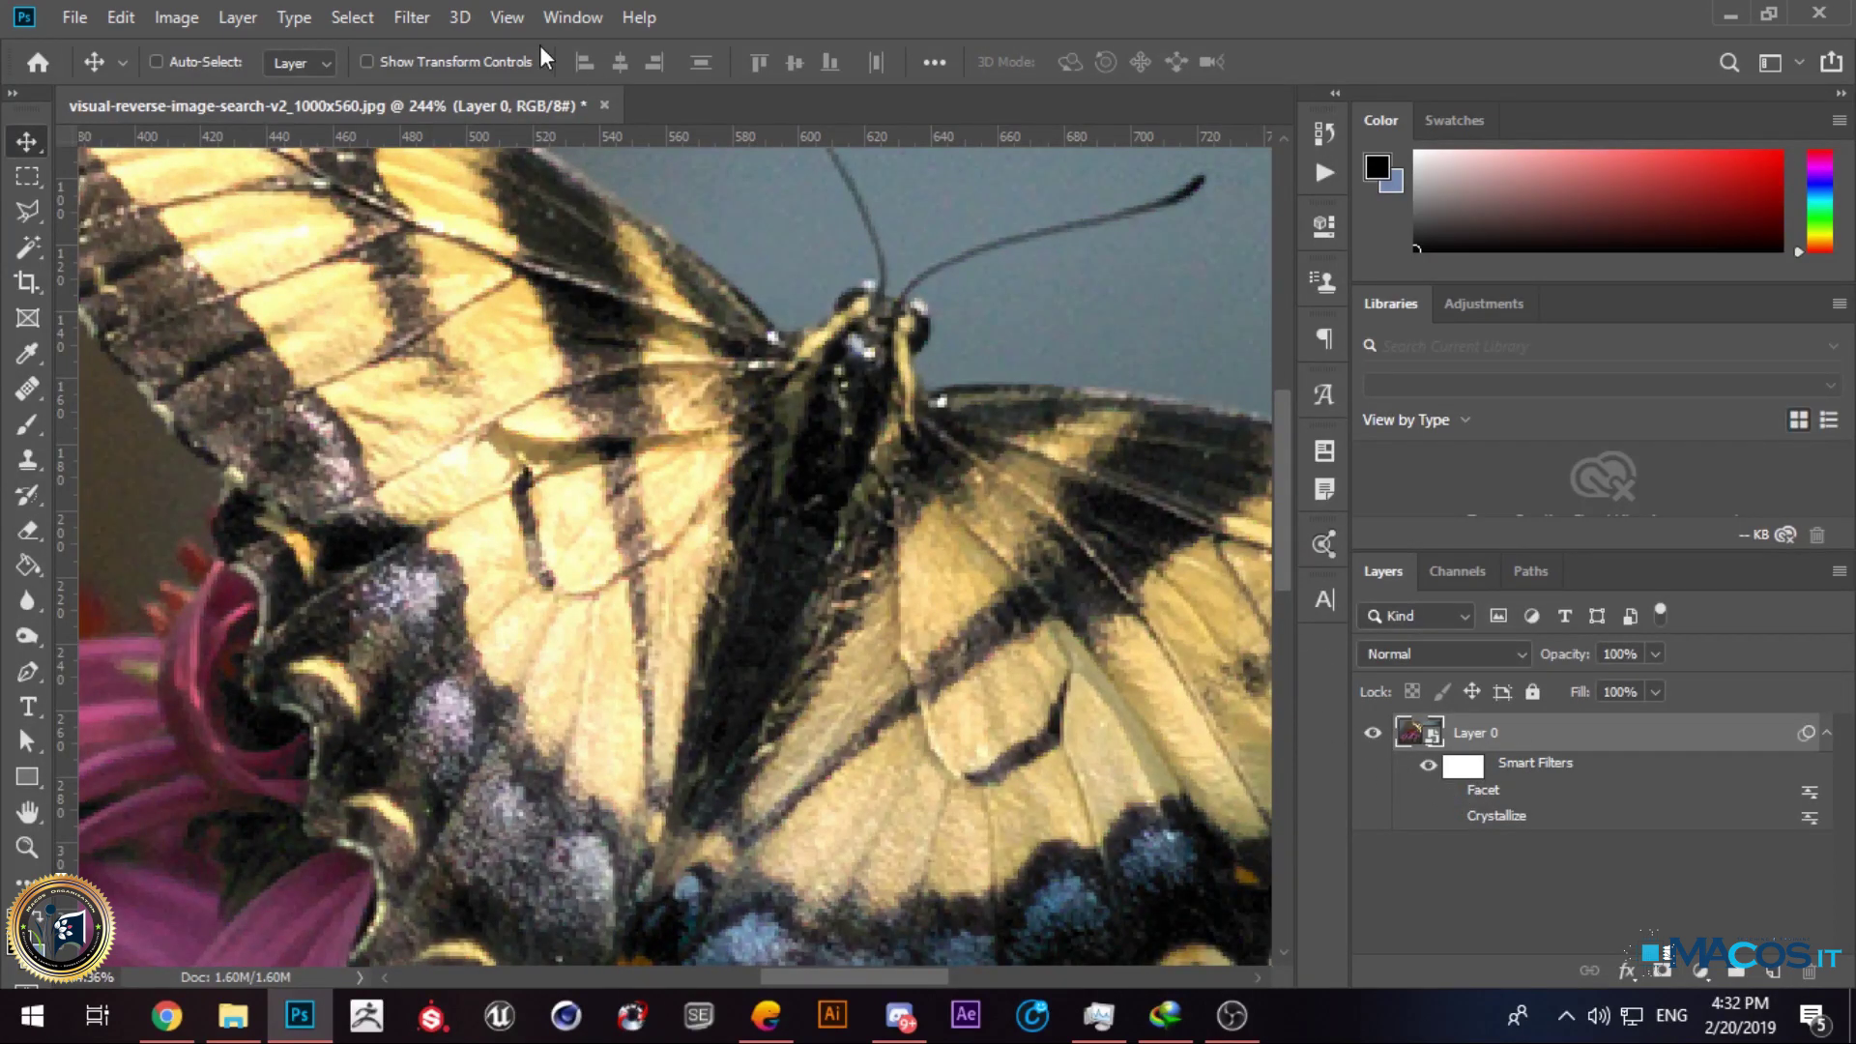
{"action": "left_click", "coordinate": [1450, 792]}
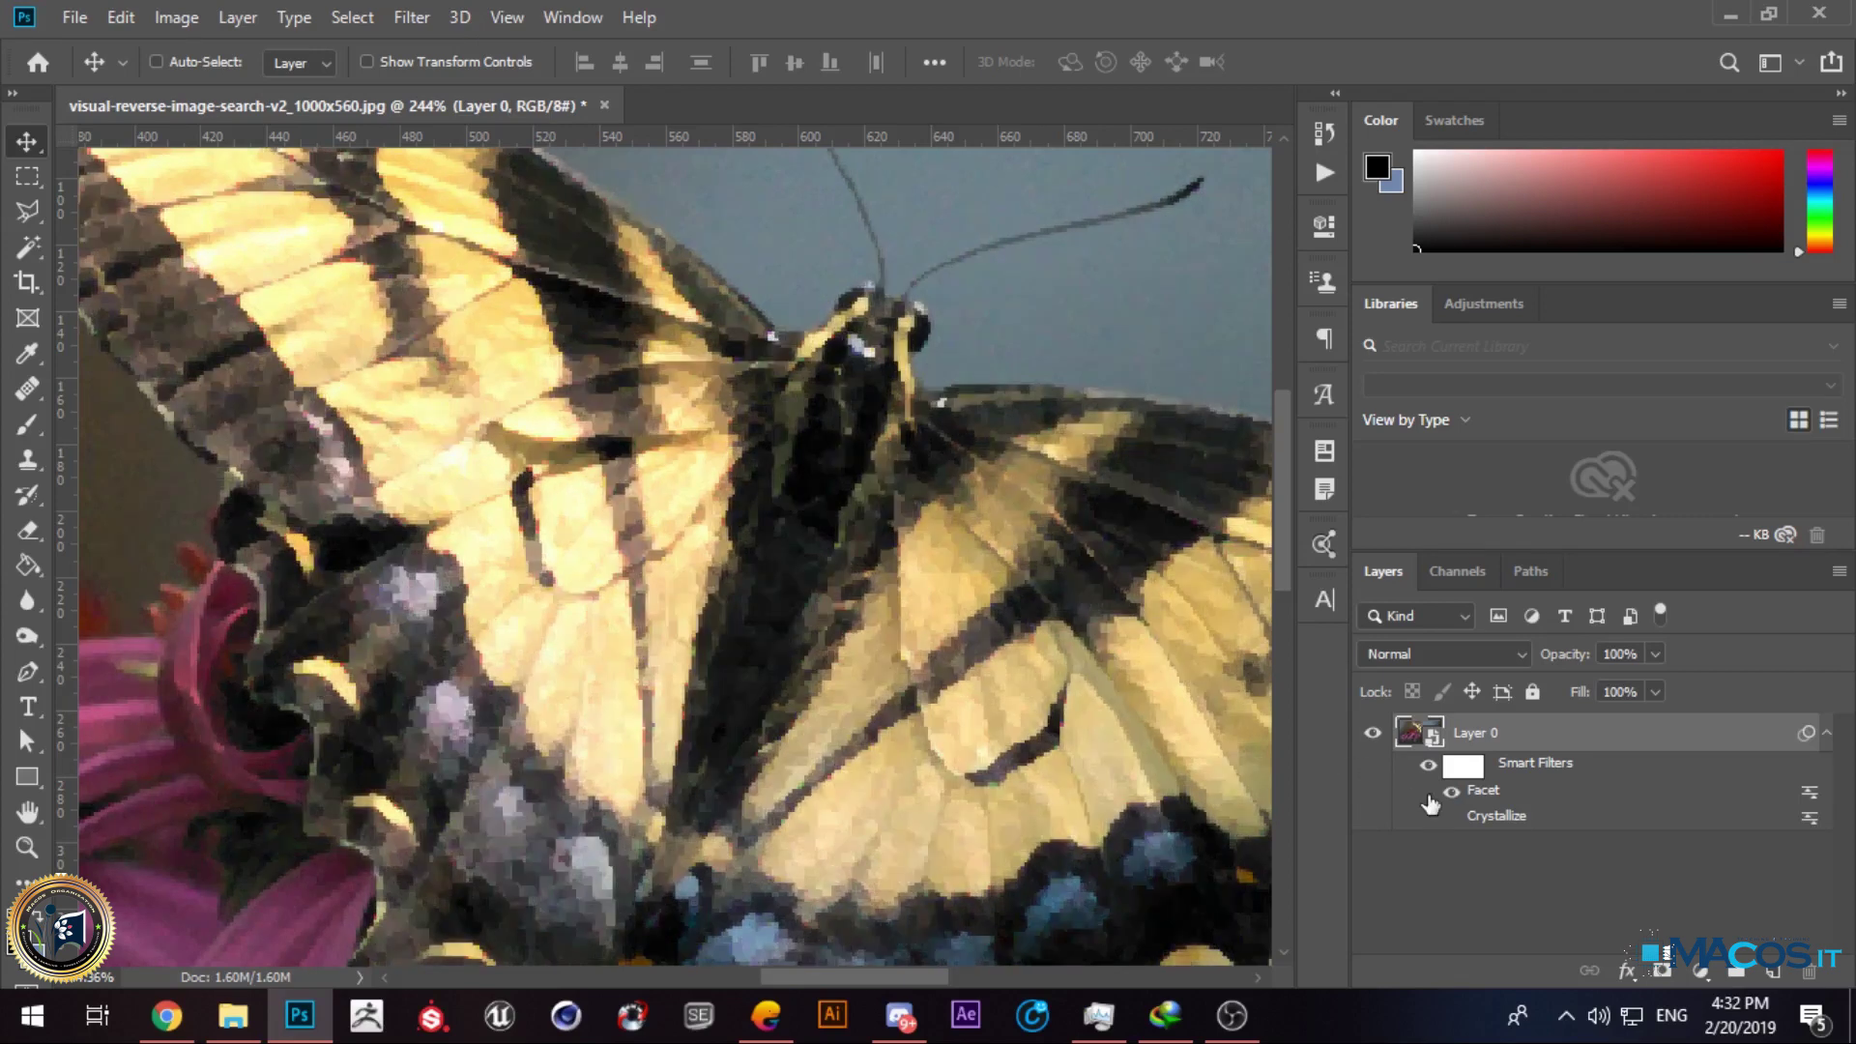
Step: Apply the Facet filter to Layer 0 a second time to strengthen the effect
{"action": "left_click", "coordinate": [416, 17]}
{"action": "mouse_move", "coordinate": [520, 455]}
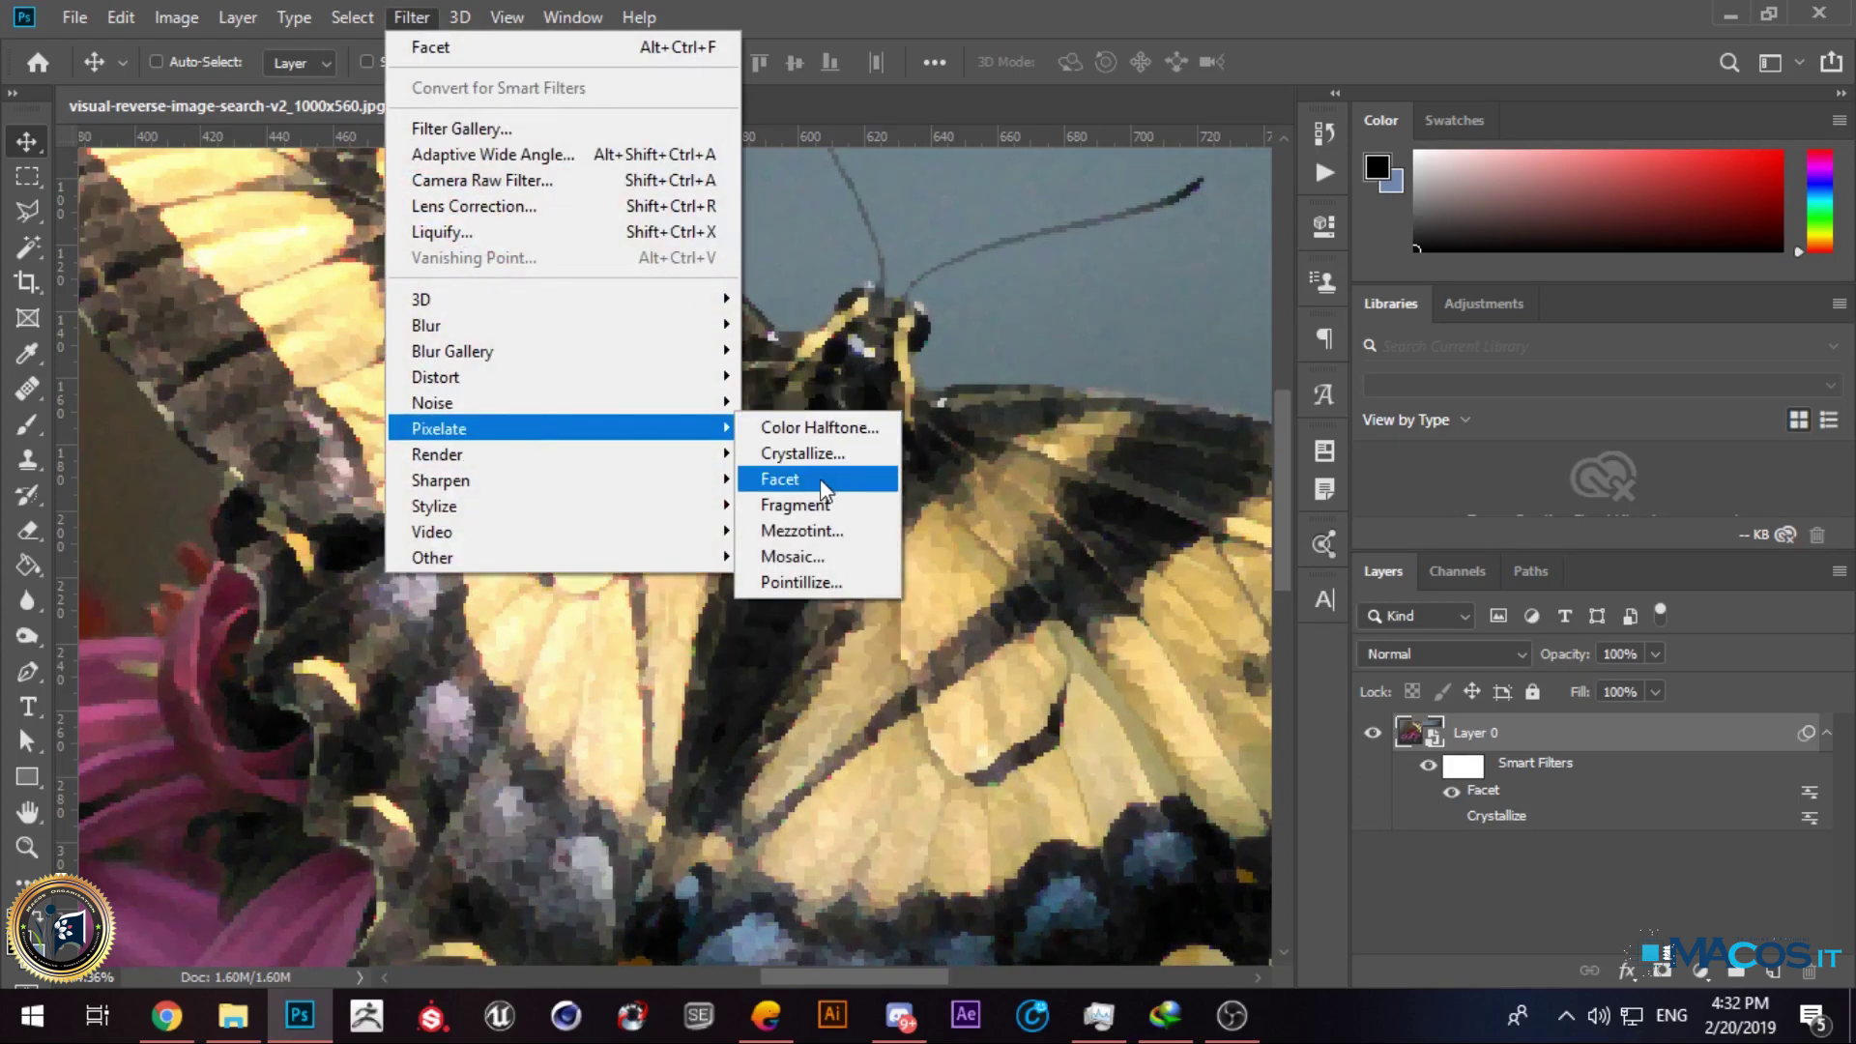
{"action": "left_click", "coordinate": [802, 478]}
{"action": "scroll", "coordinate": [808, 478], "scroll_direction": "down", "scroll_amount": 3}
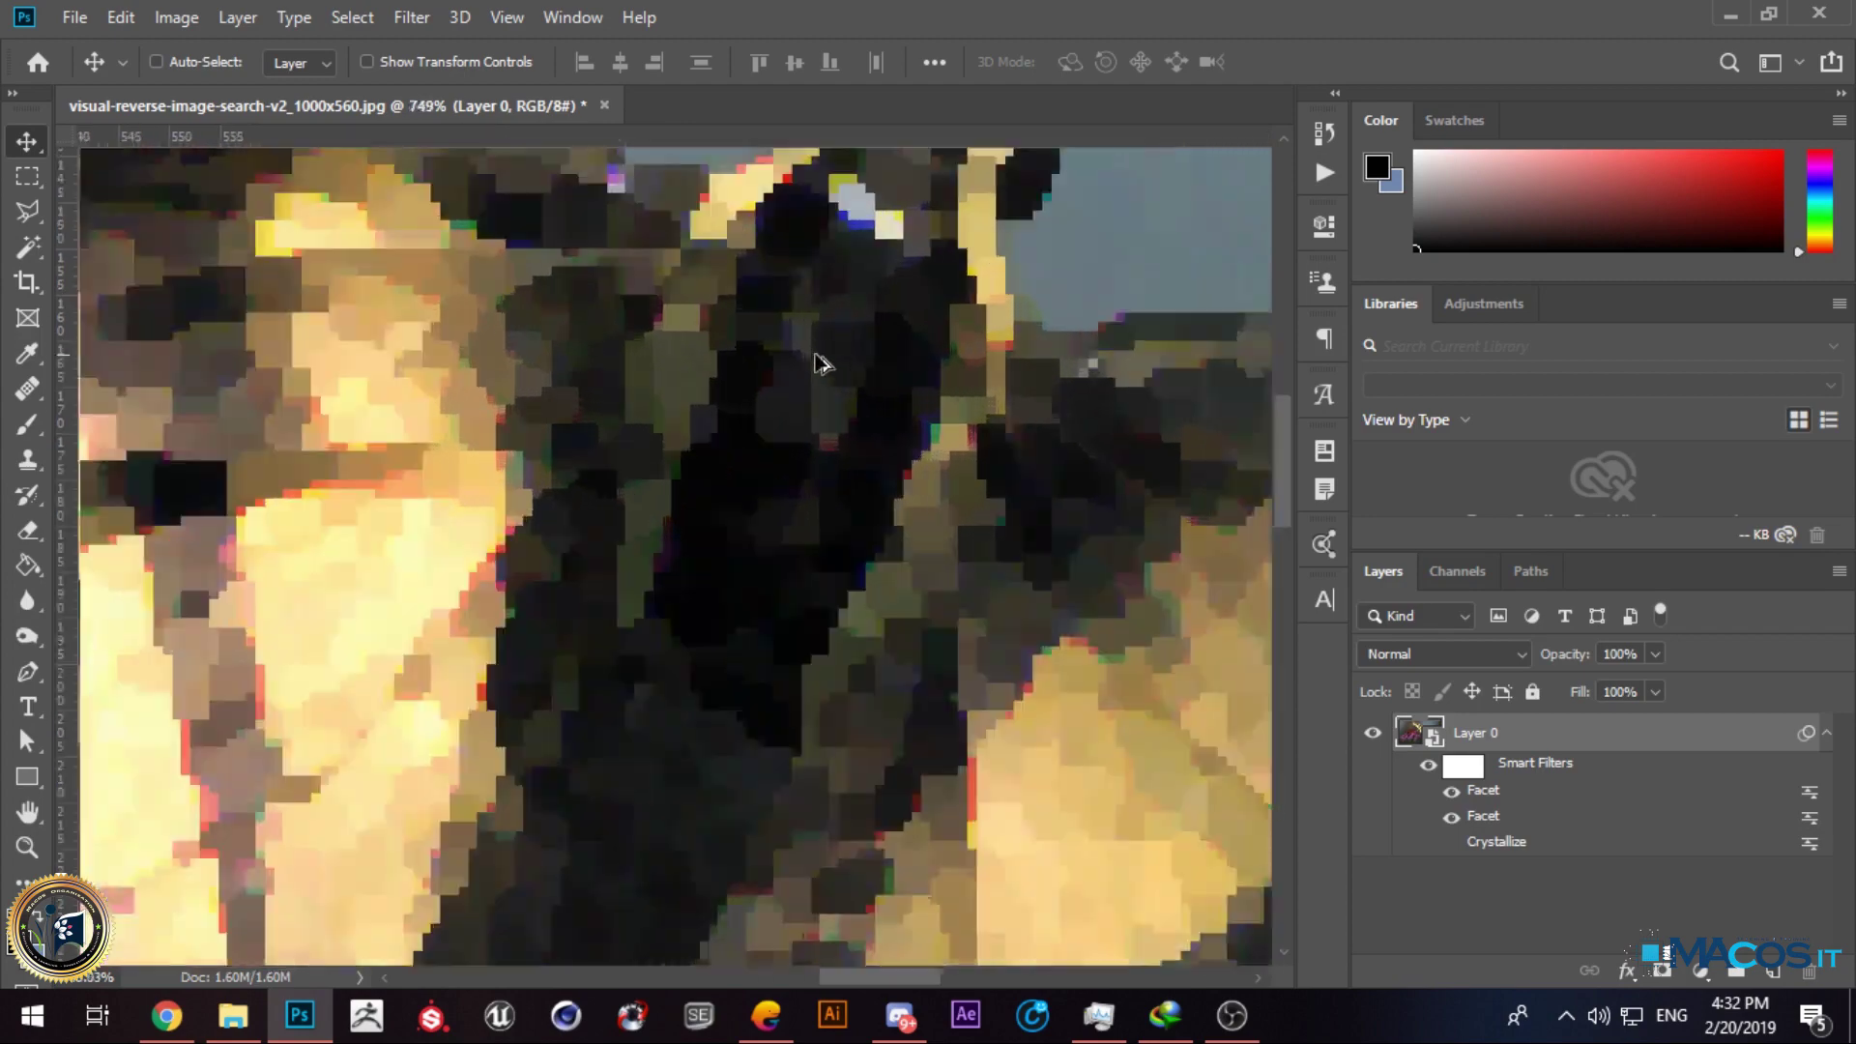
{"action": "scroll", "coordinate": [808, 641], "scroll_direction": "down", "scroll_amount": 3}
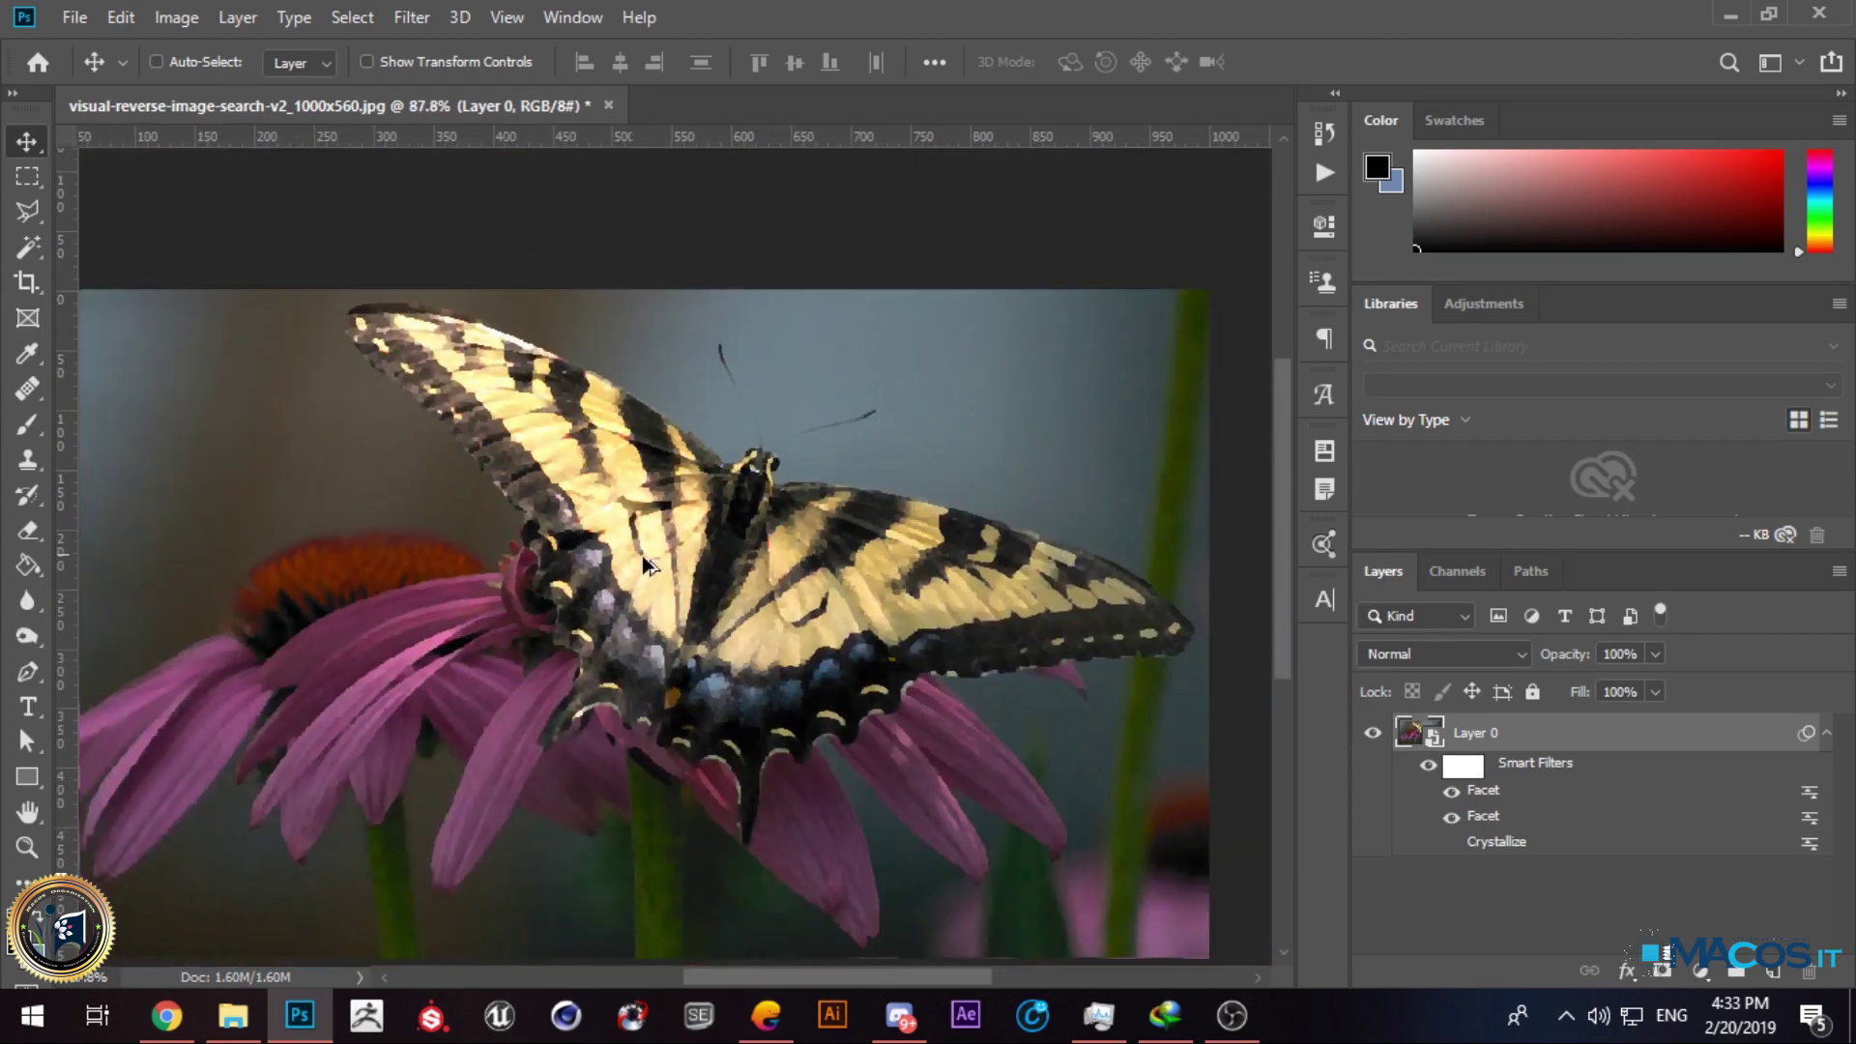
Step: Hide the lower Facet smart filter and briefly show Crystallize for comparison, leaving Crystallize hidden
{"action": "left_click", "coordinate": [1452, 816]}
{"action": "left_click", "coordinate": [1452, 842]}
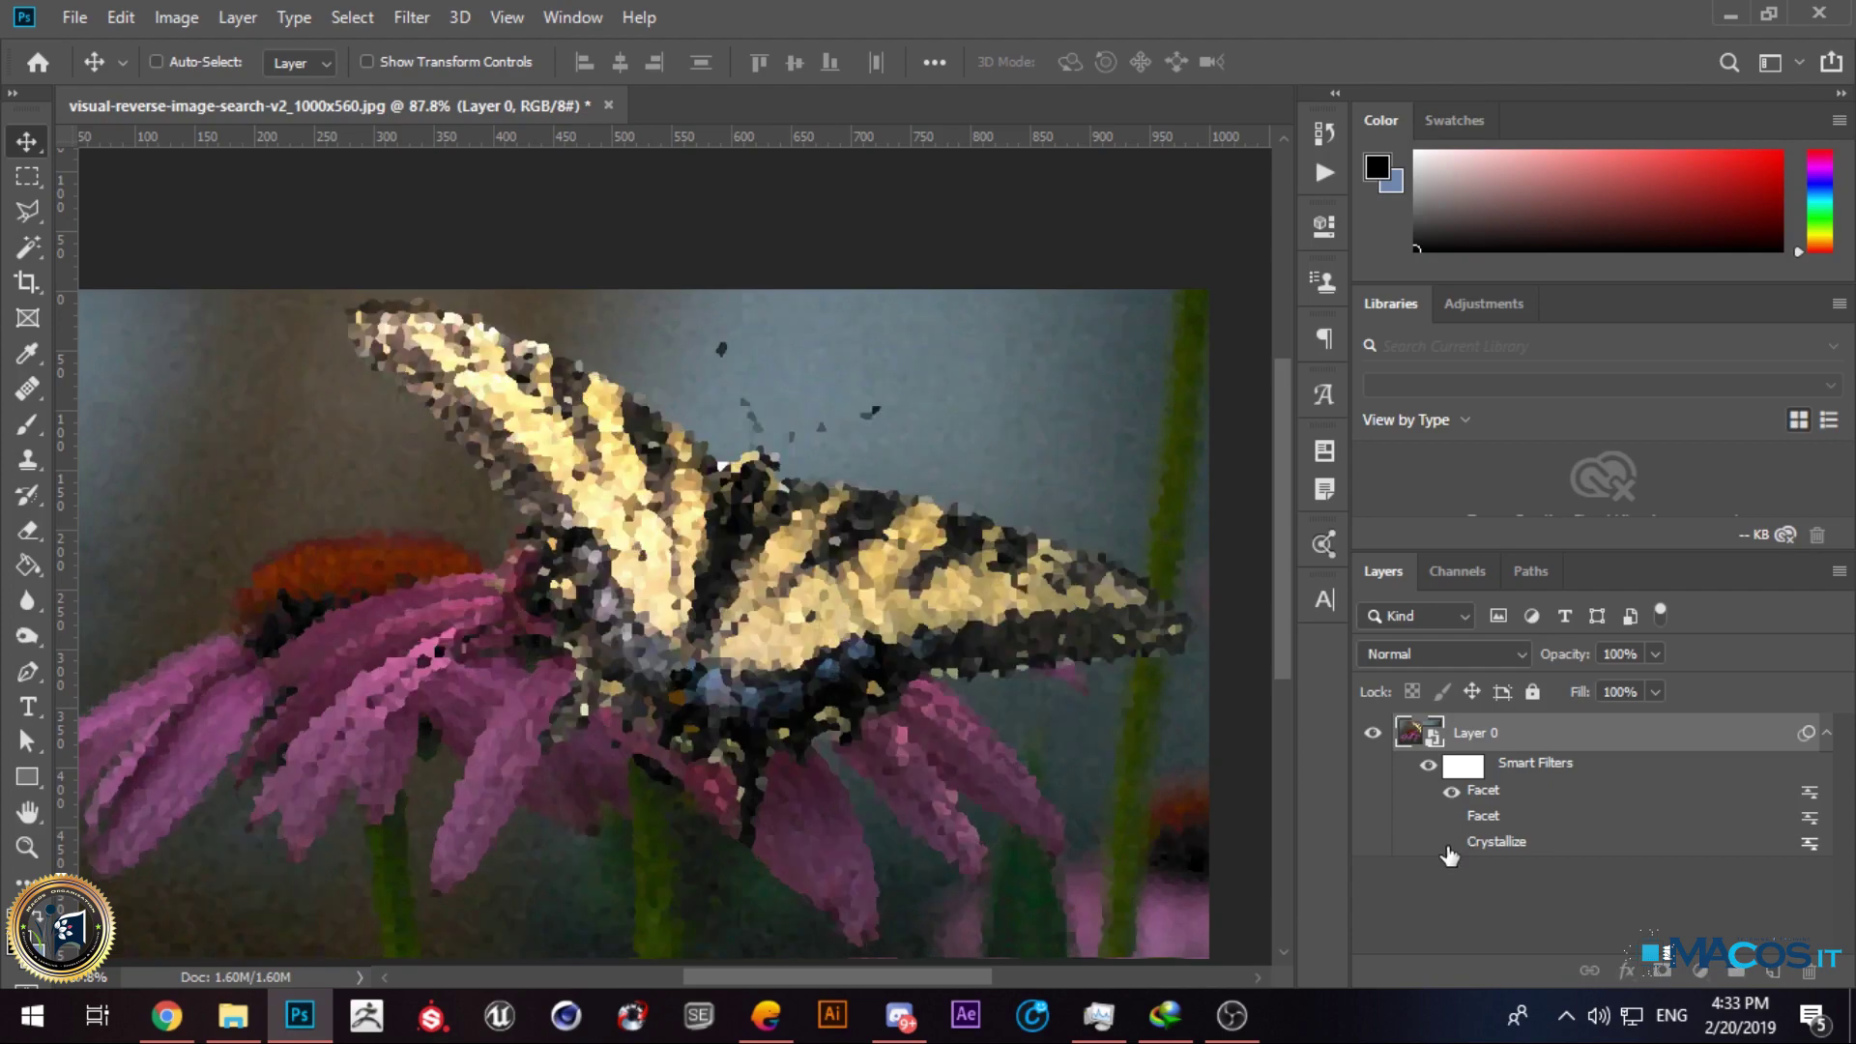
{"action": "left_click", "coordinate": [1450, 843]}
Step: Apply the Fragment filter from the Pixelate group to Layer 0 as a smart filter
{"action": "left_click", "coordinate": [412, 16]}
{"action": "mouse_move", "coordinate": [529, 432]}
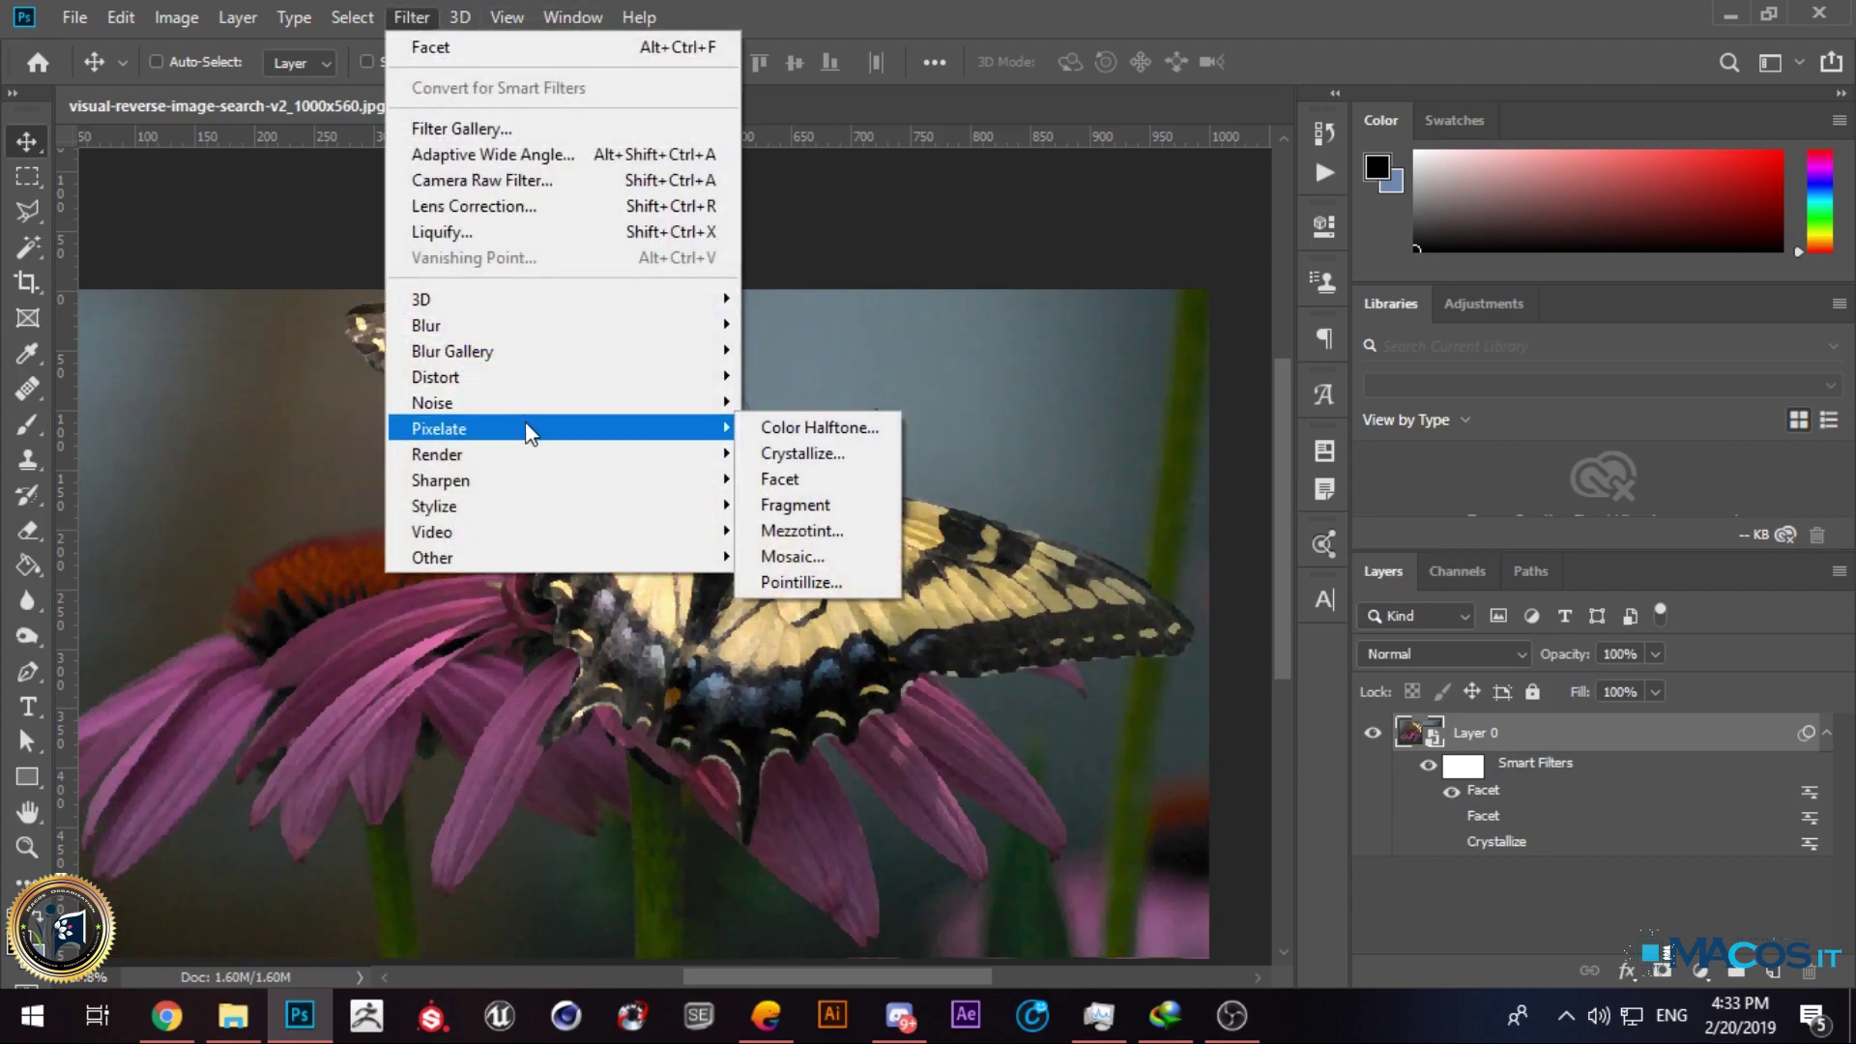
{"action": "left_click", "coordinate": [795, 504]}
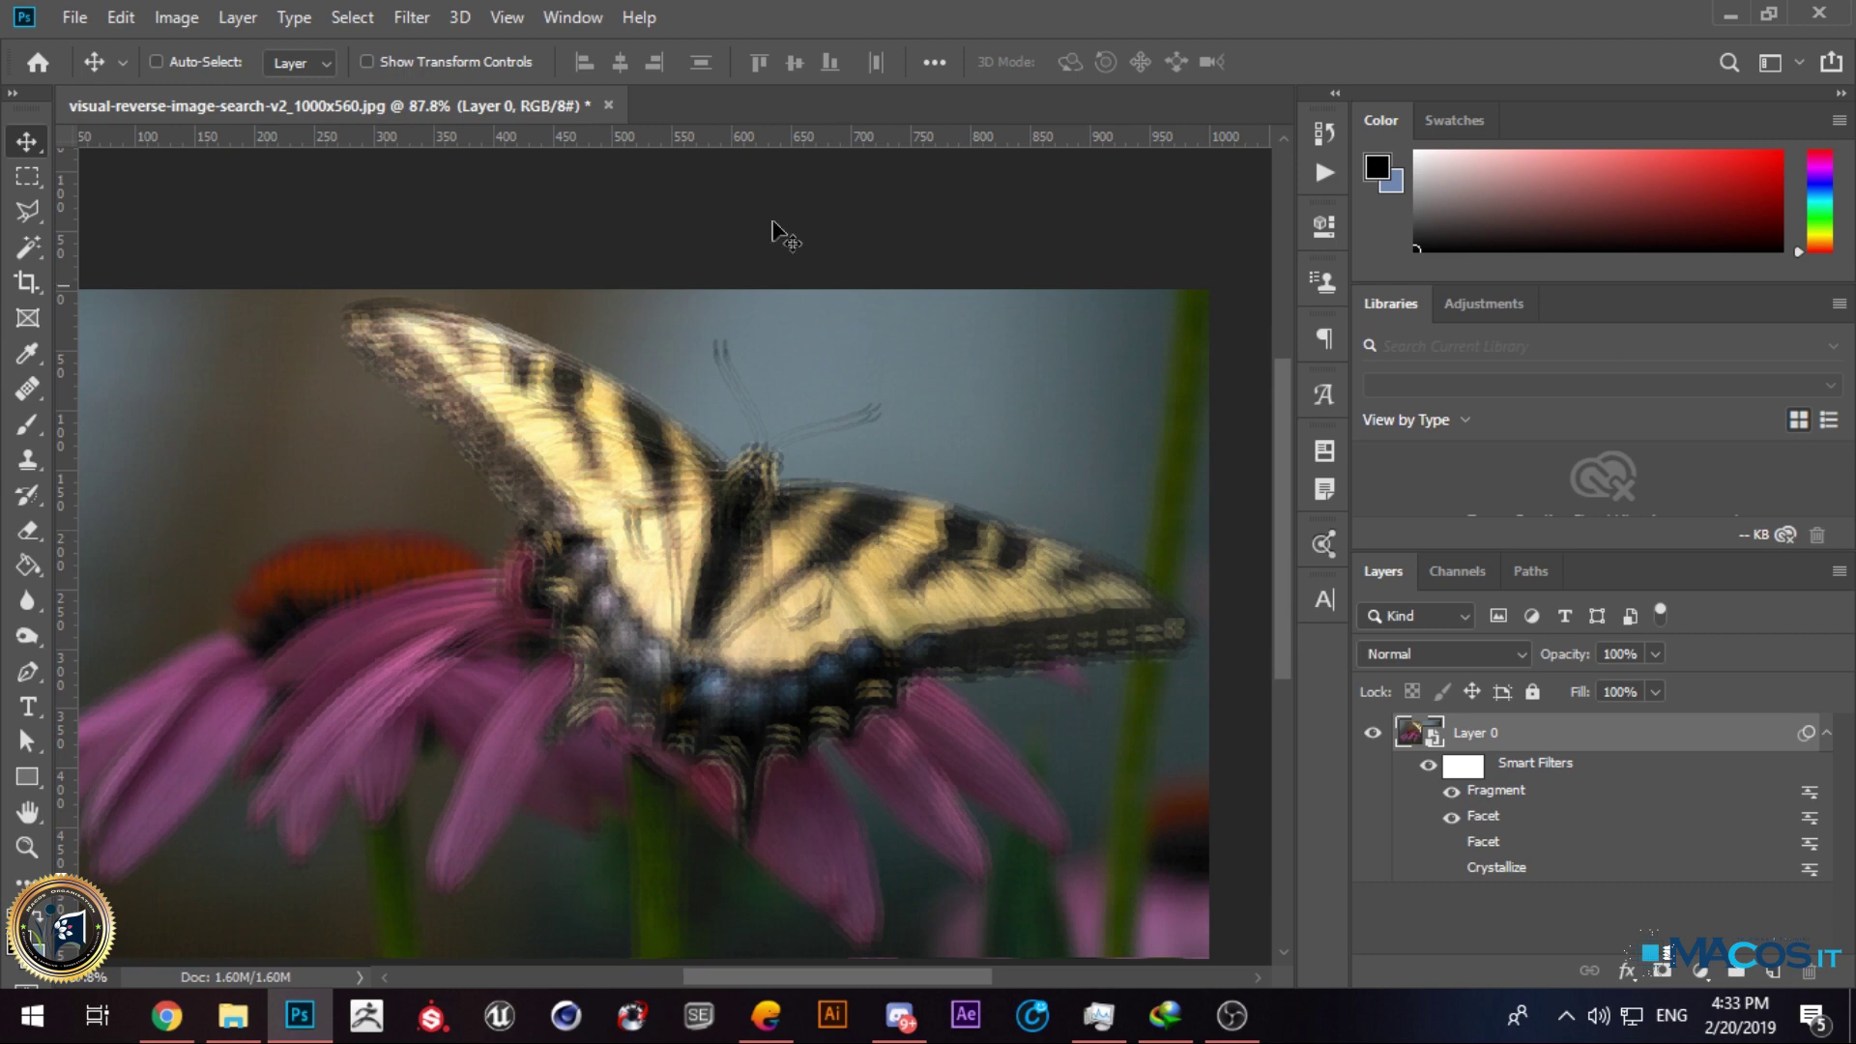
Step: Hide the remaining Facet filter and compare the butterfly and its antennae with and without Fragment, leaving Fragment hidden
{"action": "left_click", "coordinate": [1451, 817]}
{"action": "left_click", "coordinate": [1449, 795]}
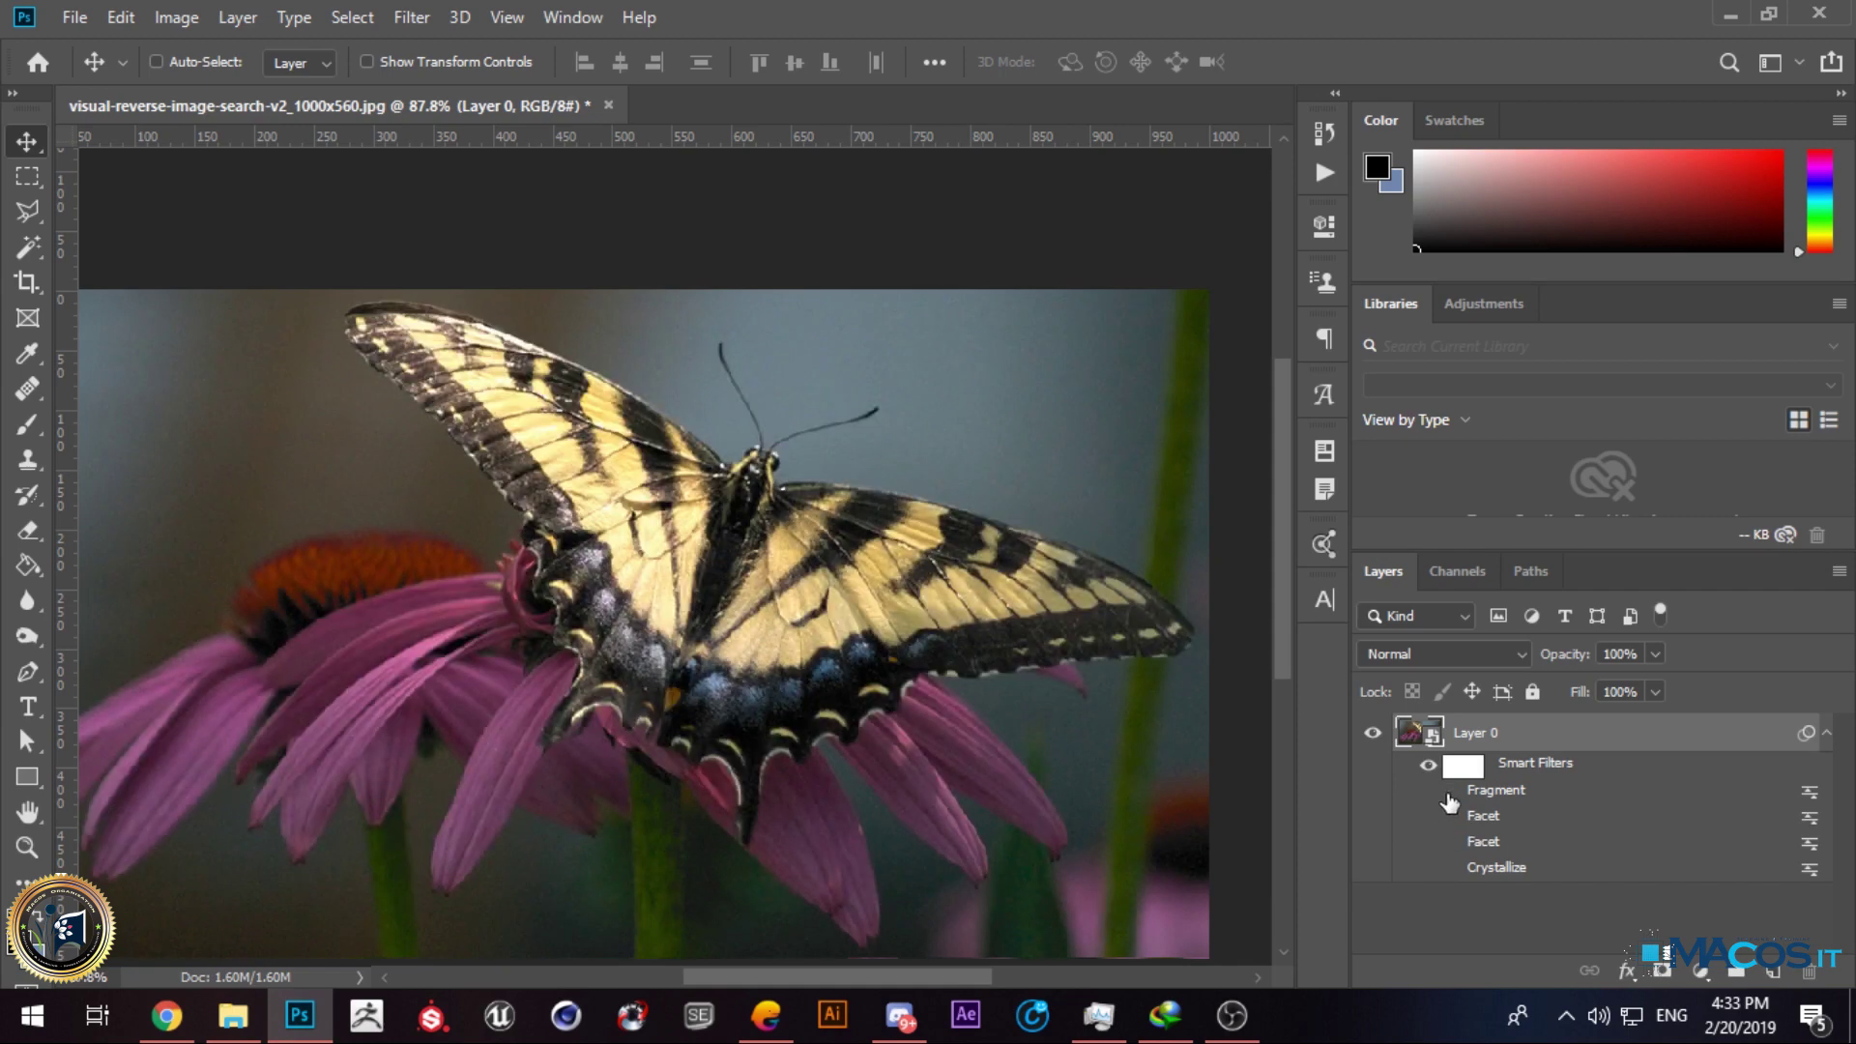
{"action": "left_click", "coordinate": [1448, 794]}
{"action": "left_click", "coordinate": [1458, 800]}
{"action": "scroll", "coordinate": [725, 387], "scroll_direction": "up", "scroll_amount": 5}
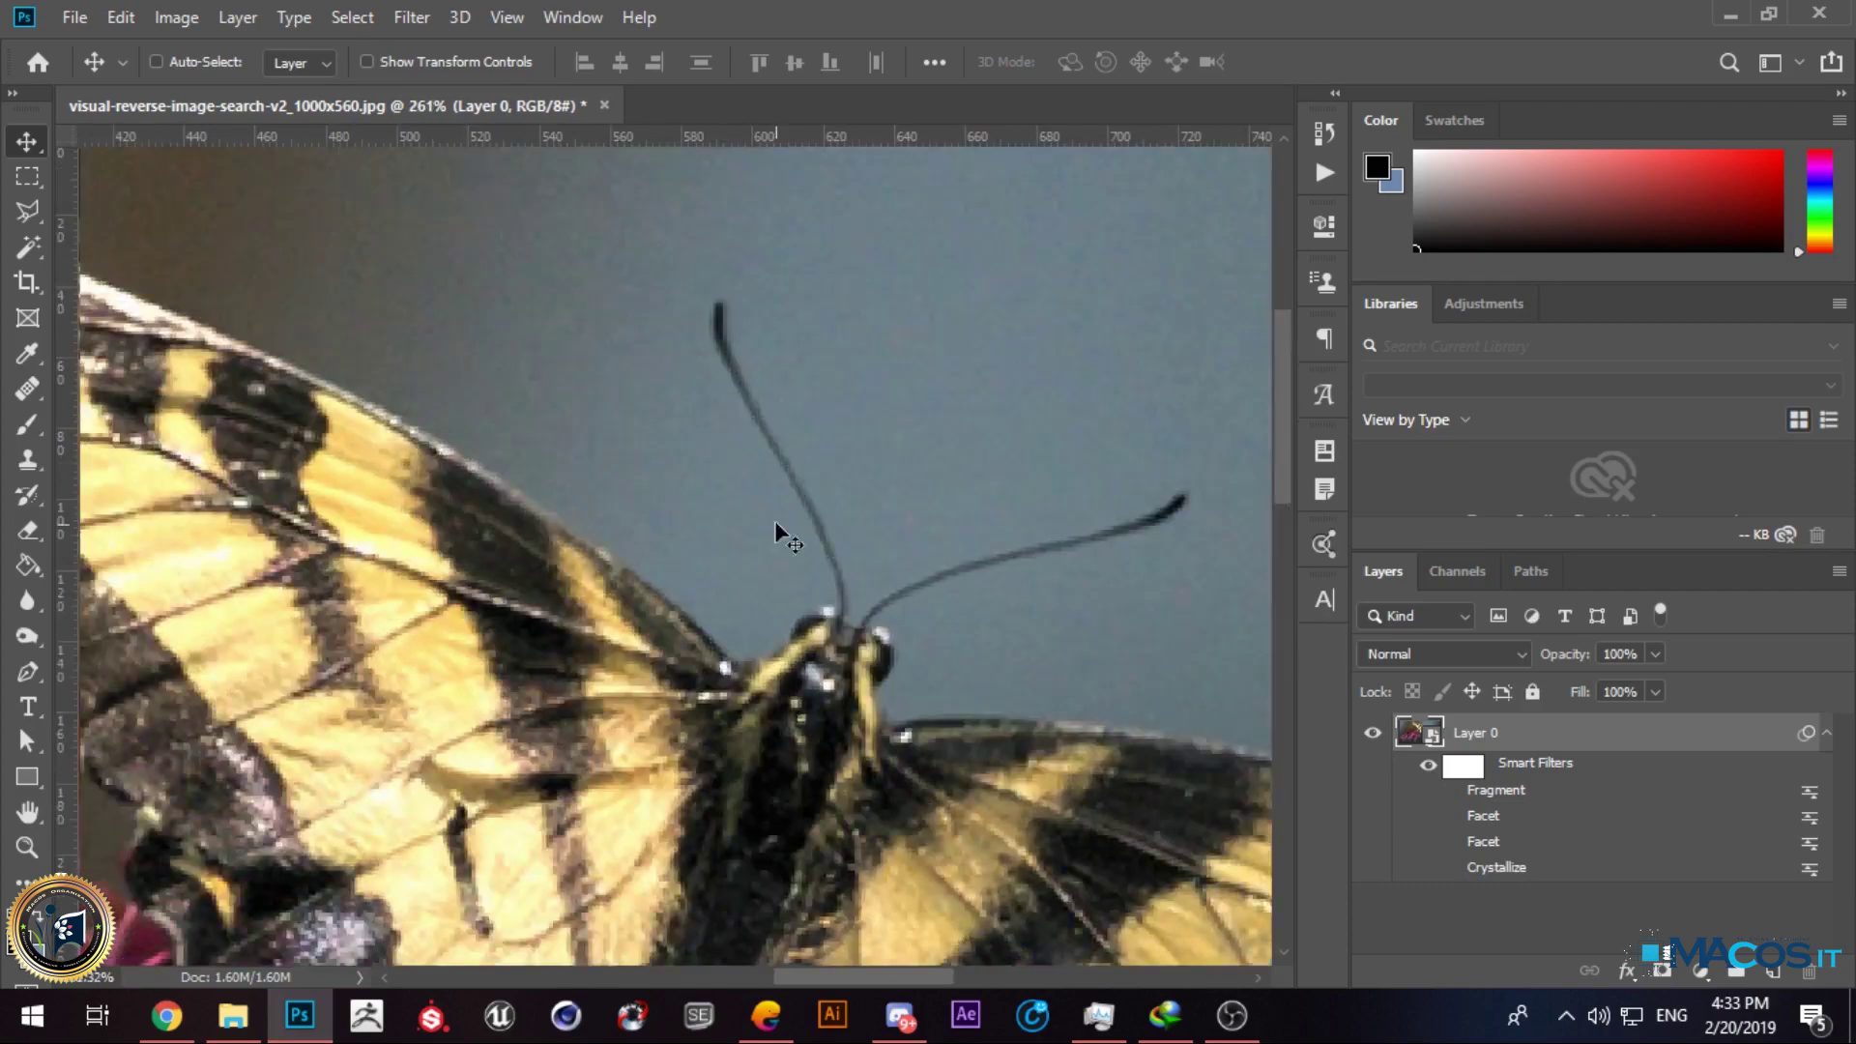
{"action": "left_click", "coordinate": [1452, 793]}
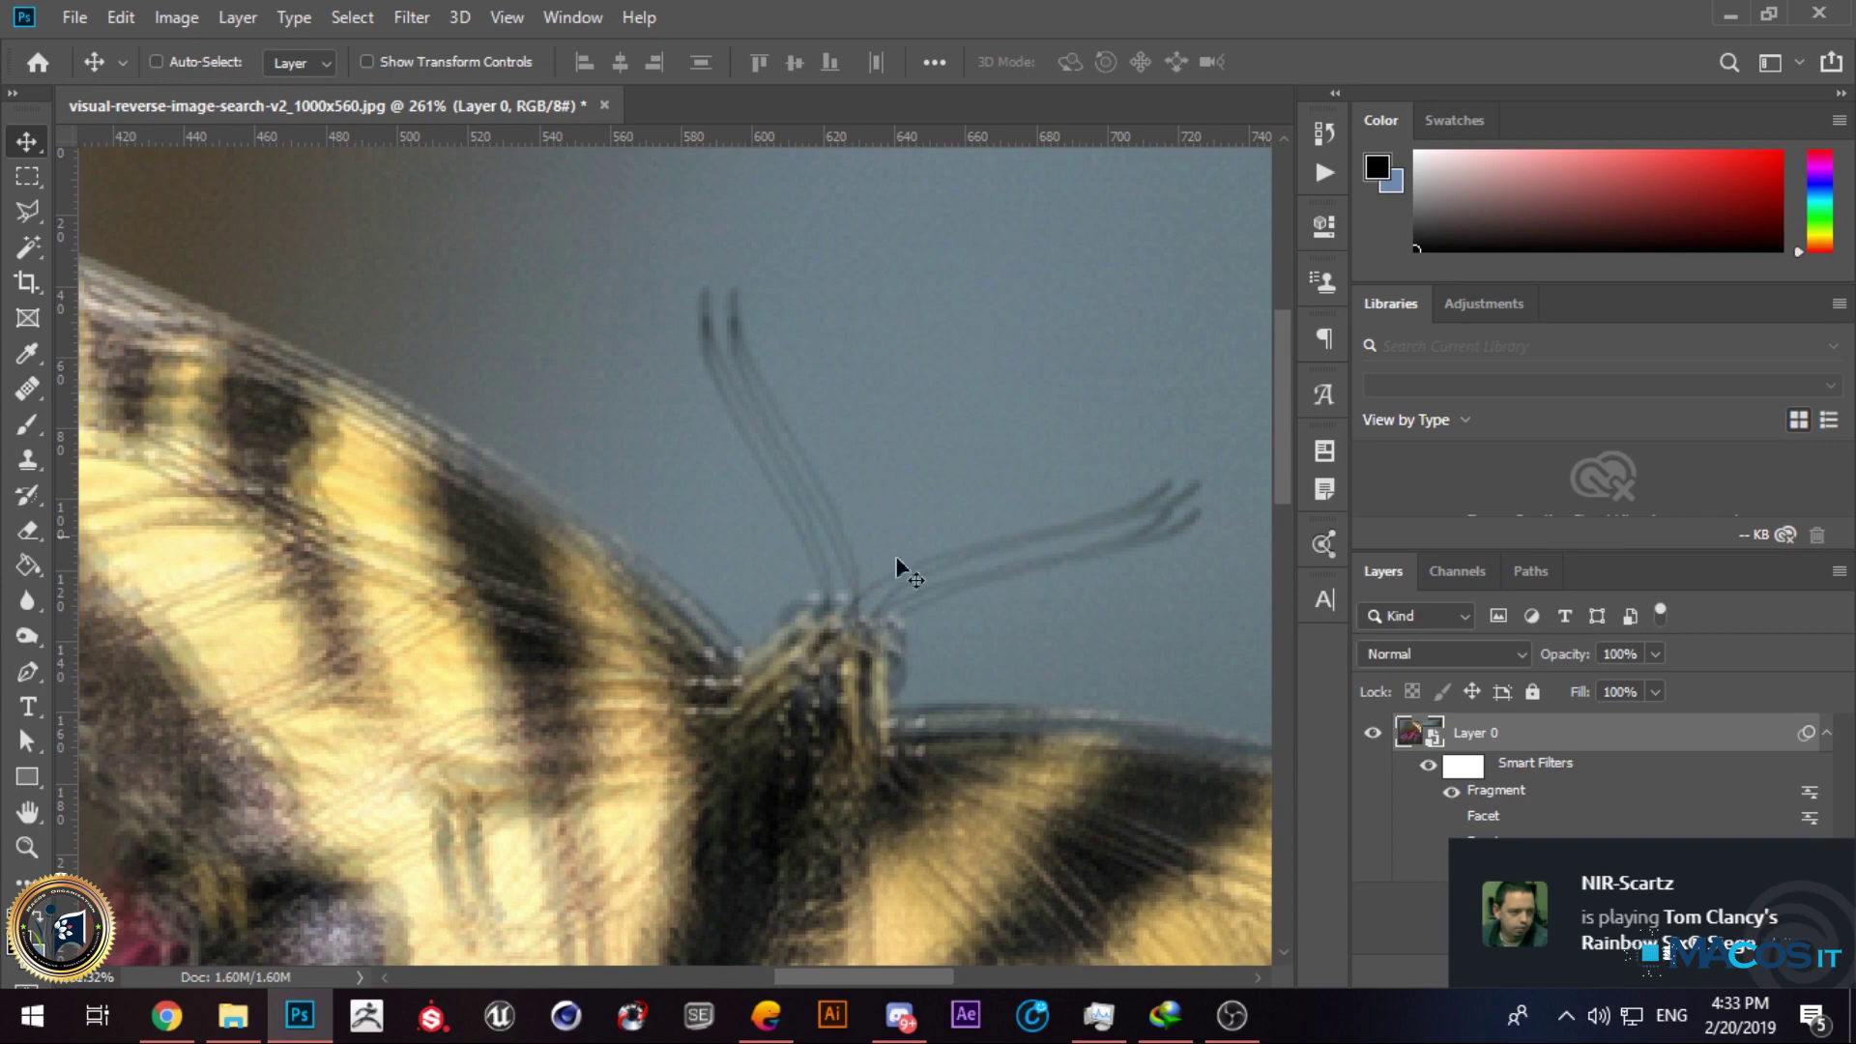
{"action": "key", "text": "ctrl+z"}
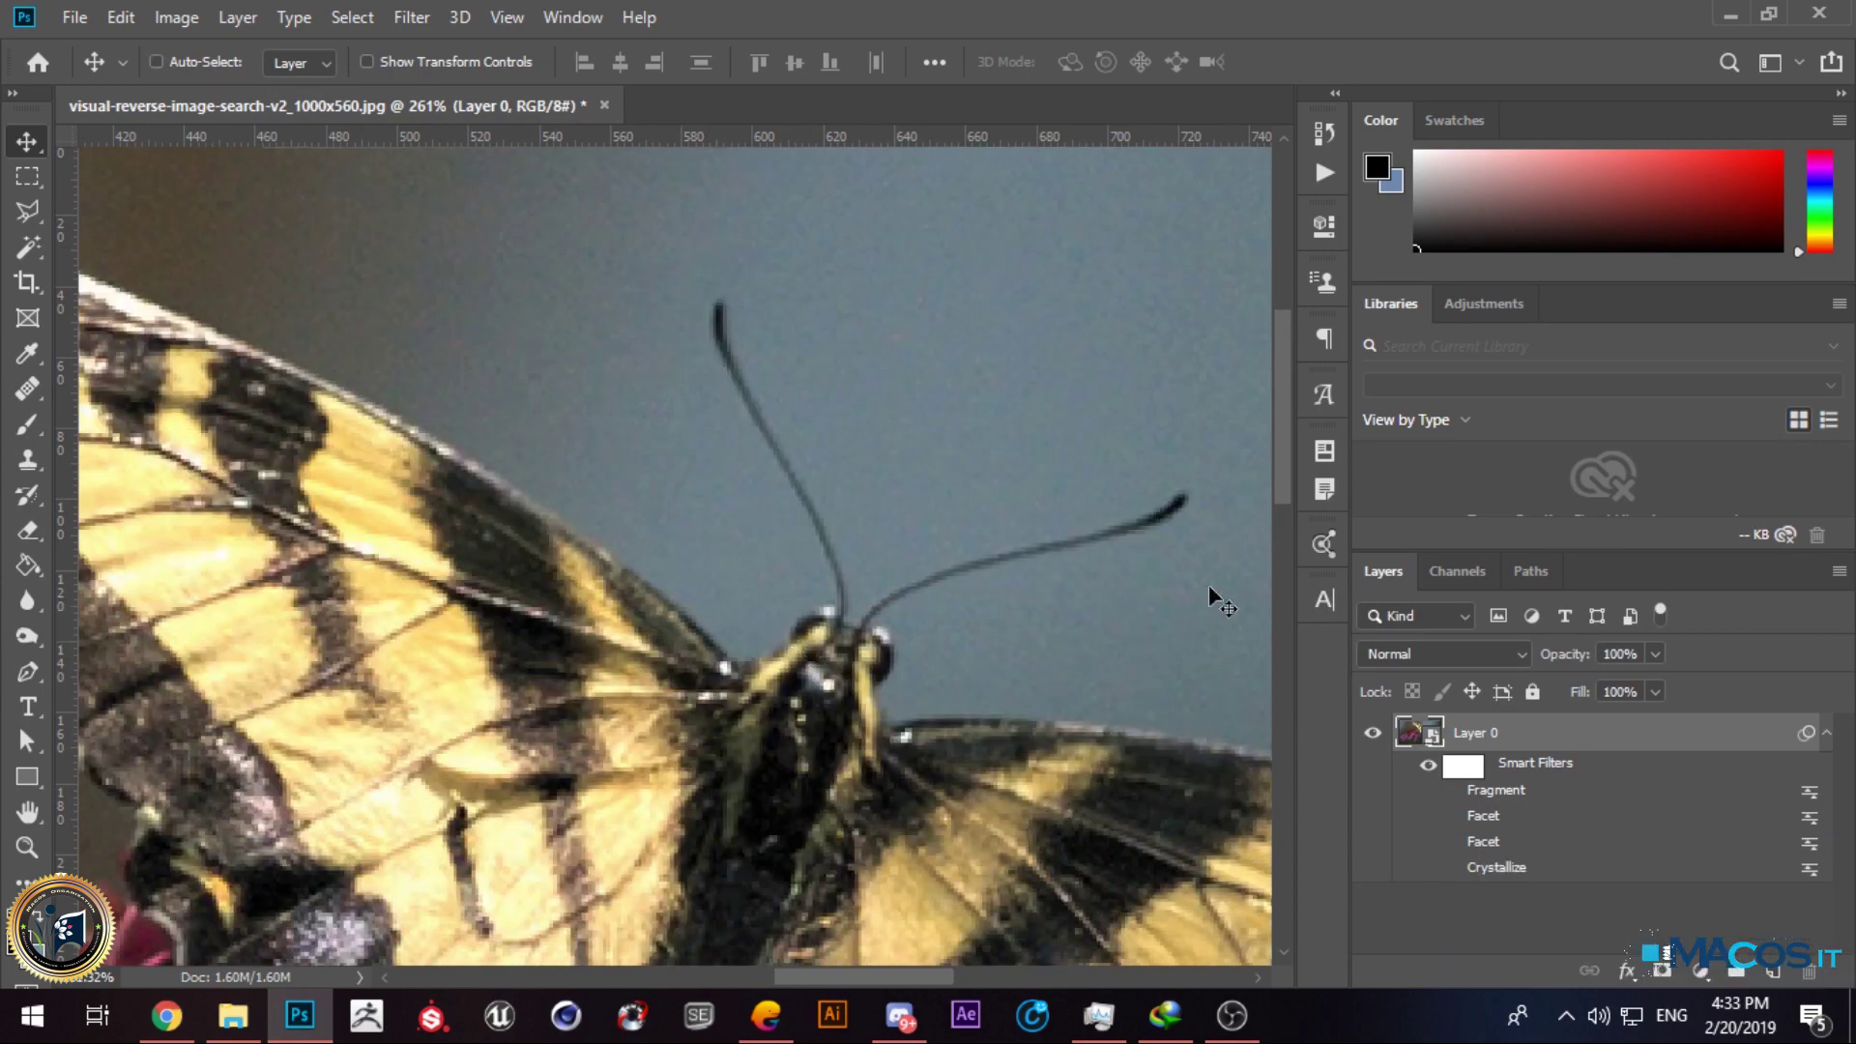
{"action": "left_click", "coordinate": [1448, 792]}
{"action": "left_click", "coordinate": [1448, 792]}
Step: Apply the Mosaic filter from the Pixelate group to Layer 0 with a cell size of 8 square
{"action": "left_click", "coordinate": [353, 19]}
{"action": "mouse_move", "coordinate": [394, 24]}
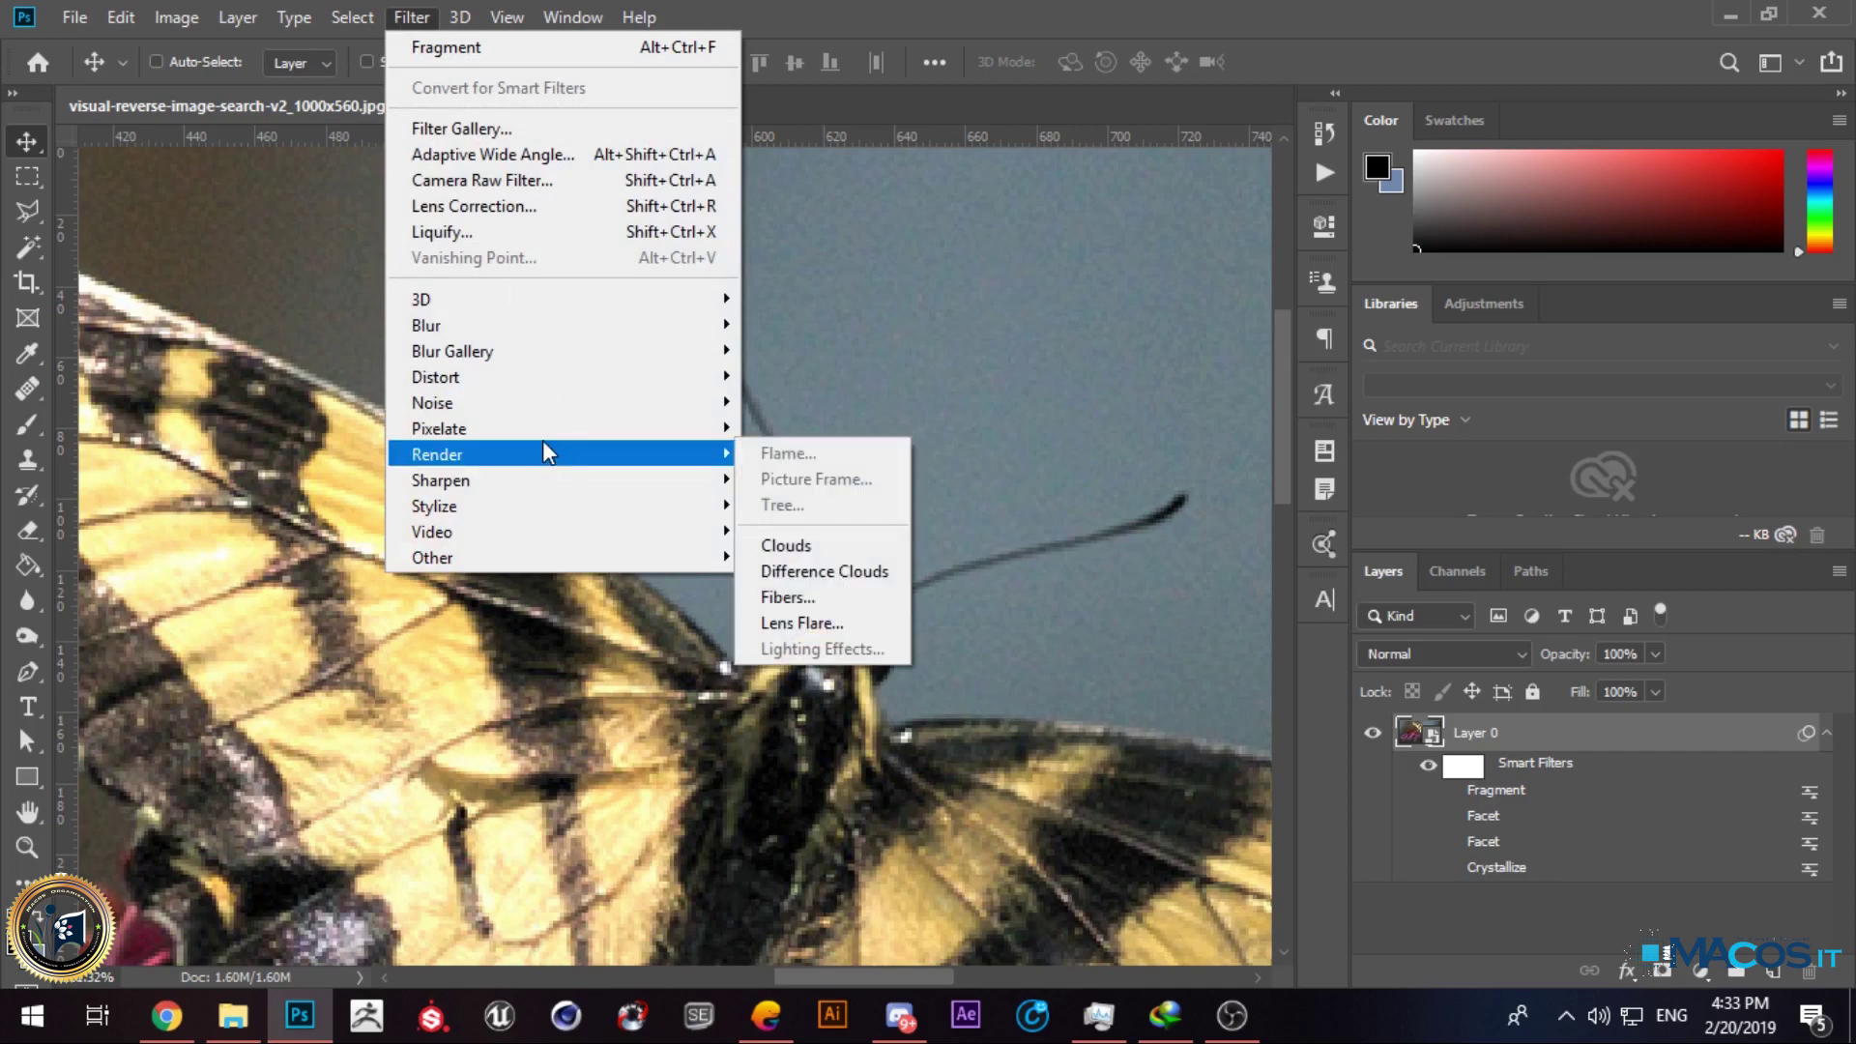
{"action": "mouse_move", "coordinate": [544, 436]}
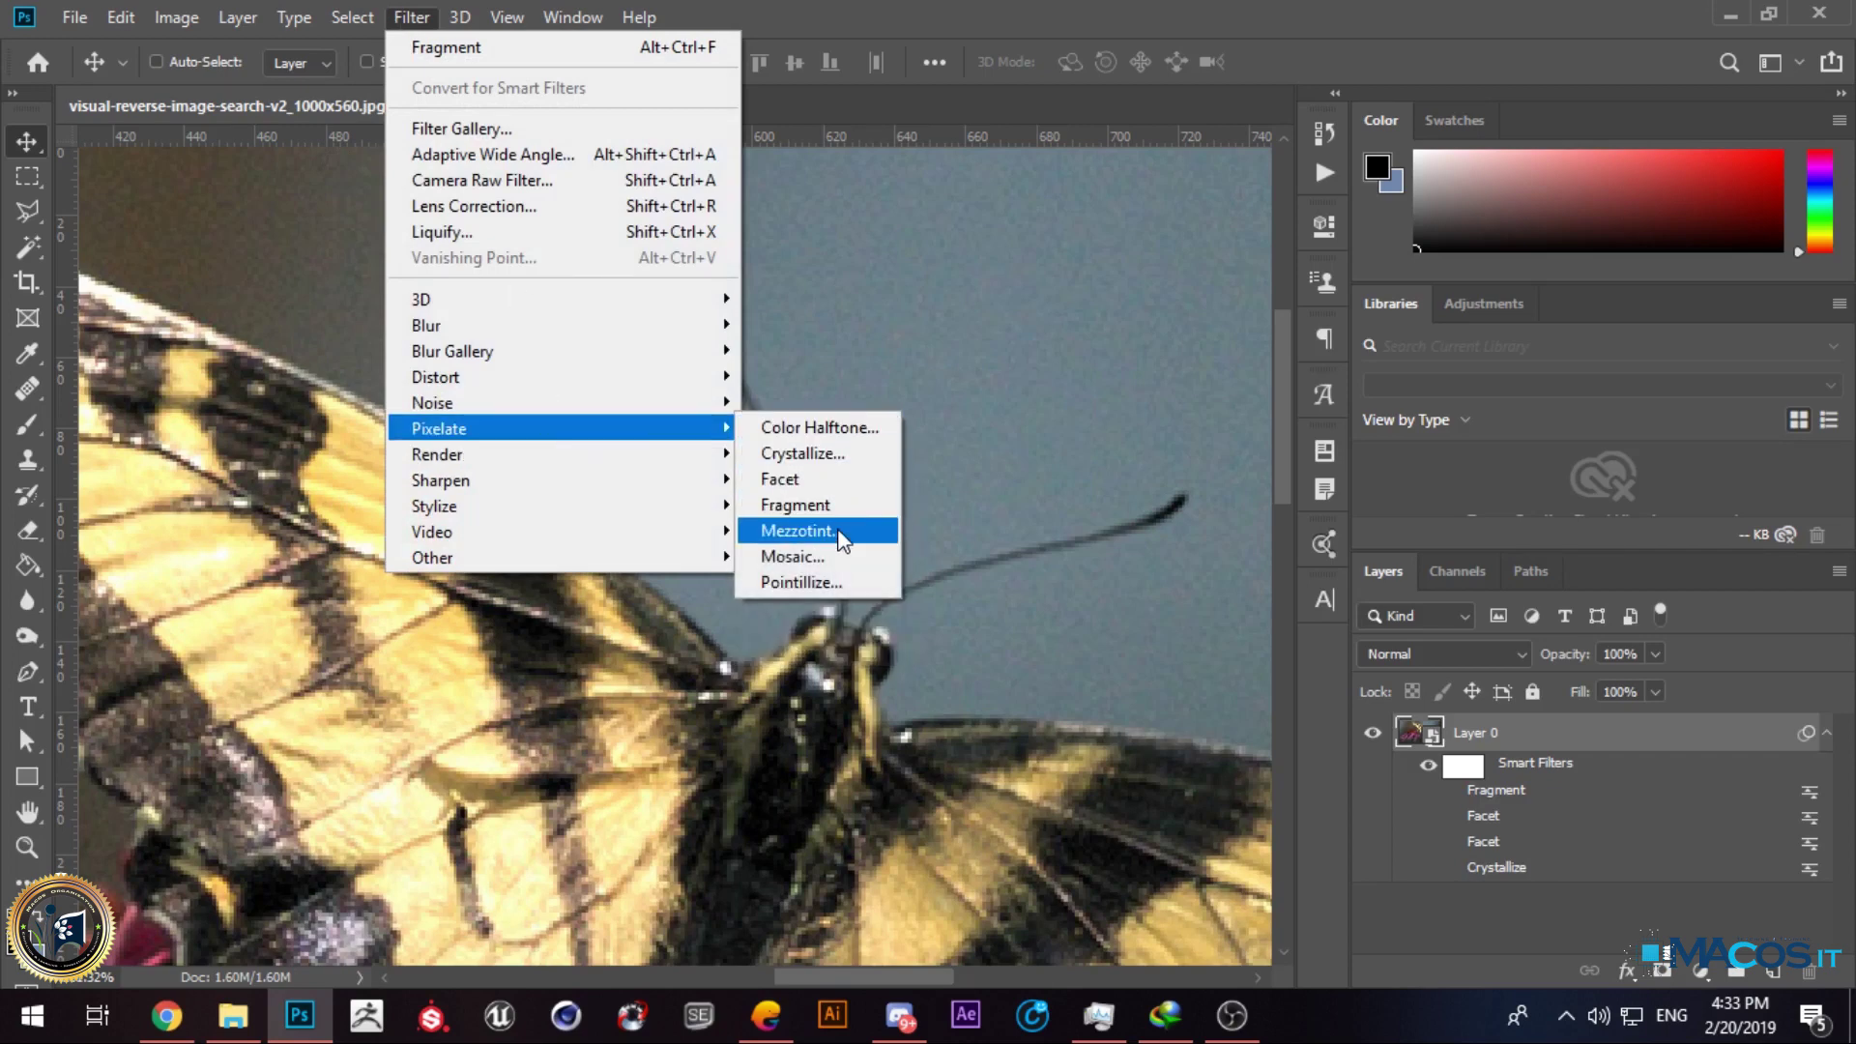
{"action": "left_click", "coordinate": [814, 557]}
{"action": "key", "text": "alt"}
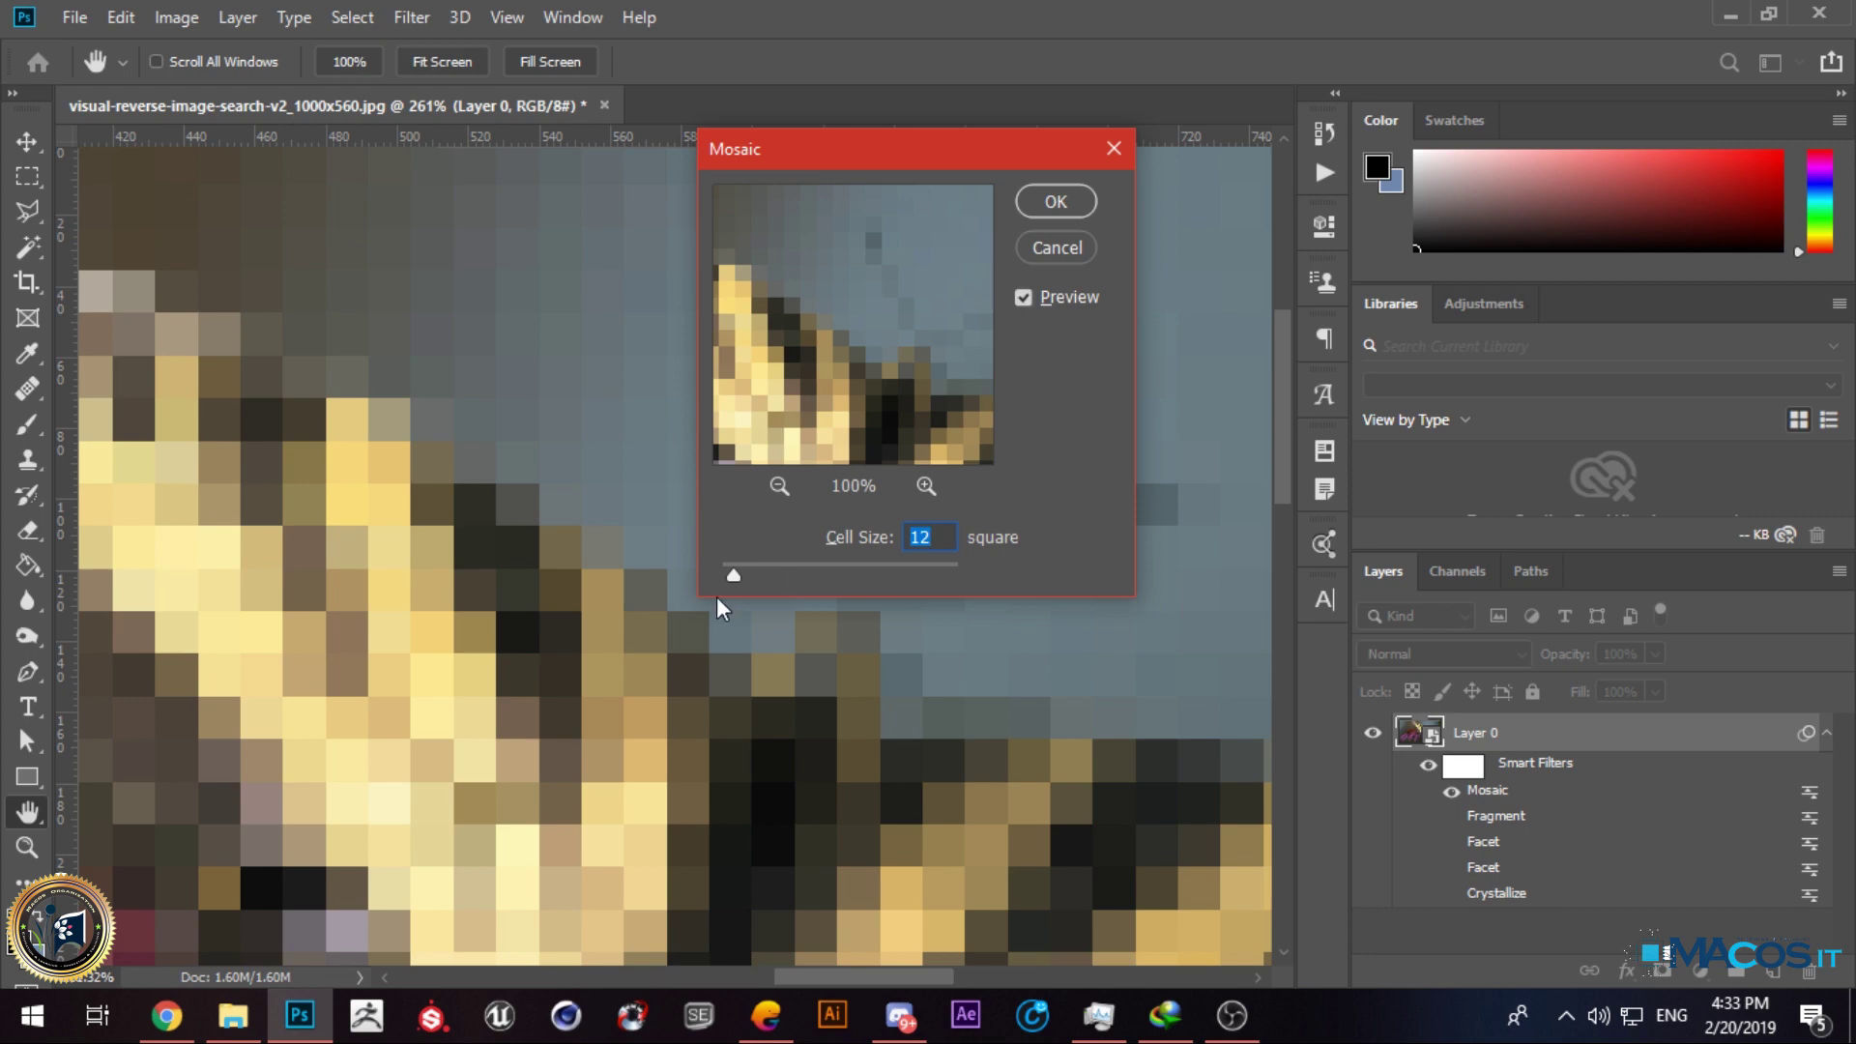
{"action": "left_click_drag", "start_coordinate": [736, 579], "coordinate": [729, 580]}
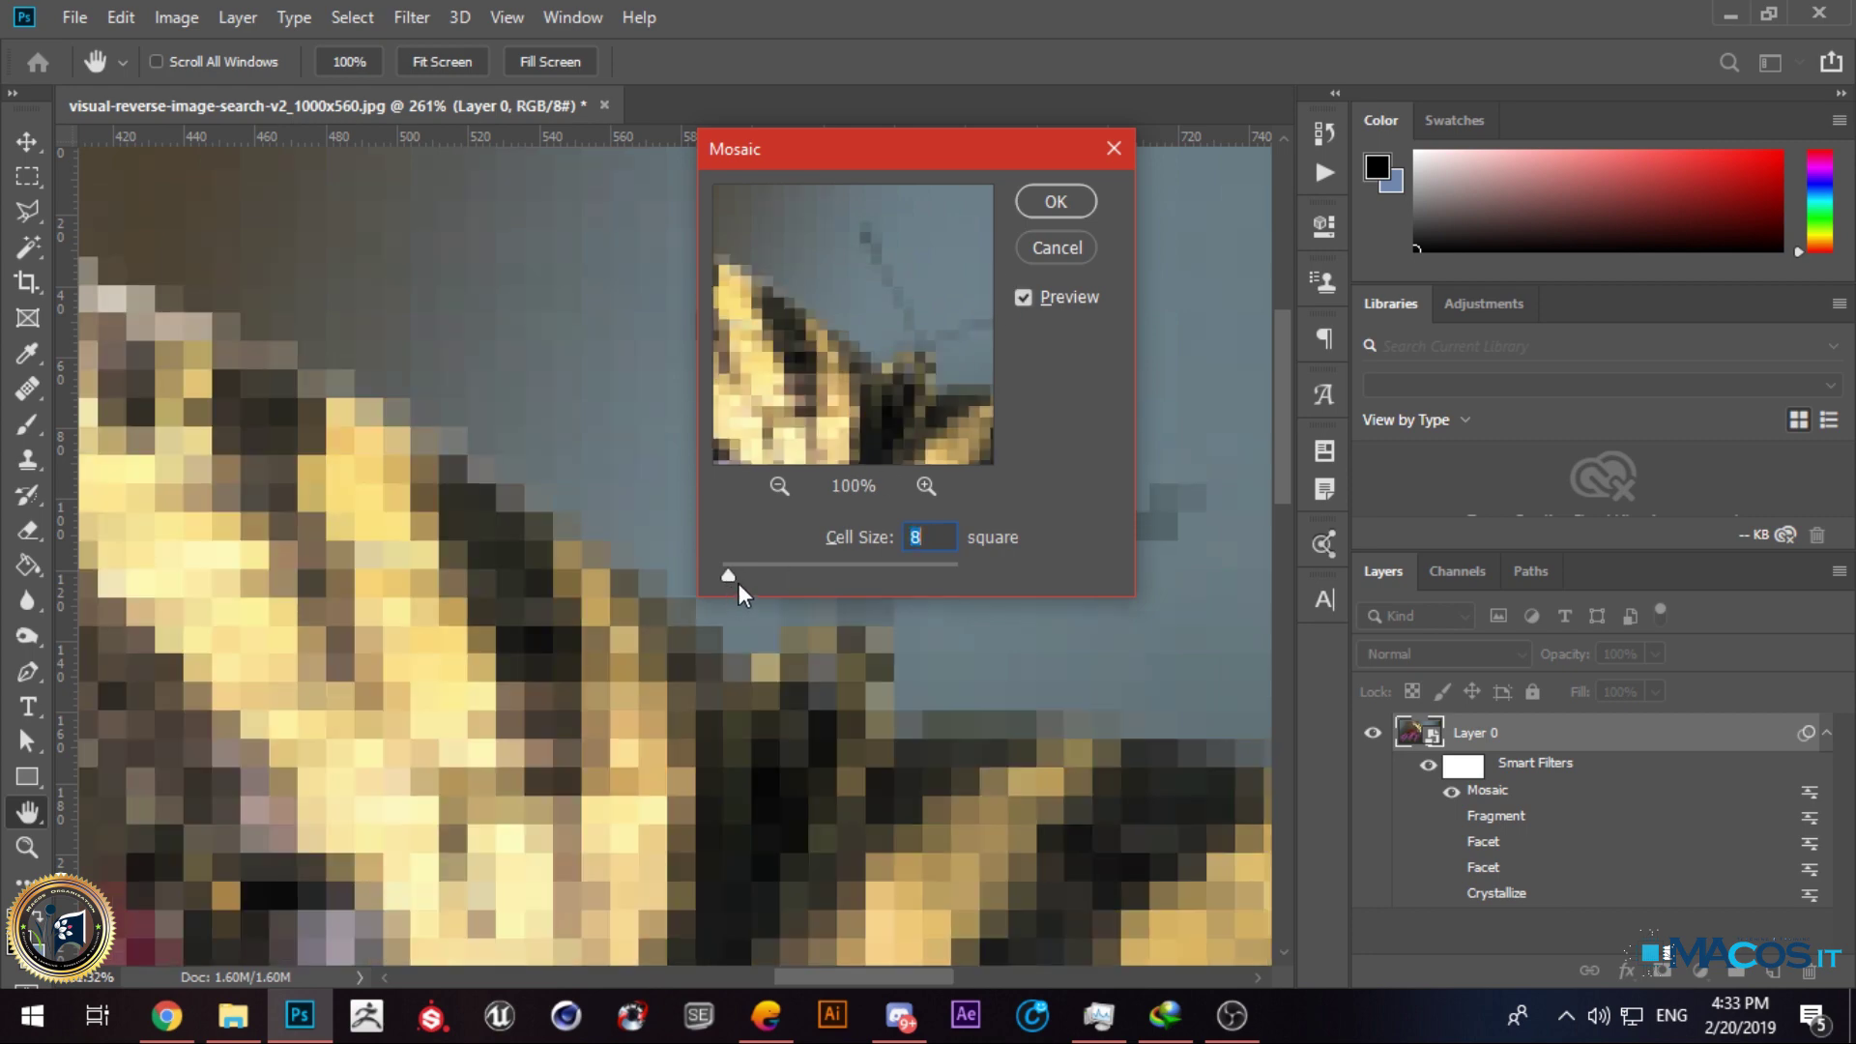
{"action": "key", "text": "Return"}
Step: Examine the Mosaic squares over the whole butterfly and up close along the edge of its wing
{"action": "scroll", "coordinate": [746, 373], "scroll_direction": "down", "scroll_amount": 6}
{"action": "scroll", "coordinate": [664, 358], "scroll_direction": "up", "scroll_amount": 4}
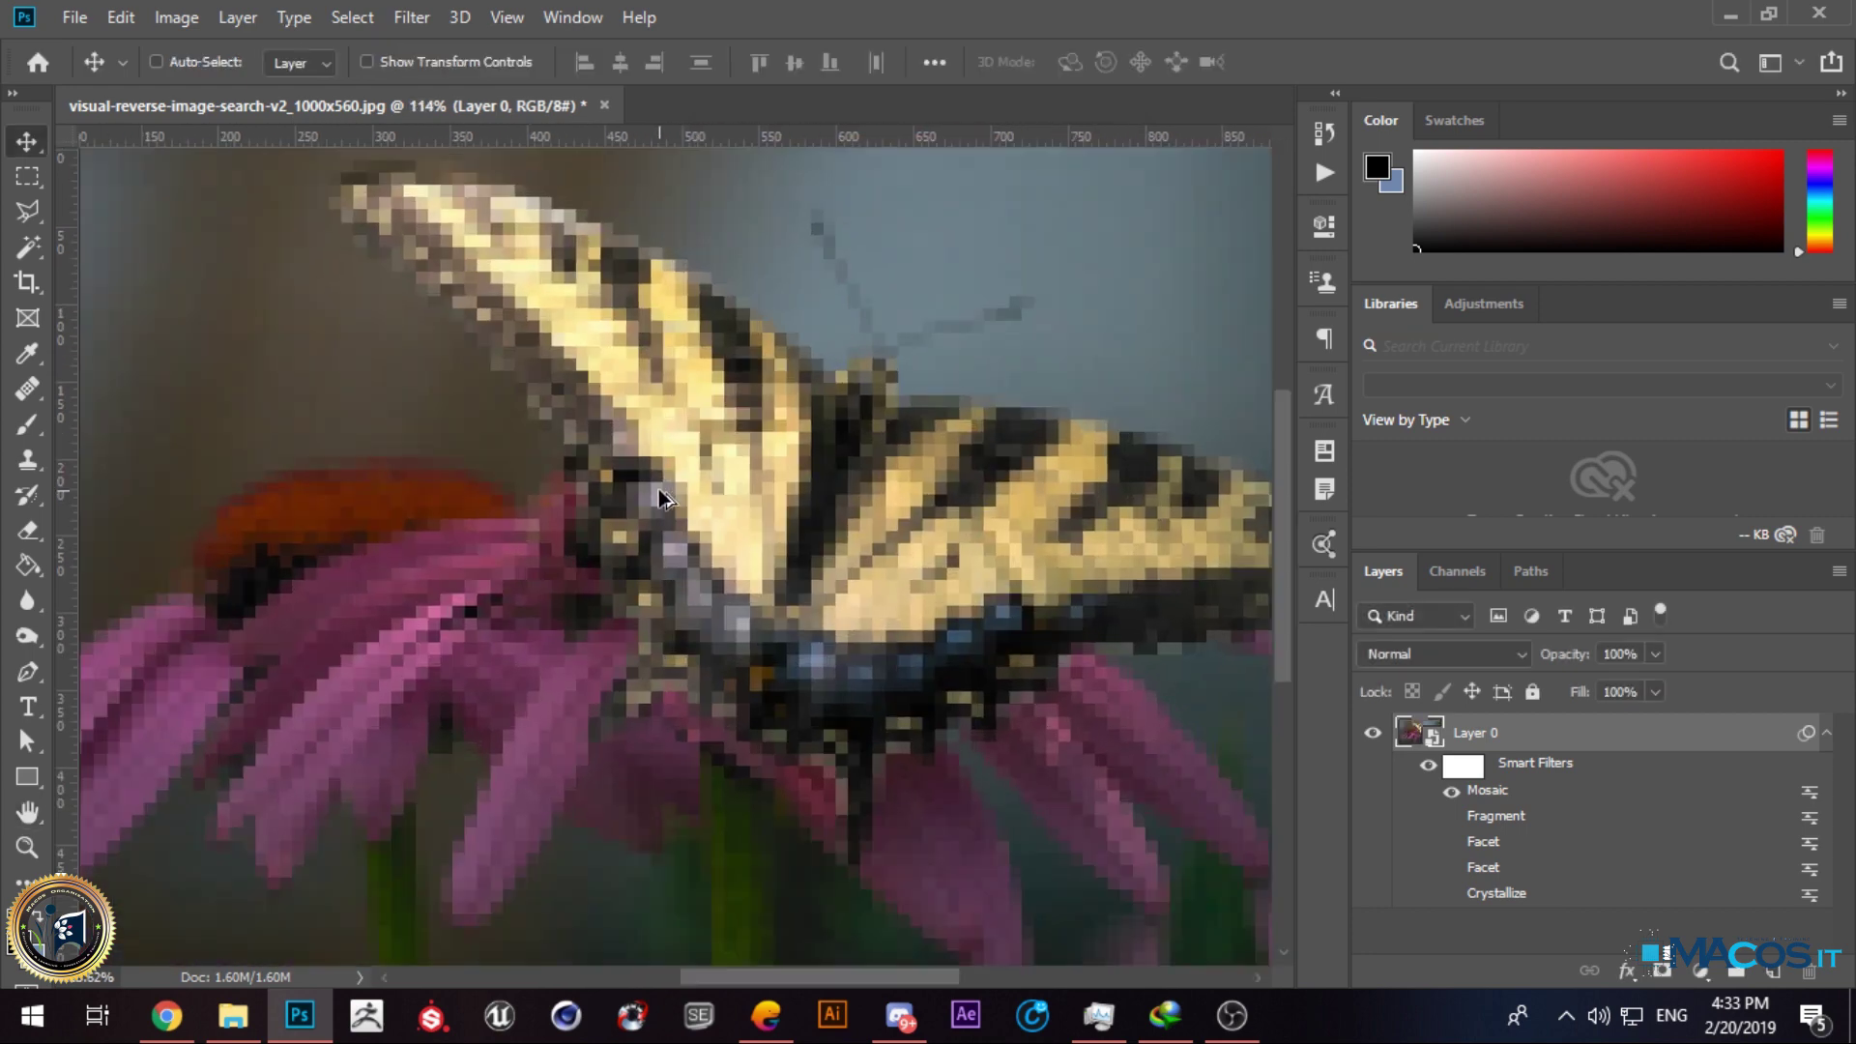
{"action": "scroll", "coordinate": [663, 356], "scroll_direction": "down", "scroll_amount": 3}
{"action": "scroll", "coordinate": [689, 456], "scroll_direction": "down", "scroll_amount": 3}
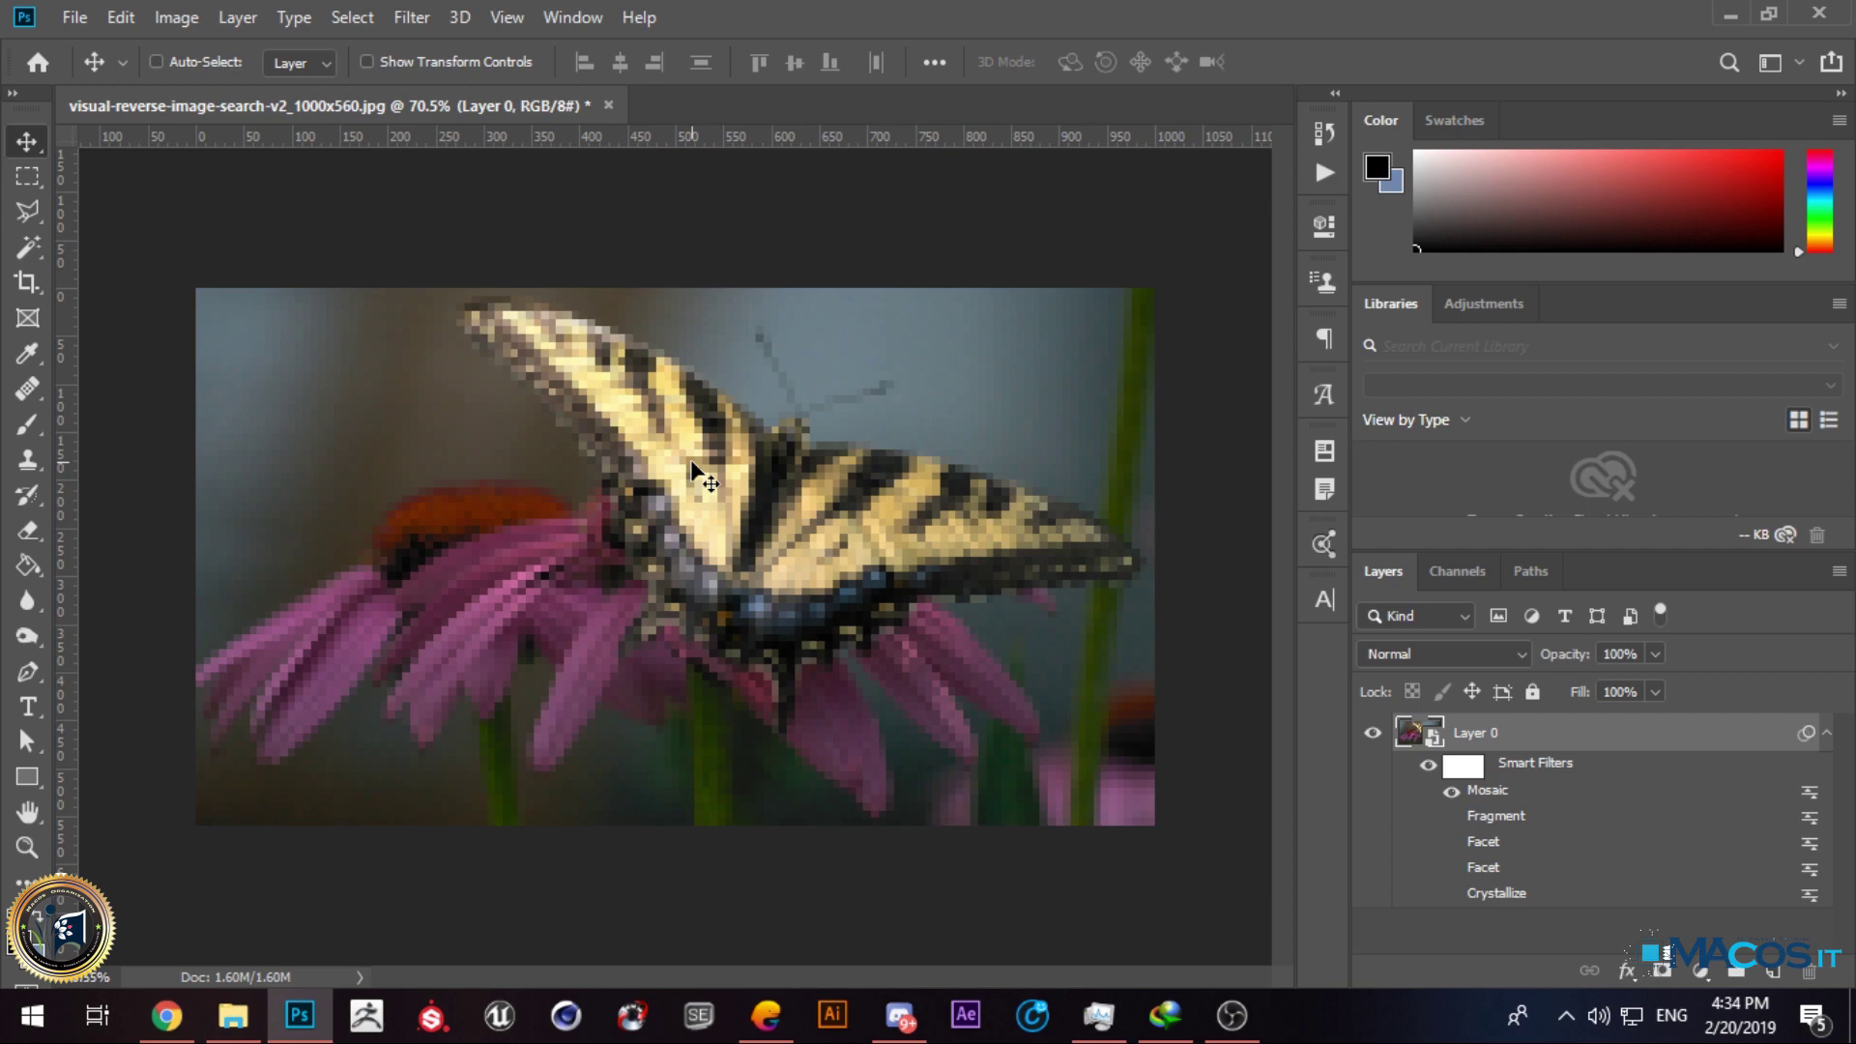
{"action": "scroll", "coordinate": [645, 377], "scroll_direction": "up", "scroll_amount": 3}
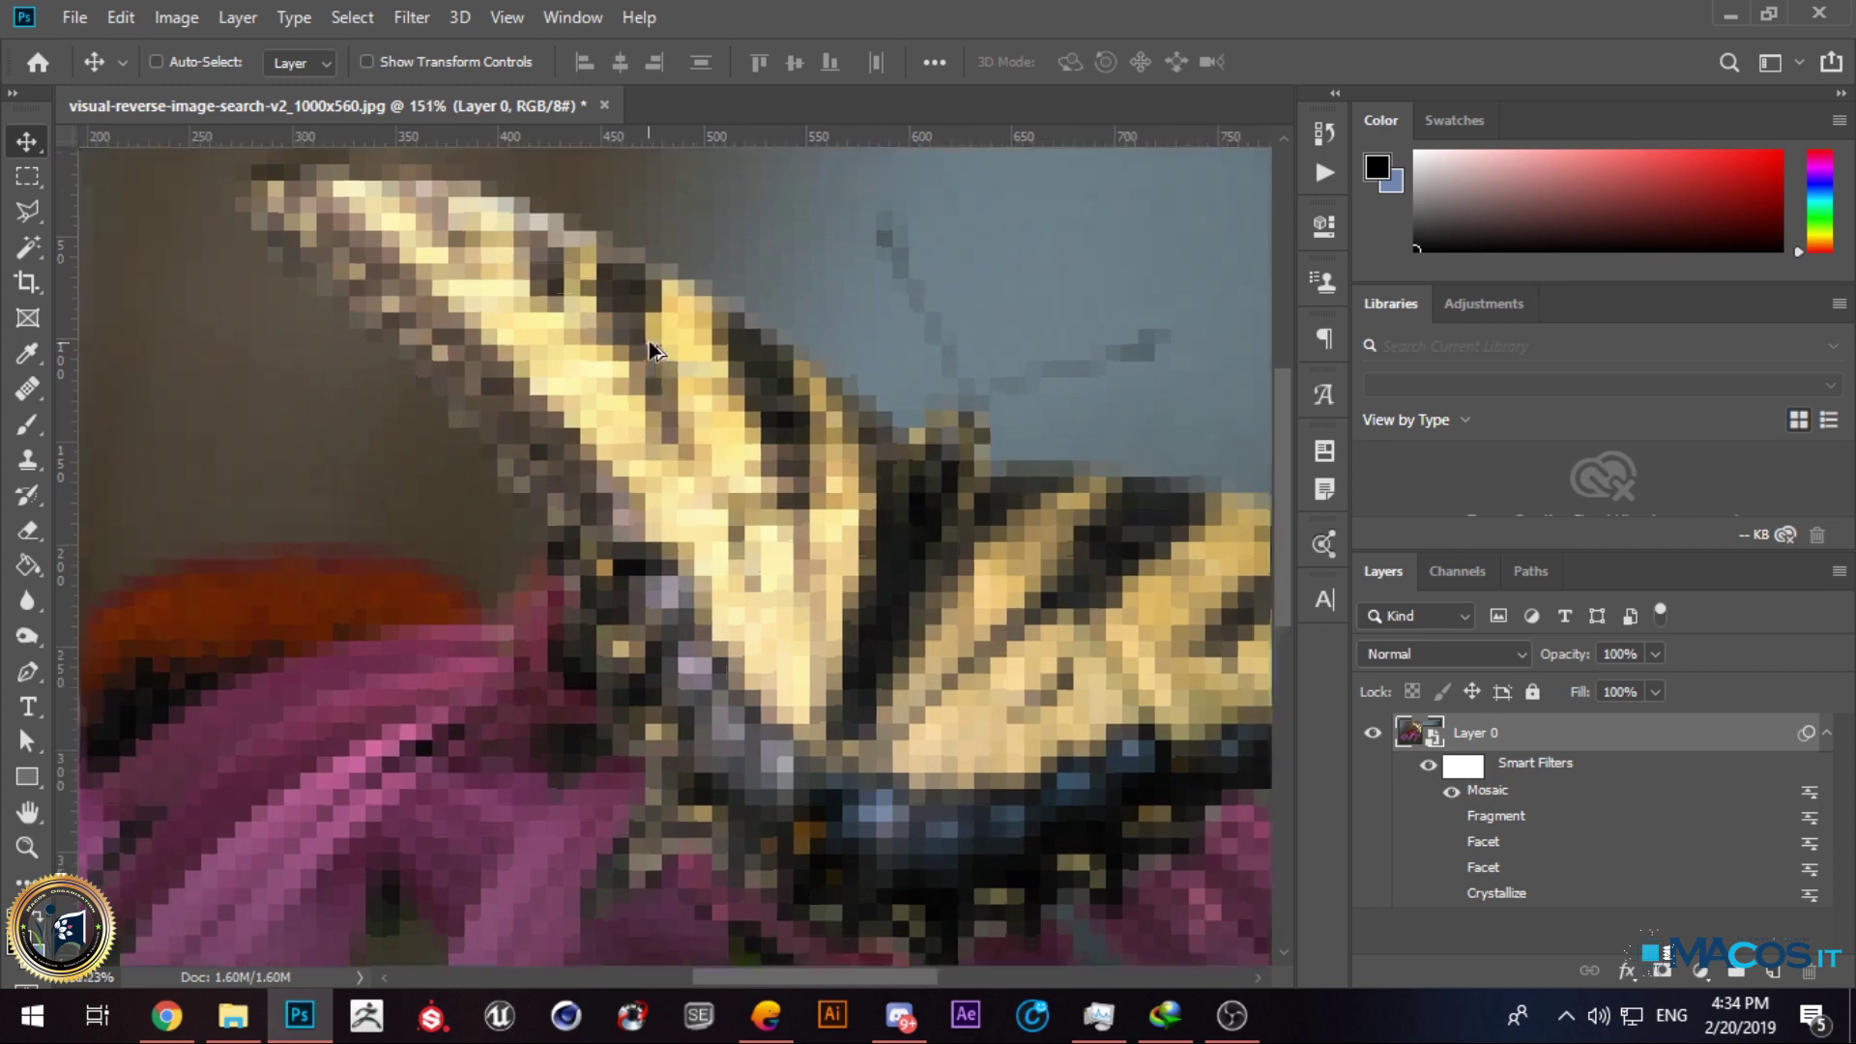
{"action": "scroll", "coordinate": [628, 481], "scroll_direction": "down", "scroll_amount": 2}
{"action": "scroll", "coordinate": [657, 348], "scroll_direction": "up", "scroll_amount": 3}
{"action": "scroll", "coordinate": [696, 290], "scroll_direction": "down", "scroll_amount": 3}
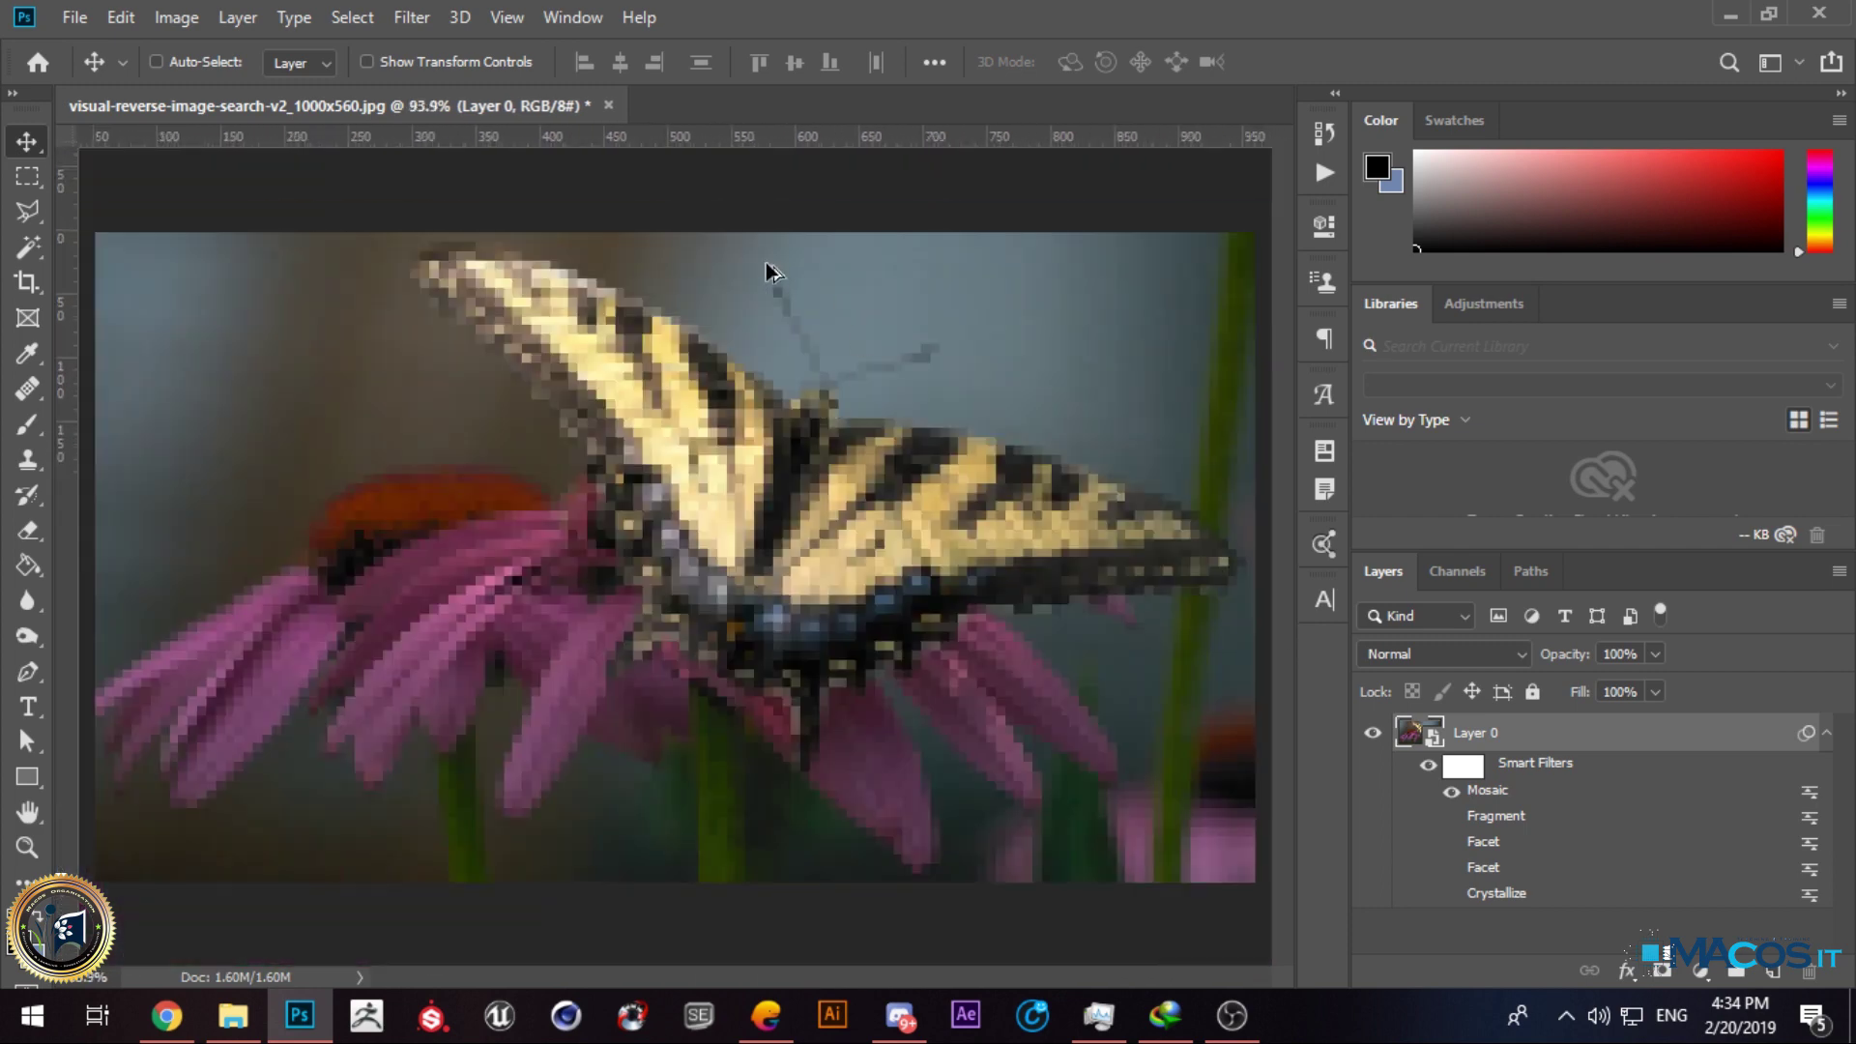
{"action": "scroll", "coordinate": [735, 367], "scroll_direction": "up", "scroll_amount": 4}
{"action": "scroll", "coordinate": [639, 384], "scroll_direction": "up", "scroll_amount": 5}
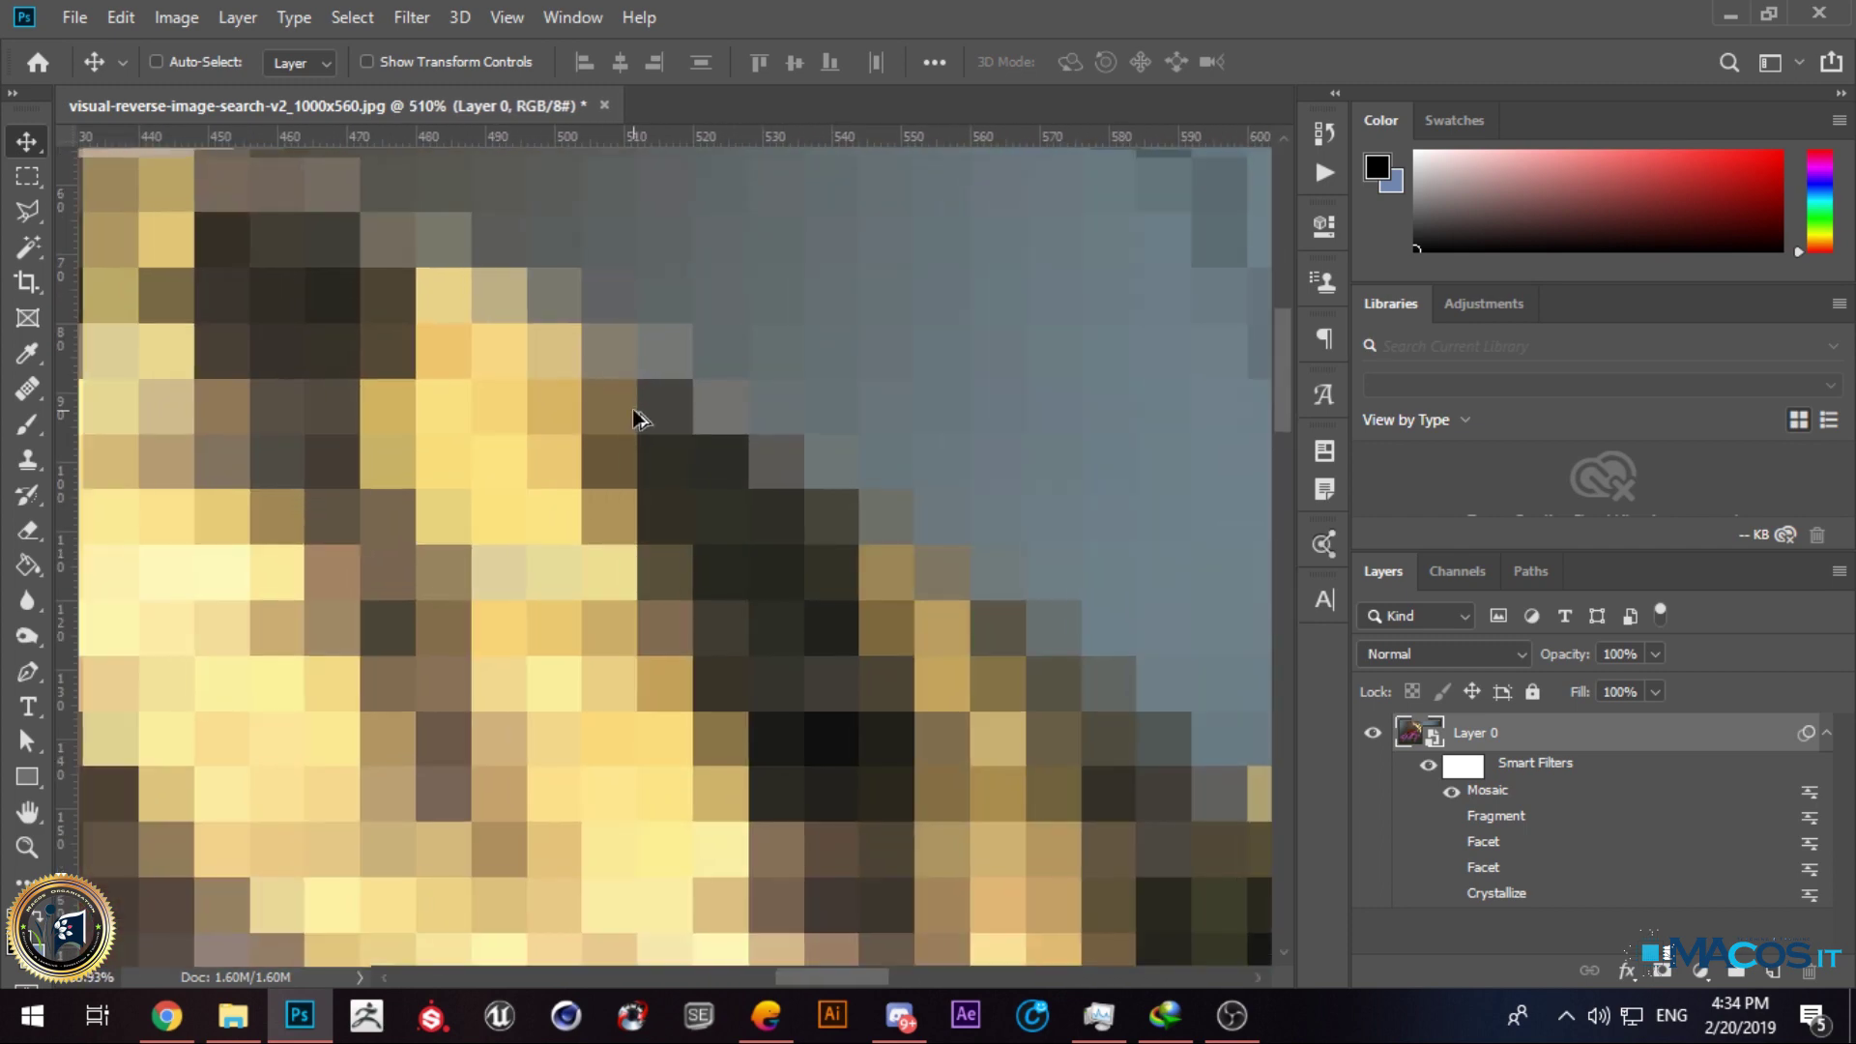
{"action": "scroll", "coordinate": [638, 418], "scroll_direction": "up", "scroll_amount": 4}
{"action": "scroll", "coordinate": [712, 484], "scroll_direction": "down", "scroll_amount": 3}
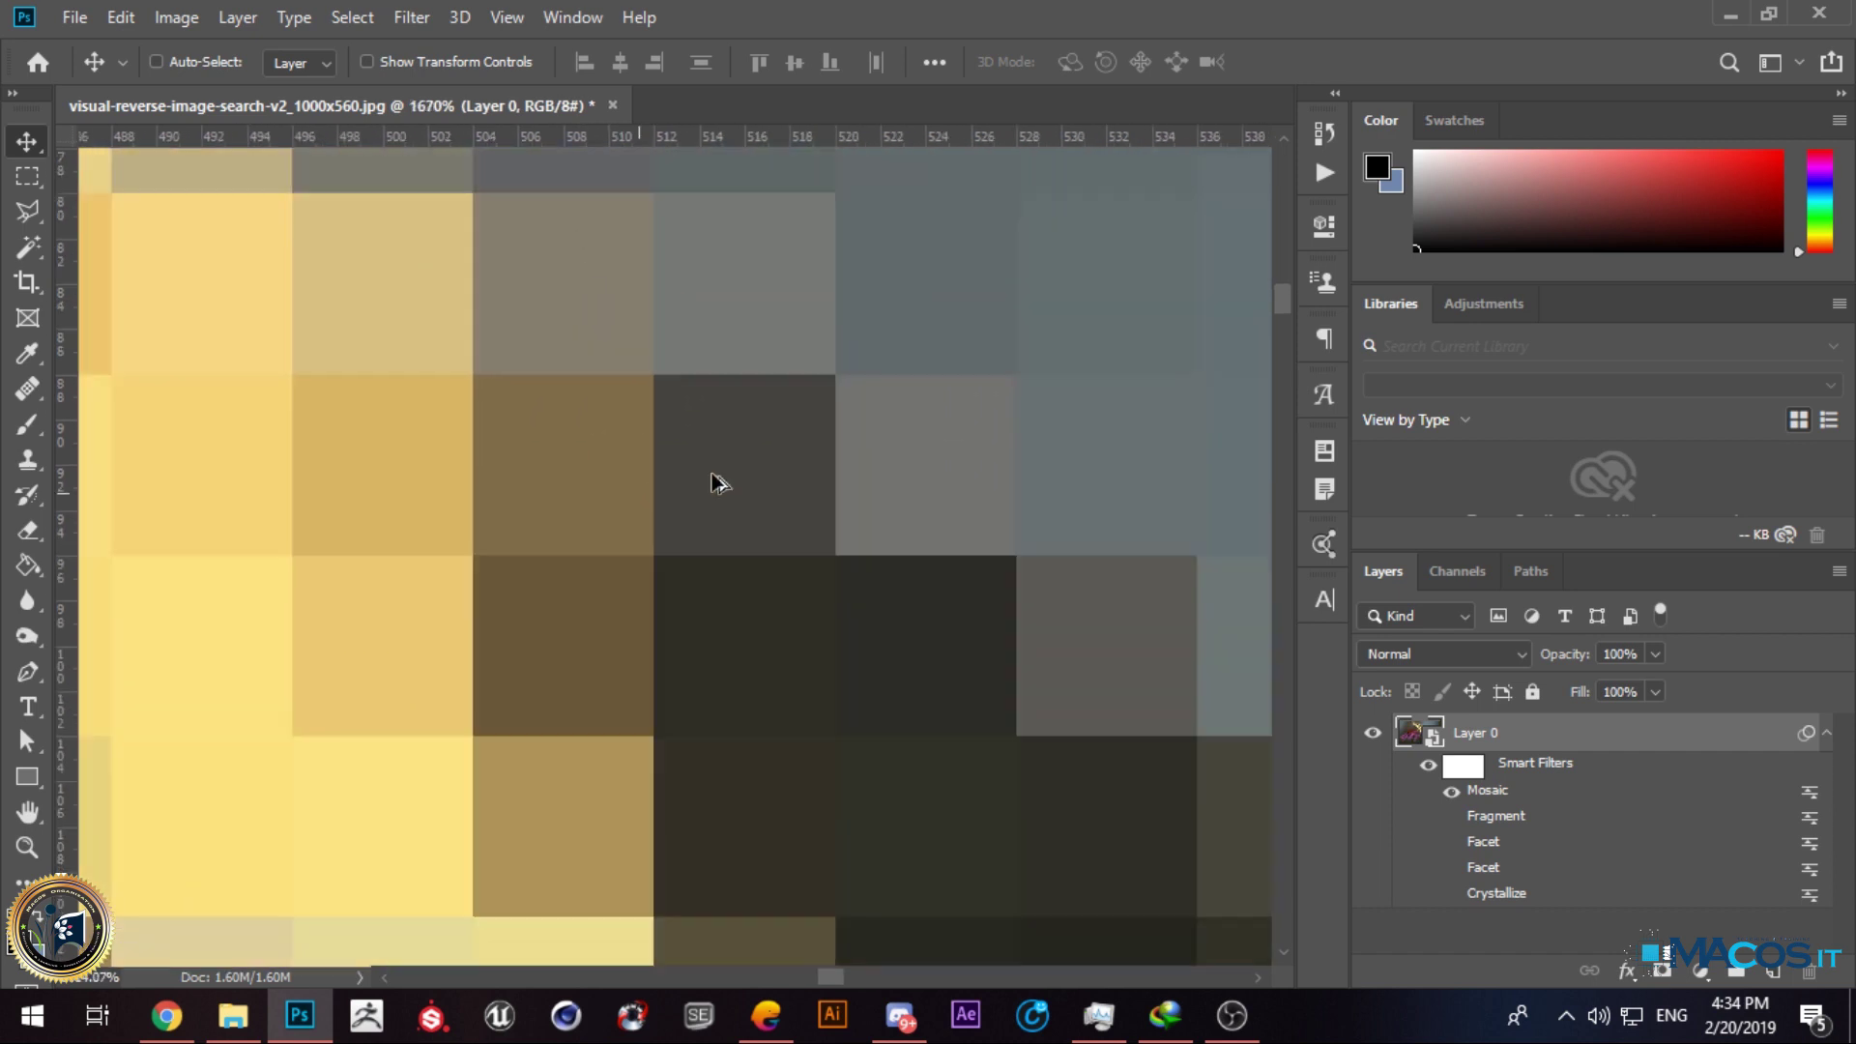
{"action": "scroll", "coordinate": [735, 449], "scroll_direction": "down", "scroll_amount": 5}
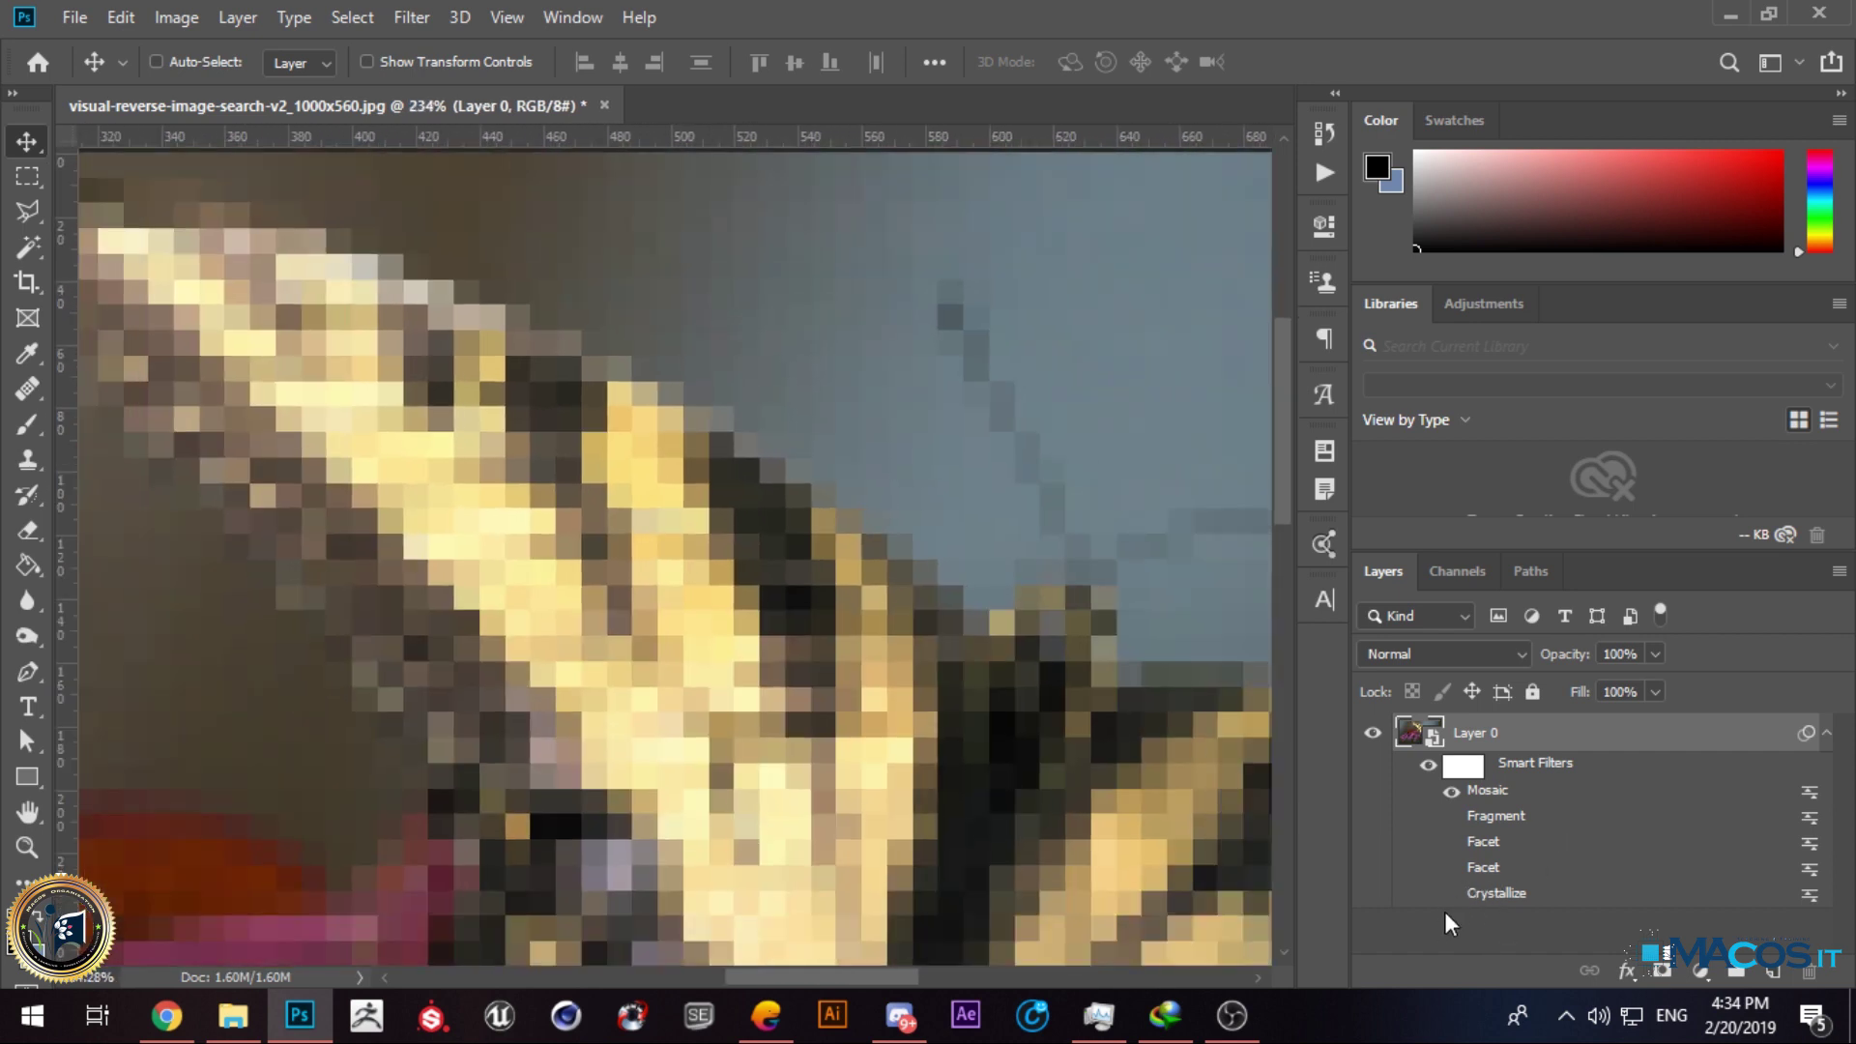
Step: Compare the Mosaic and Crystallize smart filters on the butterfly by toggling each, leaving both hidden
{"action": "key", "text": "alt"}
{"action": "key", "text": "alt"}
{"action": "left_click", "coordinate": [1448, 792]}
{"action": "left_click", "coordinate": [1452, 893]}
{"action": "left_click", "coordinate": [1452, 893]}
{"action": "left_click", "coordinate": [1447, 793]}
{"action": "scroll", "coordinate": [721, 419], "scroll_direction": "down", "scroll_amount": 10}
{"action": "scroll", "coordinate": [773, 491], "scroll_direction": "up", "scroll_amount": 3}
{"action": "scroll", "coordinate": [810, 502], "scroll_direction": "up", "scroll_amount": 2}
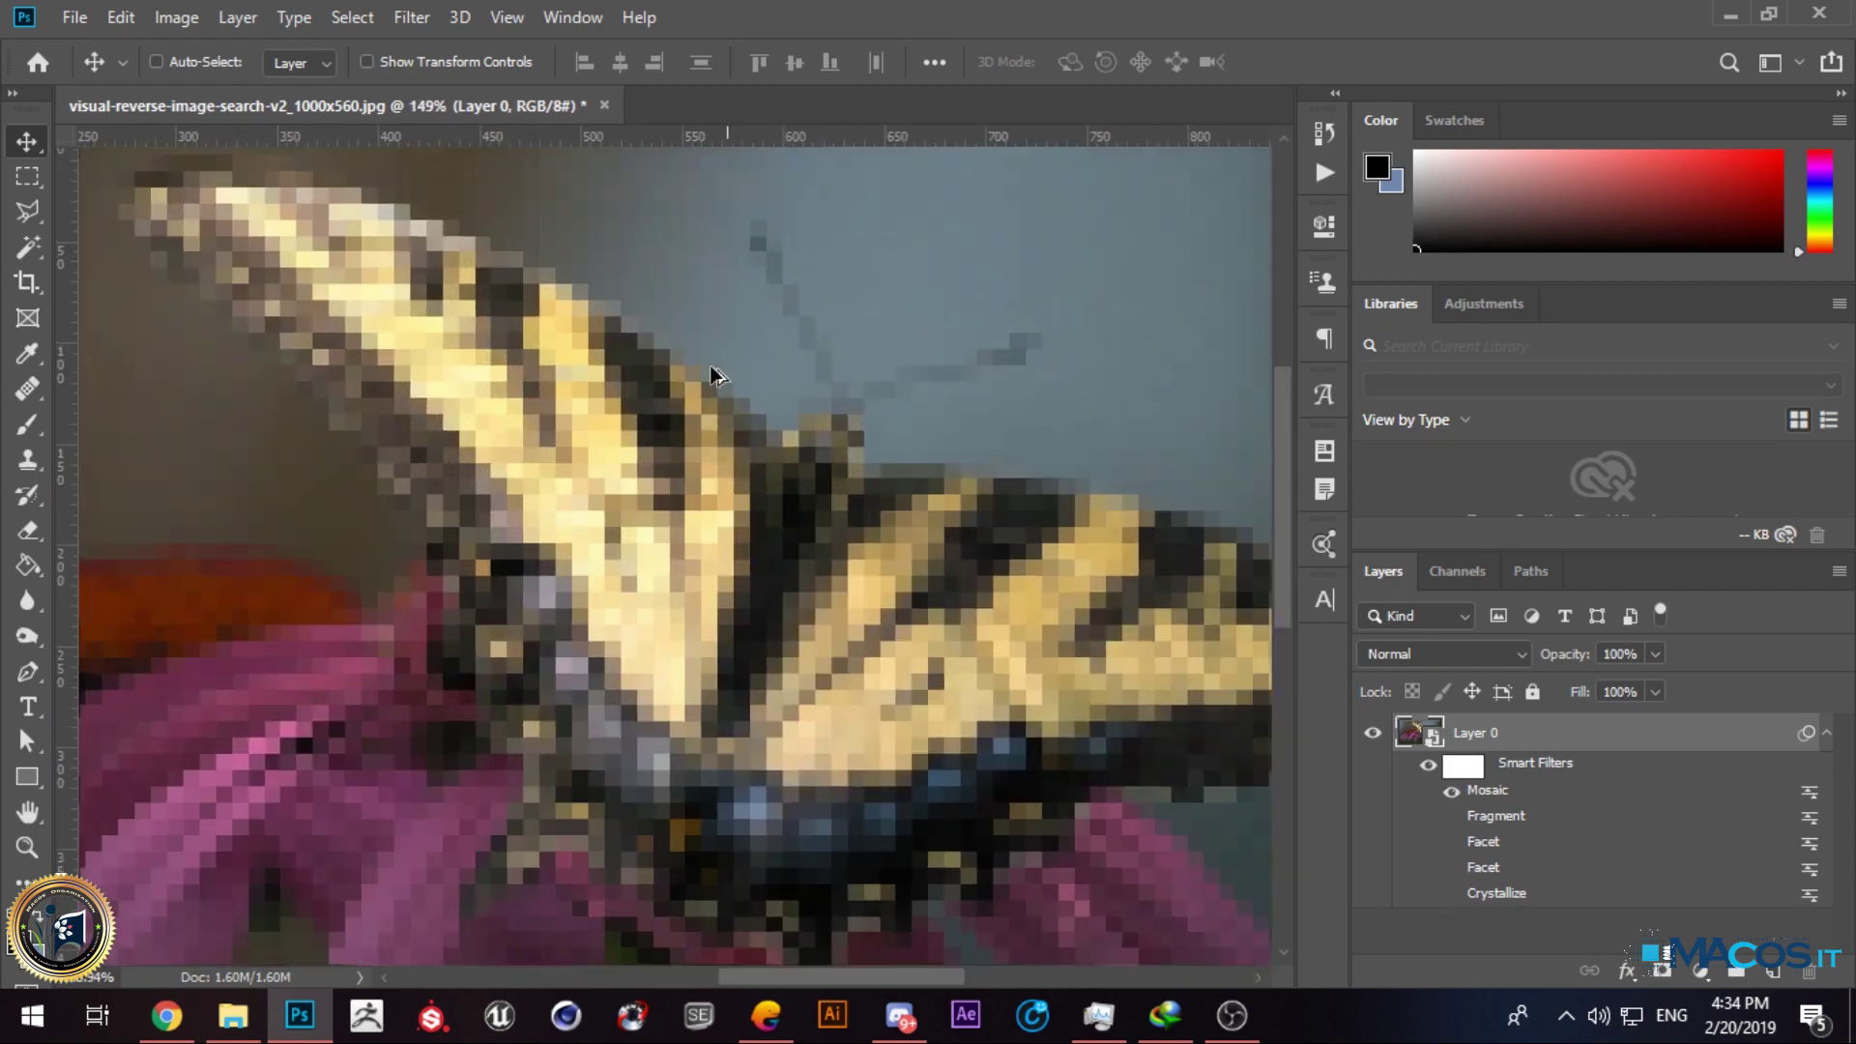
{"action": "double_click", "coordinate": [1447, 797]}
{"action": "left_click", "coordinate": [1779, 281]}
{"action": "left_click", "coordinate": [1451, 792]}
Step: Try the Pointillize filter with a larger cell size on Layer 0 and undo it
{"action": "left_click", "coordinate": [411, 16]}
{"action": "mouse_move", "coordinate": [503, 428]}
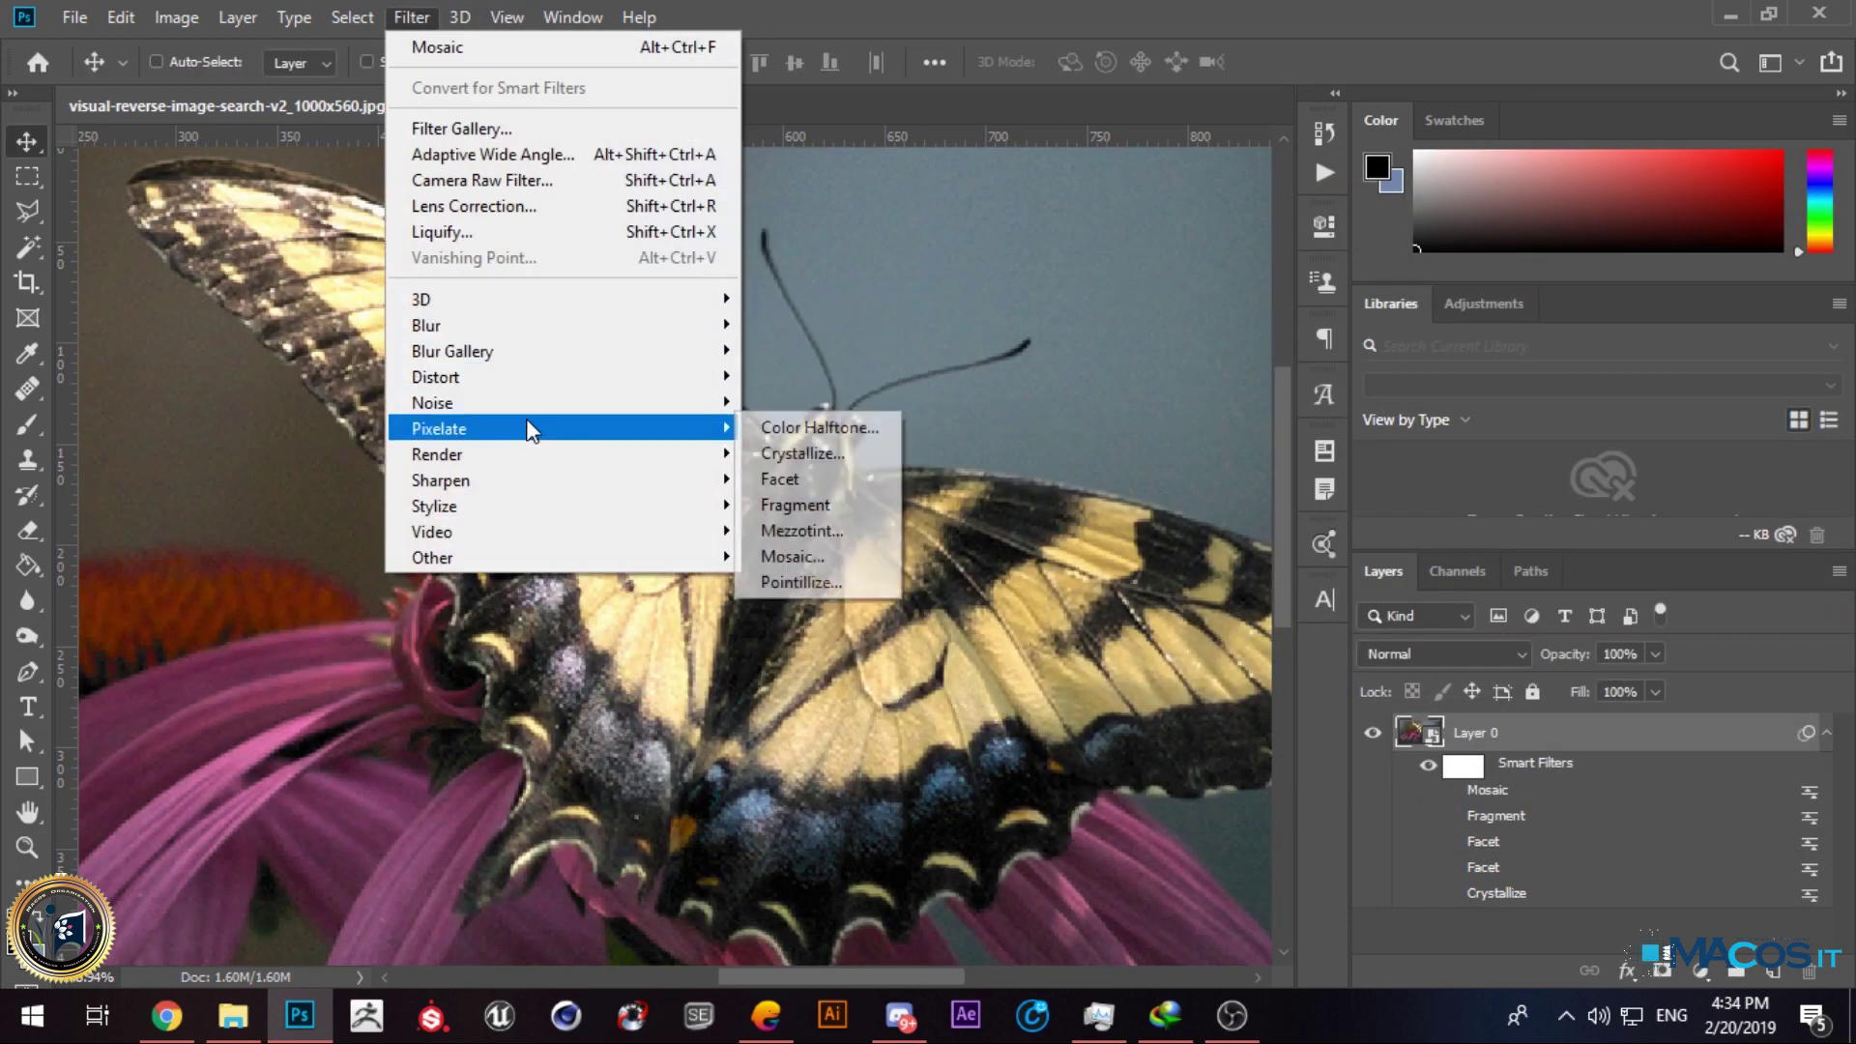
{"action": "left_click", "coordinate": [849, 580]}
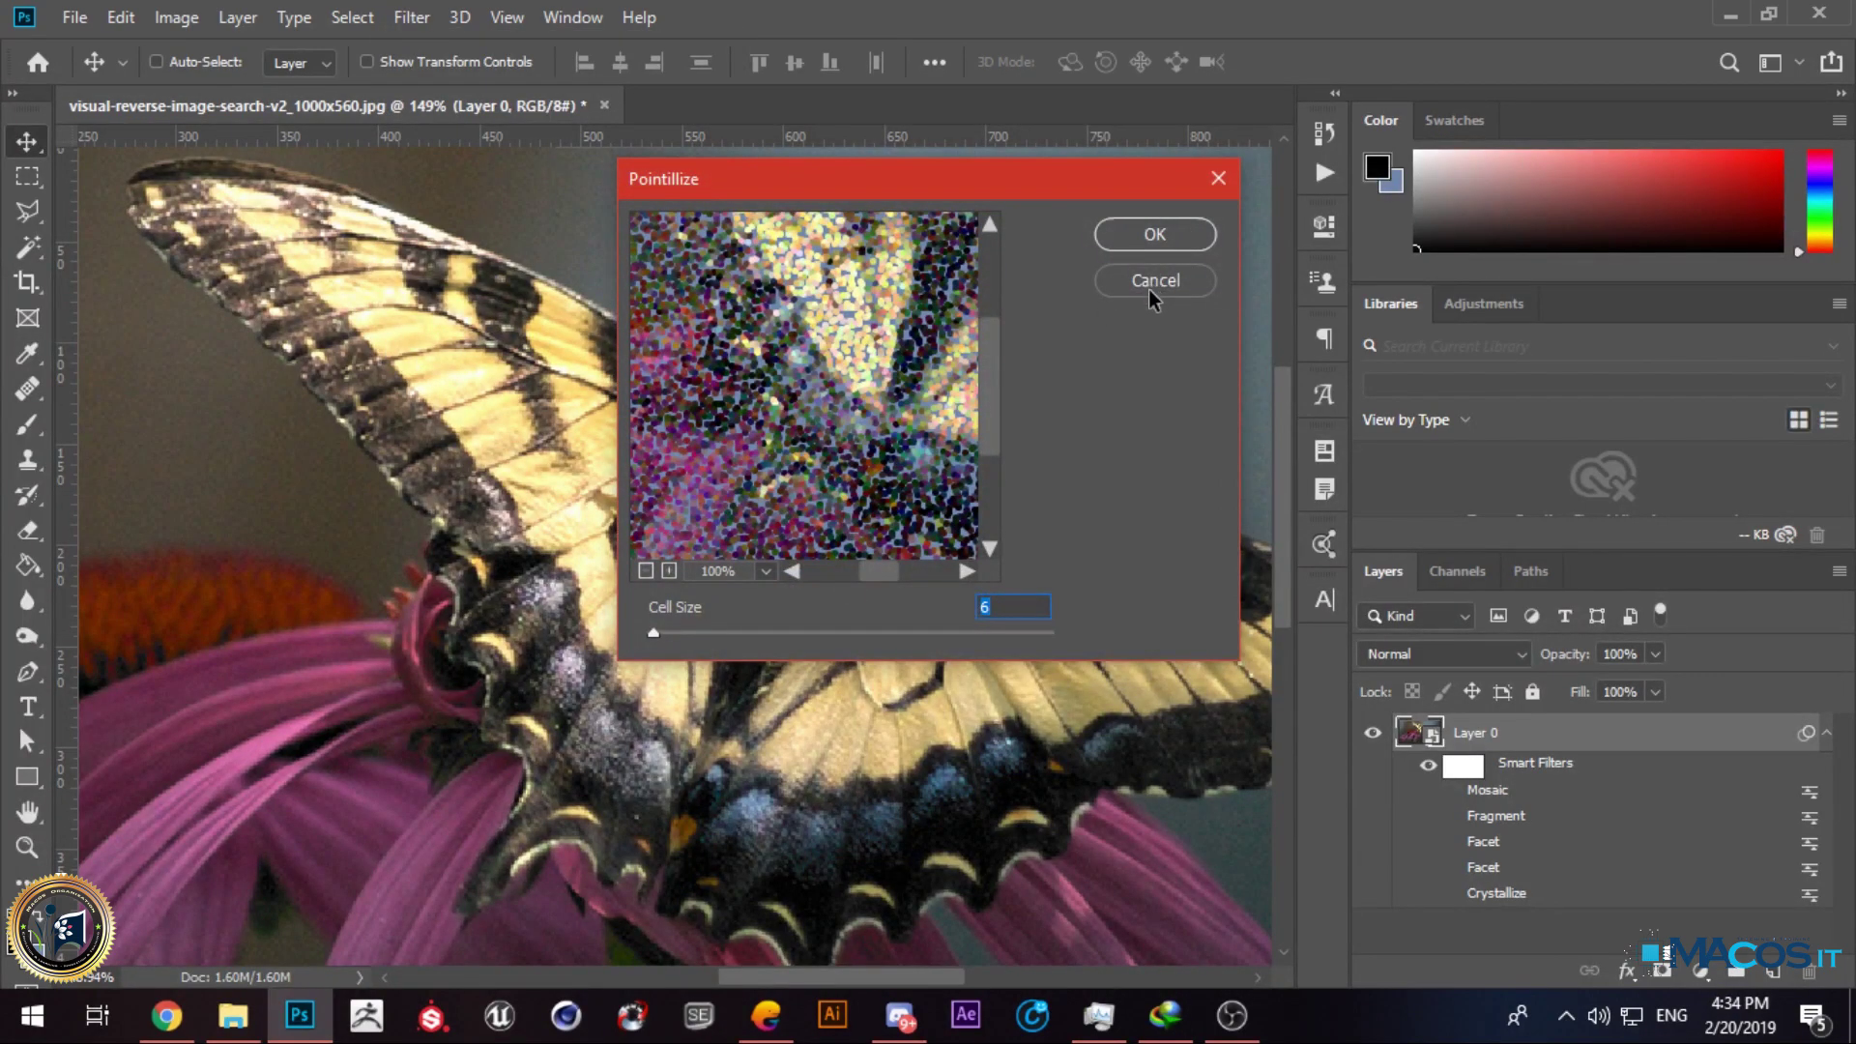
{"action": "mouse_move", "coordinate": [653, 633]}
{"action": "left_mouse_down"}
{"action": "mouse_move", "coordinate": [779, 634]}
{"action": "mouse_move", "coordinate": [682, 633]}
{"action": "left_mouse_up"}
{"action": "left_click", "coordinate": [1152, 235]}
{"action": "scroll", "coordinate": [703, 507], "scroll_direction": "down", "scroll_amount": 5}
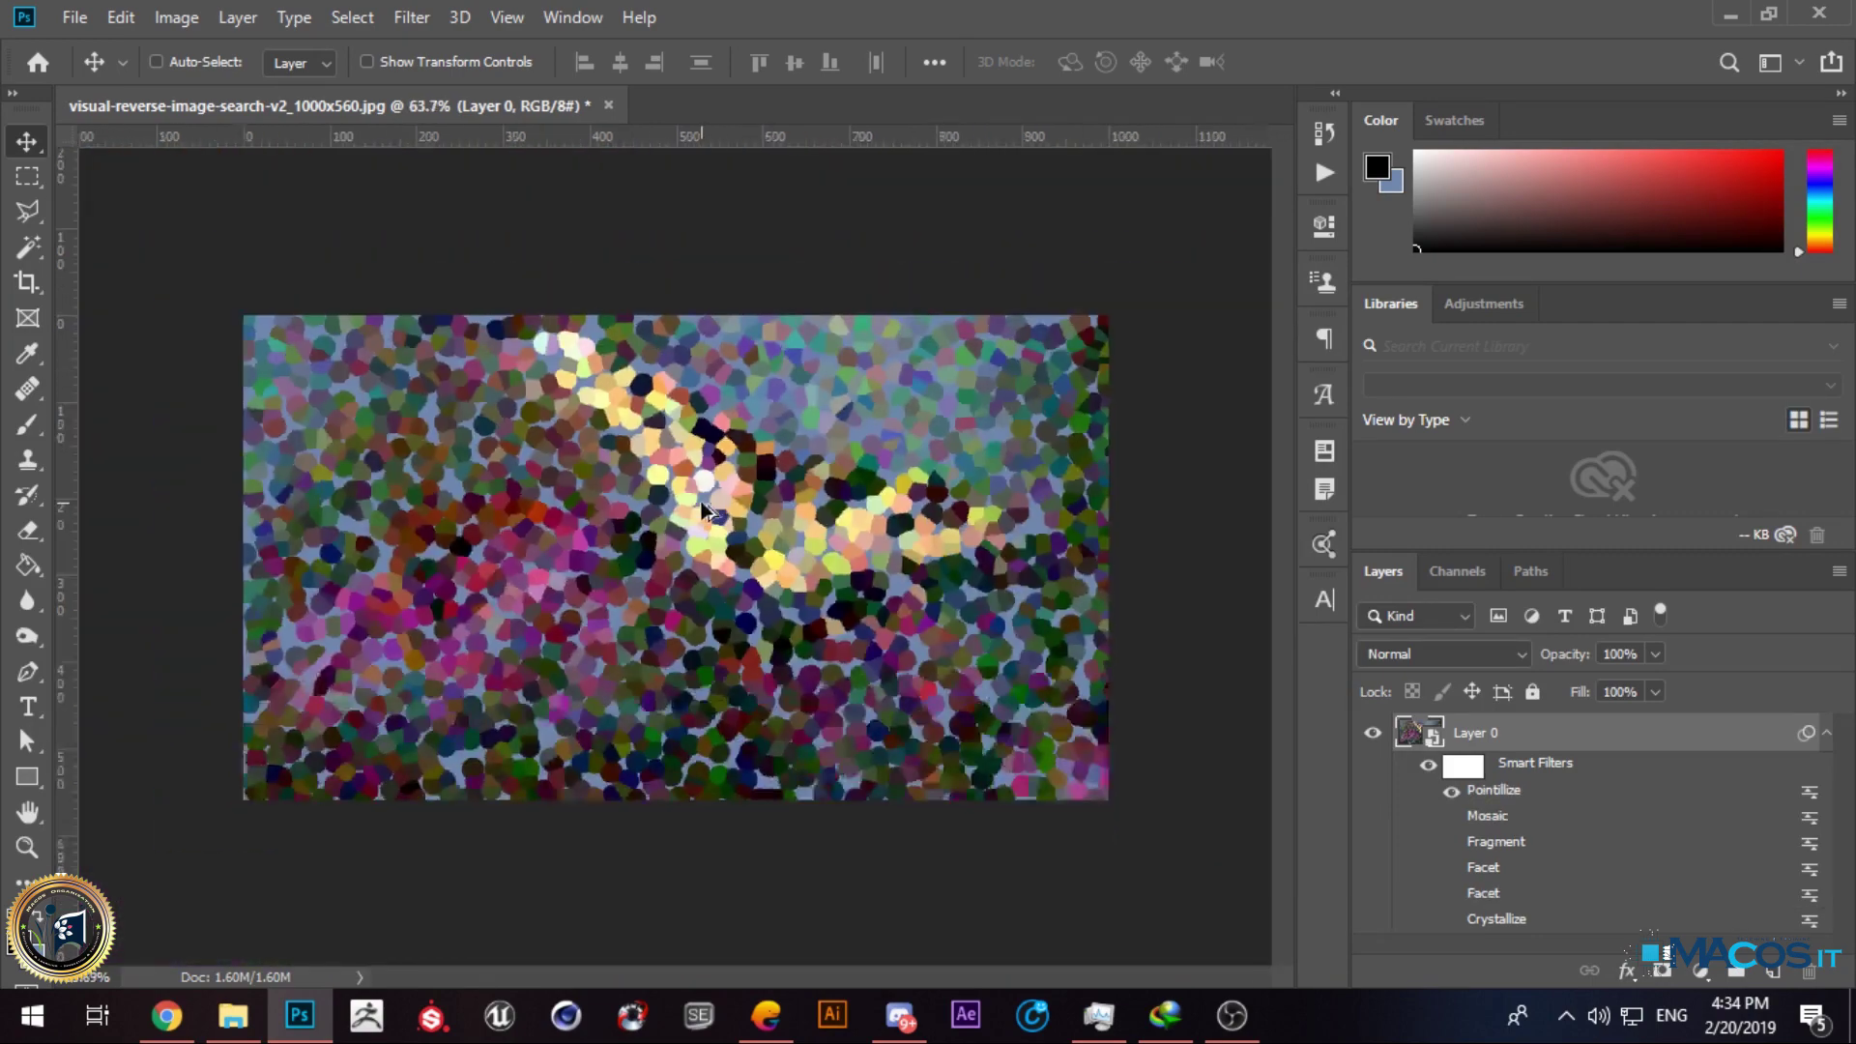
{"action": "key", "text": "ctrl+z"}
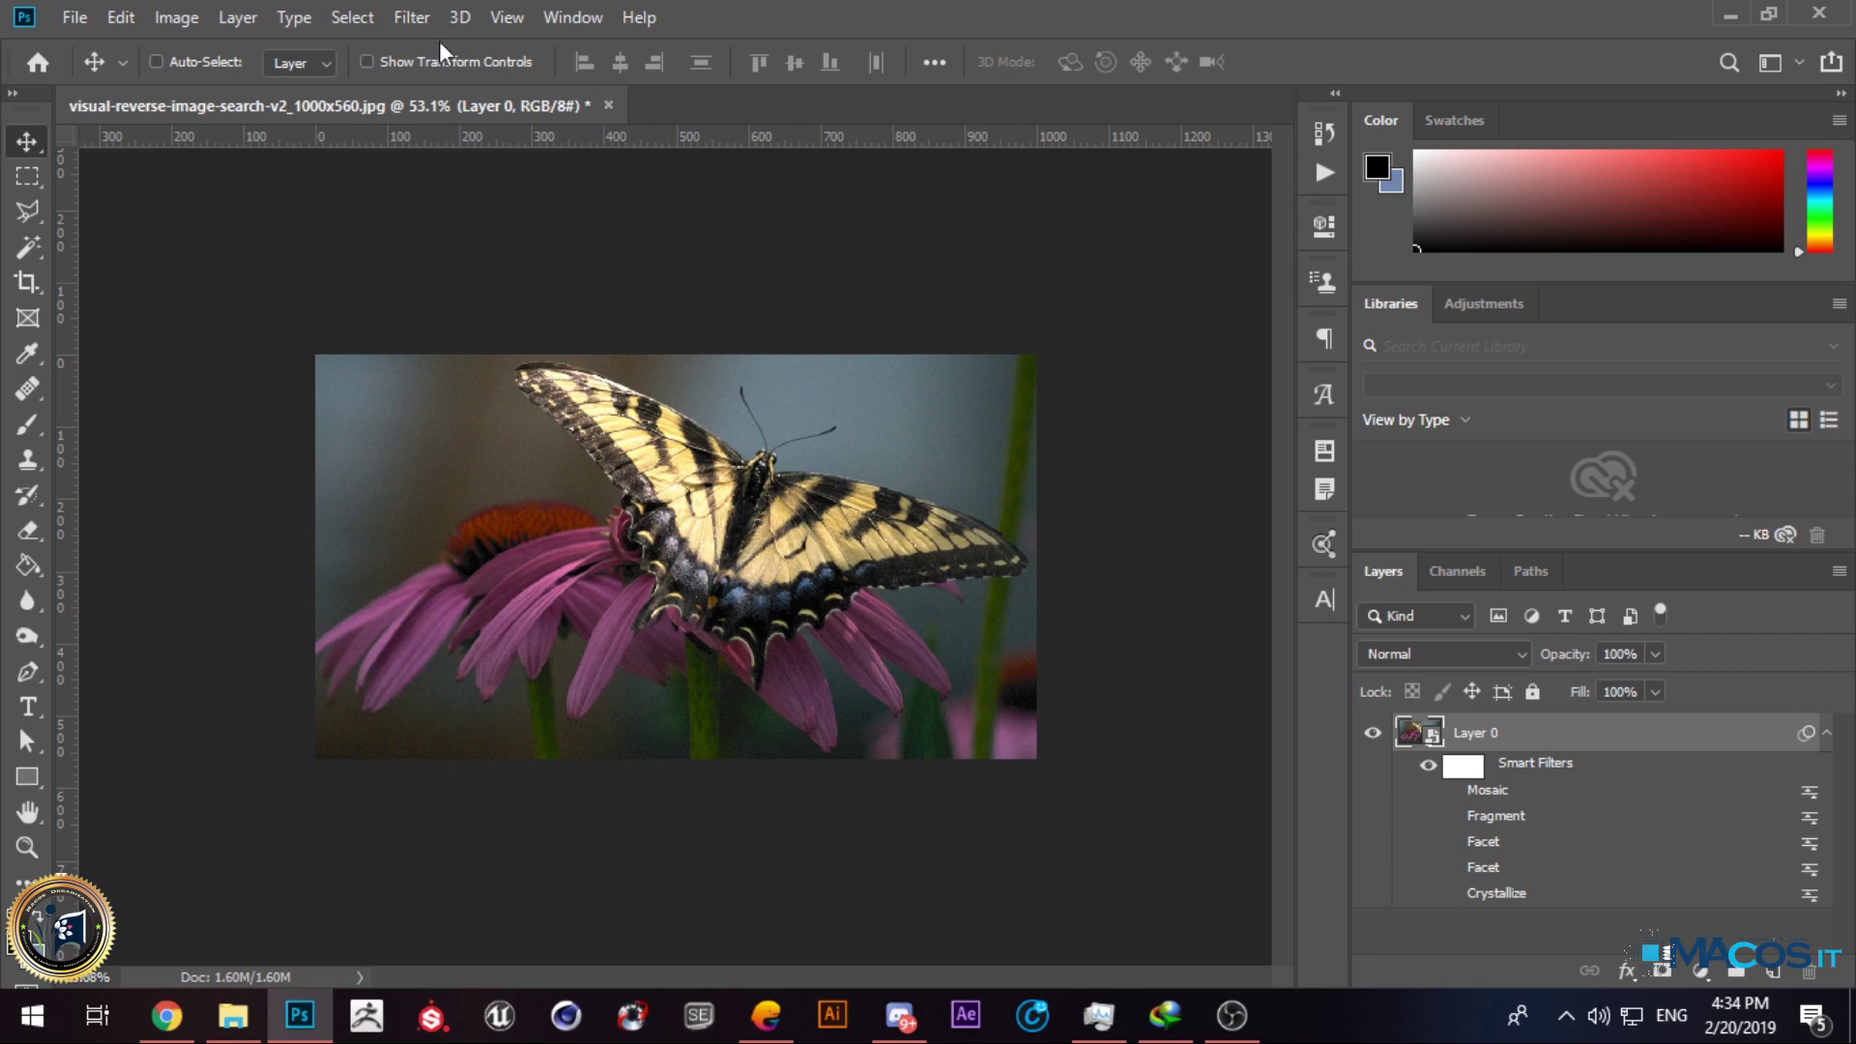
Step: Apply the Fibers filter from the Render group to Layer 0 with variance 7 and strength 30
{"action": "left_click", "coordinate": [411, 17]}
{"action": "mouse_move", "coordinate": [491, 444]}
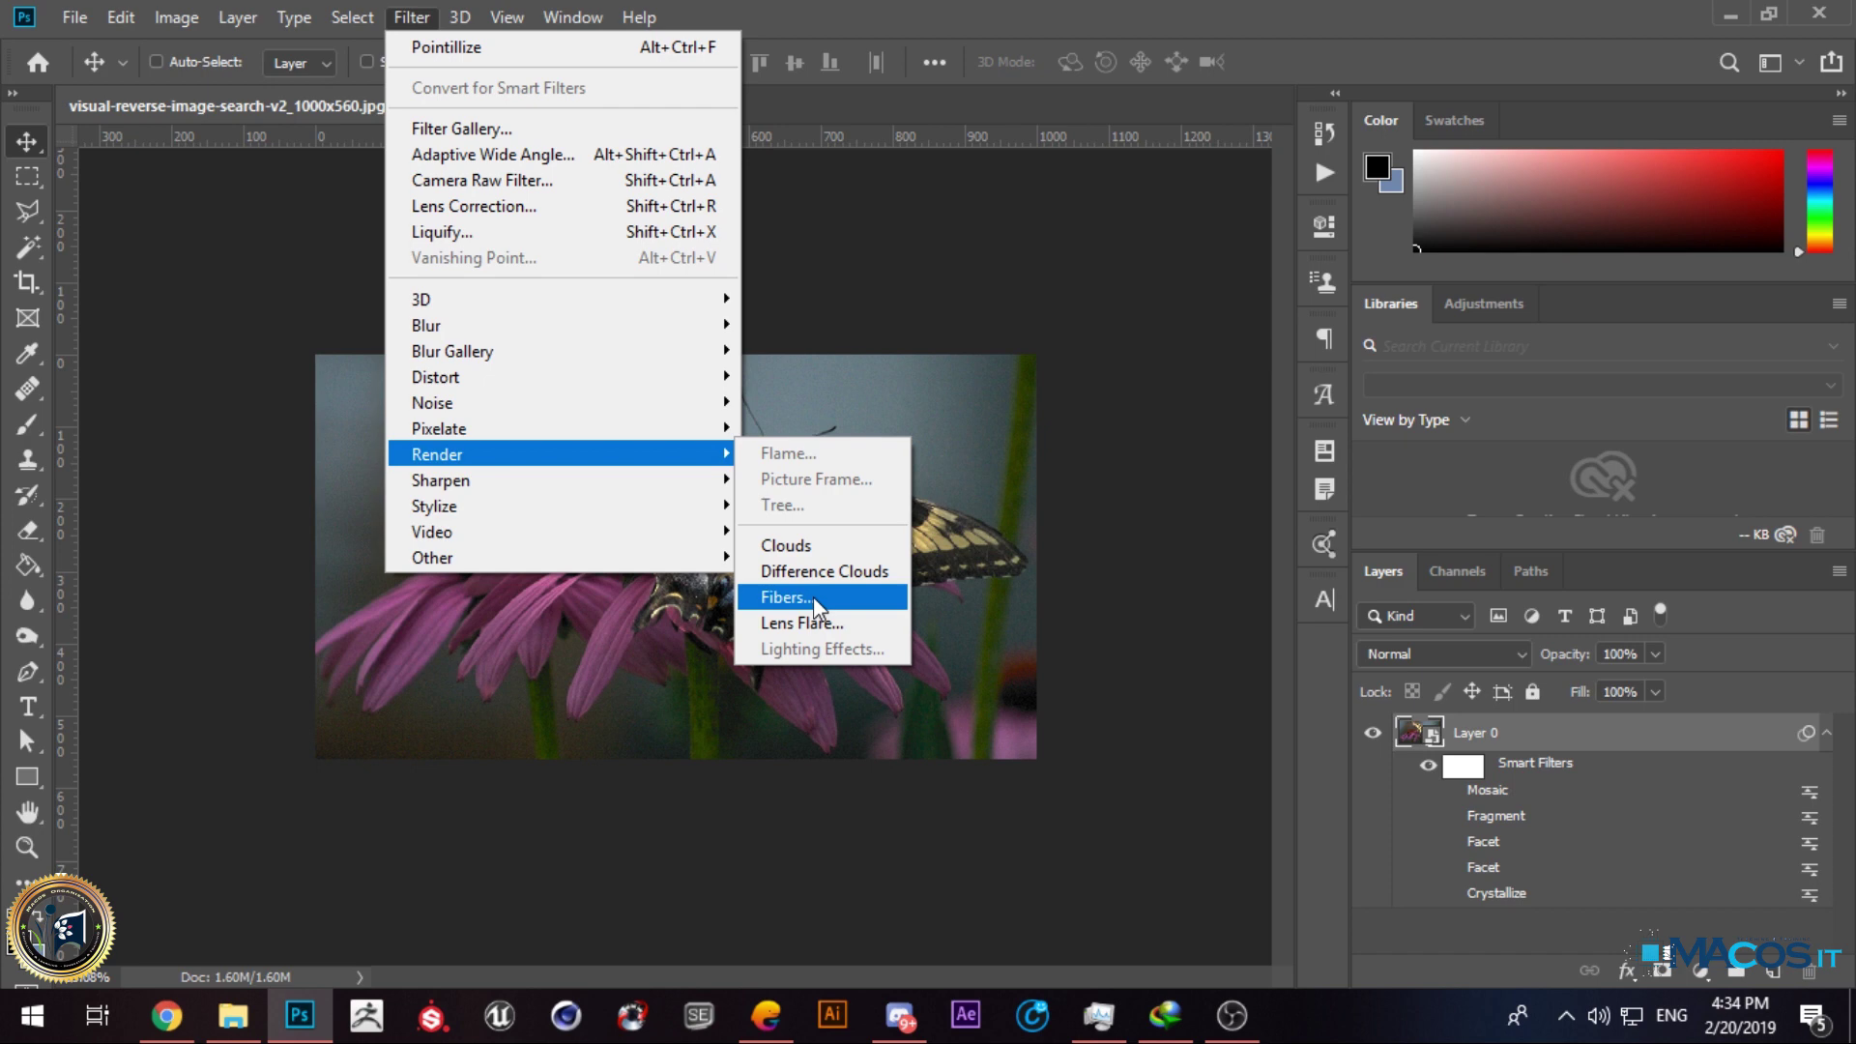
{"action": "left_click", "coordinate": [787, 597]}
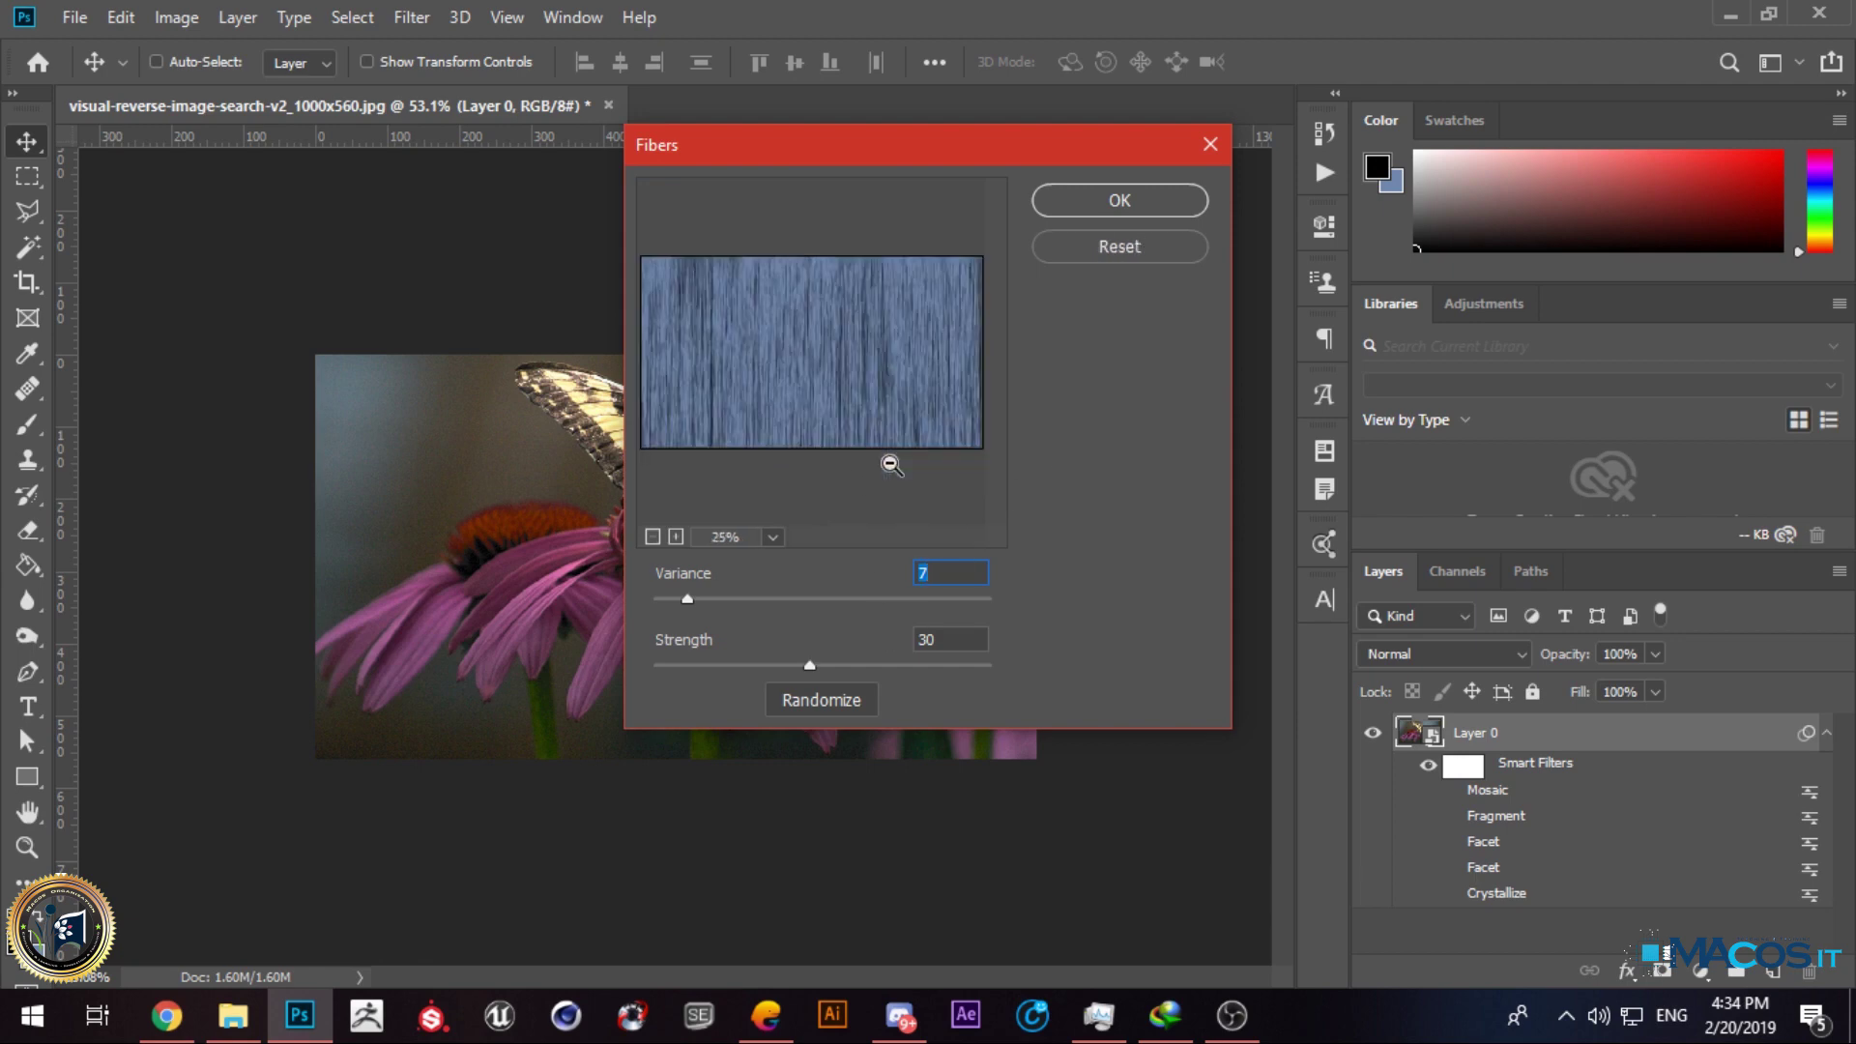
{"action": "left_click", "coordinate": [1150, 205]}
Step: Compare the butterfly photo with and without the Fibers smart filter, leaving the filter visible
{"action": "left_click", "coordinate": [1449, 793]}
{"action": "left_click", "coordinate": [1453, 795]}
{"action": "left_click", "coordinate": [1454, 794]}
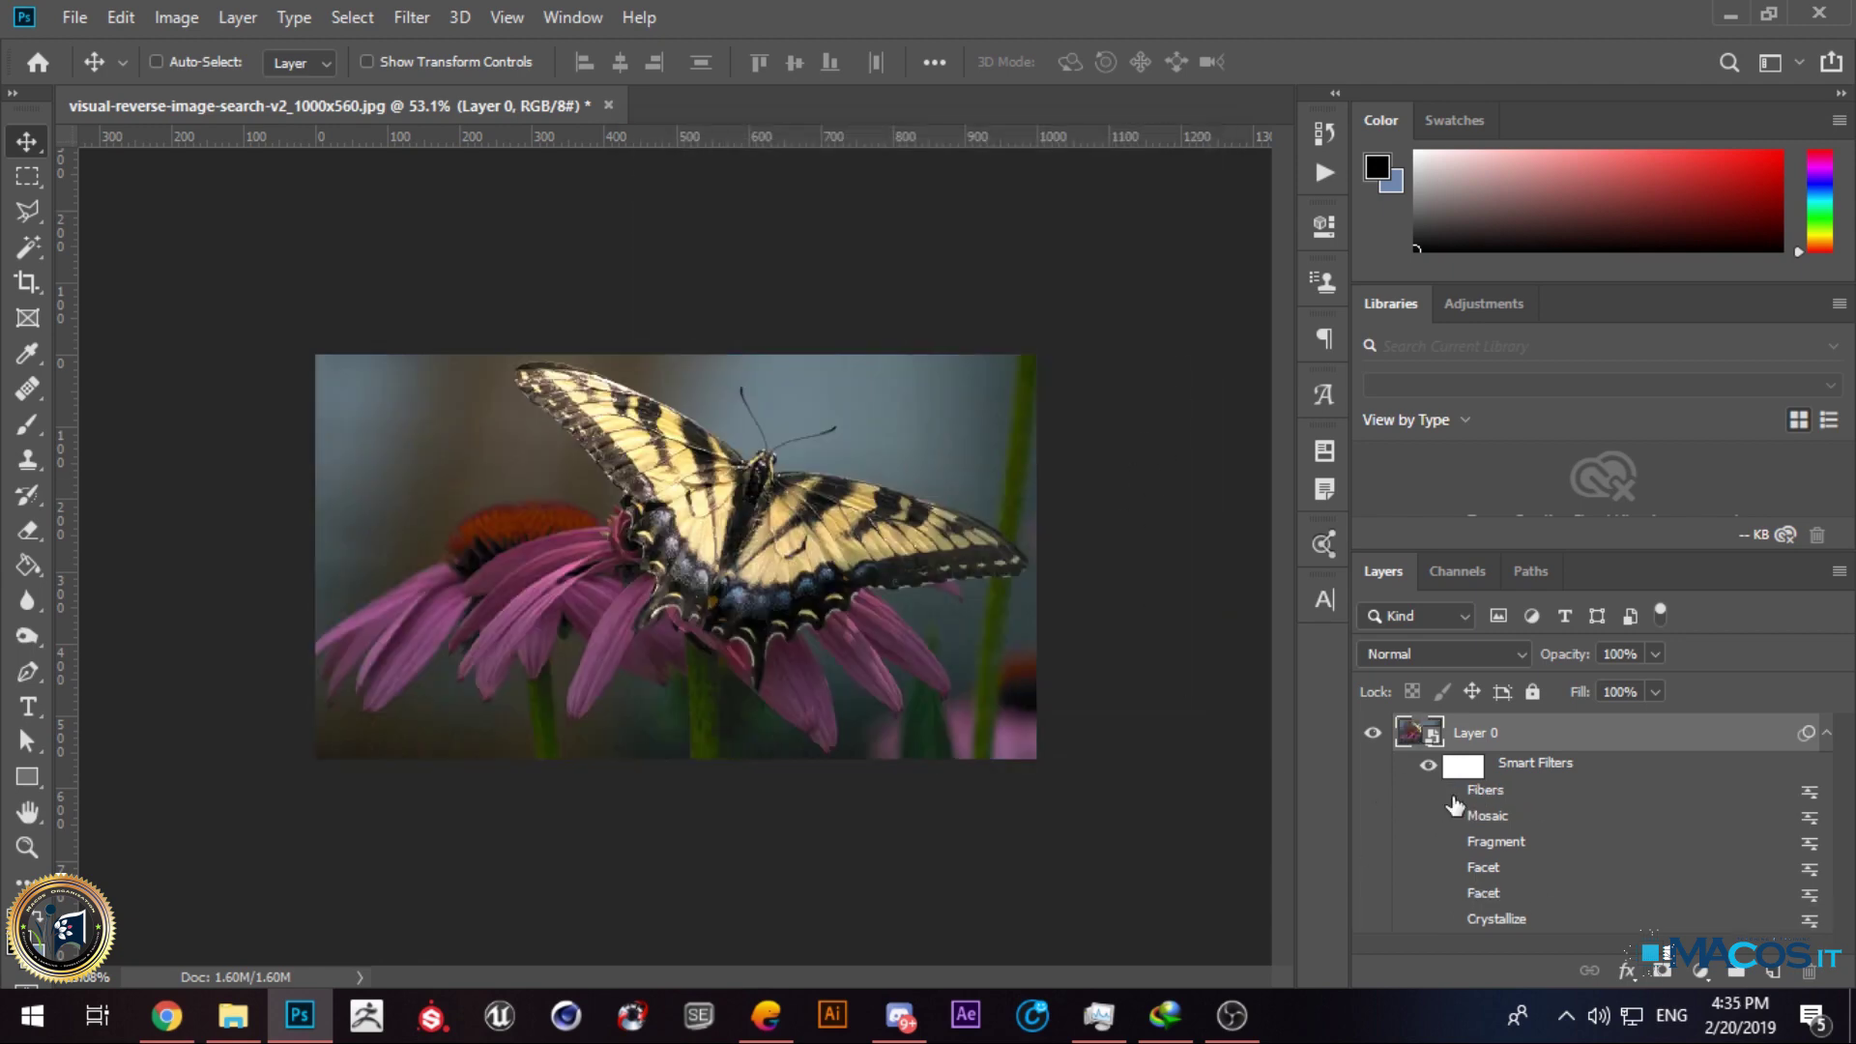
{"action": "left_click", "coordinate": [1453, 794]}
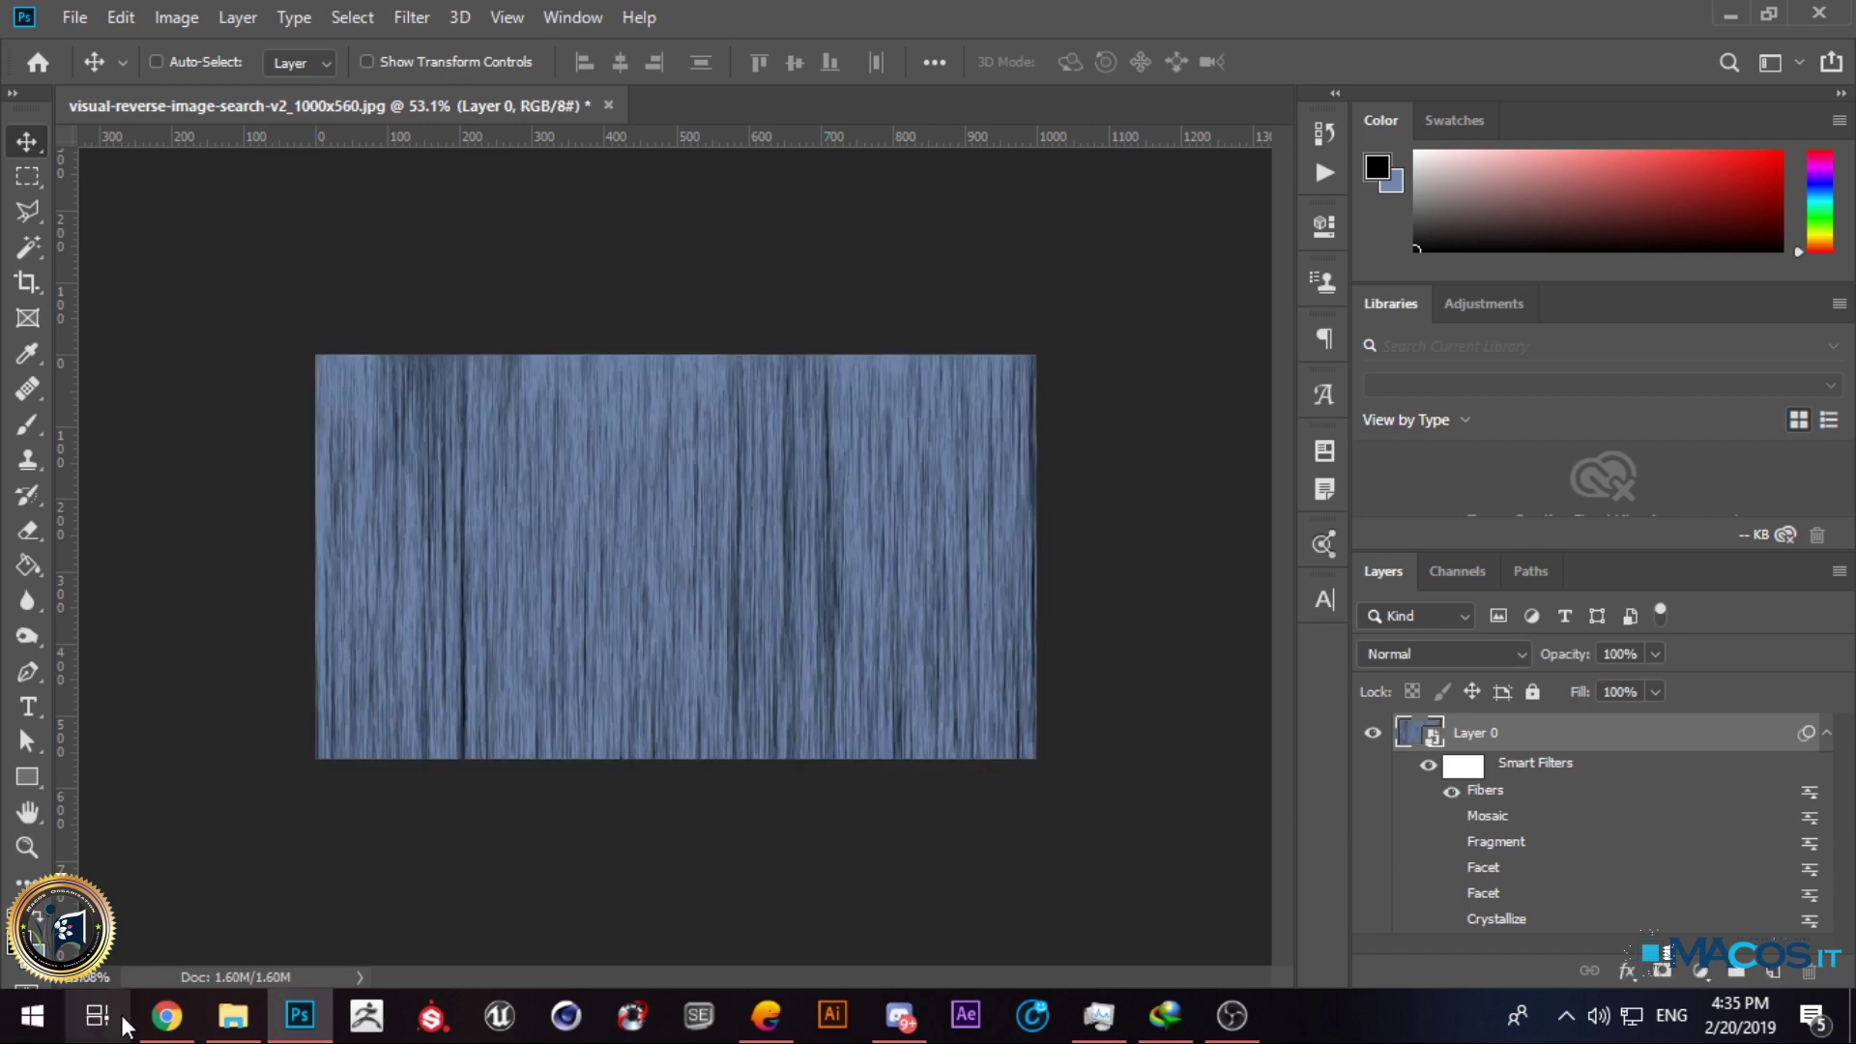
Step: Switch to Chrome, search Google for "fibers textures", and browse the image results
{"action": "left_click", "coordinate": [166, 1015]}
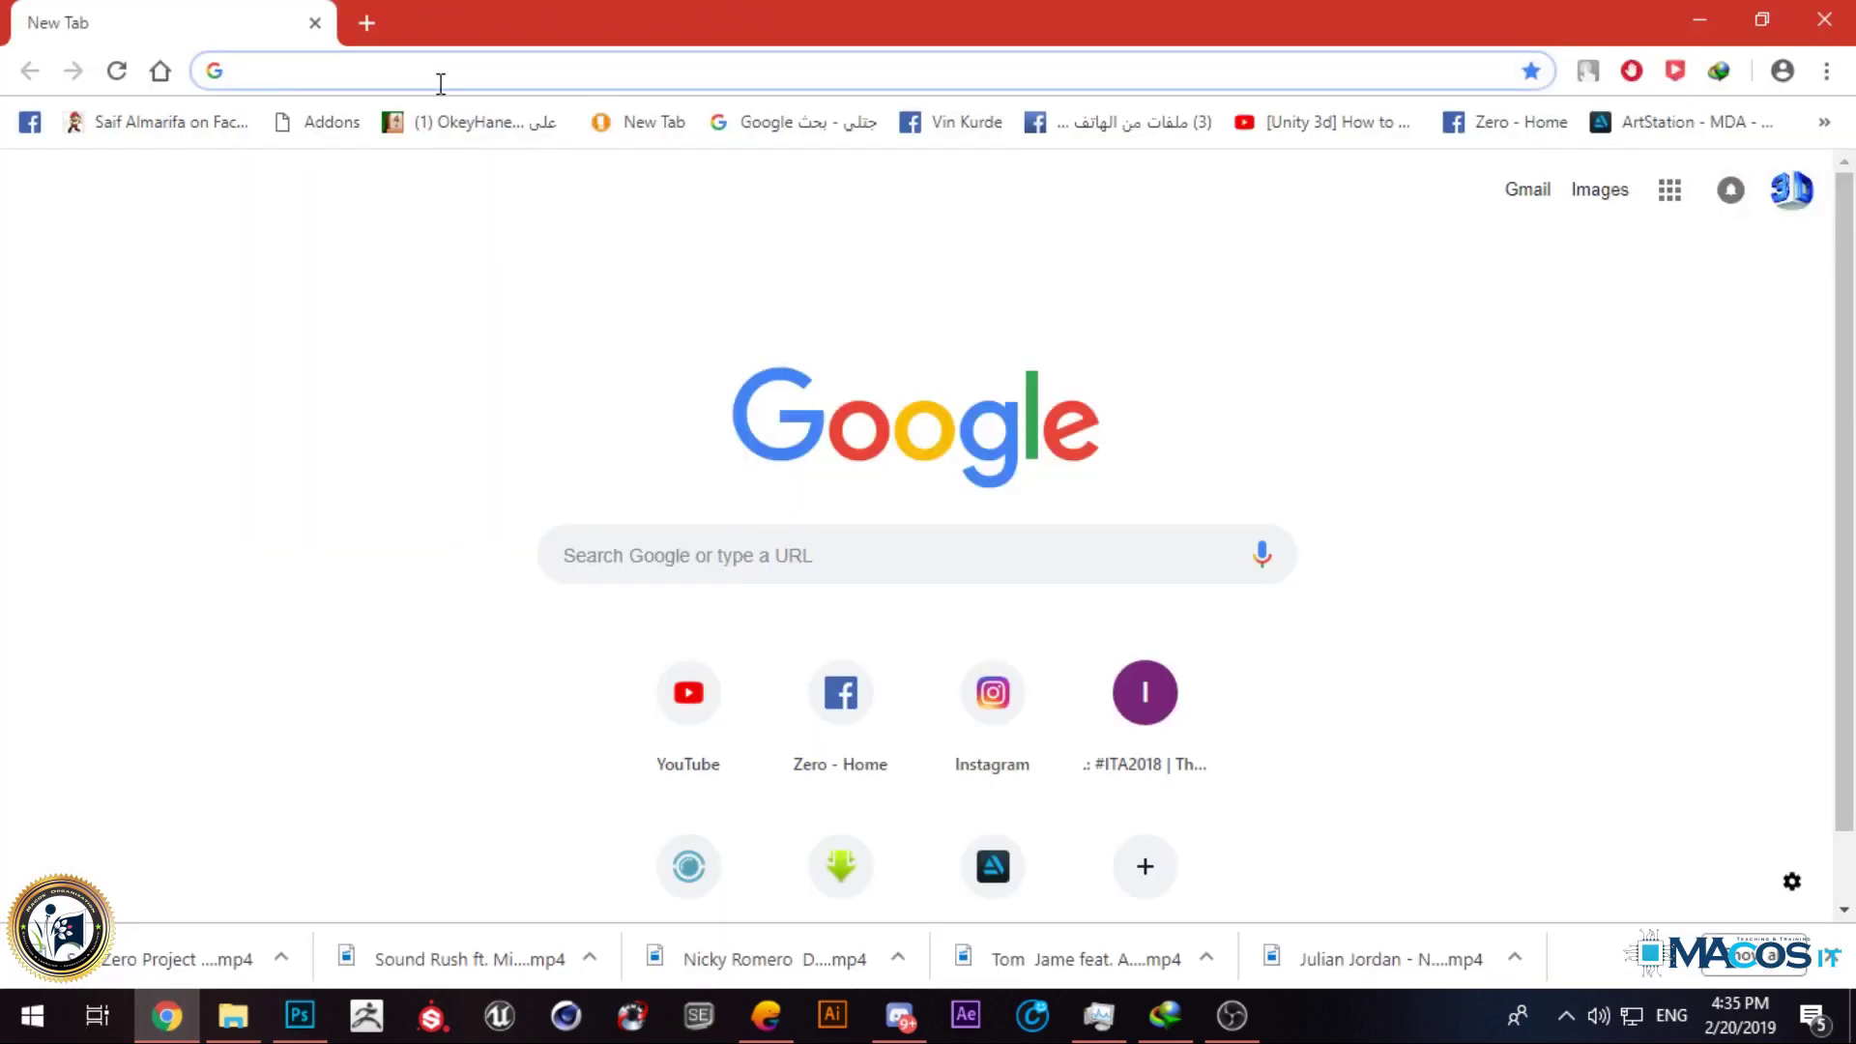
{"action": "type", "text": "fibers"}
{"action": "key", "text": "Return"}
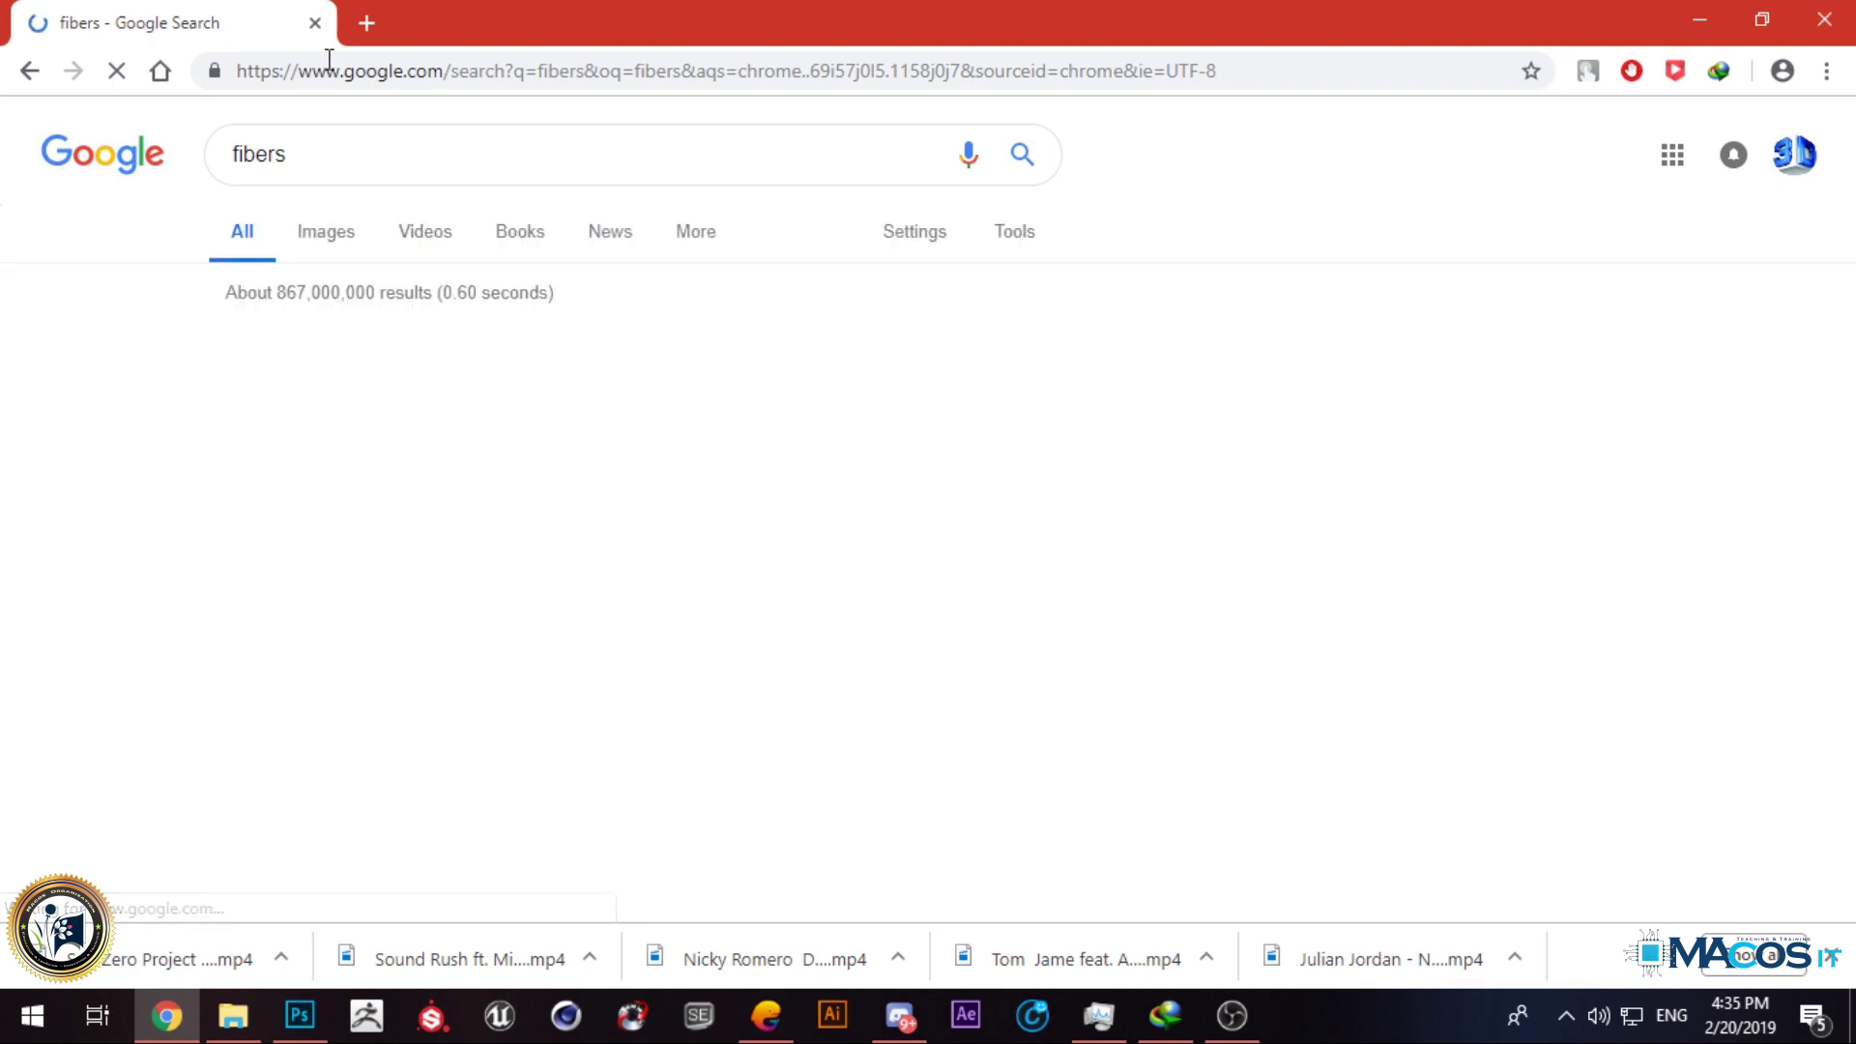
{"action": "left_click", "coordinate": [332, 165]}
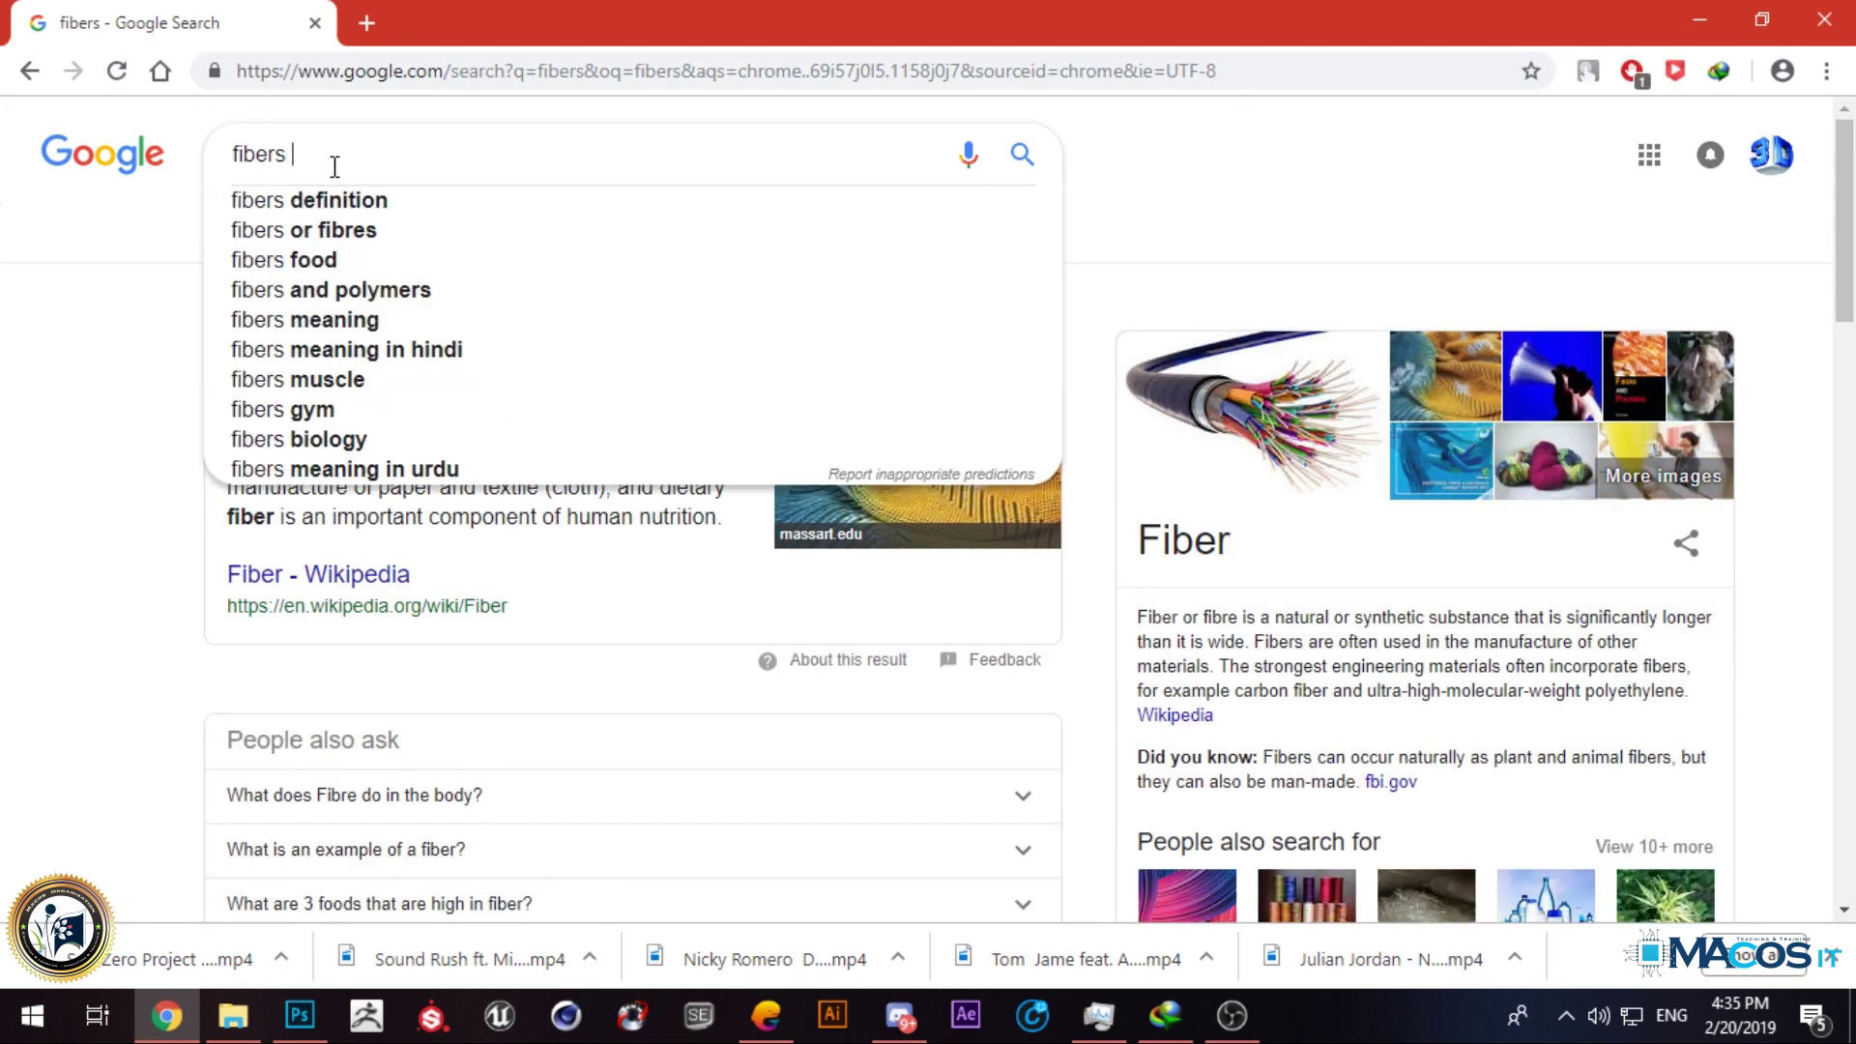
{"action": "type", "text": "textures"}
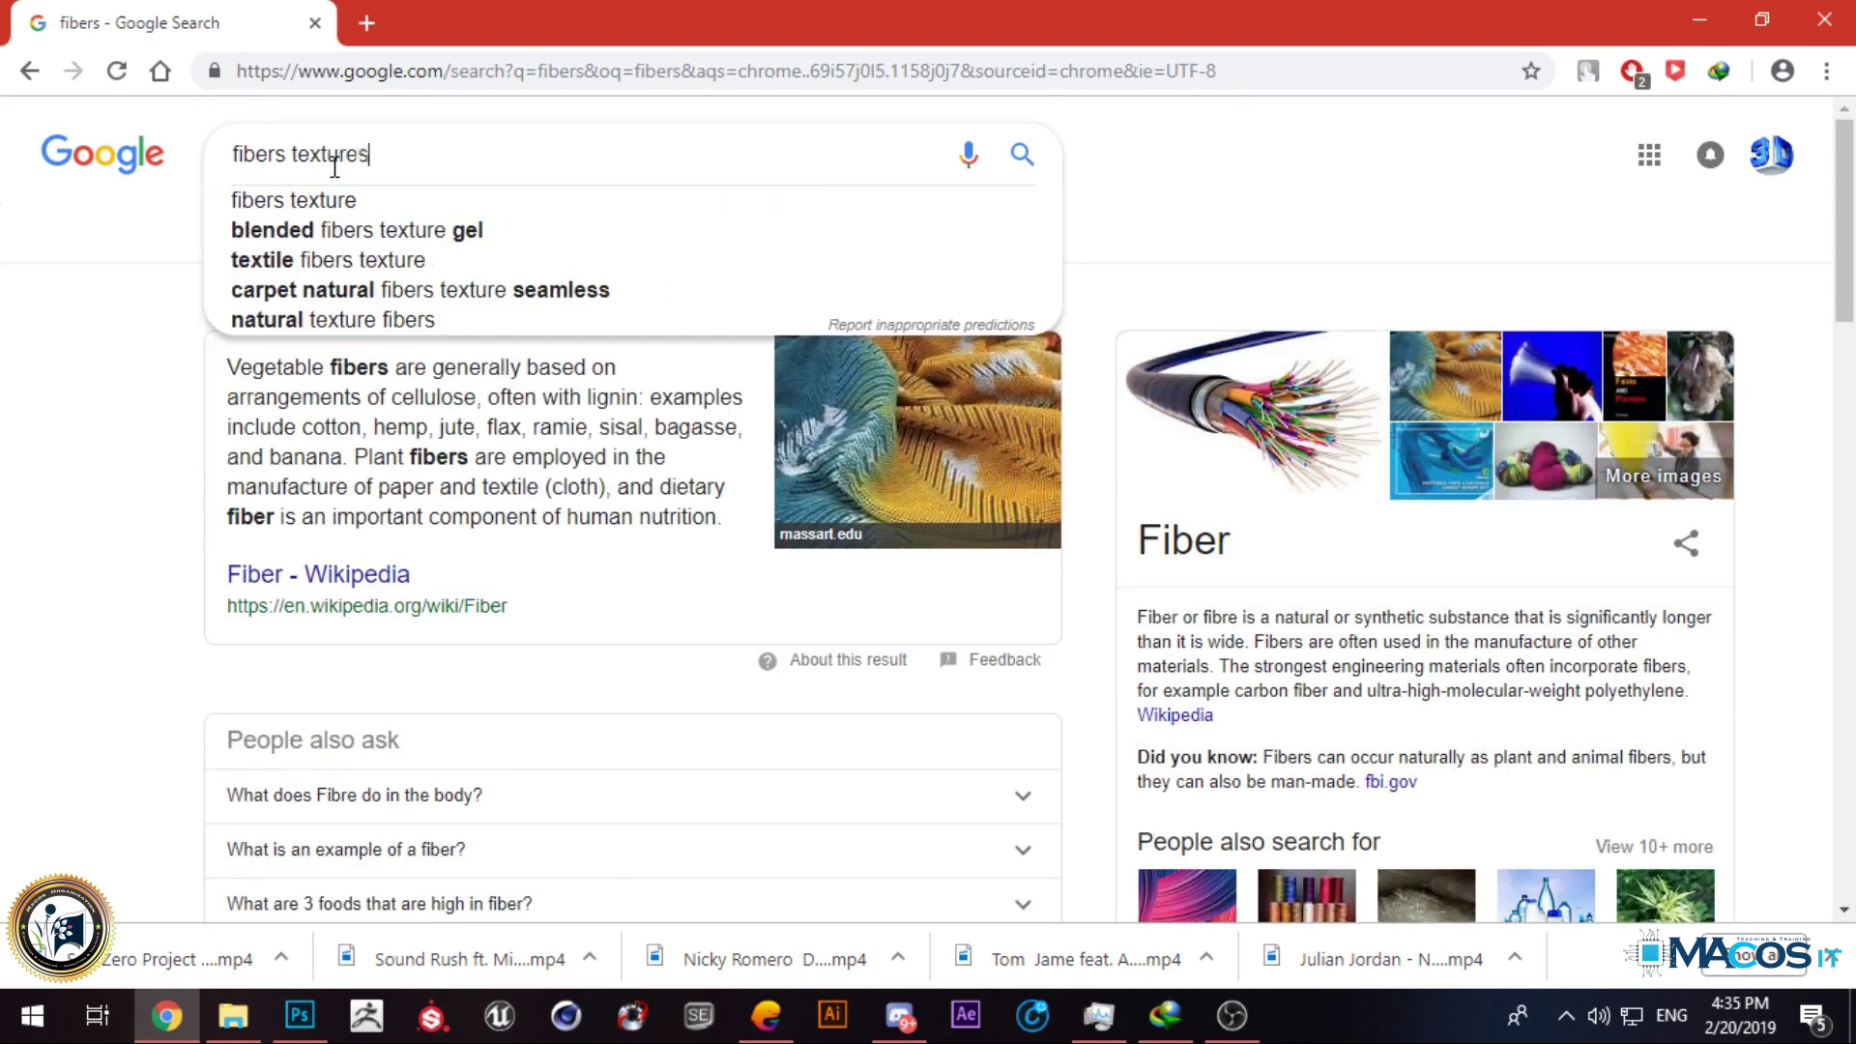
{"action": "key", "text": "Return"}
{"action": "left_click", "coordinate": [350, 235]}
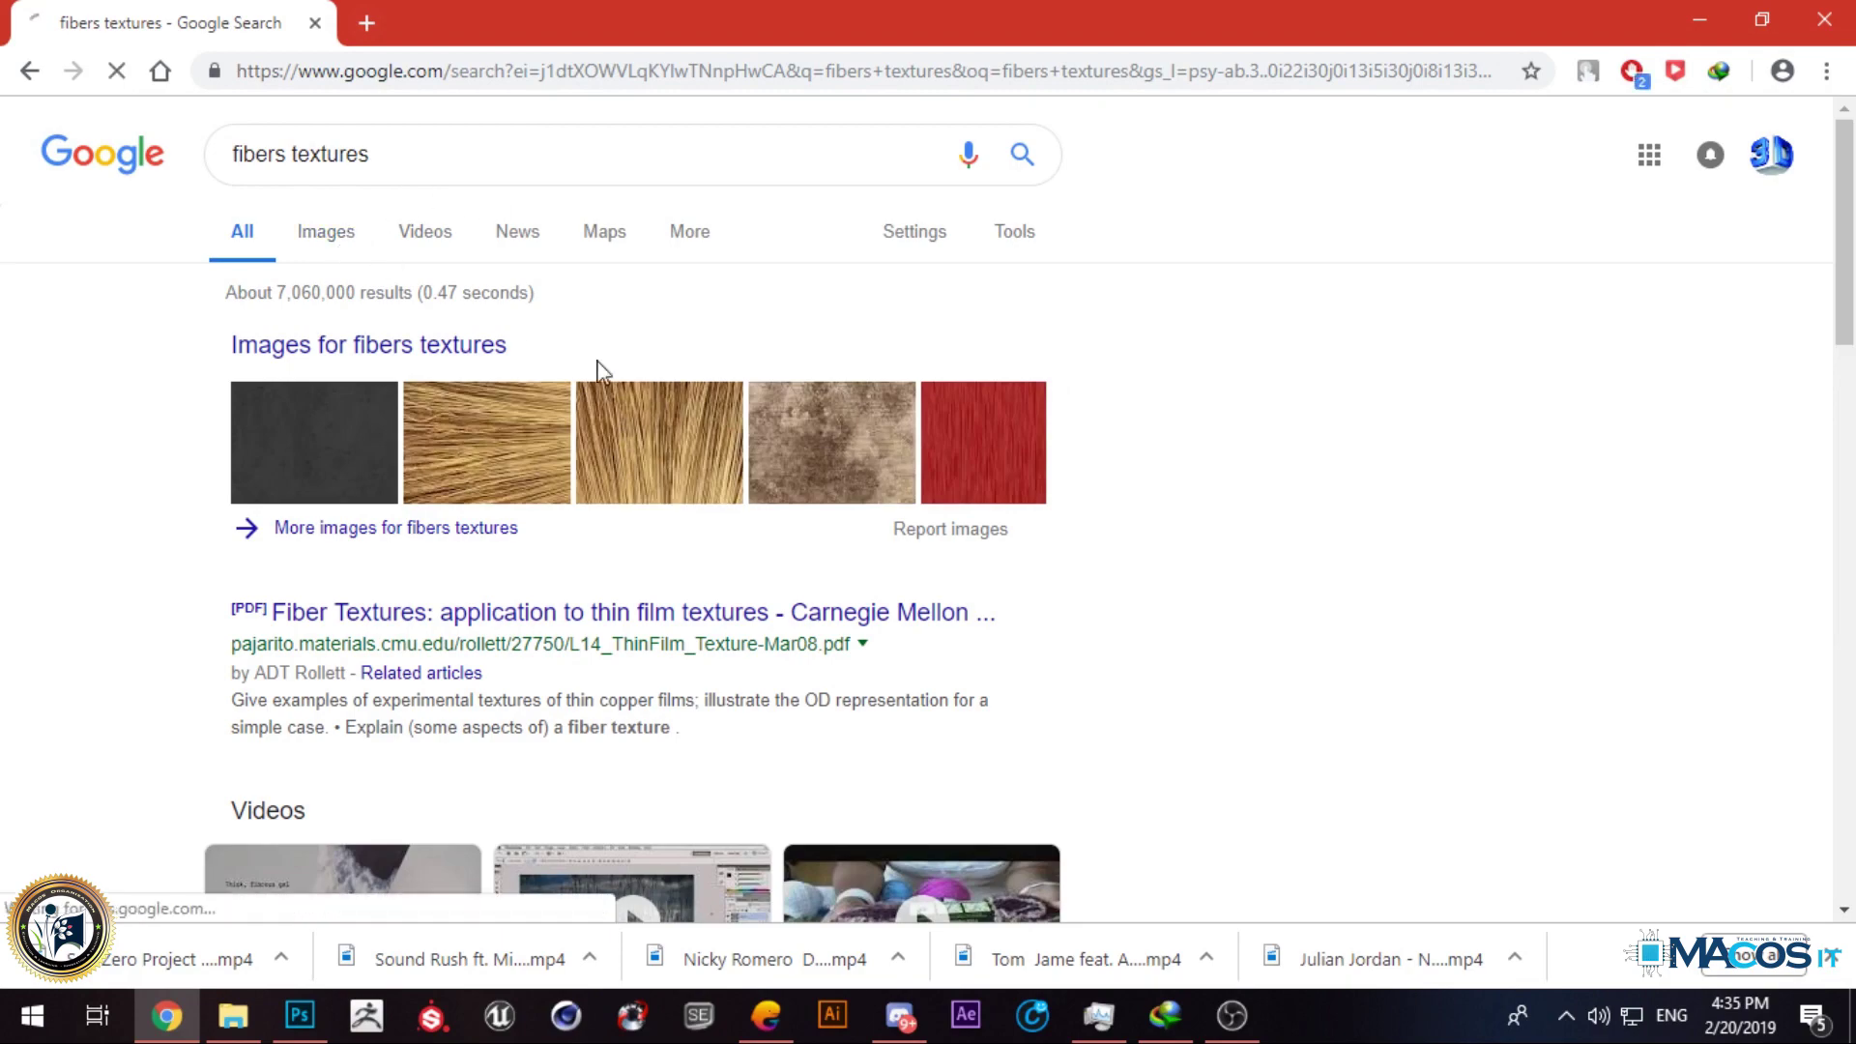
{"action": "scroll", "coordinate": [1073, 532], "scroll_direction": "down", "scroll_amount": 6}
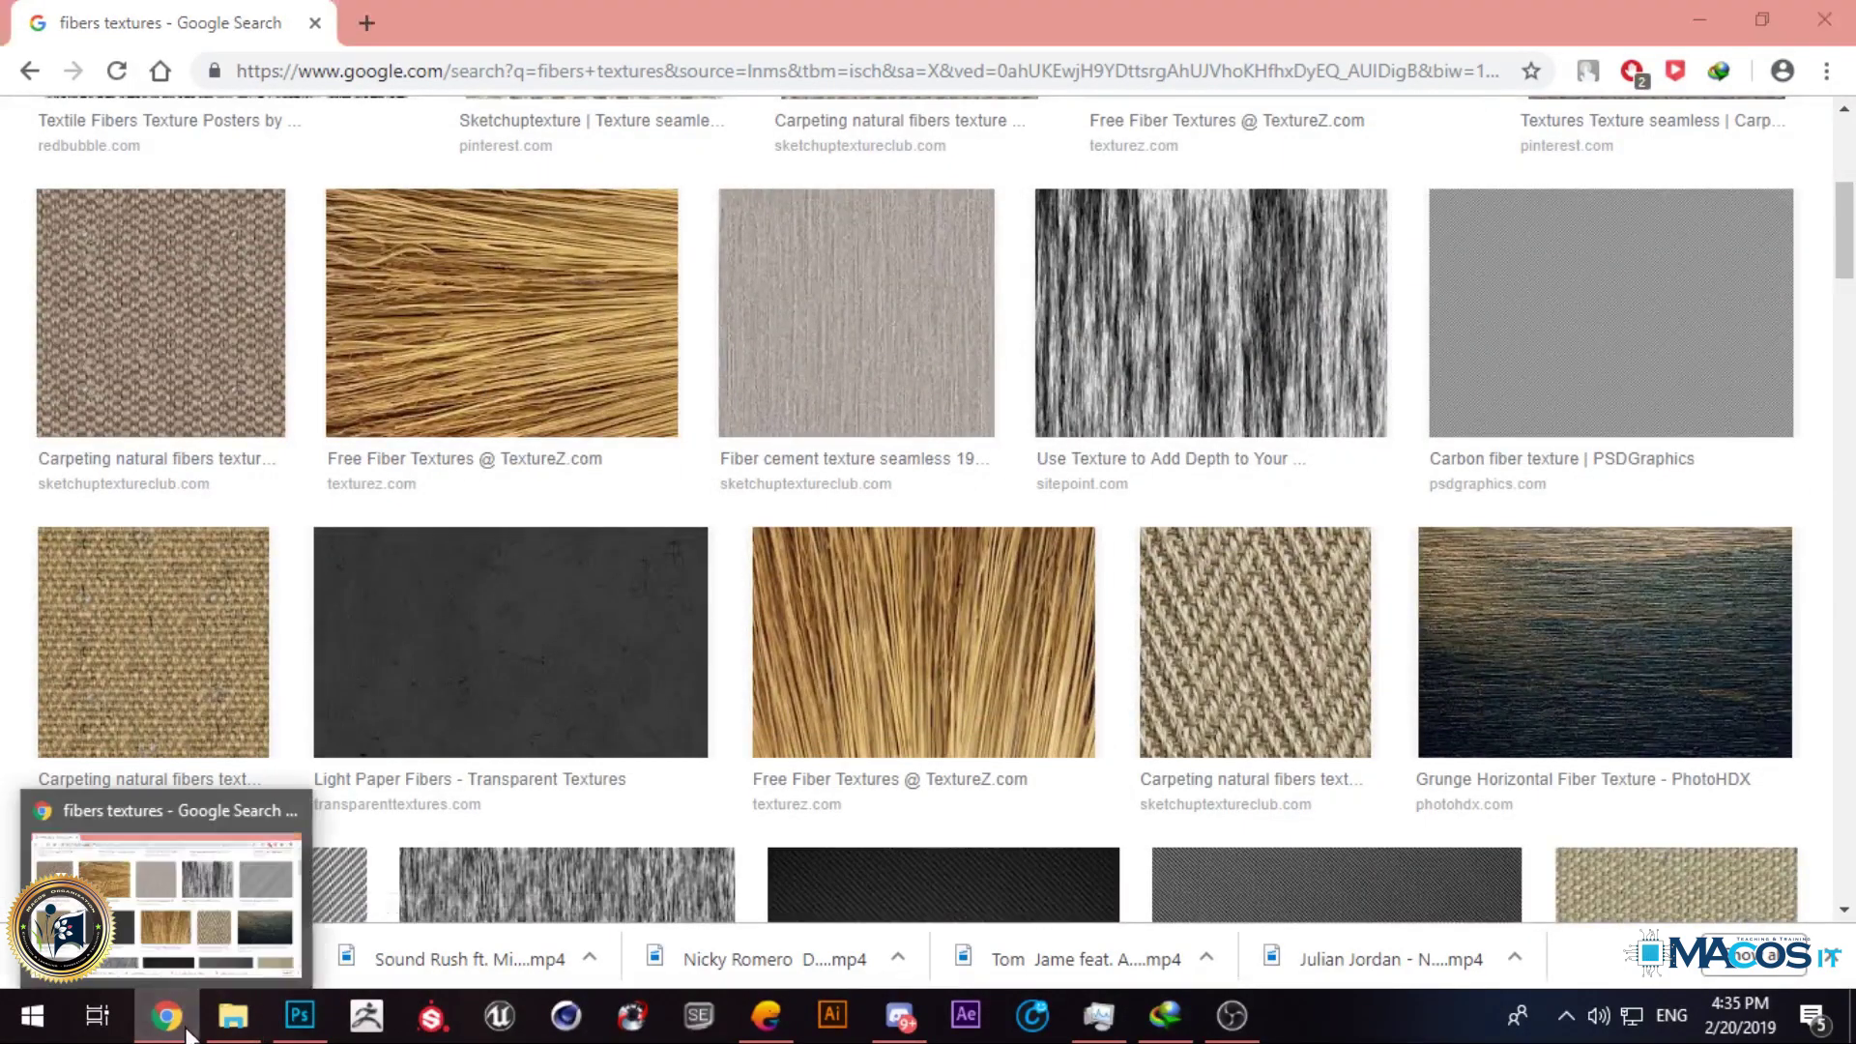
Step: Switch to Photoshop, try the Clouds filter from the Render group on Layer 0, and undo it
{"action": "left_click", "coordinate": [300, 1015]}
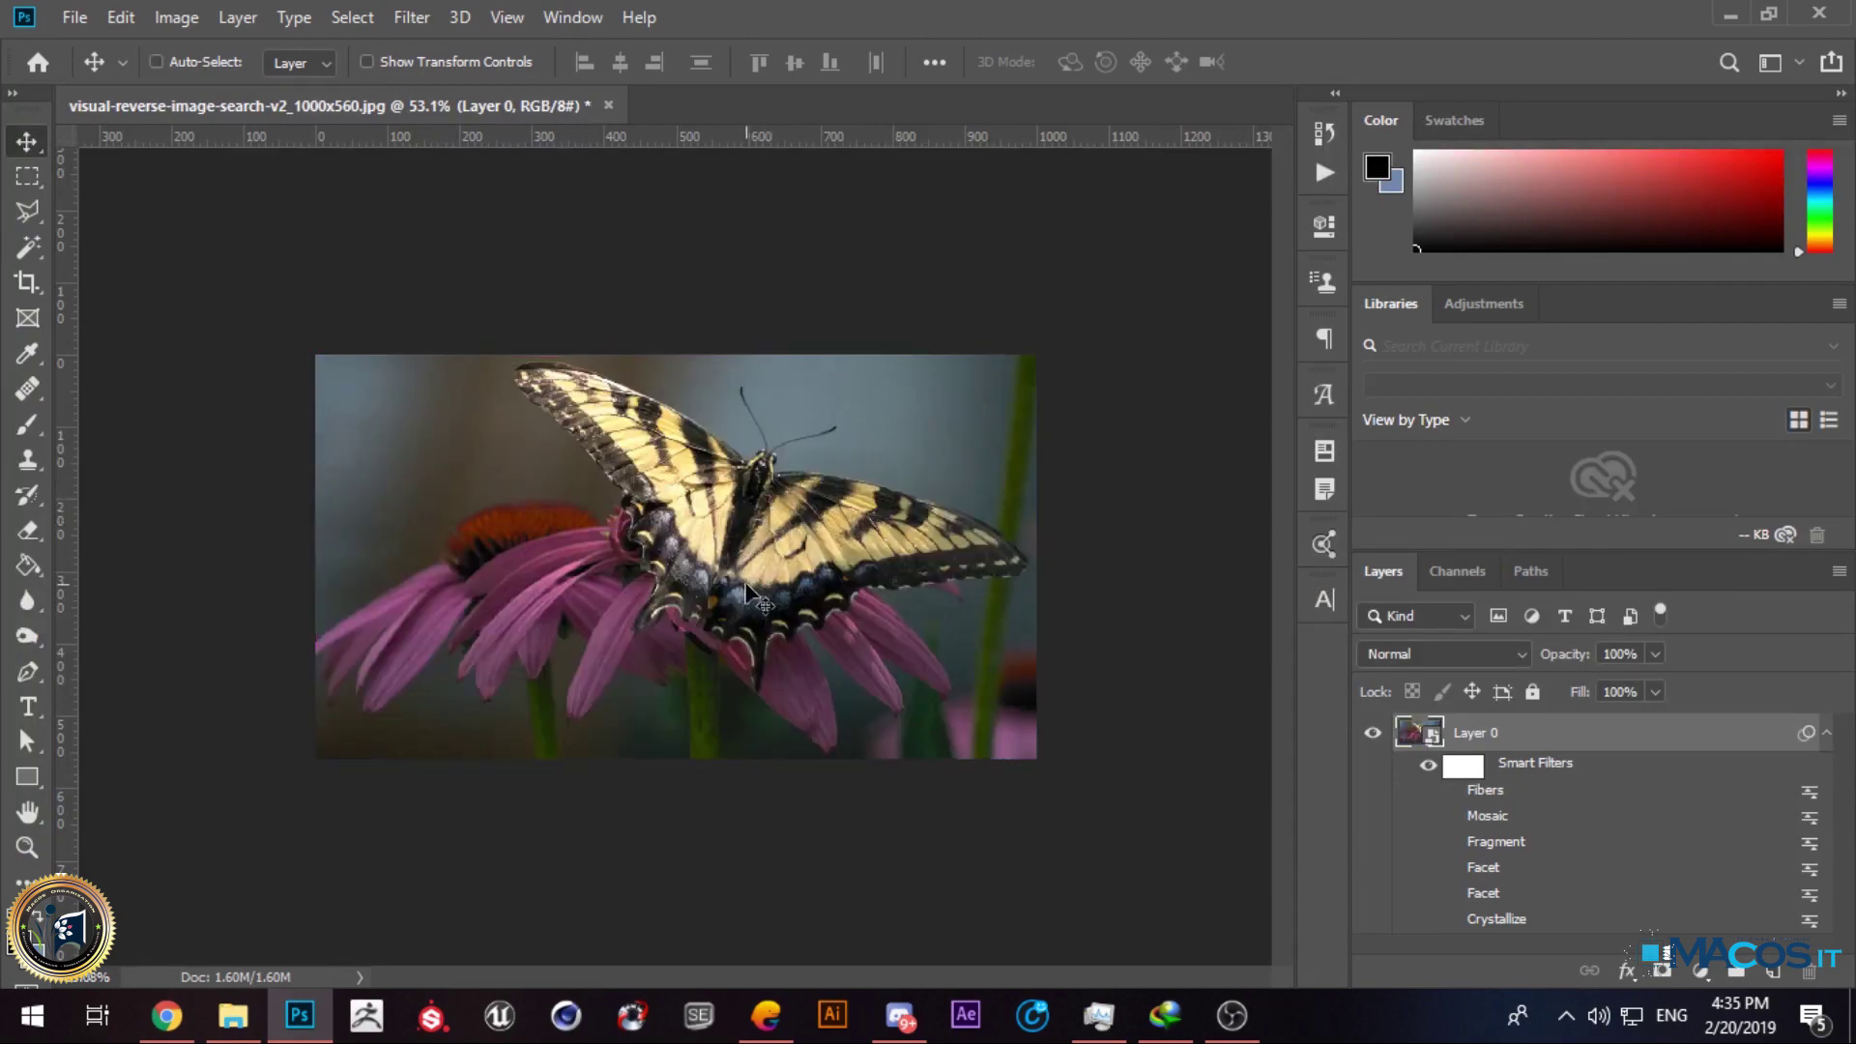
{"action": "left_click", "coordinate": [410, 16]}
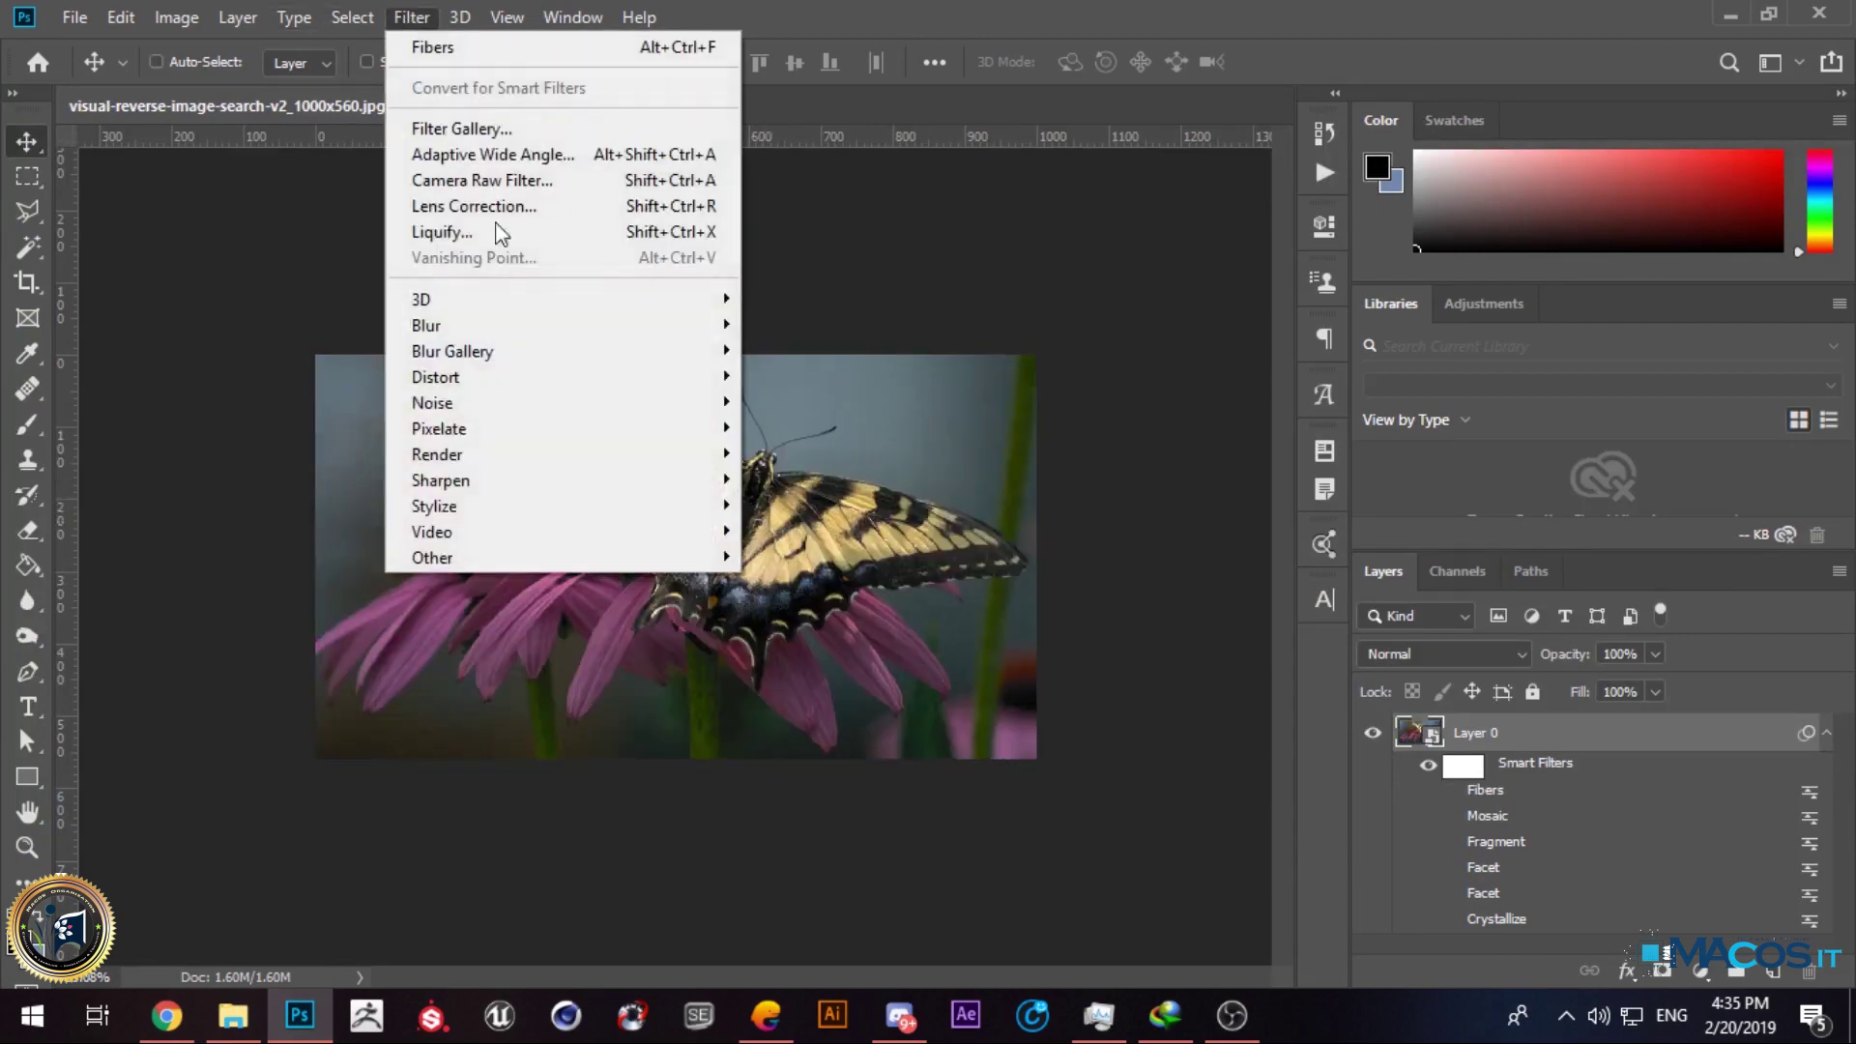
{"action": "mouse_move", "coordinate": [538, 392]}
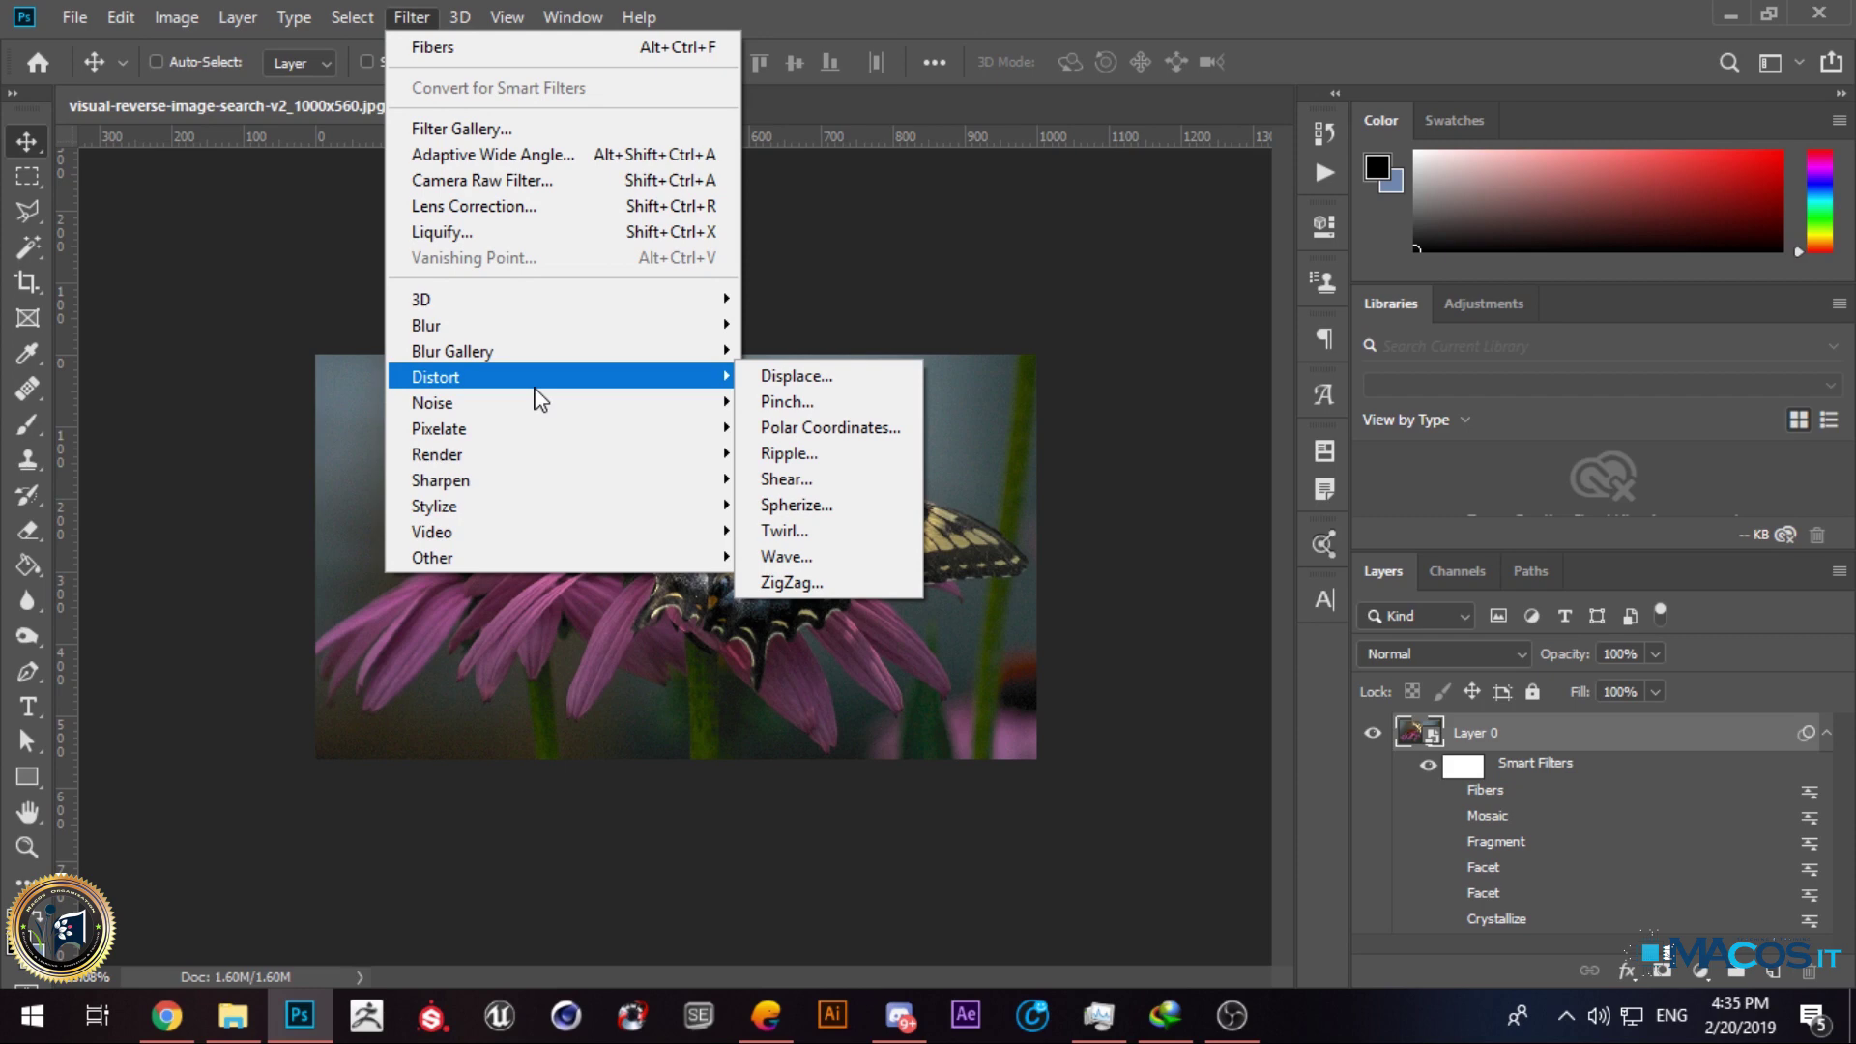
{"action": "mouse_move", "coordinate": [541, 350]}
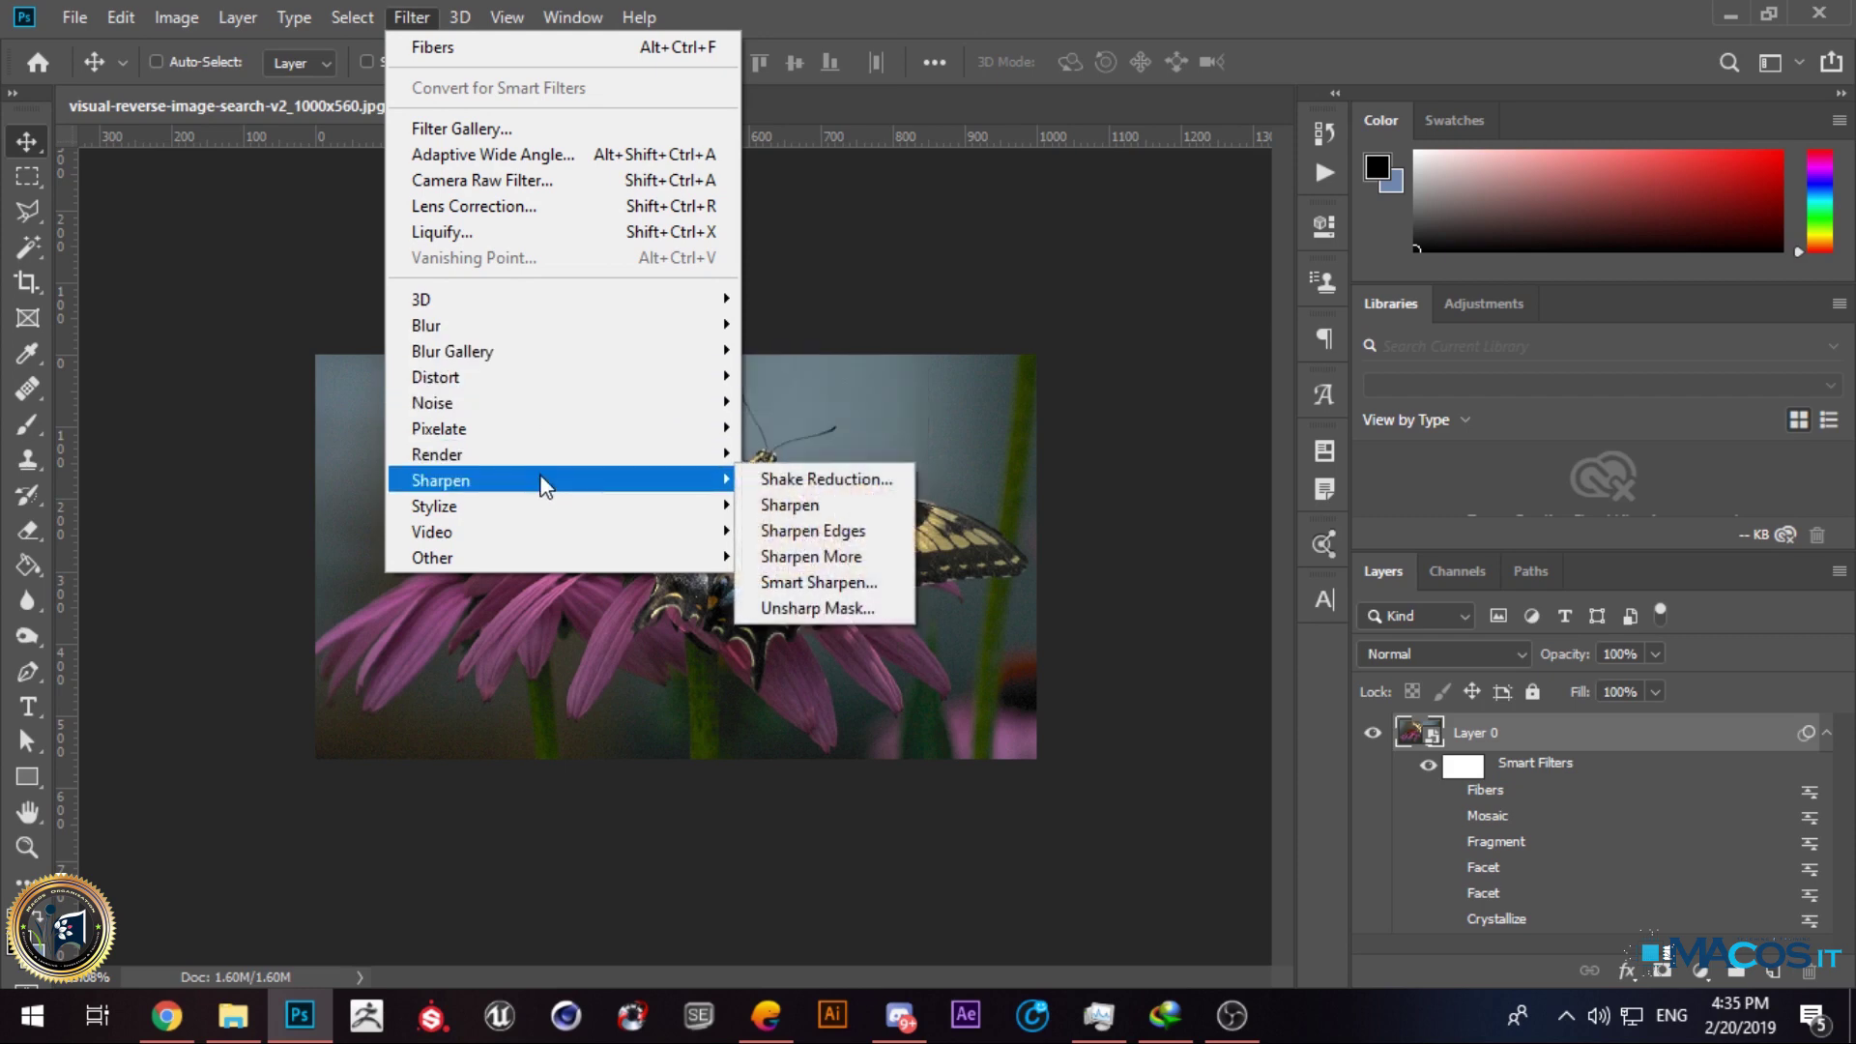
{"action": "mouse_move", "coordinate": [547, 462]}
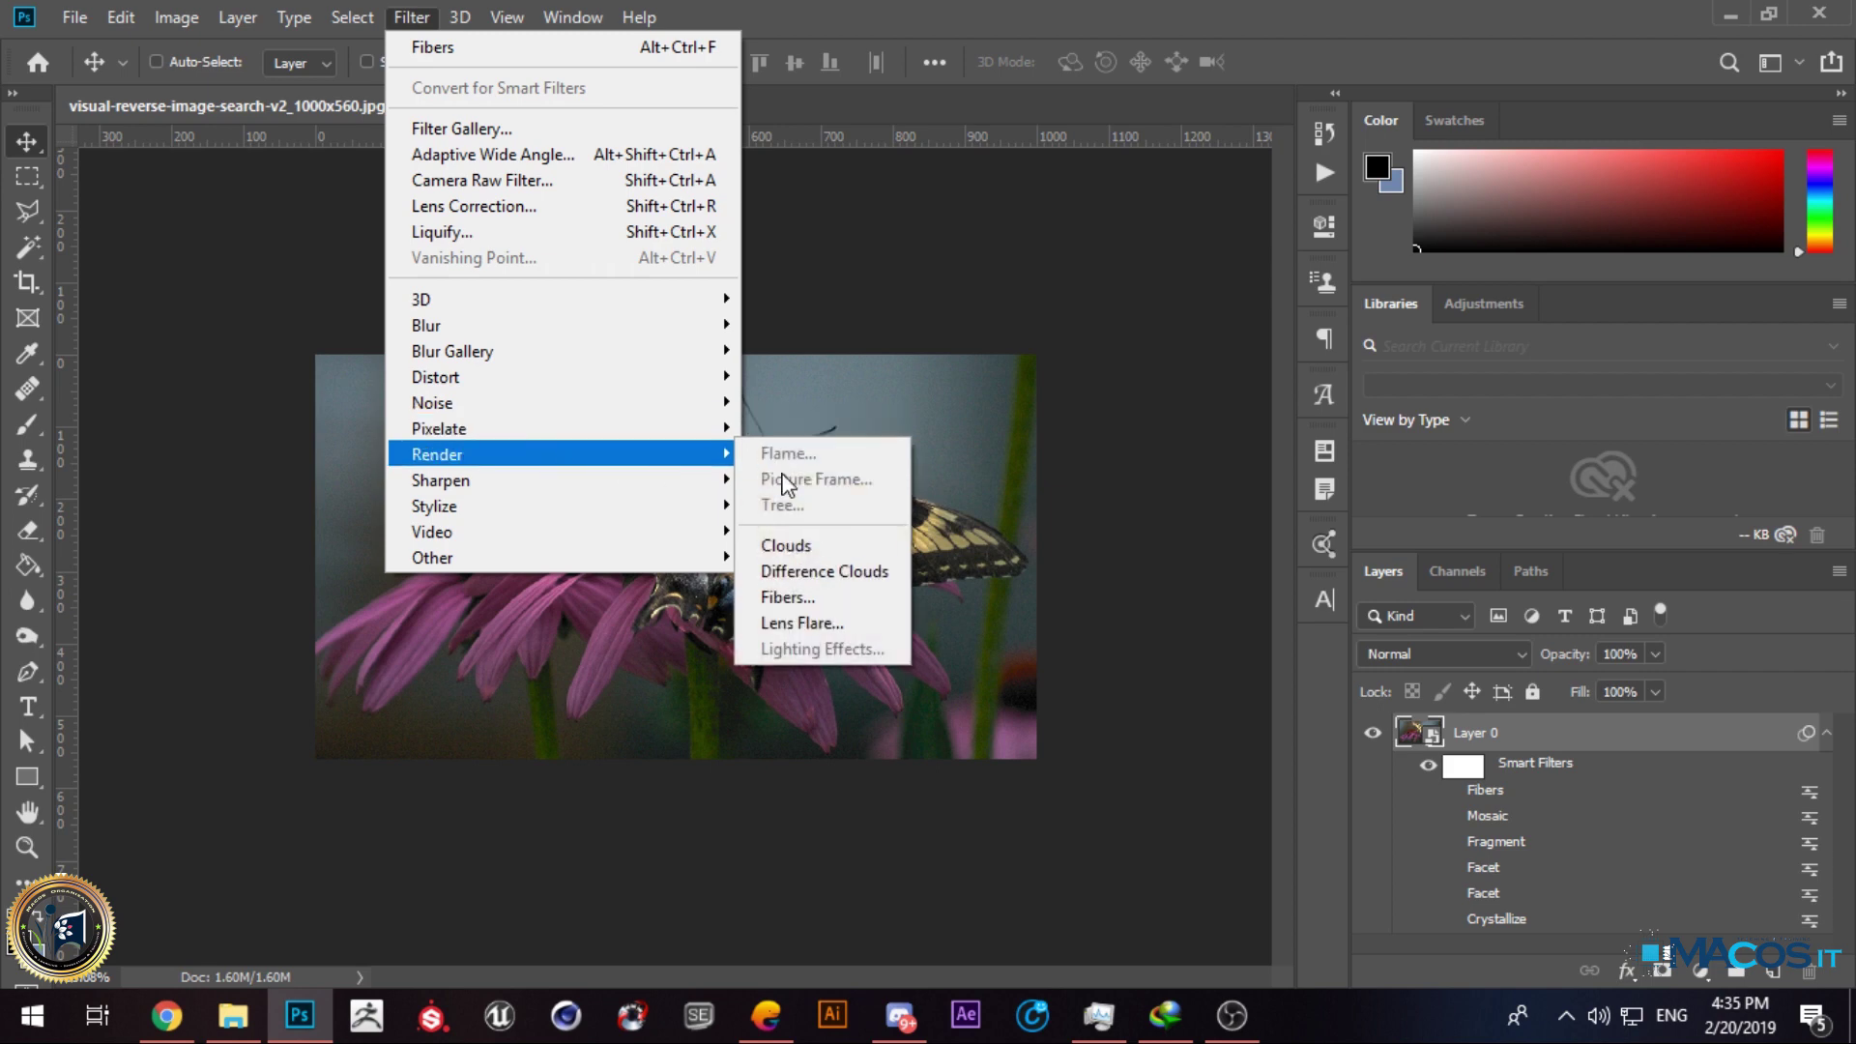
{"action": "left_click", "coordinate": [843, 546]}
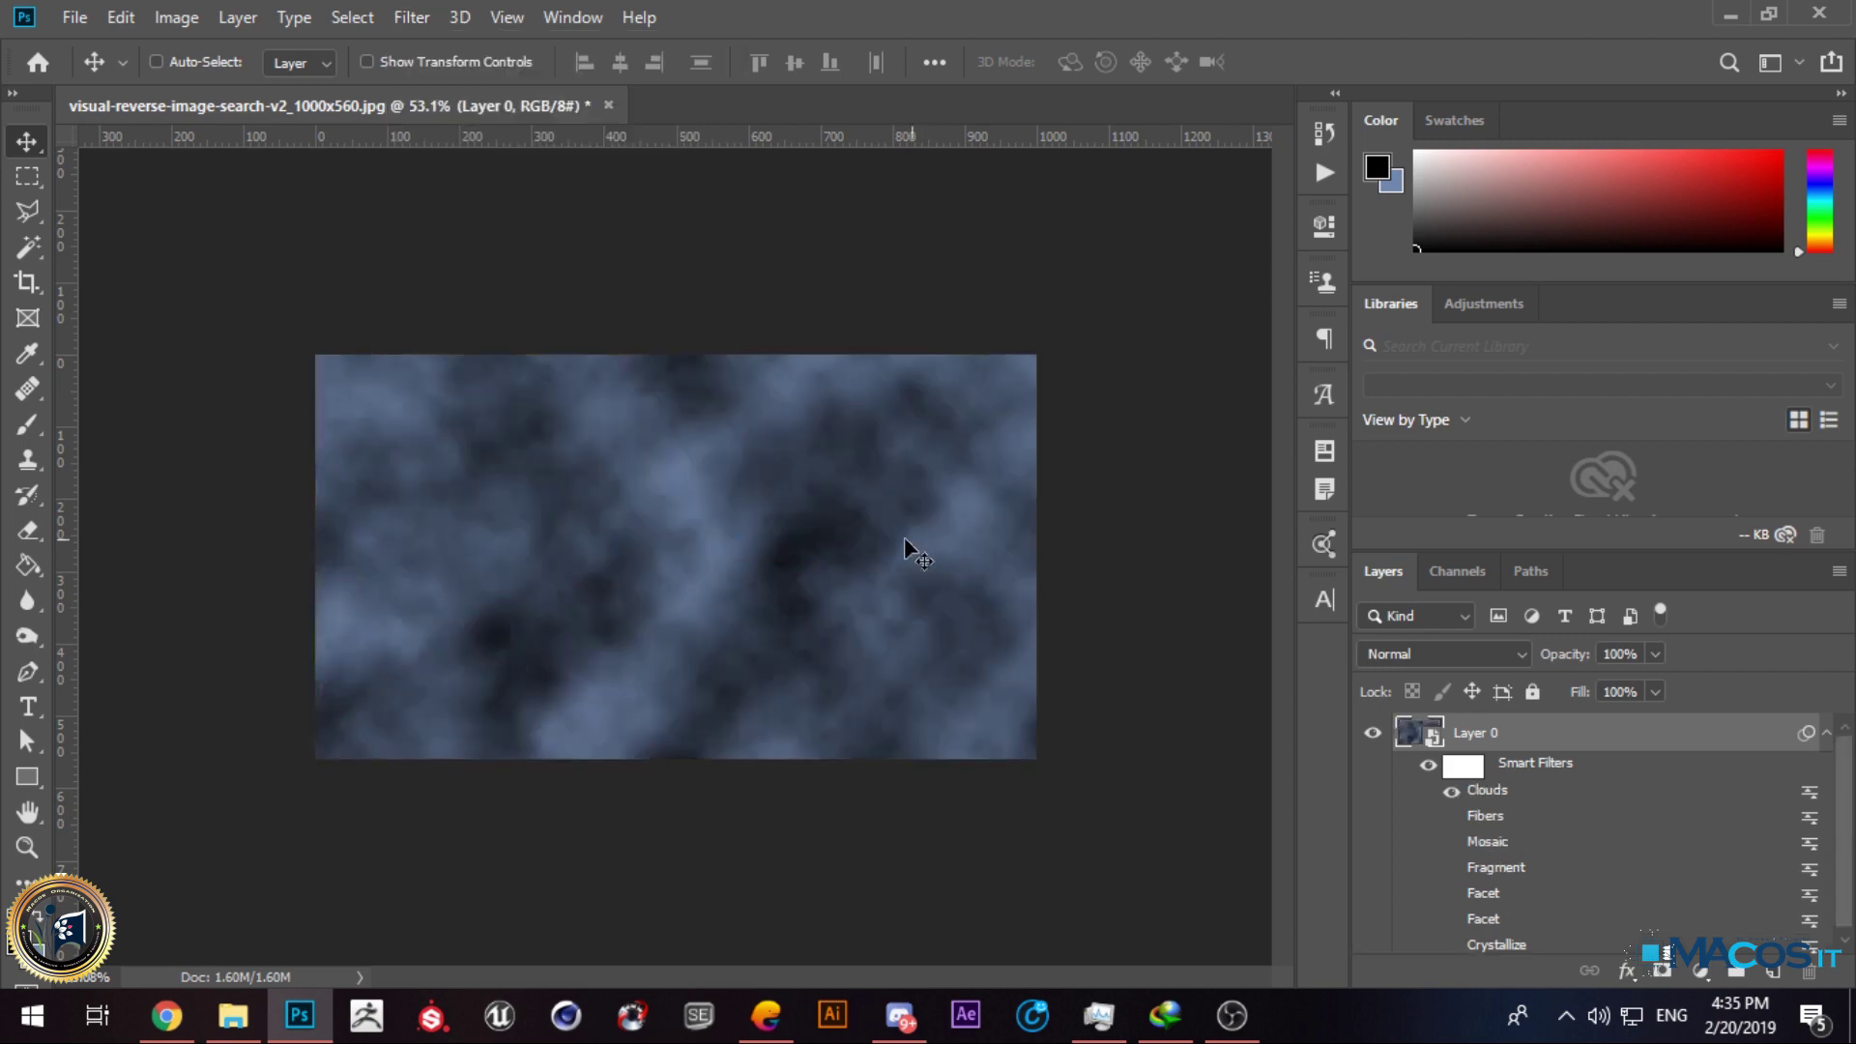
{"action": "scroll", "coordinate": [531, 589], "scroll_direction": "up", "scroll_amount": 3}
{"action": "scroll", "coordinate": [532, 587], "scroll_direction": "down", "scroll_amount": 4}
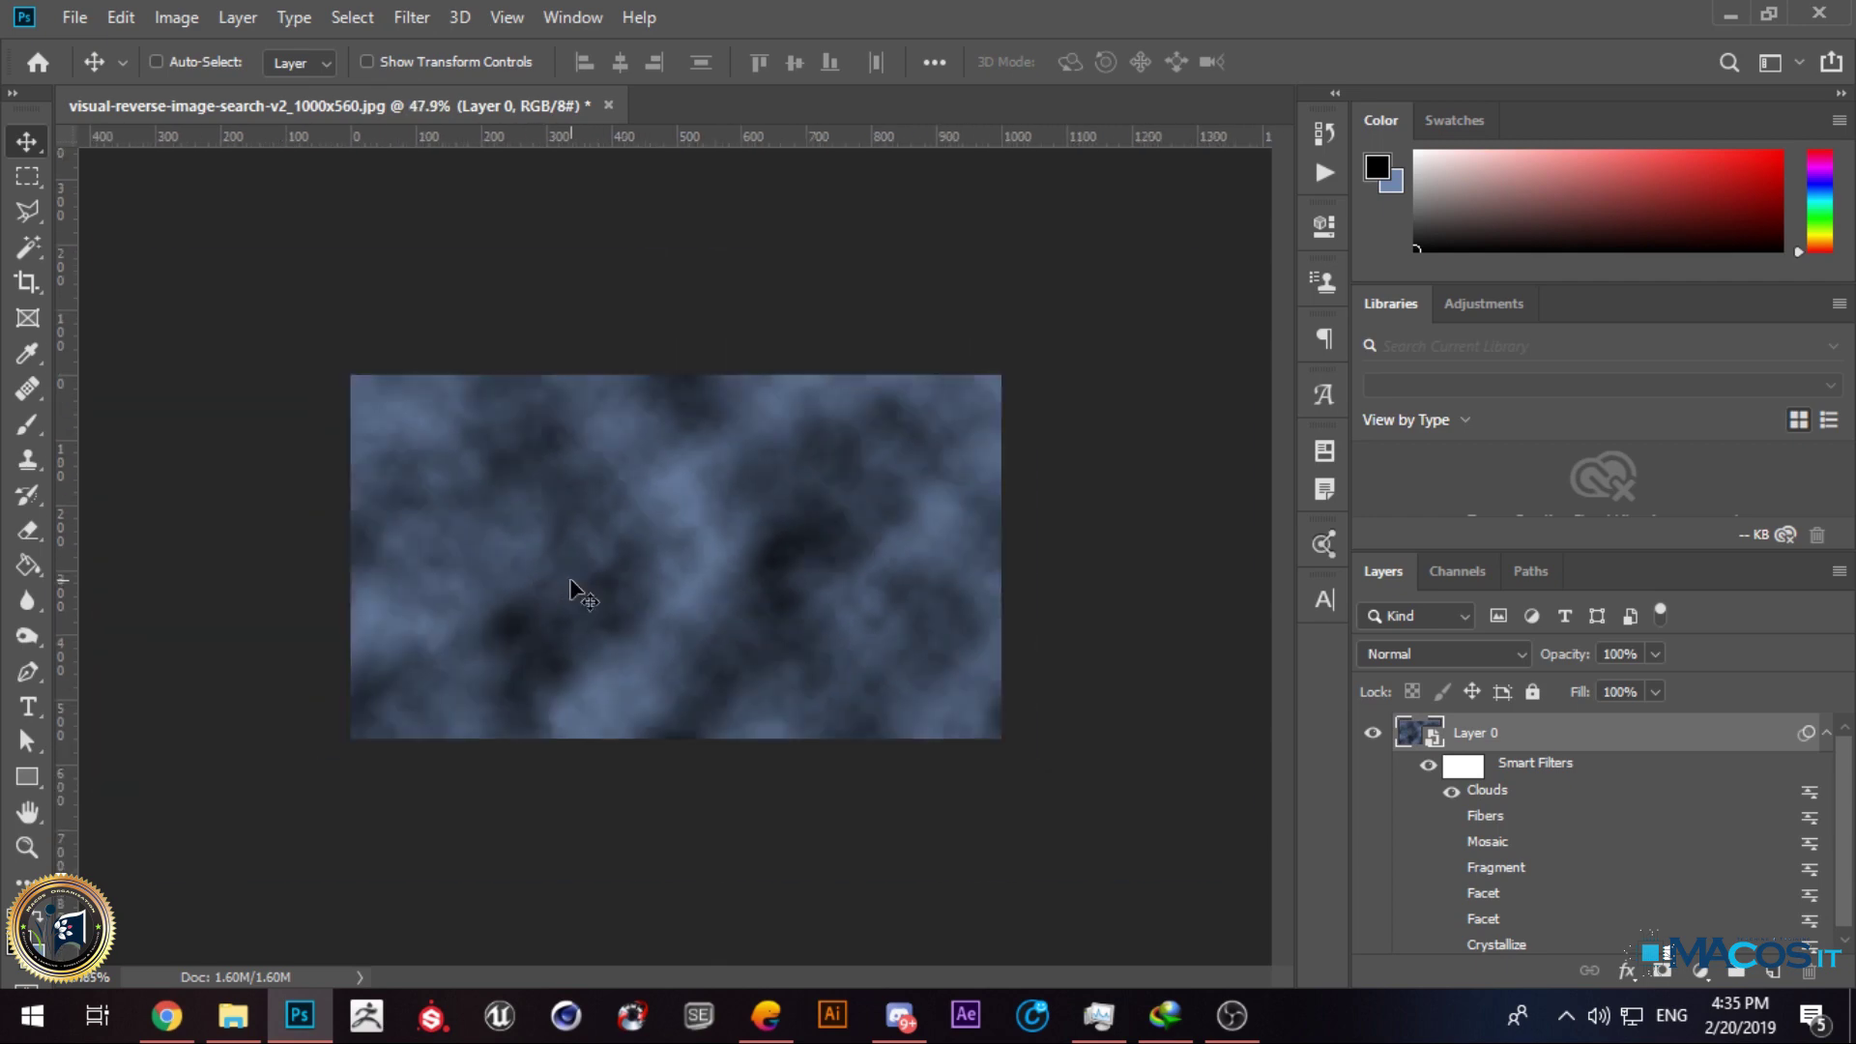
{"action": "scroll", "coordinate": [570, 580], "scroll_direction": "up", "scroll_amount": 3}
{"action": "scroll", "coordinate": [570, 580], "scroll_direction": "down", "scroll_amount": 3}
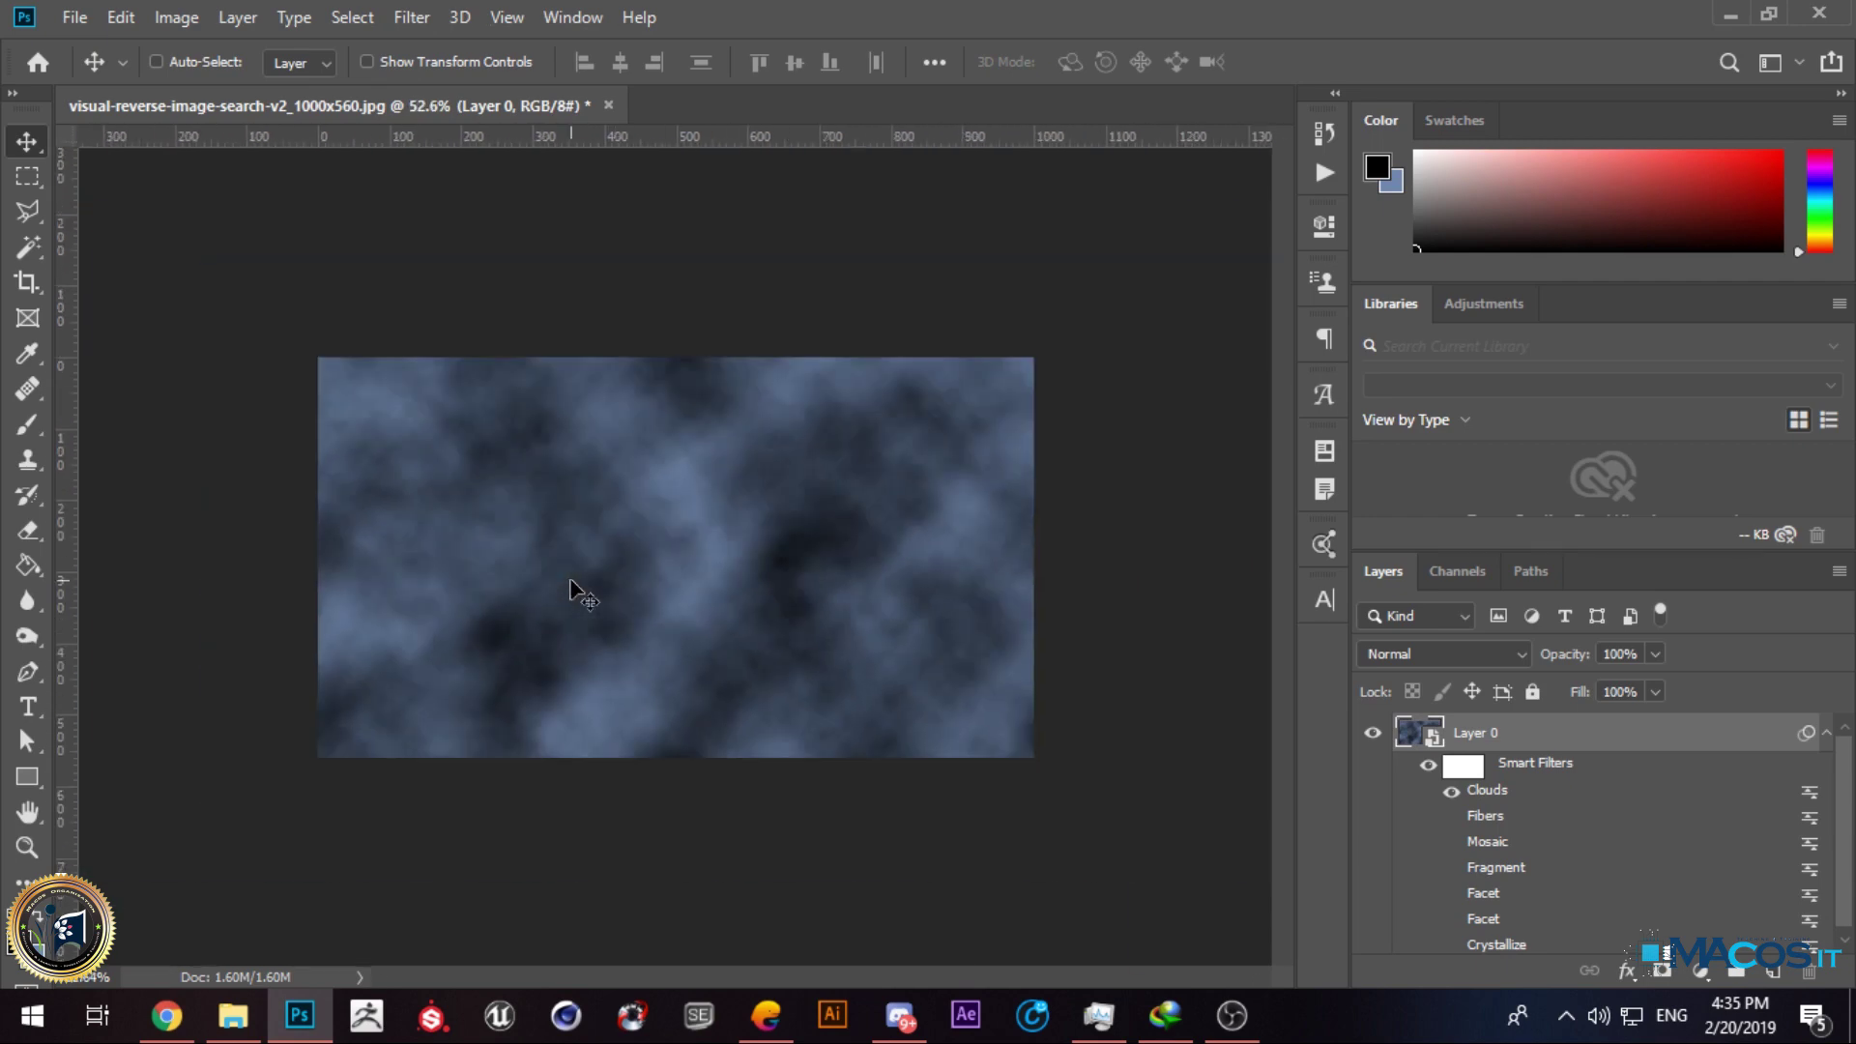
{"action": "scroll", "coordinate": [570, 580], "scroll_direction": "up", "scroll_amount": 2}
{"action": "key", "text": "ctrl+z"}
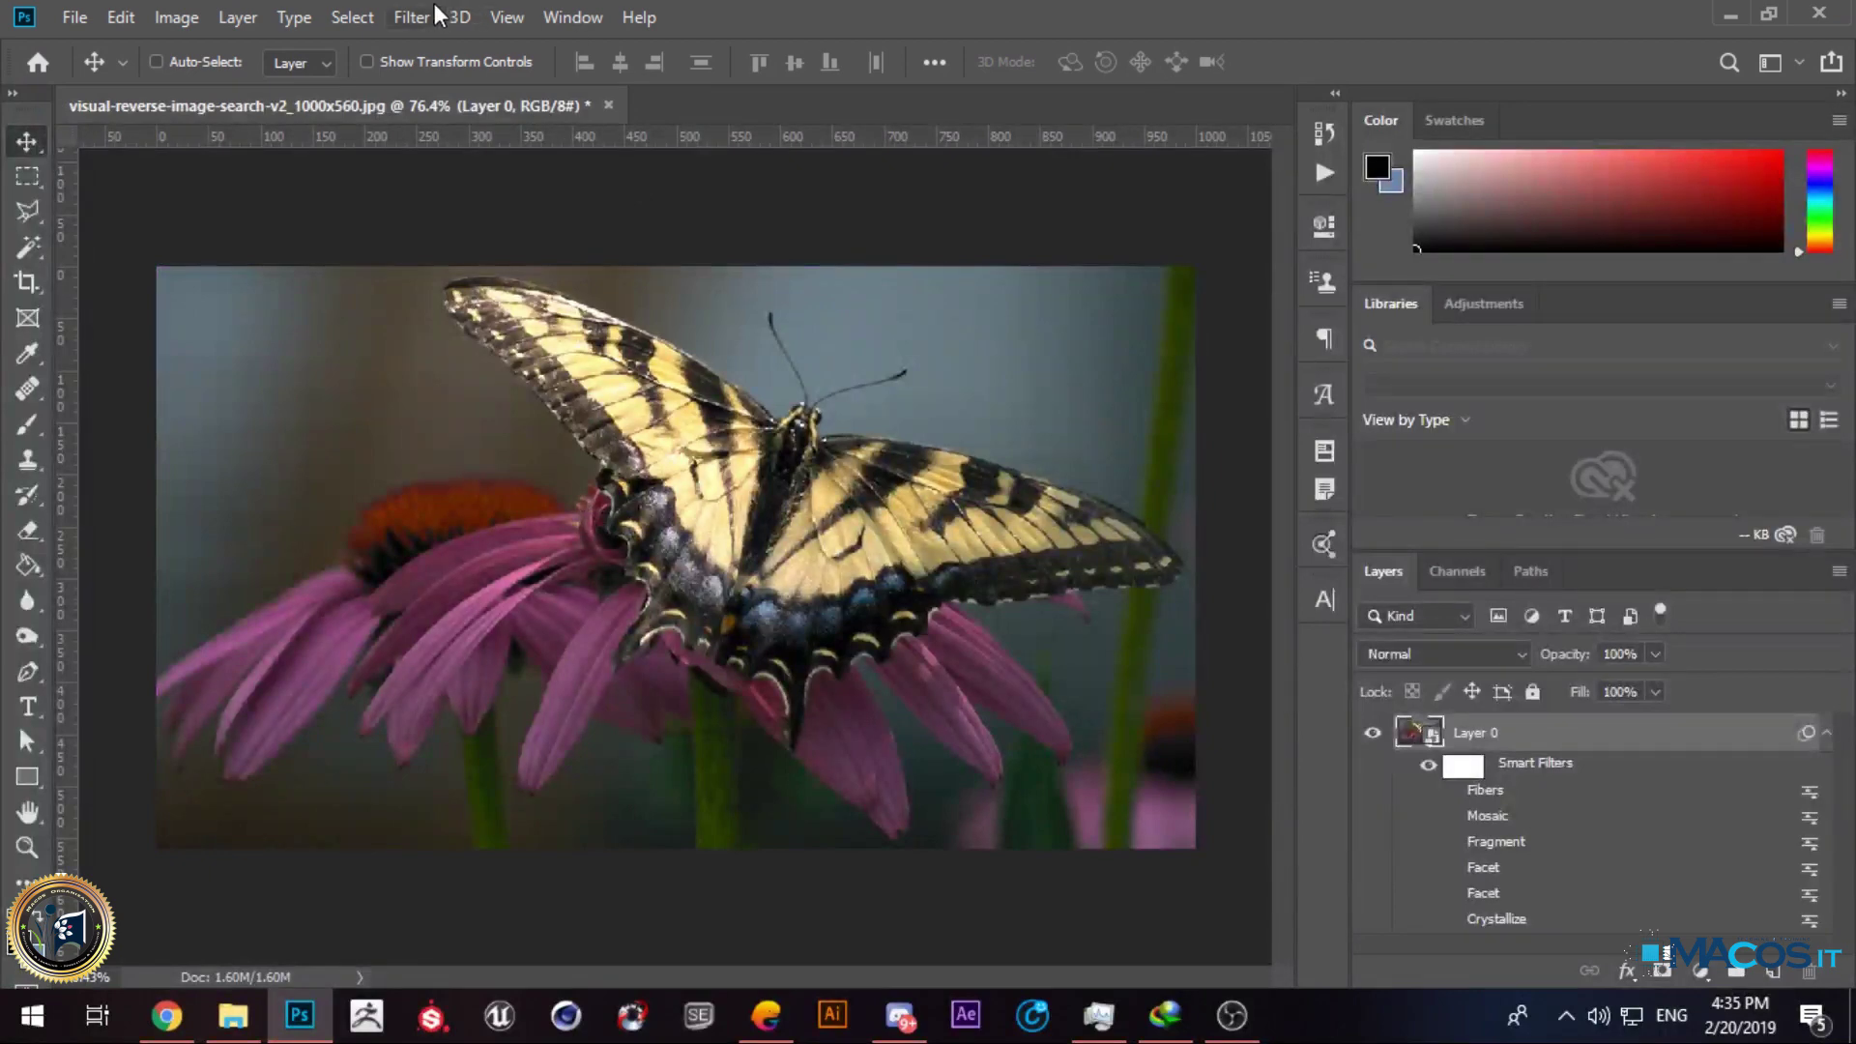
Step: Try the Difference Clouds filter from the Render group on Layer 0 and undo it
{"action": "left_click", "coordinate": [412, 16]}
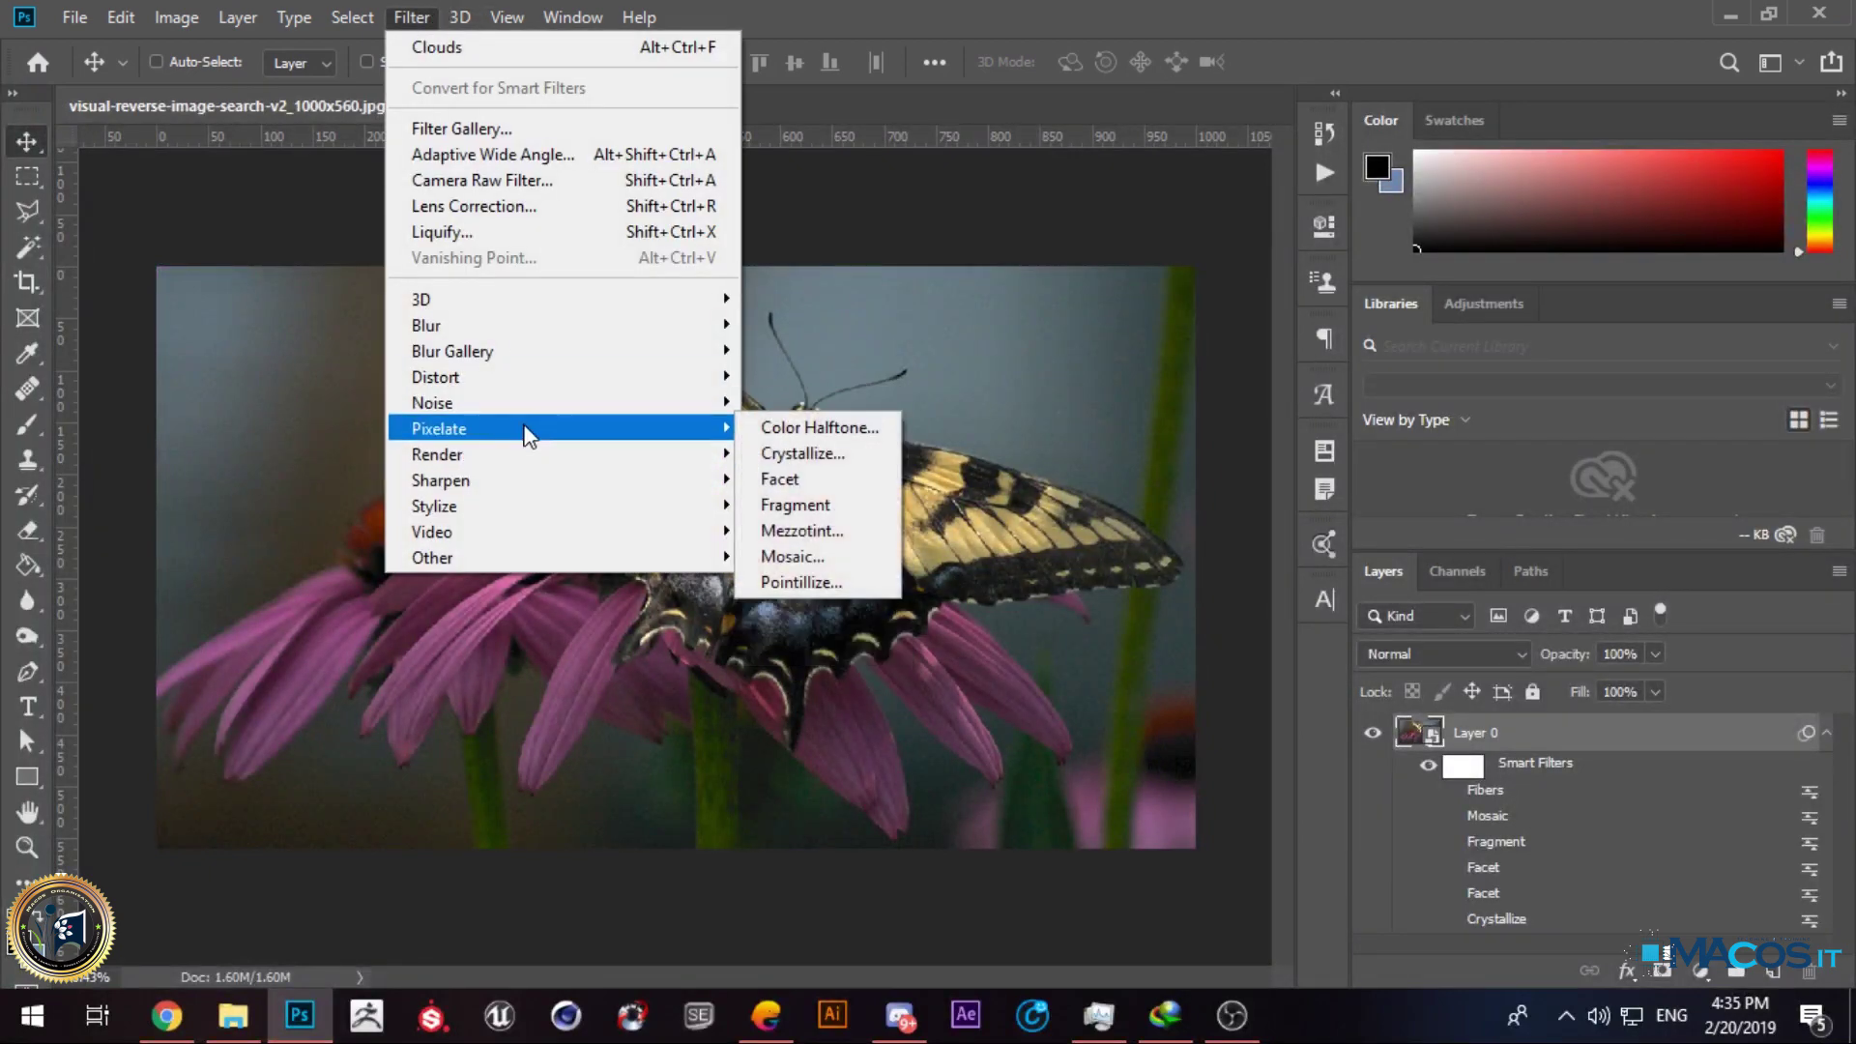
{"action": "mouse_move", "coordinate": [601, 463]}
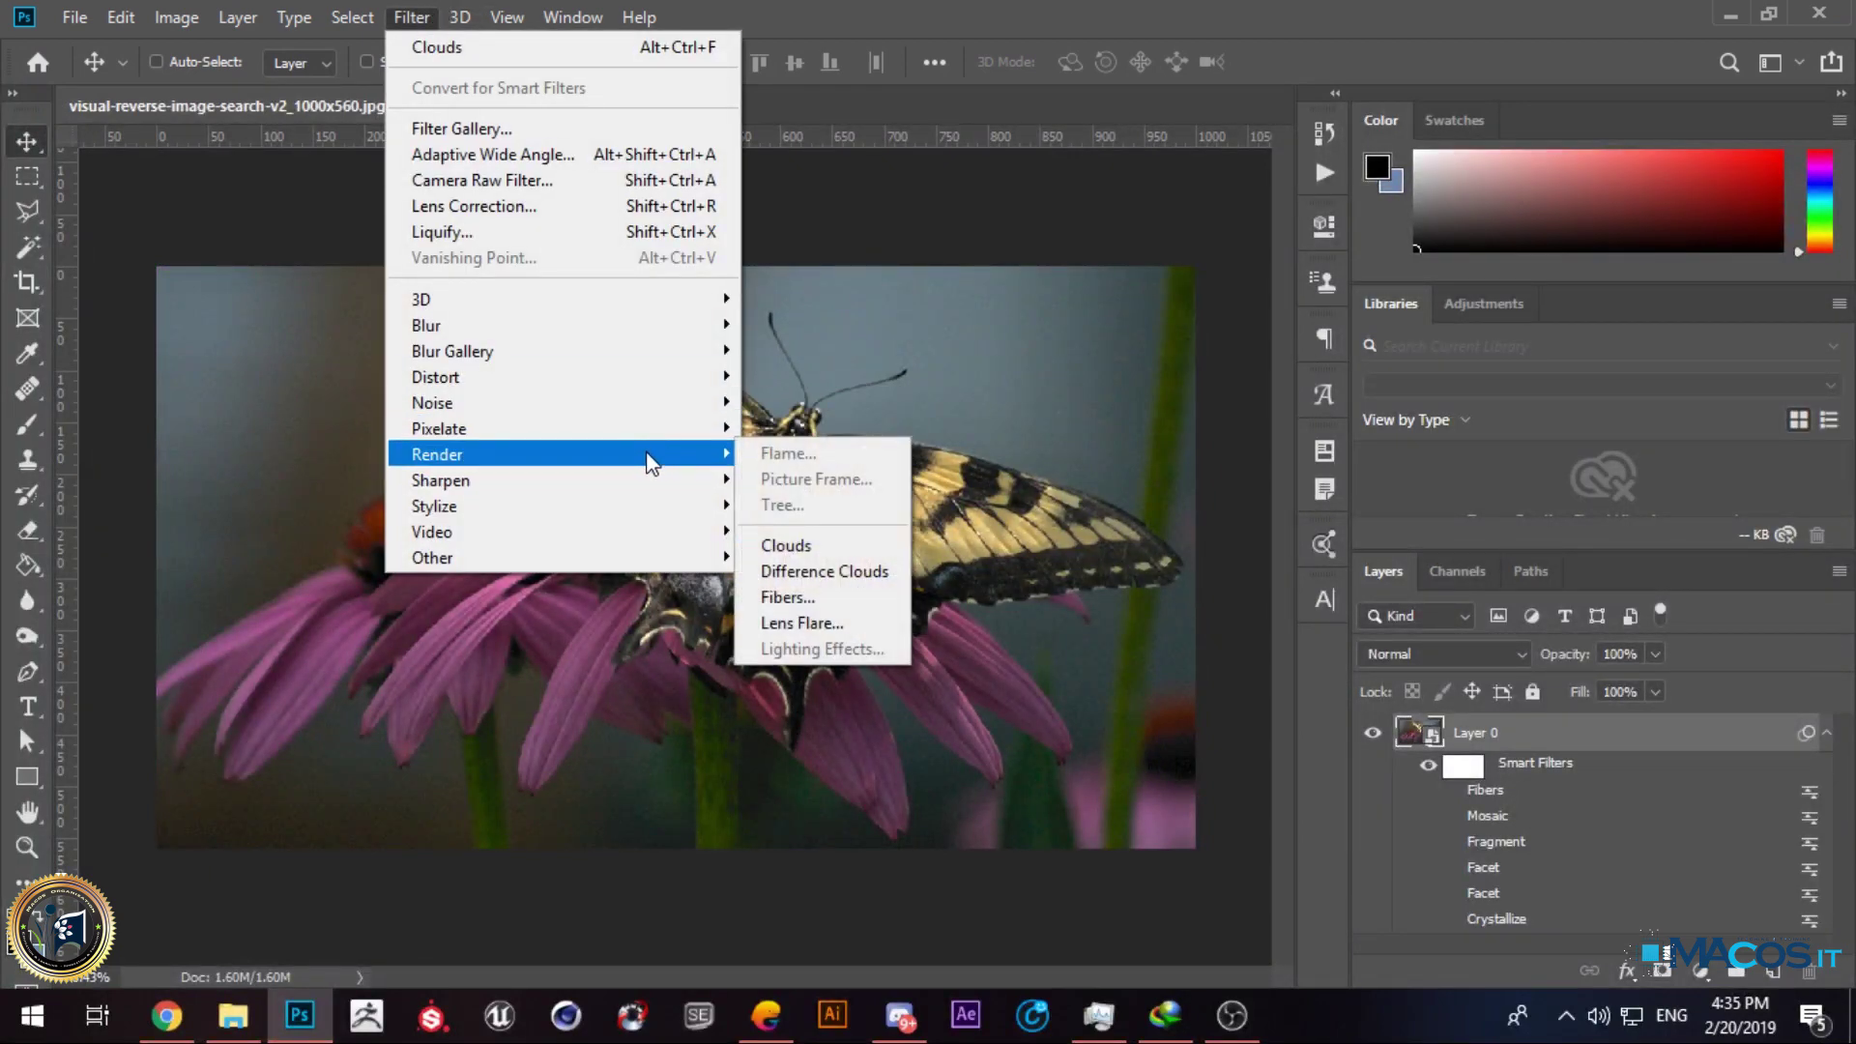
{"action": "left_click", "coordinate": [825, 572]}
{"action": "key", "text": "alt"}
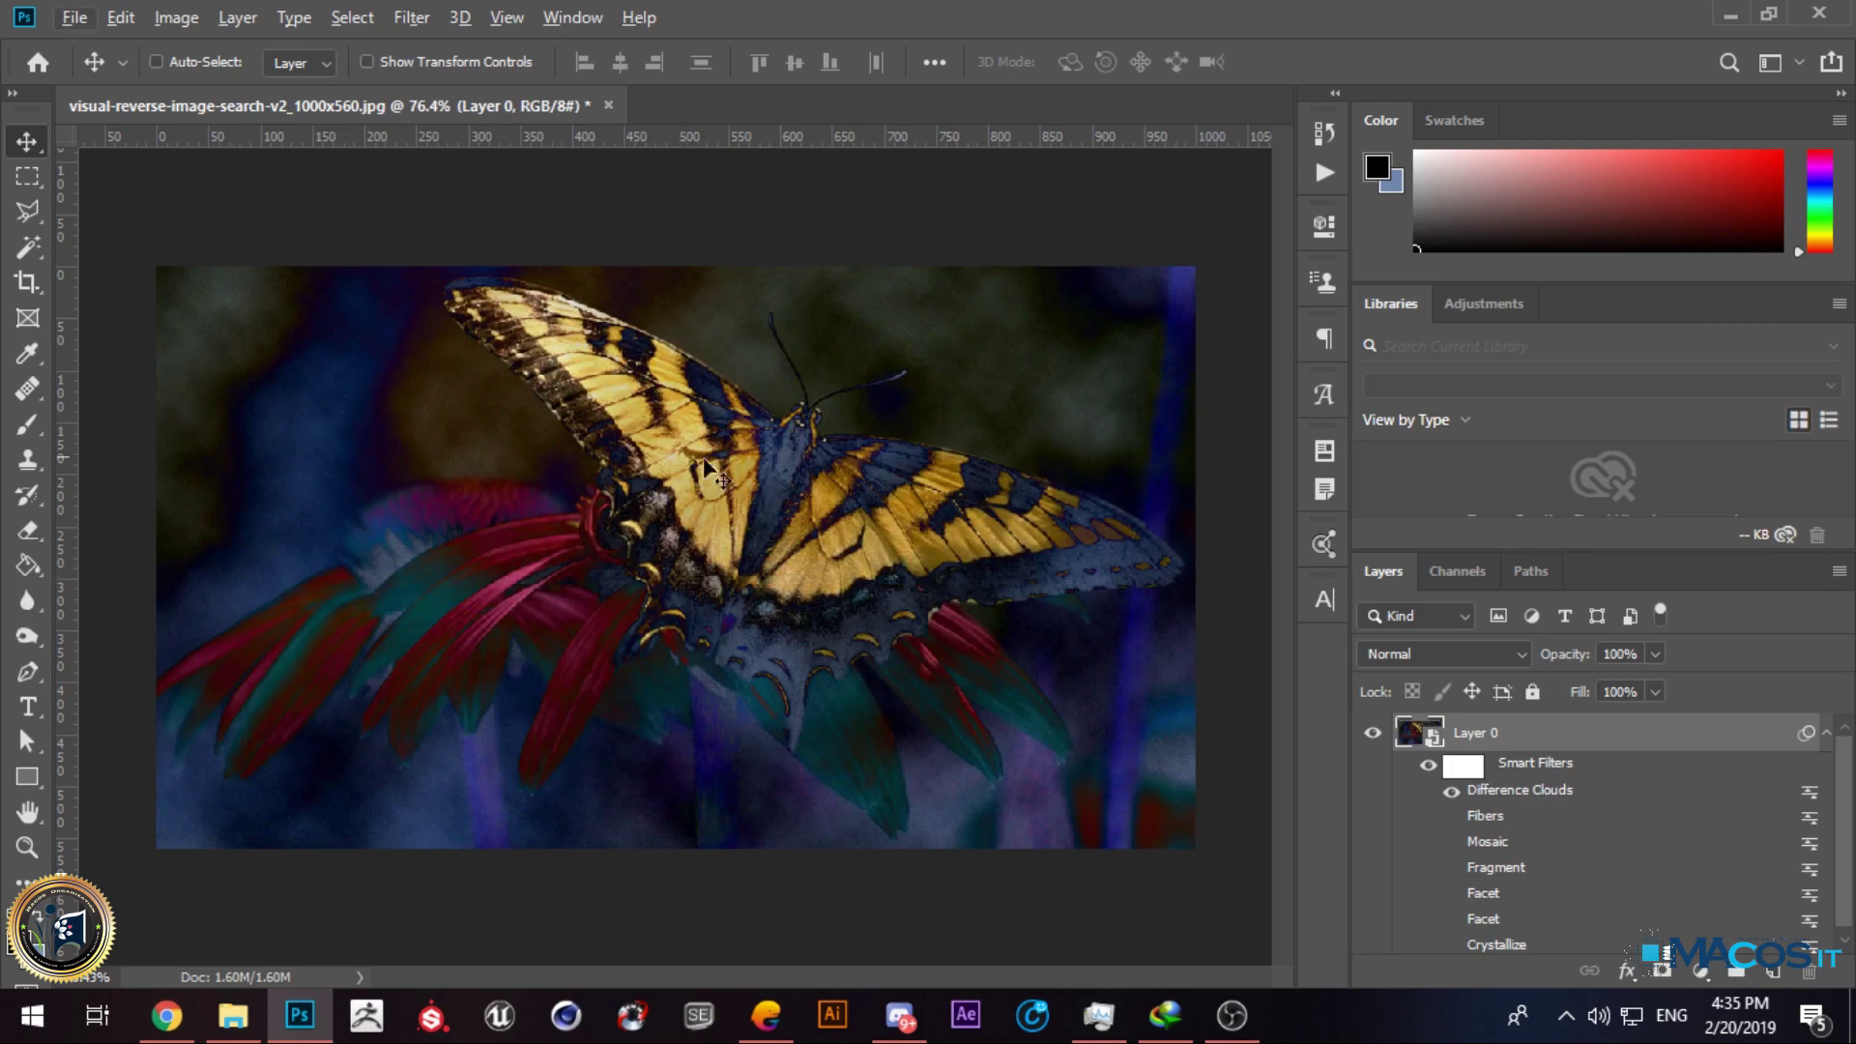
{"action": "key", "text": "ctrl+z"}
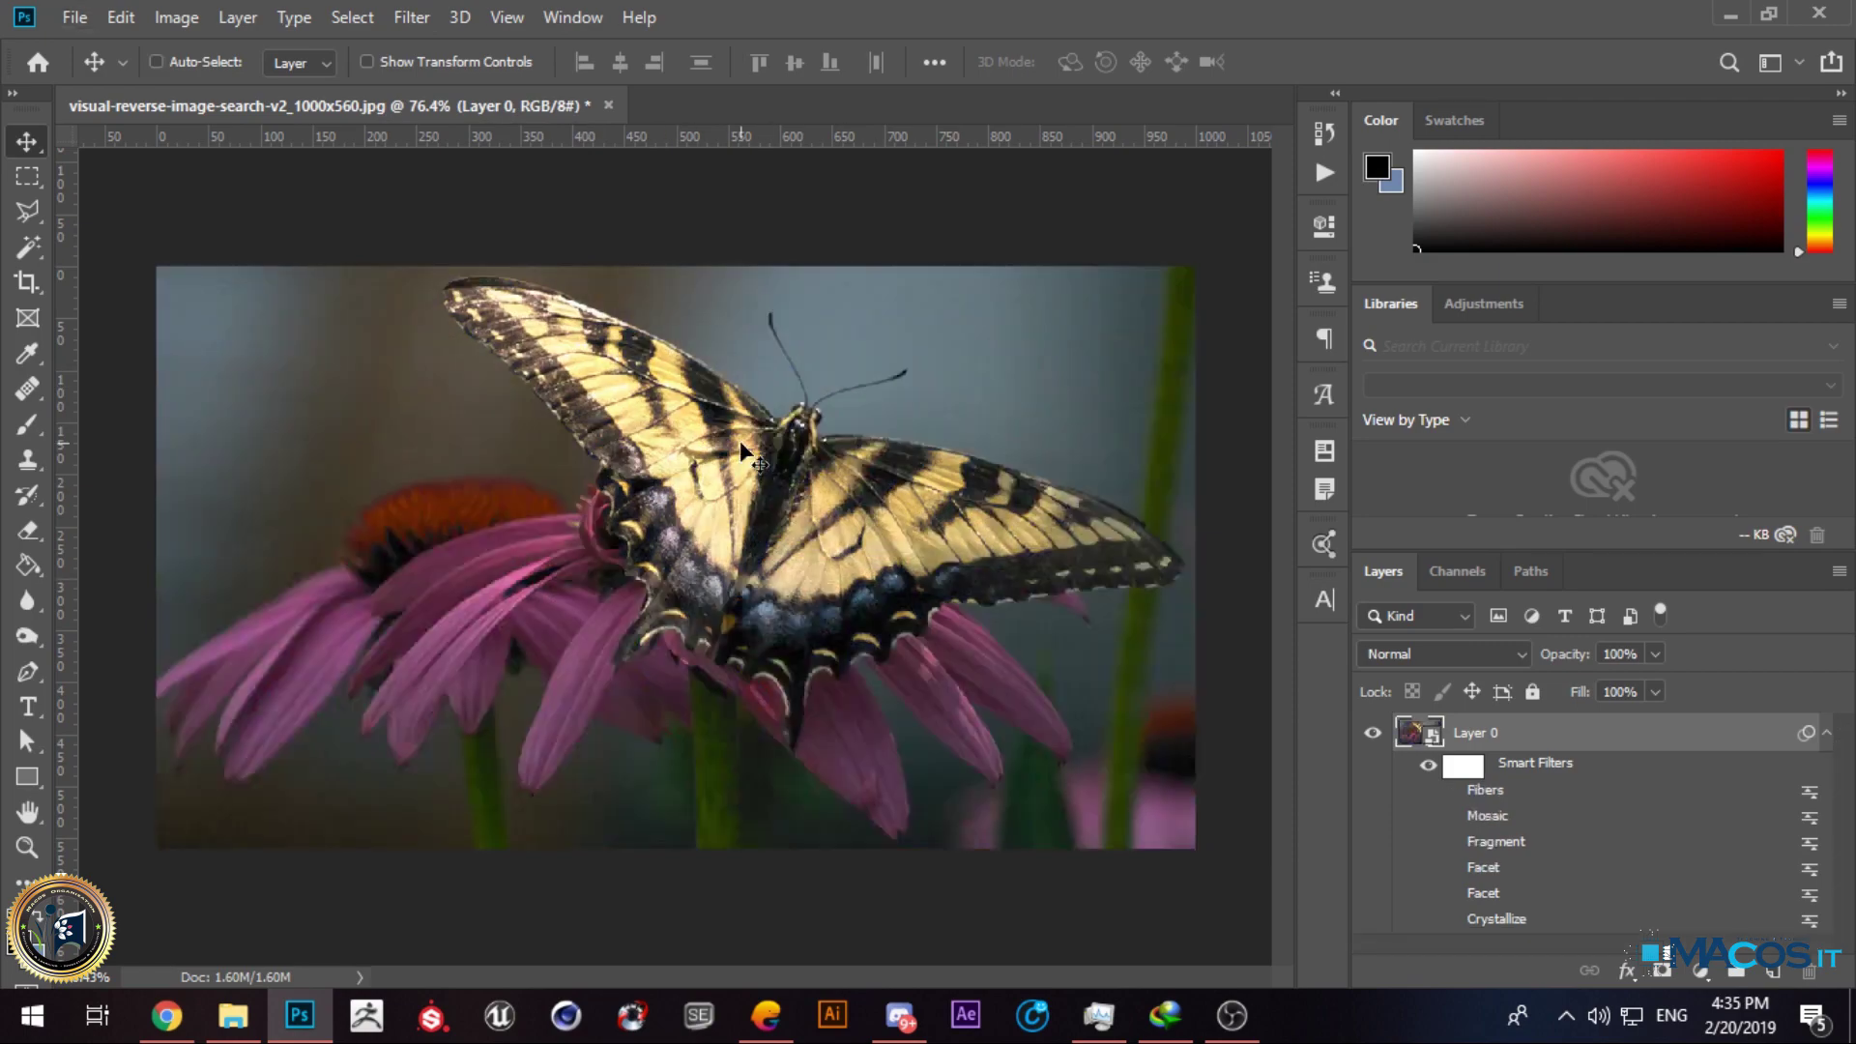
Step: Switch to Chrome, search Google Images for "cloude", and preview the first sky photo
{"action": "key", "text": "alt+Tab"}
{"action": "scroll", "coordinate": [657, 551], "scroll_direction": "up", "scroll_amount": 6}
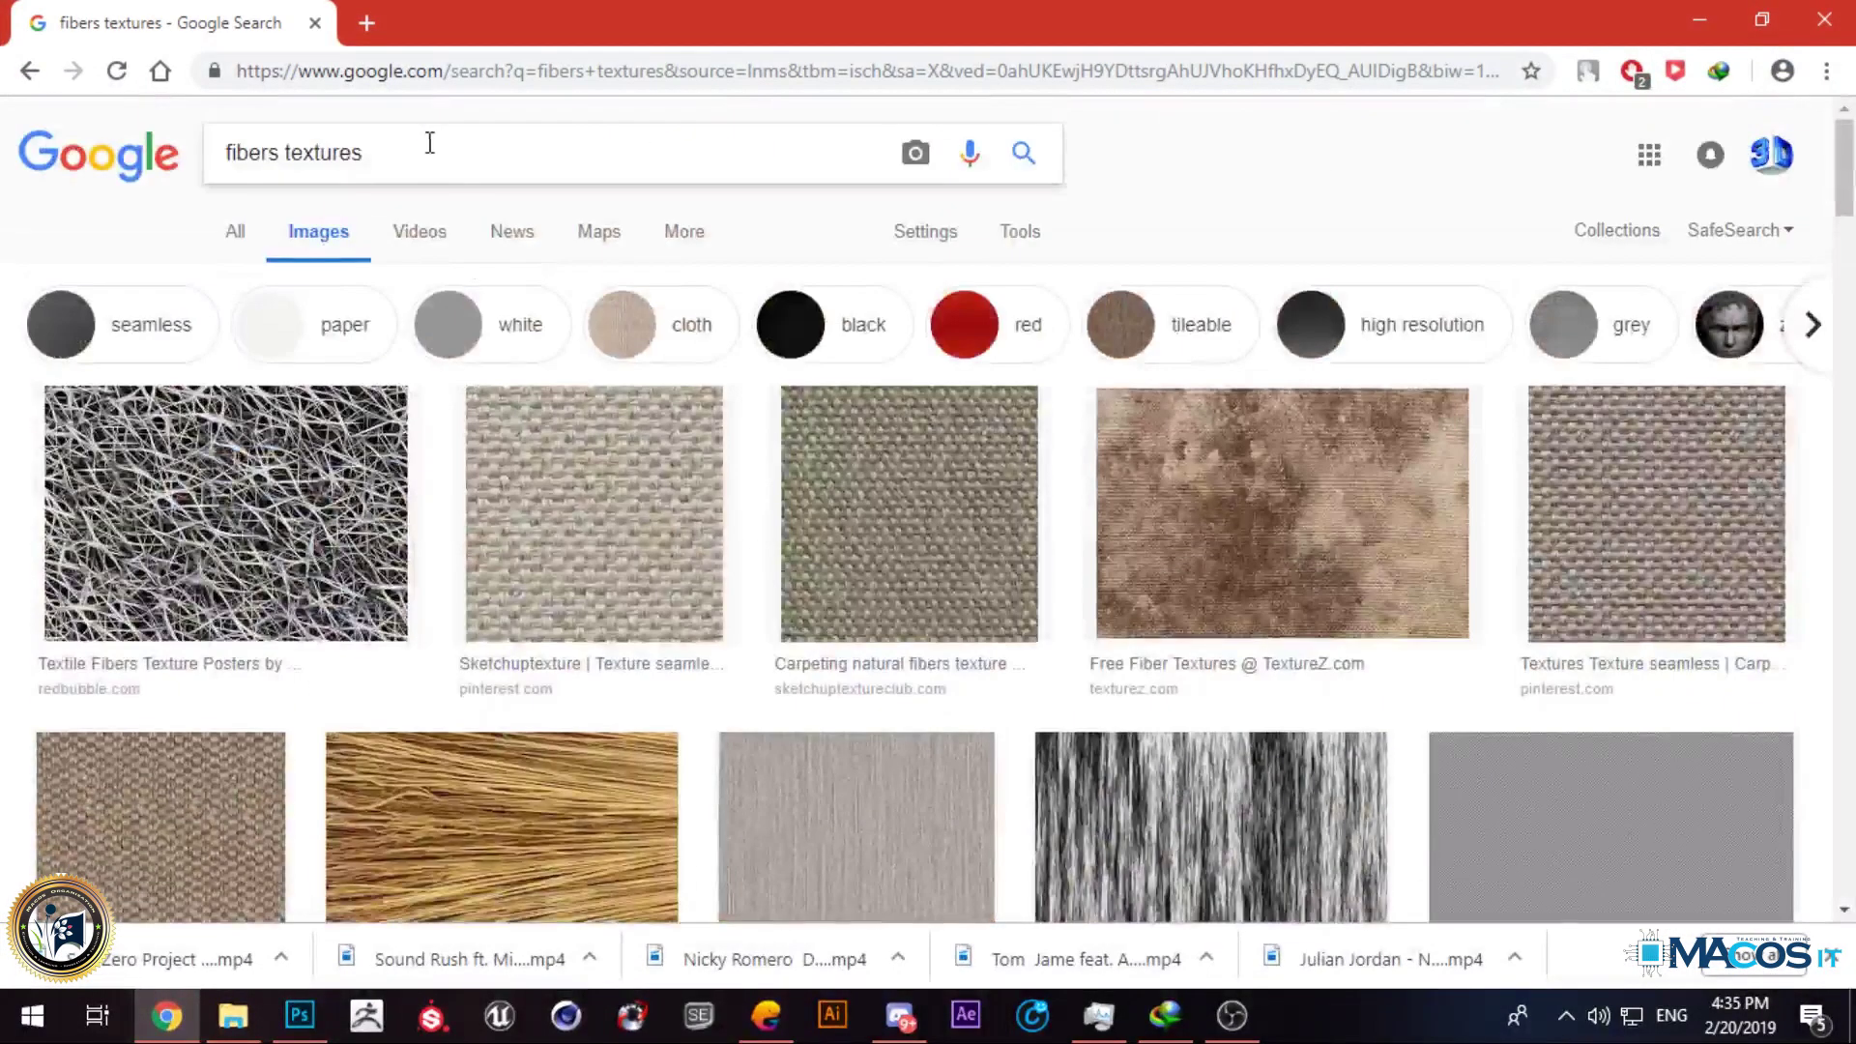
{"action": "triple_click", "coordinate": [426, 142]}
{"action": "left_click", "coordinate": [277, 155]}
{"action": "key", "text": "ctrl+a"}
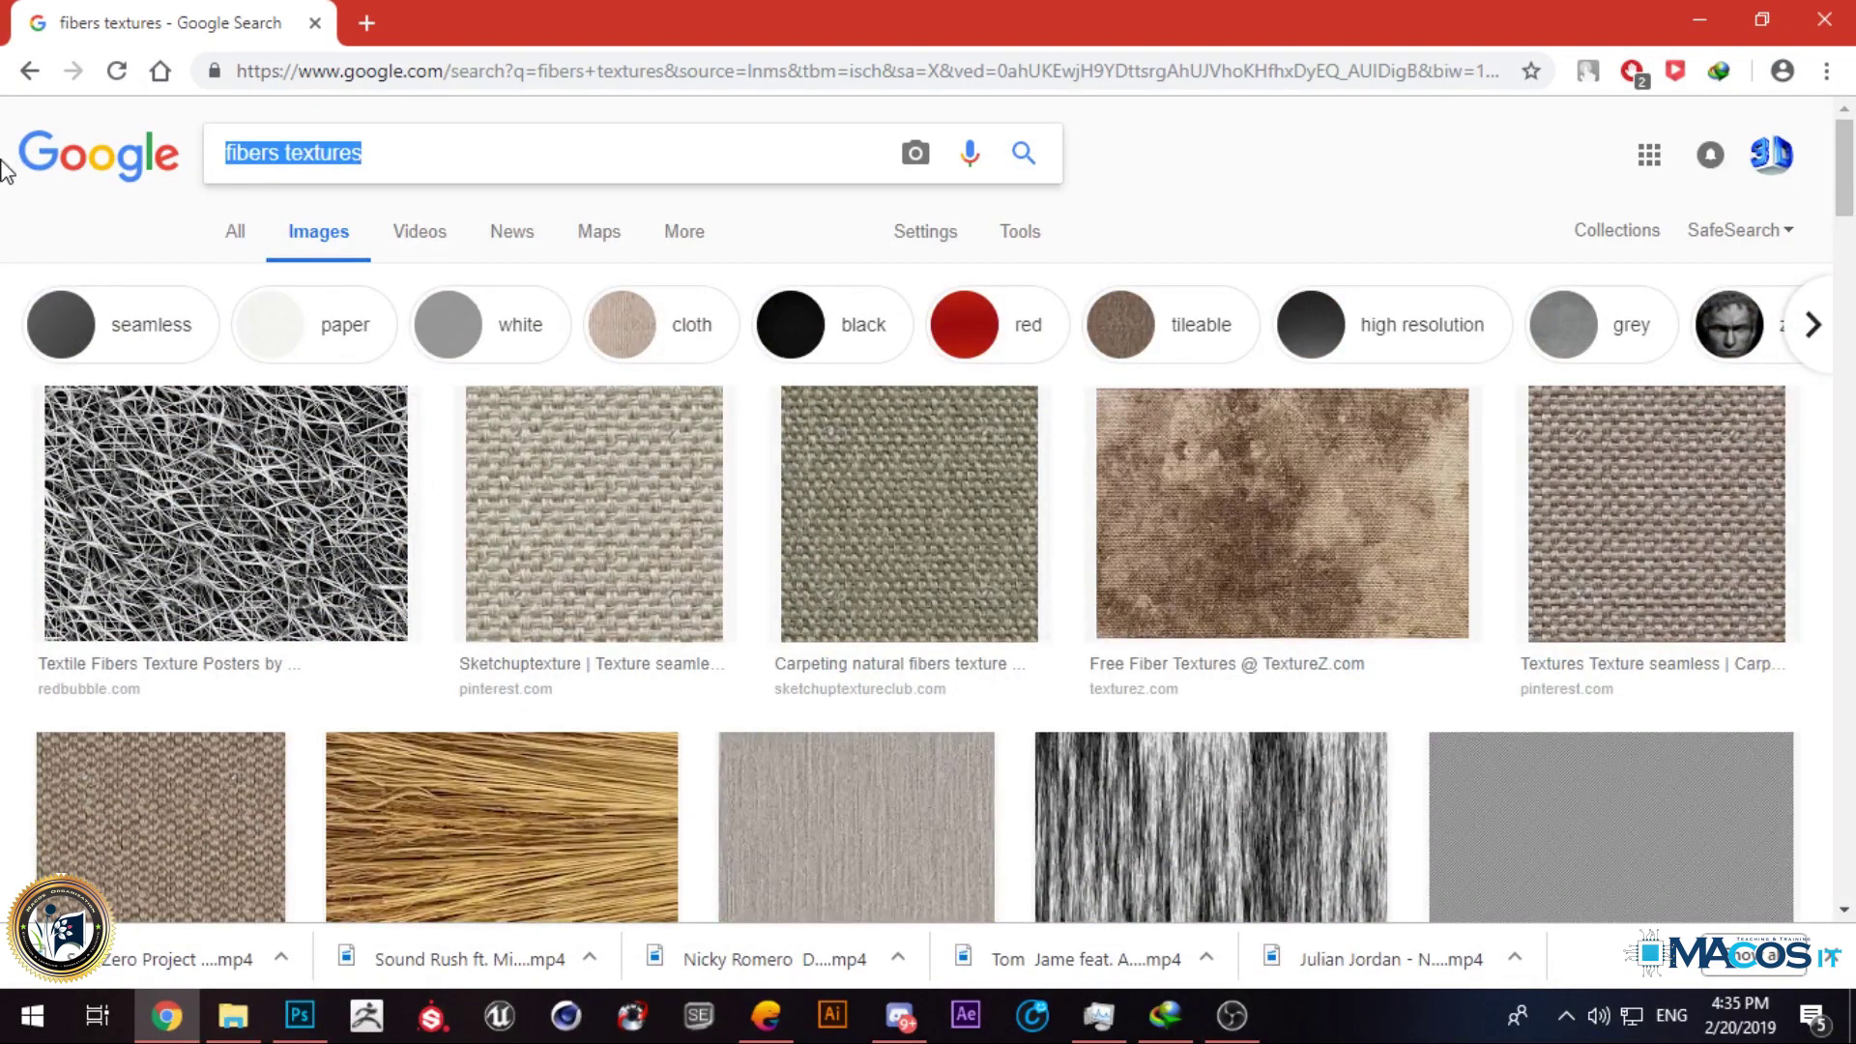
{"action": "type", "text": "cloude"}
{"action": "key", "text": "Return"}
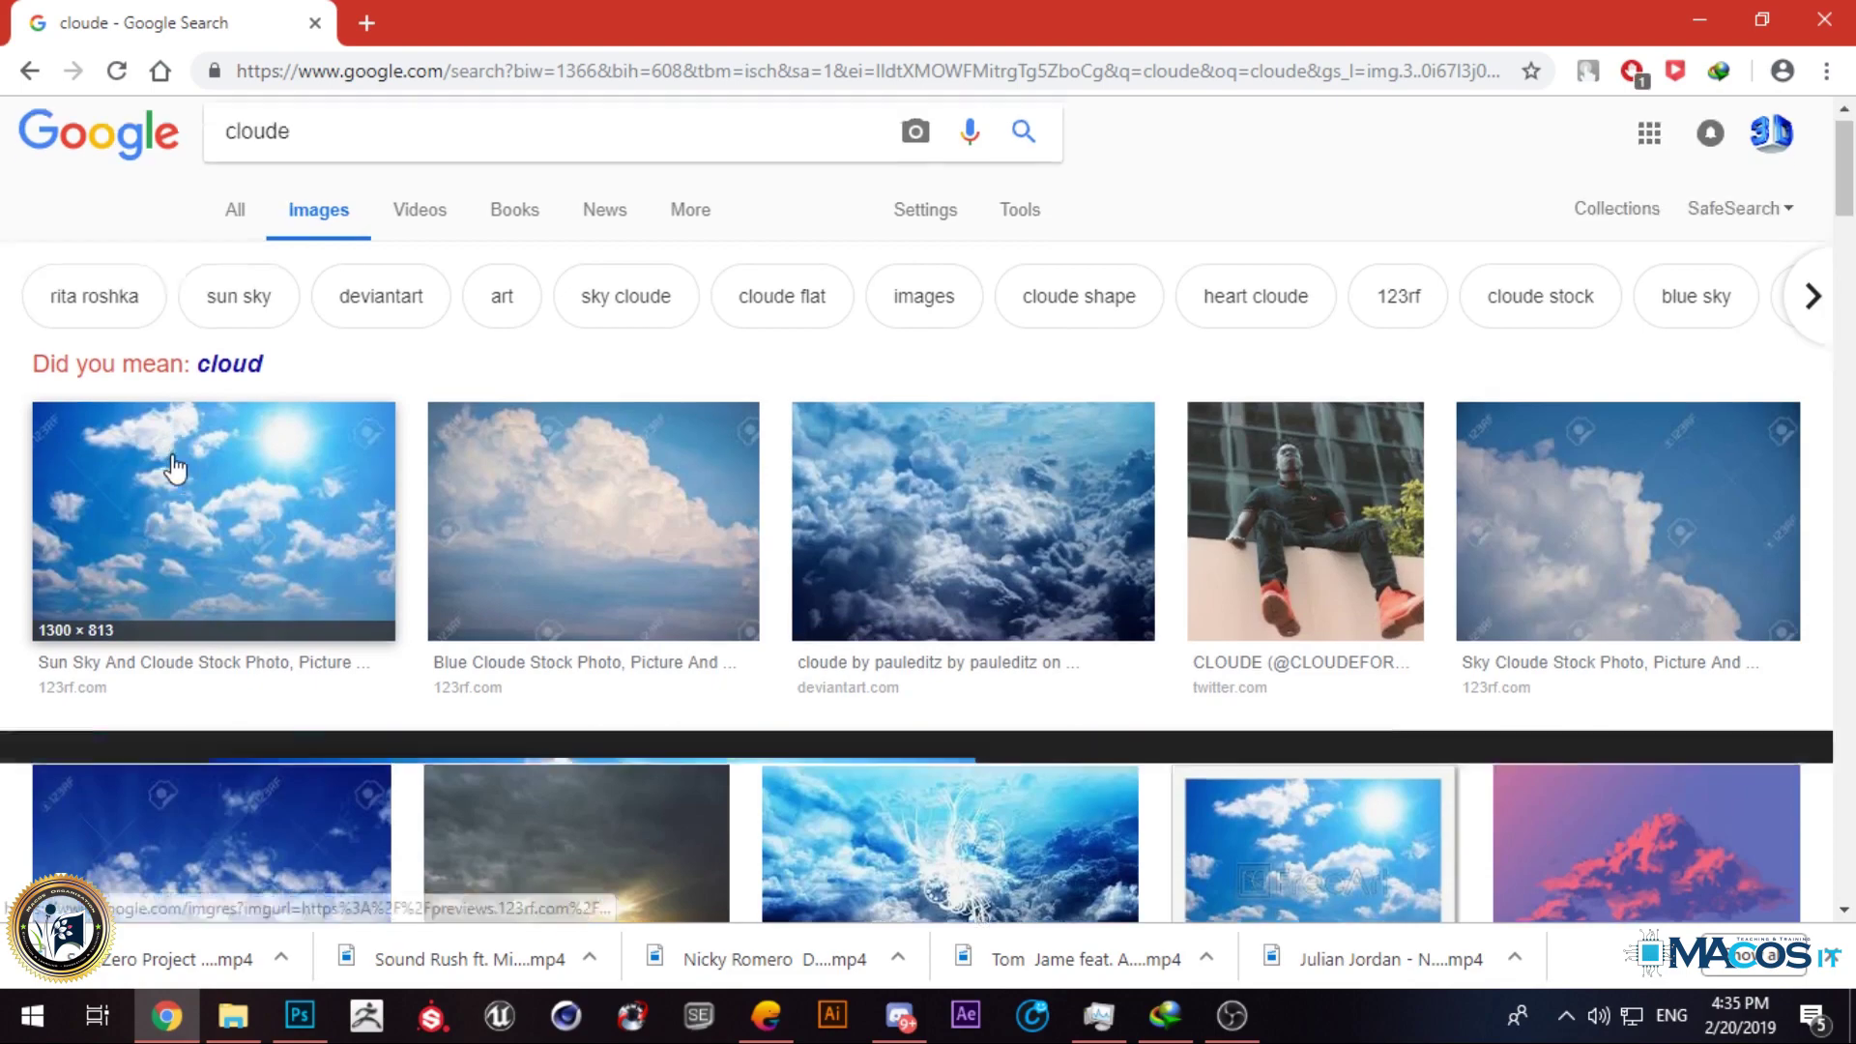
{"action": "left_click", "coordinate": [212, 542]}
{"action": "scroll", "coordinate": [549, 623], "scroll_direction": "down", "scroll_amount": 3}
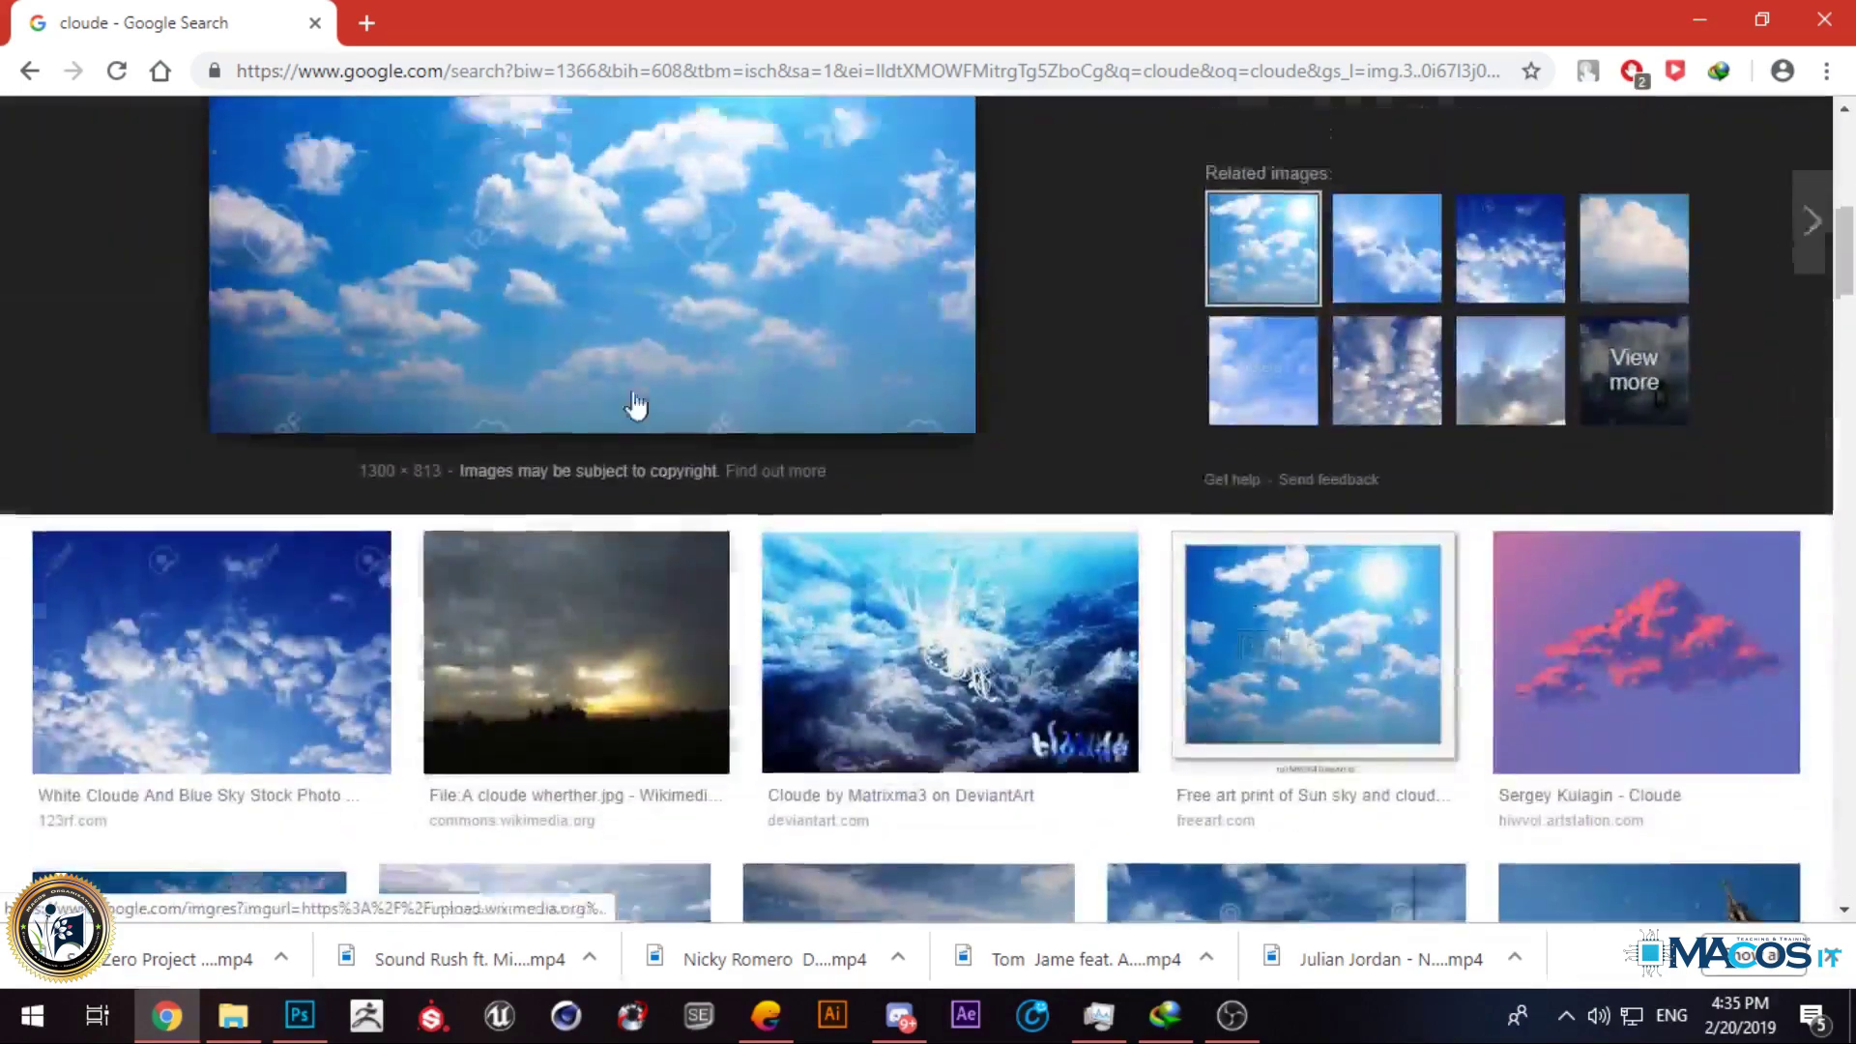
{"action": "scroll", "coordinate": [635, 404], "scroll_direction": "up", "scroll_amount": 5}
Step: Correct the image search to the suggested "cloud" and extend it to "cloud free"
{"action": "left_click", "coordinate": [451, 145]}
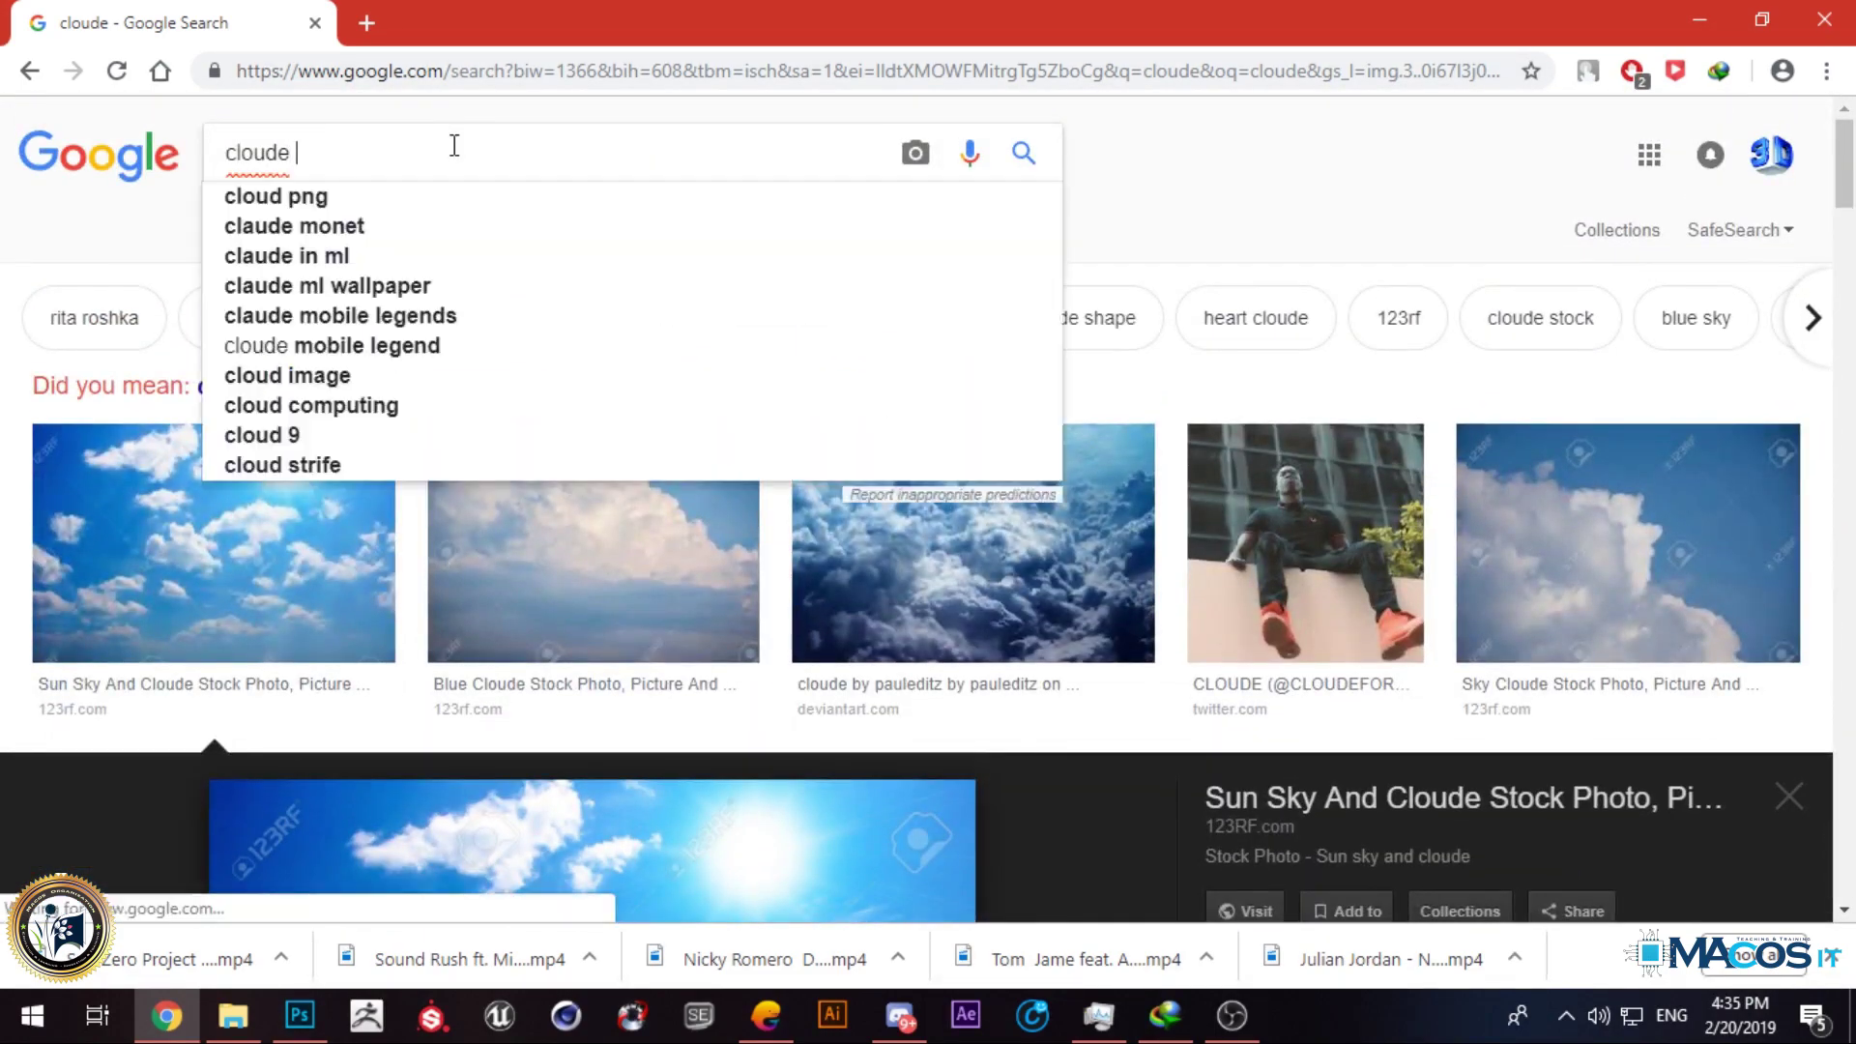
{"action": "left_click", "coordinate": [148, 288]}
{"action": "left_click", "coordinate": [271, 388]}
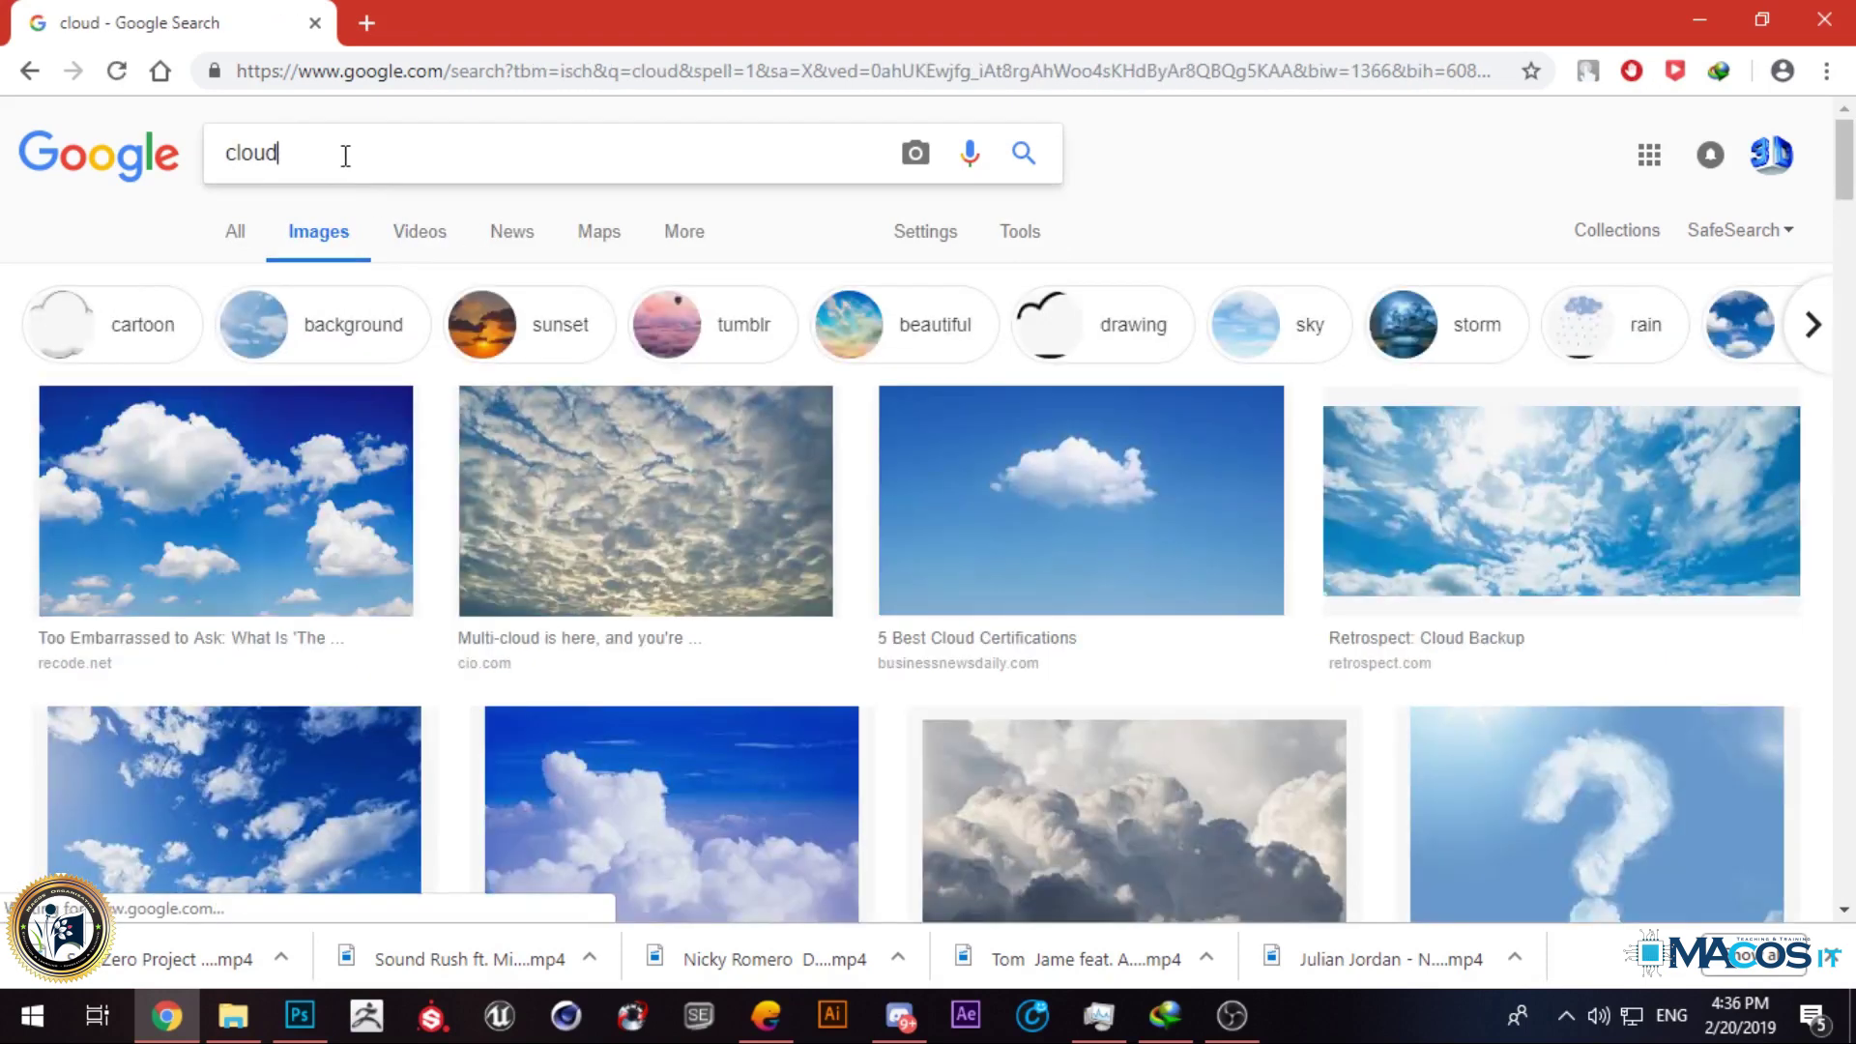
{"action": "left_click", "coordinate": [345, 156]}
{"action": "type", "text": "free"}
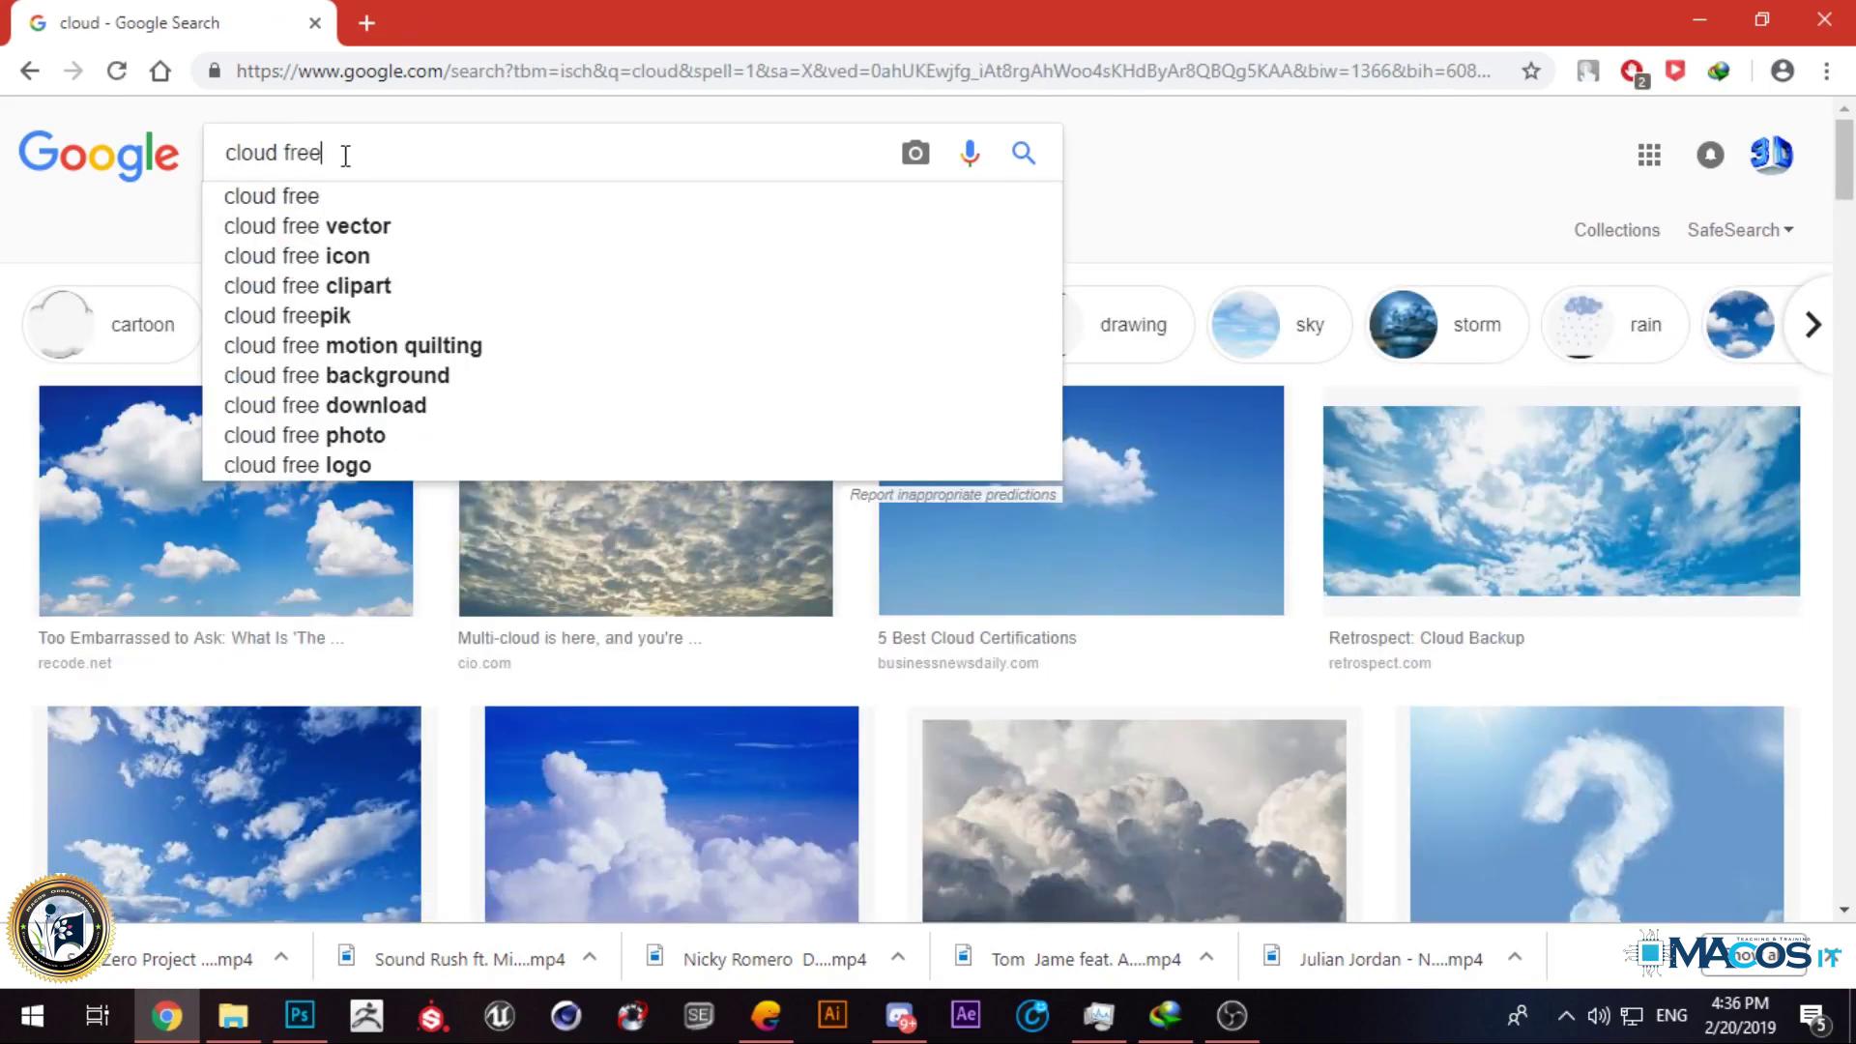
{"action": "key", "text": "Return"}
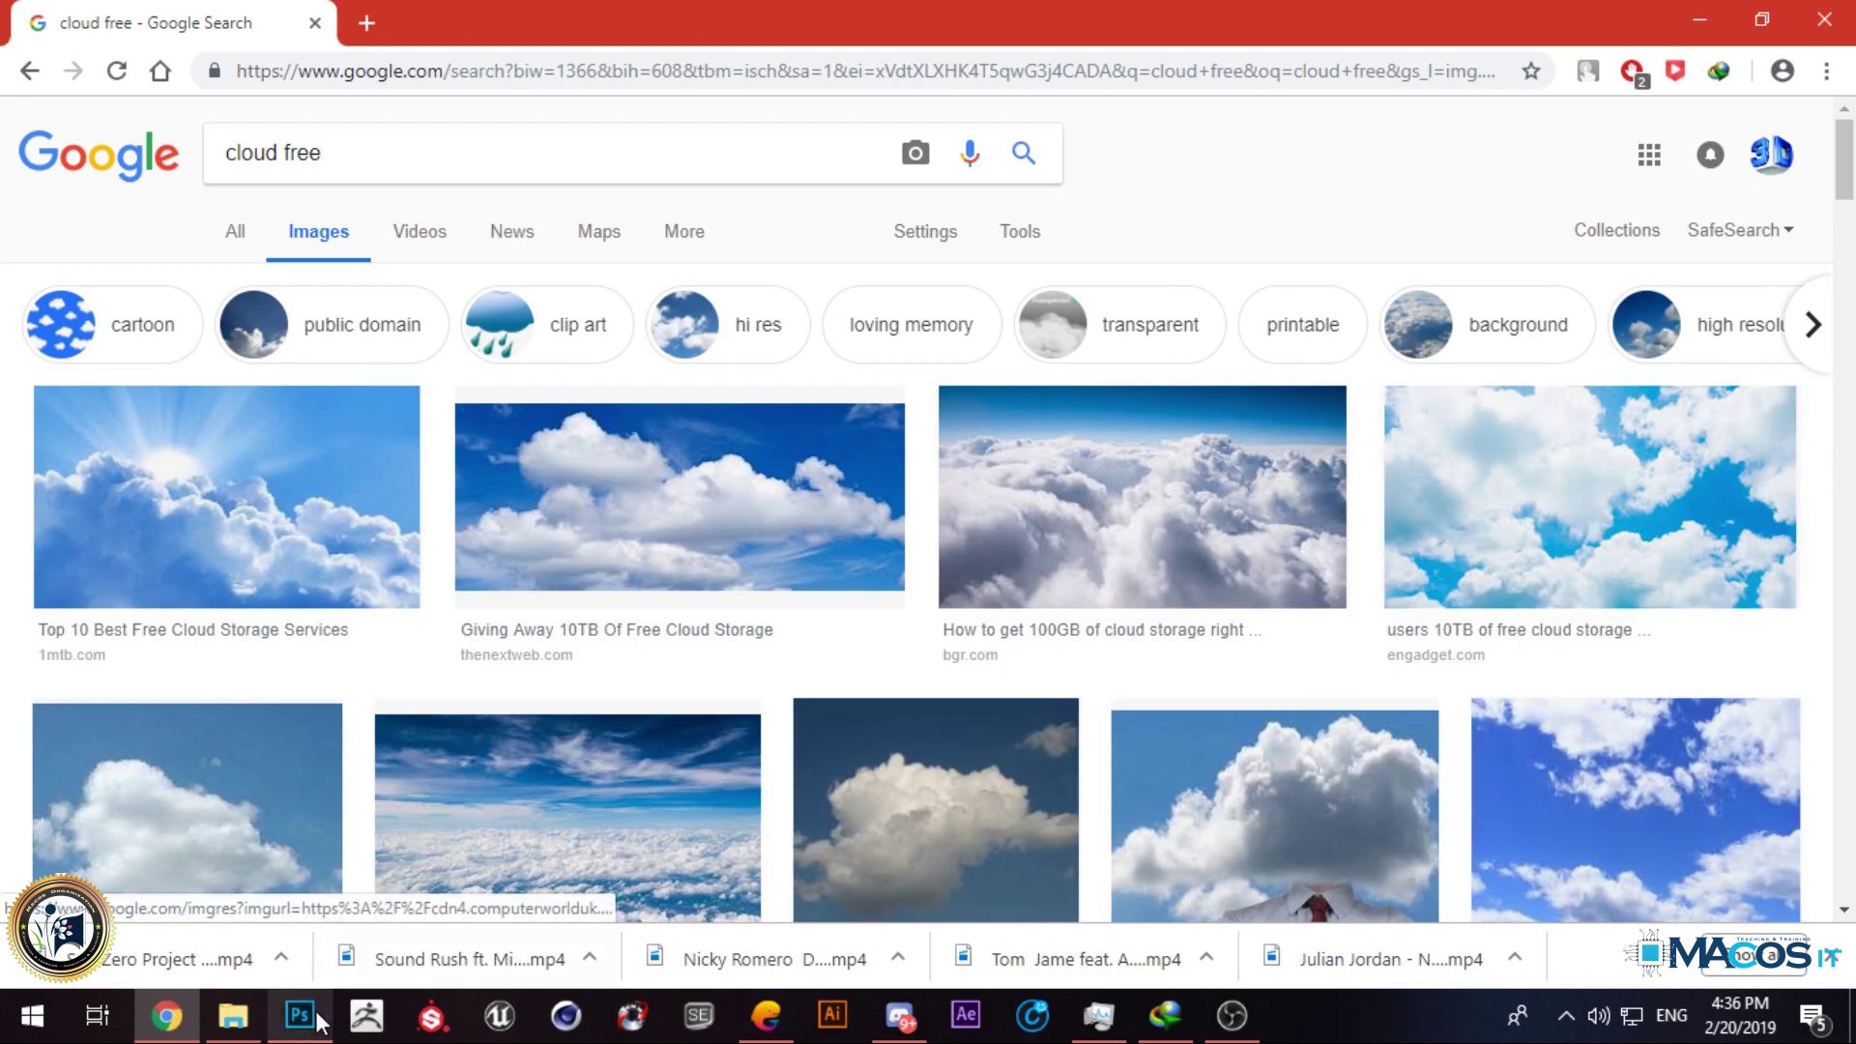
Step: Refine the image search to "cloud free black" and browse the dark cloud pictures
{"action": "left_click", "coordinate": [172, 1021]}
{"action": "left_click", "coordinate": [172, 1021]}
{"action": "left_click", "coordinate": [377, 169]}
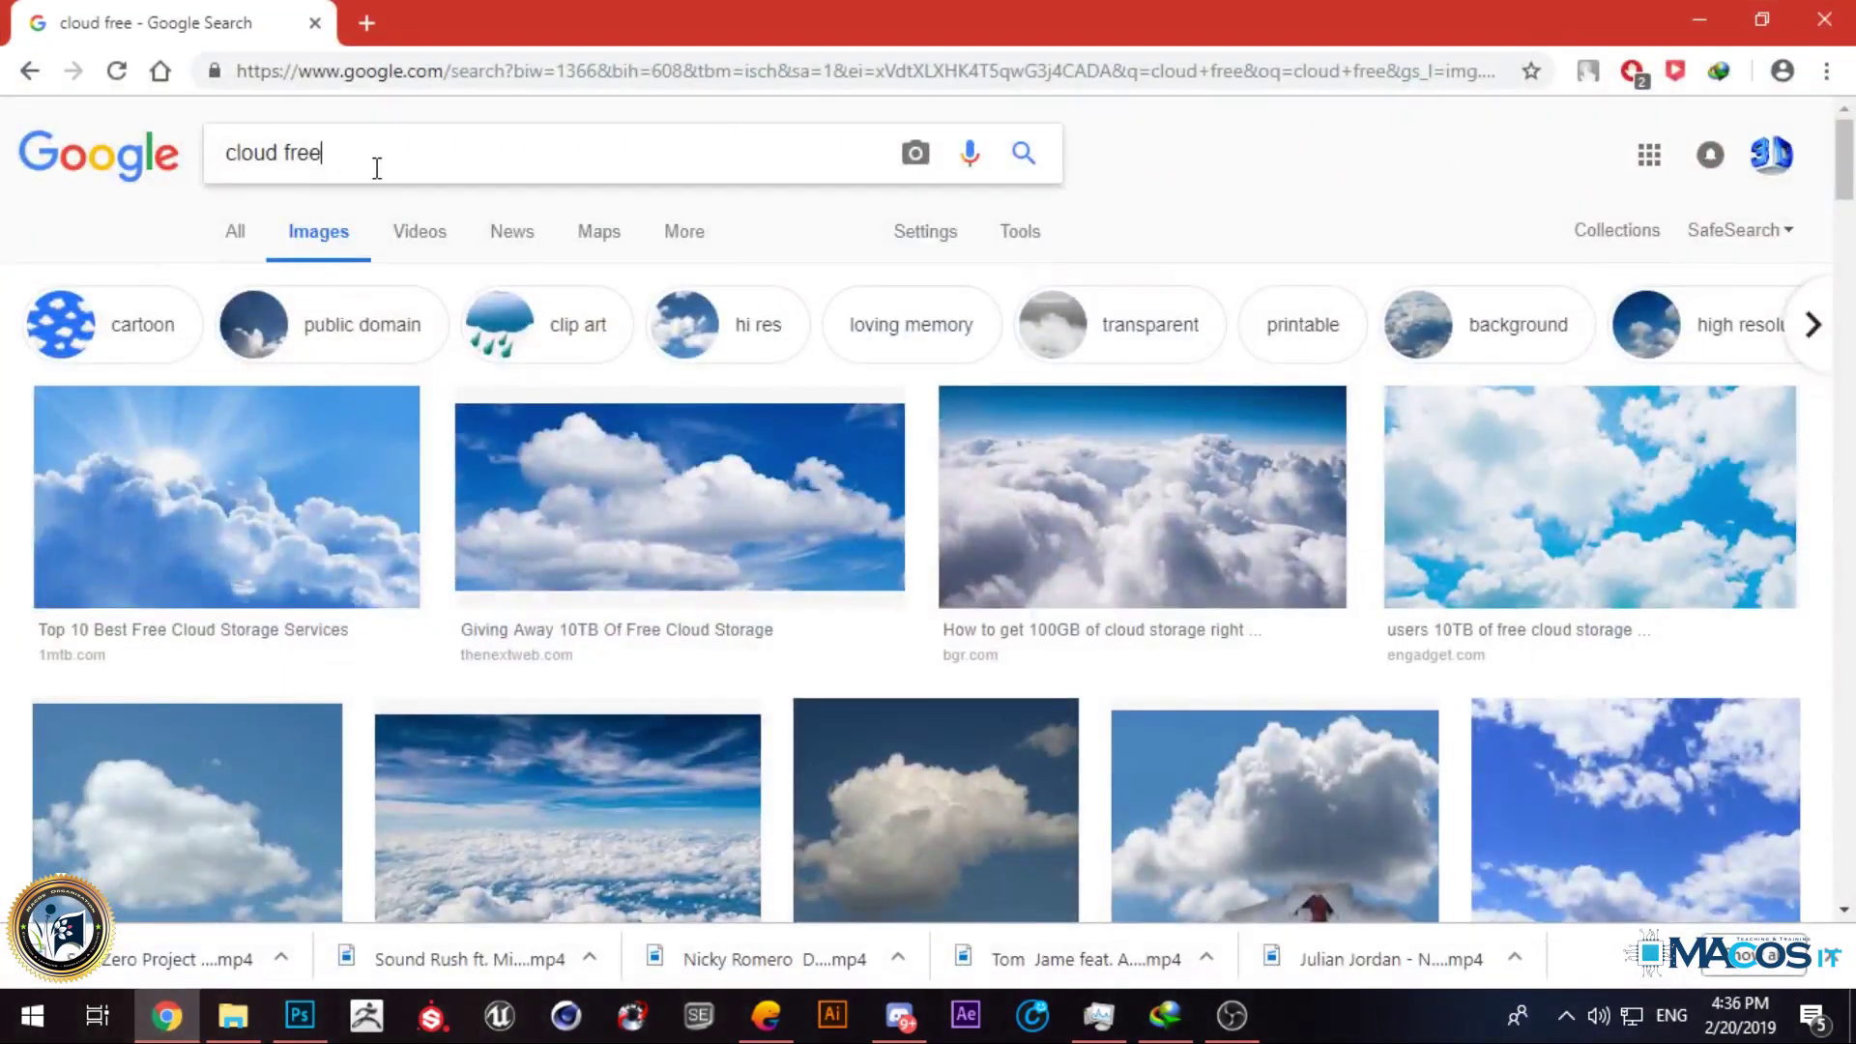
{"action": "type", "text": "black"}
{"action": "key", "text": "Return"}
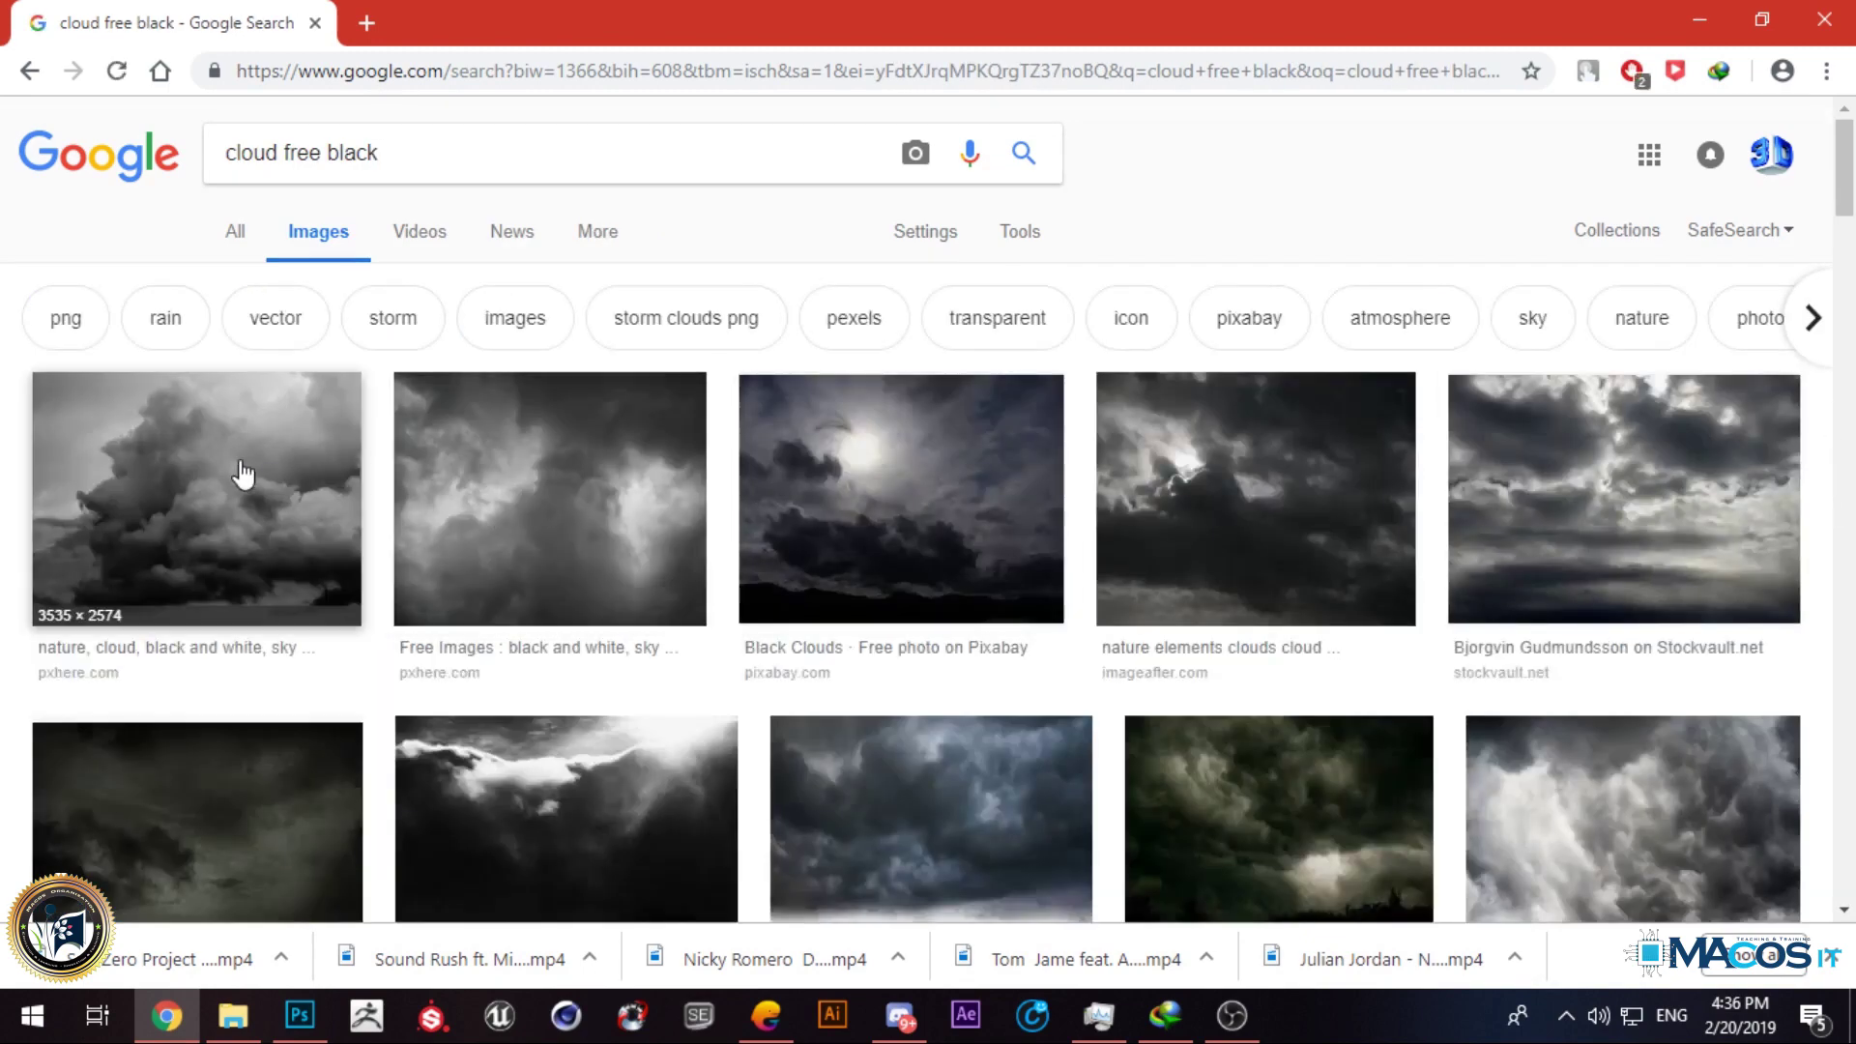
{"action": "scroll", "coordinate": [1474, 473], "scroll_direction": "down", "scroll_amount": 3}
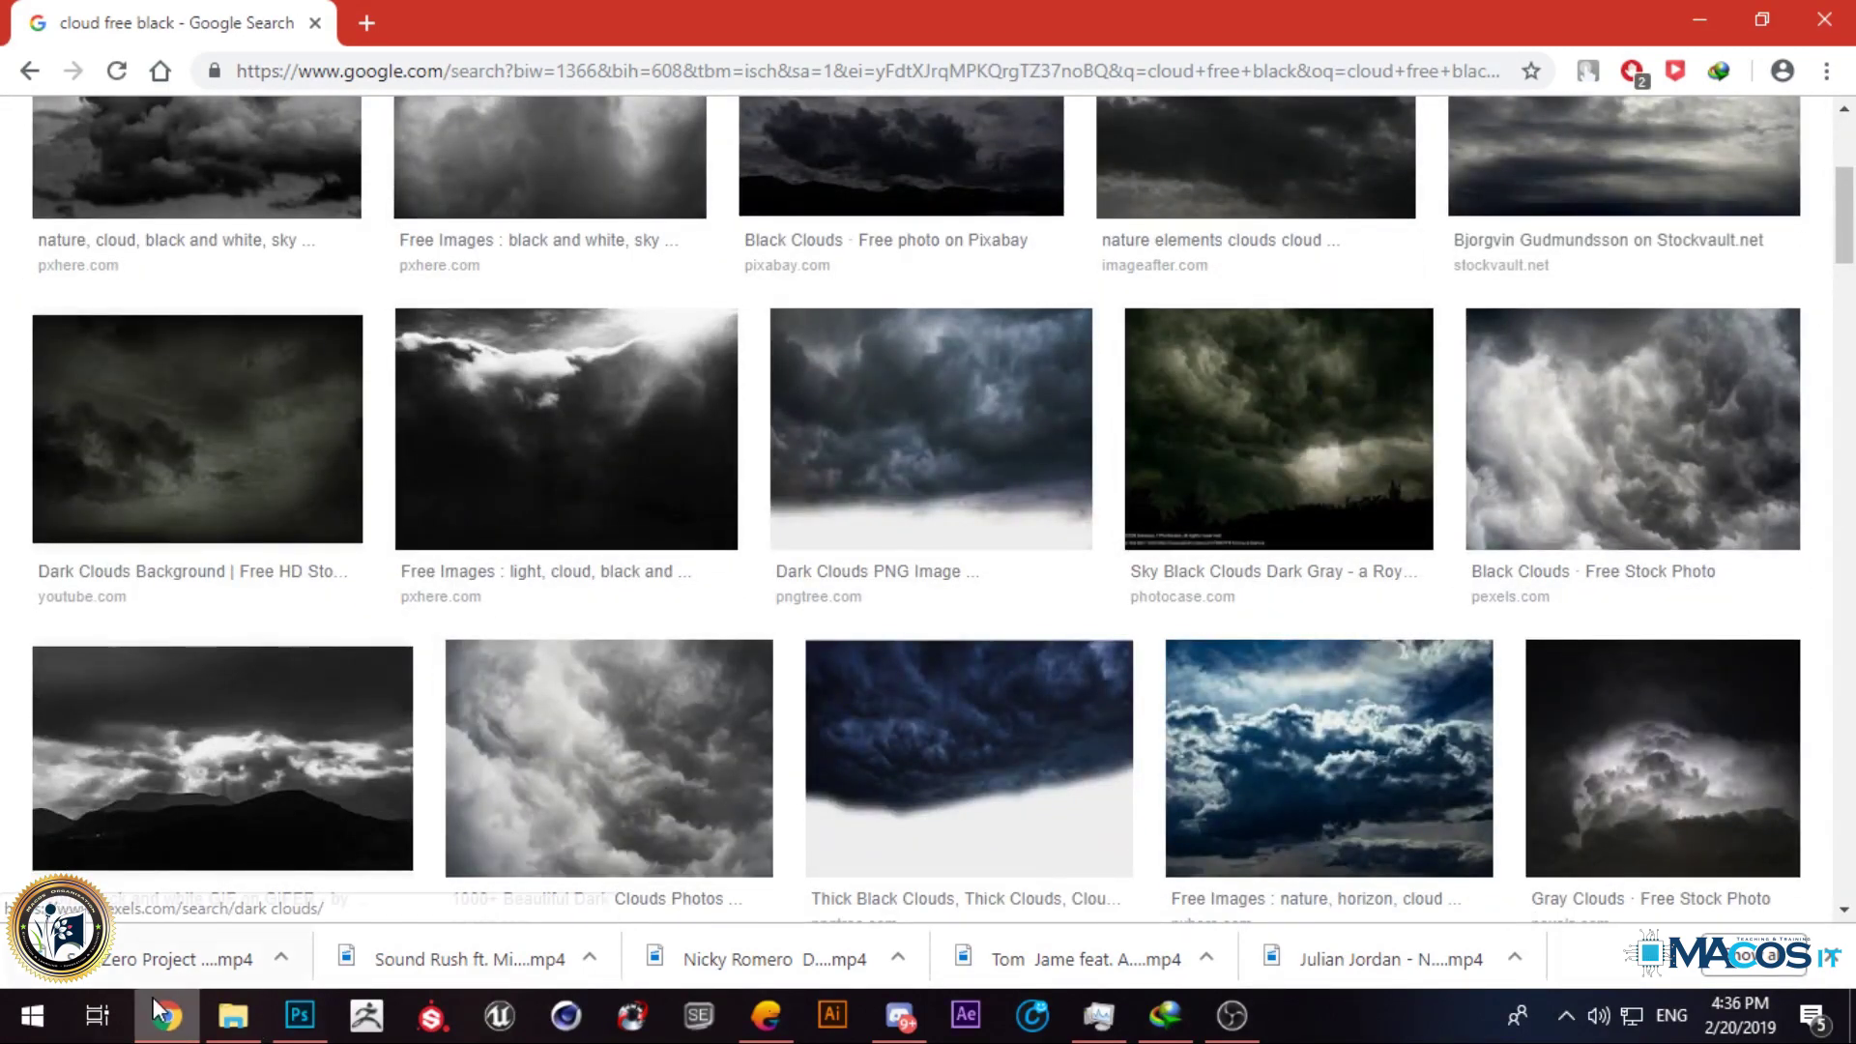
Step: Switch to Photoshop and set up a Lens Flare on Layer 0, centred above the orange flower head with 73% brightness
{"action": "left_click", "coordinate": [170, 1017]}
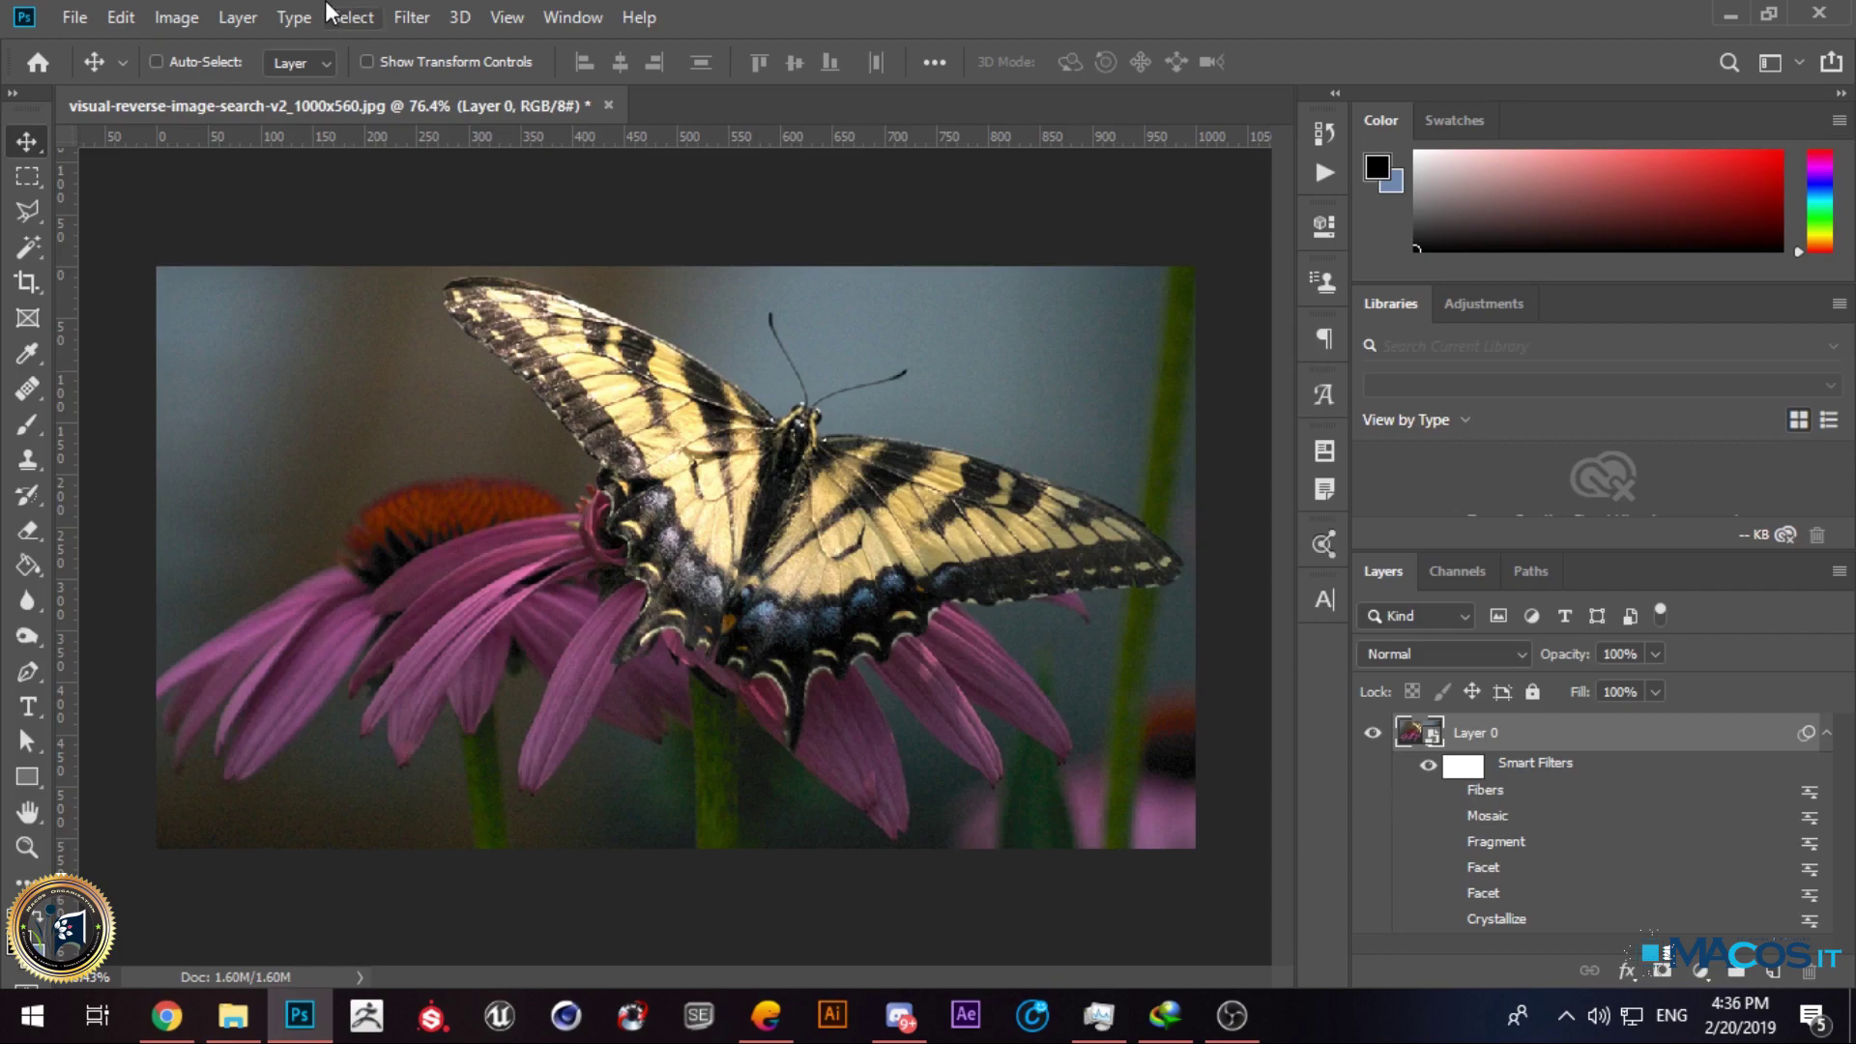
{"action": "left_click", "coordinate": [411, 17]}
{"action": "mouse_move", "coordinate": [507, 481]}
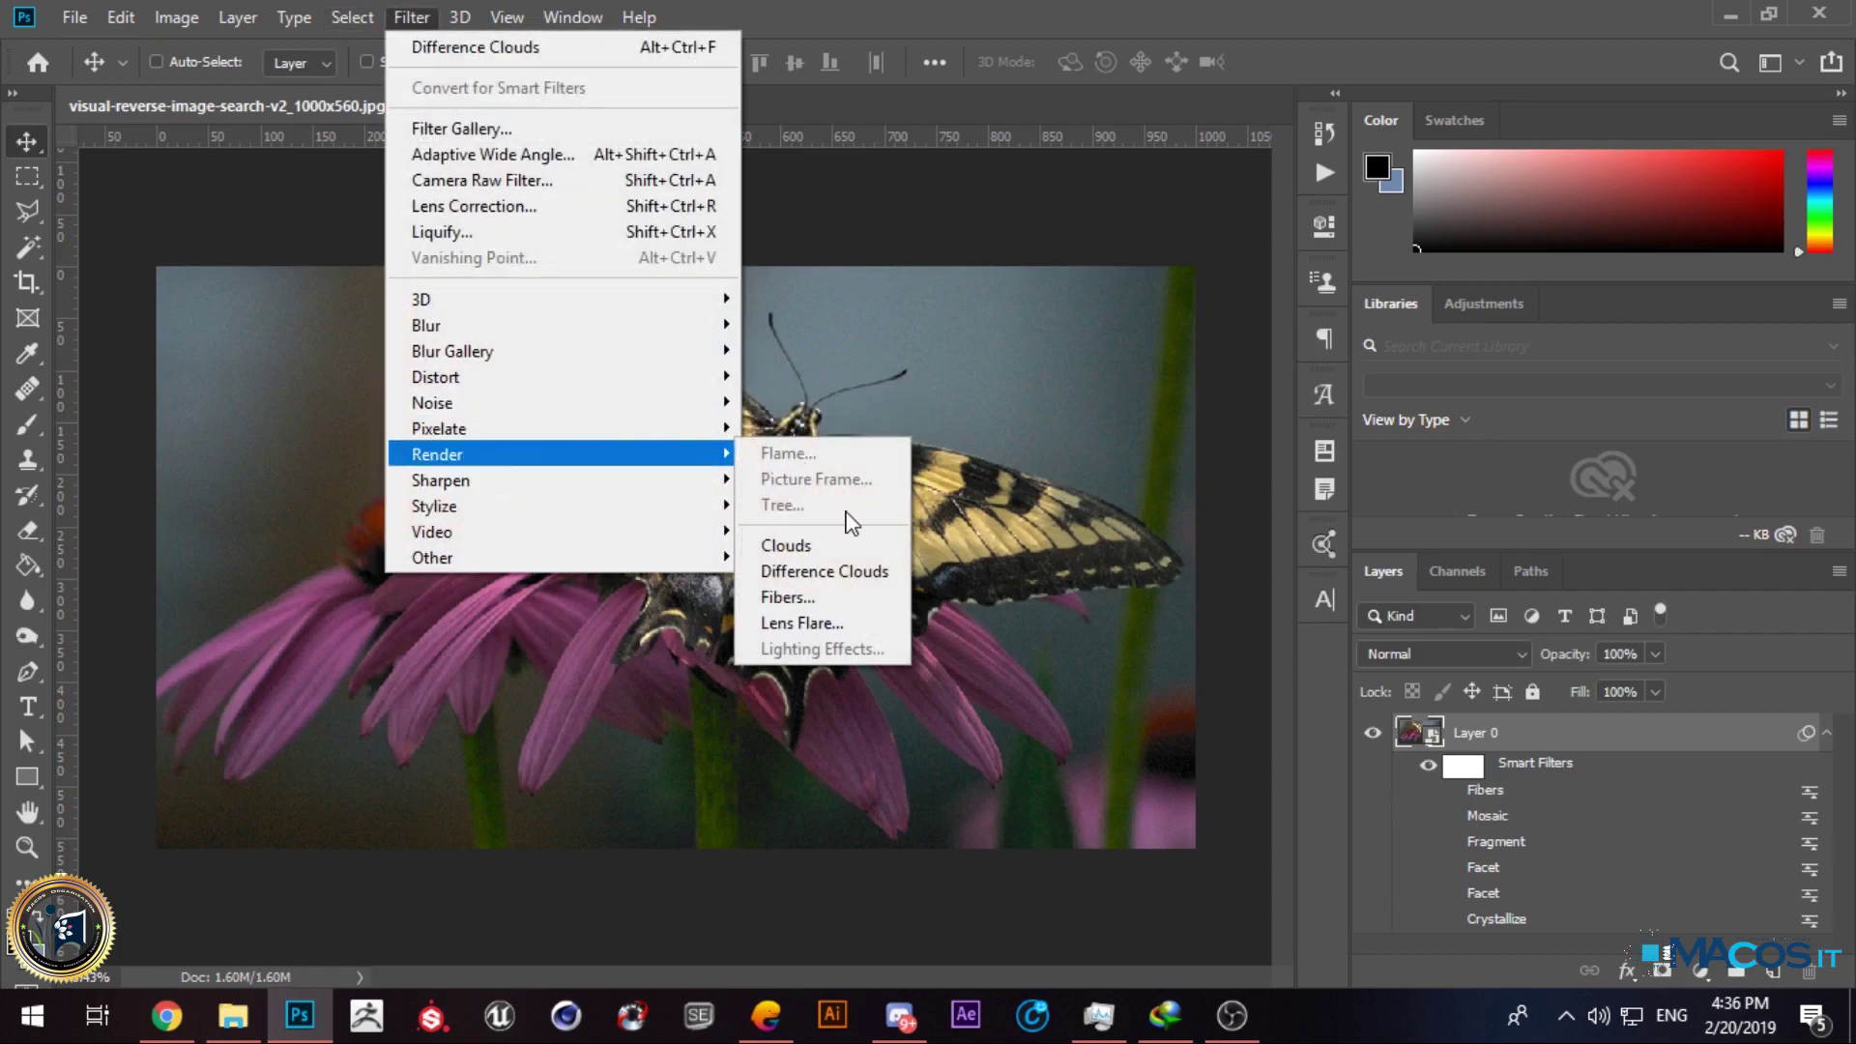
{"action": "left_click", "coordinate": [807, 624]}
{"action": "left_click", "coordinate": [732, 357]}
{"action": "left_click_drag", "start_coordinate": [715, 367], "coordinate": [718, 325]}
{"action": "mouse_move", "coordinate": [760, 592]}
{"action": "left_mouse_down"}
{"action": "mouse_move", "coordinate": [849, 590]}
{"action": "mouse_move", "coordinate": [735, 590]}
{"action": "left_mouse_up"}
Step: Compare the lens types in the flare preview and apply the flare with 50-300mm Zoom at 54% brightness
{"action": "left_click", "coordinate": [689, 663]}
{"action": "left_click", "coordinate": [675, 685]}
{"action": "left_click", "coordinate": [664, 707]}
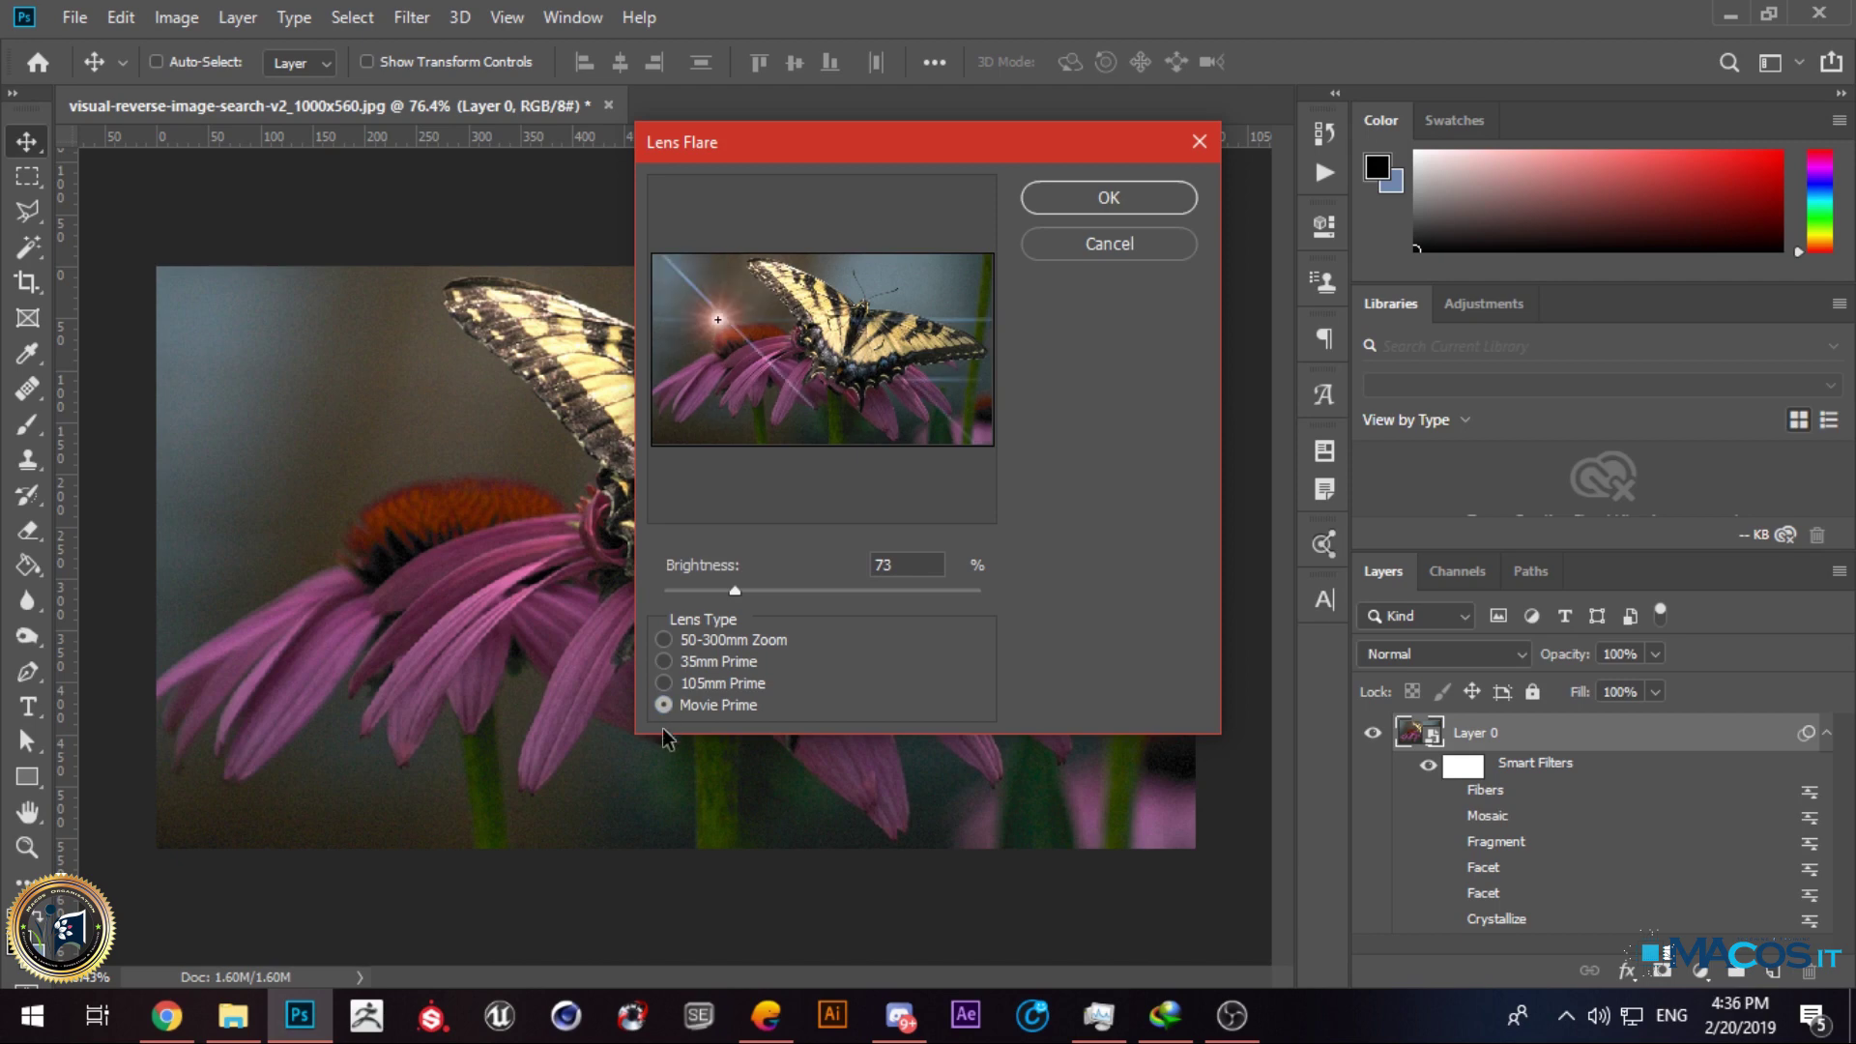
{"action": "left_click", "coordinate": [664, 685]}
{"action": "left_click", "coordinate": [665, 638]}
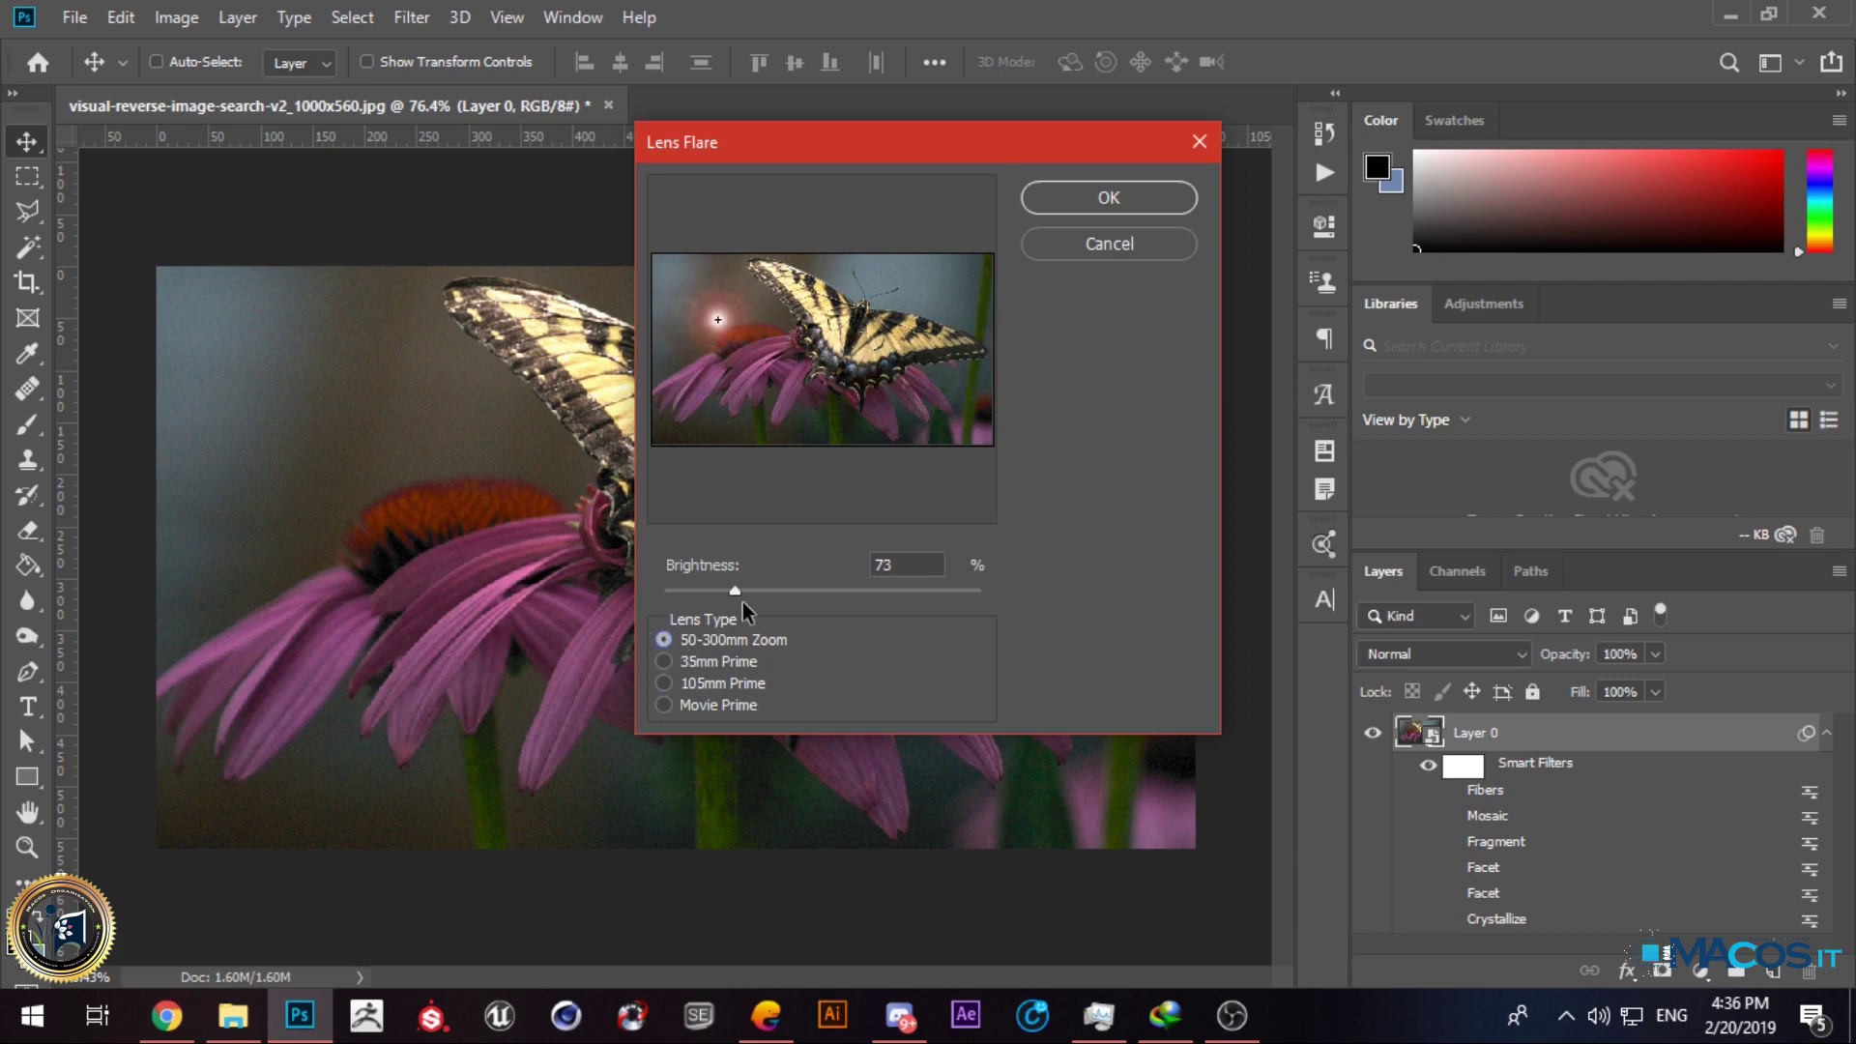
{"action": "left_click", "coordinate": [1107, 197]}
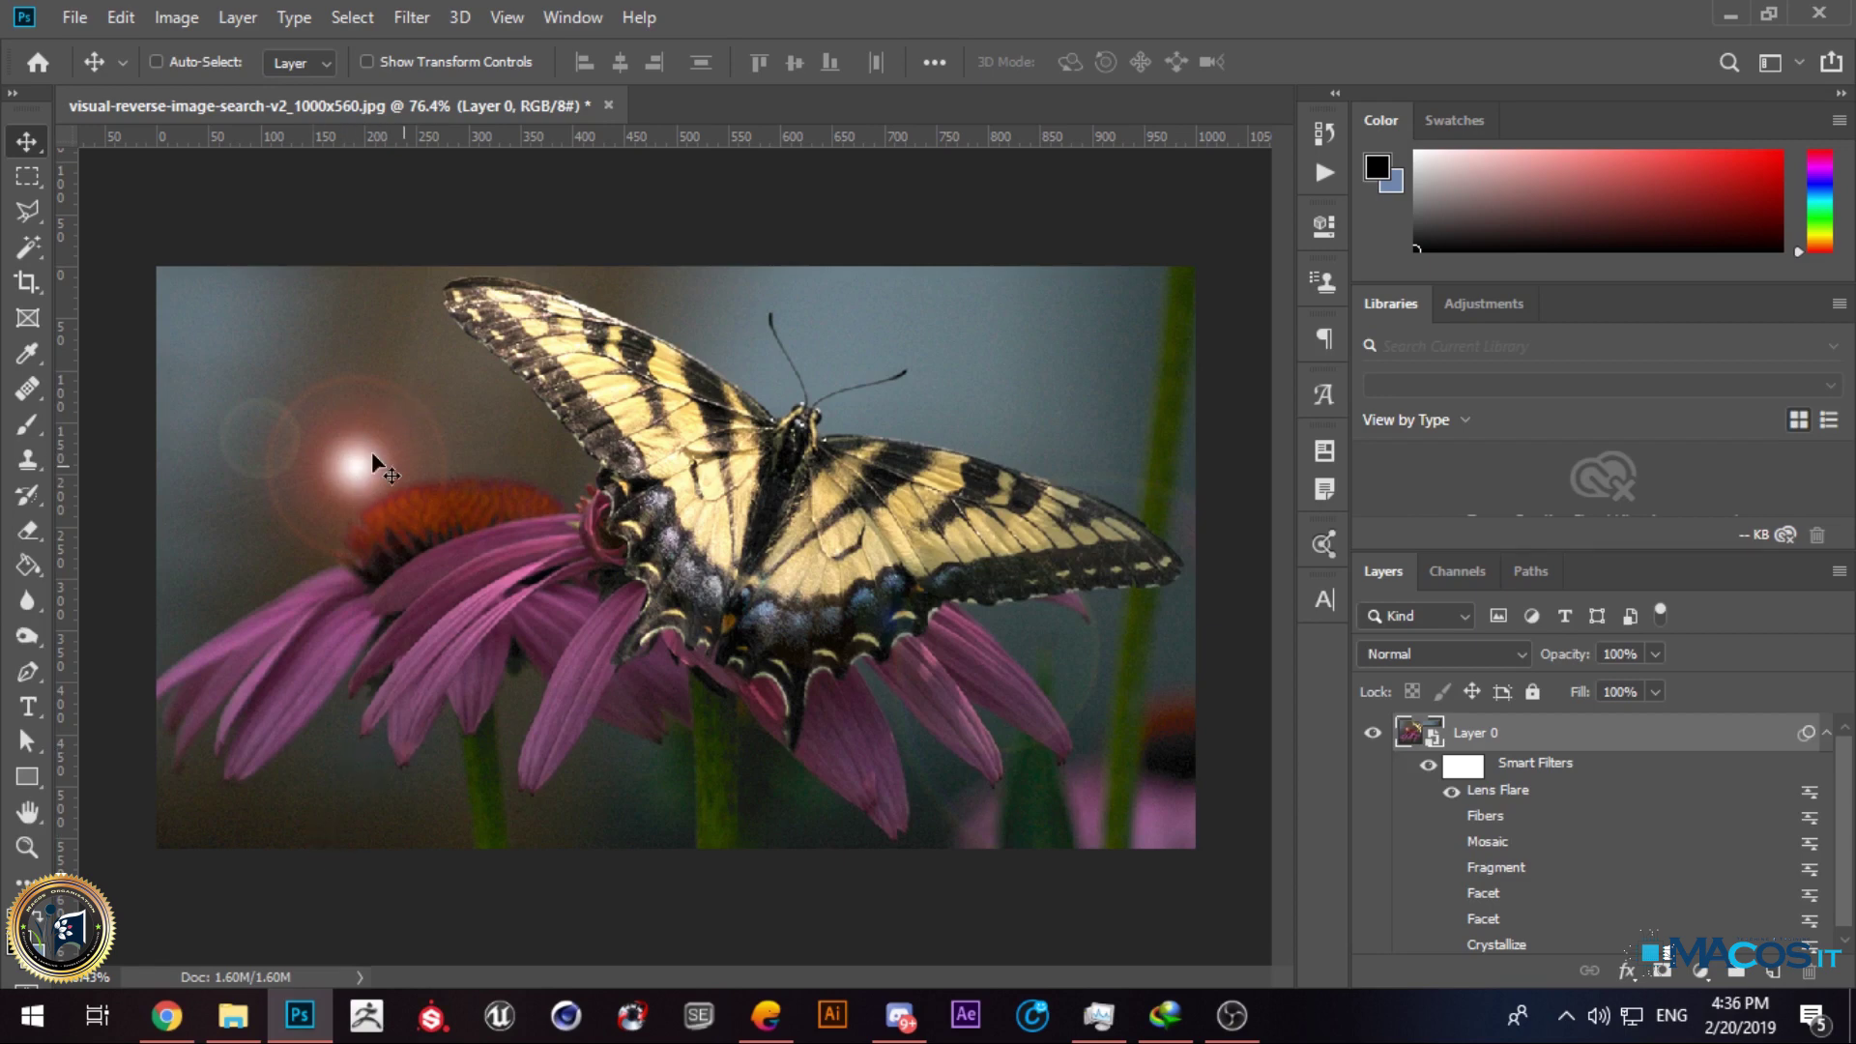
Step: Check the Lens Flare smart filter's settings without changing them and toggle its visibility, leaving it visible
{"action": "double_click", "coordinate": [1465, 794]}
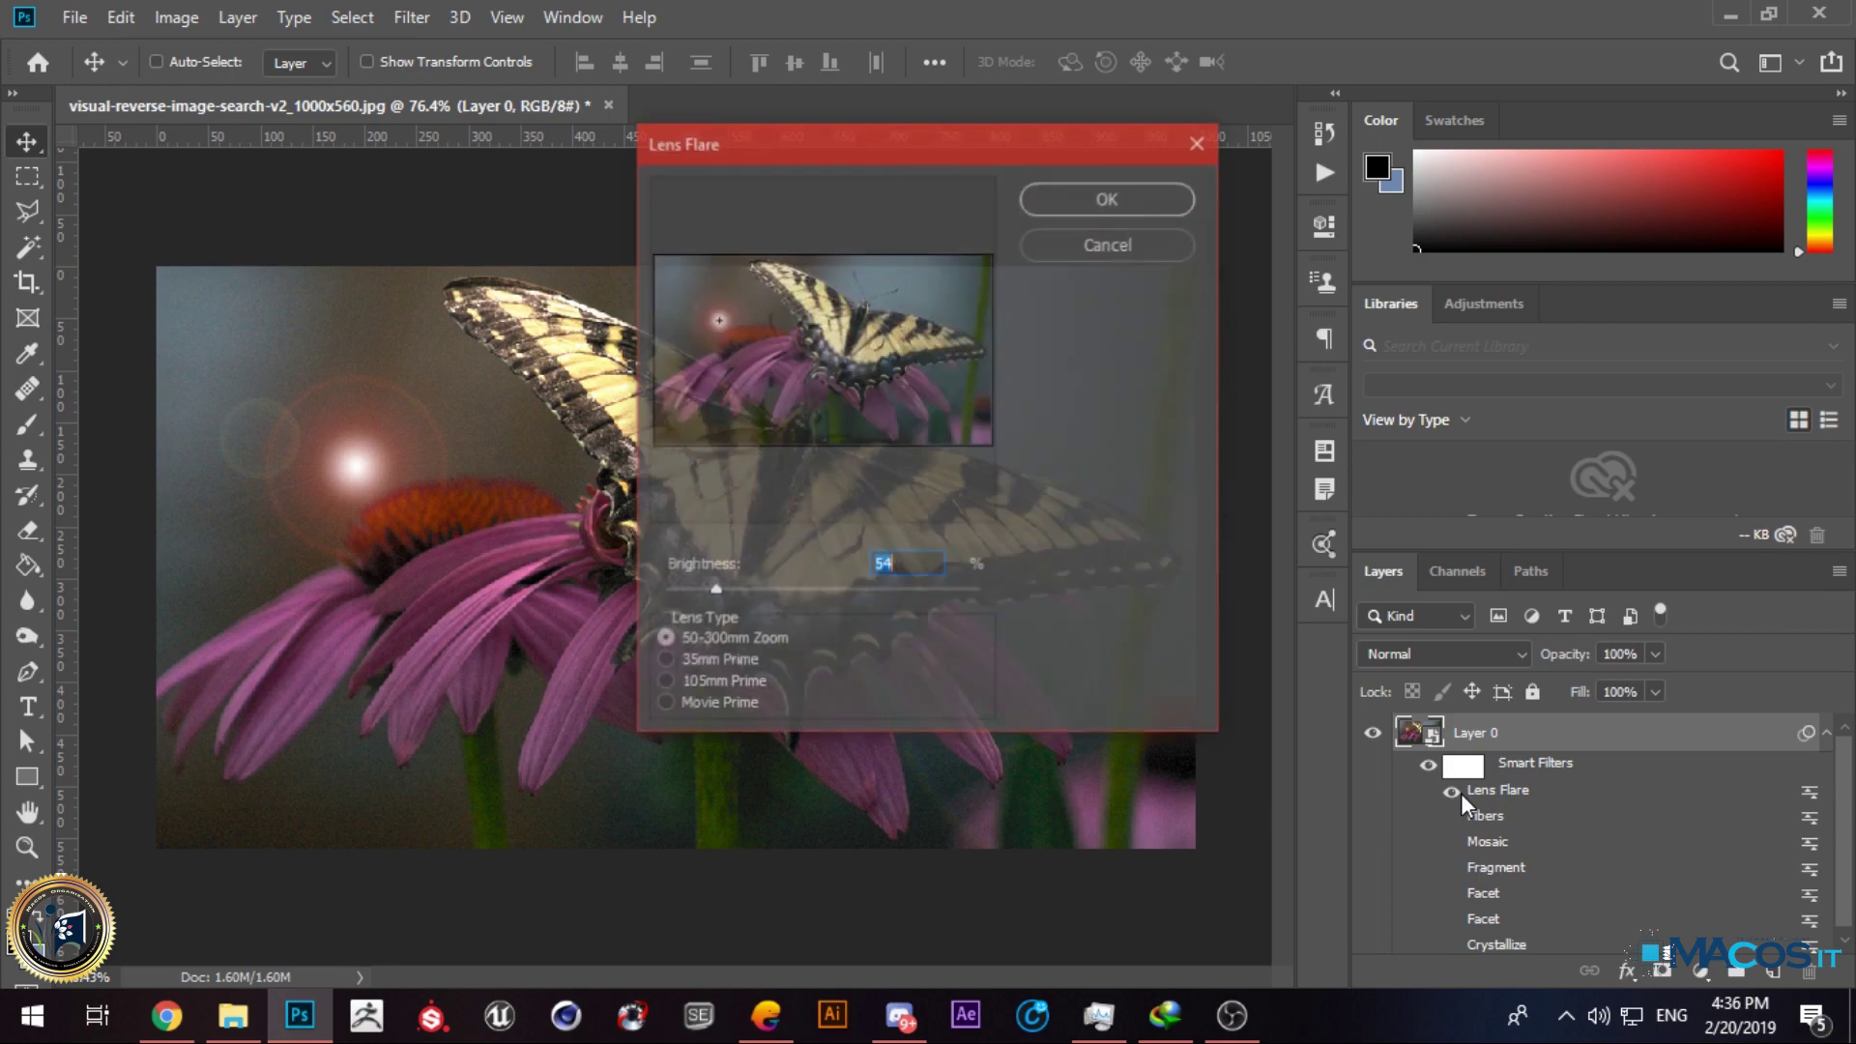
{"action": "left_click", "coordinate": [1147, 244]}
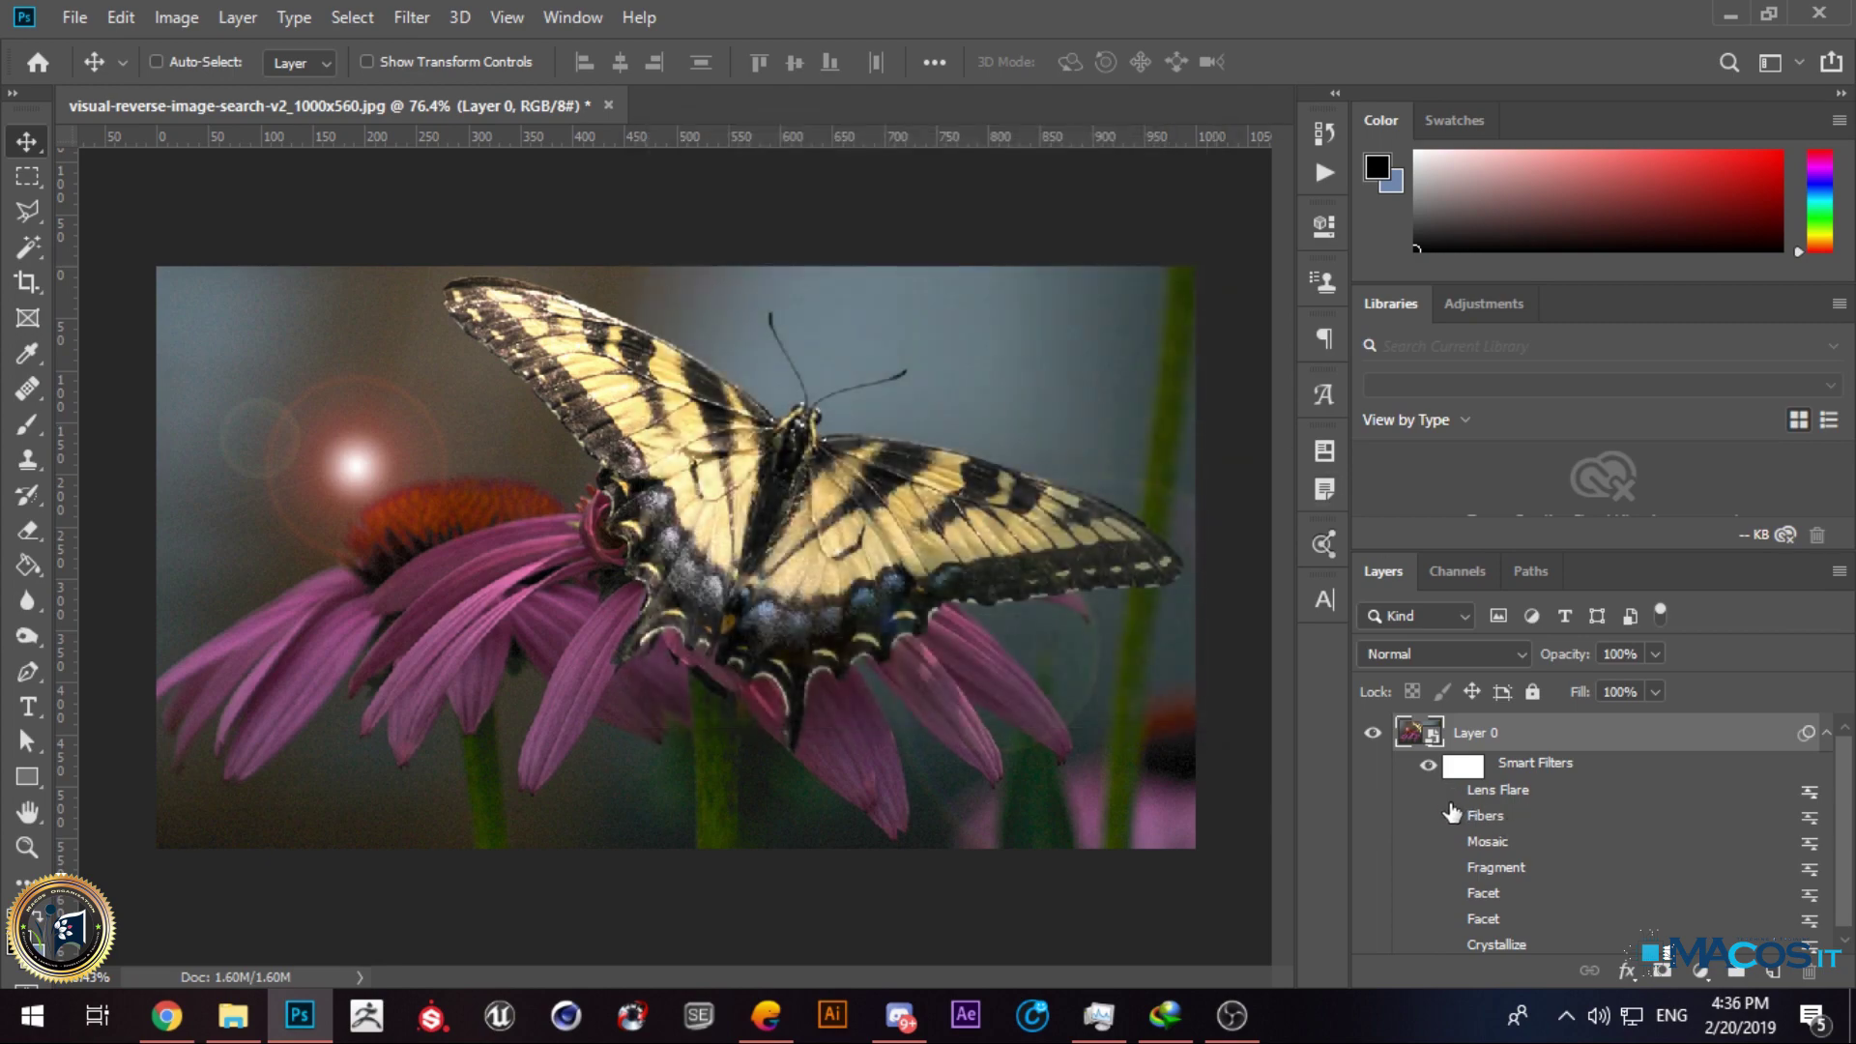
{"action": "left_click", "coordinate": [1451, 791]}
{"action": "mouse_move", "coordinate": [187, 1032]}
Step: Try the Shake Reduction filter from the Sharpen group on Layer 0, and dismiss the crash report without sending it
{"action": "left_click", "coordinate": [404, 21]}
{"action": "mouse_move", "coordinate": [600, 490]}
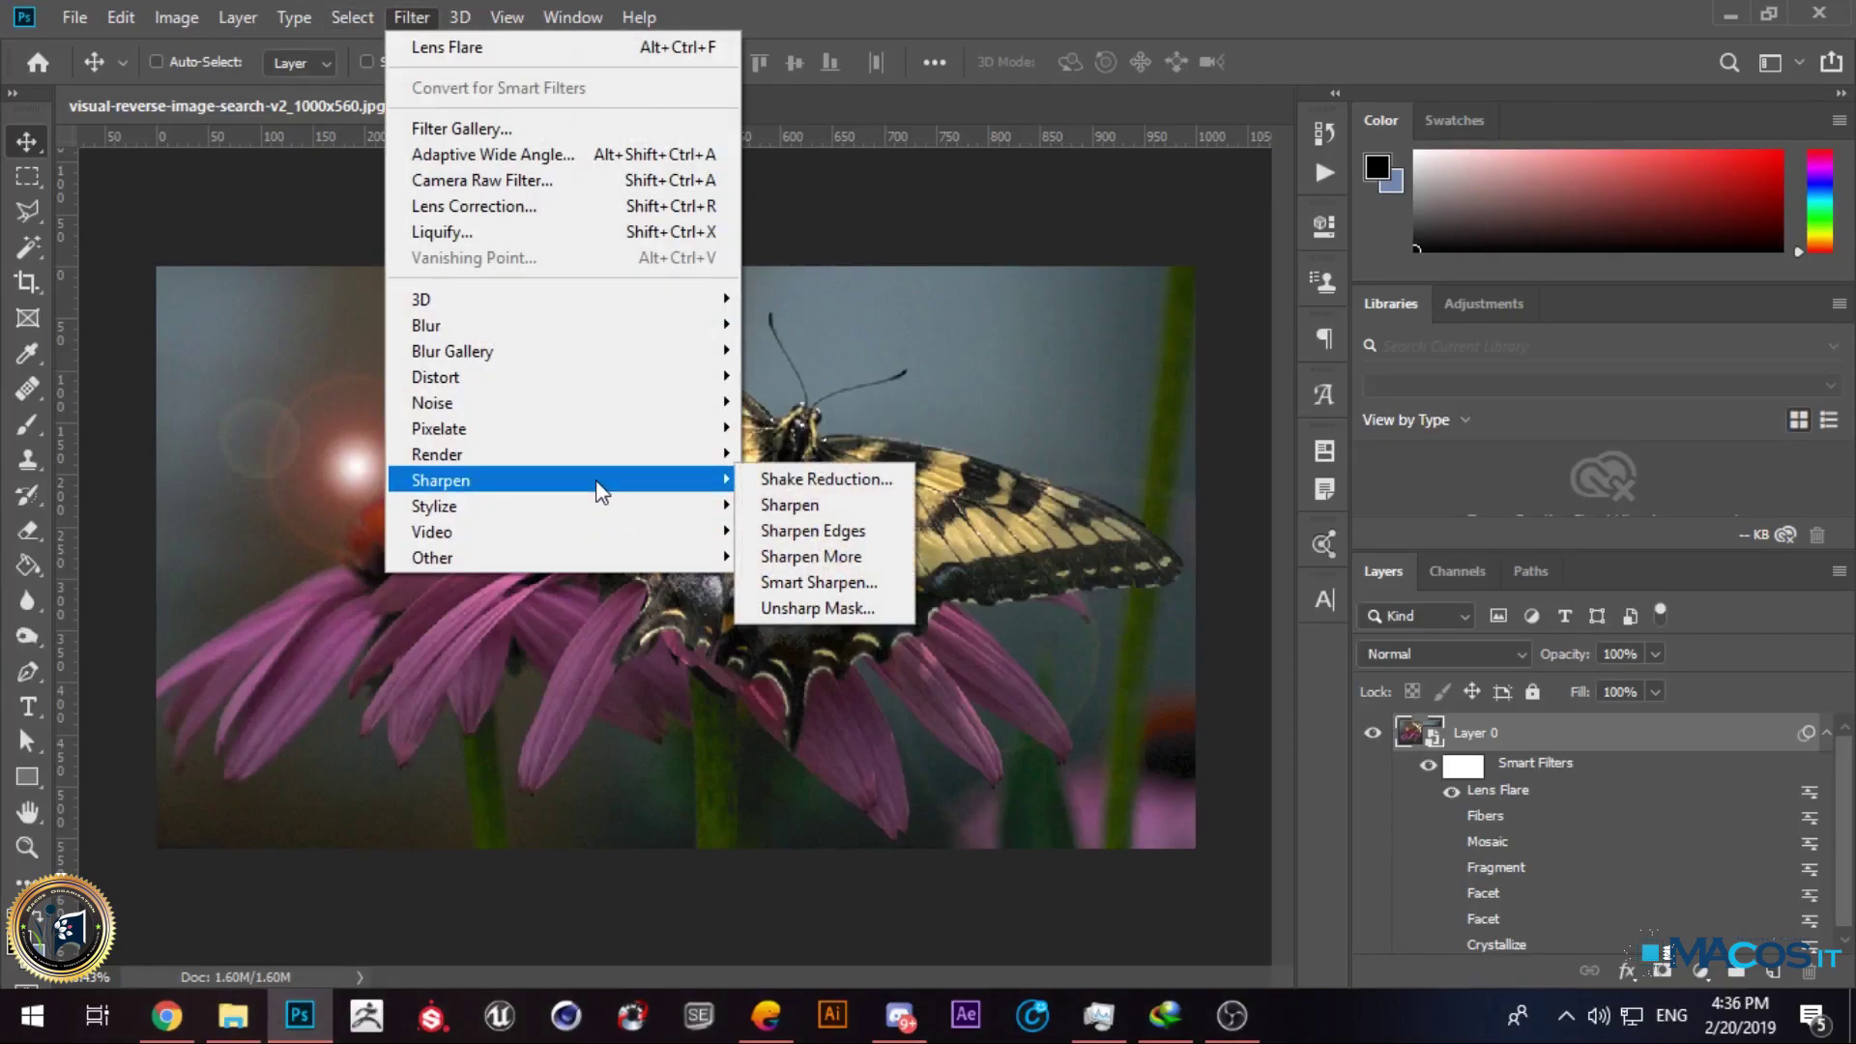
{"action": "left_click", "coordinate": [839, 479]}
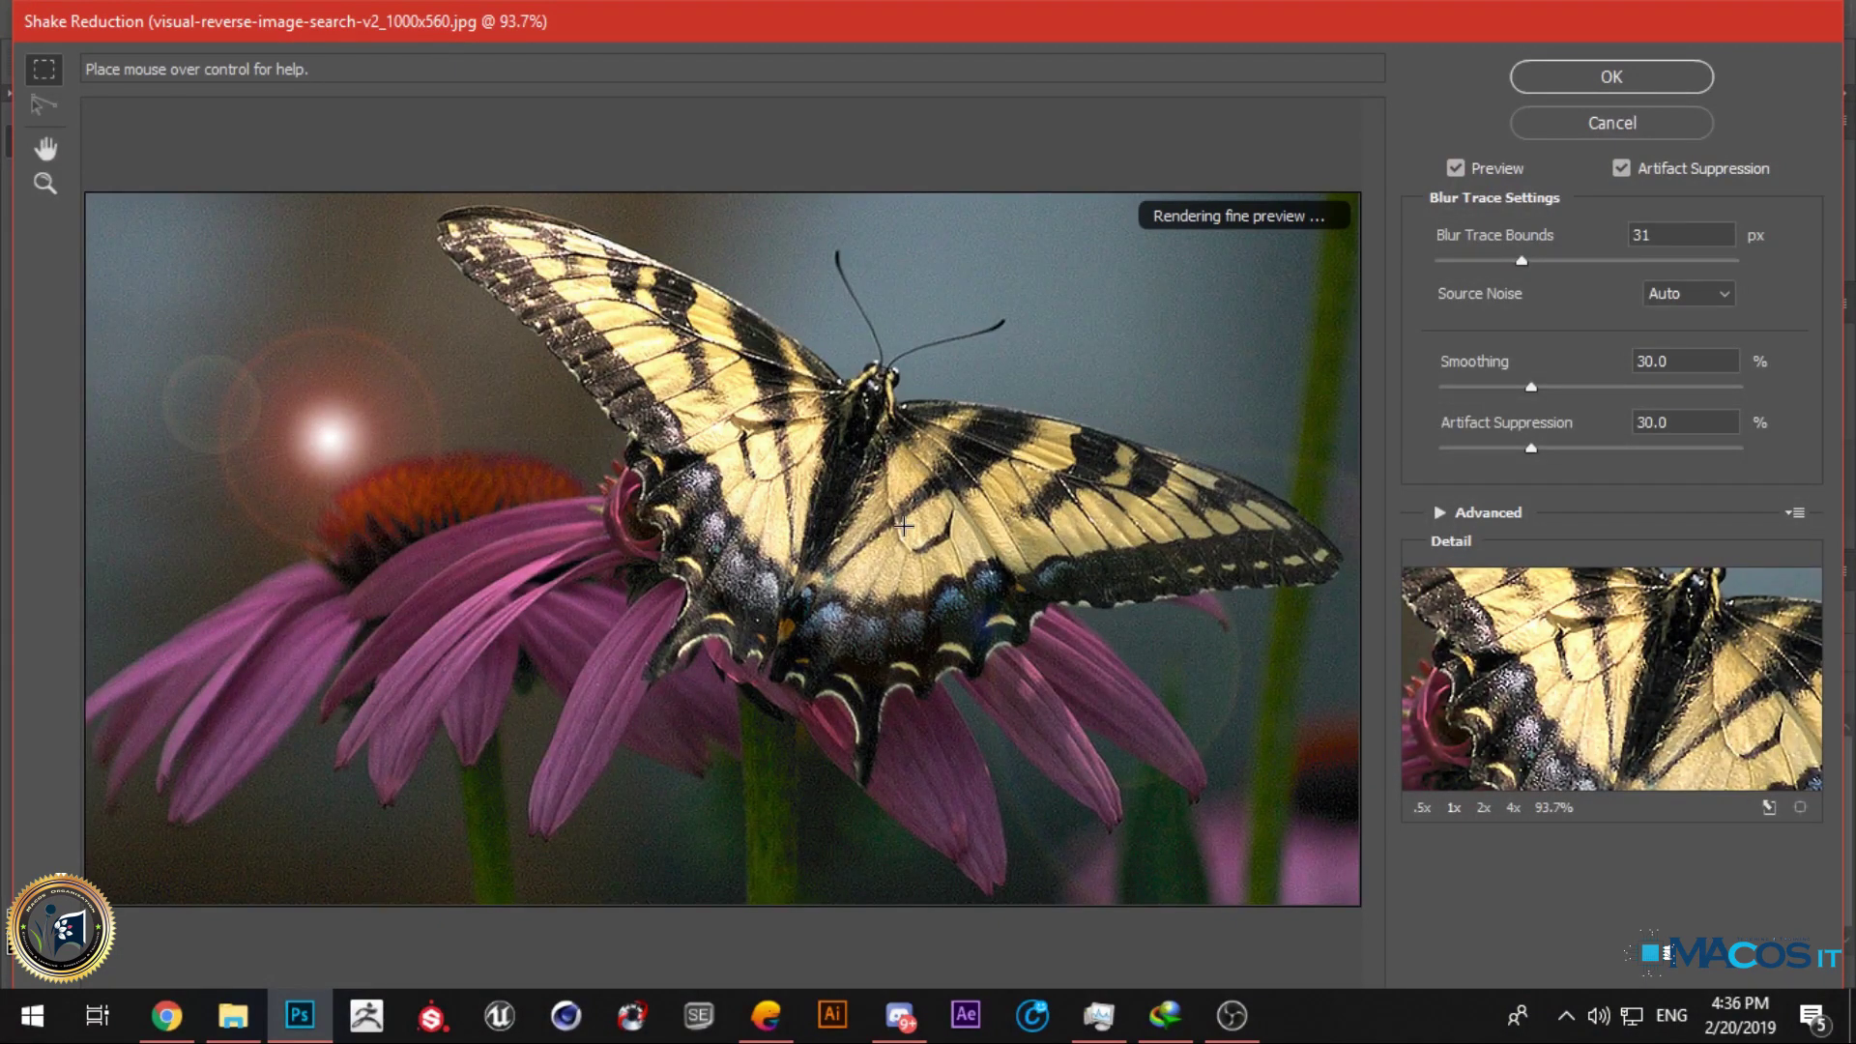
{"action": "scroll", "coordinate": [904, 527], "scroll_direction": "up", "scroll_amount": 4}
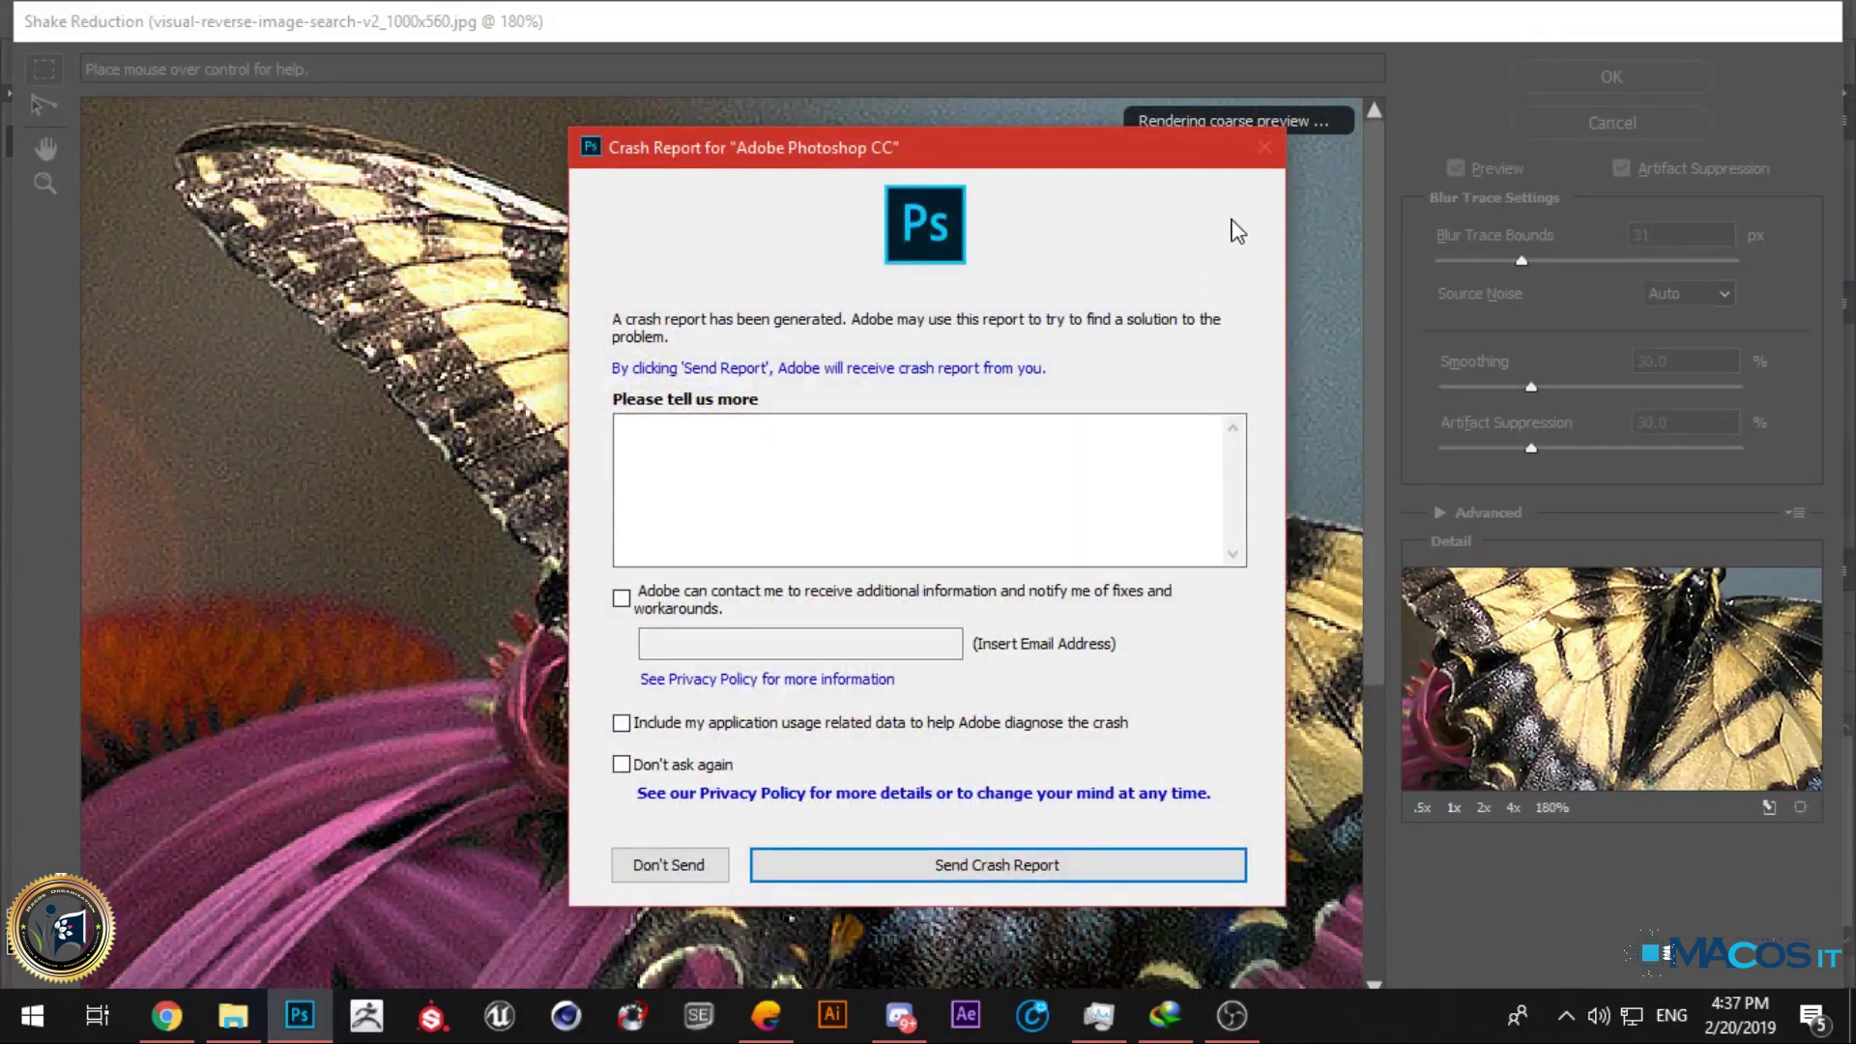
{"action": "left_click", "coordinate": [669, 864]}
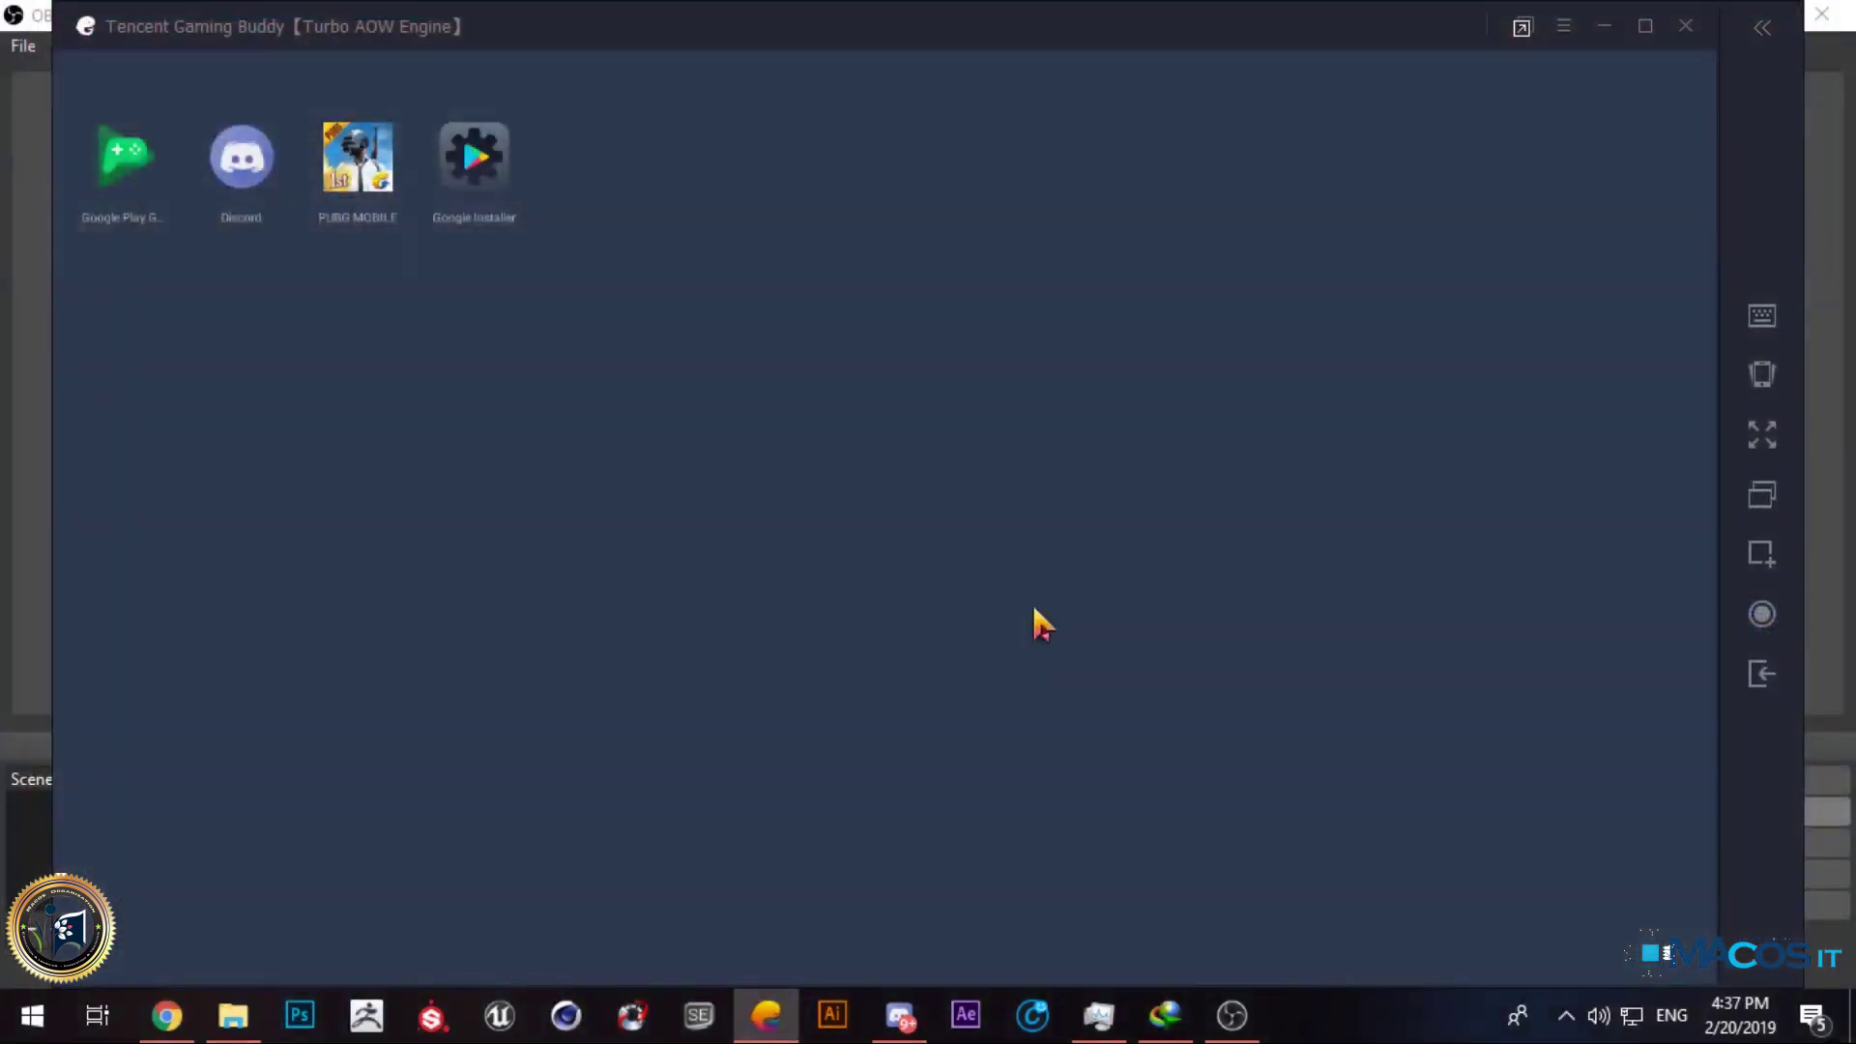
Step: Relaunch Photoshop and open lakes-landscapes-mountains-valleys-2560x1600-wallpaper.jpg from the Desktop
{"action": "left_click", "coordinate": [300, 1015]}
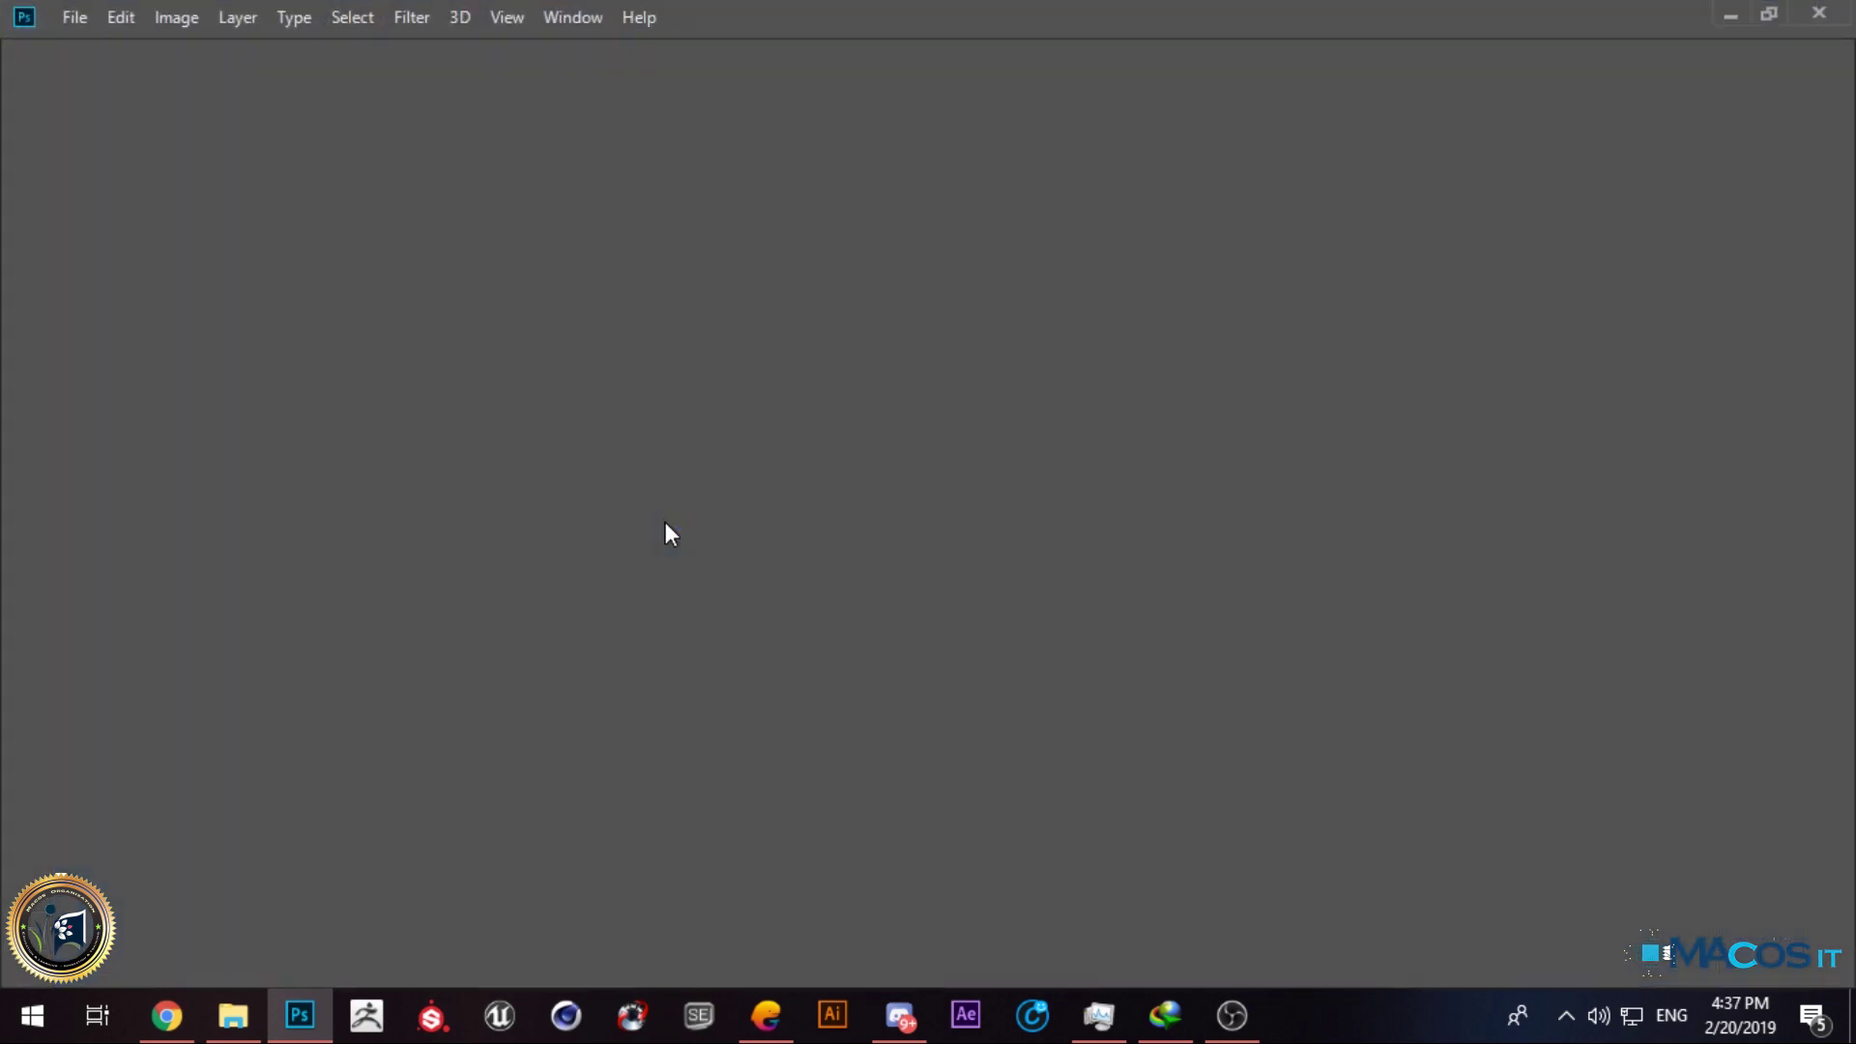
{"action": "left_click", "coordinate": [408, 18]}
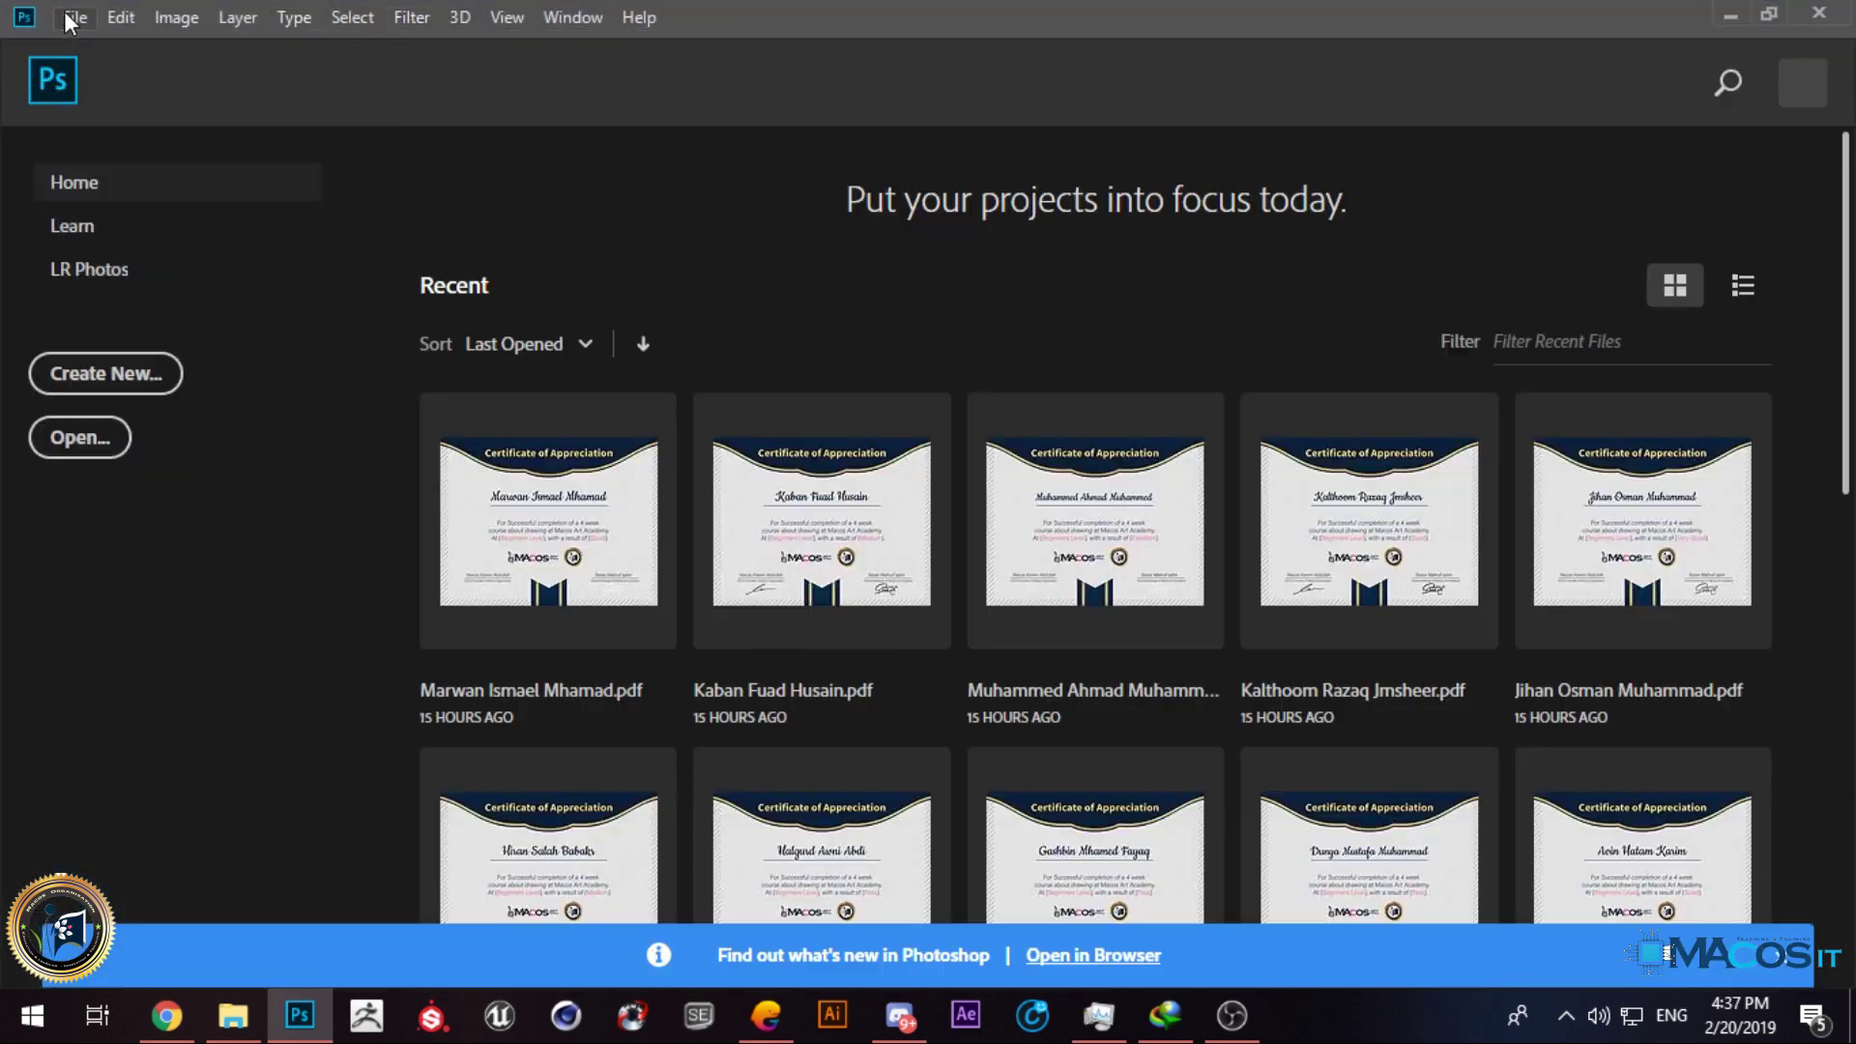
{"action": "left_click", "coordinate": [74, 18]}
{"action": "left_click", "coordinate": [348, 72]}
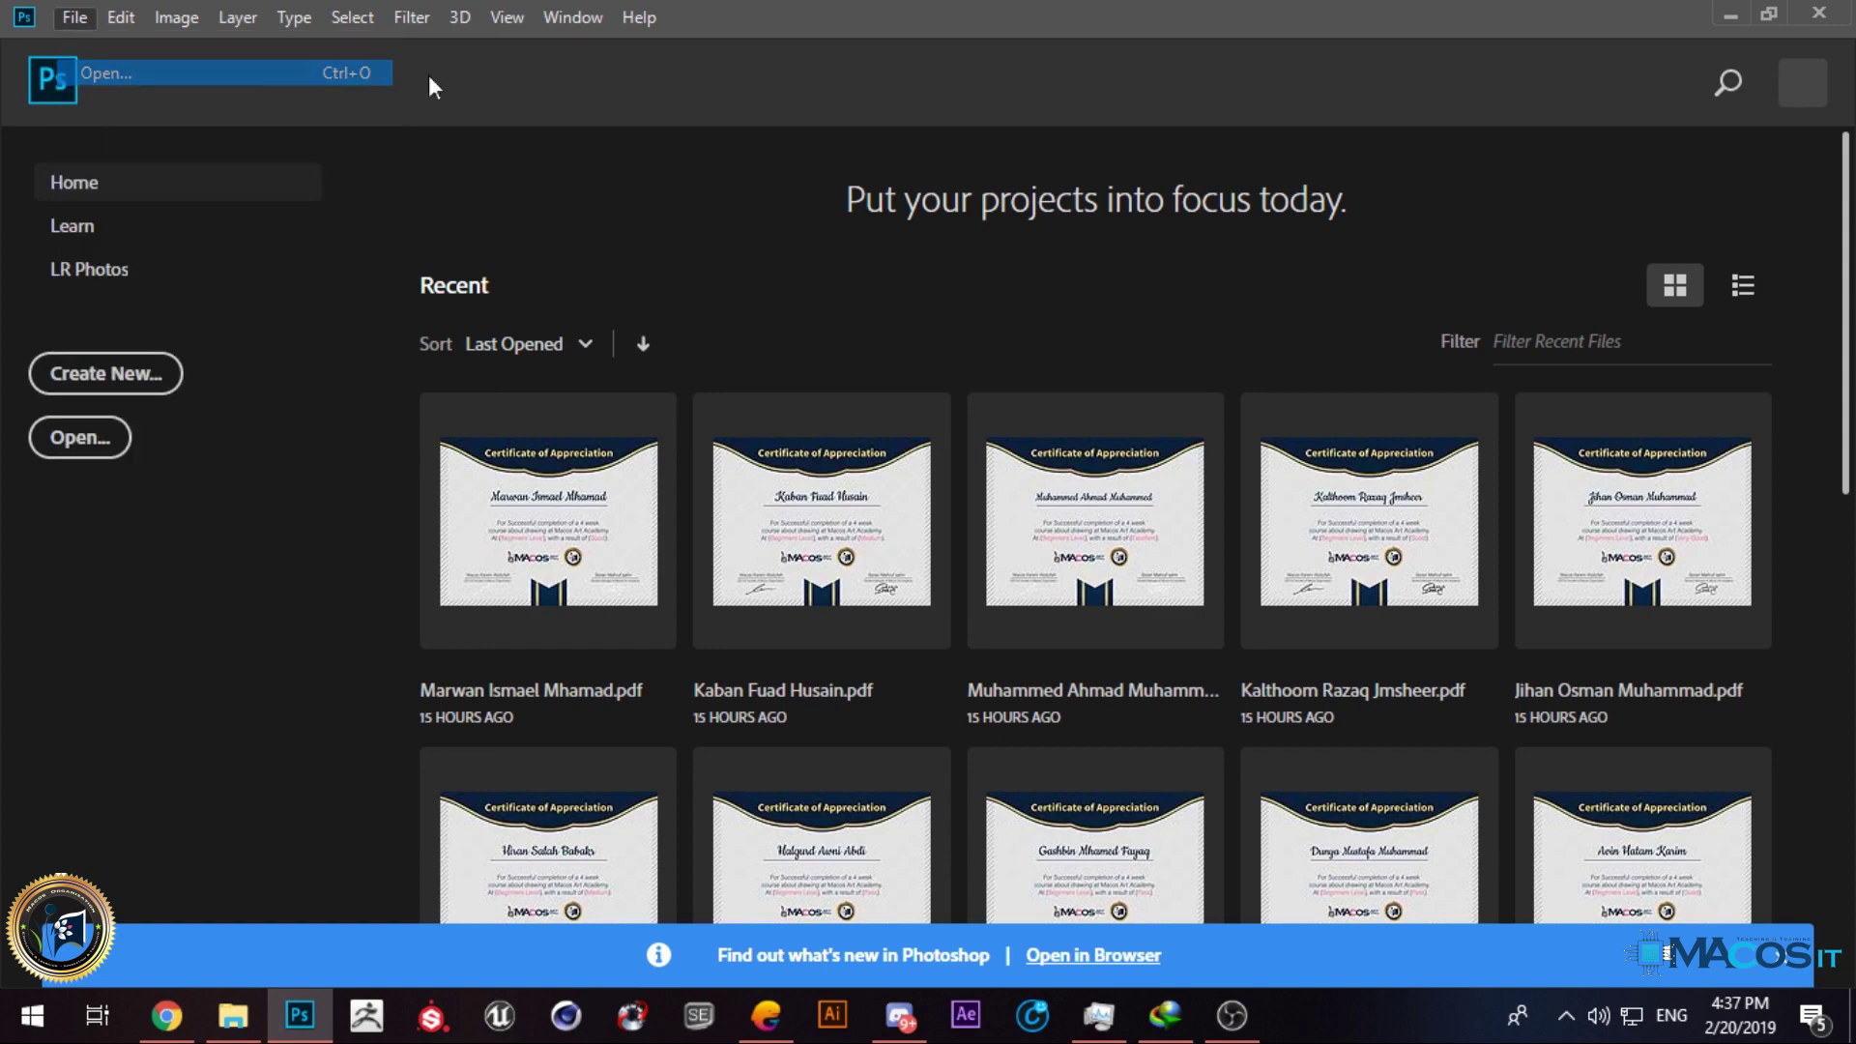
{"action": "scroll", "coordinate": [402, 358], "scroll_direction": "down", "scroll_amount": 2}
{"action": "left_click", "coordinate": [112, 322]}
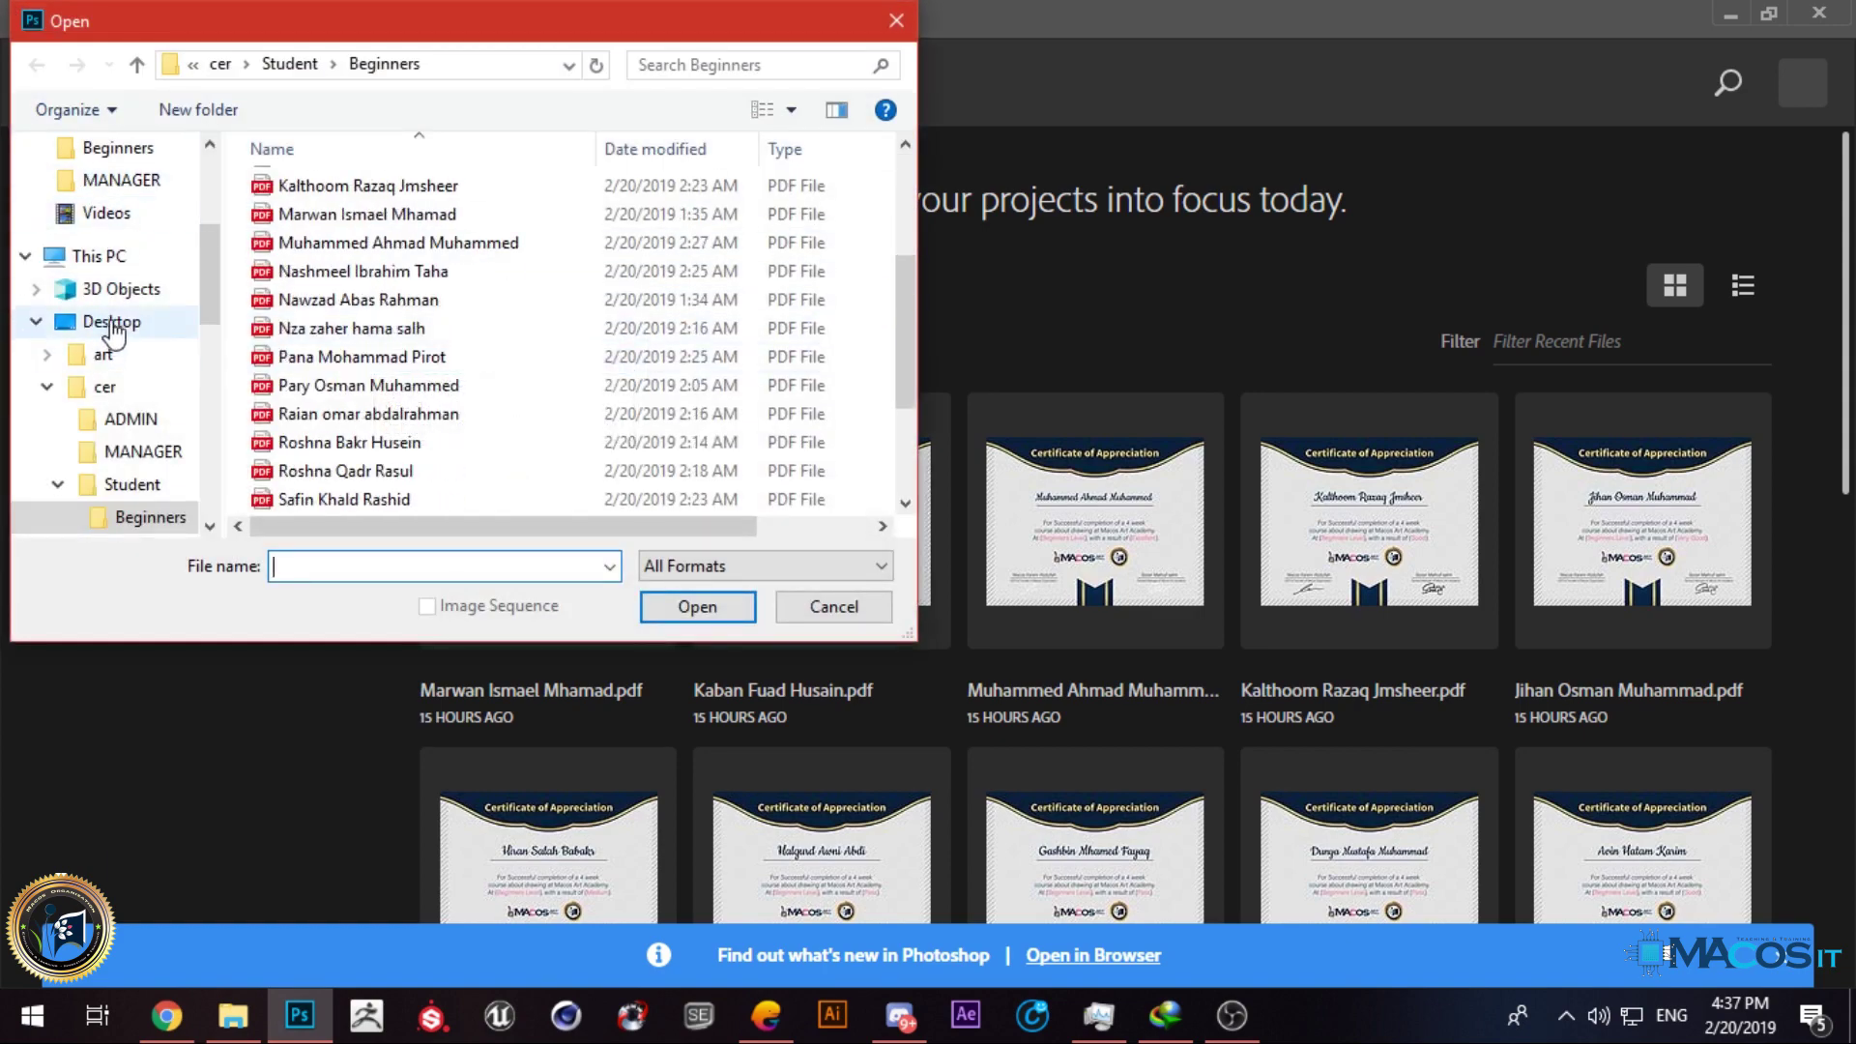
{"action": "double_click", "coordinate": [744, 221]}
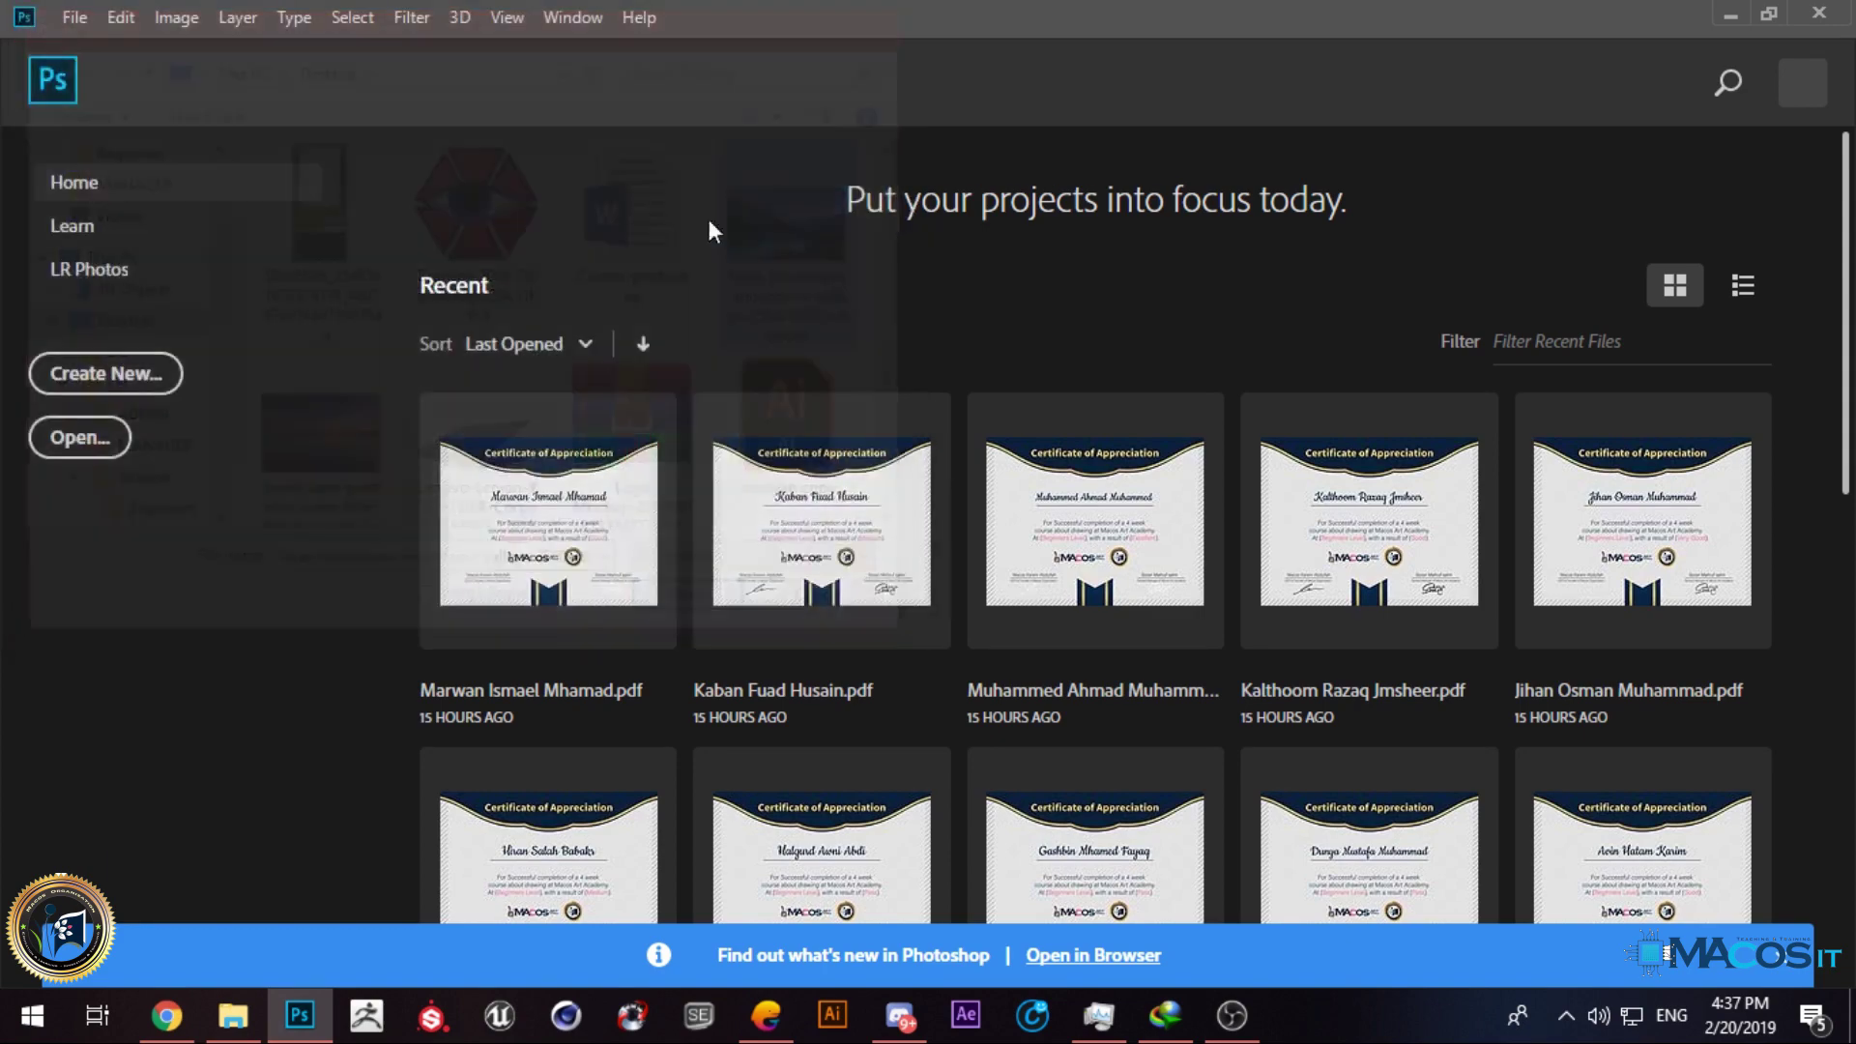
Step: Apply the Sharpen filter directly to the Background layer and inspect the mountain peak up close
{"action": "left_click", "coordinate": [416, 18]}
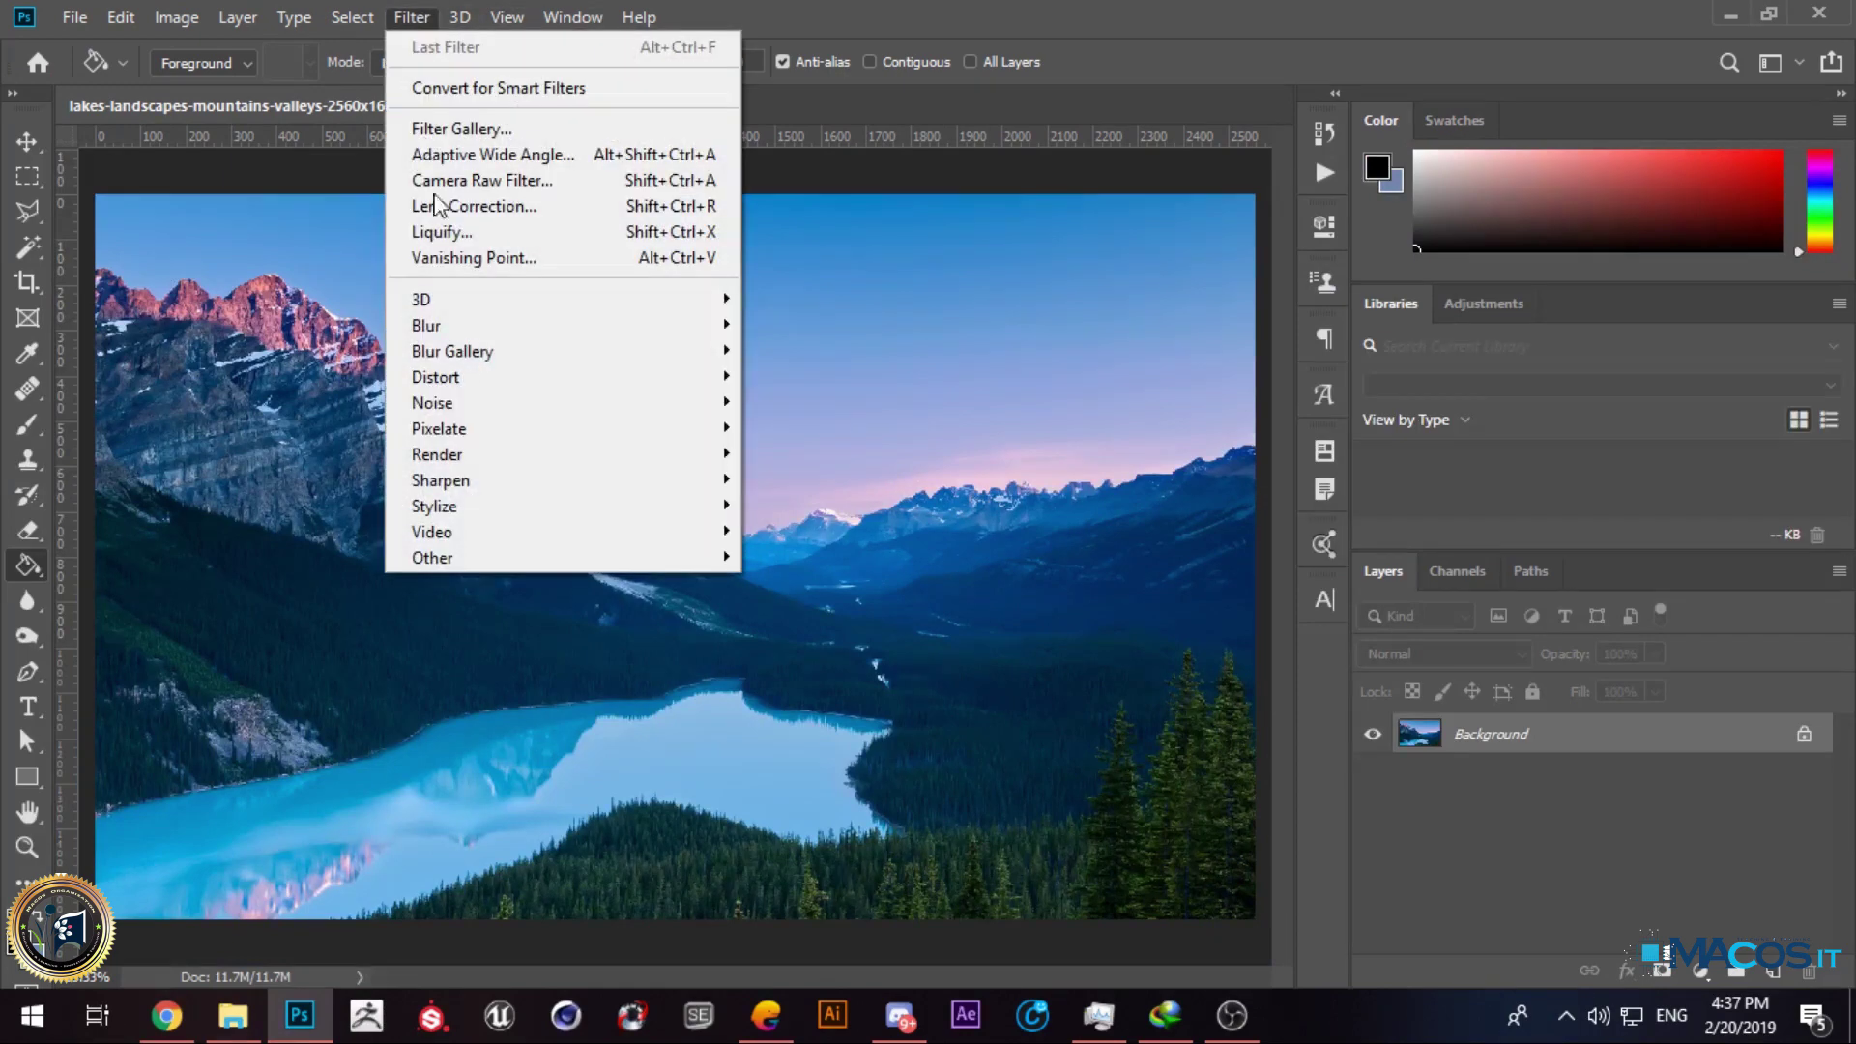
{"action": "mouse_move", "coordinate": [489, 478]}
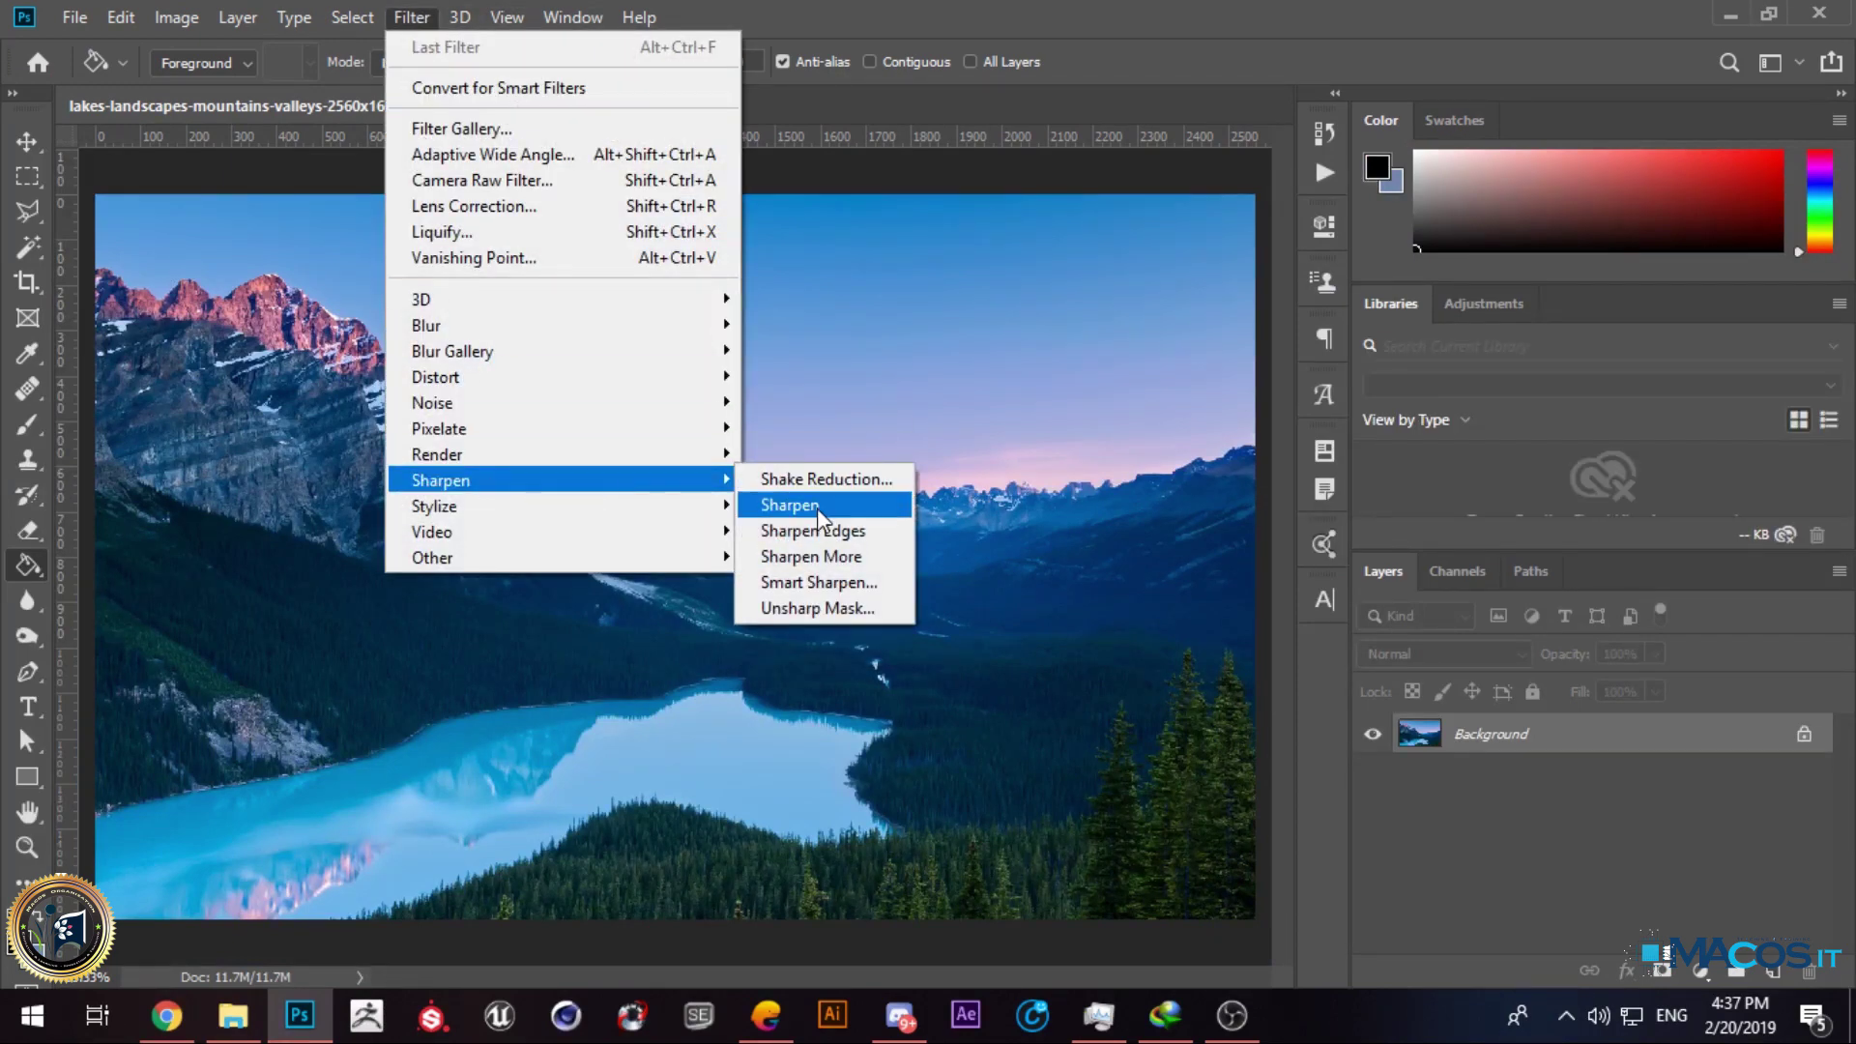
{"action": "left_click", "coordinate": [816, 504]}
{"action": "scroll", "coordinate": [633, 531], "scroll_direction": "up", "scroll_amount": 5}
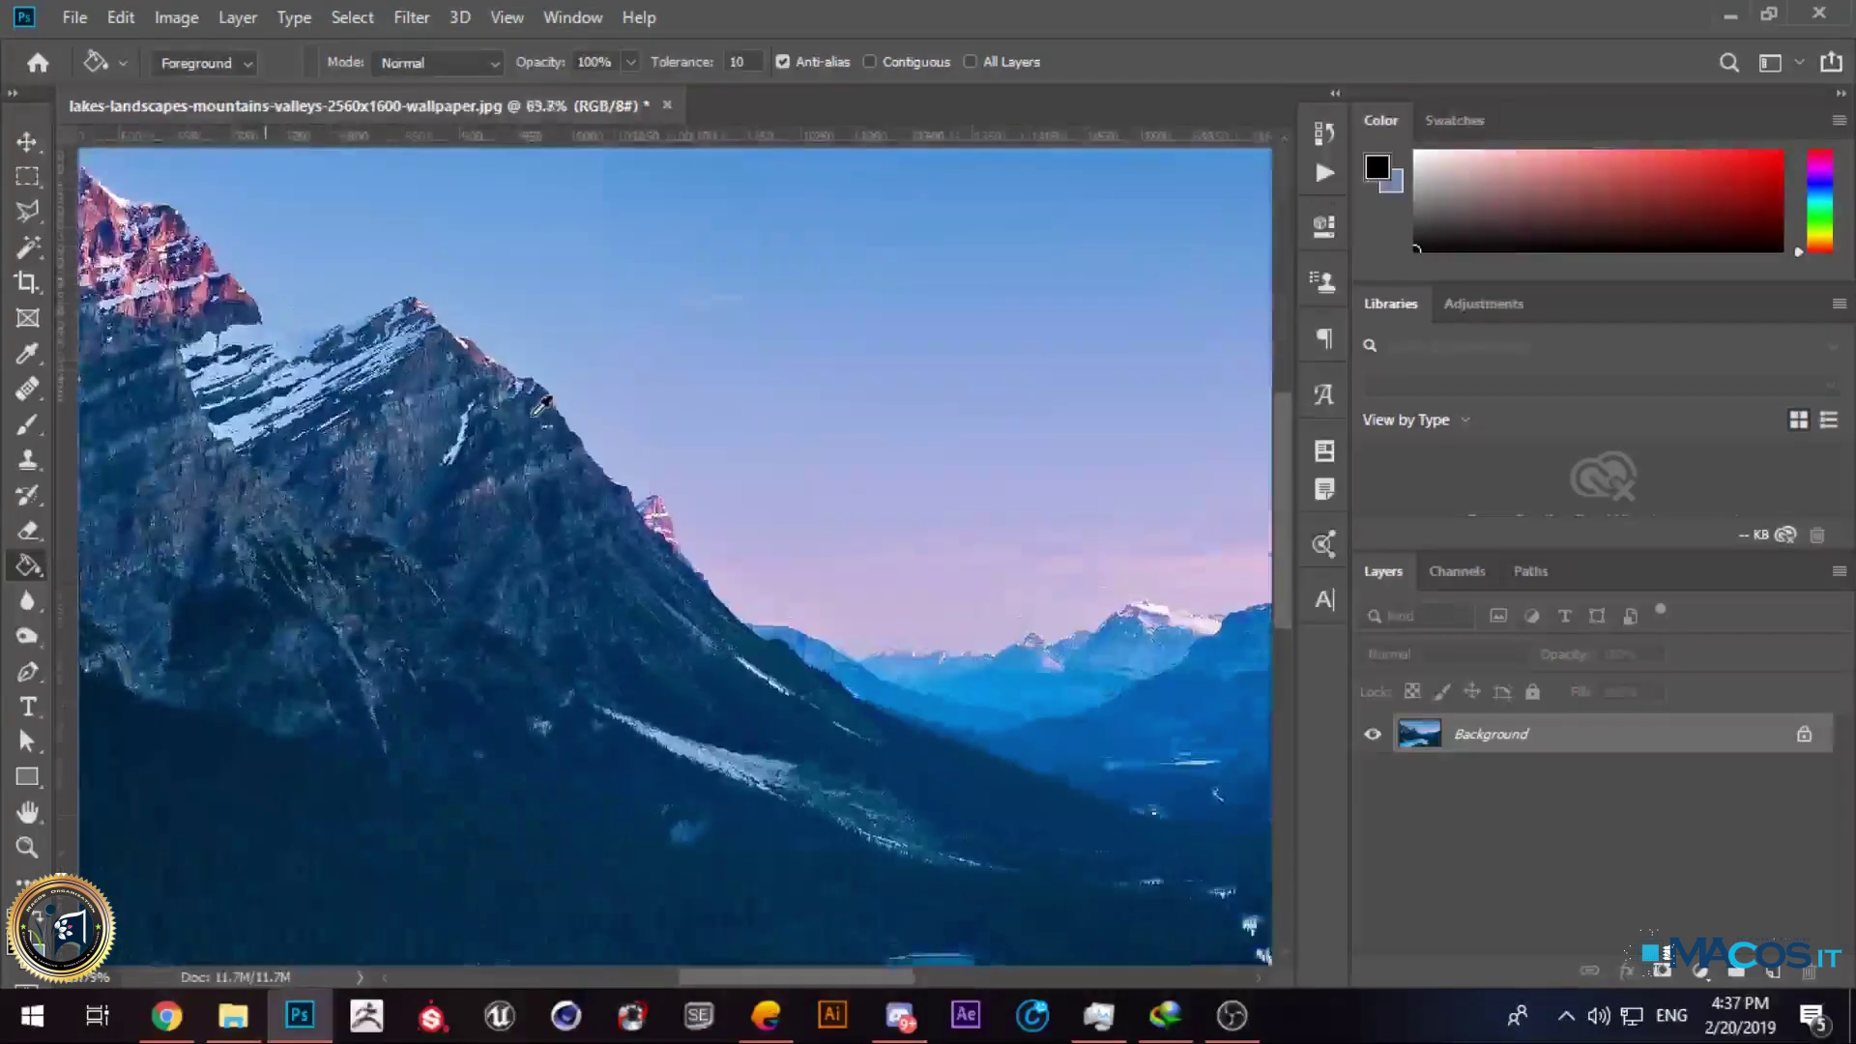
Step: Unlock the Background layer, dismiss the Layer Style dialog, and convert the layer for smart filters
{"action": "left_click", "coordinate": [1804, 734]}
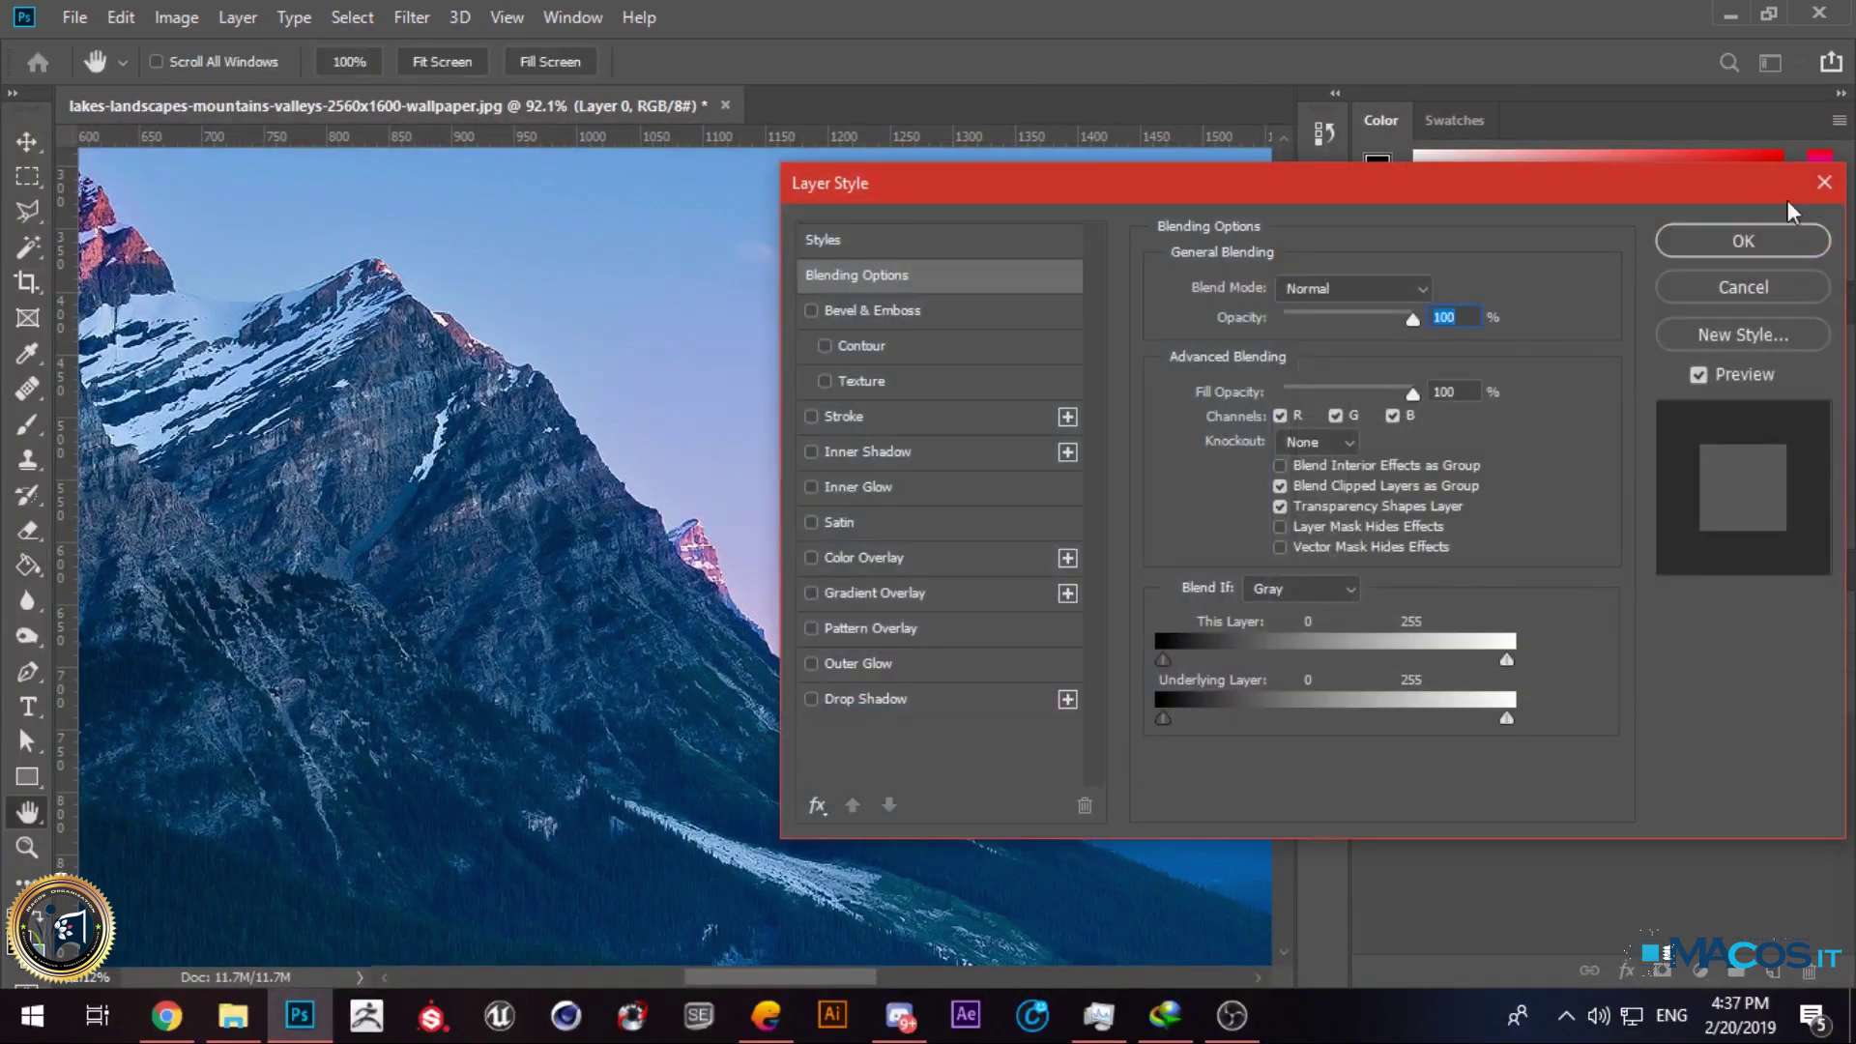
{"action": "key", "text": "Escape"}
{"action": "key", "text": "g"}
{"action": "left_click", "coordinate": [406, 20]}
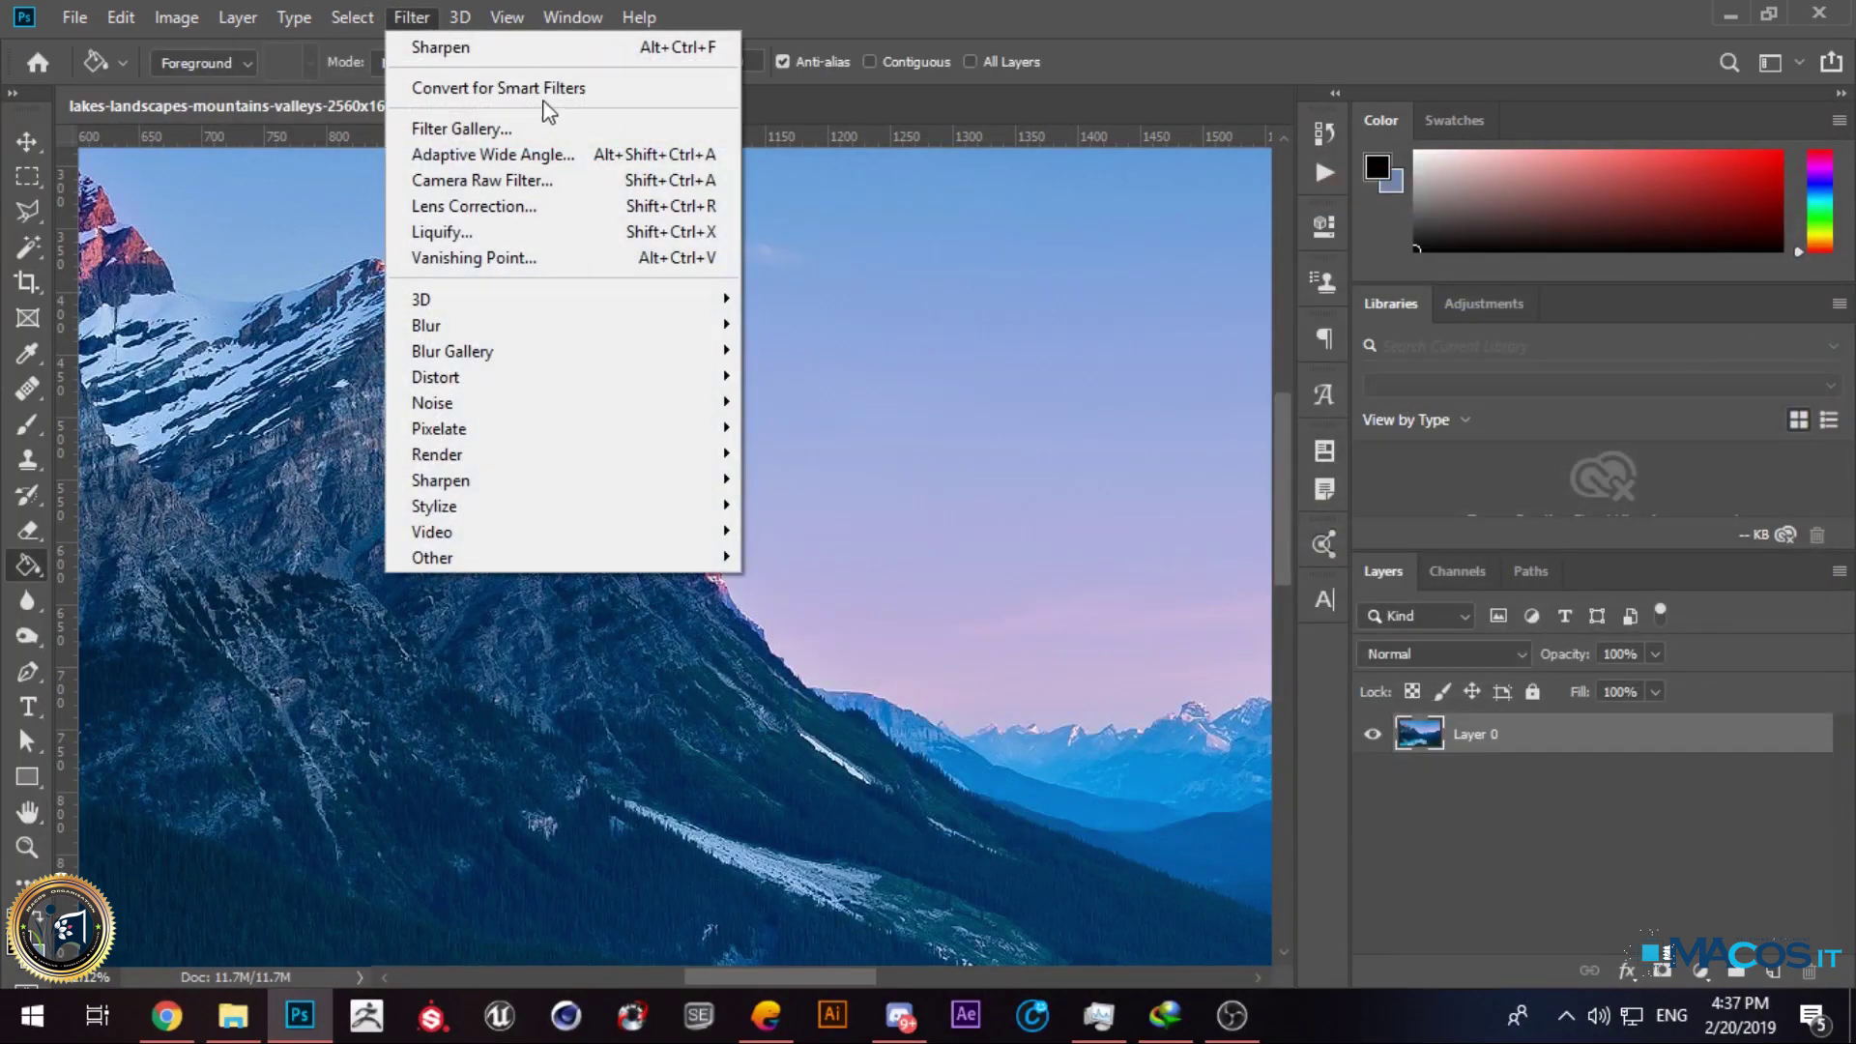
{"action": "left_click", "coordinate": [541, 87]}
{"action": "left_click", "coordinate": [899, 396]}
Step: Try the Shake Reduction filter on Layer 0 and toggle its preview to compare the result with the original
{"action": "scroll", "coordinate": [553, 372], "scroll_direction": "up", "scroll_amount": 8}
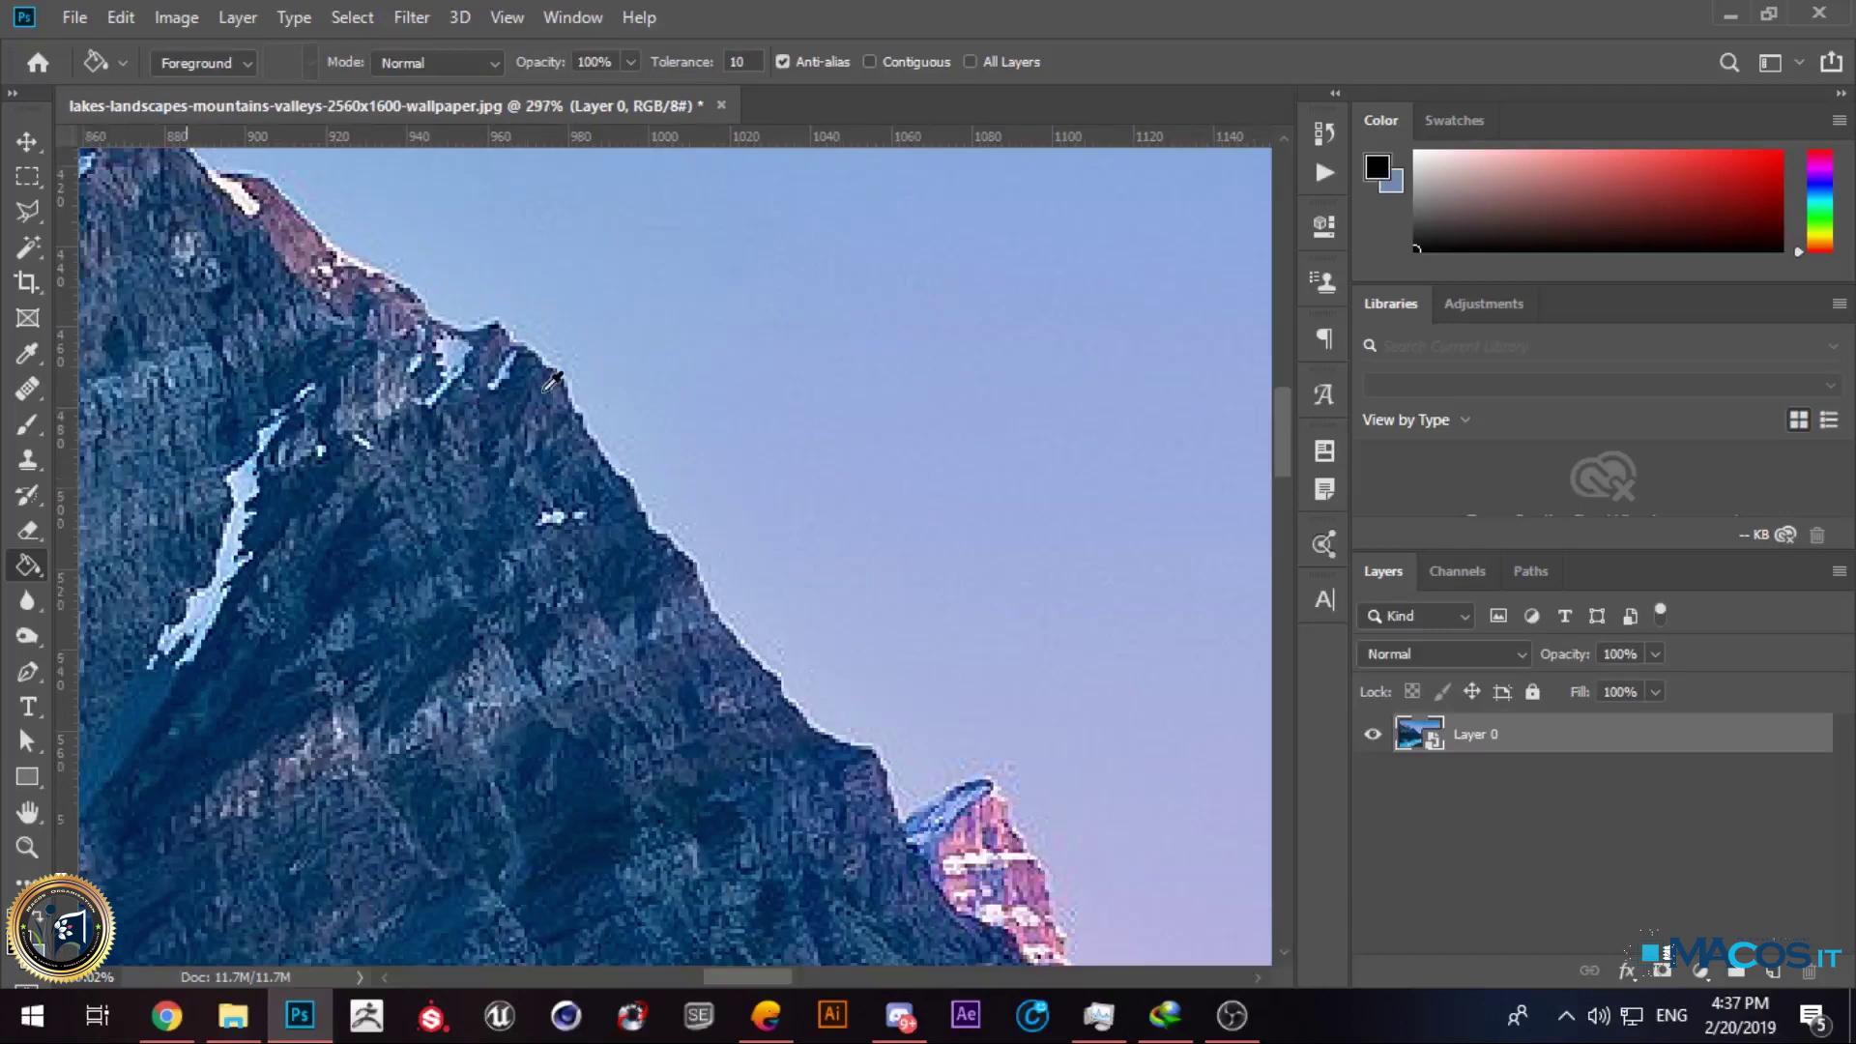
{"action": "left_click", "coordinate": [412, 17]}
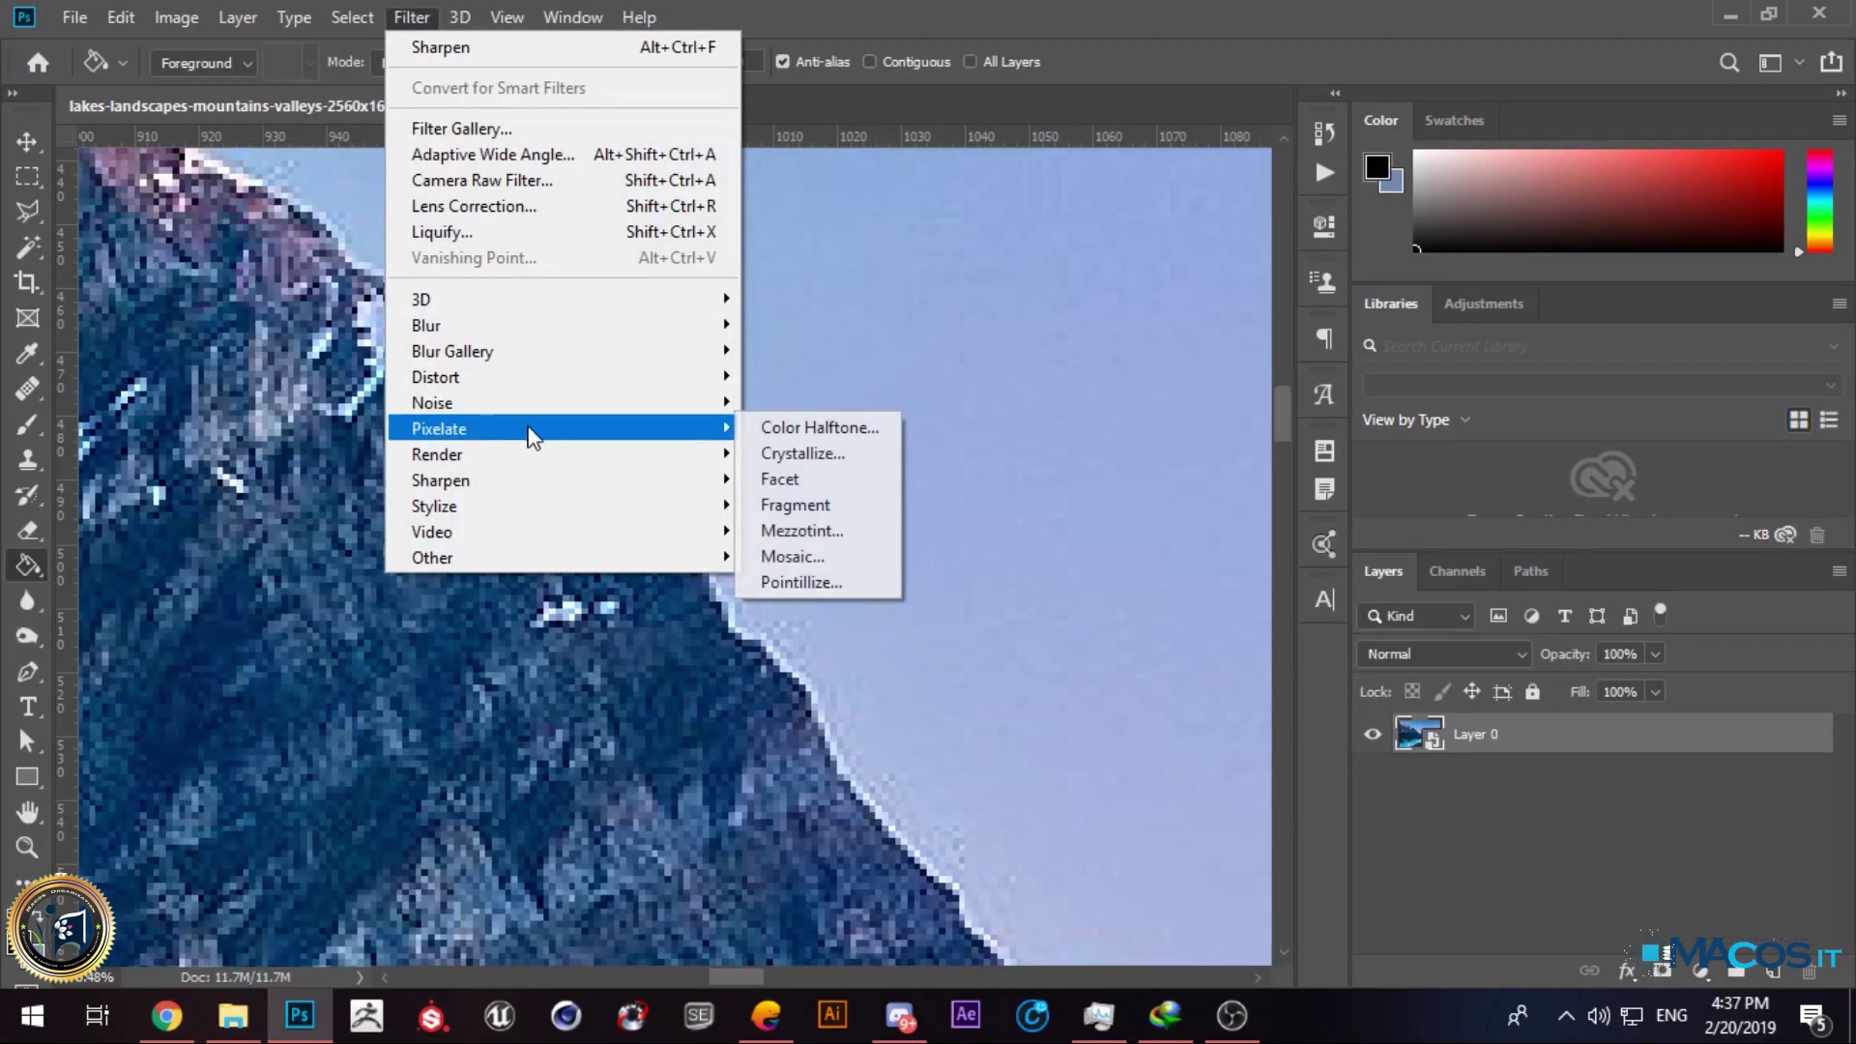
{"action": "mouse_move", "coordinate": [505, 488]}
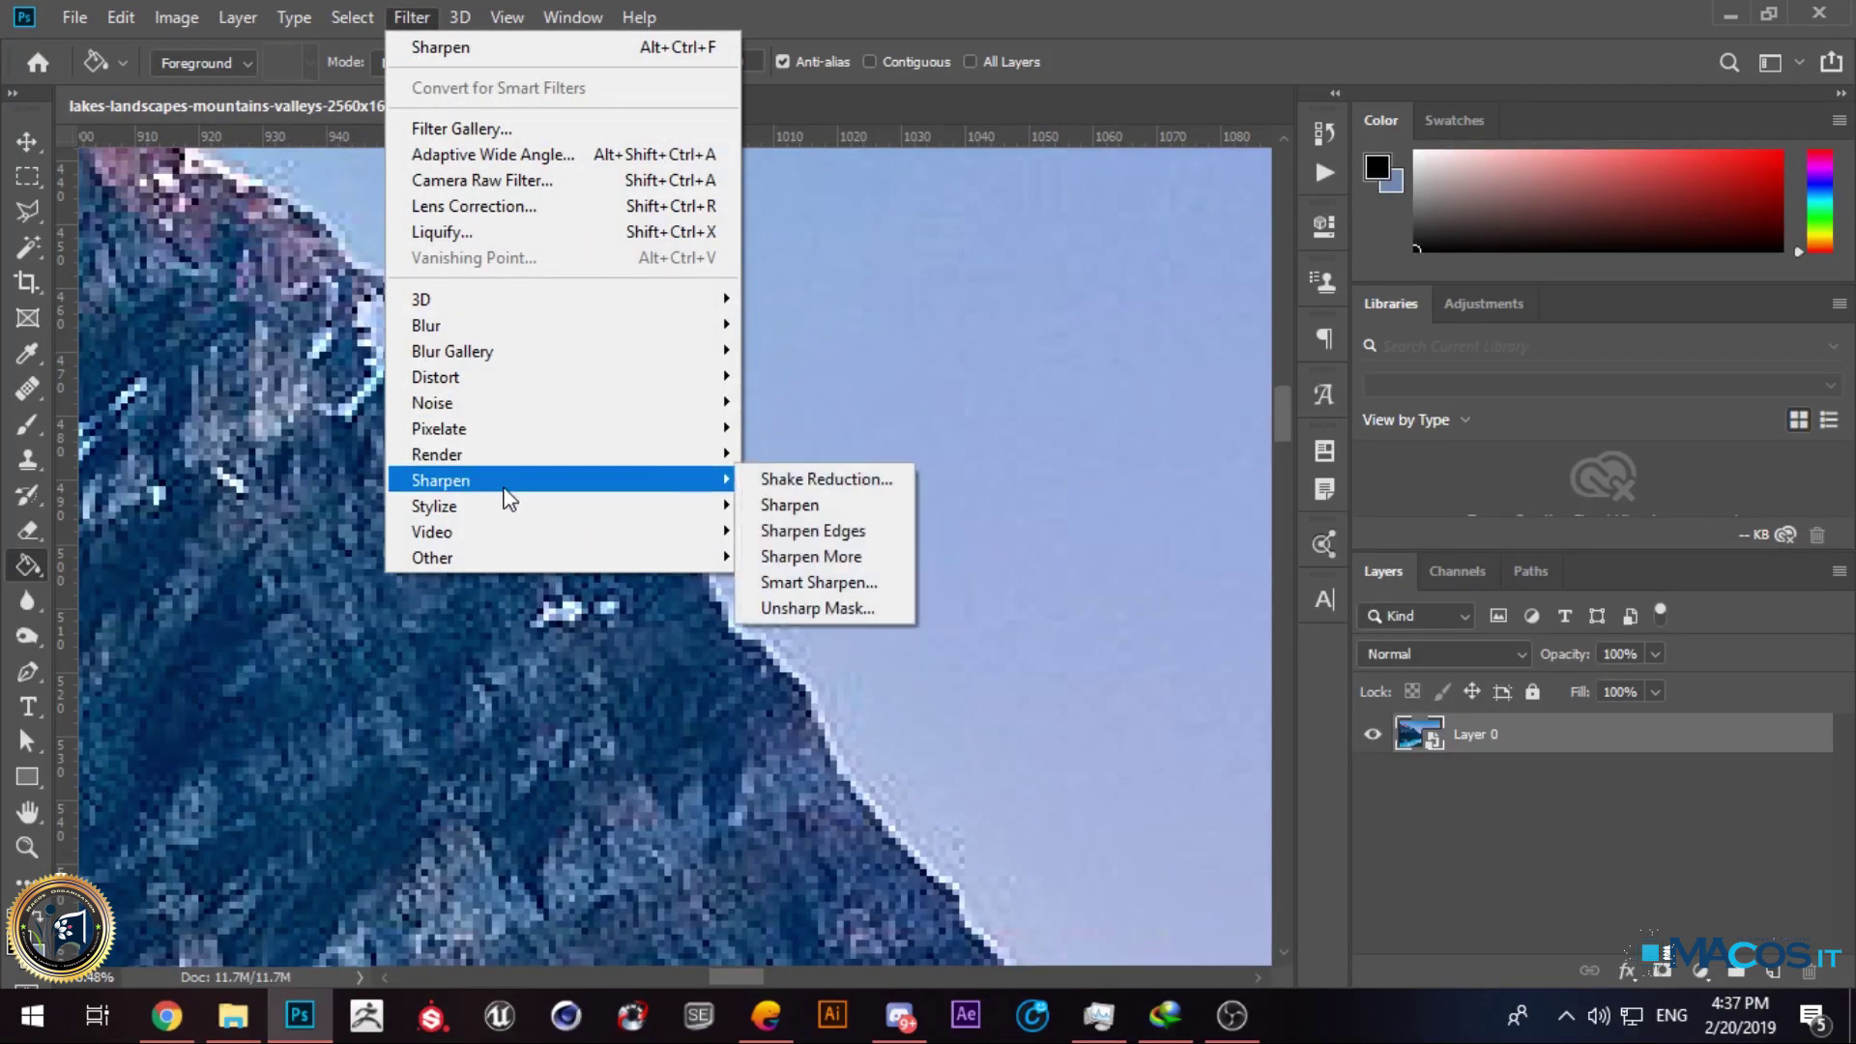
{"action": "left_click", "coordinate": [830, 479]}
{"action": "key", "text": "alt"}
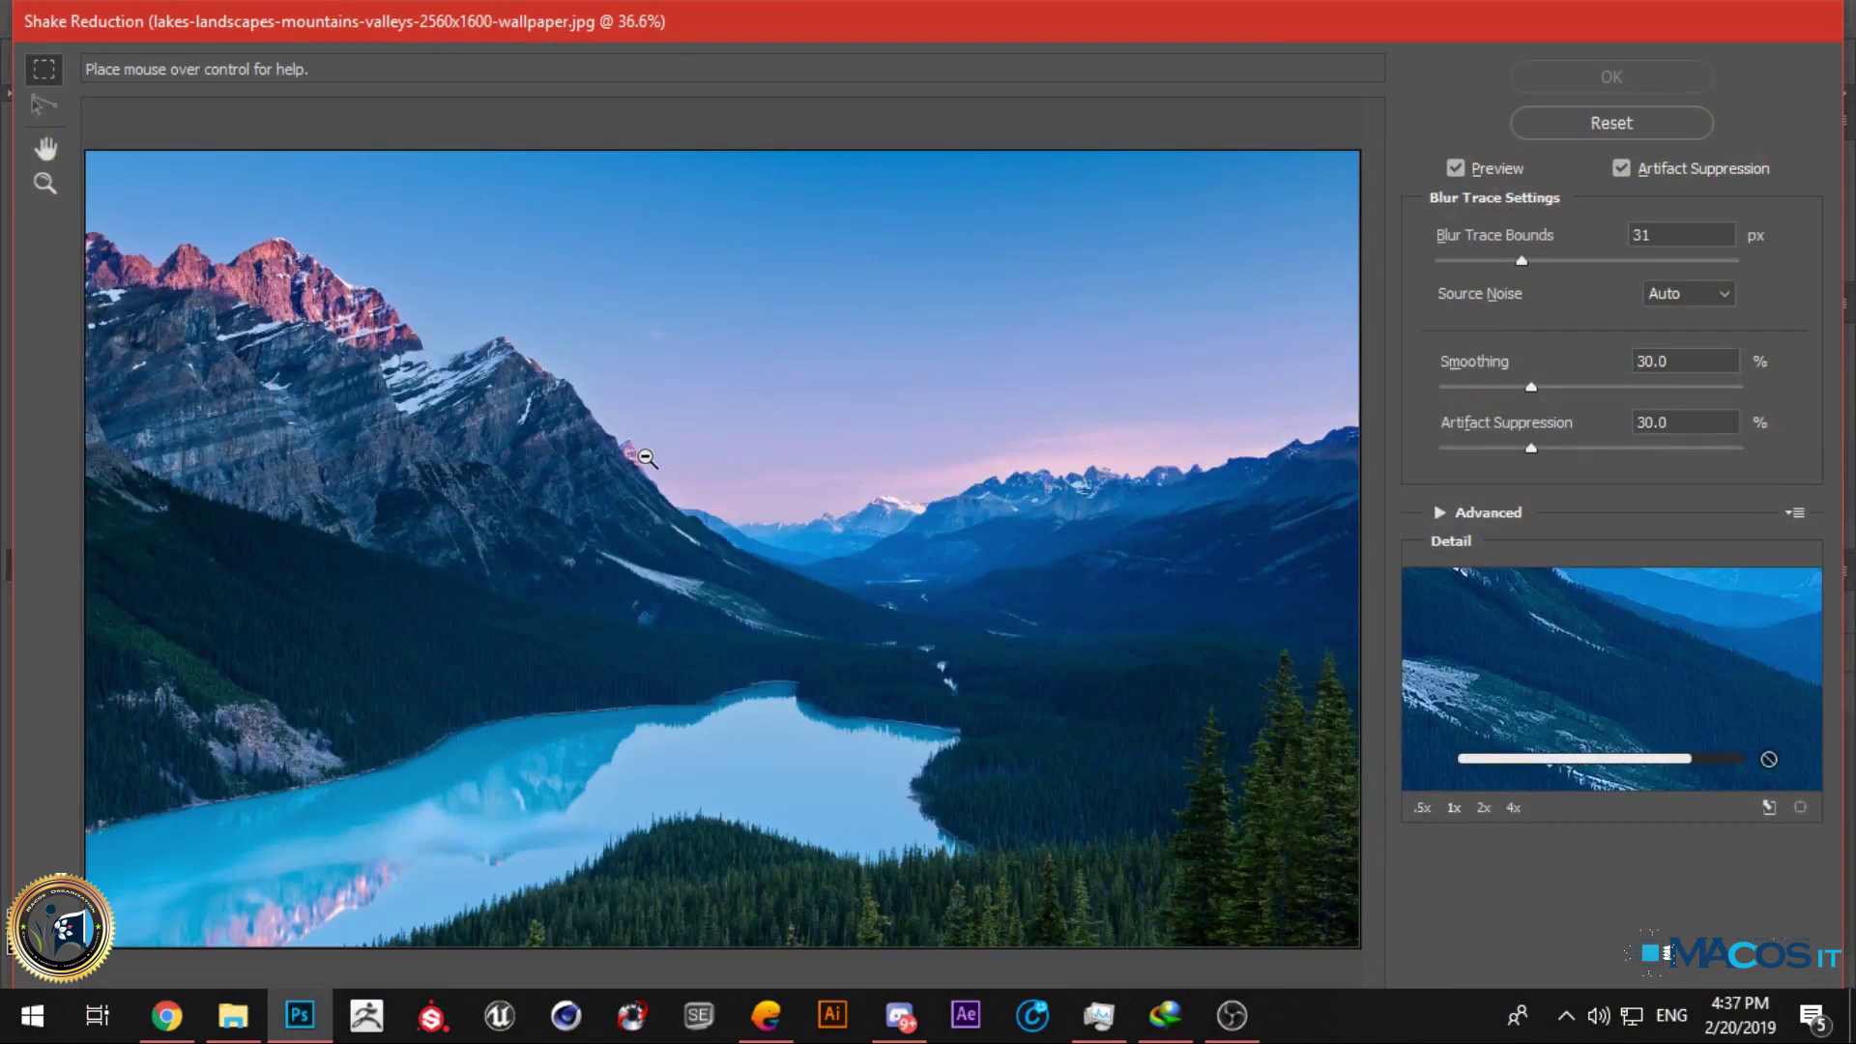
{"action": "scroll", "coordinate": [536, 436], "scroll_direction": "up", "scroll_amount": 1}
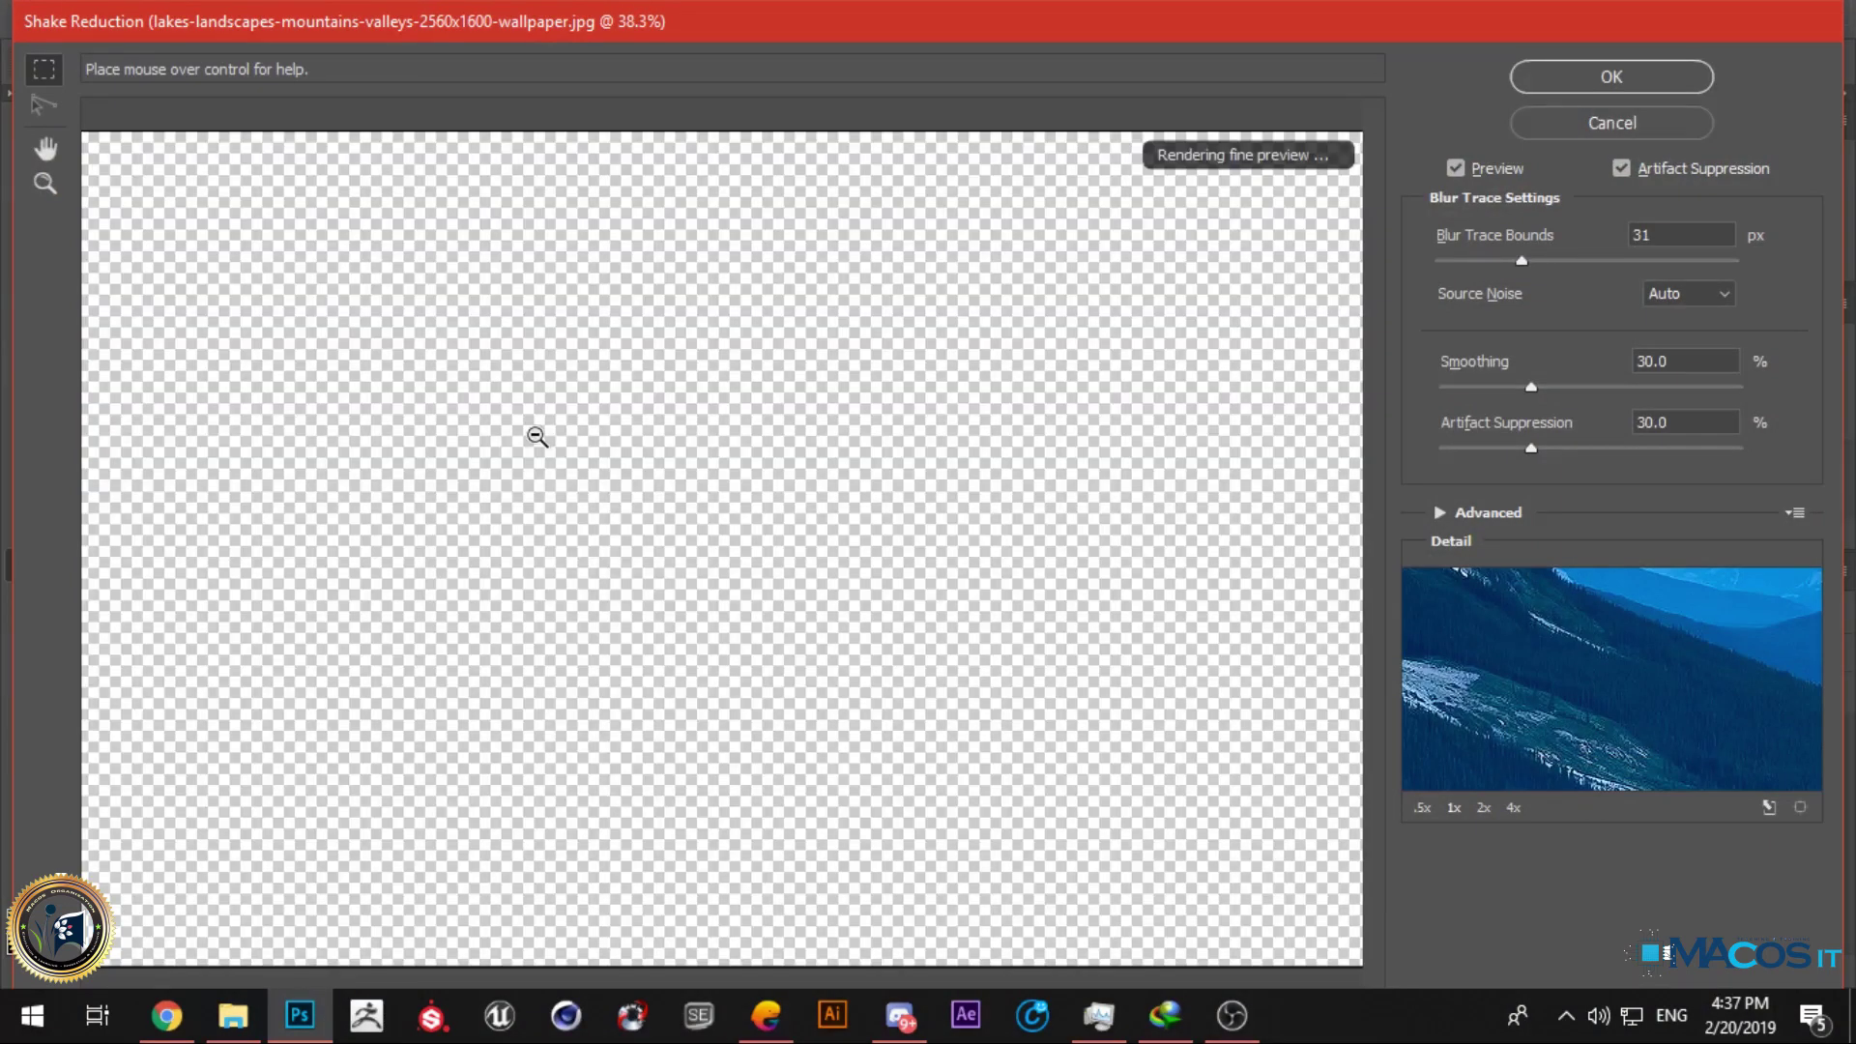
{"action": "scroll", "coordinate": [471, 336], "scroll_direction": "up", "scroll_amount": 2}
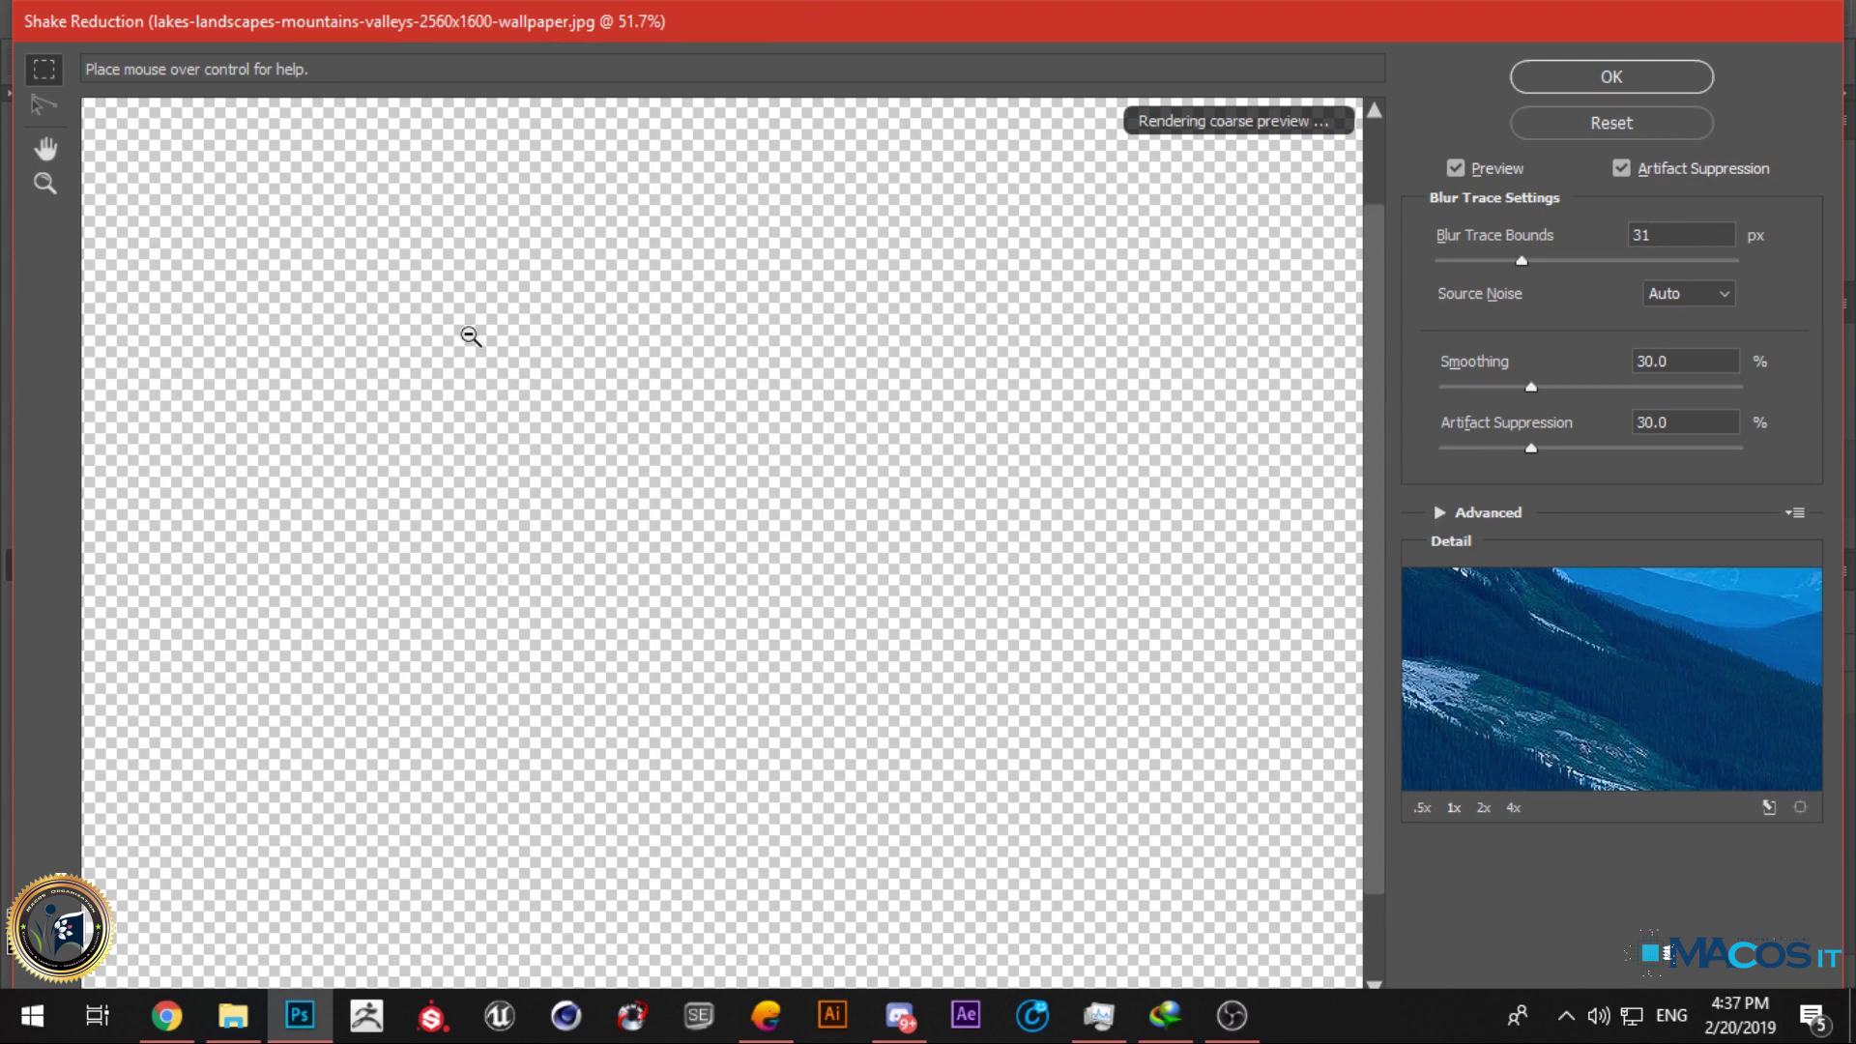
{"action": "left_click", "coordinate": [1457, 169]}
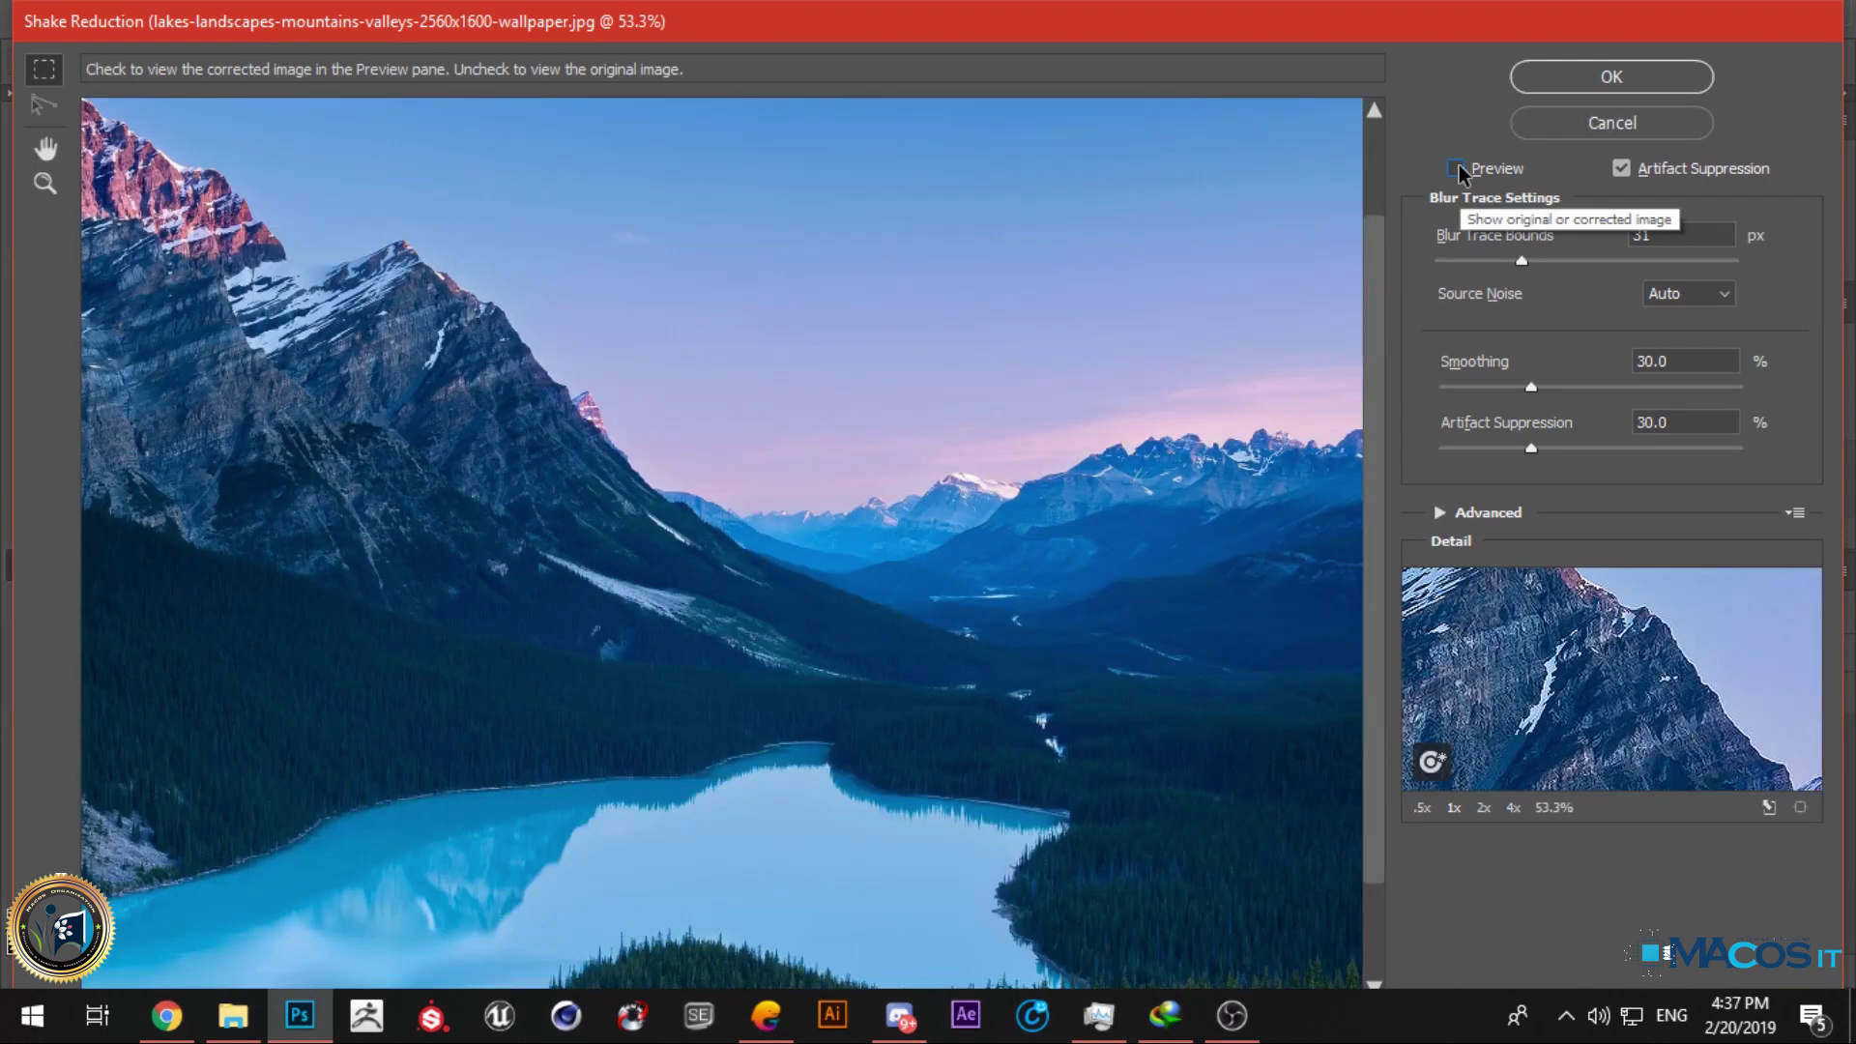
{"action": "left_click", "coordinate": [1457, 171]}
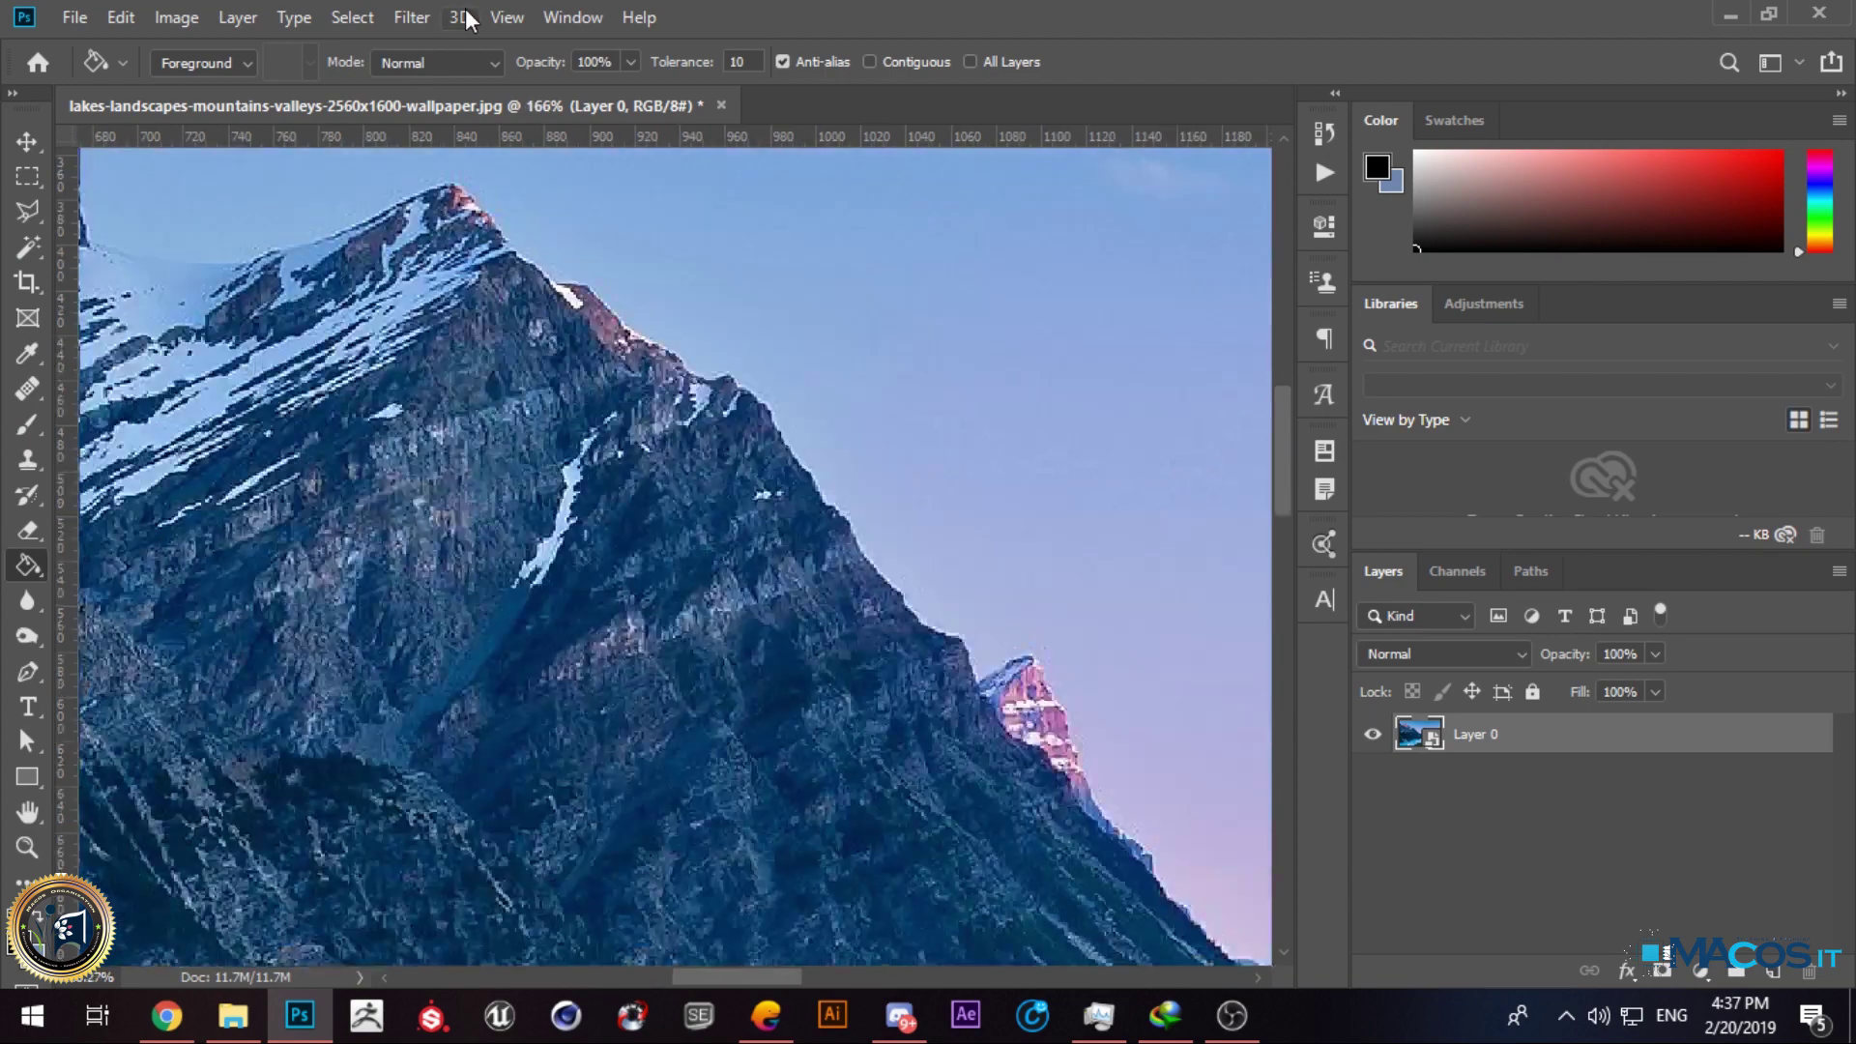
Step: Apply the Sharpen filter to Layer 0 as a smart filter
{"action": "left_click", "coordinate": [412, 17]}
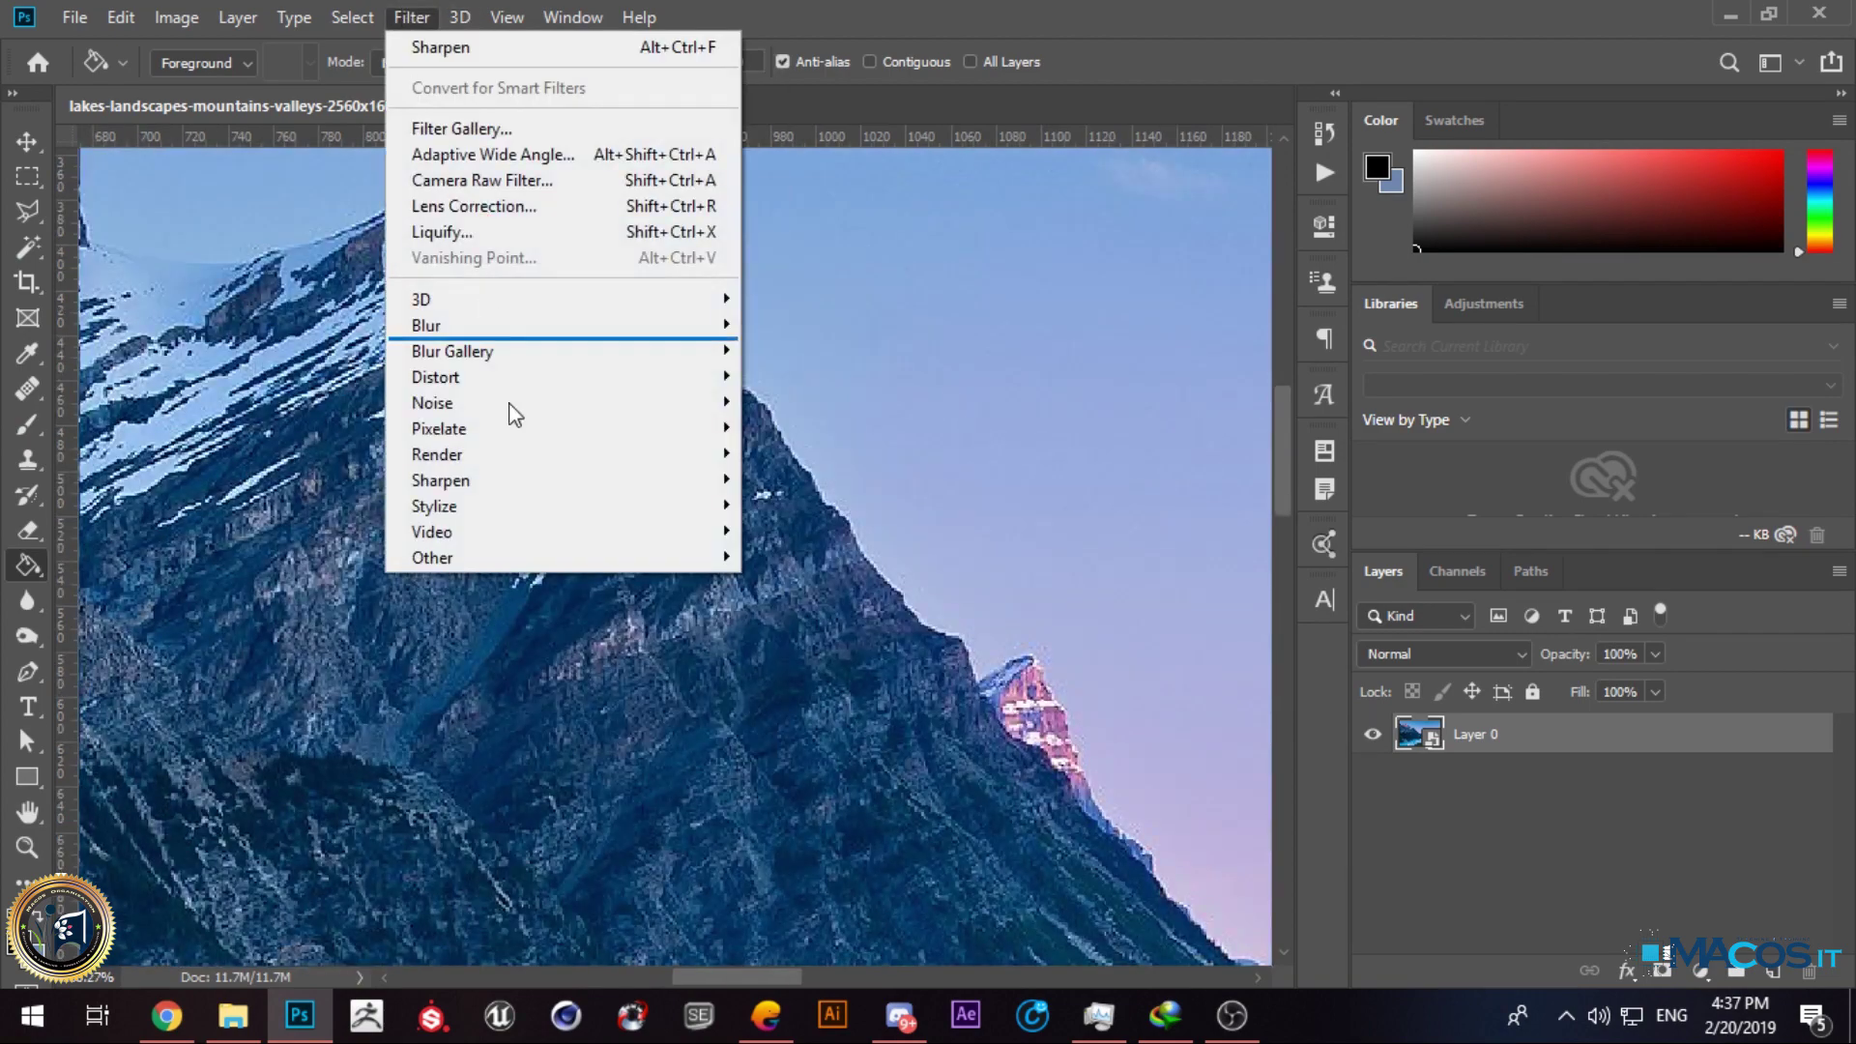
{"action": "mouse_move", "coordinate": [518, 456]}
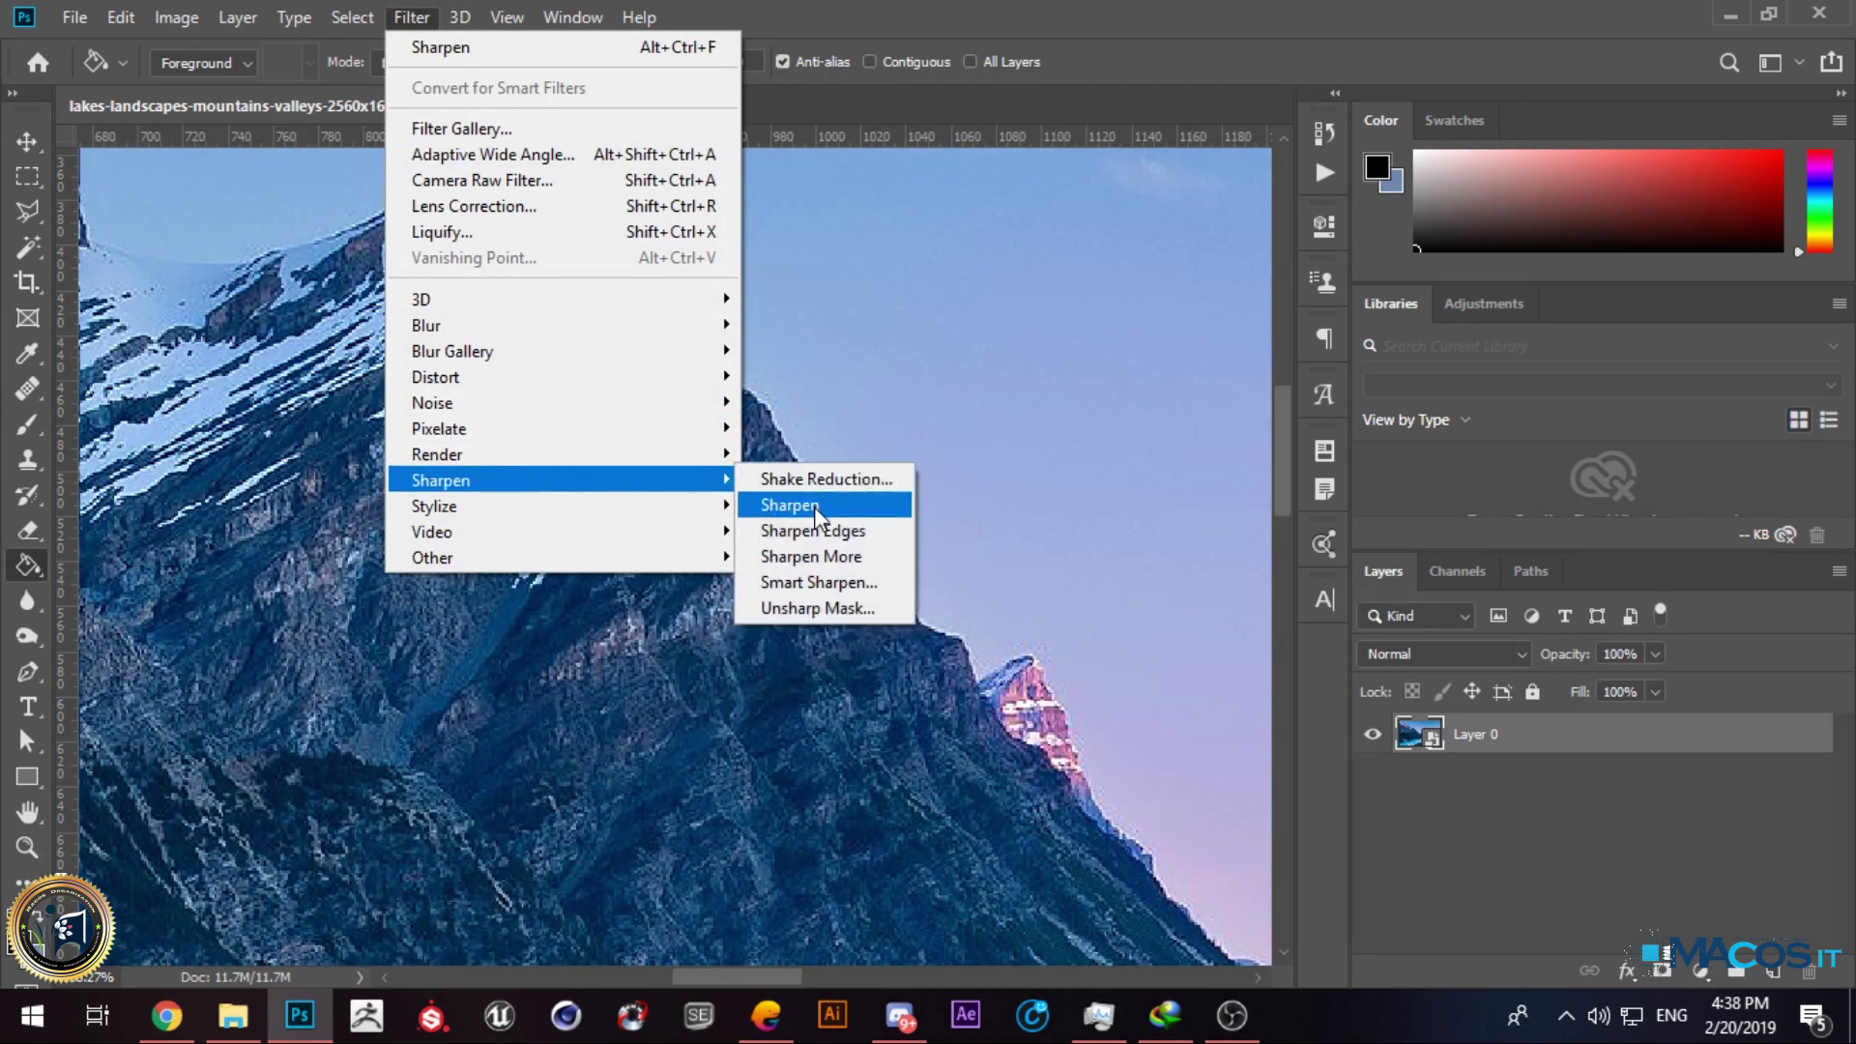
{"action": "left_click", "coordinate": [778, 504]}
{"action": "scroll", "coordinate": [730, 483], "scroll_direction": "up", "scroll_amount": 4}
{"action": "scroll", "coordinate": [616, 434], "scroll_direction": "down", "scroll_amount": 15}
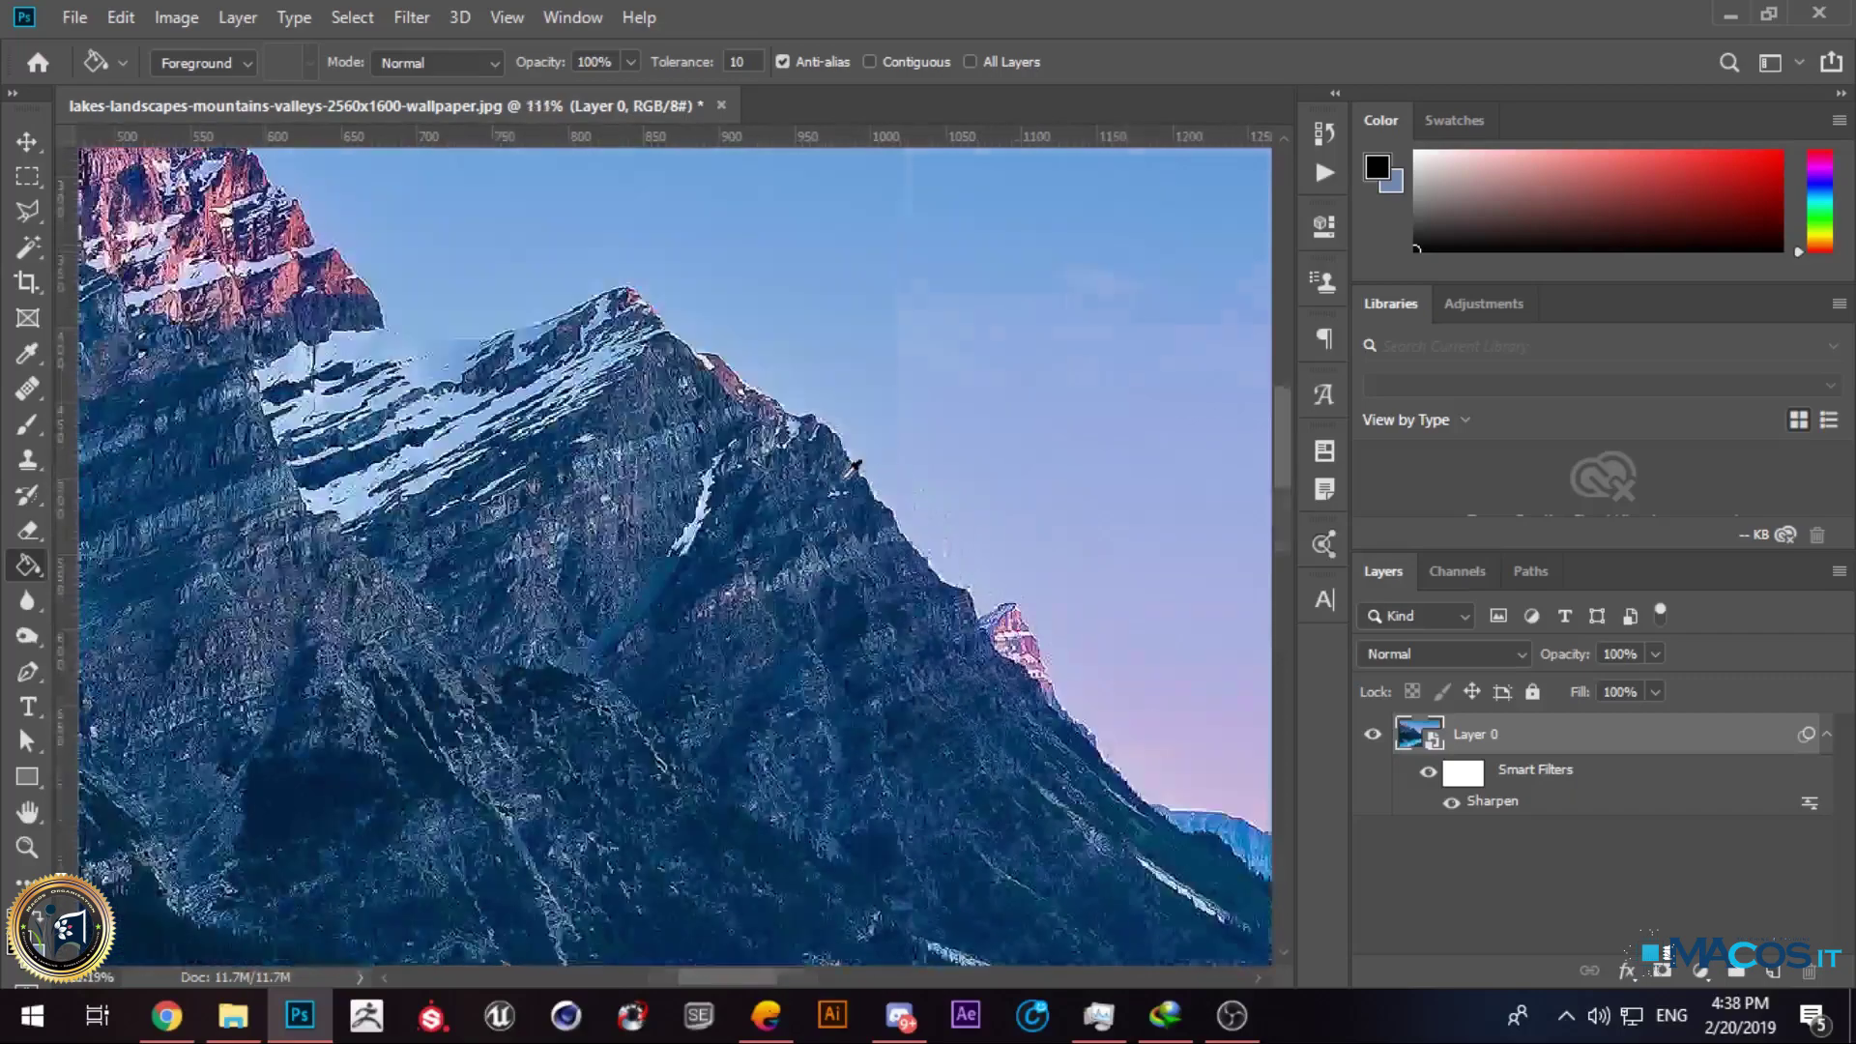
Step: Toggle the Sharpen smart filter's visibility to compare the mountain detail with and without it, leaving it visible
{"action": "scroll", "coordinate": [522, 451], "scroll_direction": "up", "scroll_amount": 12}
{"action": "scroll", "coordinate": [522, 451], "scroll_direction": "down", "scroll_amount": 1}
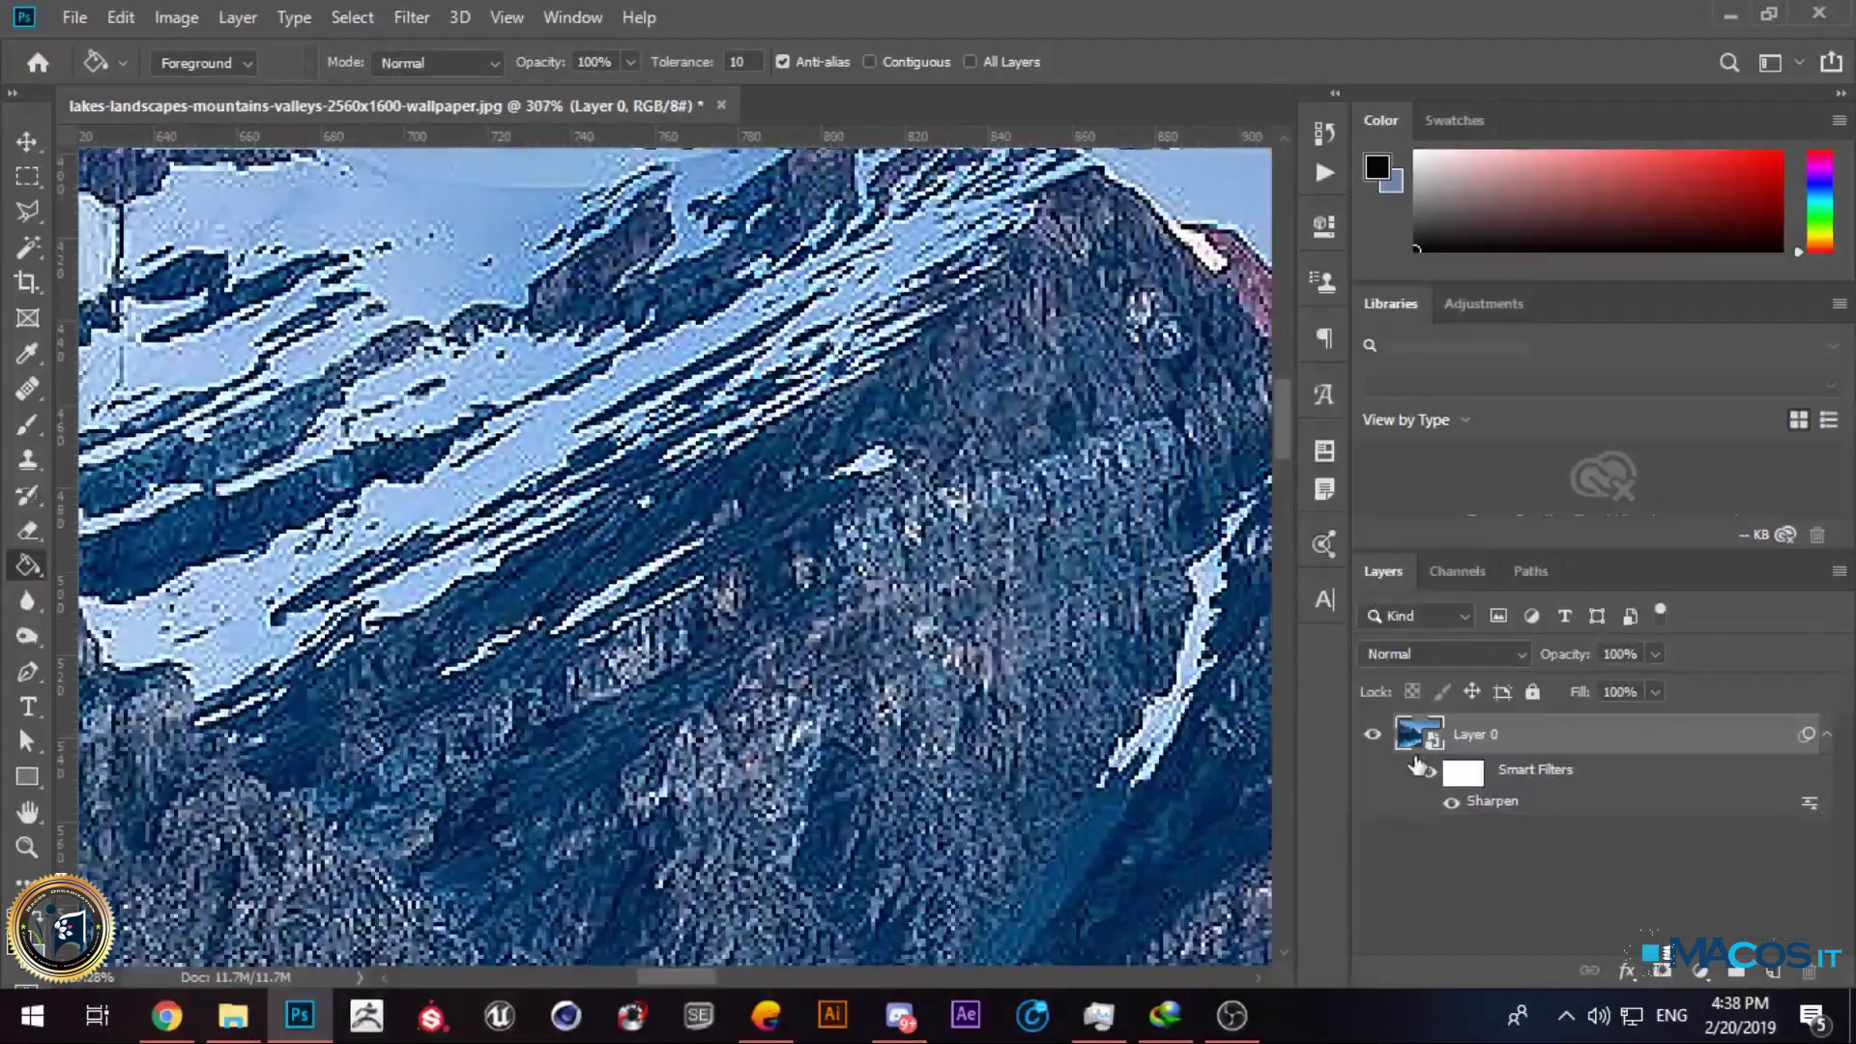
{"action": "left_click", "coordinate": [1451, 804]}
{"action": "left_click", "coordinate": [1452, 805]}
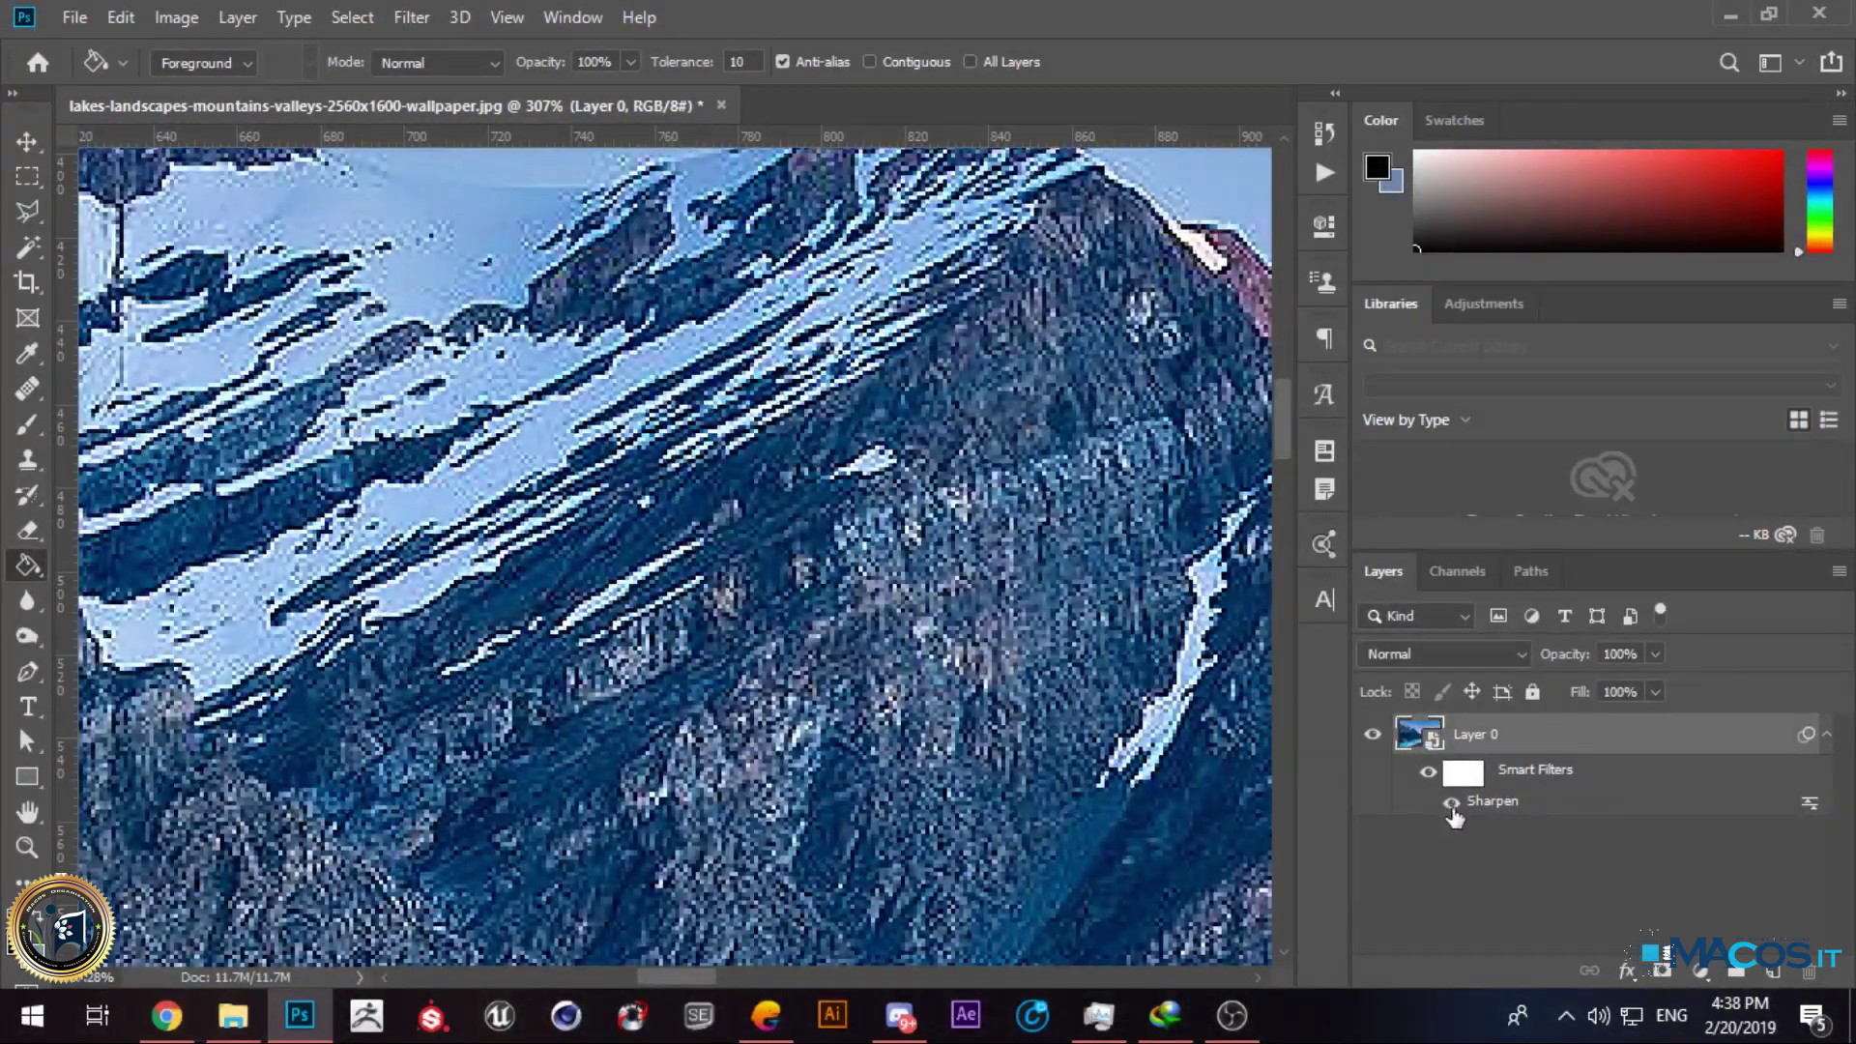
{"action": "scroll", "coordinate": [655, 490], "scroll_direction": "down", "scroll_amount": 15}
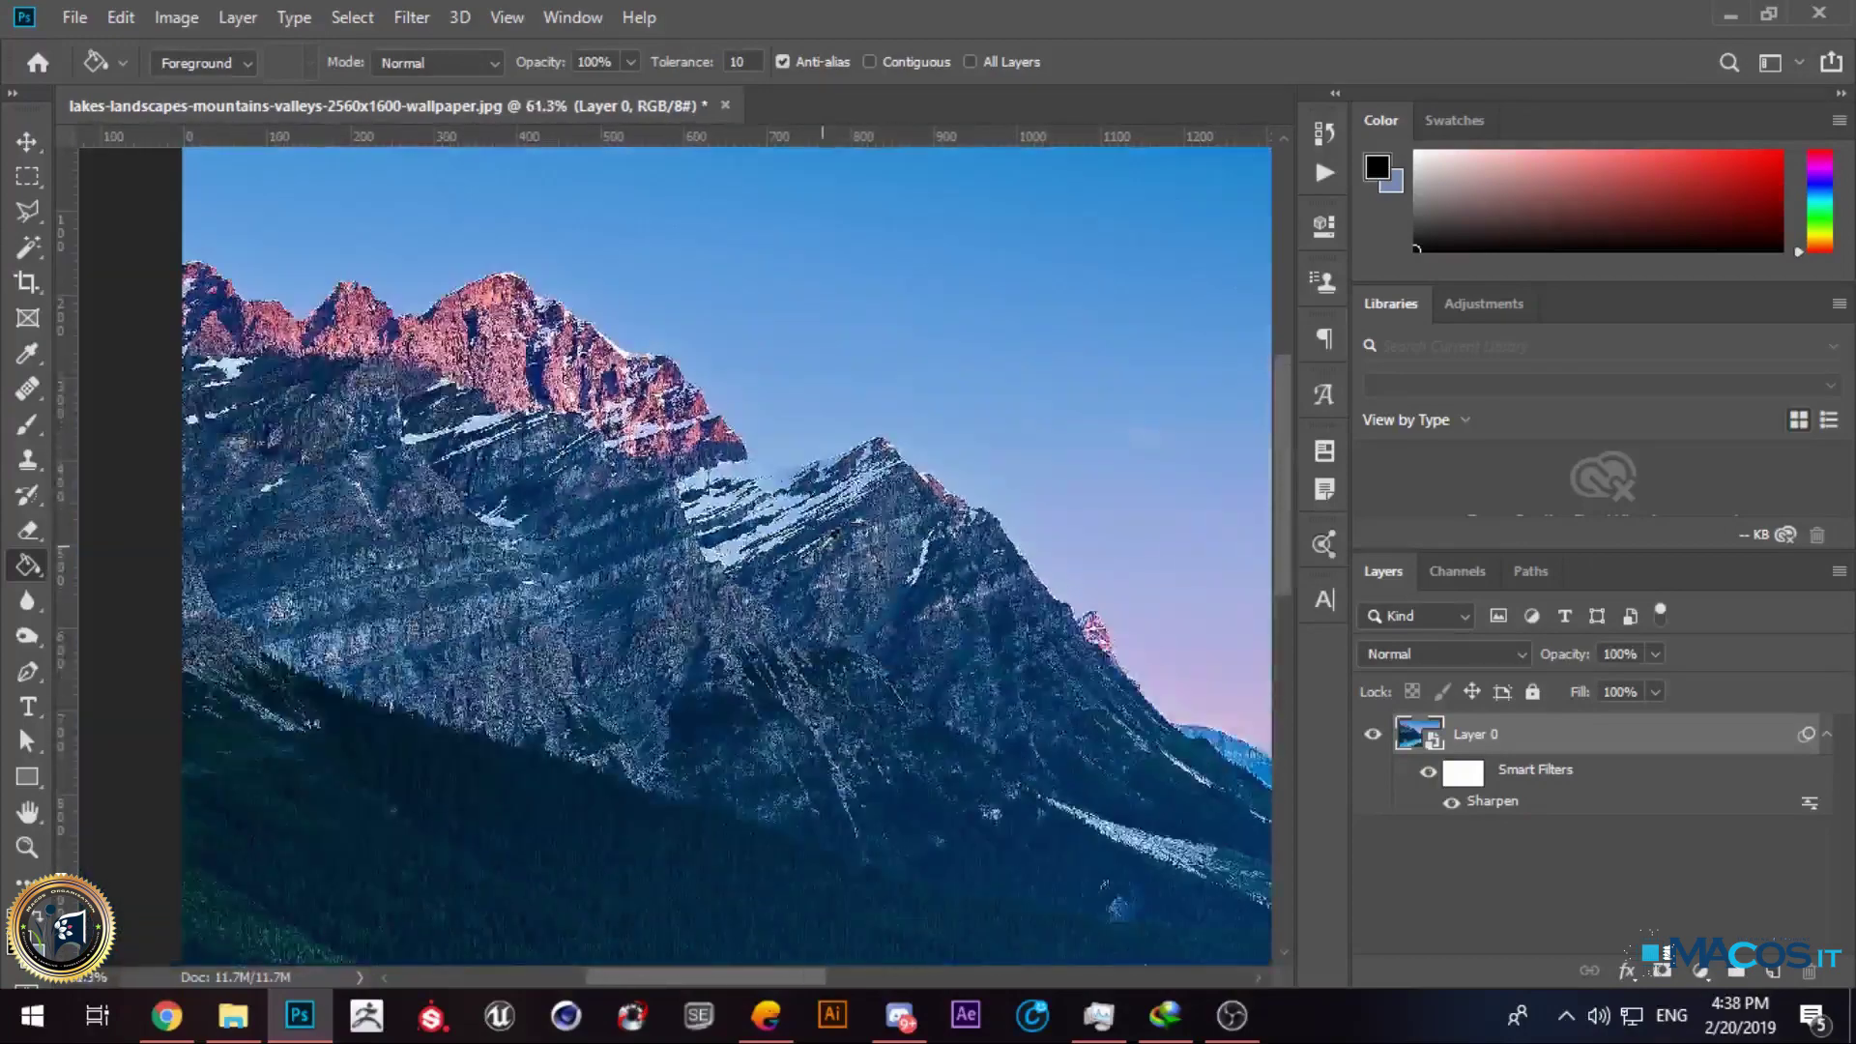
{"action": "left_click", "coordinate": [1450, 805]}
{"action": "scroll", "coordinate": [653, 484], "scroll_direction": "up", "scroll_amount": 15}
Step: Add a Sharpen Edges smart filter to Layer 0
{"action": "left_click", "coordinate": [408, 18]}
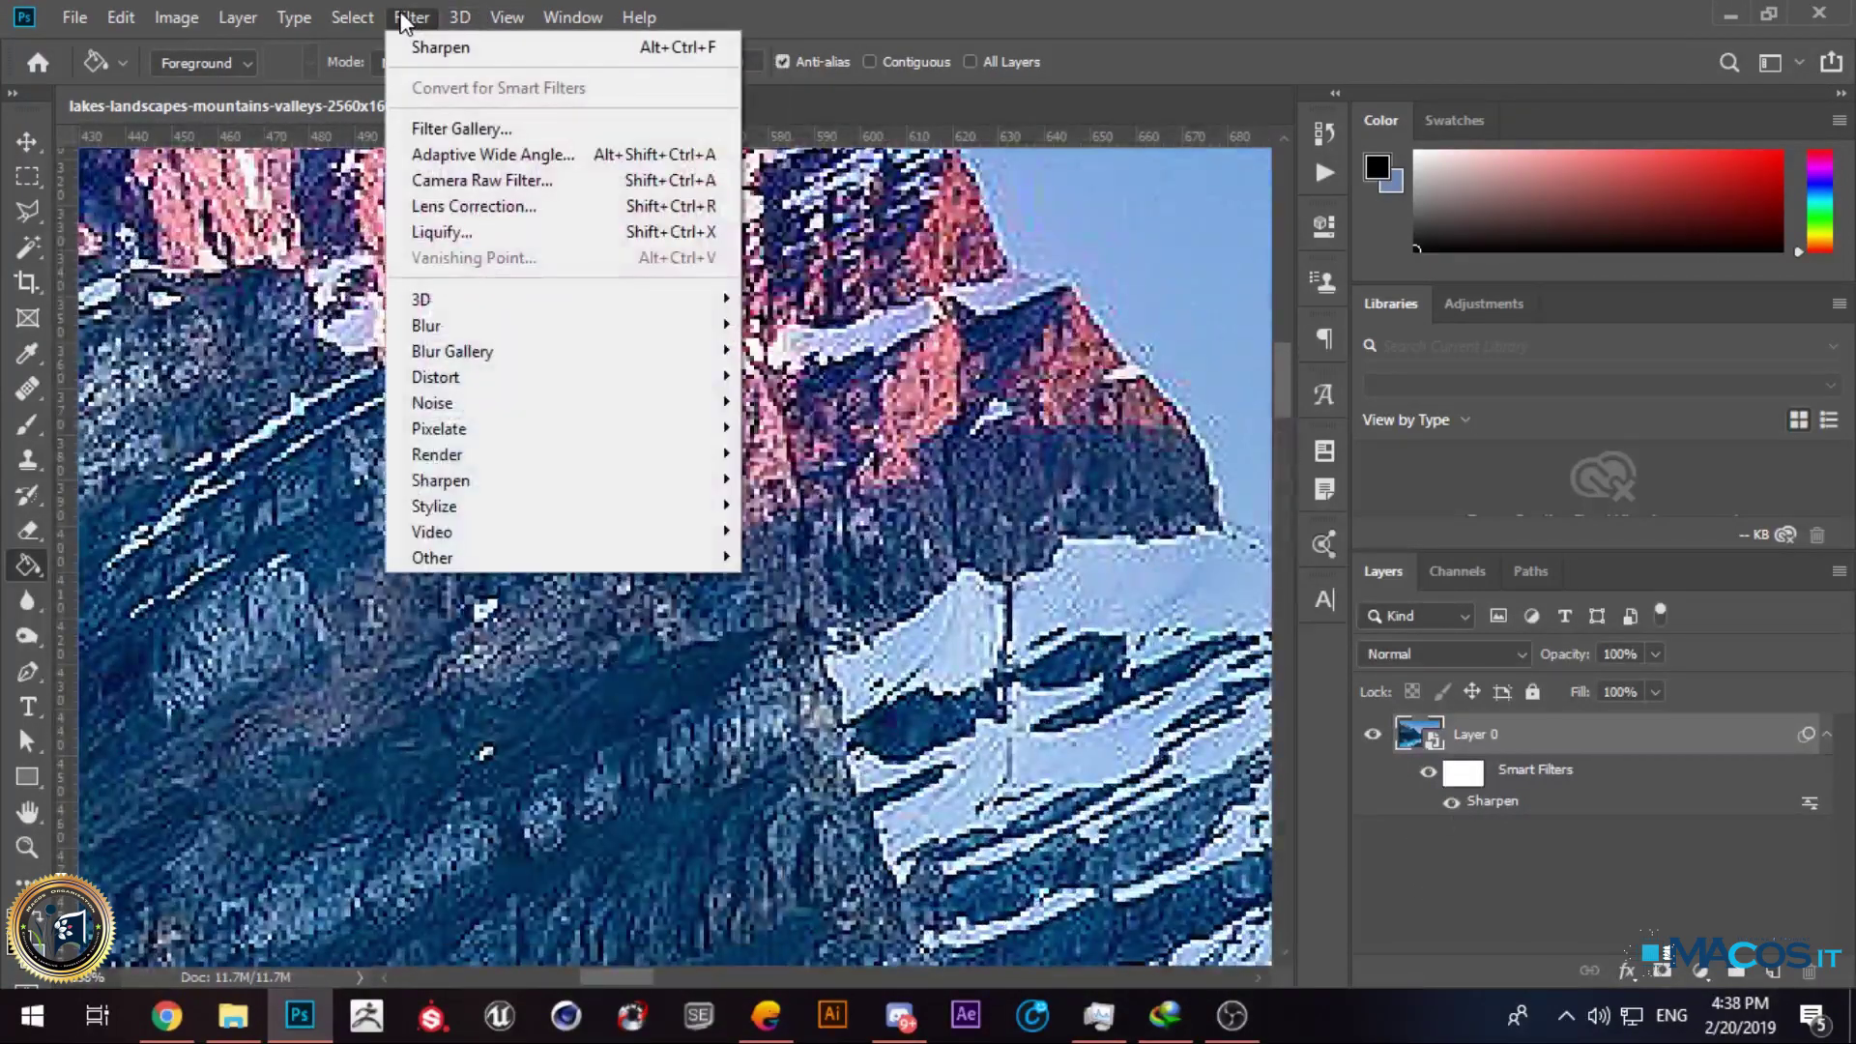
{"action": "mouse_move", "coordinate": [600, 476]}
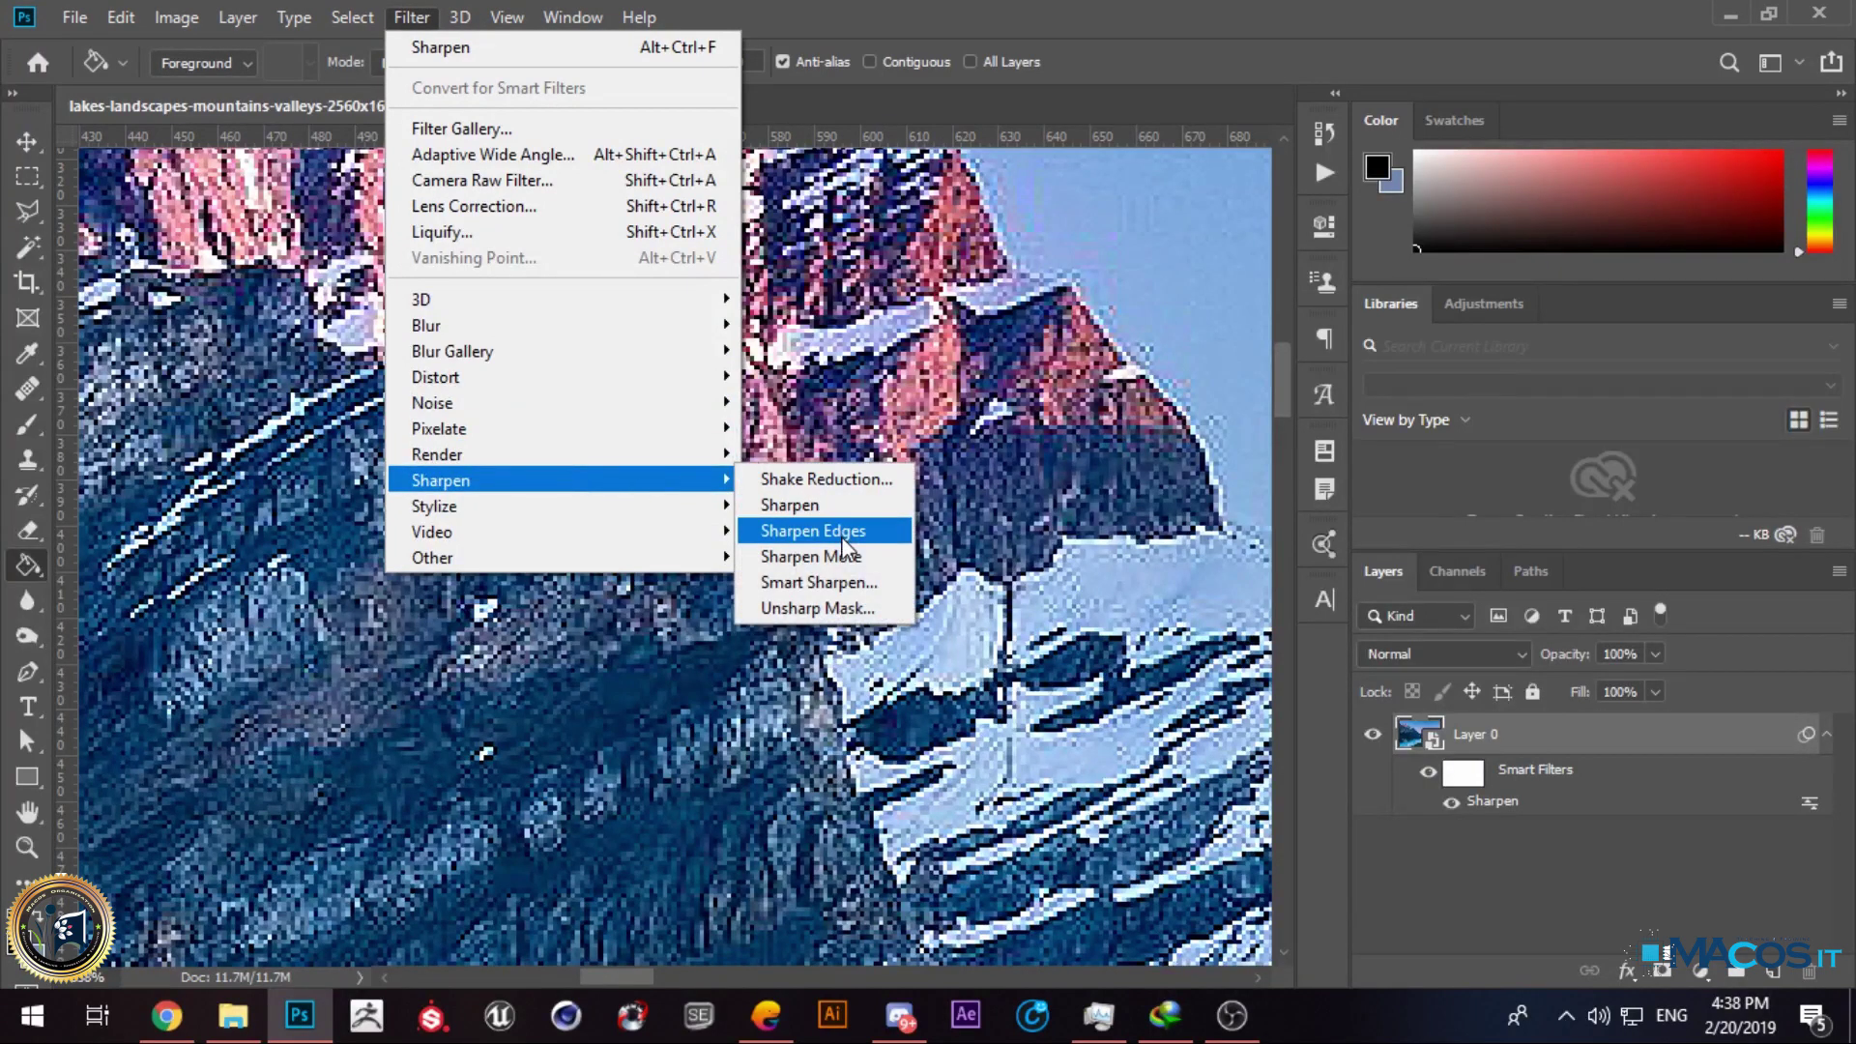
{"action": "left_click", "coordinate": [812, 530]}
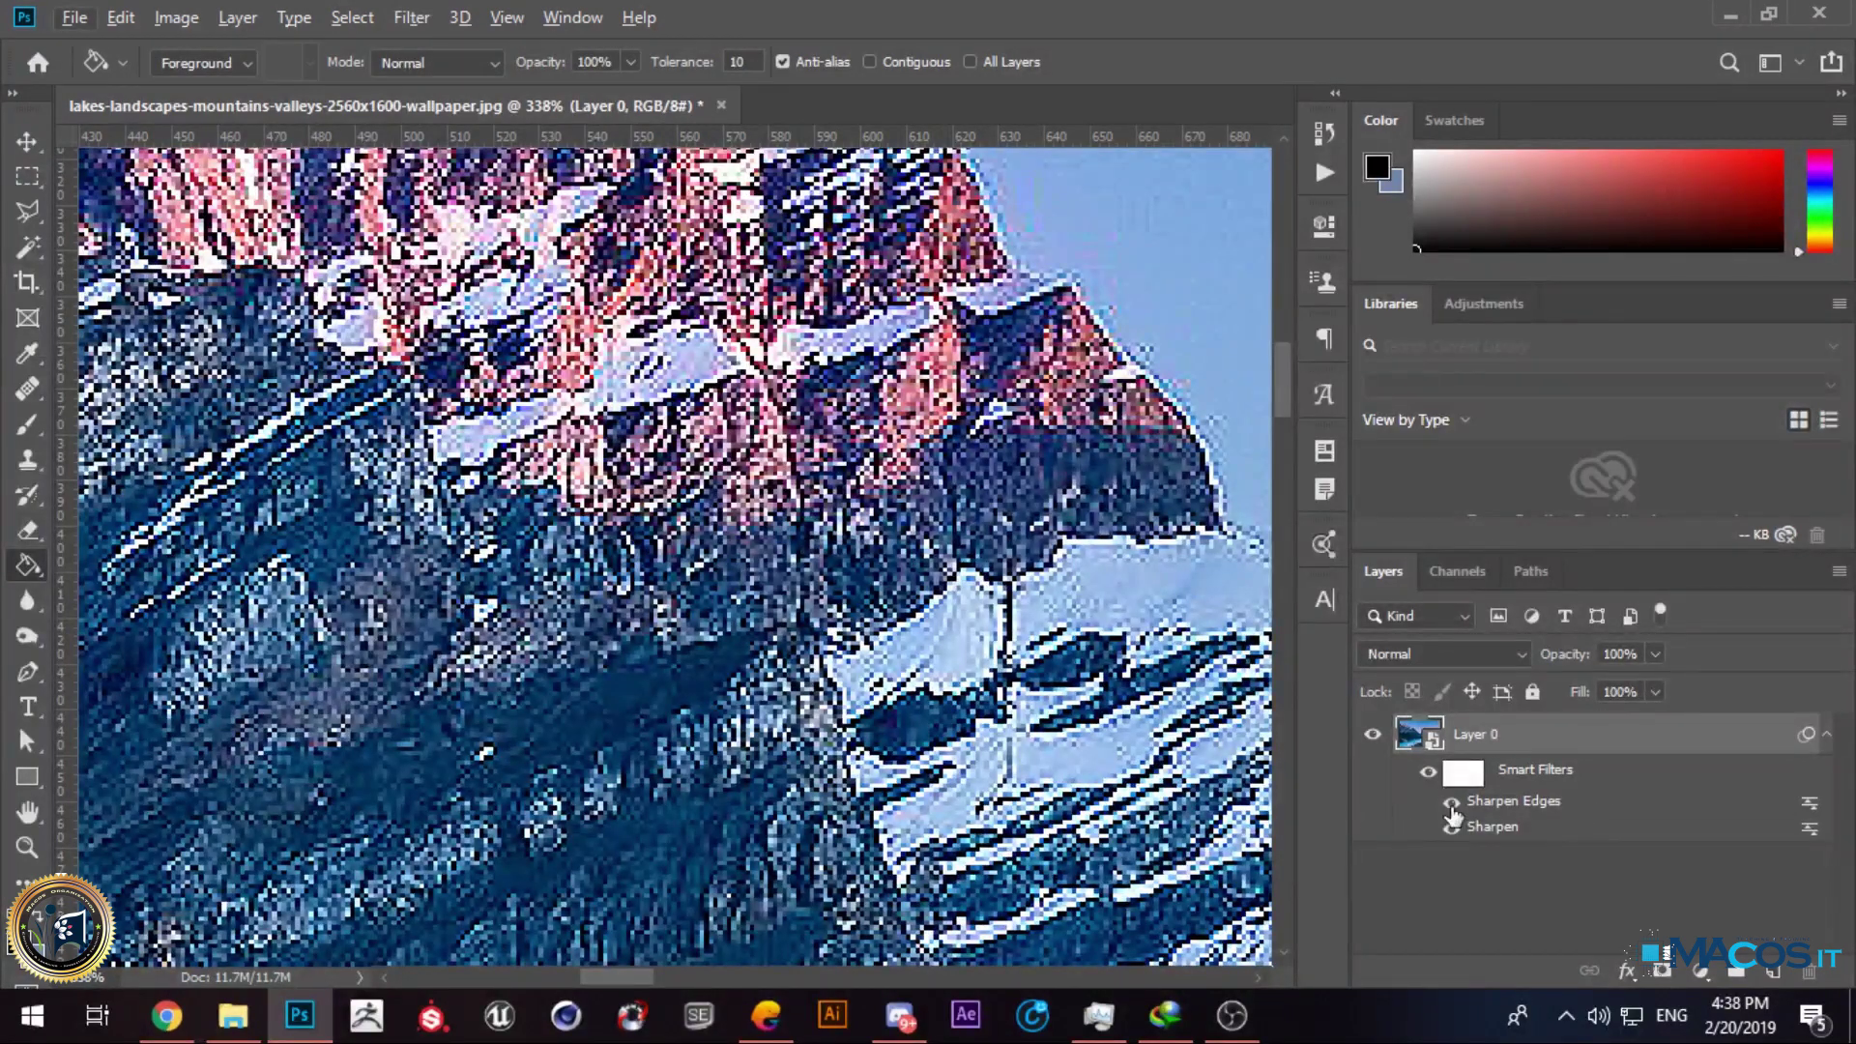
Step: Compare the Sharpen Edges and Sharpen smart filters by toggling their visibility, and leave both hidden
{"action": "left_click", "coordinate": [1451, 803]}
{"action": "left_click", "coordinate": [1452, 828]}
{"action": "left_click", "coordinate": [1451, 829]}
{"action": "left_click", "coordinate": [1451, 829]}
{"action": "left_click", "coordinate": [1451, 803]}
{"action": "left_click", "coordinate": [1451, 802]}
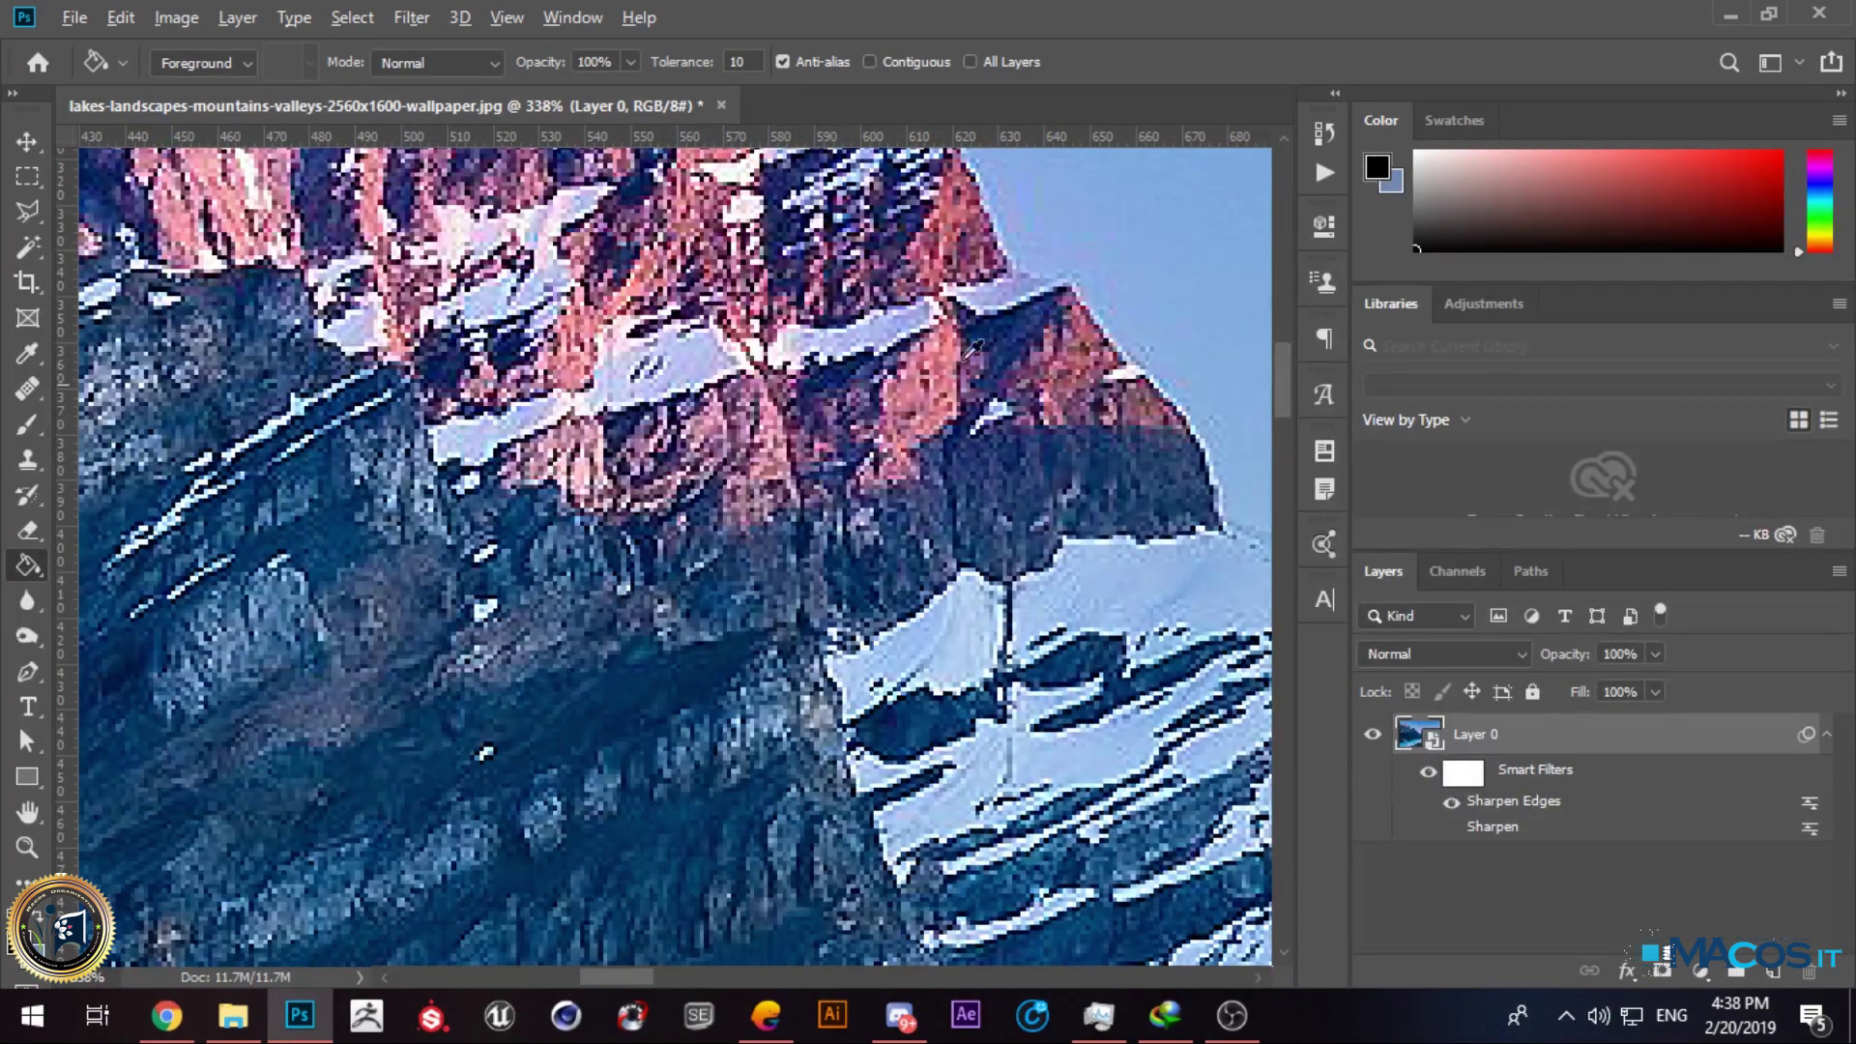
{"action": "scroll", "coordinate": [972, 348], "scroll_direction": "down", "scroll_amount": 6}
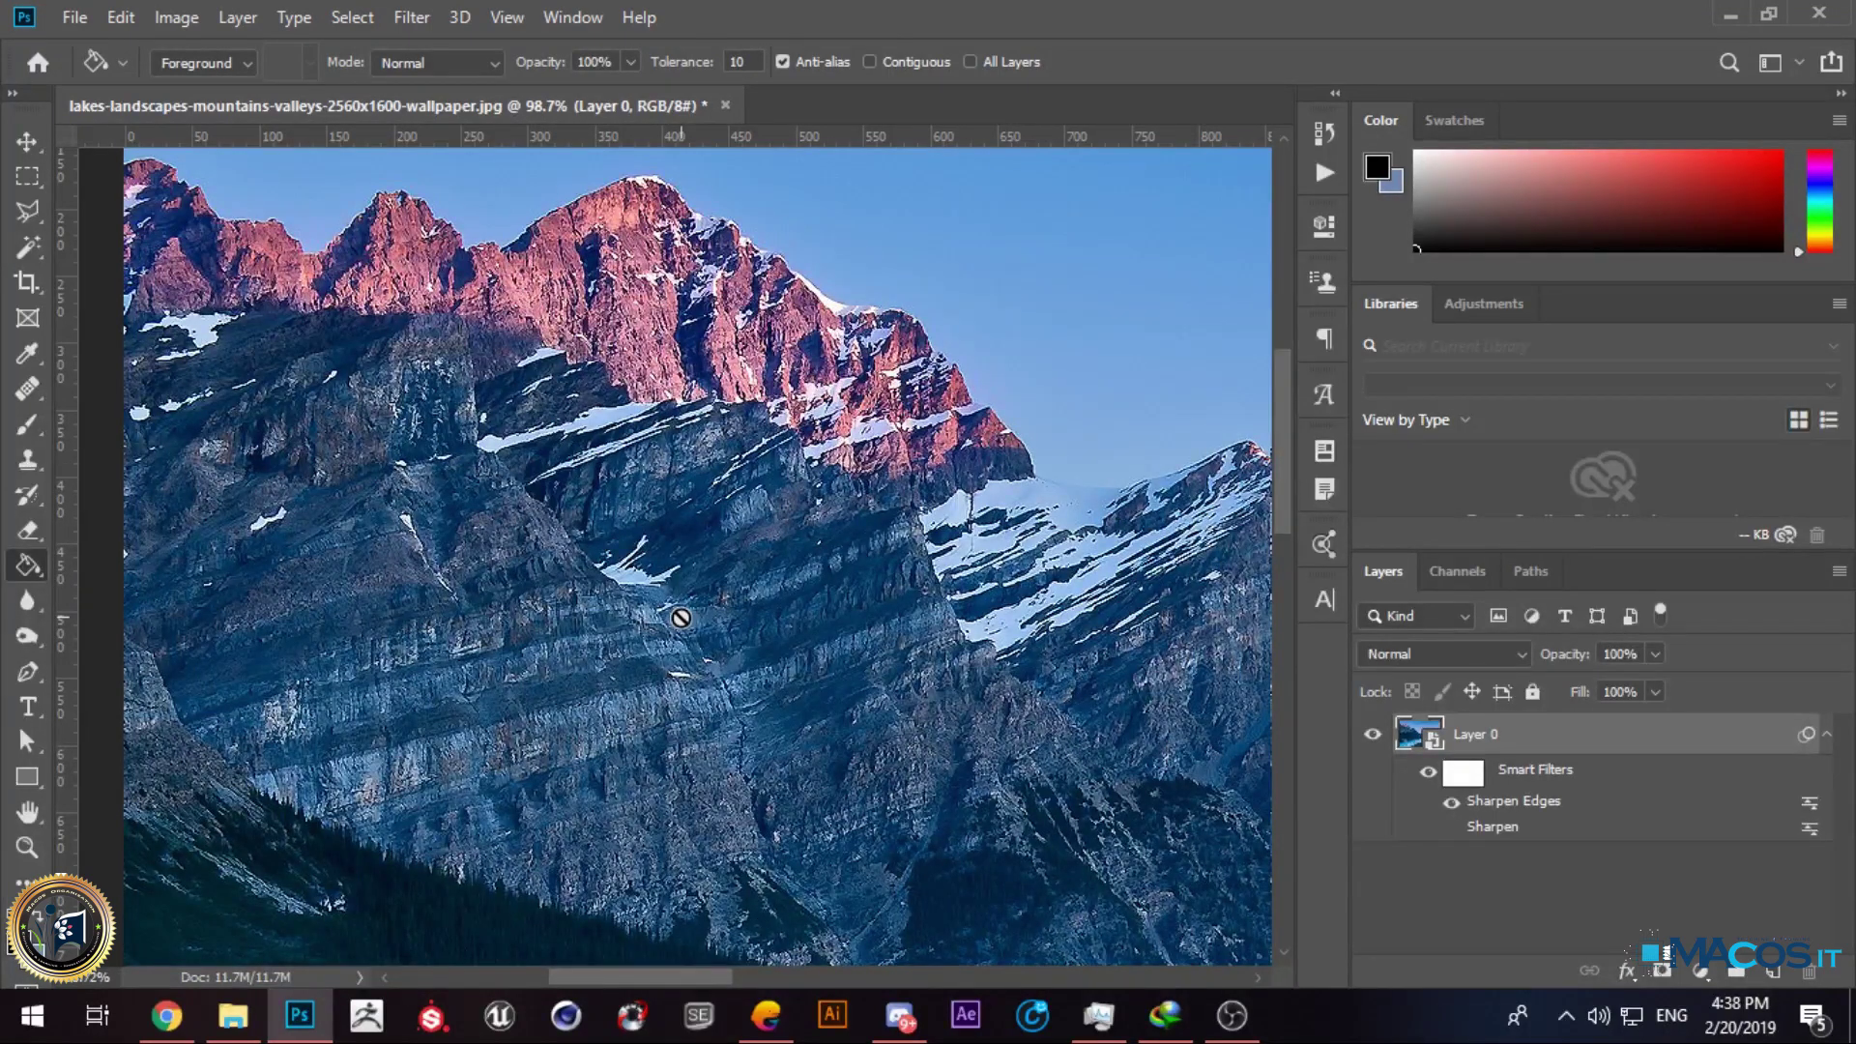
{"action": "left_click", "coordinate": [1451, 802]}
Step: Try Smart Sharpen on Layer 0 with the Amount at 303%, cancel it, and inspect the rock face up close
{"action": "left_click", "coordinate": [416, 16]}
{"action": "mouse_move", "coordinate": [466, 463]}
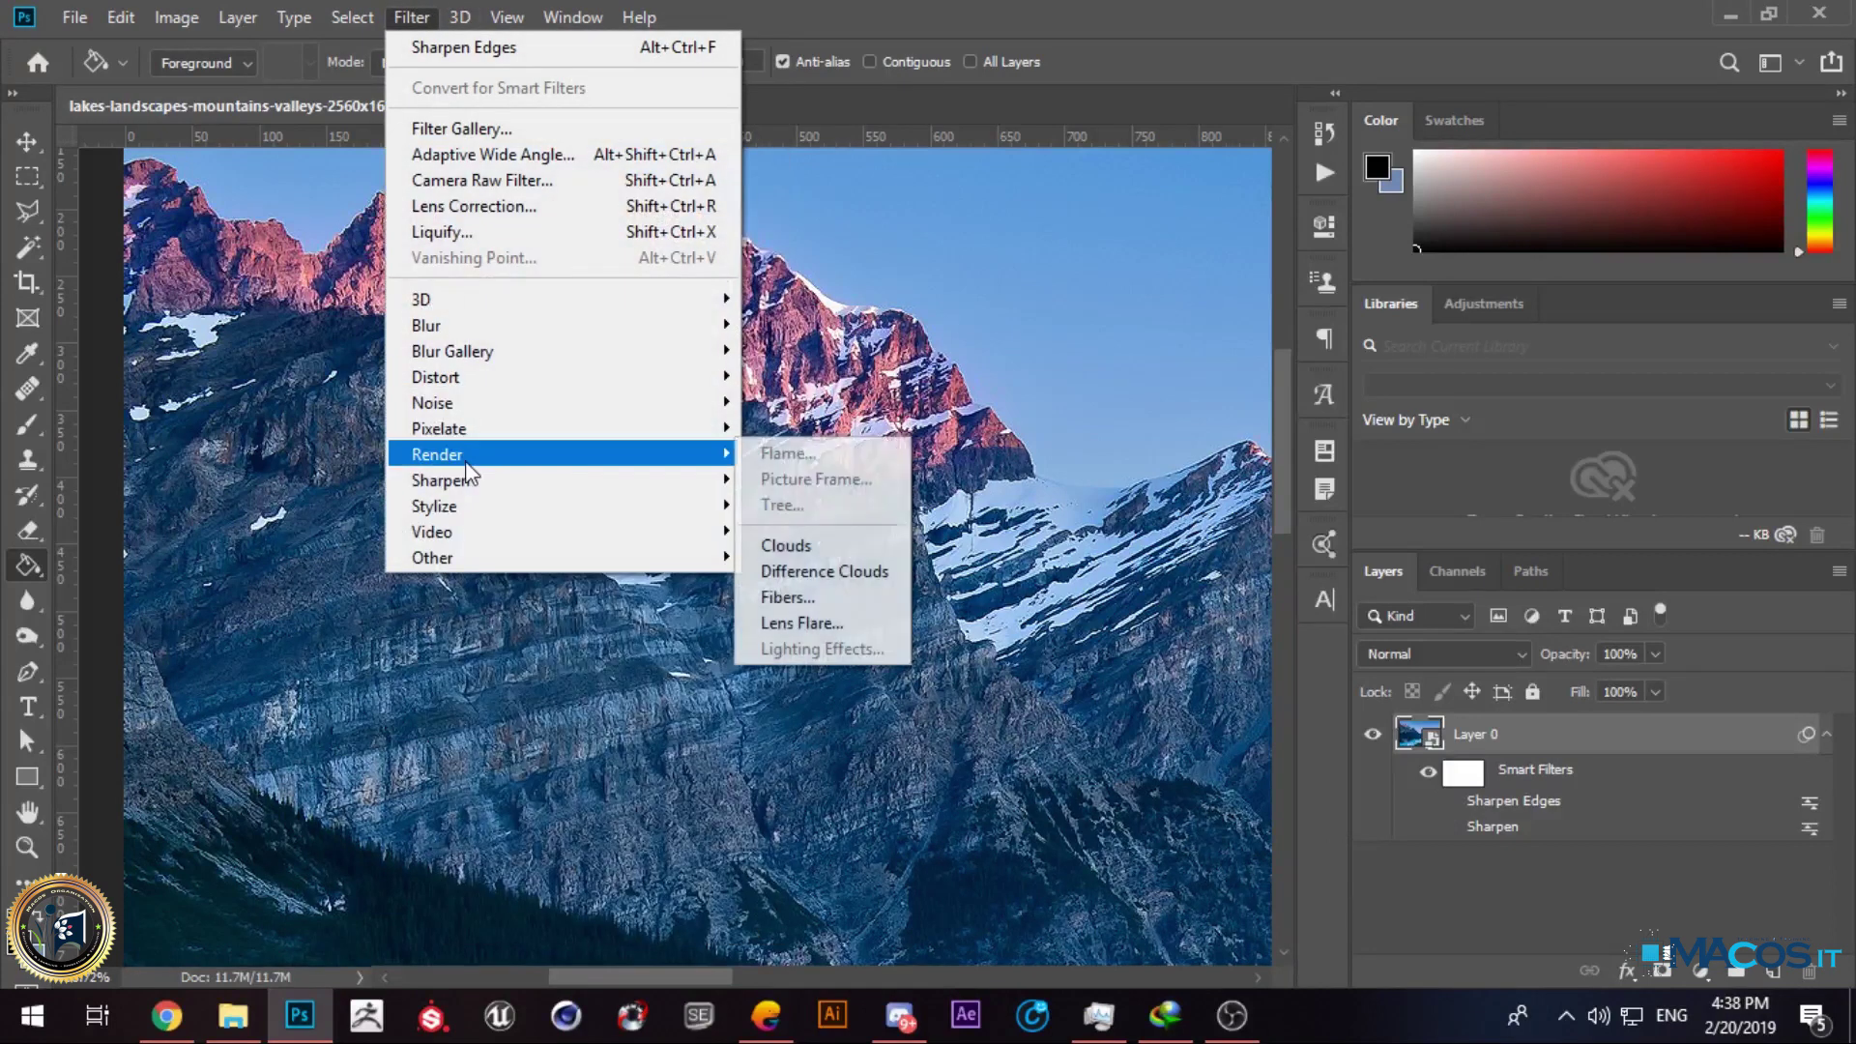
{"action": "mouse_move", "coordinate": [619, 484]}
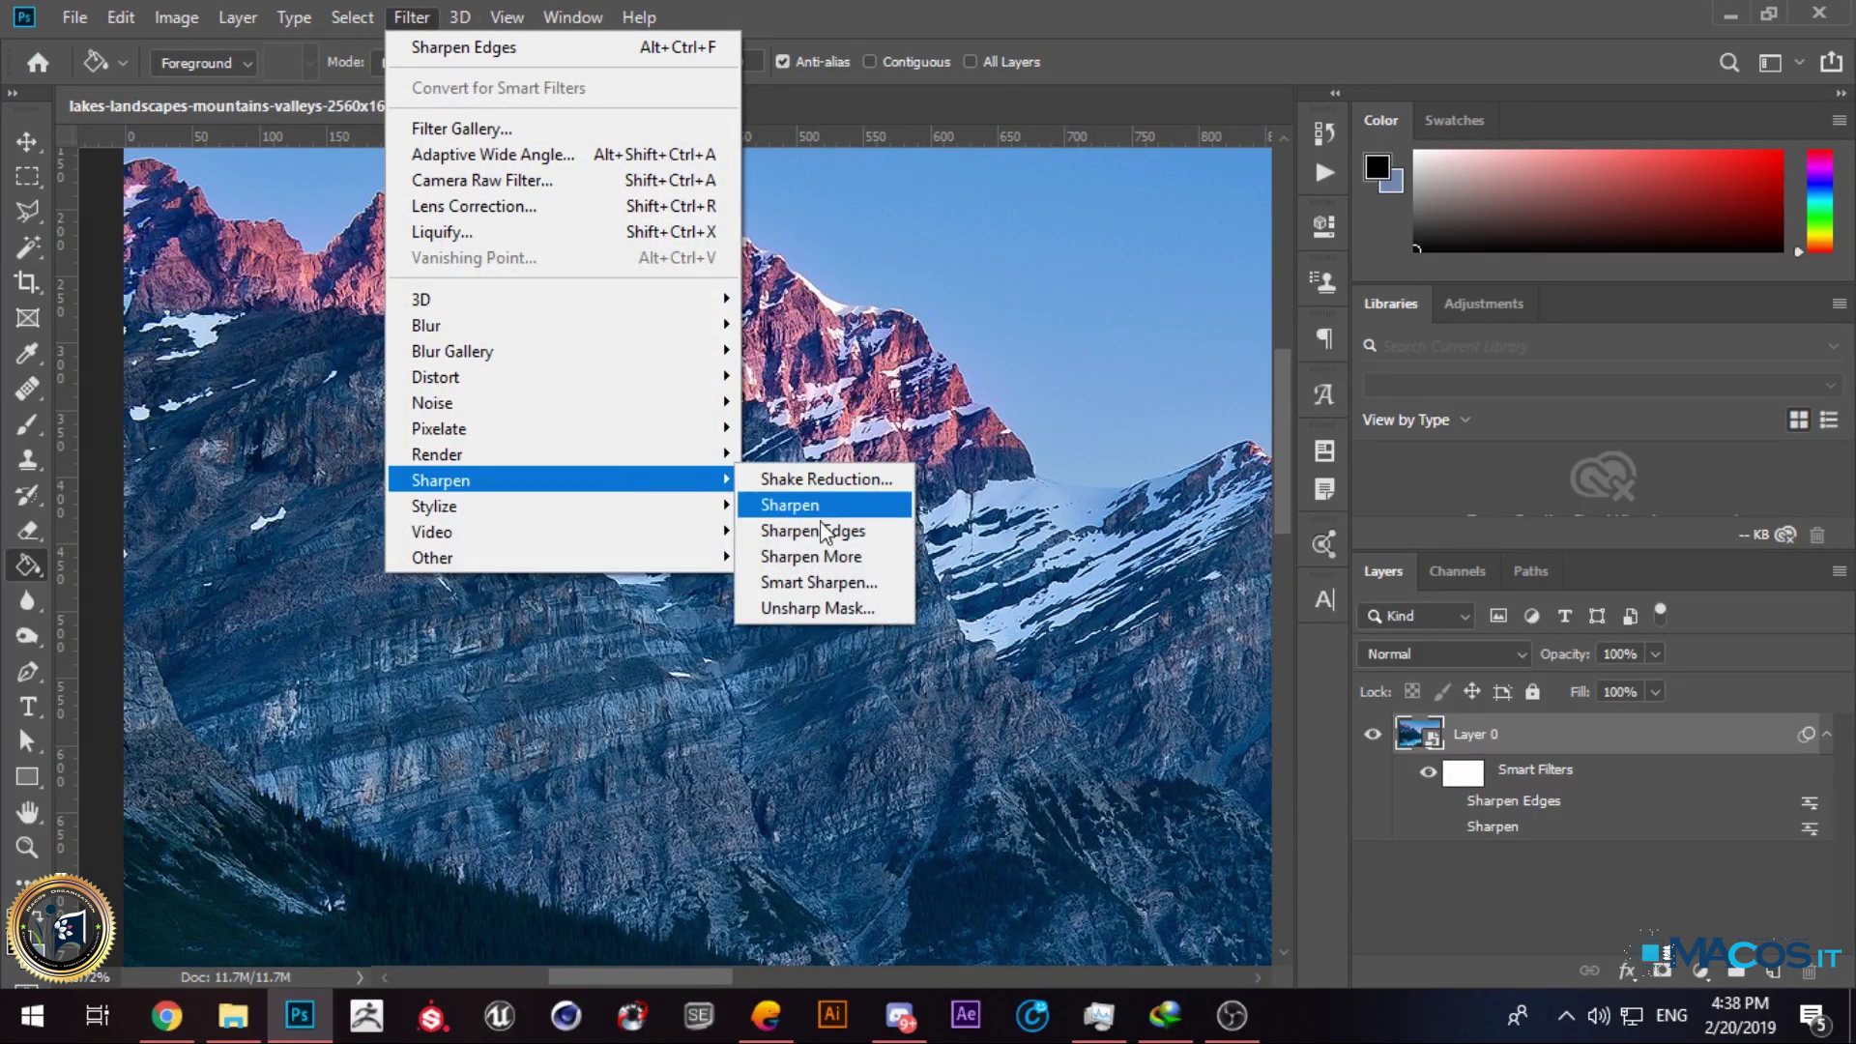
{"action": "left_click", "coordinate": [819, 583]}
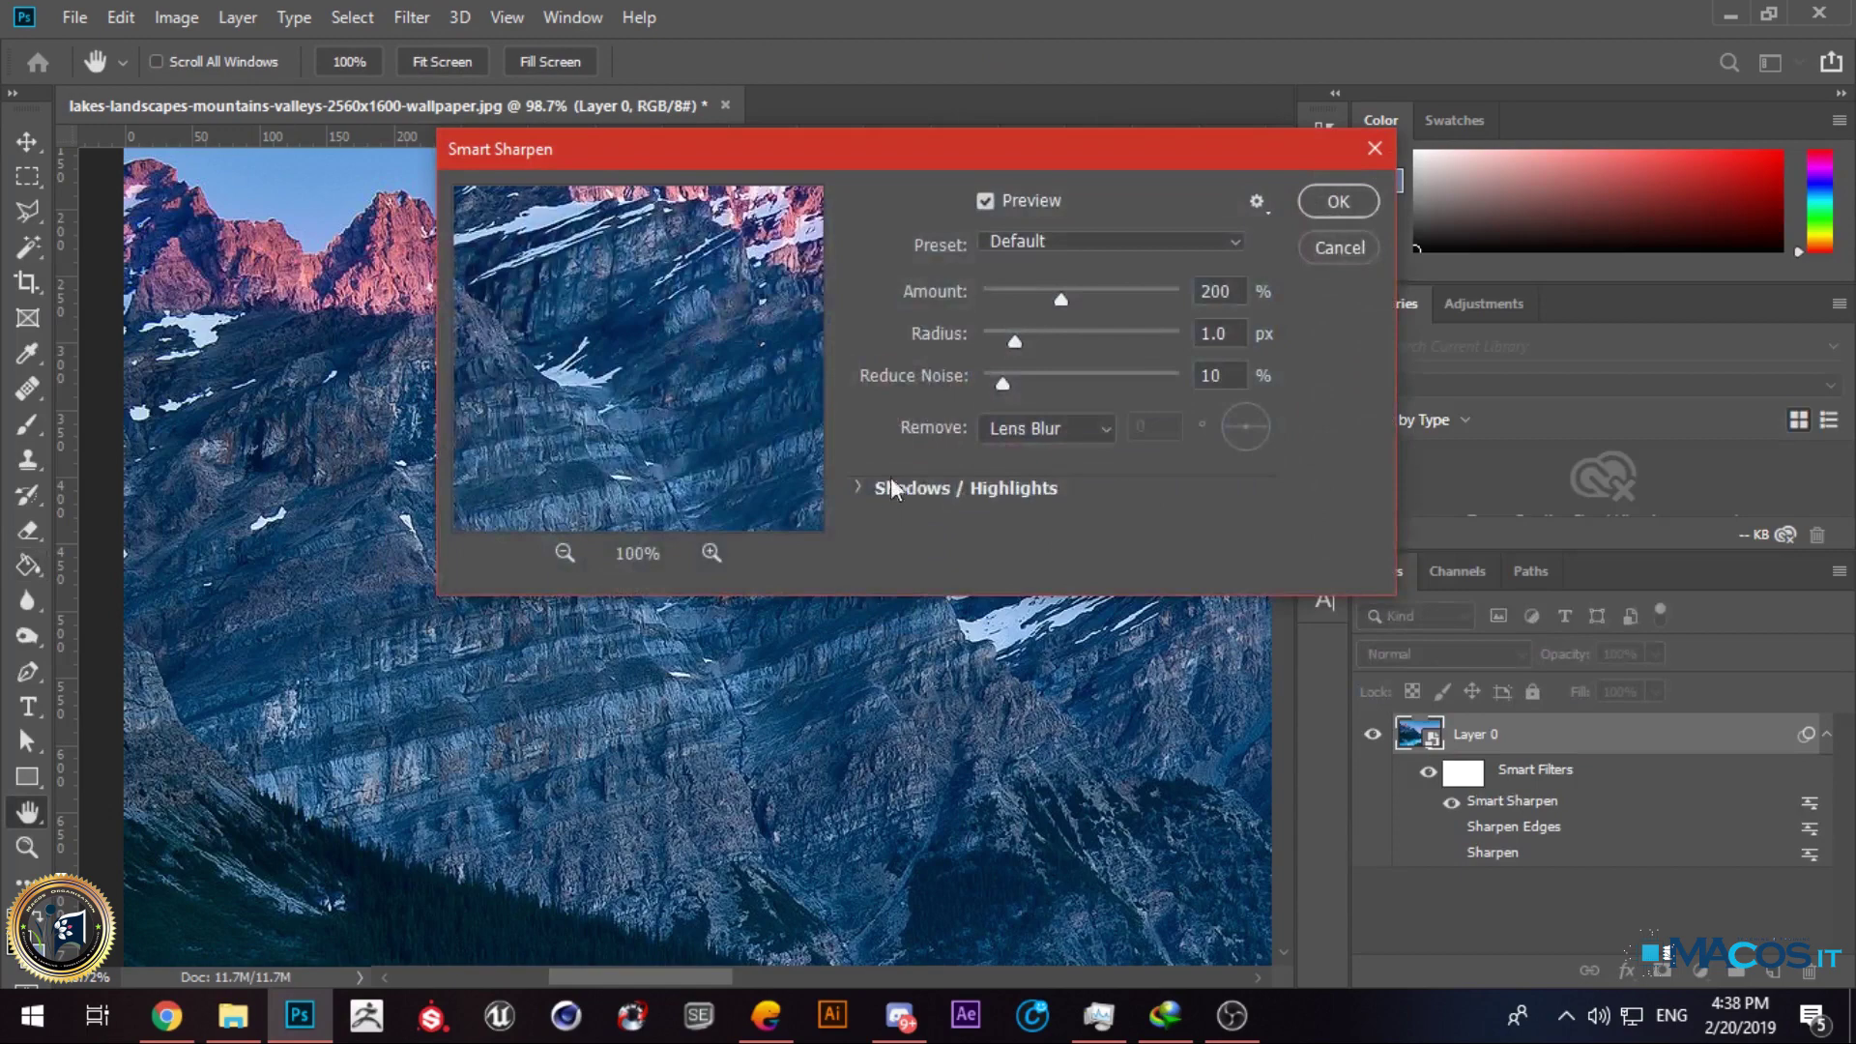
{"action": "left_click_drag", "start_coordinate": [1063, 305], "coordinate": [1104, 299]}
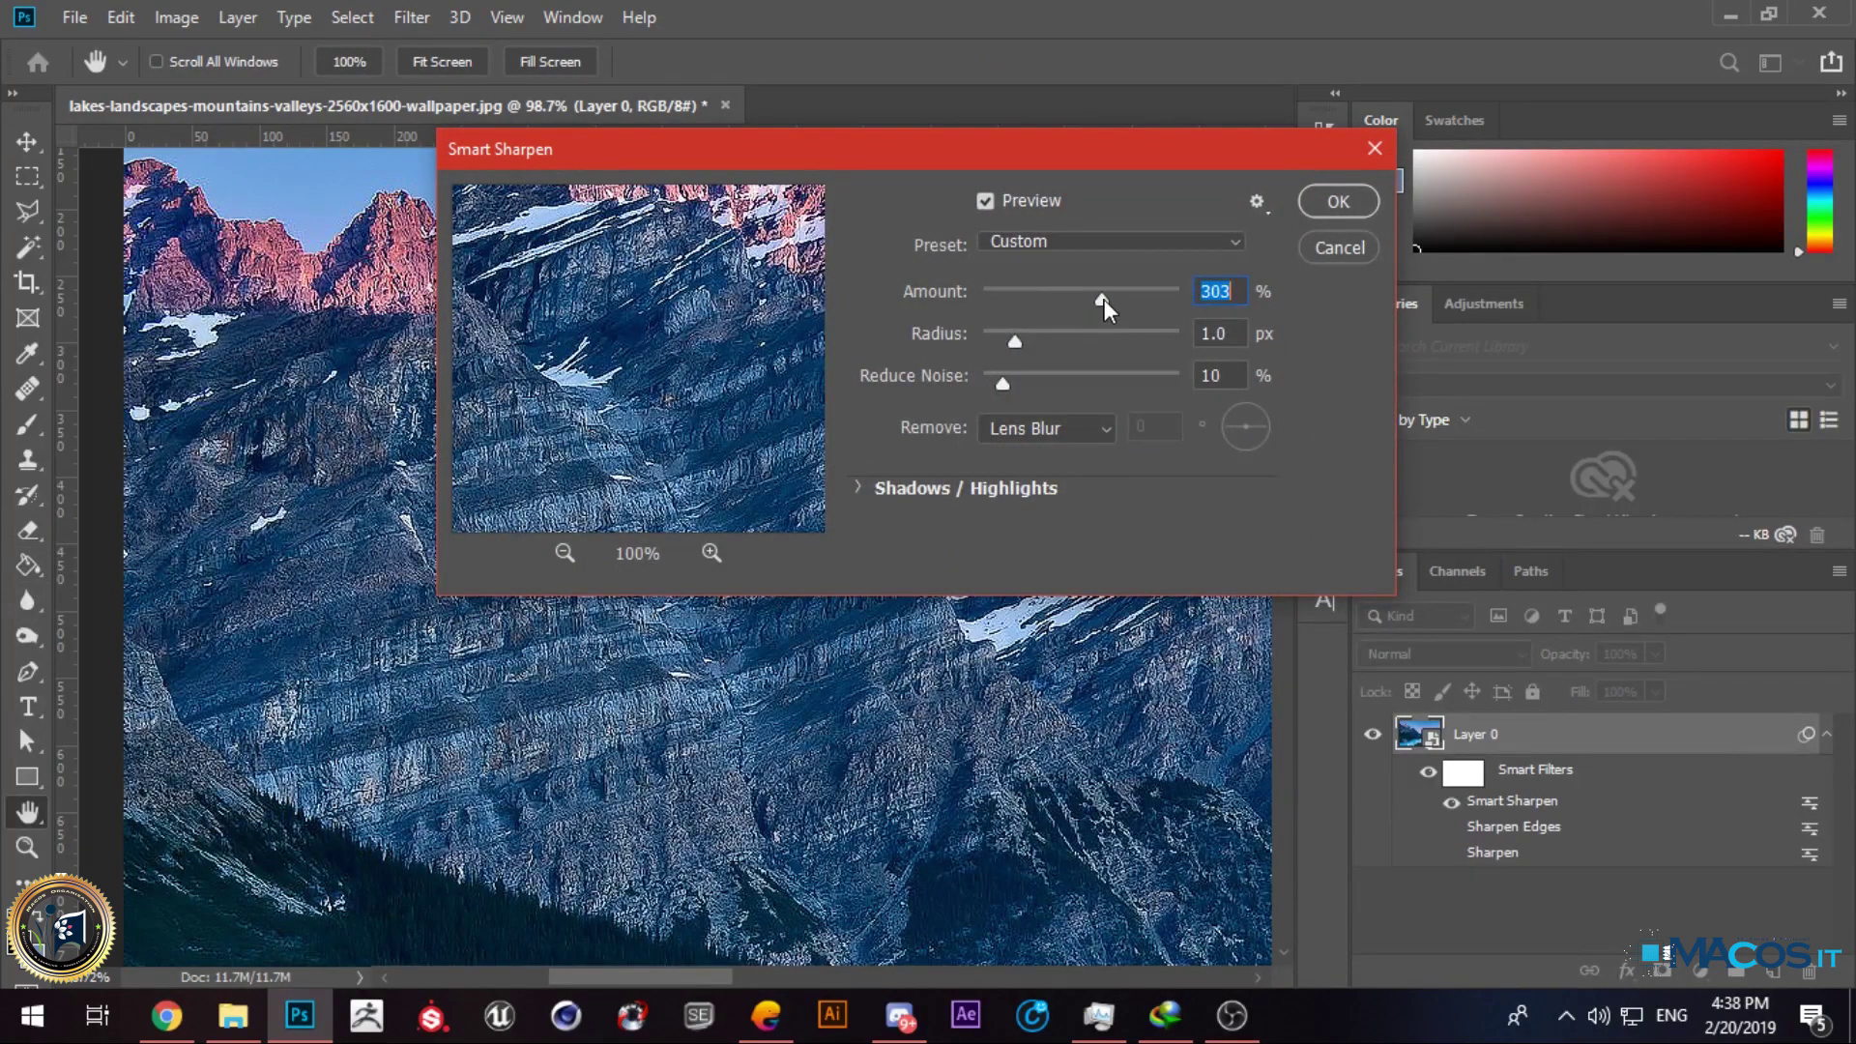
{"action": "left_click", "coordinate": [1338, 248]}
{"action": "key", "text": "g"}
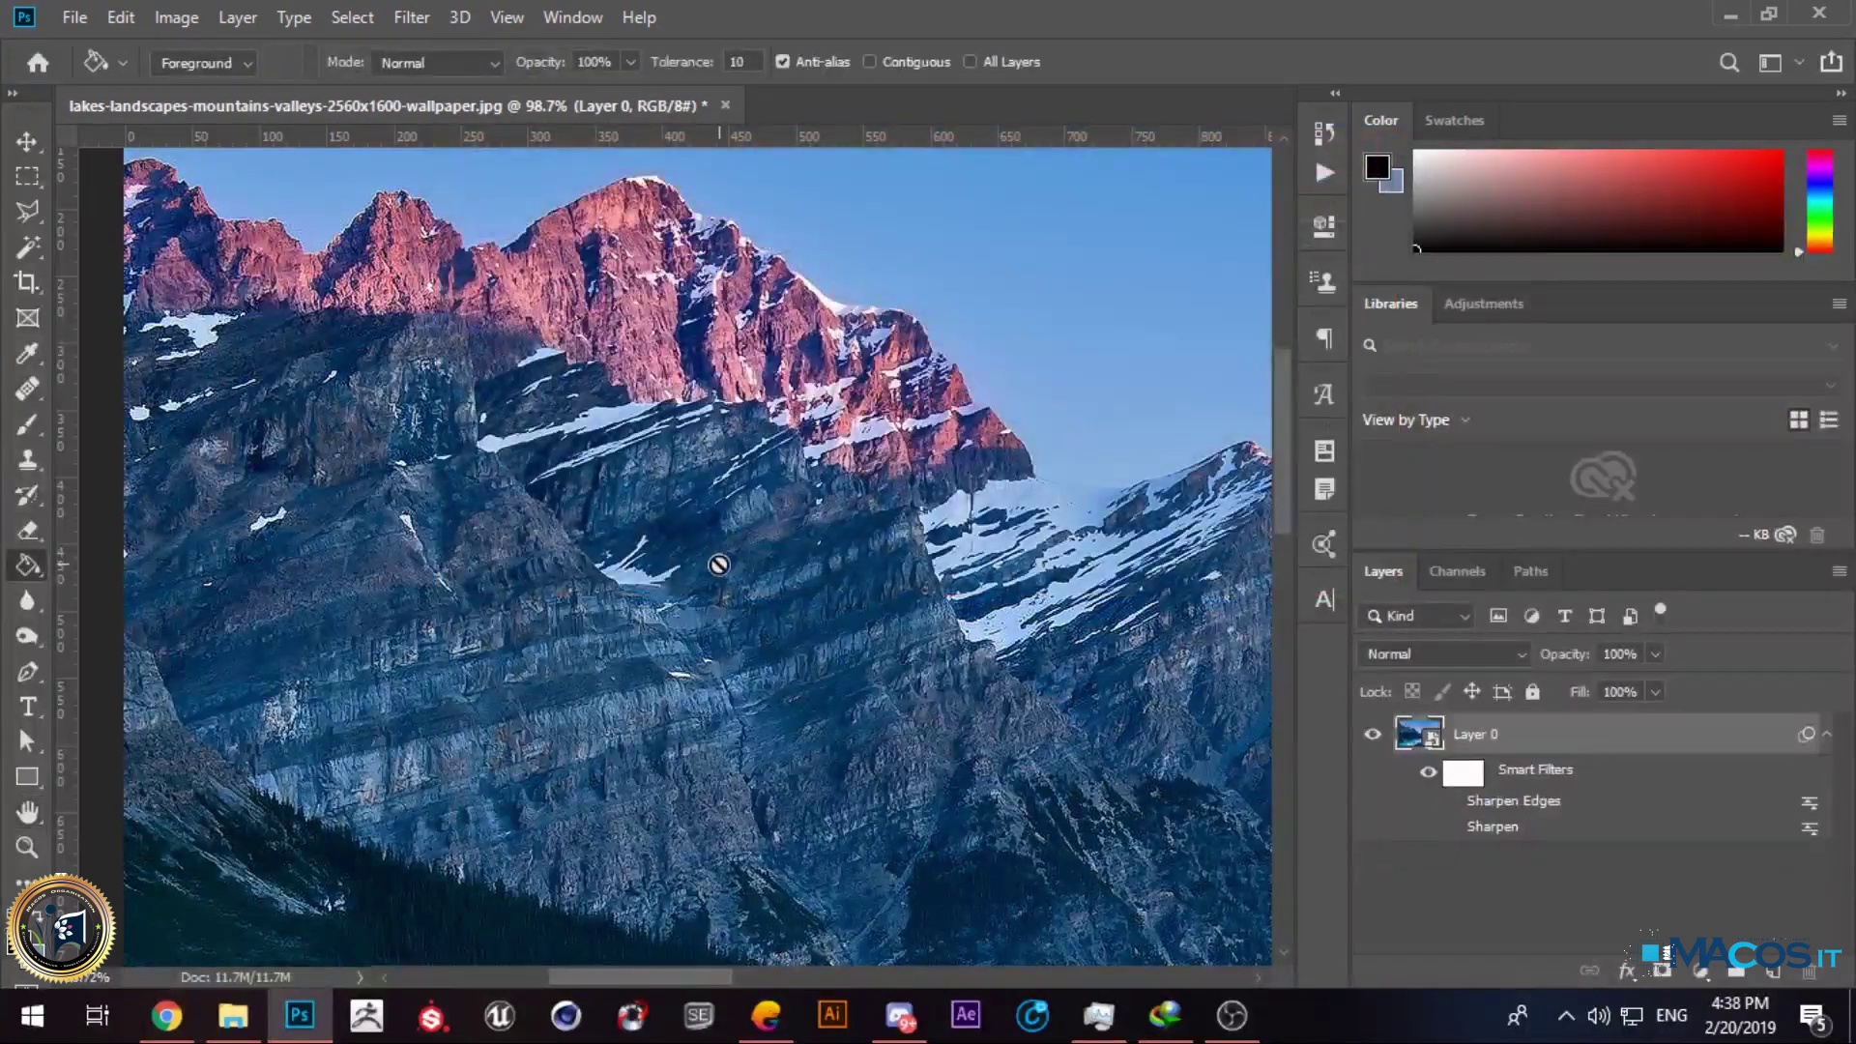
{"action": "scroll", "coordinate": [719, 565], "scroll_direction": "up", "scroll_amount": 5}
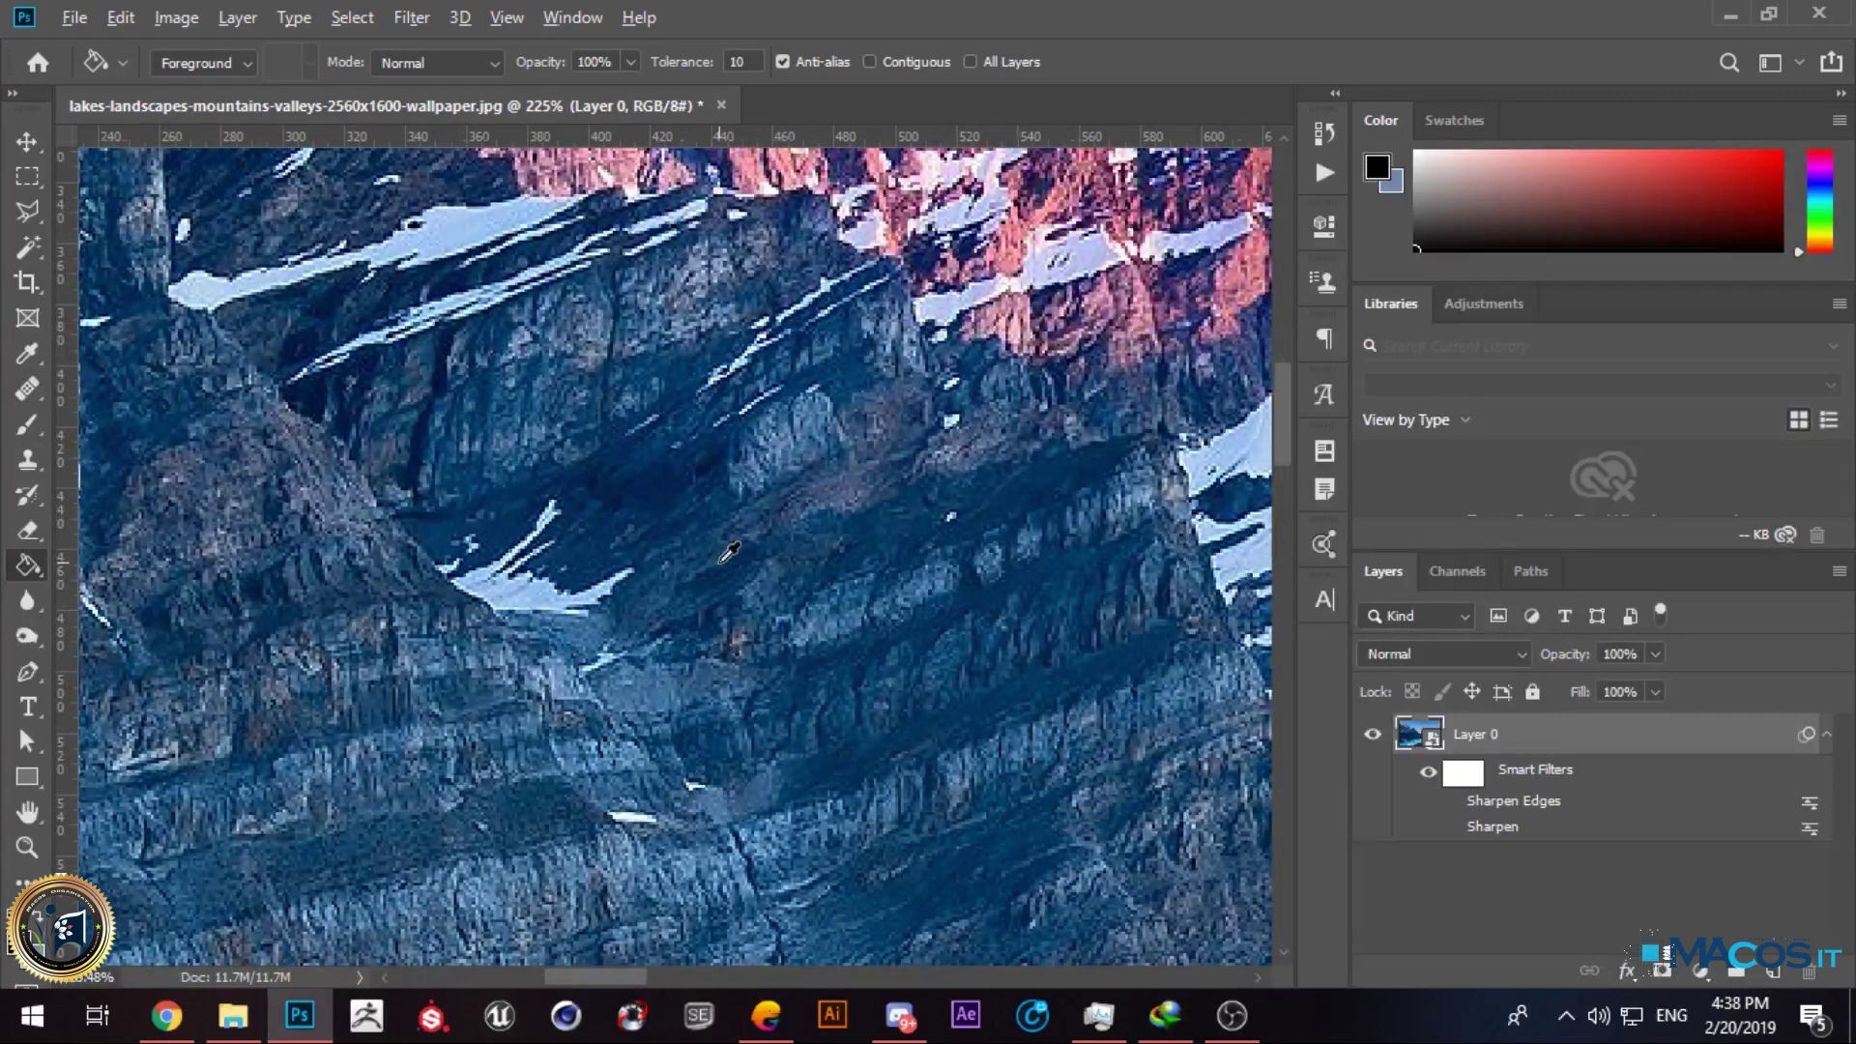
Step: Try a Diffuse smart filter on Layer 0, previewing its modes and applying Anisotropic, and undo it
{"action": "scroll", "coordinate": [727, 552], "scroll_direction": "down", "scroll_amount": 6}
{"action": "left_click", "coordinate": [428, 20]}
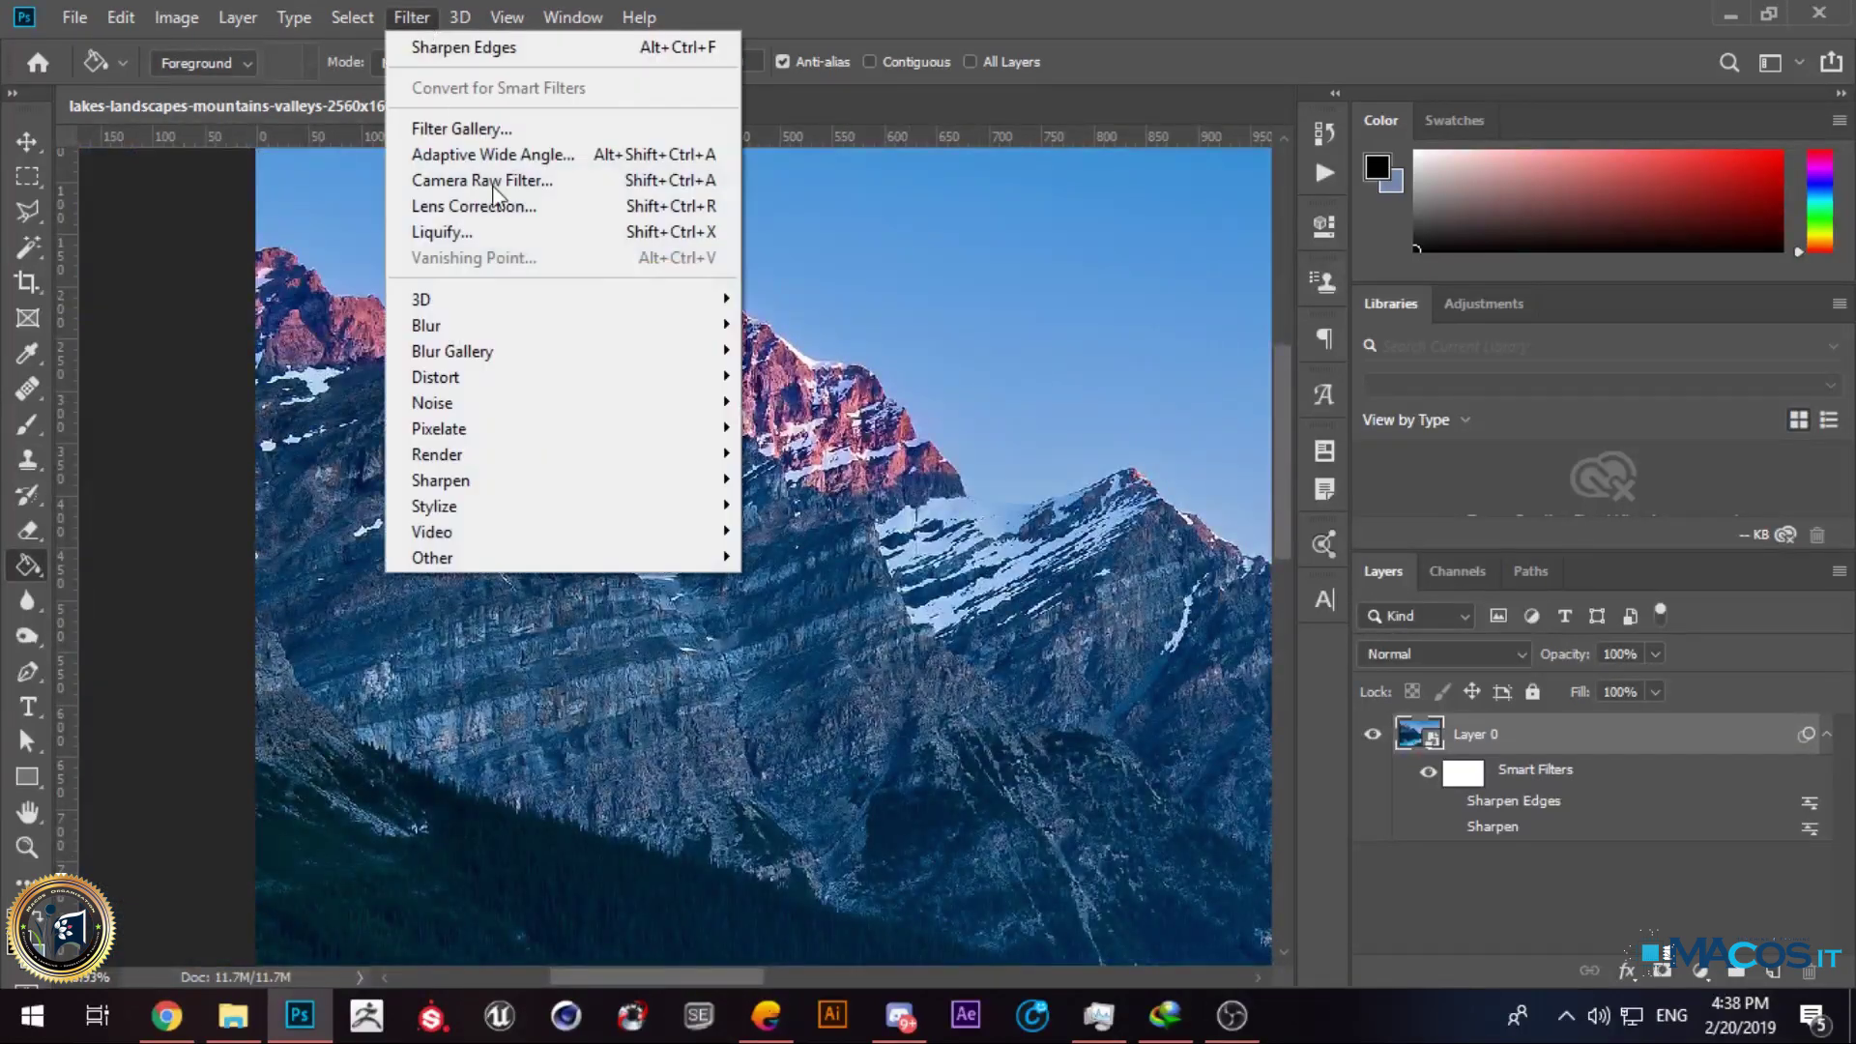
{"action": "mouse_move", "coordinate": [545, 505]}
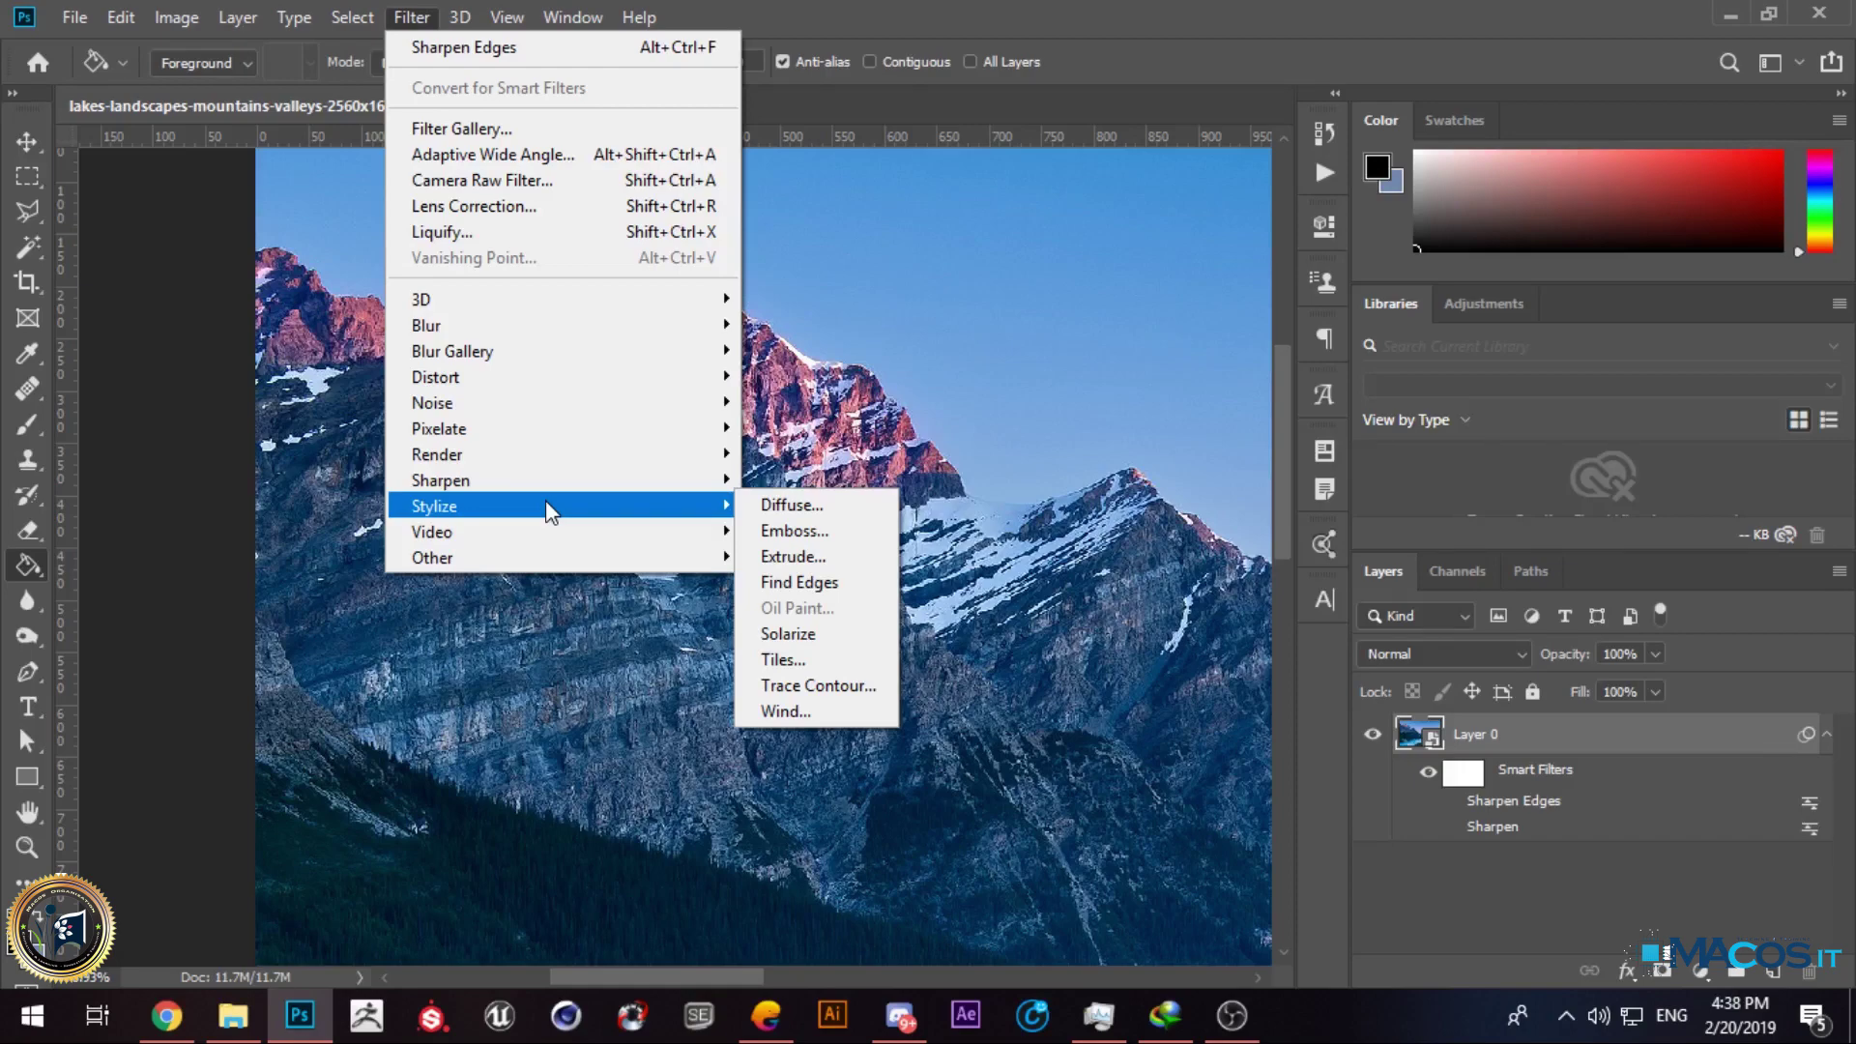
{"action": "left_click", "coordinate": [805, 504]}
{"action": "scroll", "coordinate": [657, 577], "scroll_direction": "up", "scroll_amount": 6}
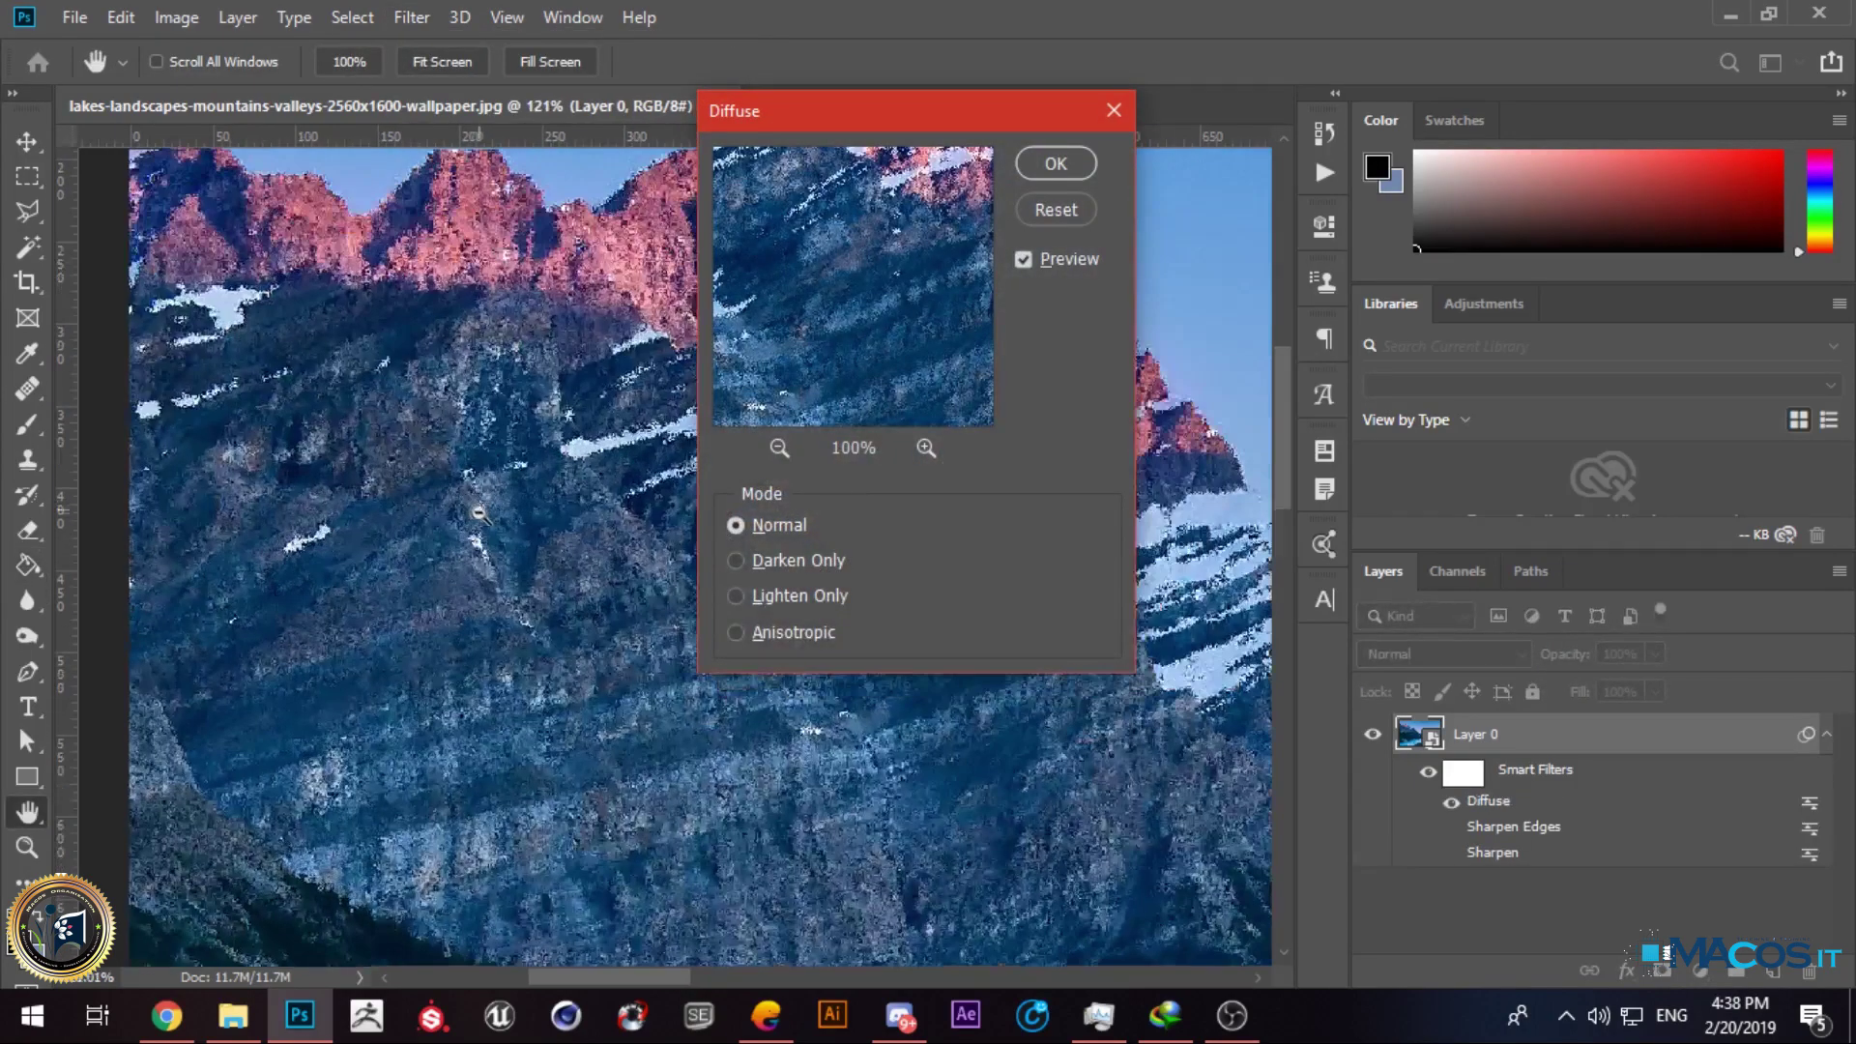
{"action": "left_click", "coordinate": [763, 561]}
{"action": "left_click", "coordinate": [767, 594]}
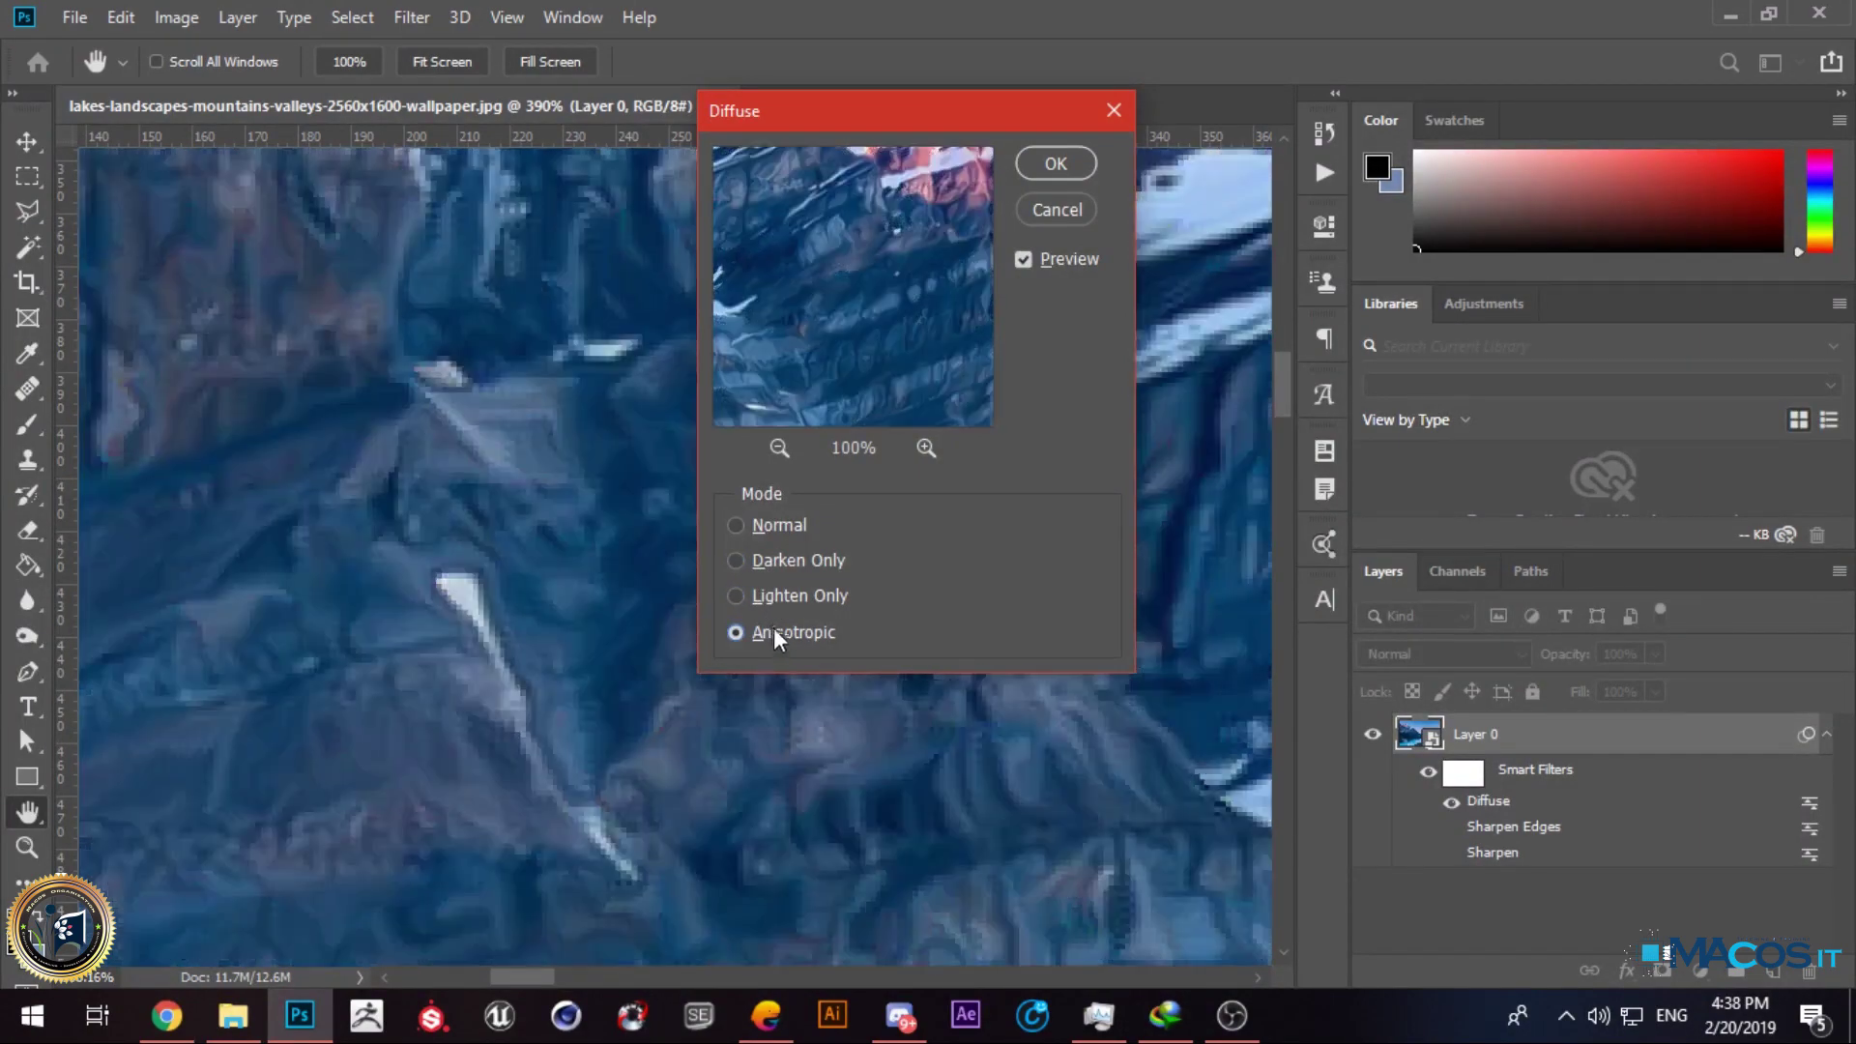
{"action": "left_click", "coordinate": [1056, 163]}
{"action": "scroll", "coordinate": [716, 531], "scroll_direction": "down", "scroll_amount": 6}
{"action": "scroll", "coordinate": [849, 515], "scroll_direction": "up", "scroll_amount": 4}
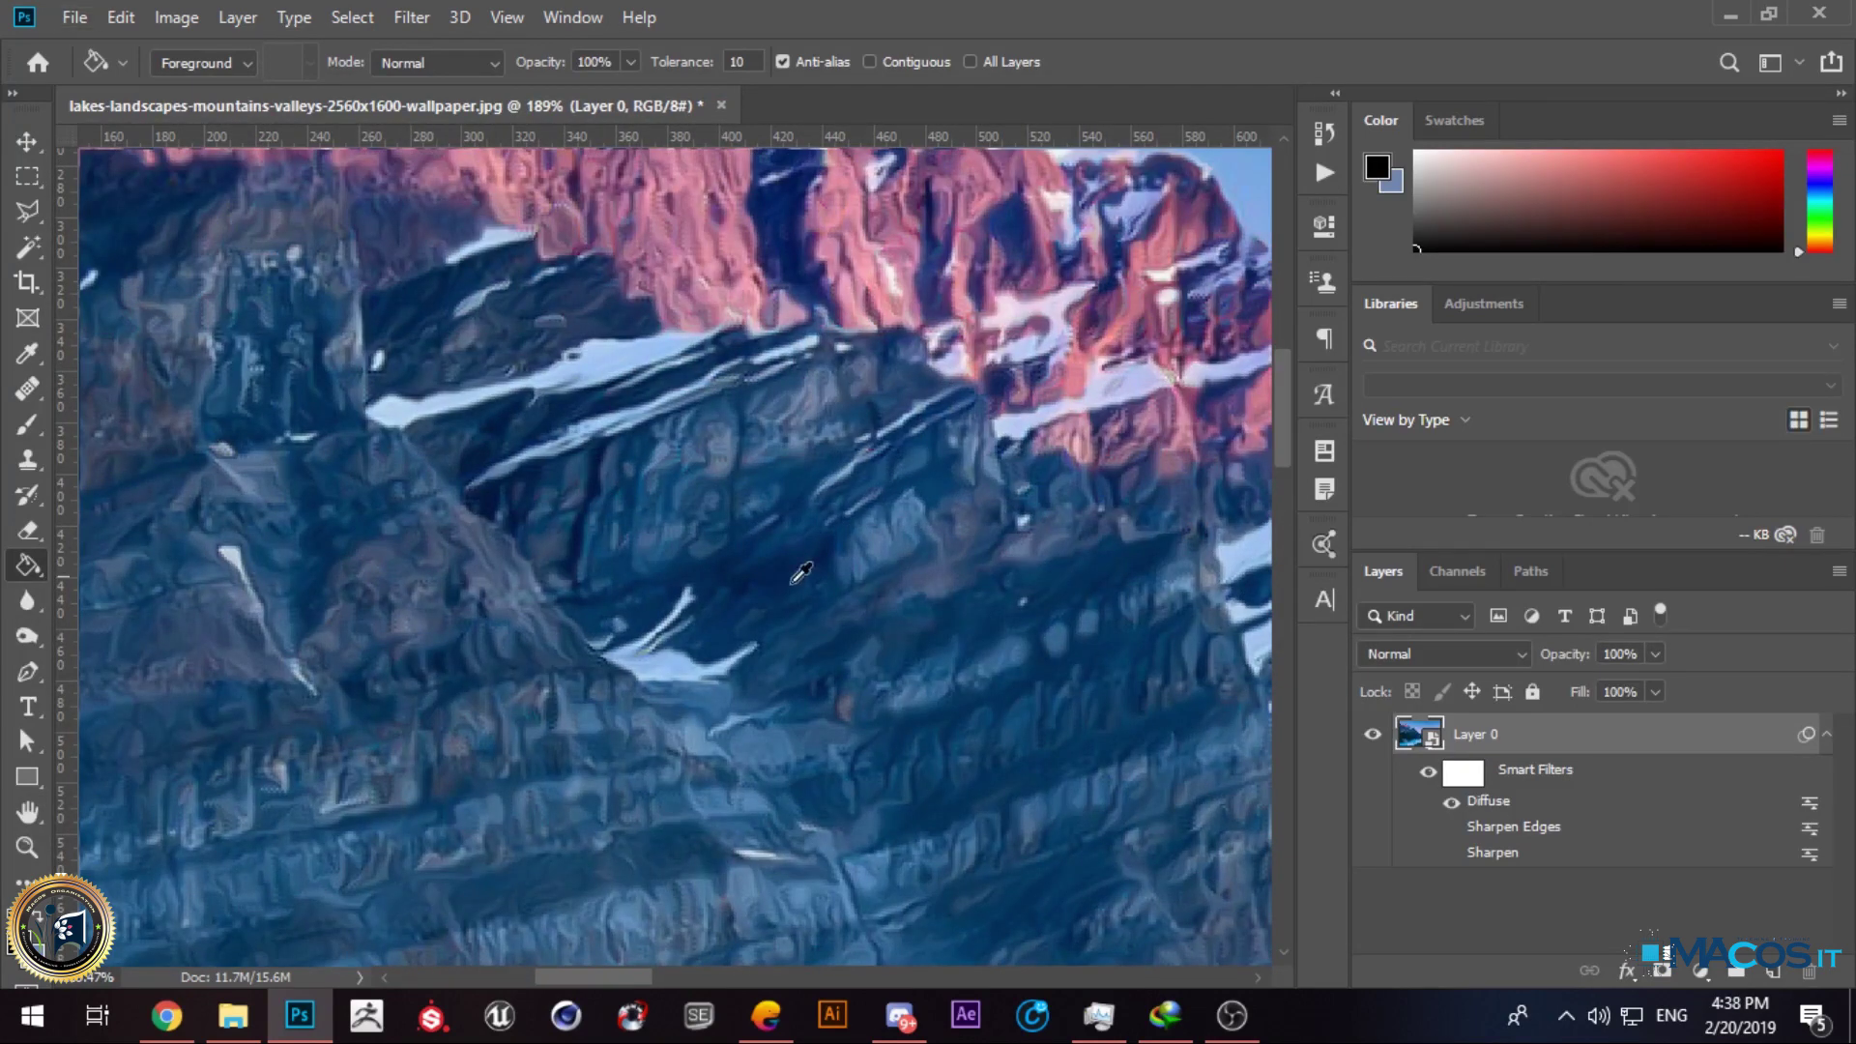
{"action": "key", "text": "ctrl+z"}
Step: Add a Diffuse smart filter in Normal mode to Layer 0 after previewing the Anisotropic, Lighten Only and Darken Only modes
{"action": "left_click", "coordinate": [410, 17]}
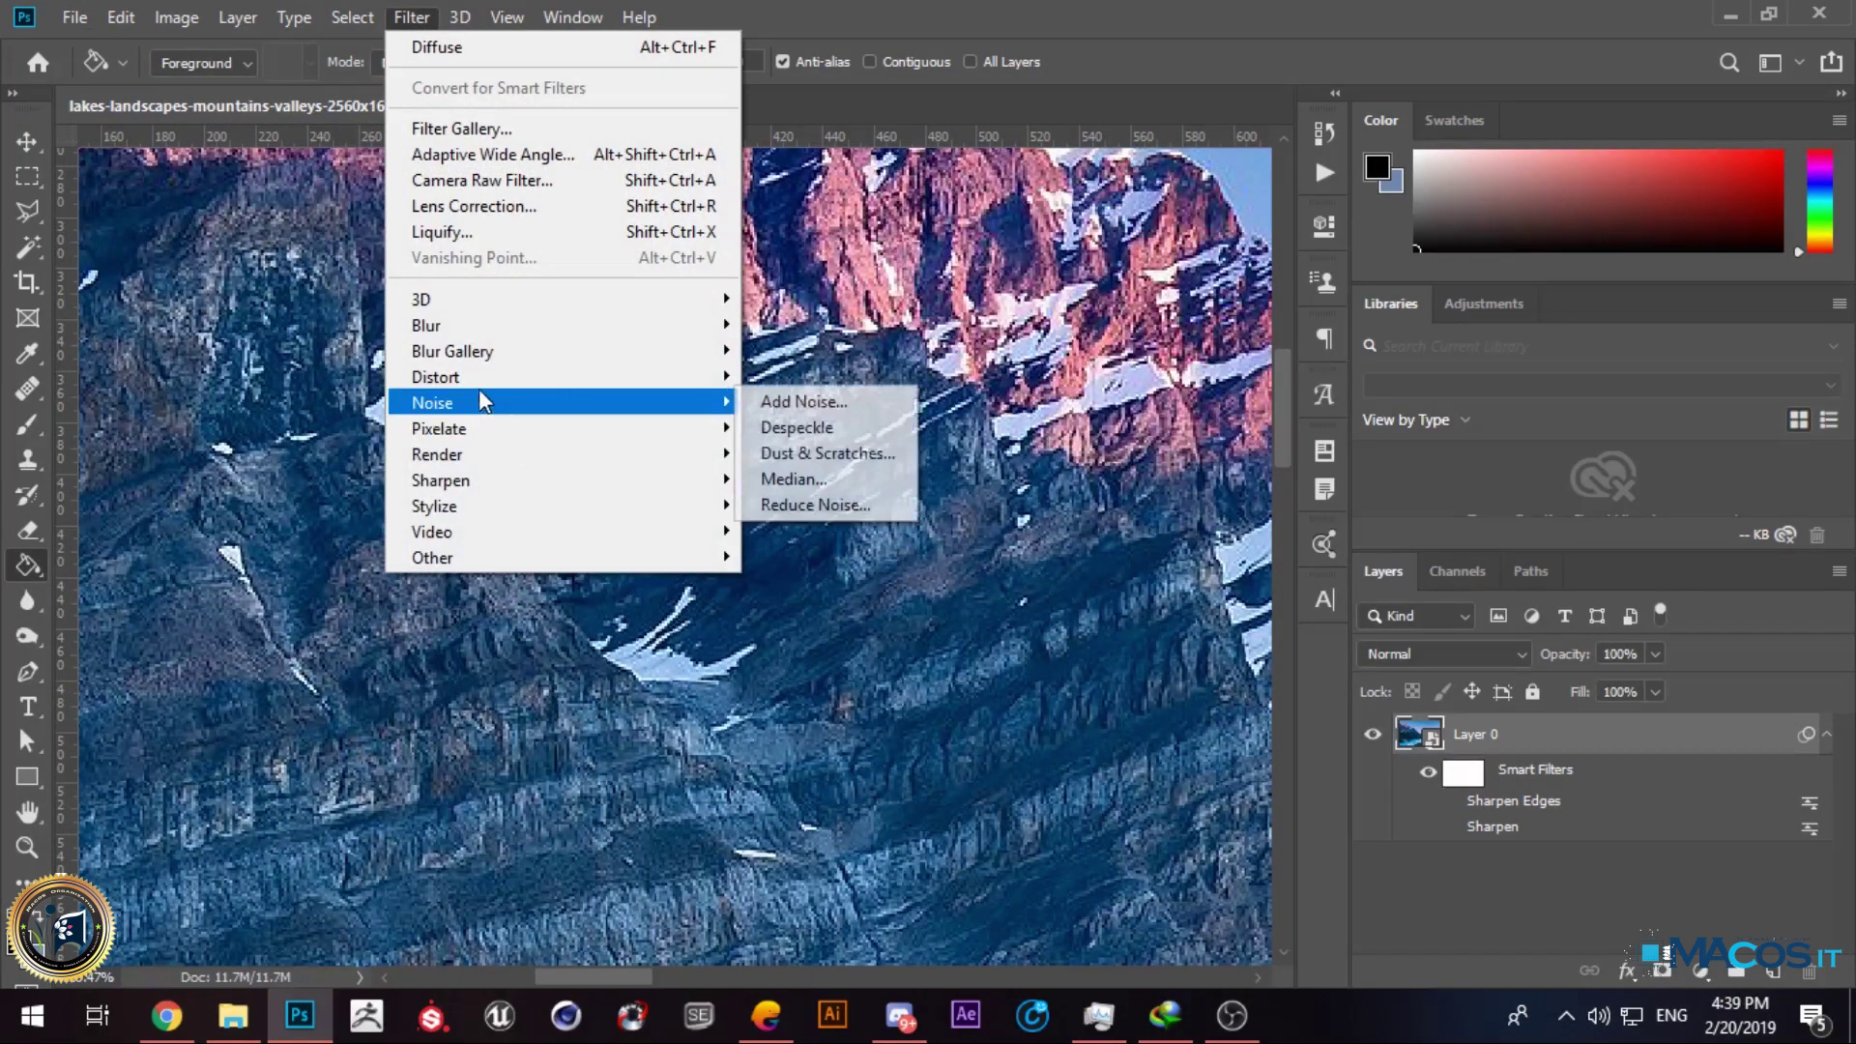
{"action": "mouse_move", "coordinate": [491, 512]}
{"action": "left_click", "coordinate": [778, 504]}
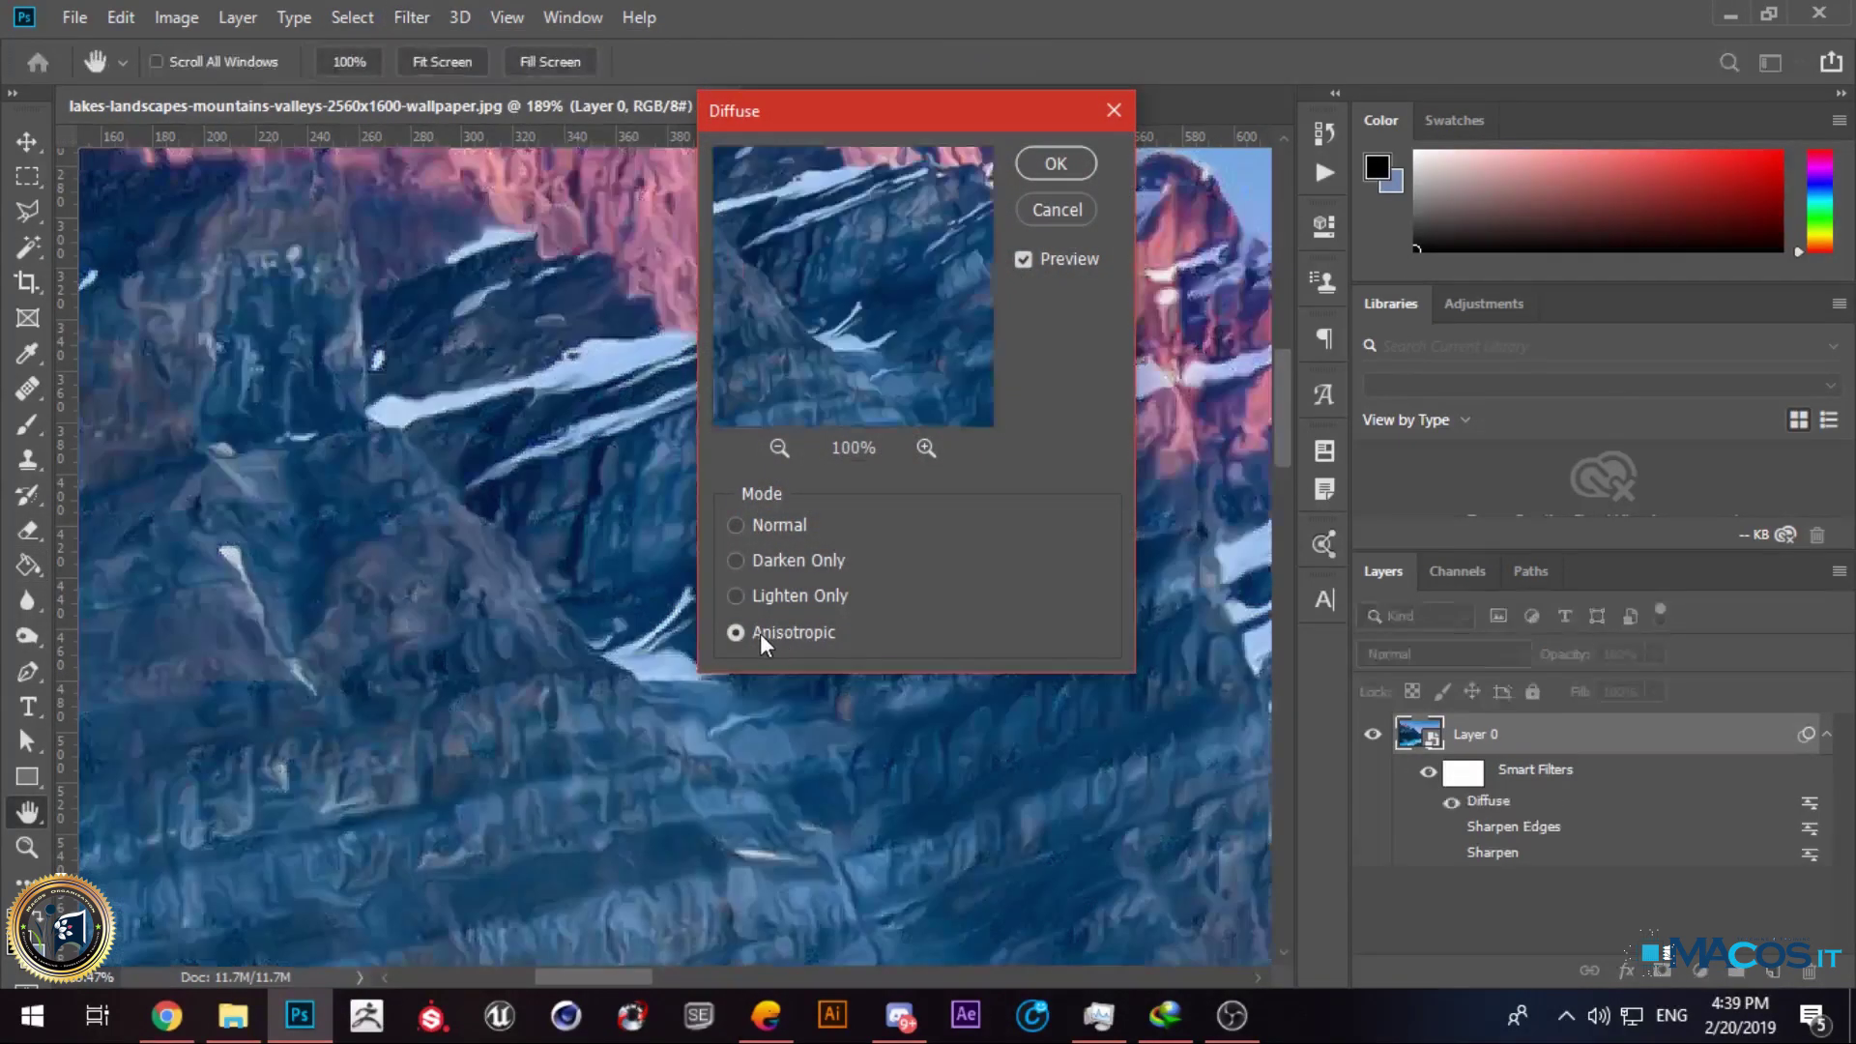
{"action": "left_click", "coordinate": [756, 606]}
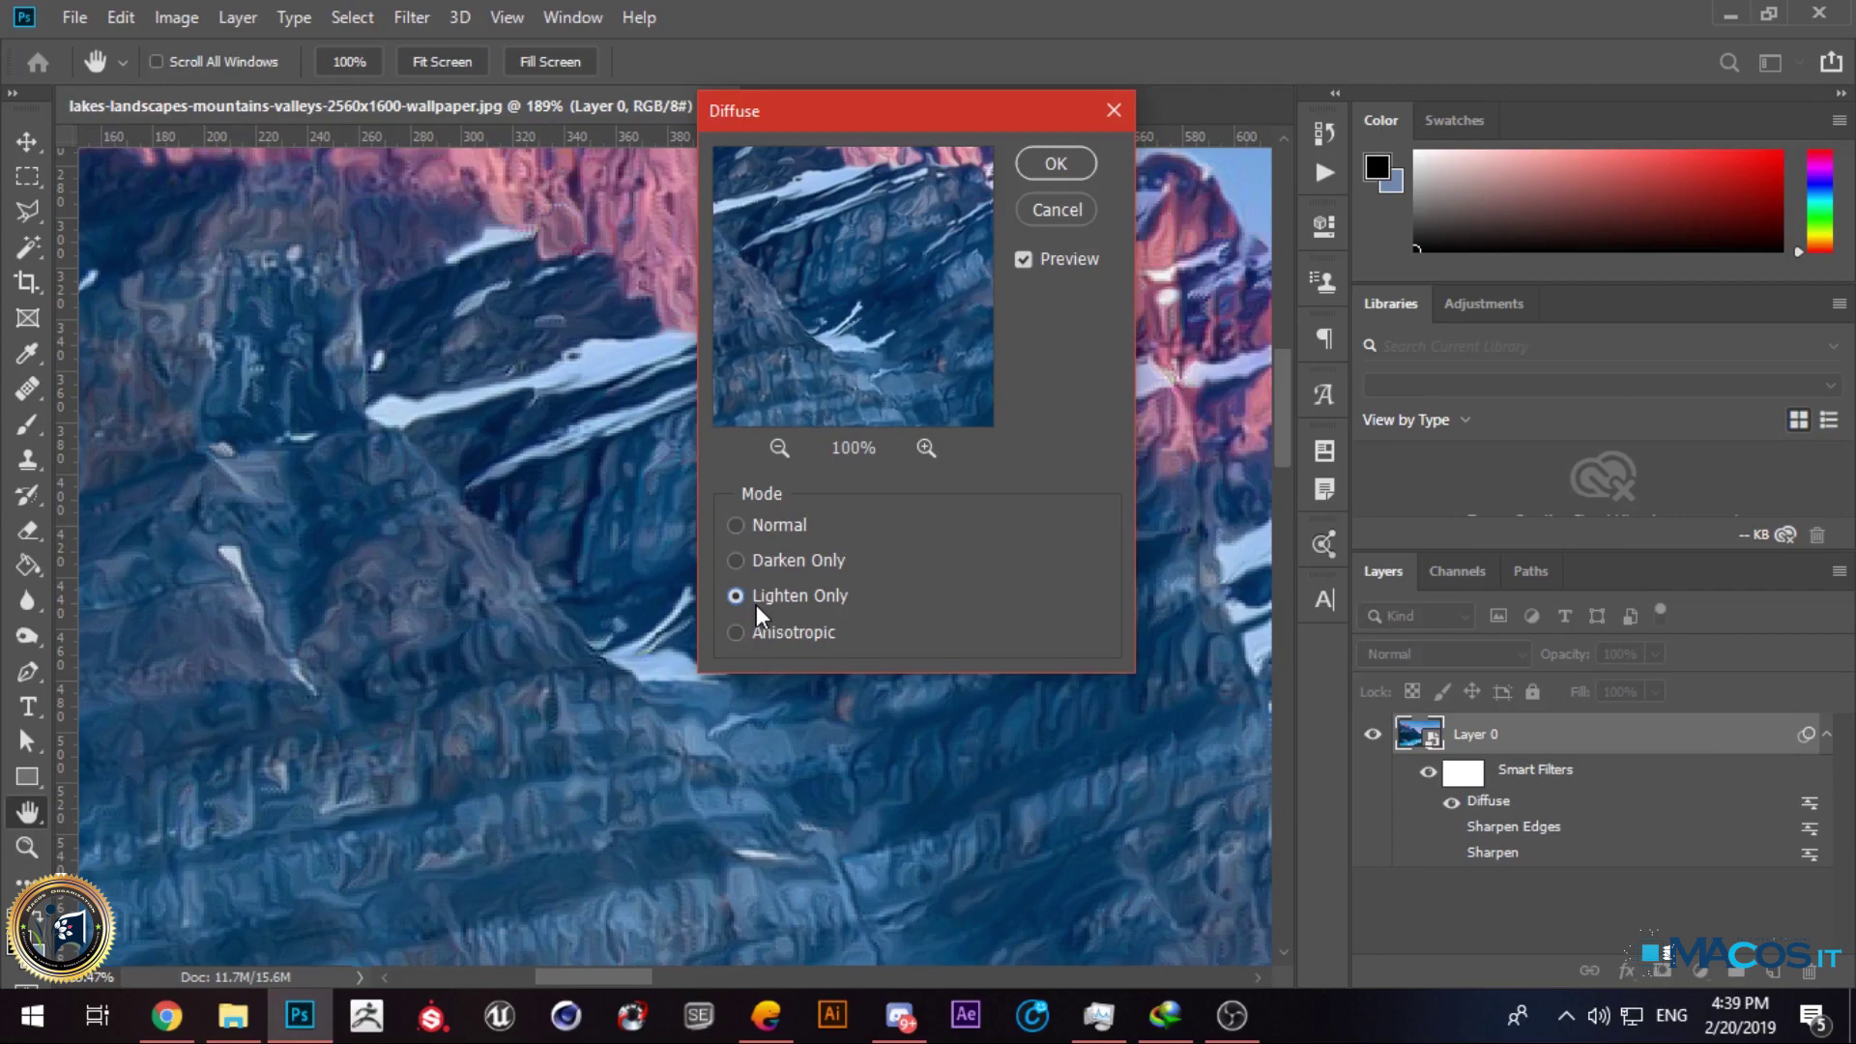
{"action": "left_click", "coordinate": [798, 563]}
{"action": "left_click", "coordinate": [777, 524]}
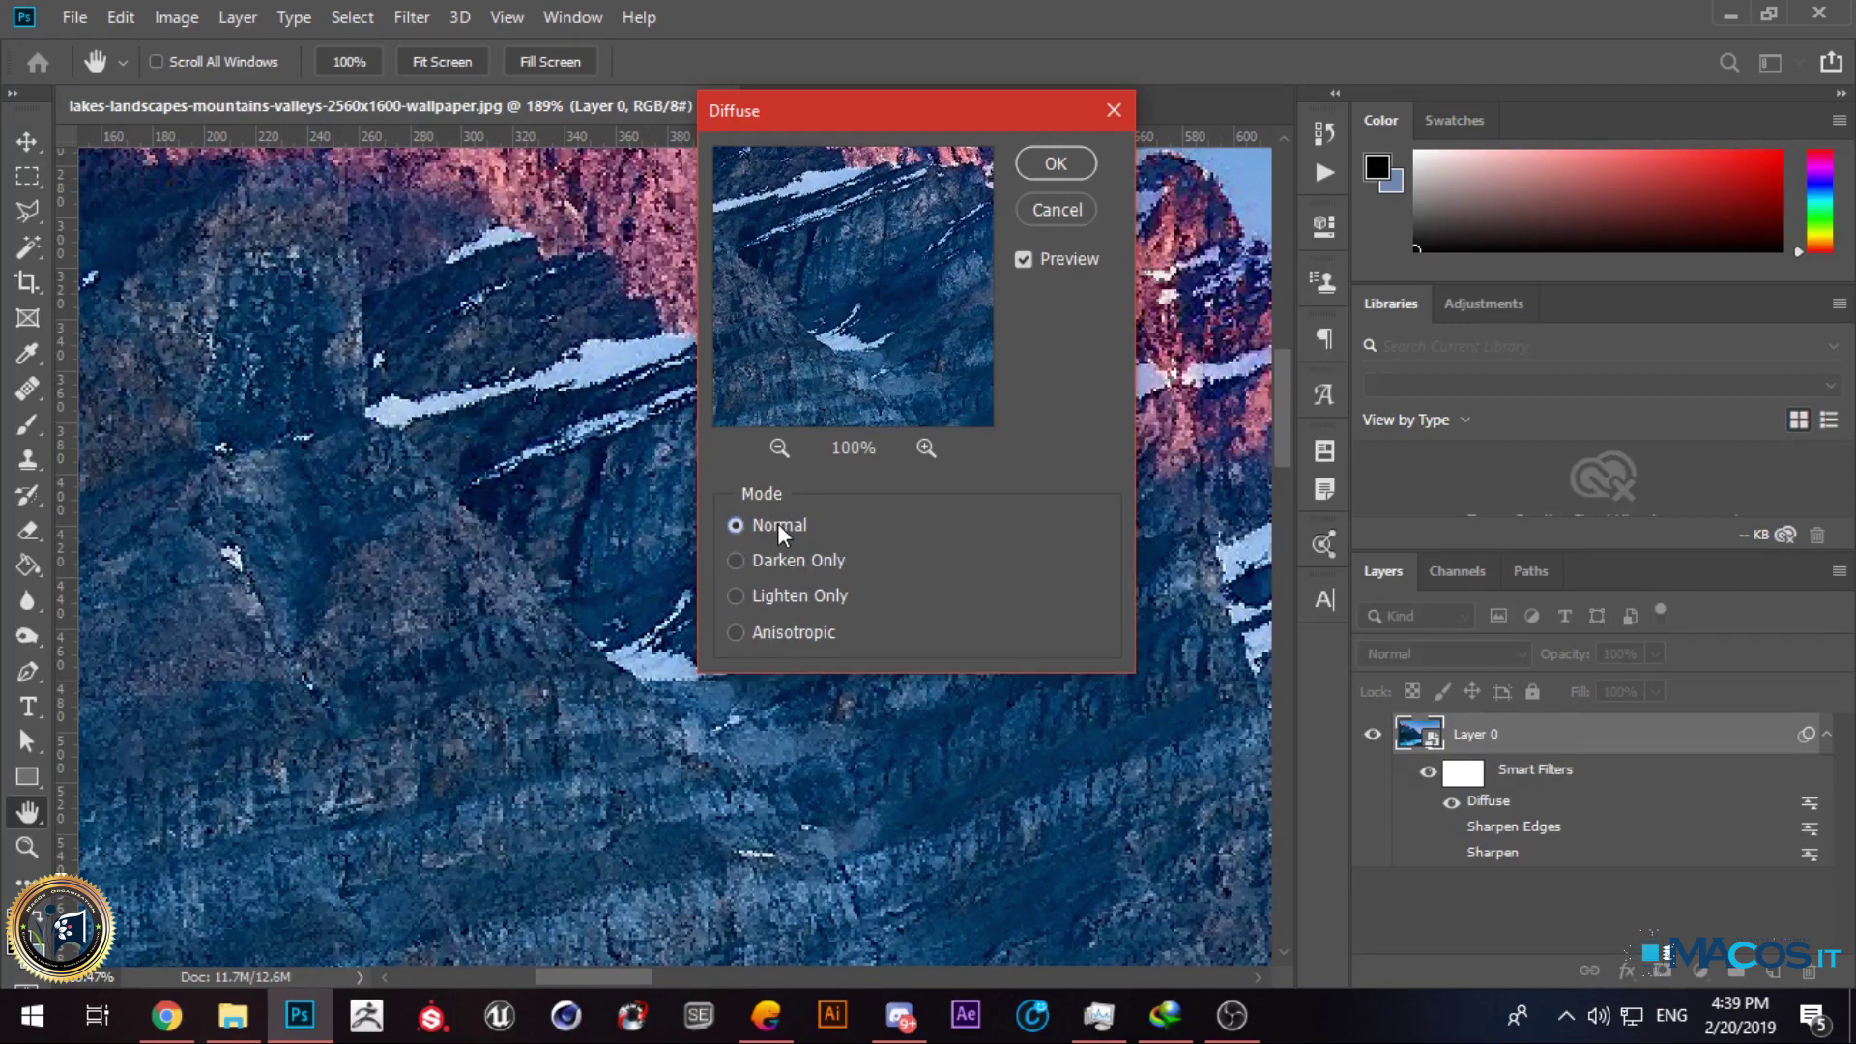
{"action": "left_click", "coordinate": [1054, 164]}
{"action": "scroll", "coordinate": [769, 485], "scroll_direction": "down", "scroll_amount": 5}
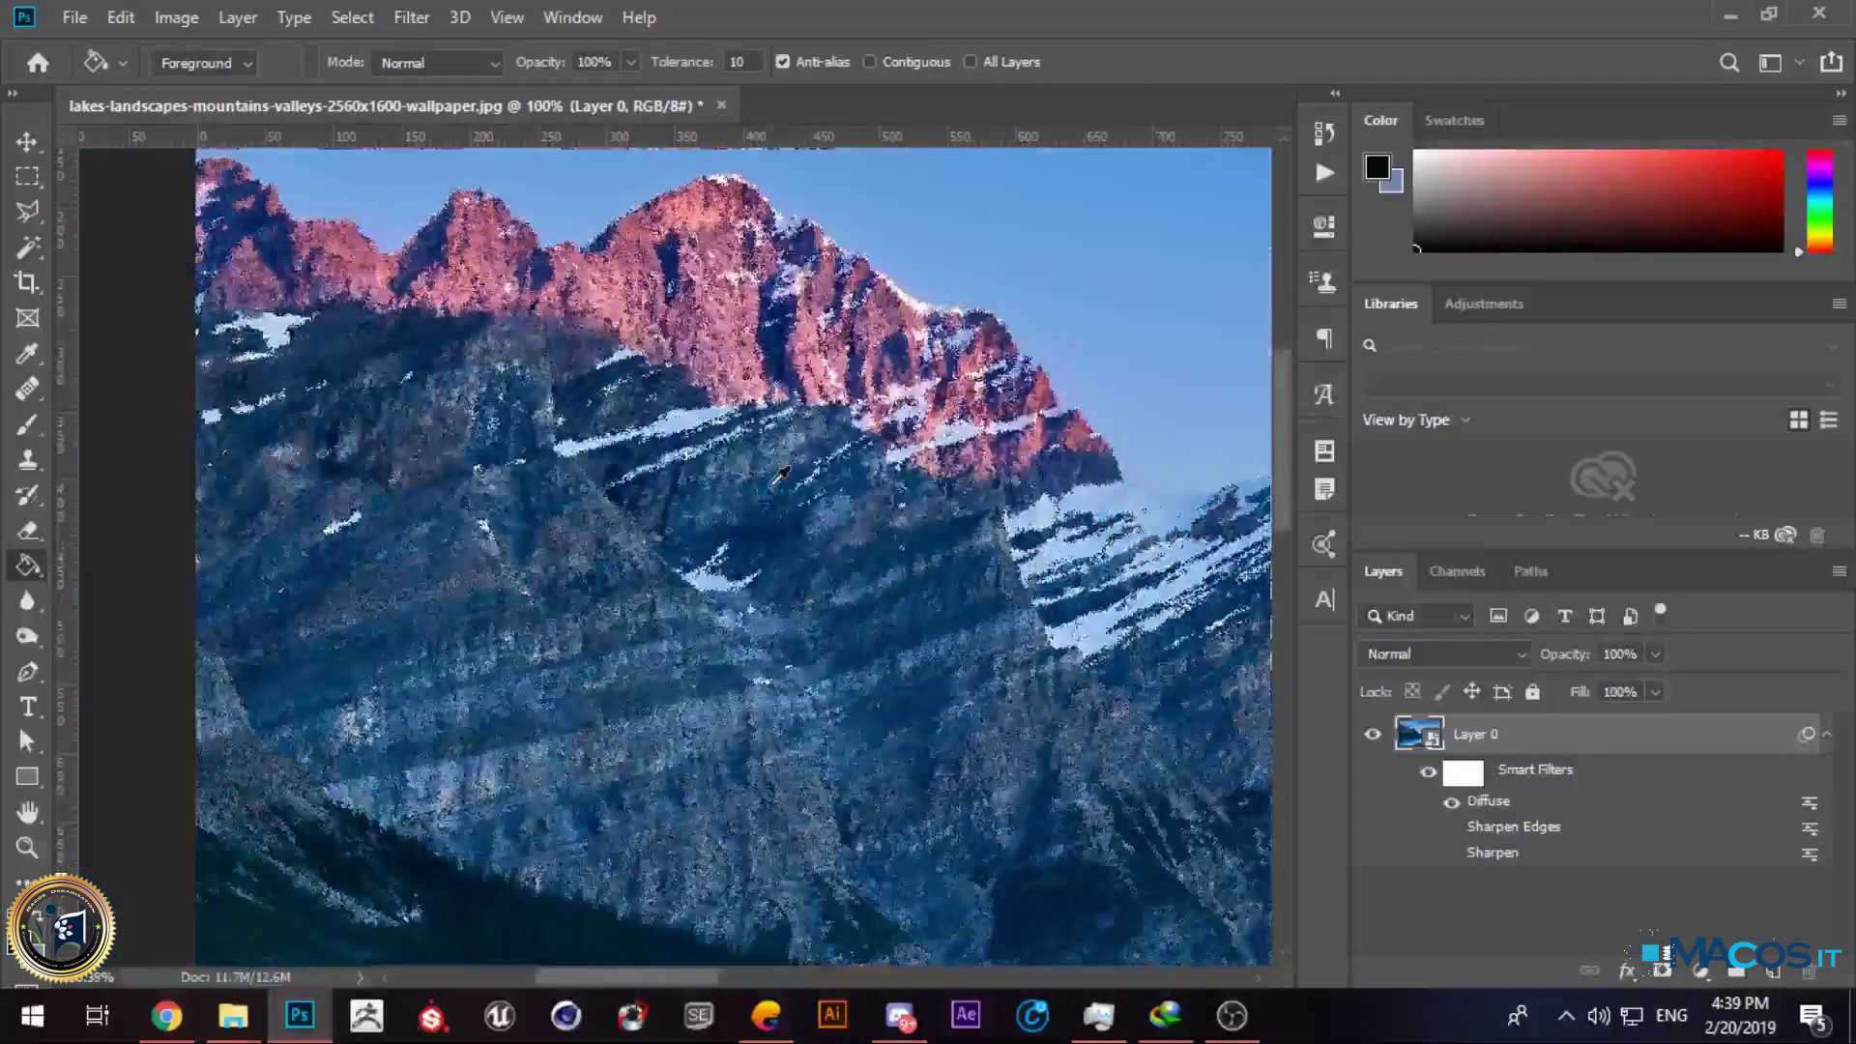
Step: Compare the mountain with and without the Normal-mode Diffuse smart filter, and leave the filter hidden
{"action": "key", "text": "ctrl+z"}
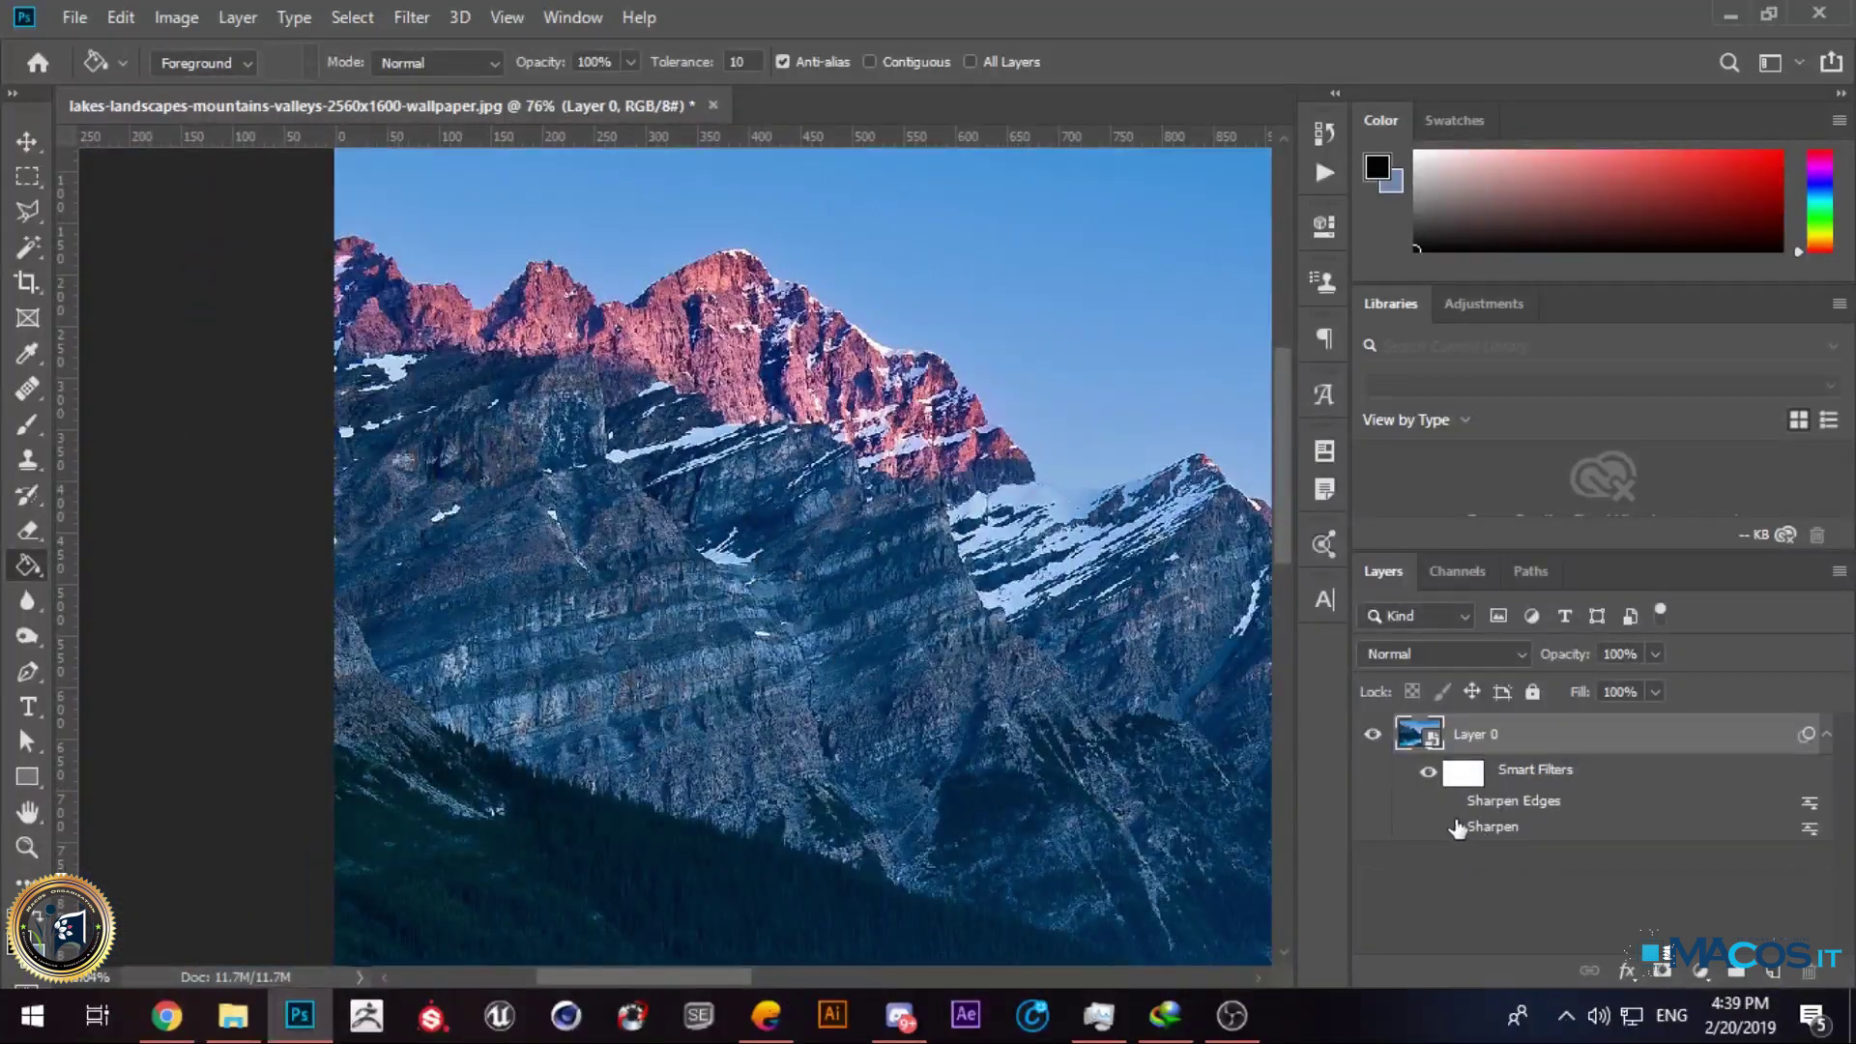
{"action": "key", "text": "ctrl+y"}
{"action": "key", "text": "ctrl+shift+z"}
{"action": "left_click", "coordinate": [1452, 802]}
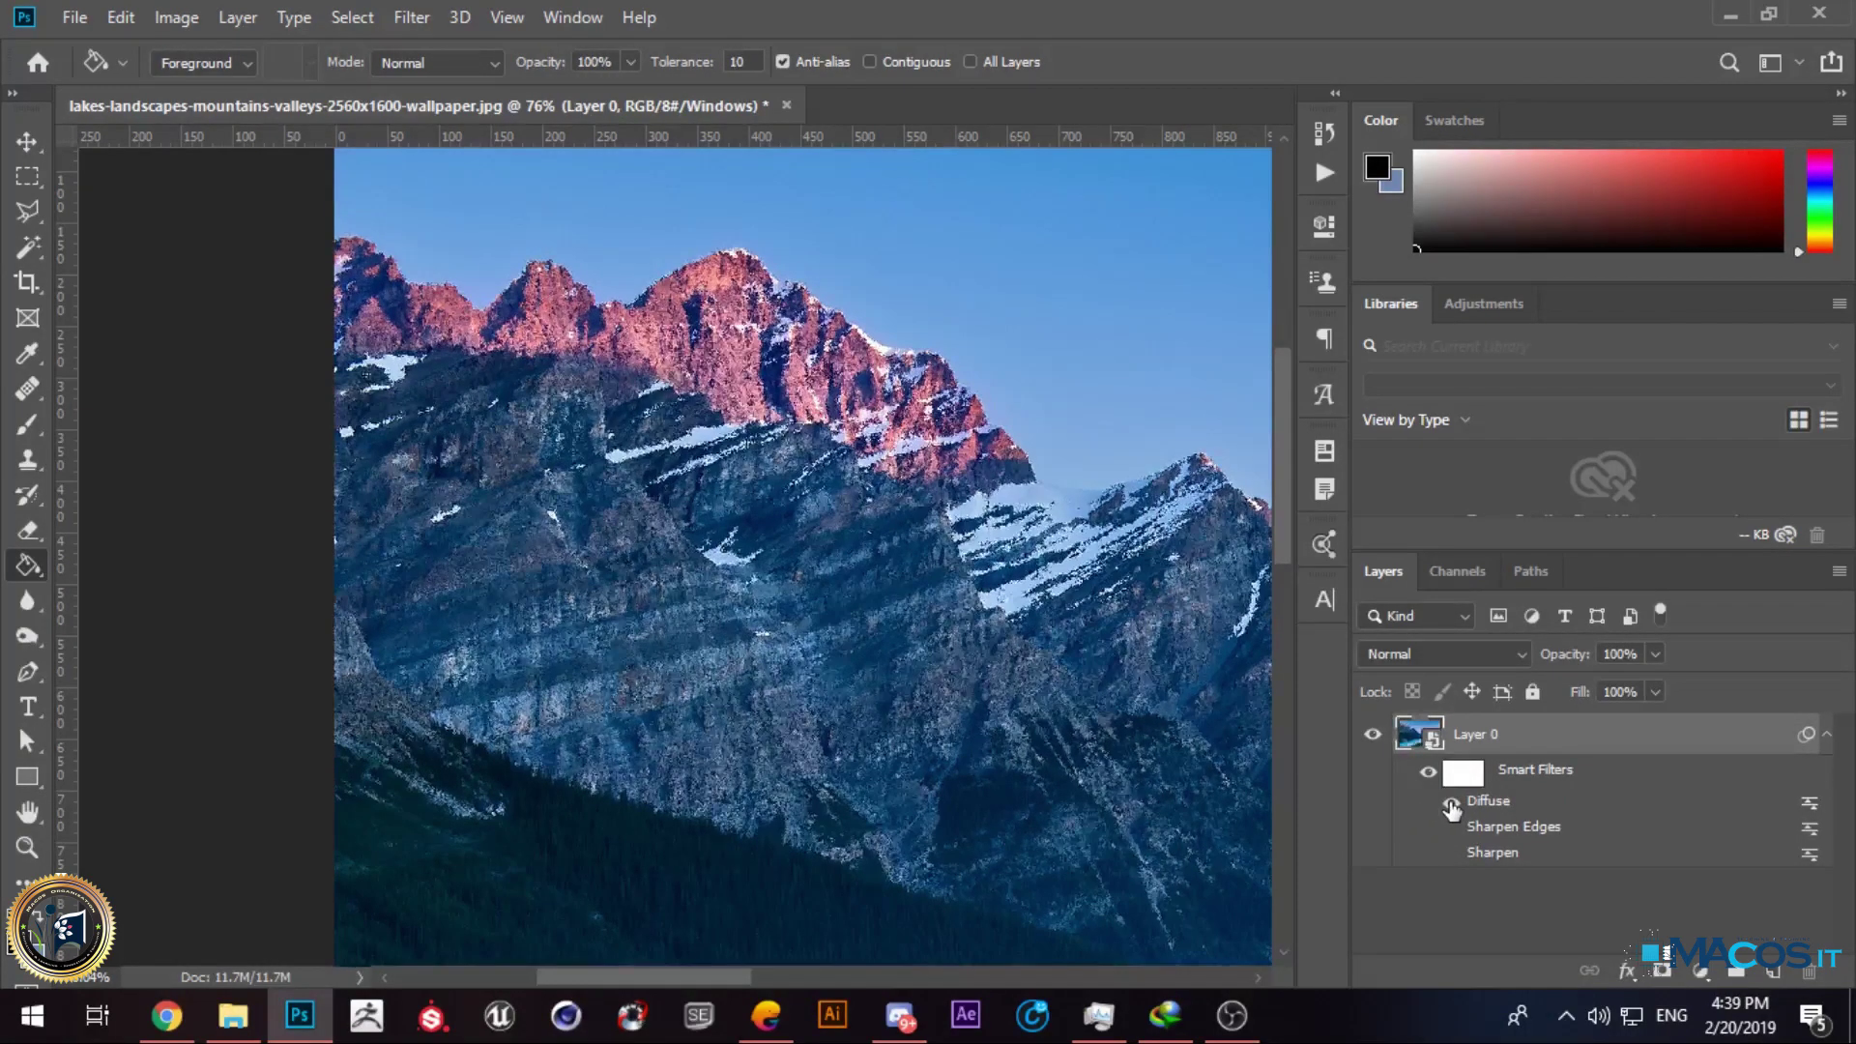
{"action": "scroll", "coordinate": [786, 494], "scroll_direction": "up", "scroll_amount": 12}
{"action": "scroll", "coordinate": [786, 494], "scroll_direction": "down", "scroll_amount": 10}
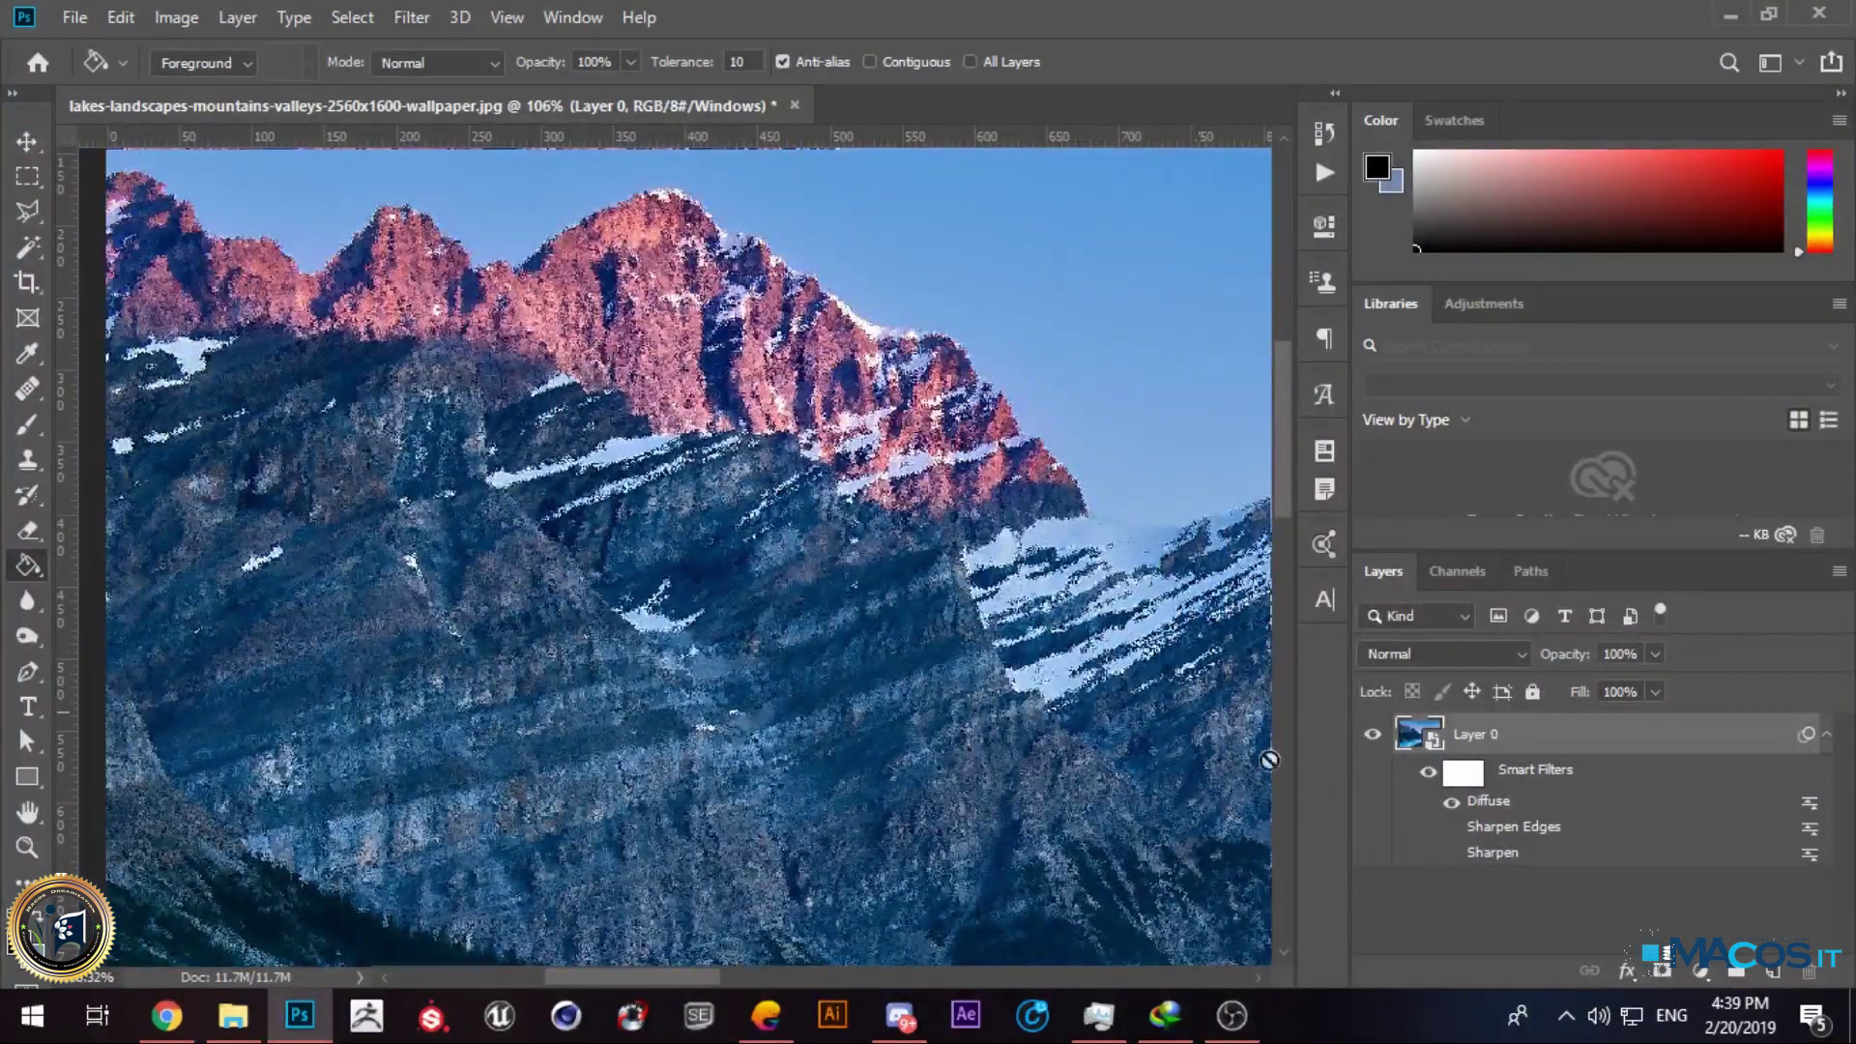
{"action": "left_click", "coordinate": [1451, 803]}
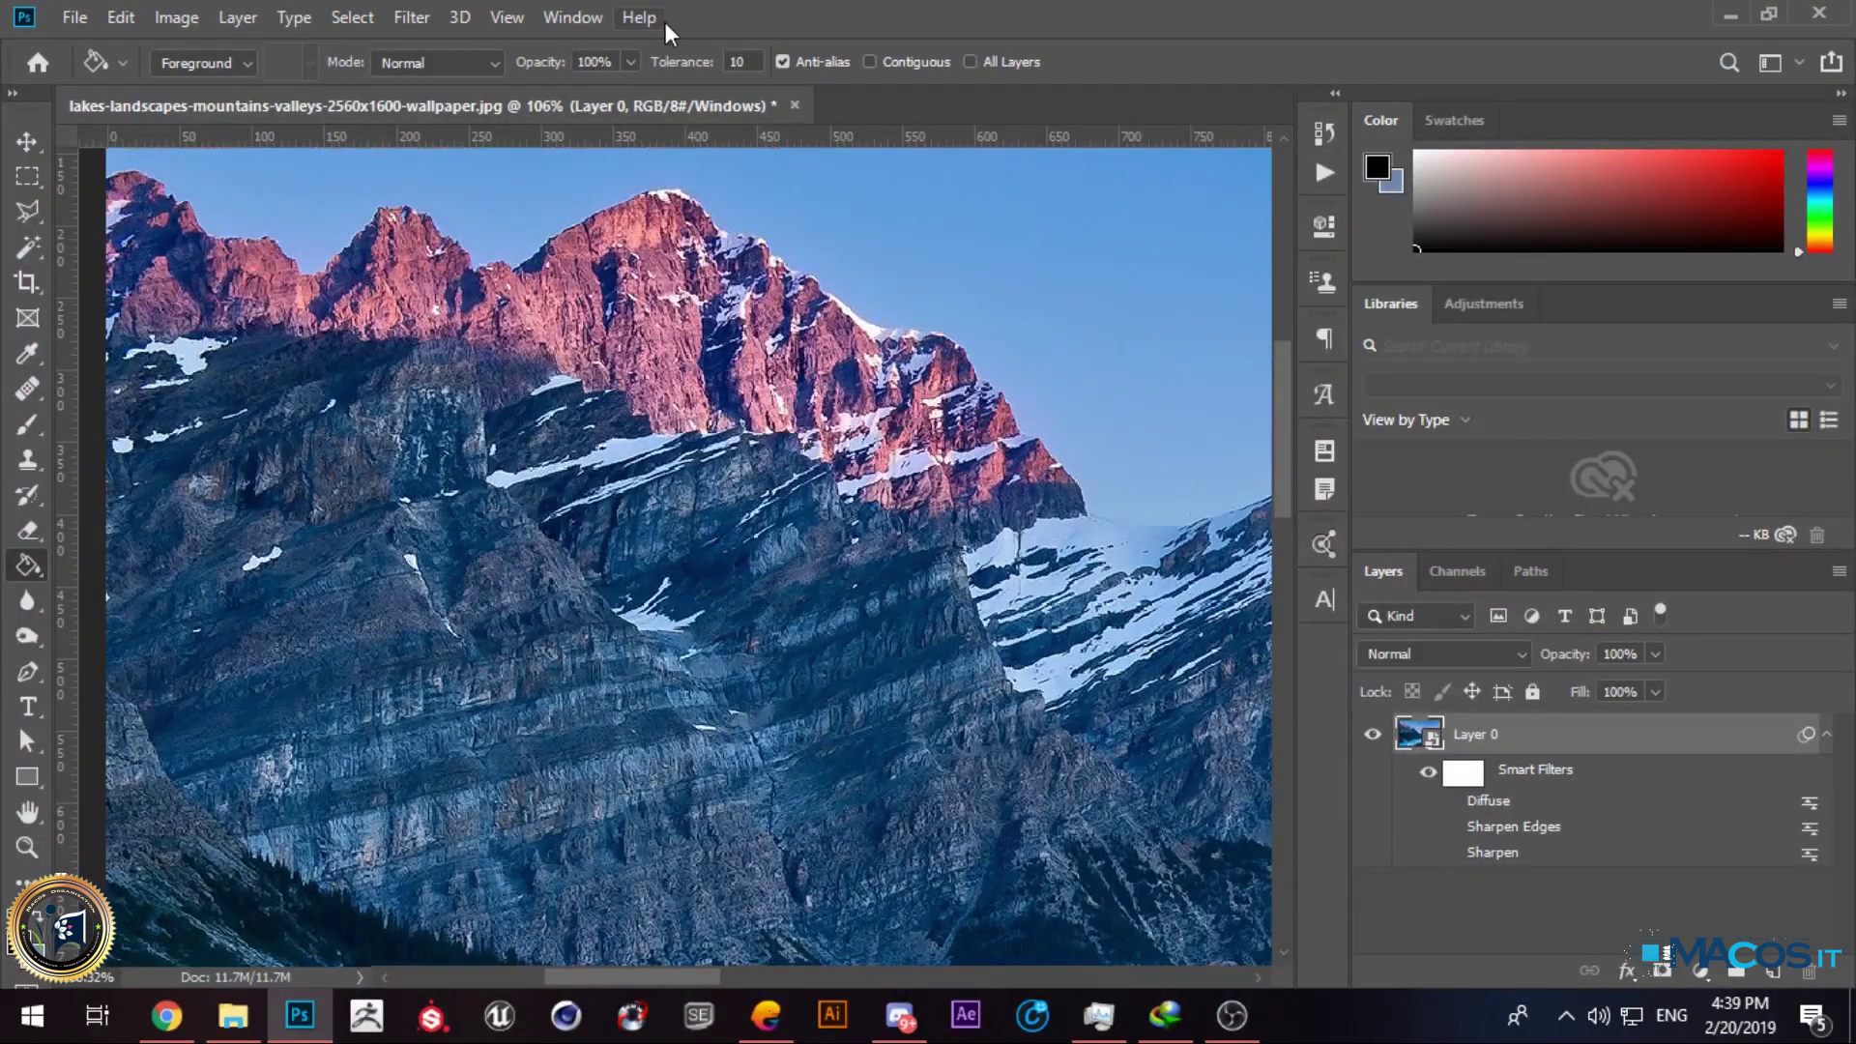
Step: Add a second Diffuse smart filter to Layer 0 using the Anisotropic mode
{"action": "left_click", "coordinate": [412, 17]}
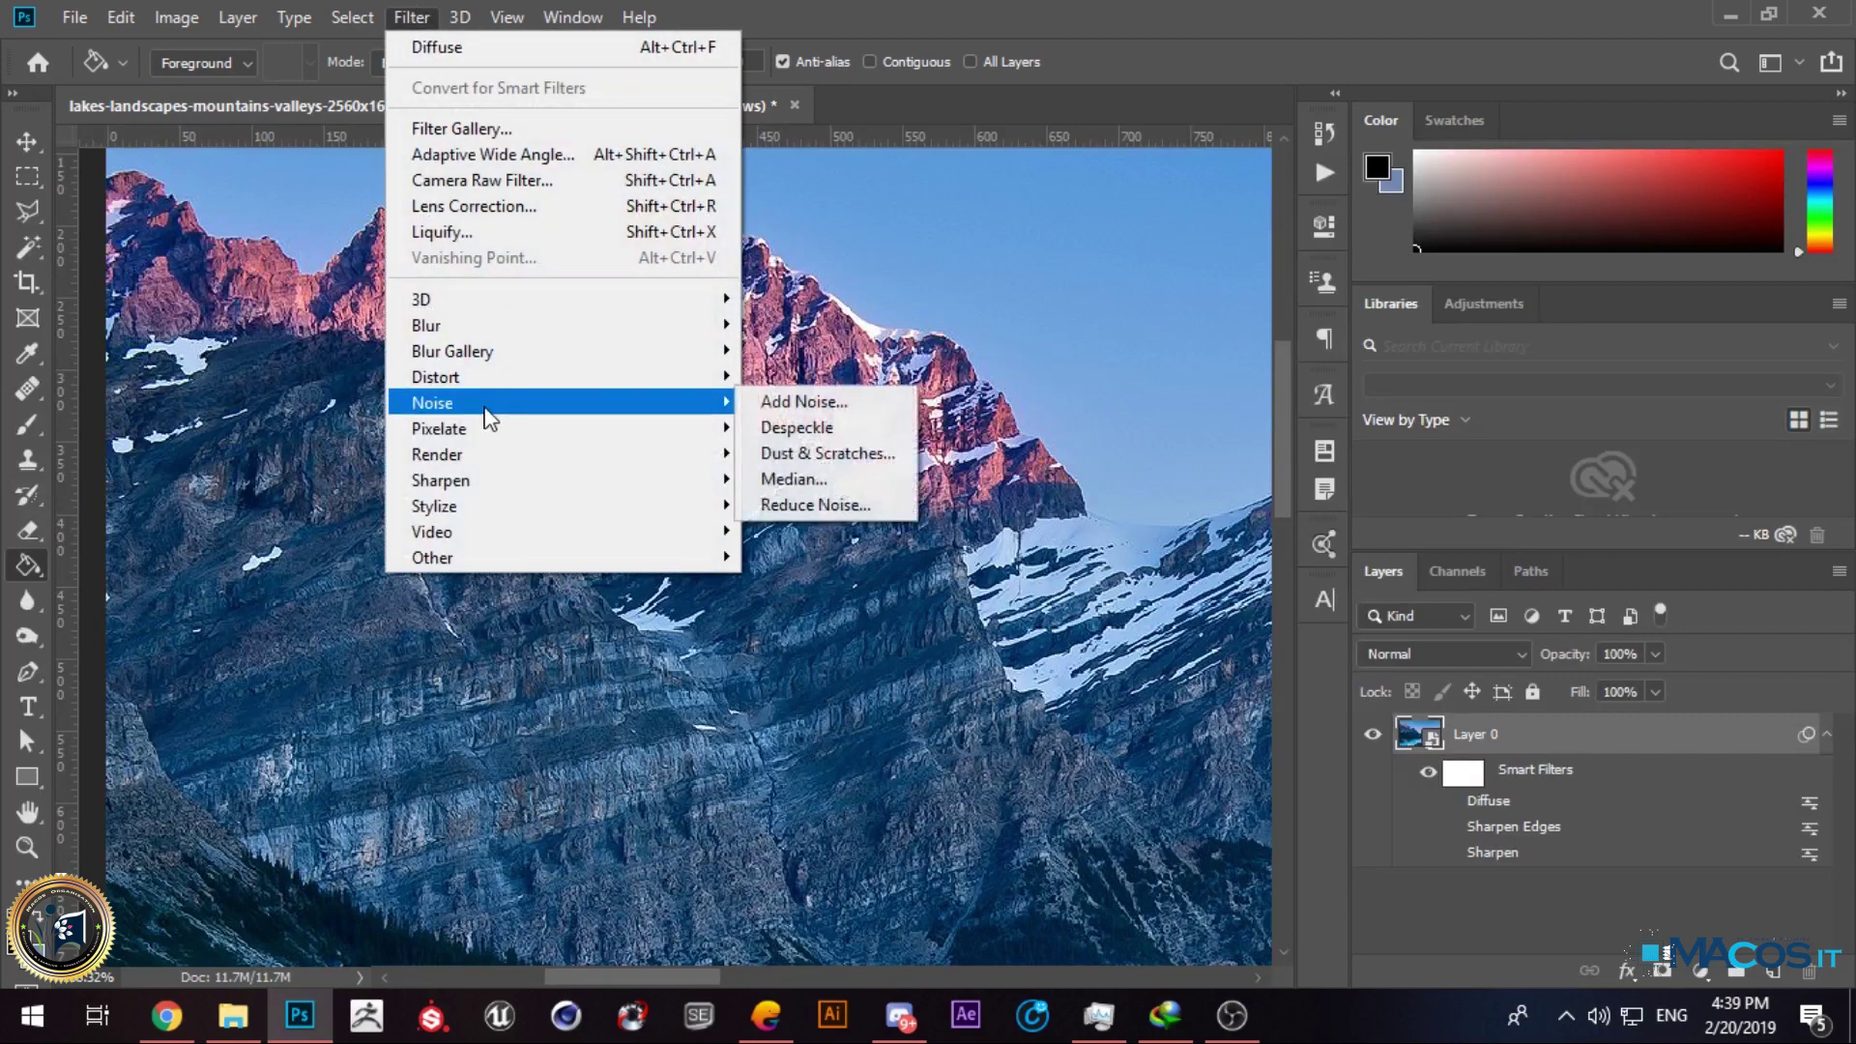
{"action": "mouse_move", "coordinate": [481, 480]}
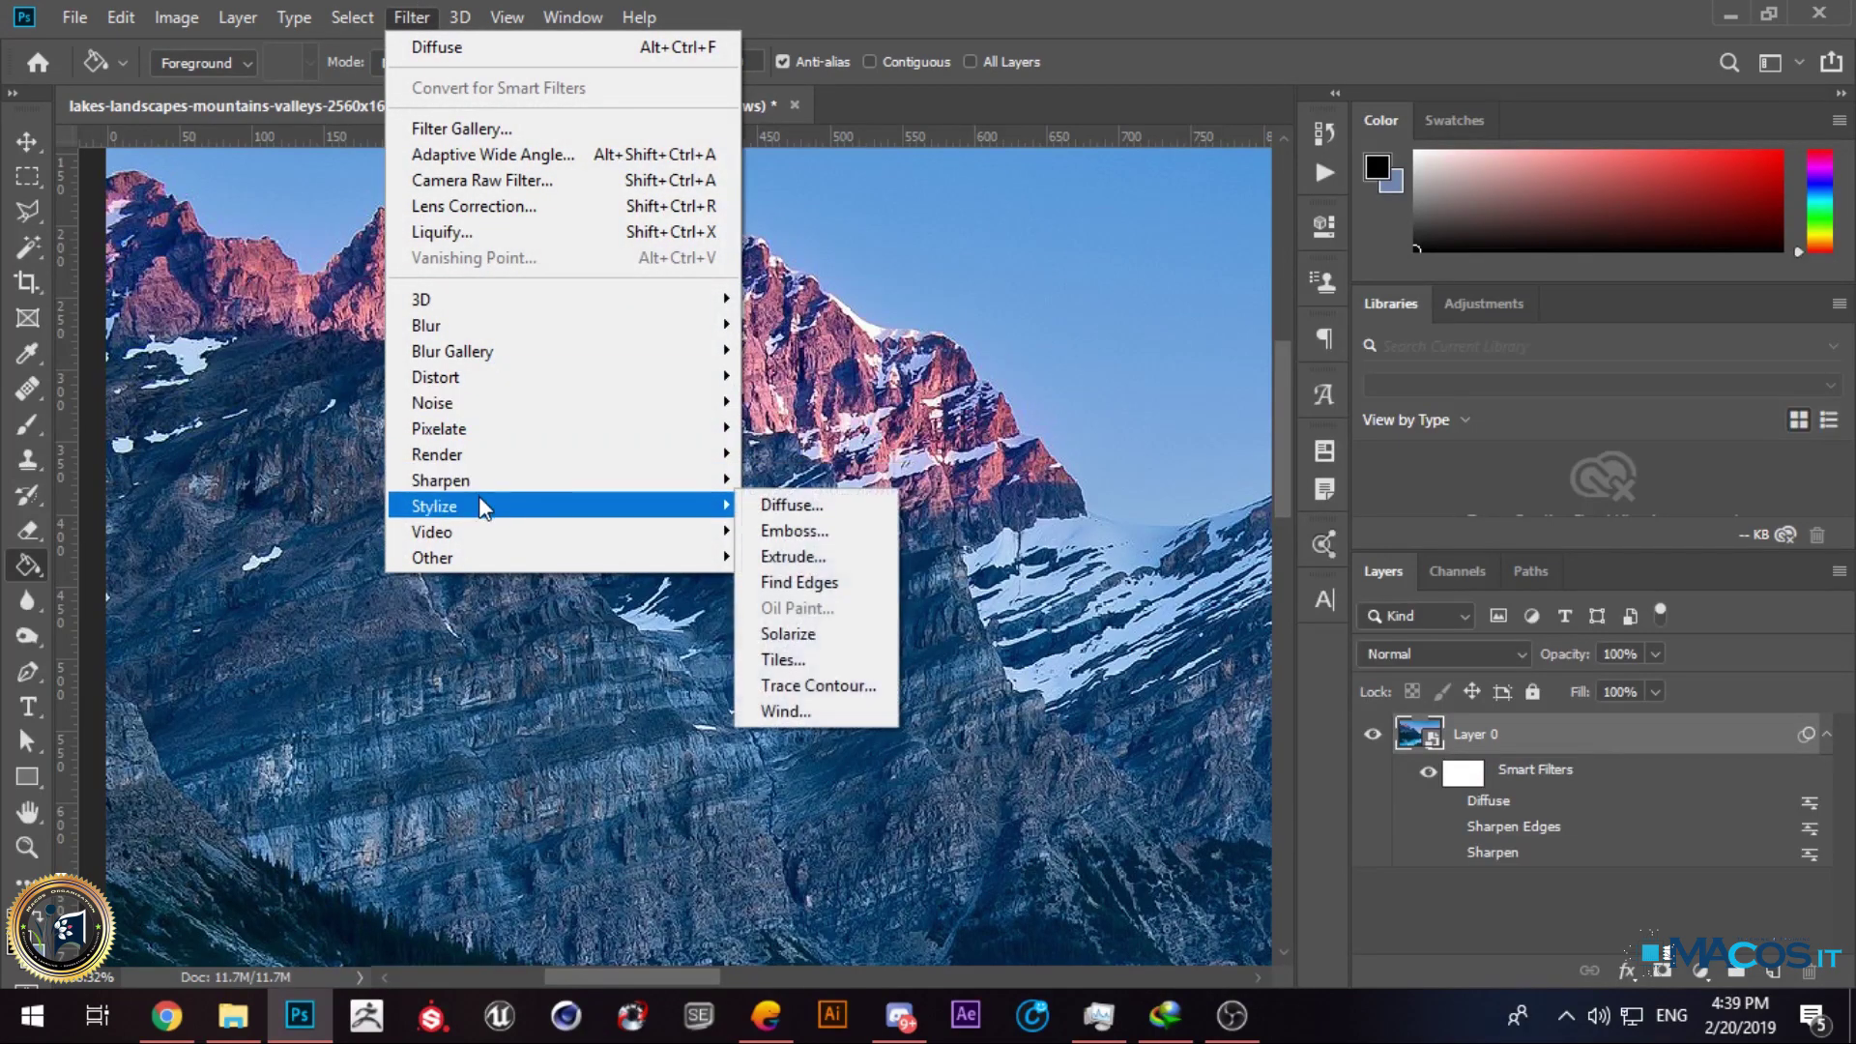
{"action": "left_click", "coordinate": [834, 507]}
{"action": "left_click", "coordinate": [752, 630]}
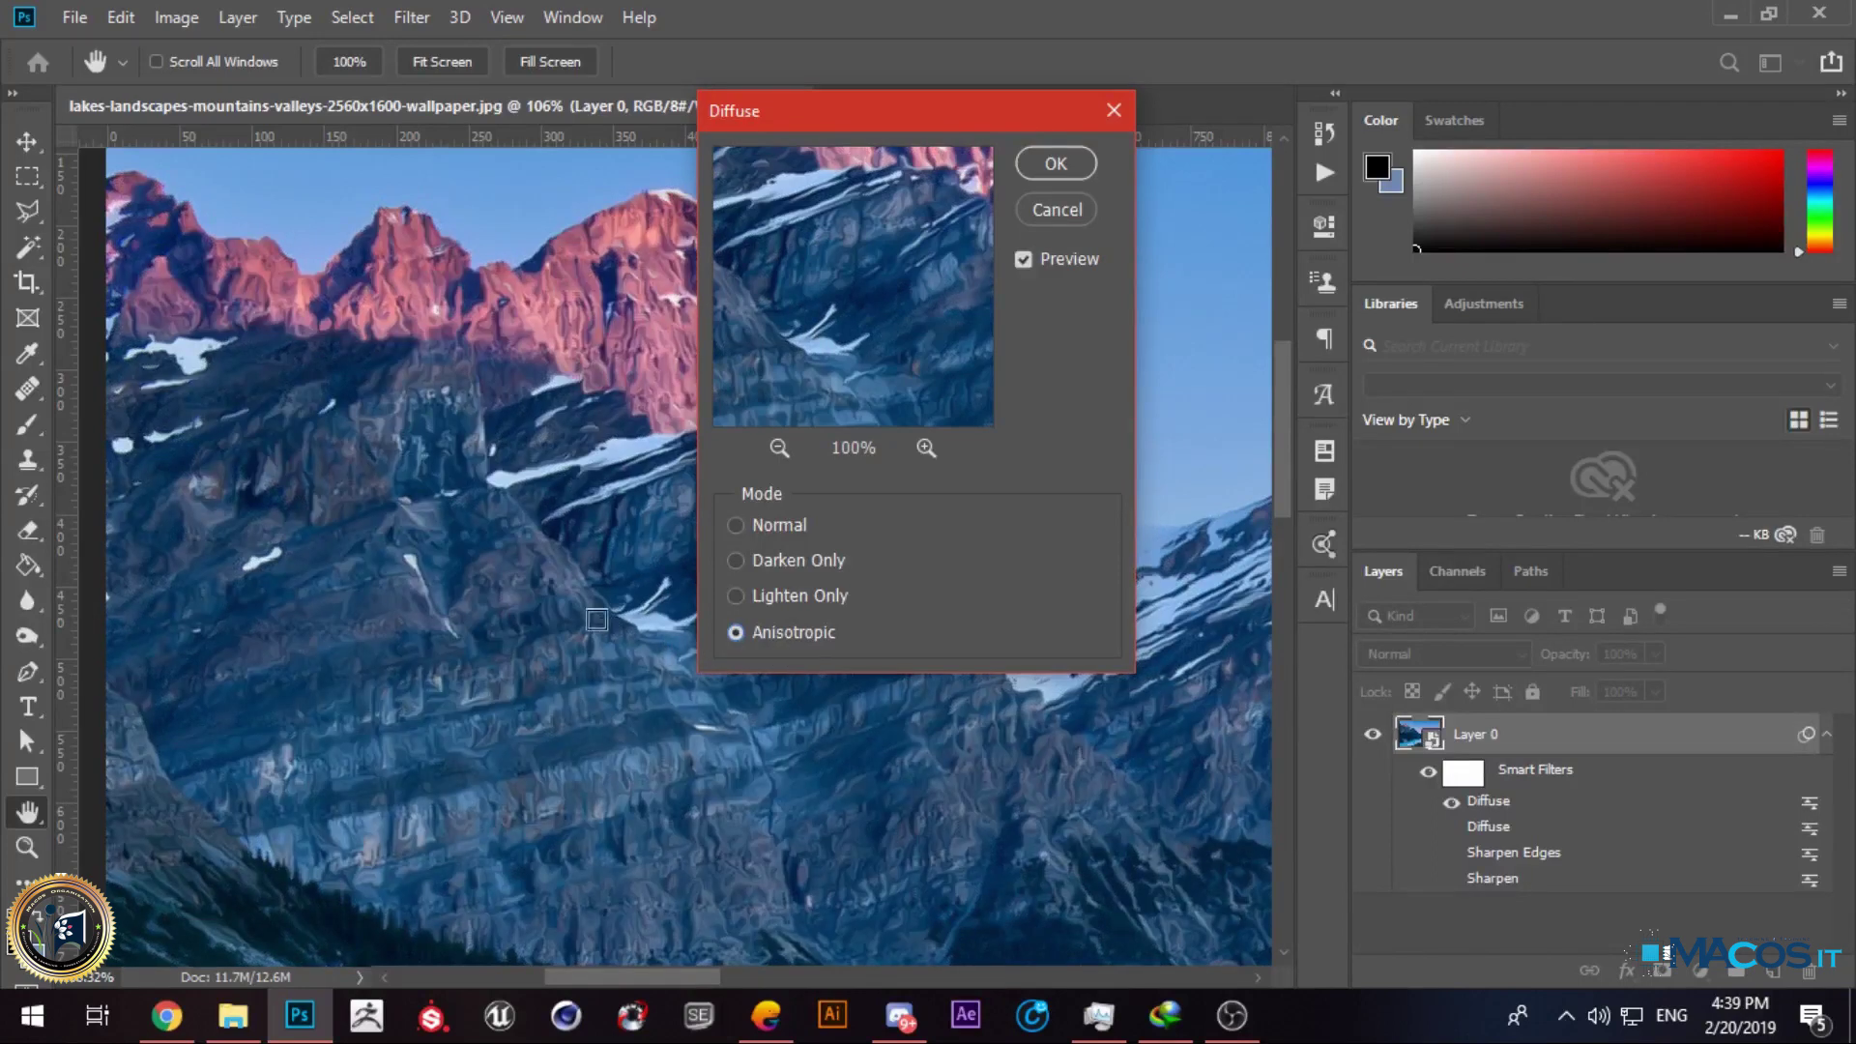
{"action": "left_click", "coordinate": [1054, 164]}
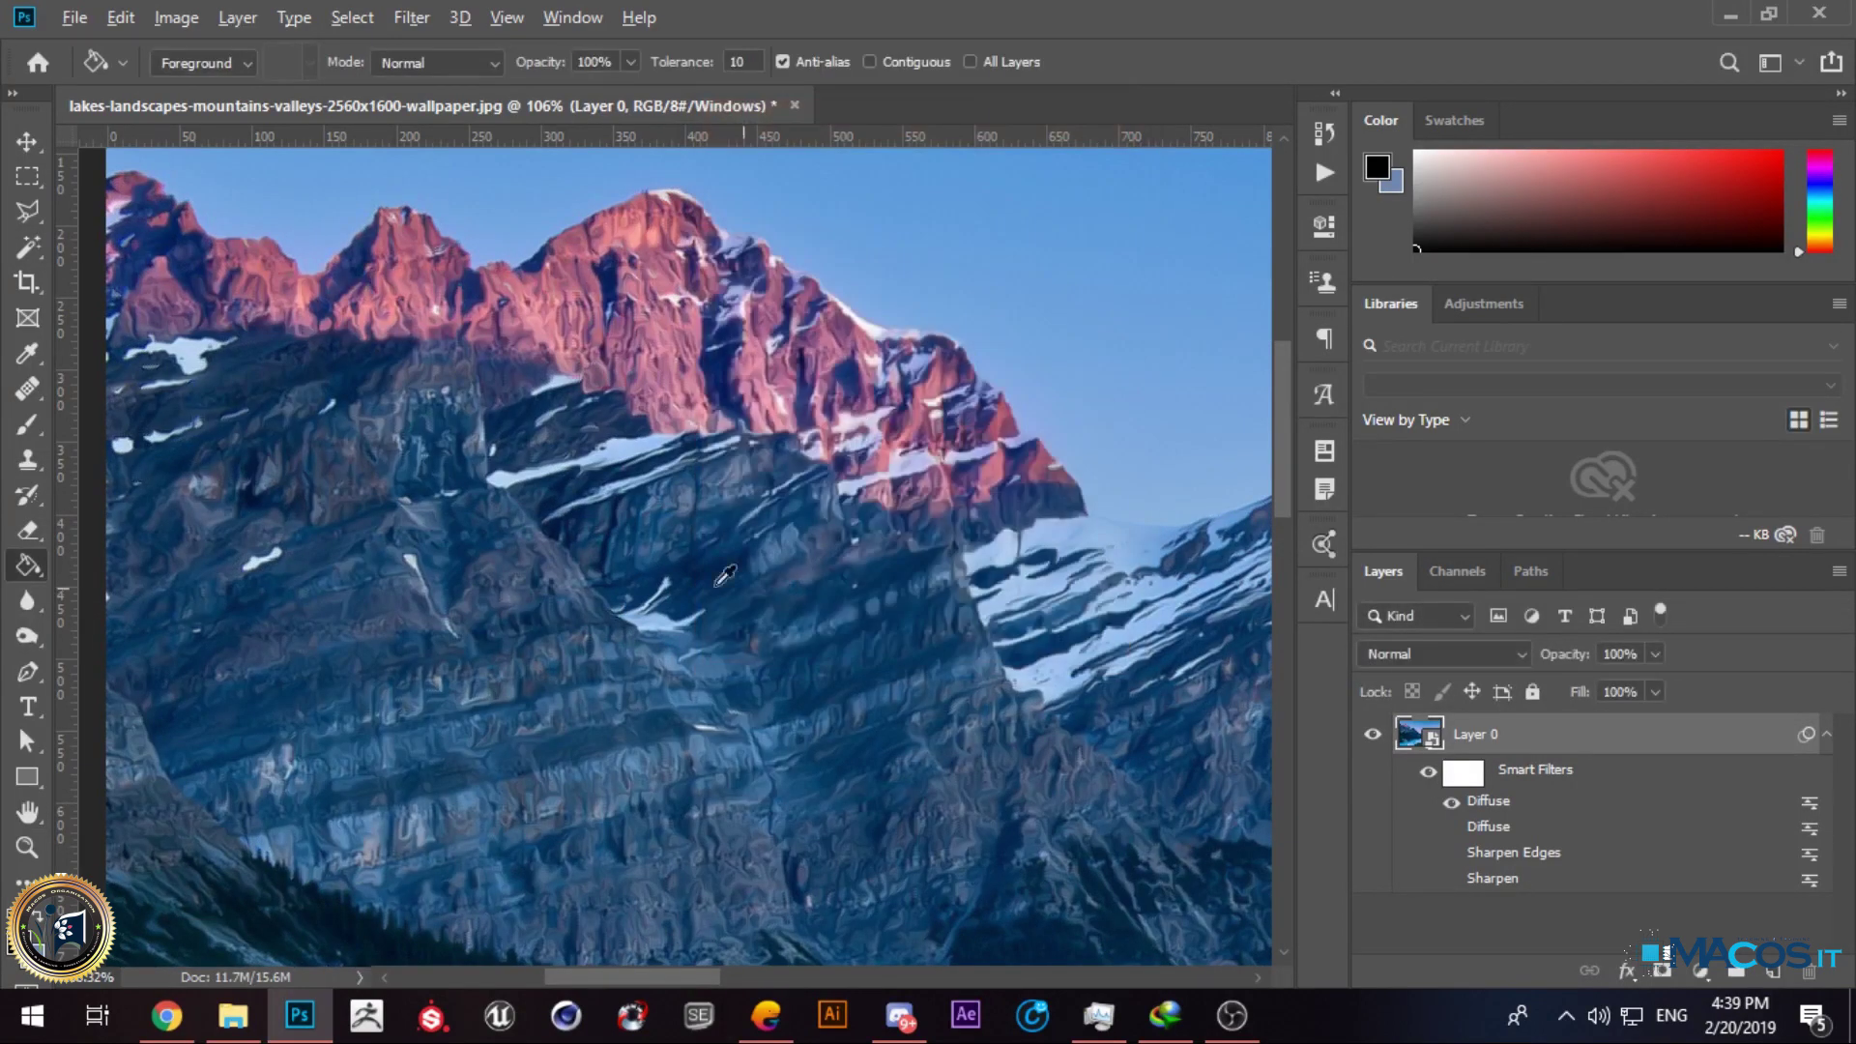
Step: Compare the mountain slopes with and without the Anisotropic Diffuse filter, leaving it visible
{"action": "scroll", "coordinate": [778, 530], "scroll_direction": "down", "scroll_amount": 6}
{"action": "scroll", "coordinate": [745, 710], "scroll_direction": "up", "scroll_amount": 11}
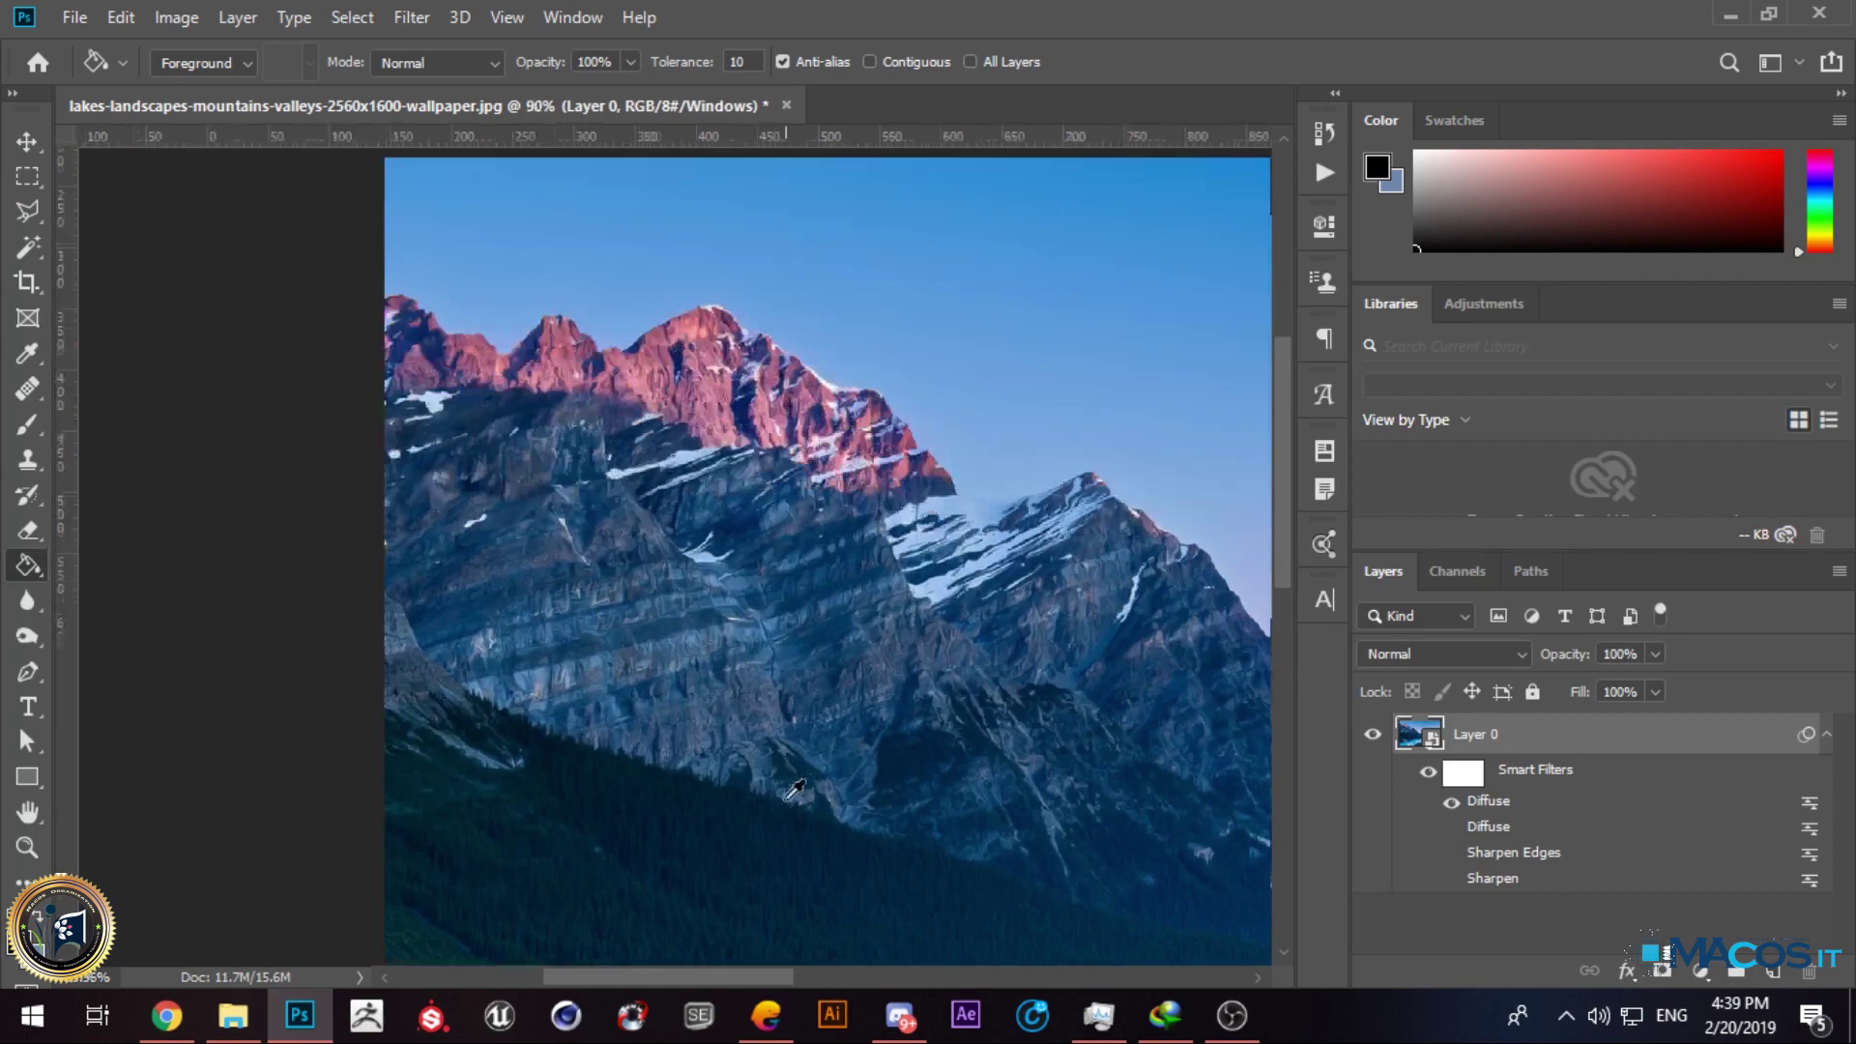
{"action": "scroll", "coordinate": [608, 710], "scroll_direction": "down", "scroll_amount": 6}
{"action": "left_click", "coordinate": [1451, 803]}
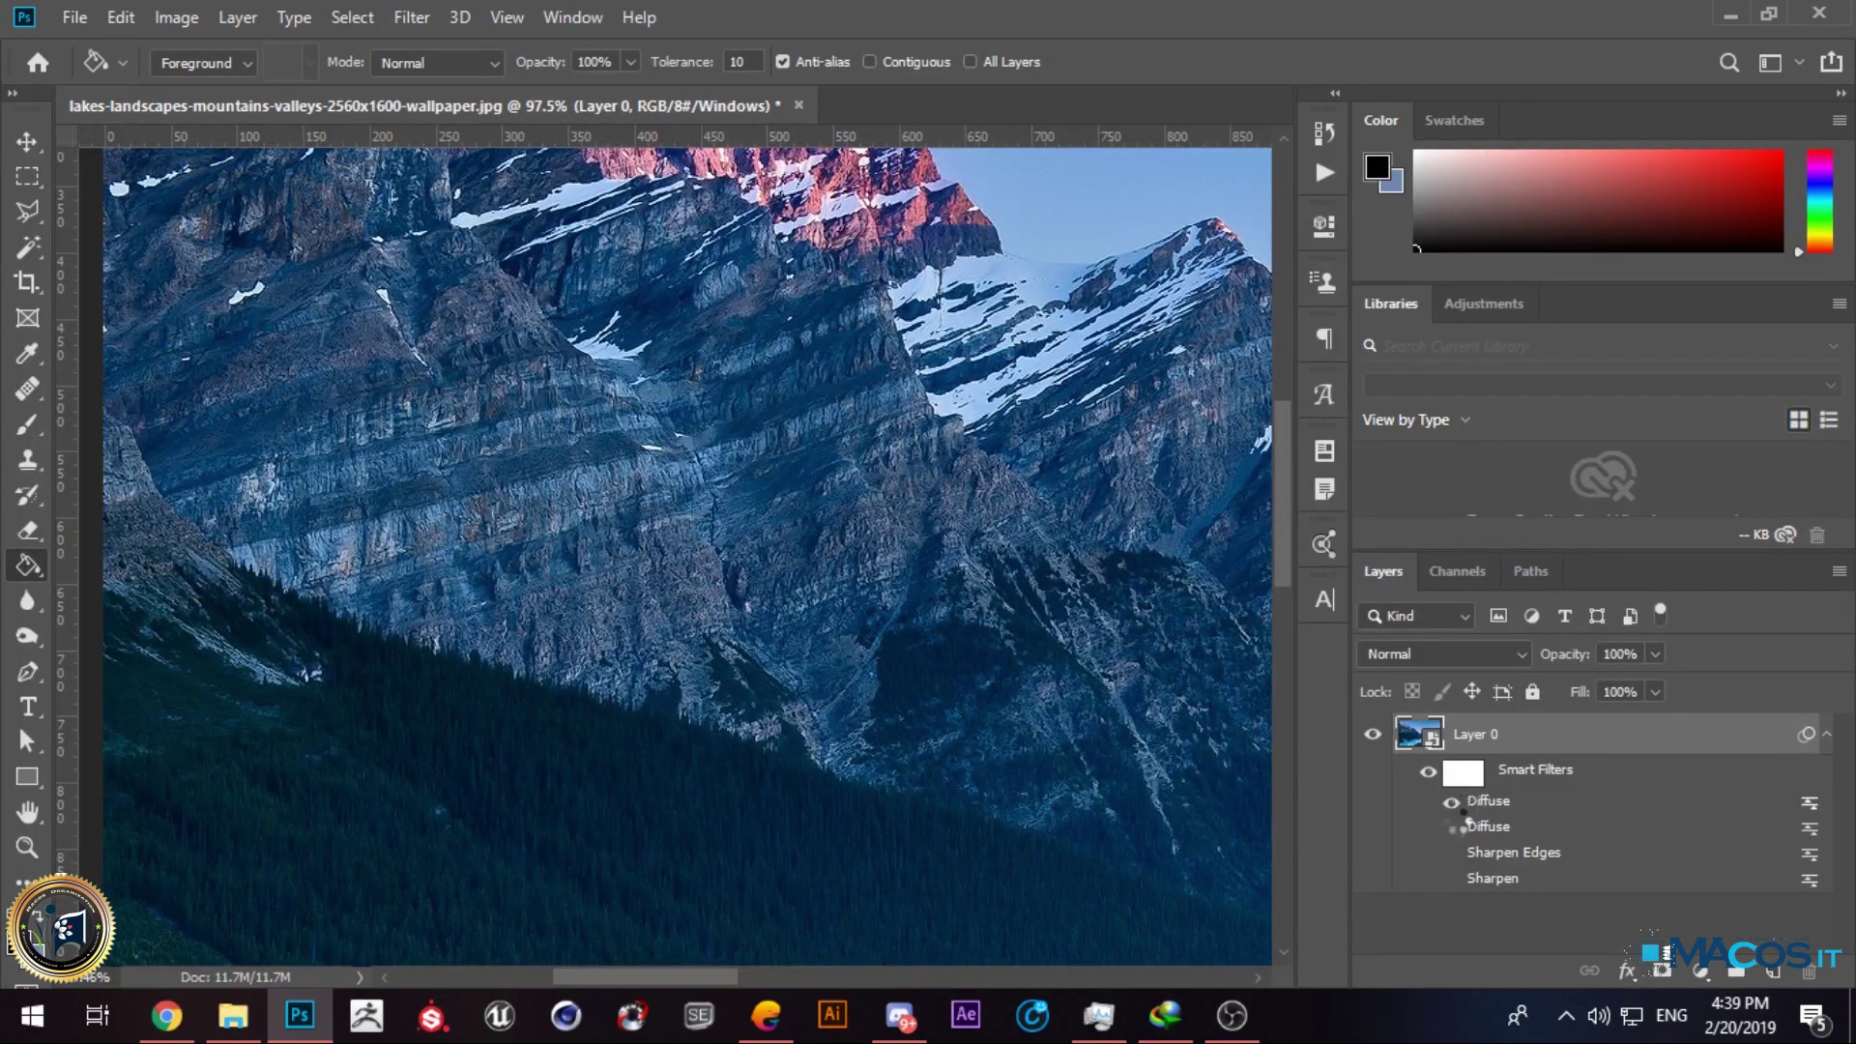
{"action": "left_click", "coordinate": [1451, 803]}
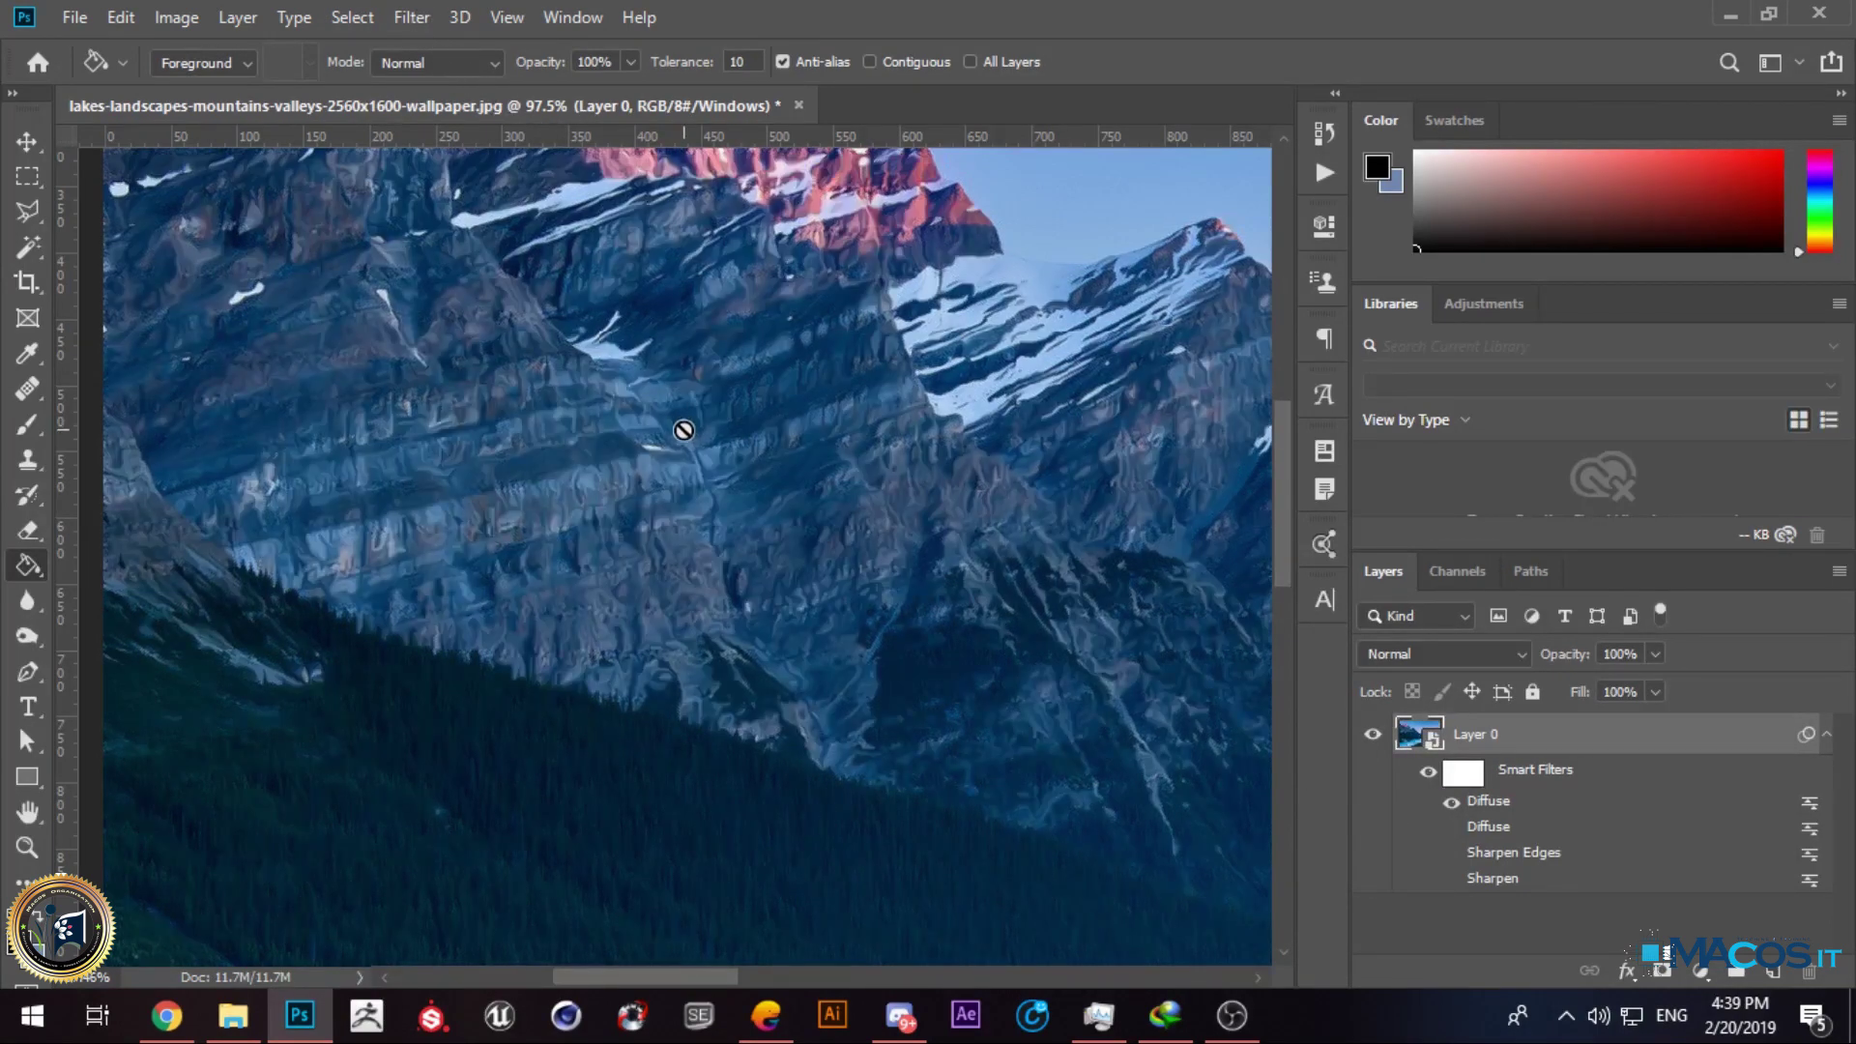
{"action": "left_click", "coordinate": [412, 18]}
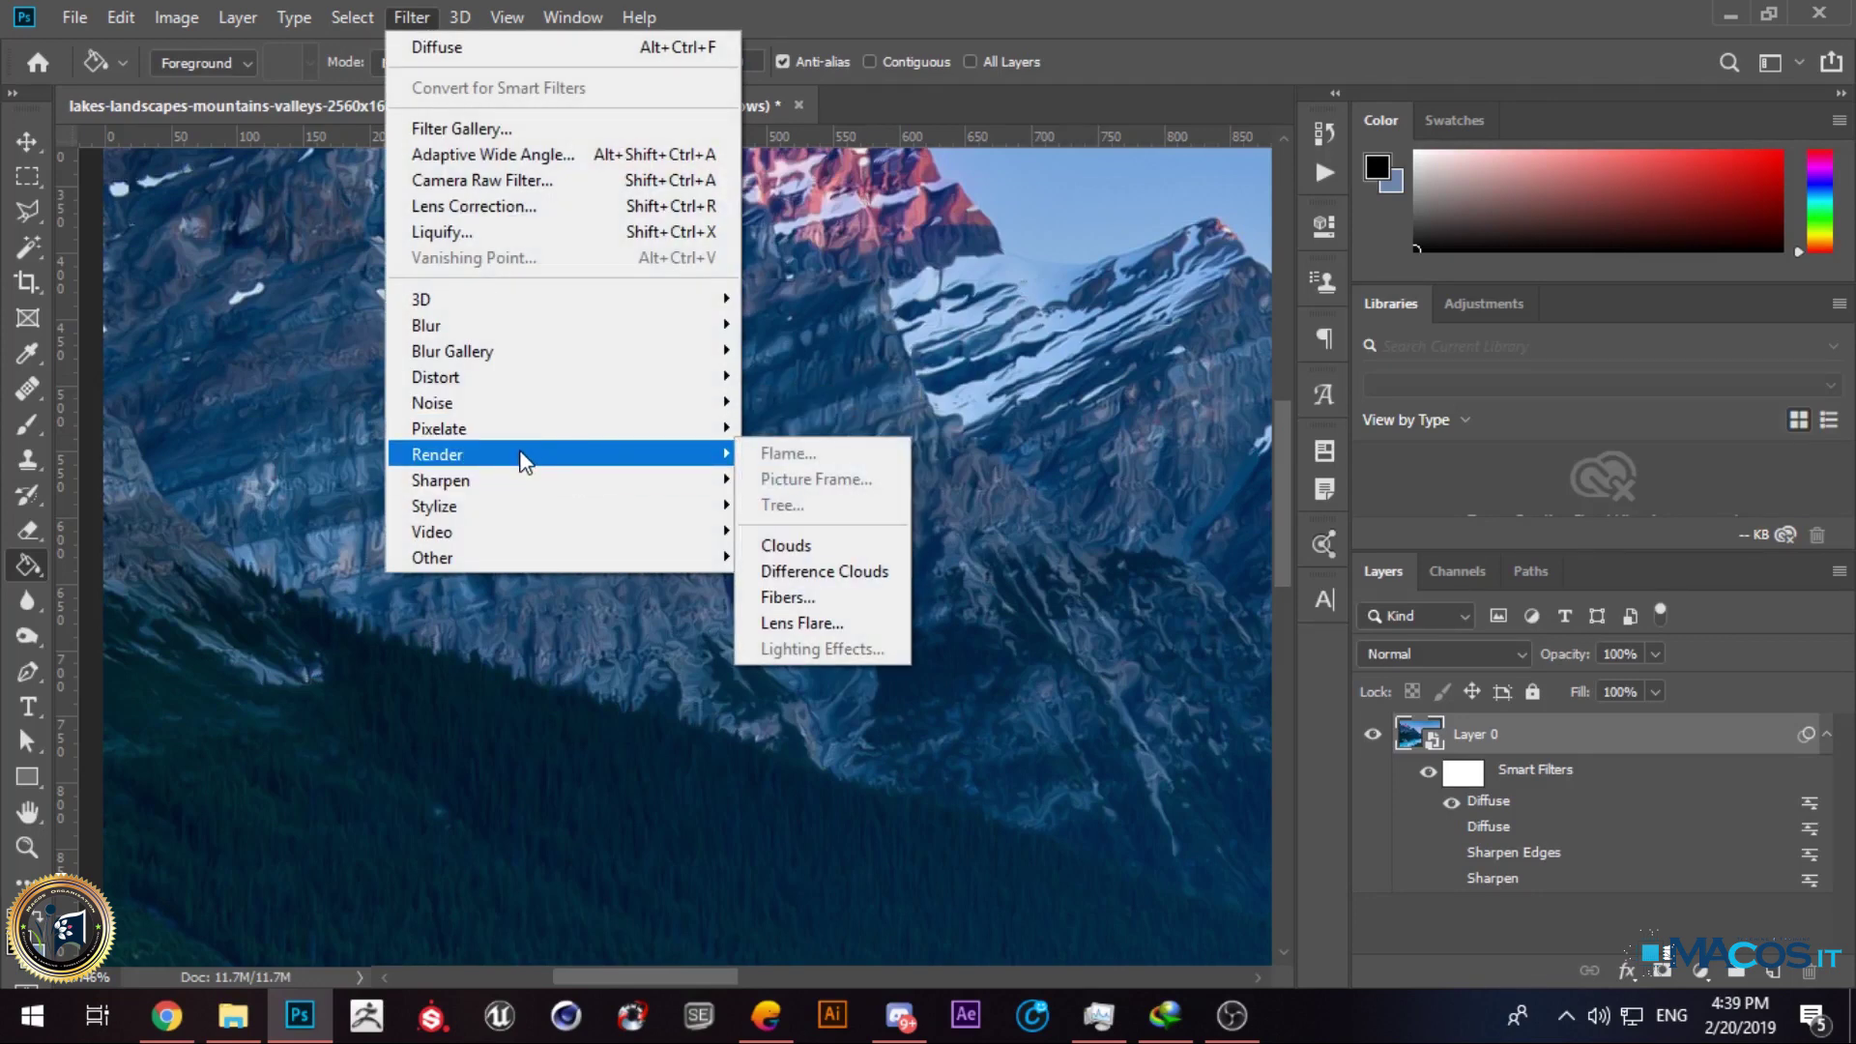
{"action": "mouse_move", "coordinate": [512, 510]}
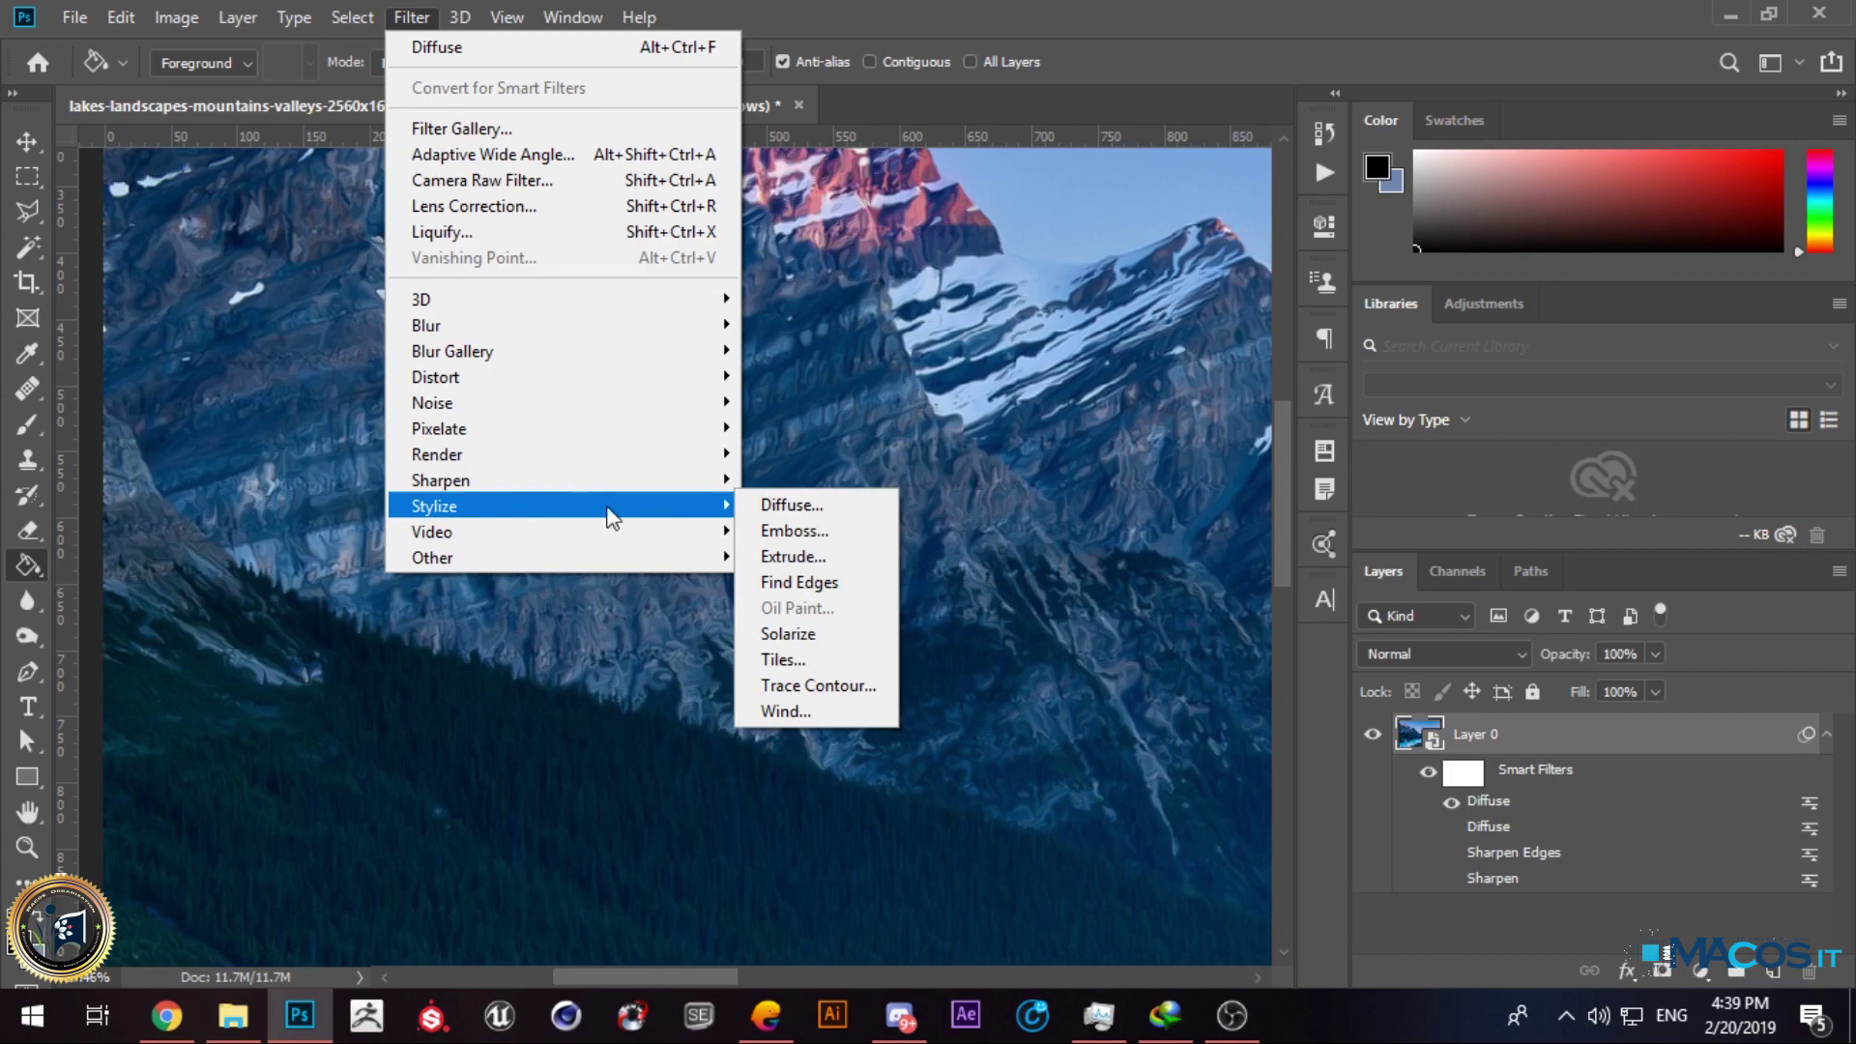
{"action": "left_click", "coordinate": [793, 531]}
Step: Duplicate Layer 0 together with its smart filters and delete the original layer
{"action": "key", "text": "alt"}
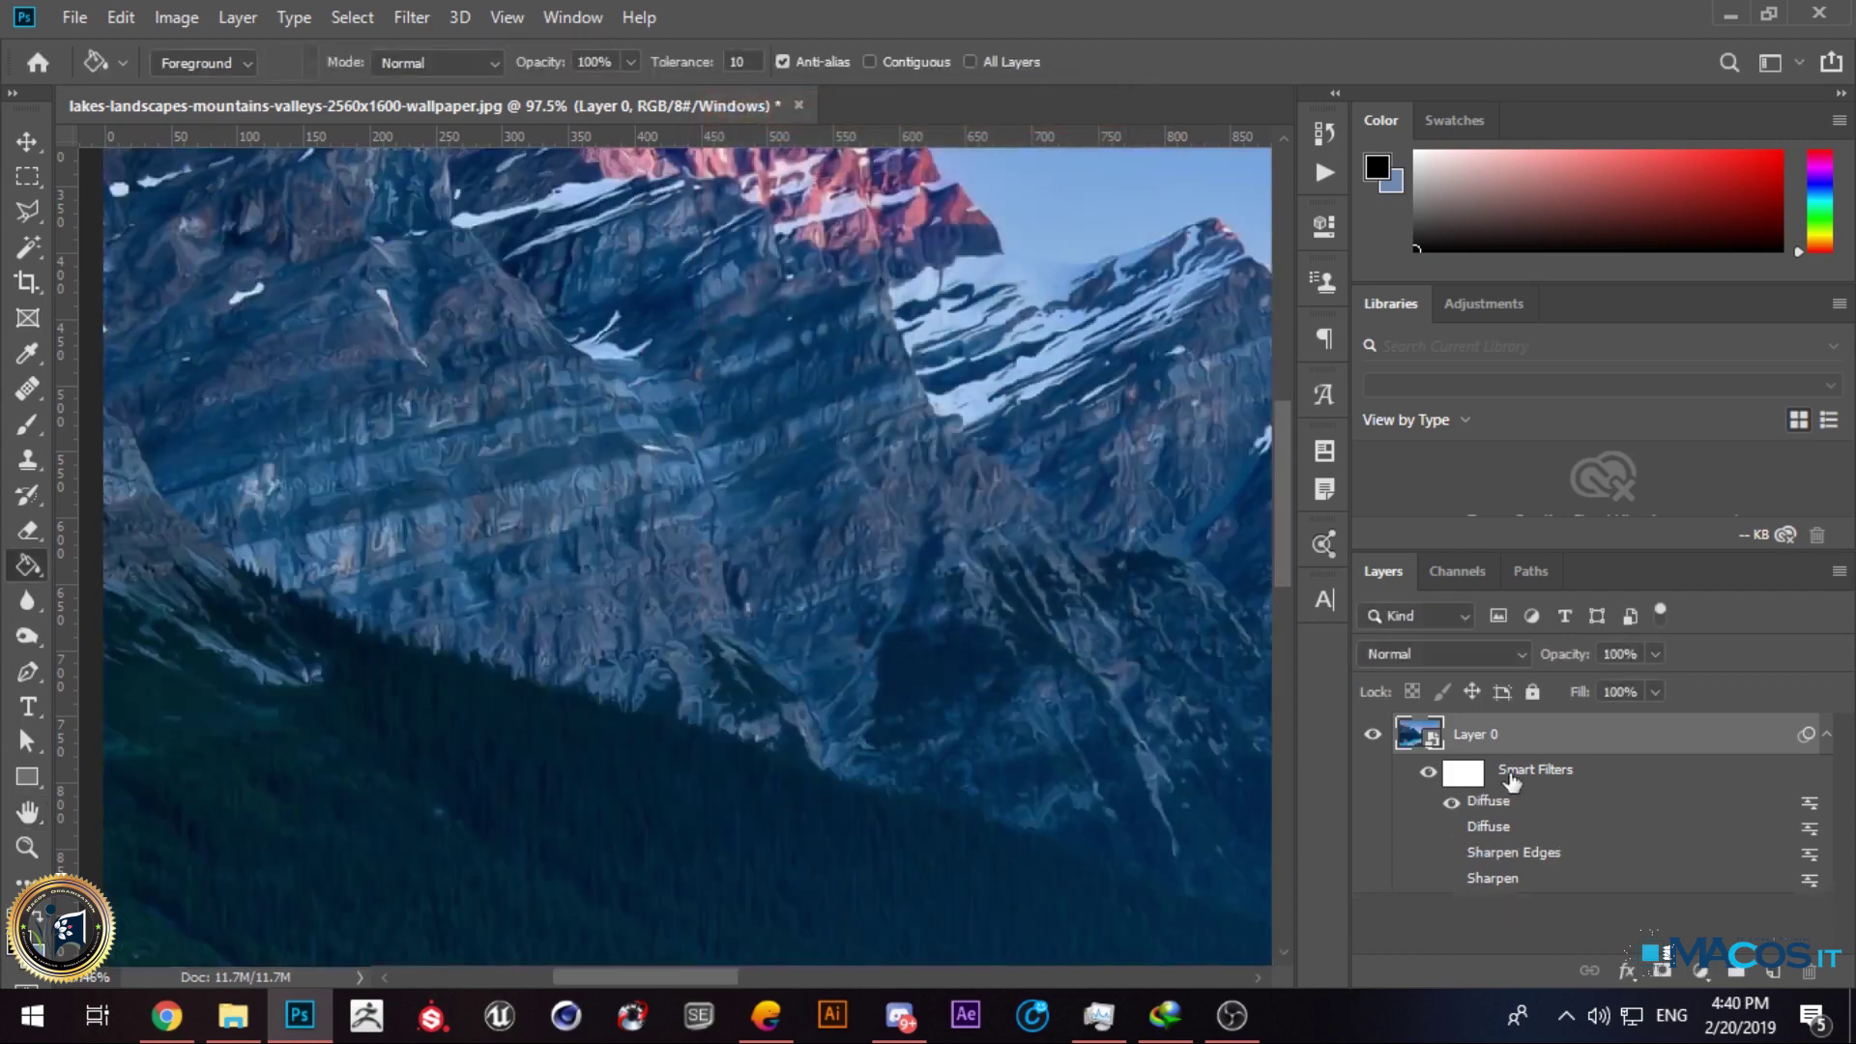
{"action": "scroll", "coordinate": [1503, 870], "scroll_direction": "up", "scroll_amount": 1}
{"action": "scroll", "coordinate": [1489, 770], "scroll_direction": "up", "scroll_amount": 2}
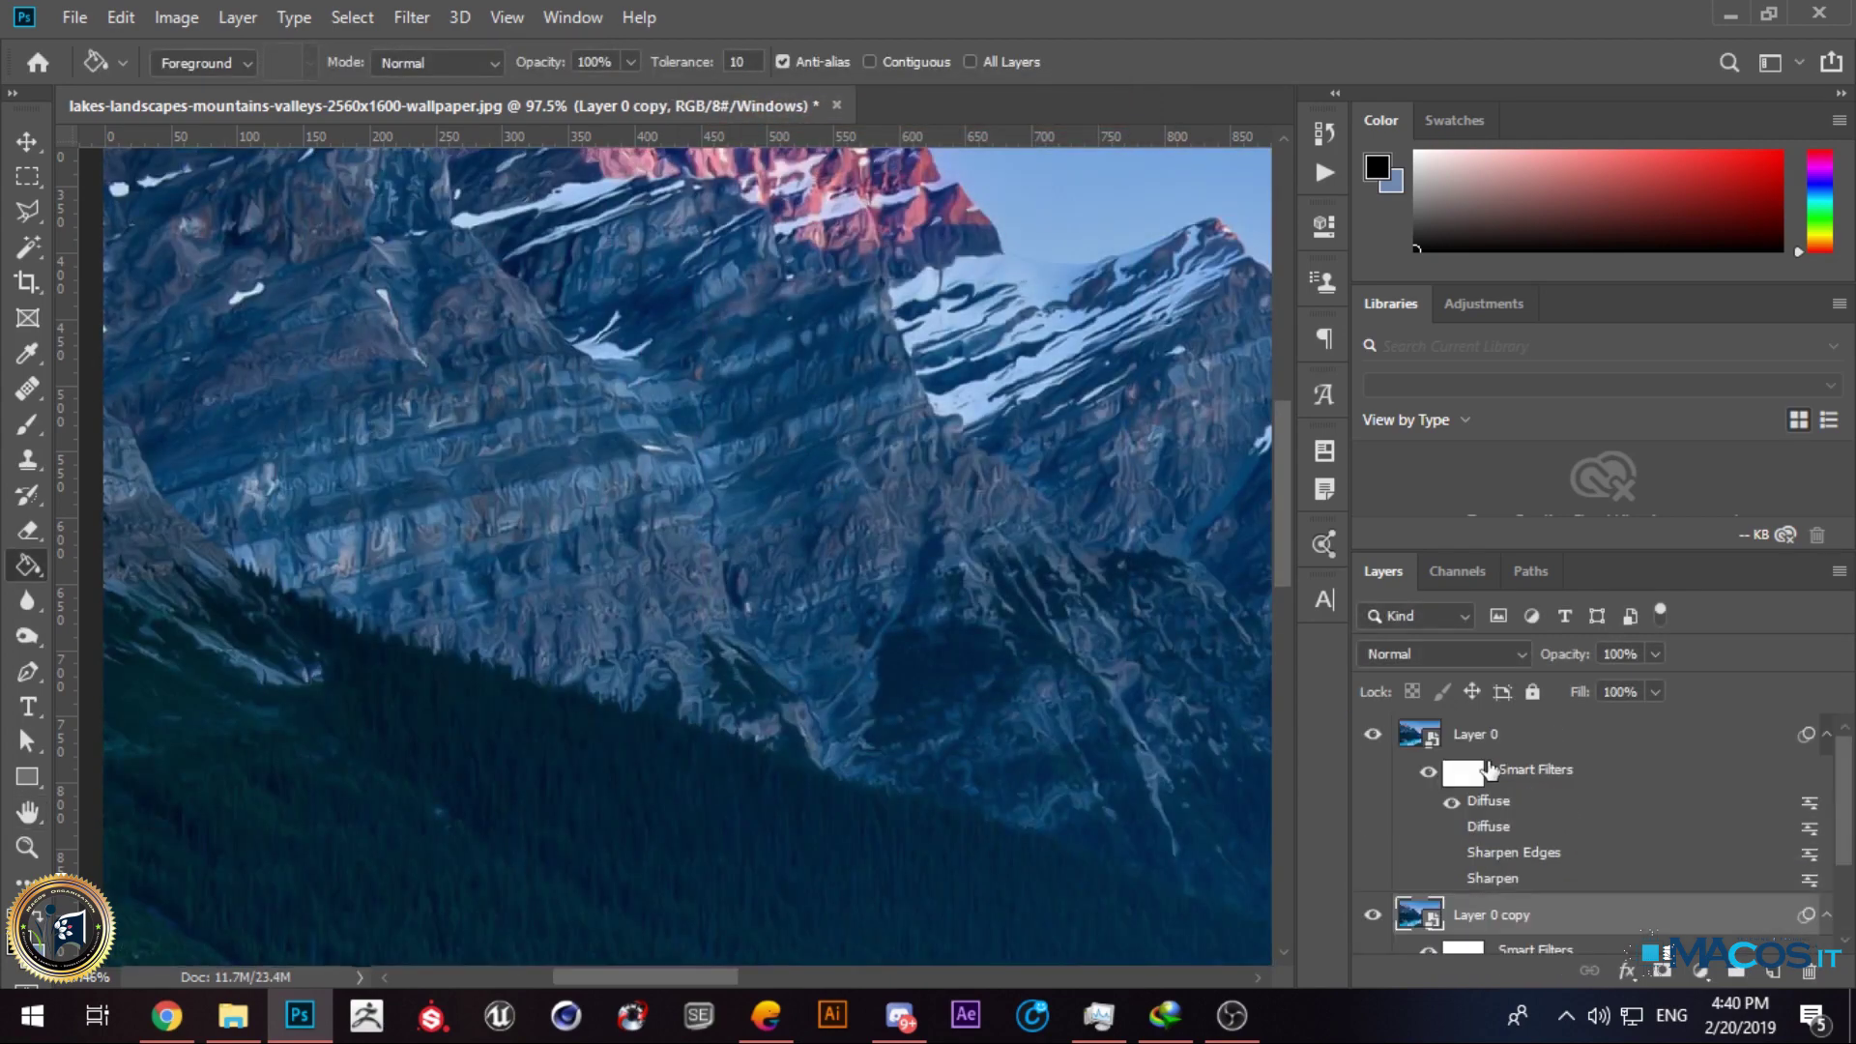
{"action": "left_click", "coordinate": [1475, 764]}
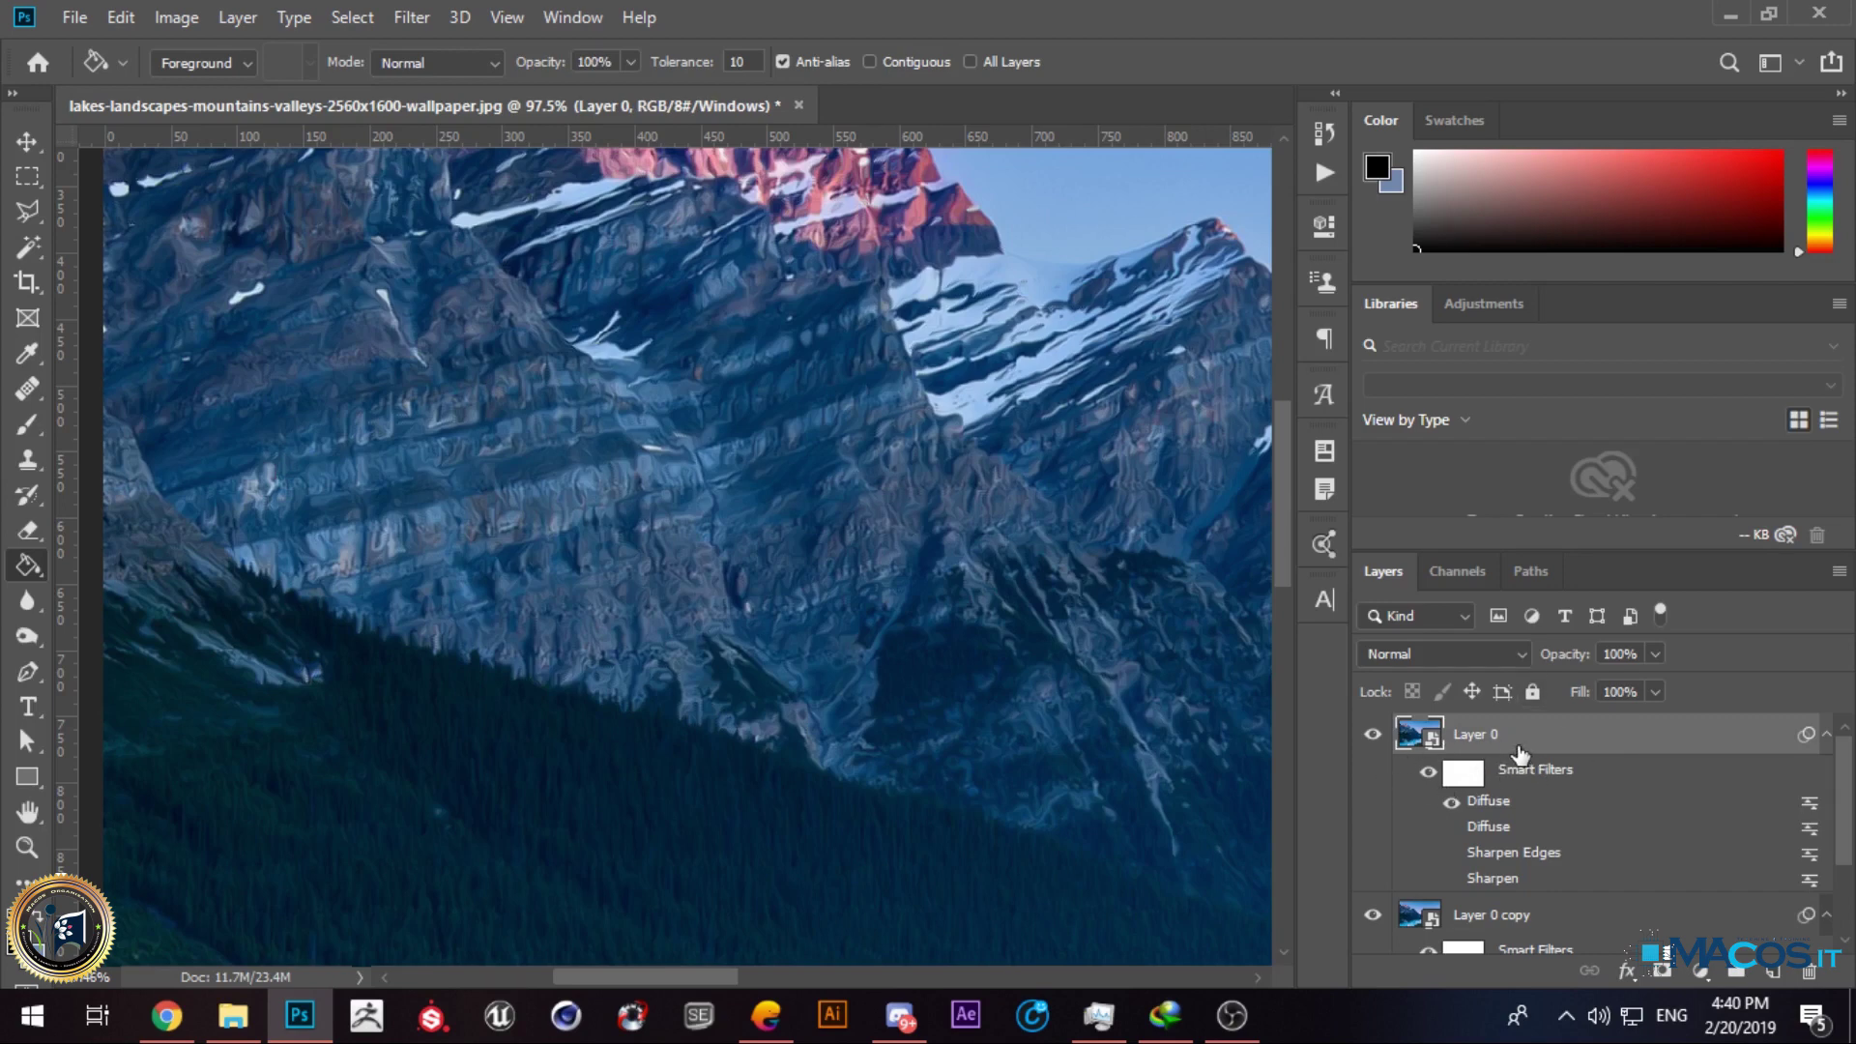
{"action": "key", "text": "Delete"}
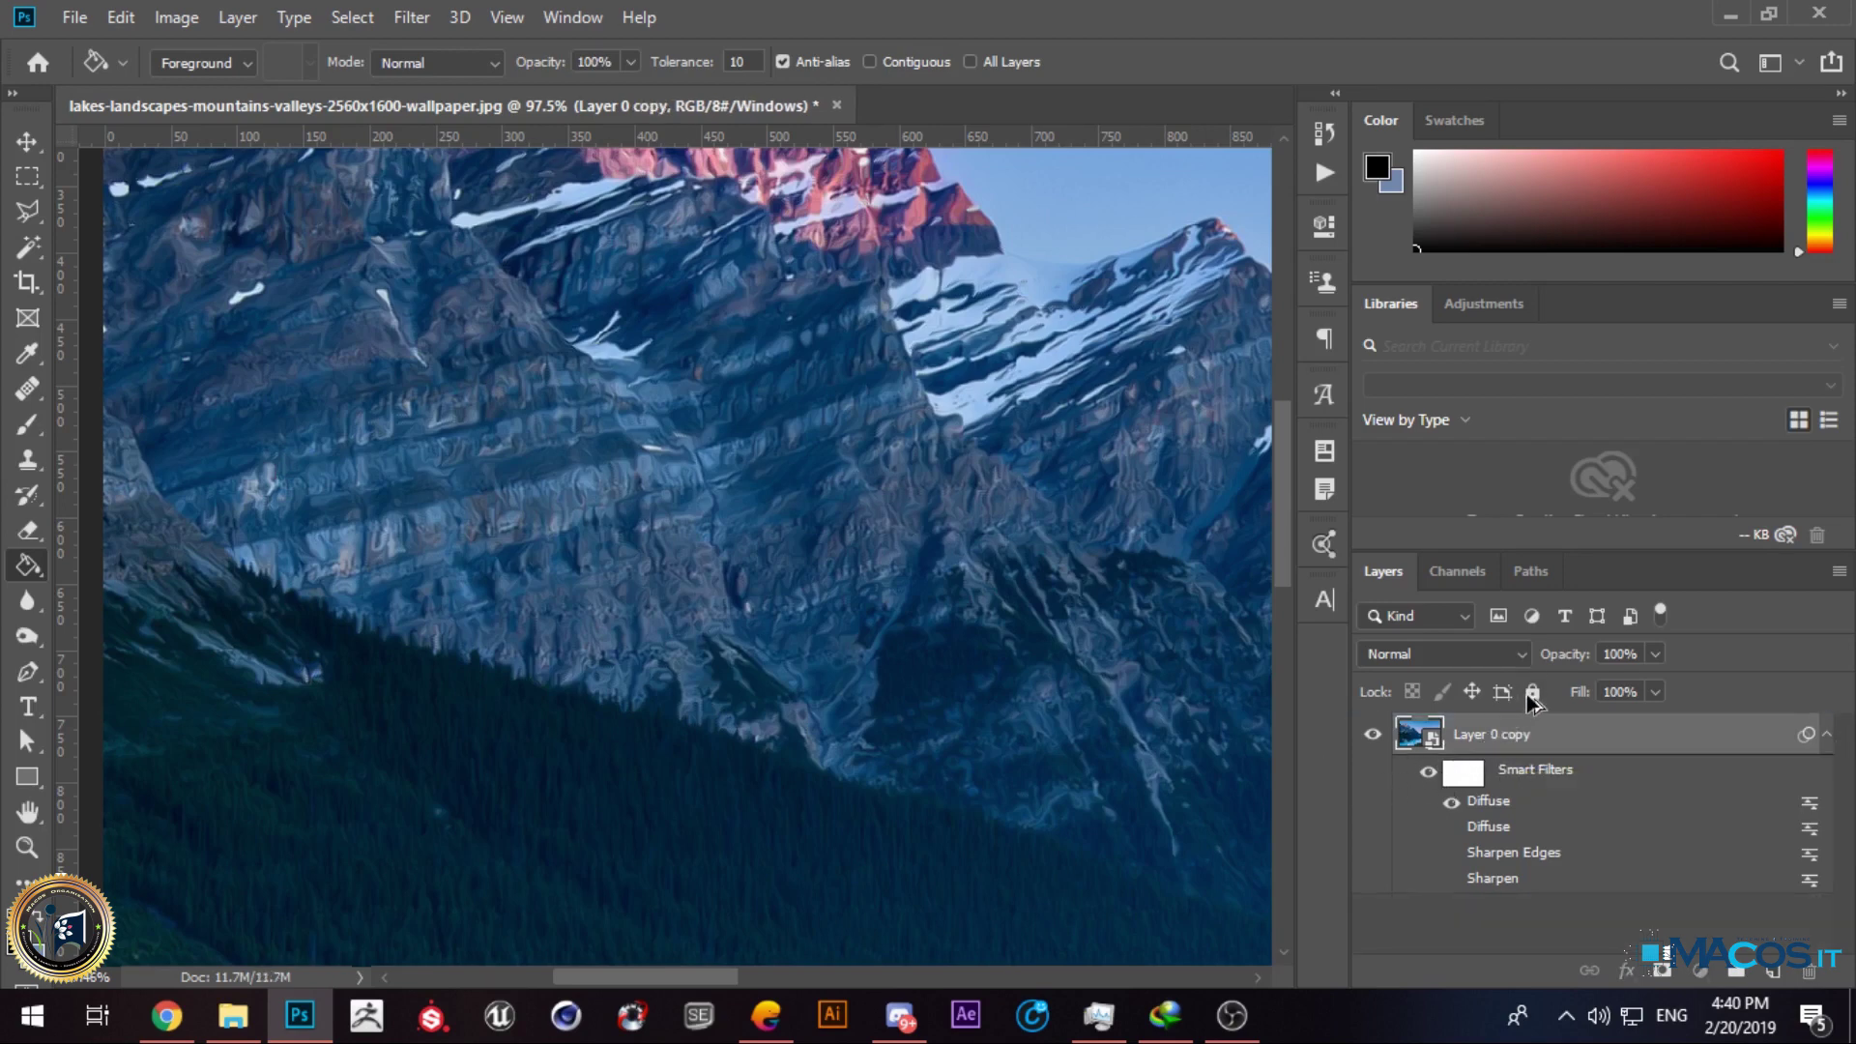
Step: Duplicate Layer 0 copy and hide all smart filters on the duplicate
{"action": "key", "text": "ctrl+j"}
{"action": "left_click", "coordinate": [1429, 771]}
Step: Add an Emboss smart filter to Layer 0 copy 2 and inspect the embossed mountain edges
{"action": "left_click", "coordinate": [406, 19]}
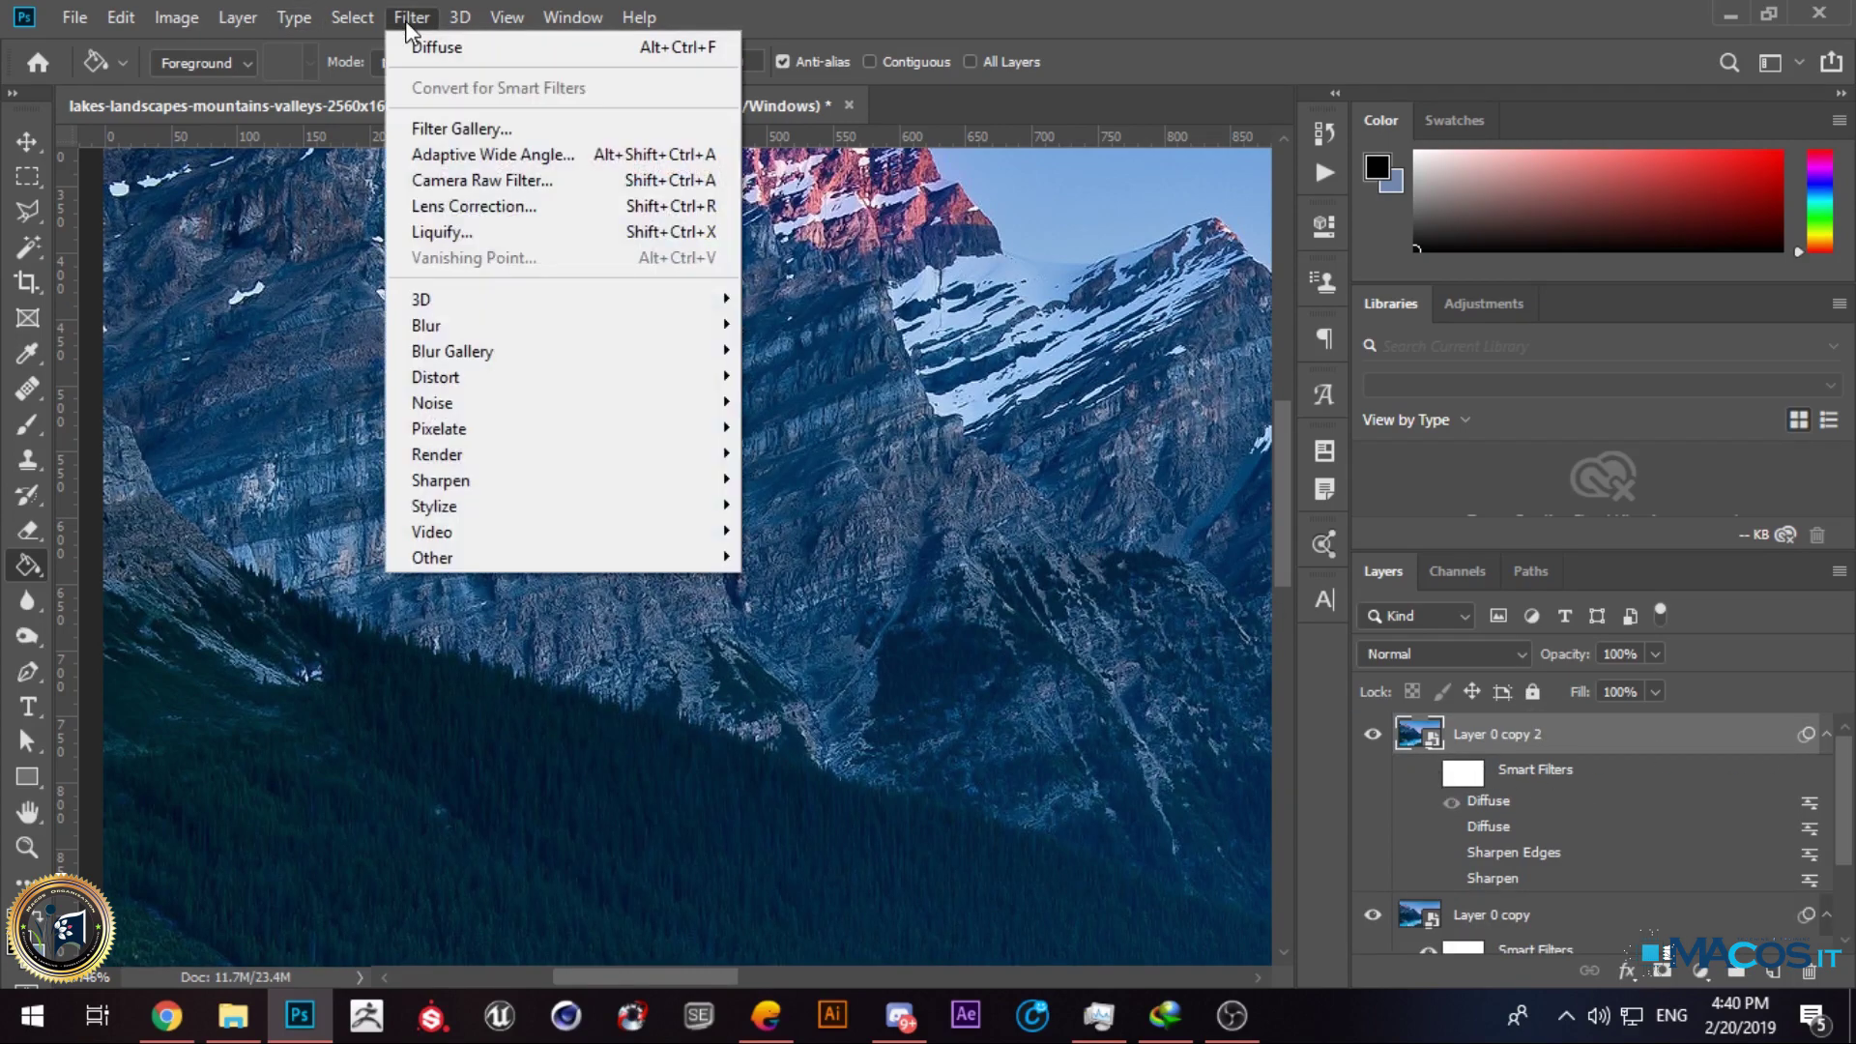
{"action": "mouse_move", "coordinate": [506, 516]}
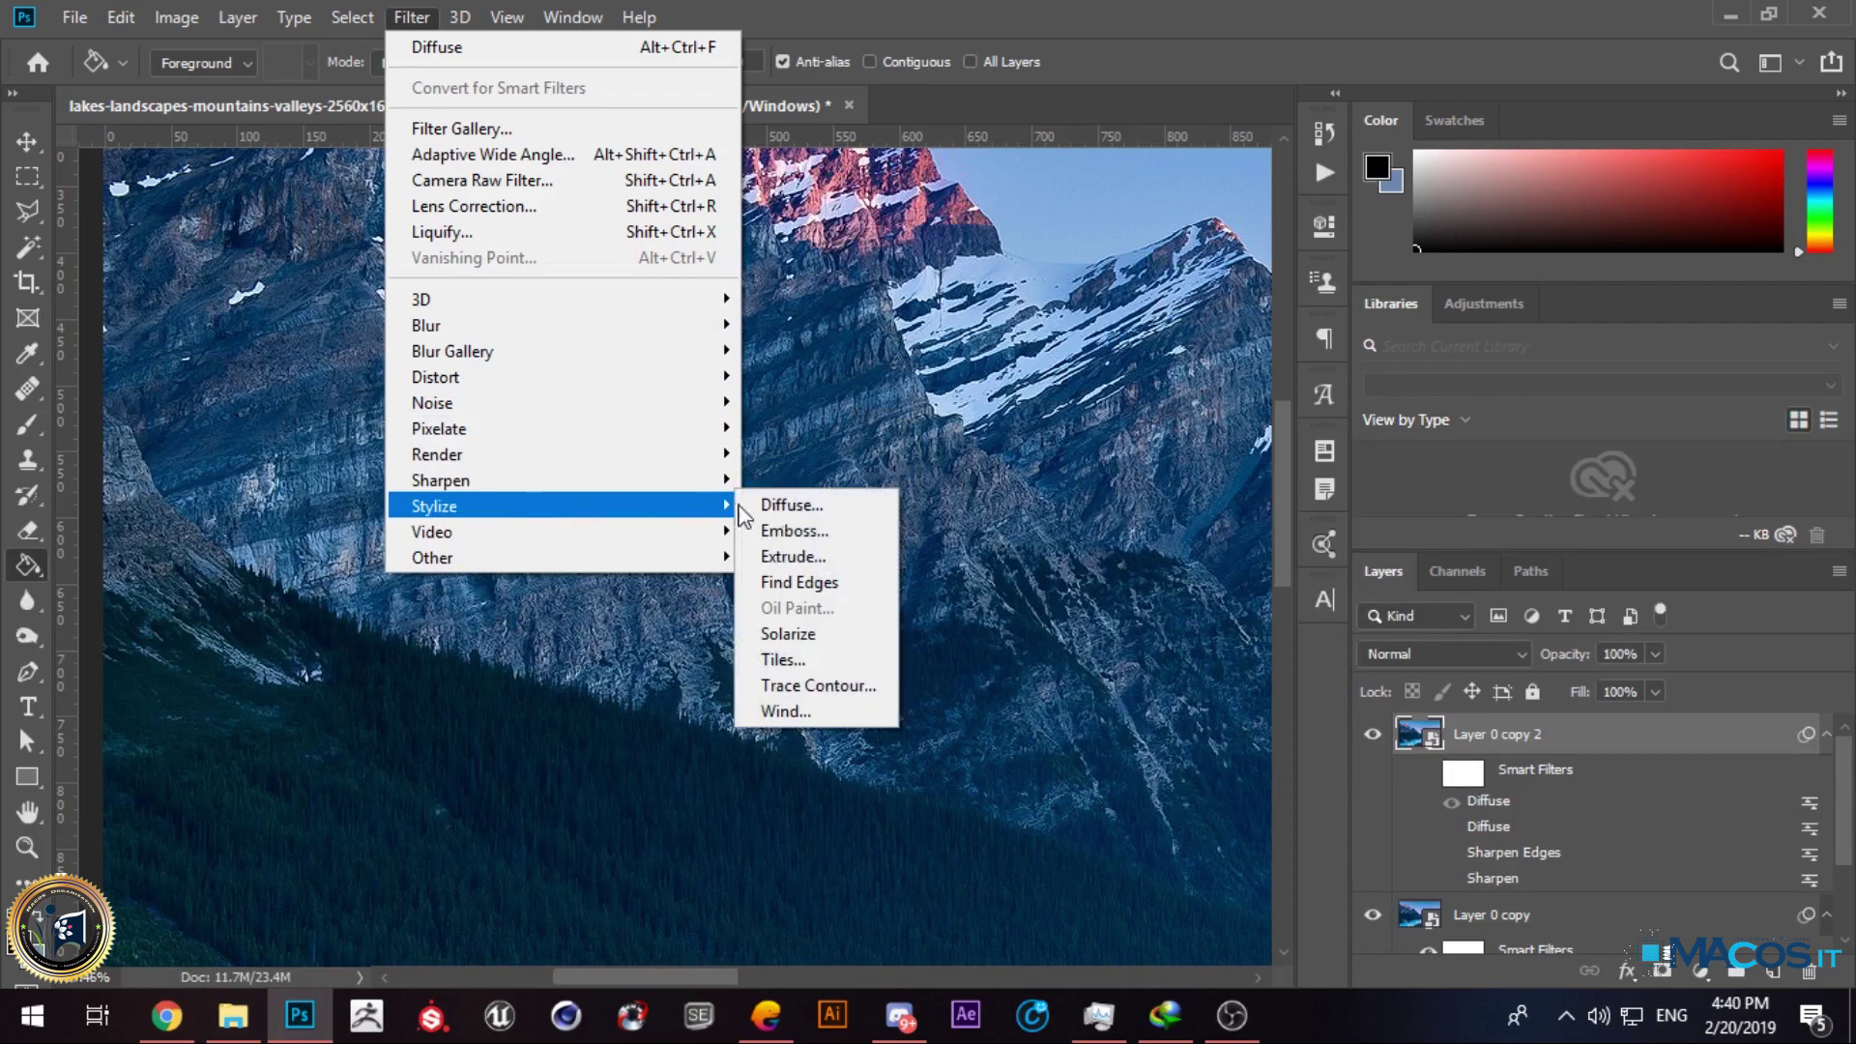
{"action": "left_click", "coordinate": [795, 531]}
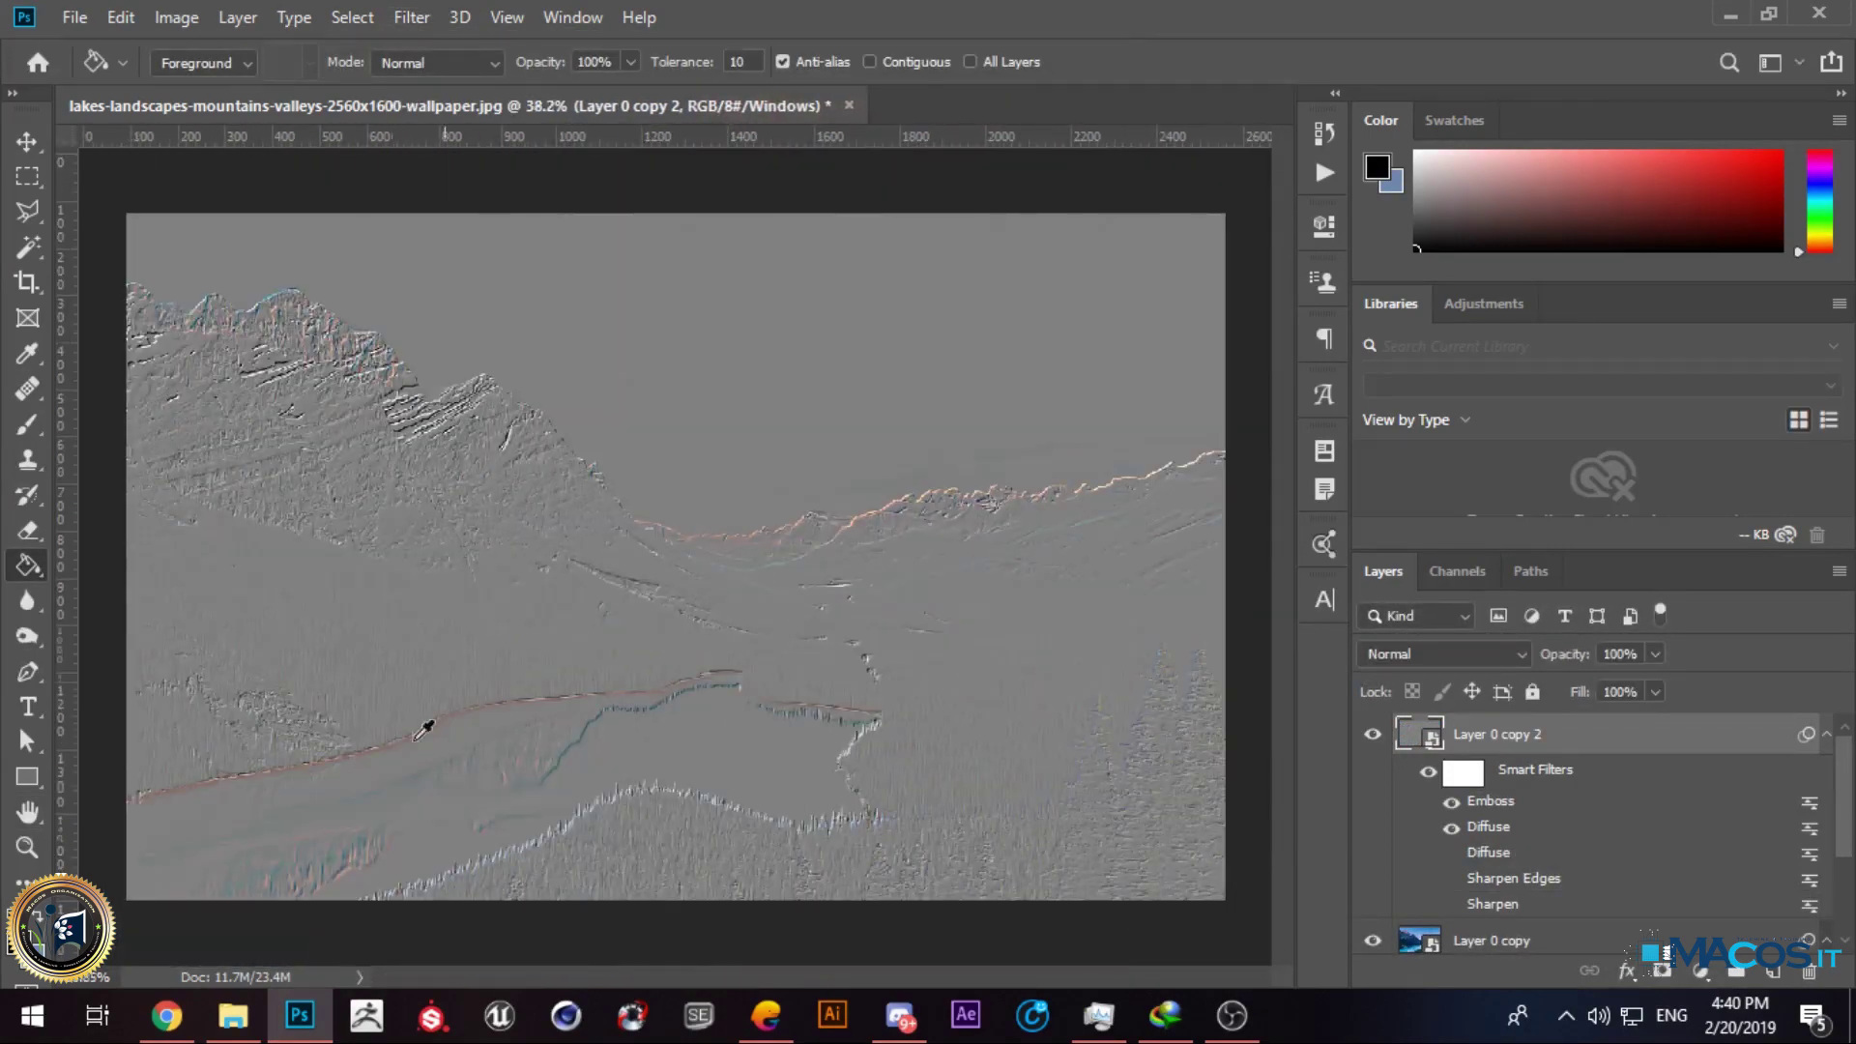
{"action": "scroll", "coordinate": [469, 758], "scroll_direction": "up", "scroll_amount": 5}
{"action": "scroll", "coordinate": [723, 597], "scroll_direction": "up", "scroll_amount": 5}
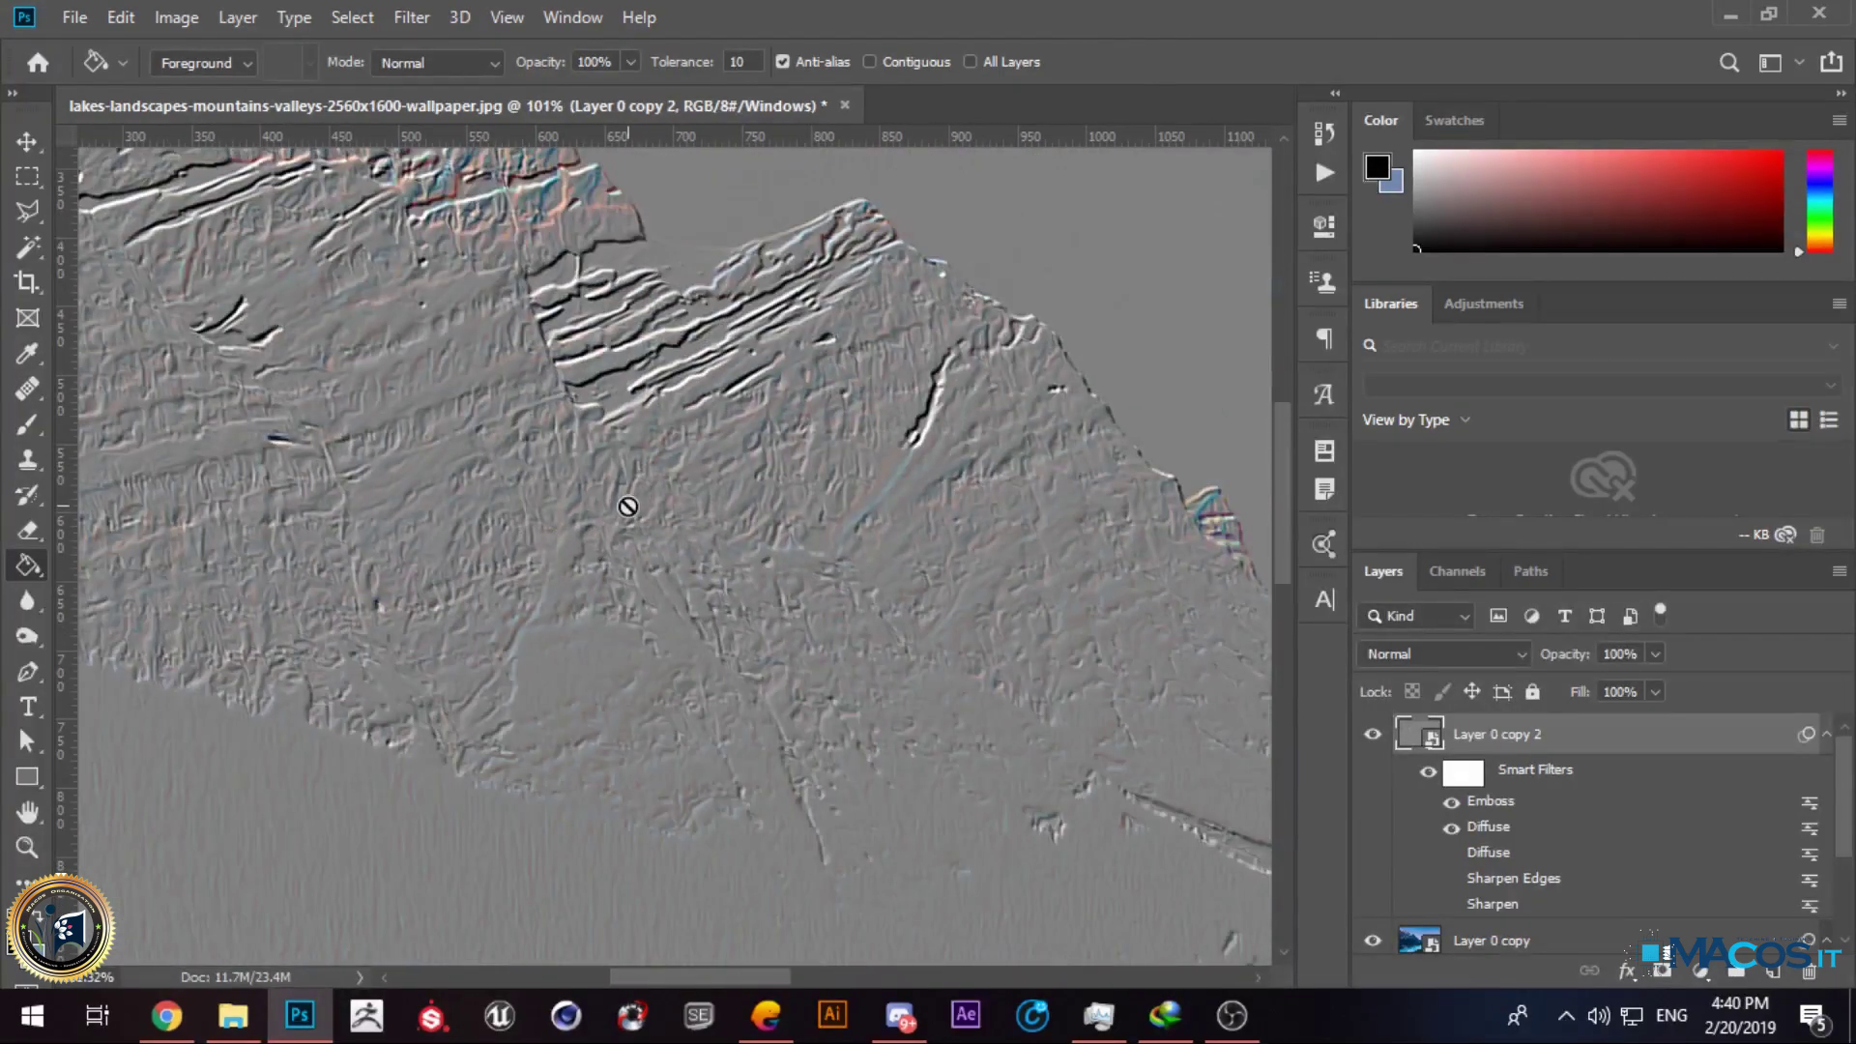
{"action": "scroll", "coordinate": [627, 506], "scroll_direction": "down", "scroll_amount": 5}
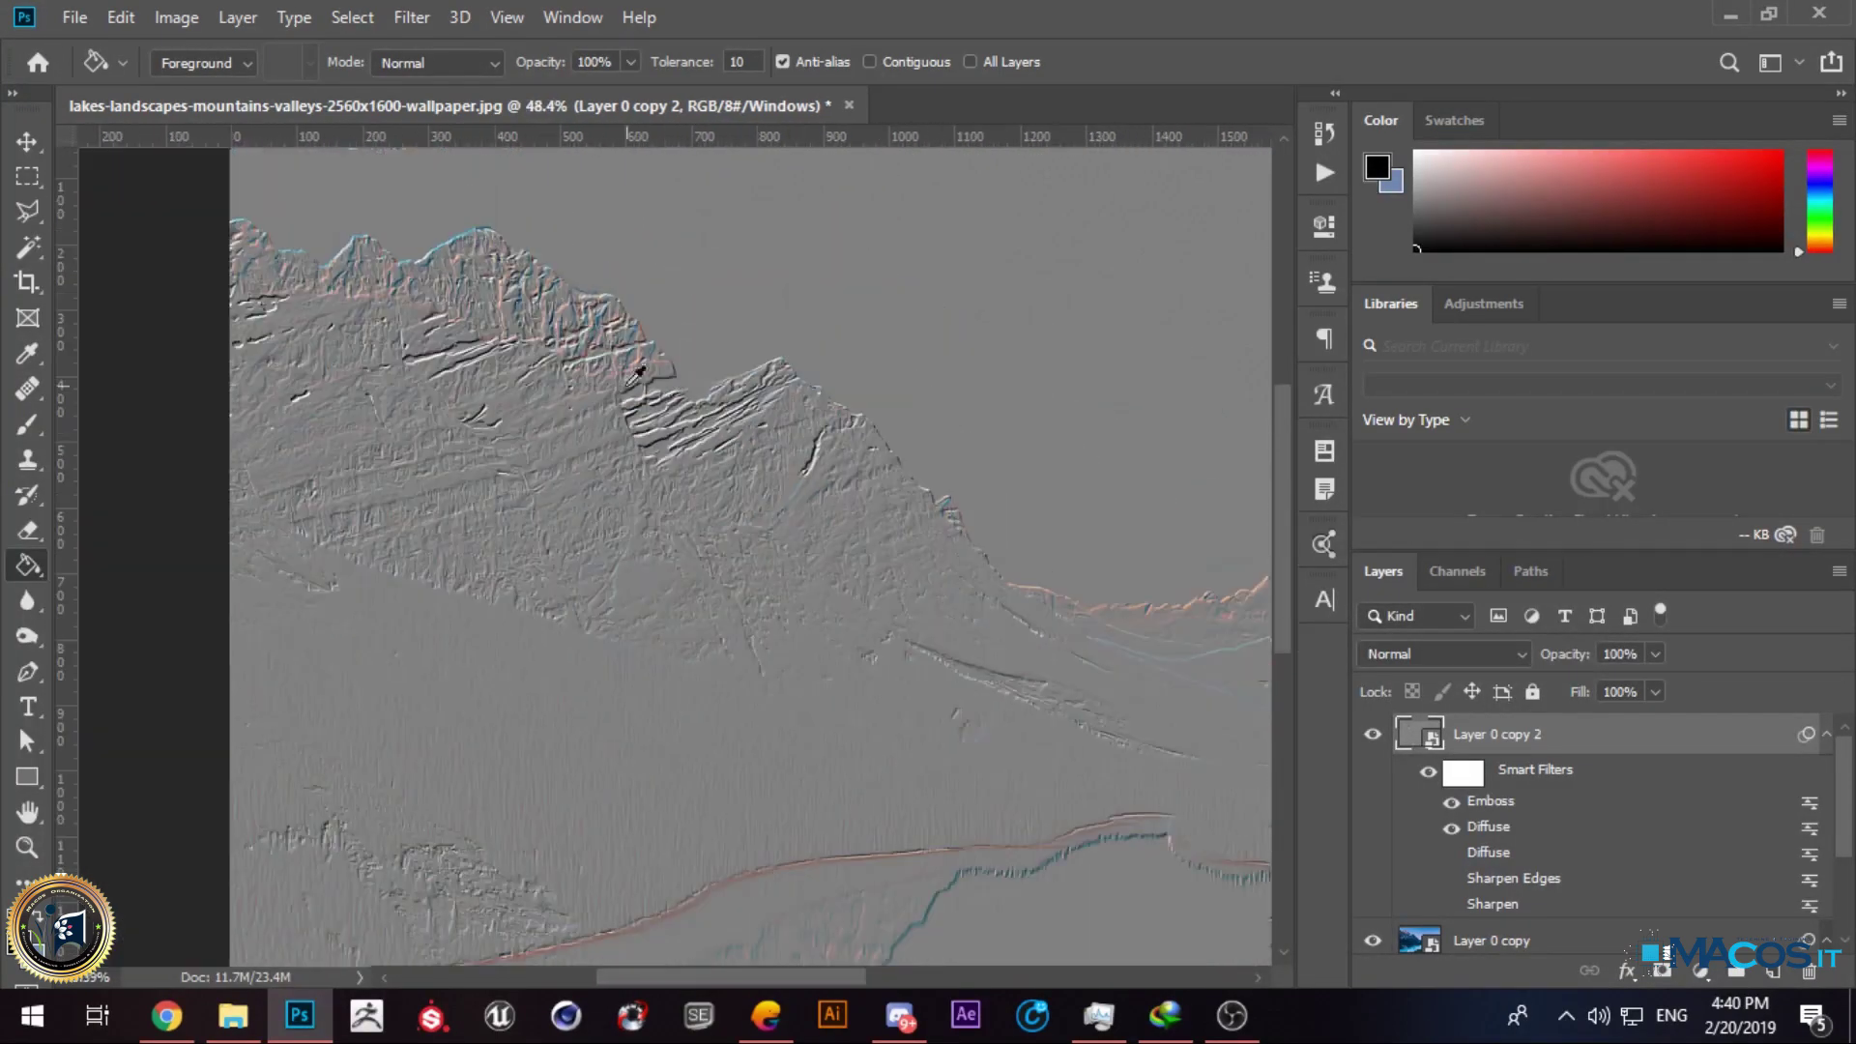
Step: Try the Multiply blend mode on the embossed Layer 0 copy 2 and settle on Overlay
{"action": "left_click", "coordinate": [1436, 658]}
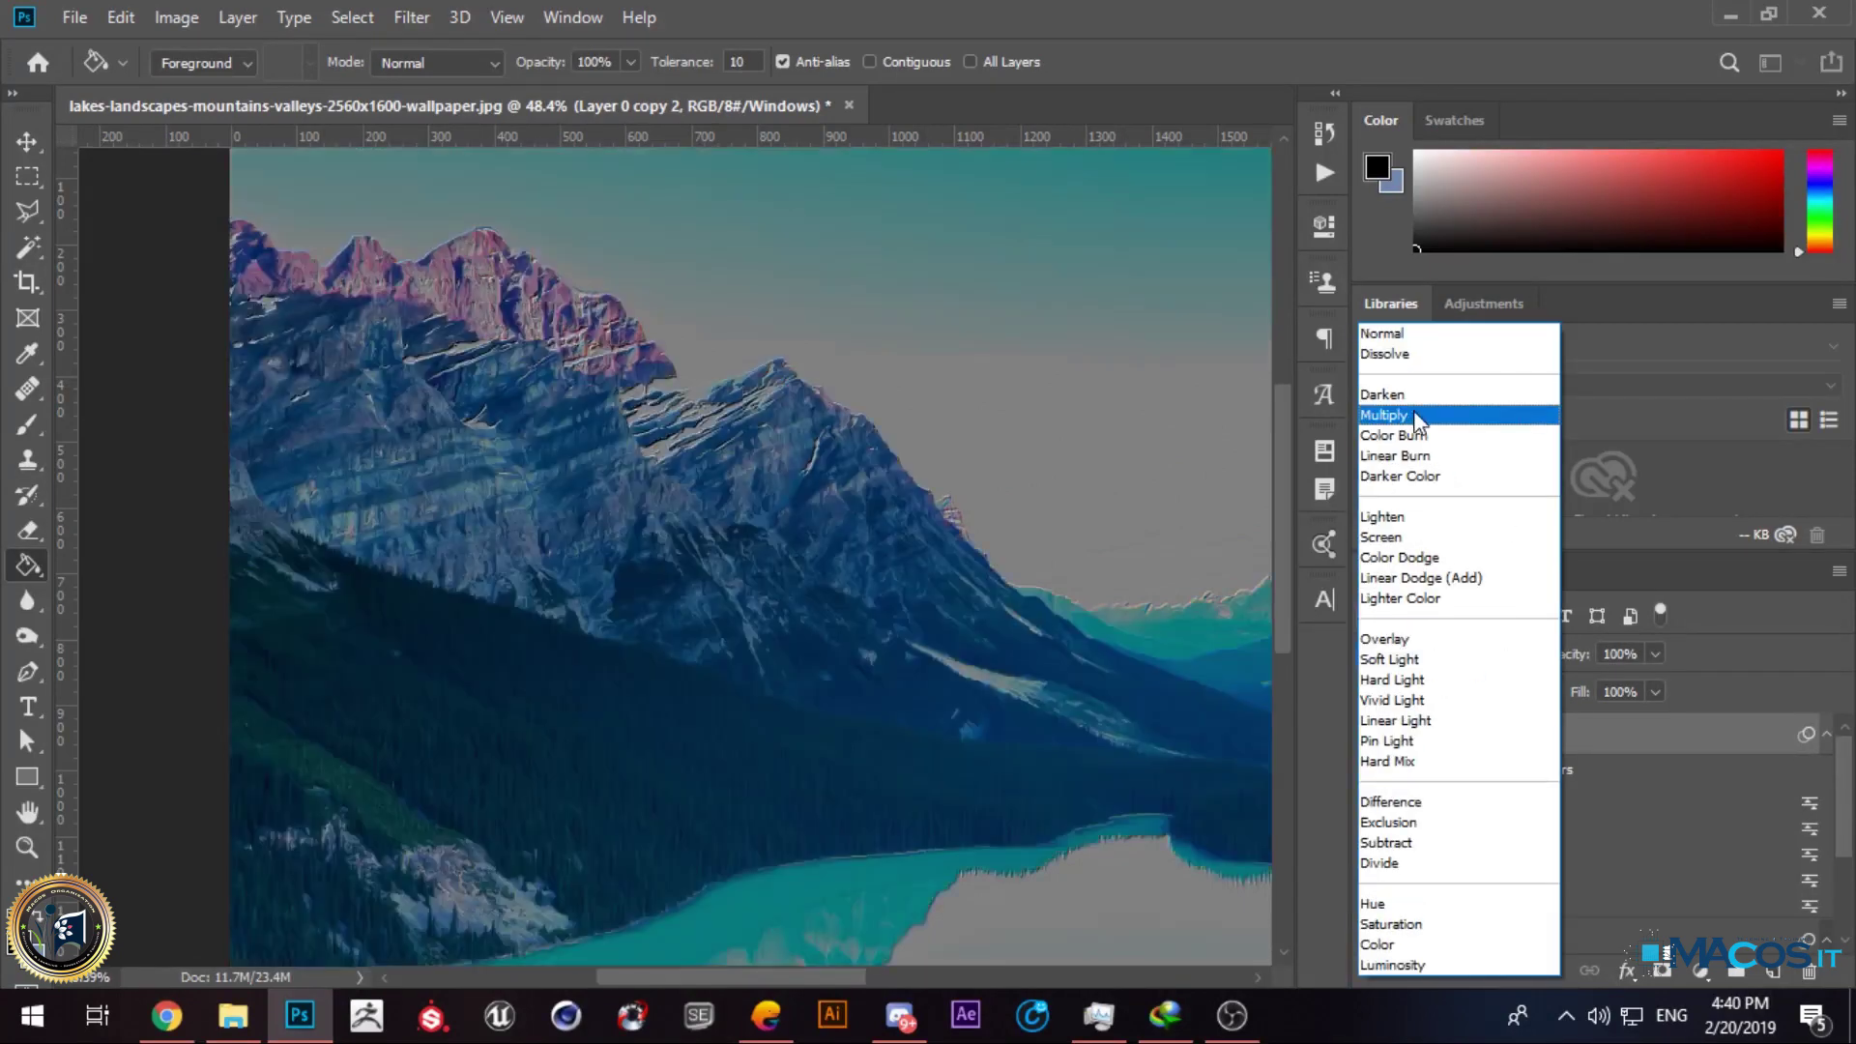
{"action": "left_click", "coordinate": [1417, 411]}
{"action": "left_click", "coordinate": [1431, 652]}
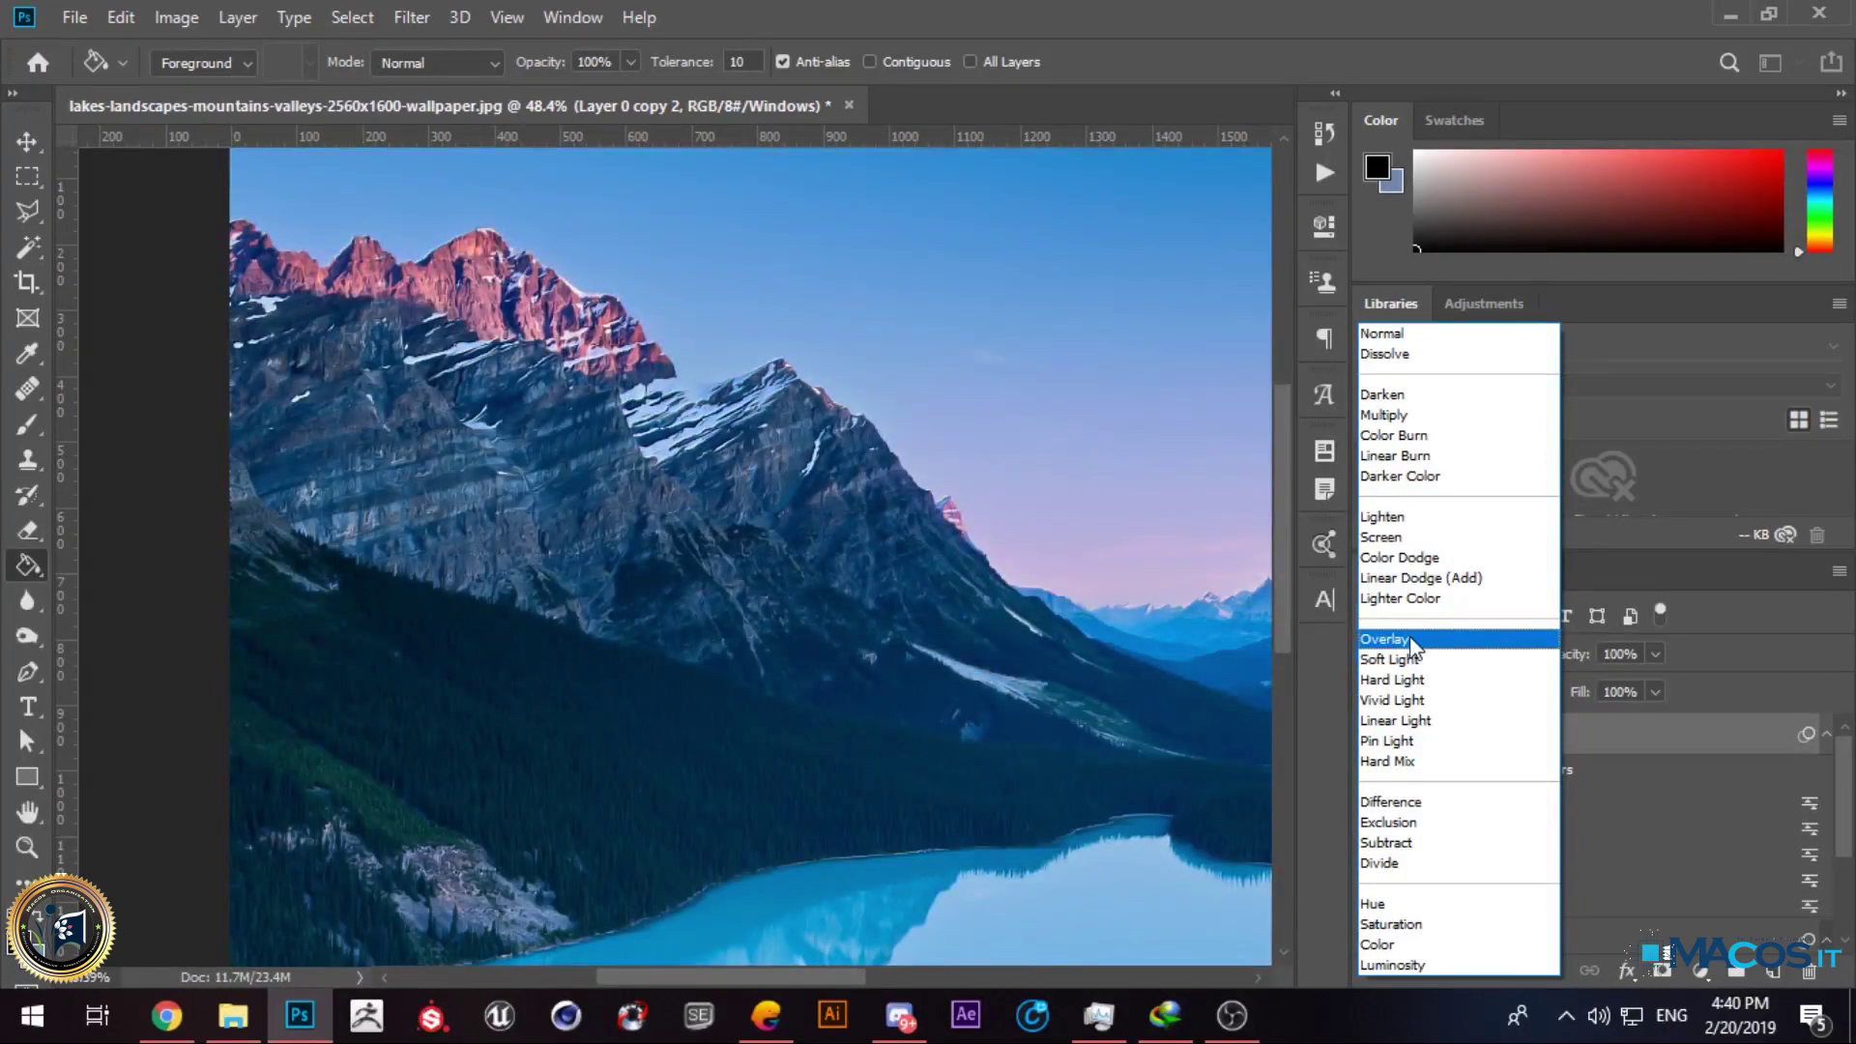
{"action": "left_click", "coordinate": [1411, 641]}
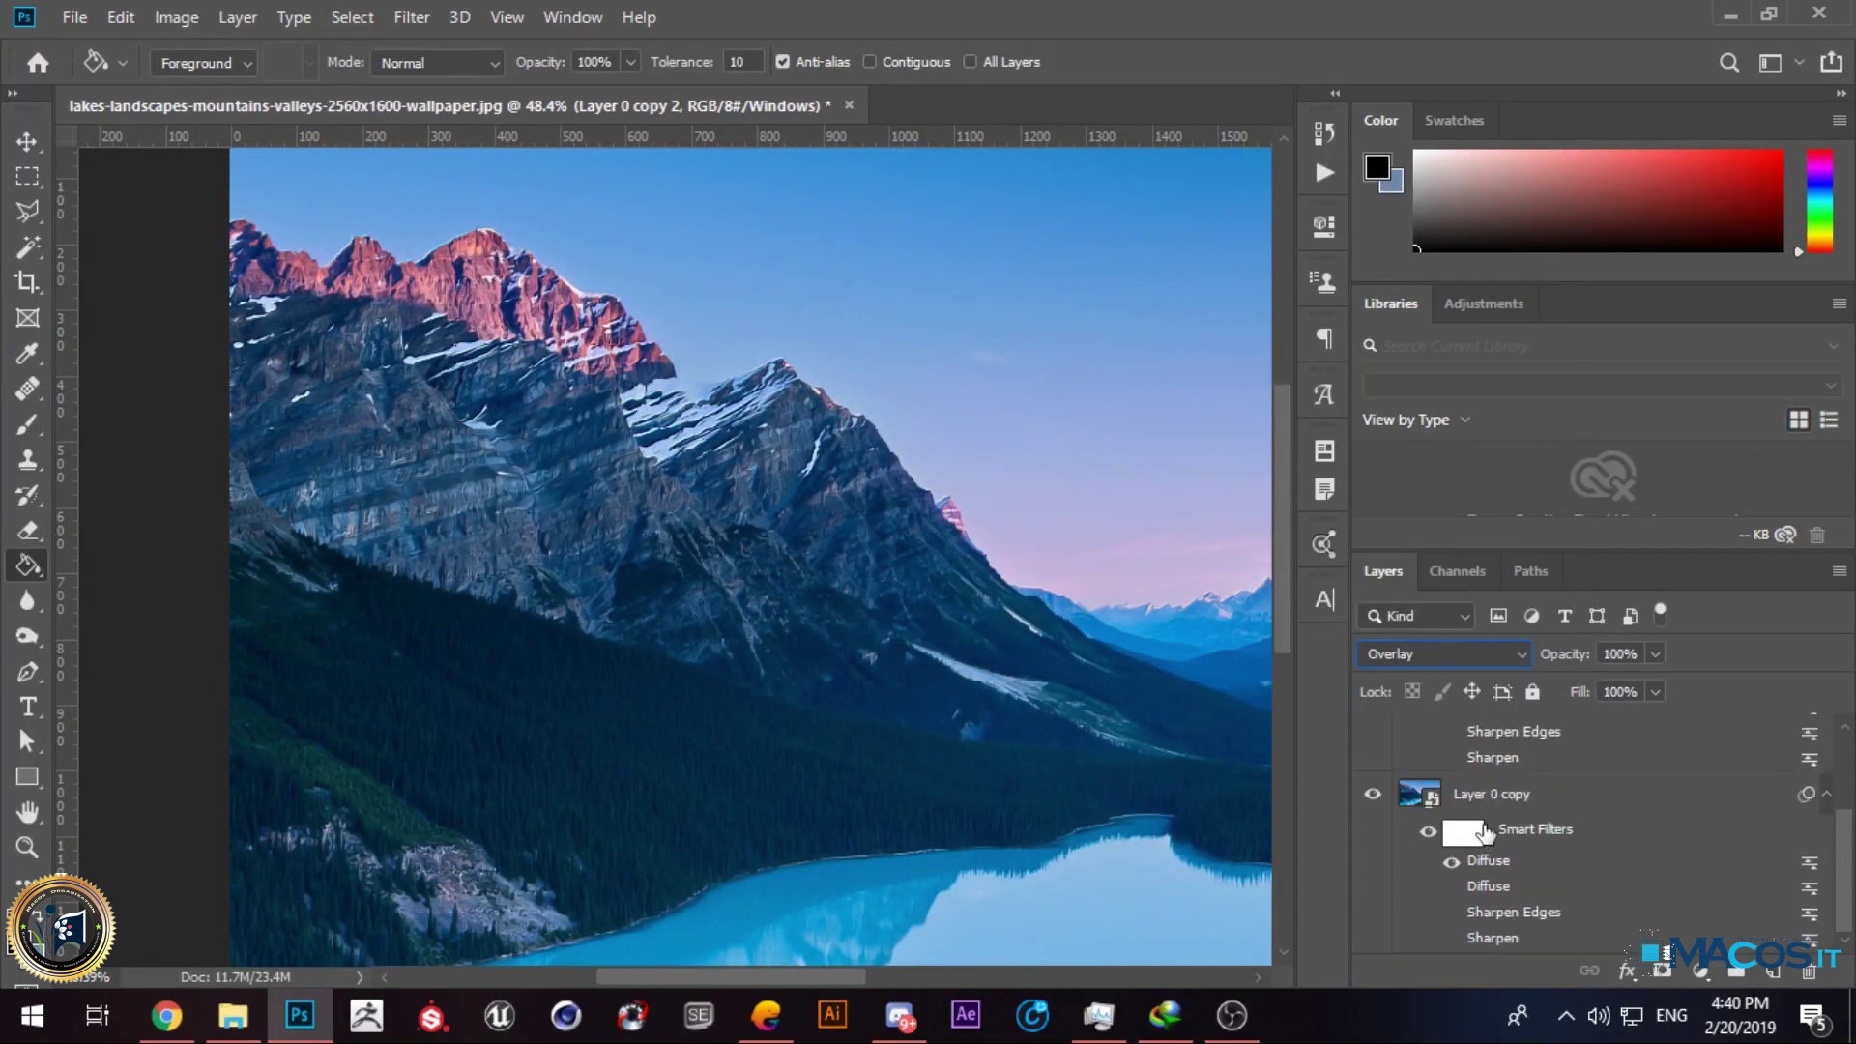
Step: Hide the Diffuse smart filter on Layer 0 copy and leave only Emboss showing on Layer 0 copy 2
{"action": "left_click_drag", "start_coordinate": [1443, 878], "coordinate": [1450, 839]}
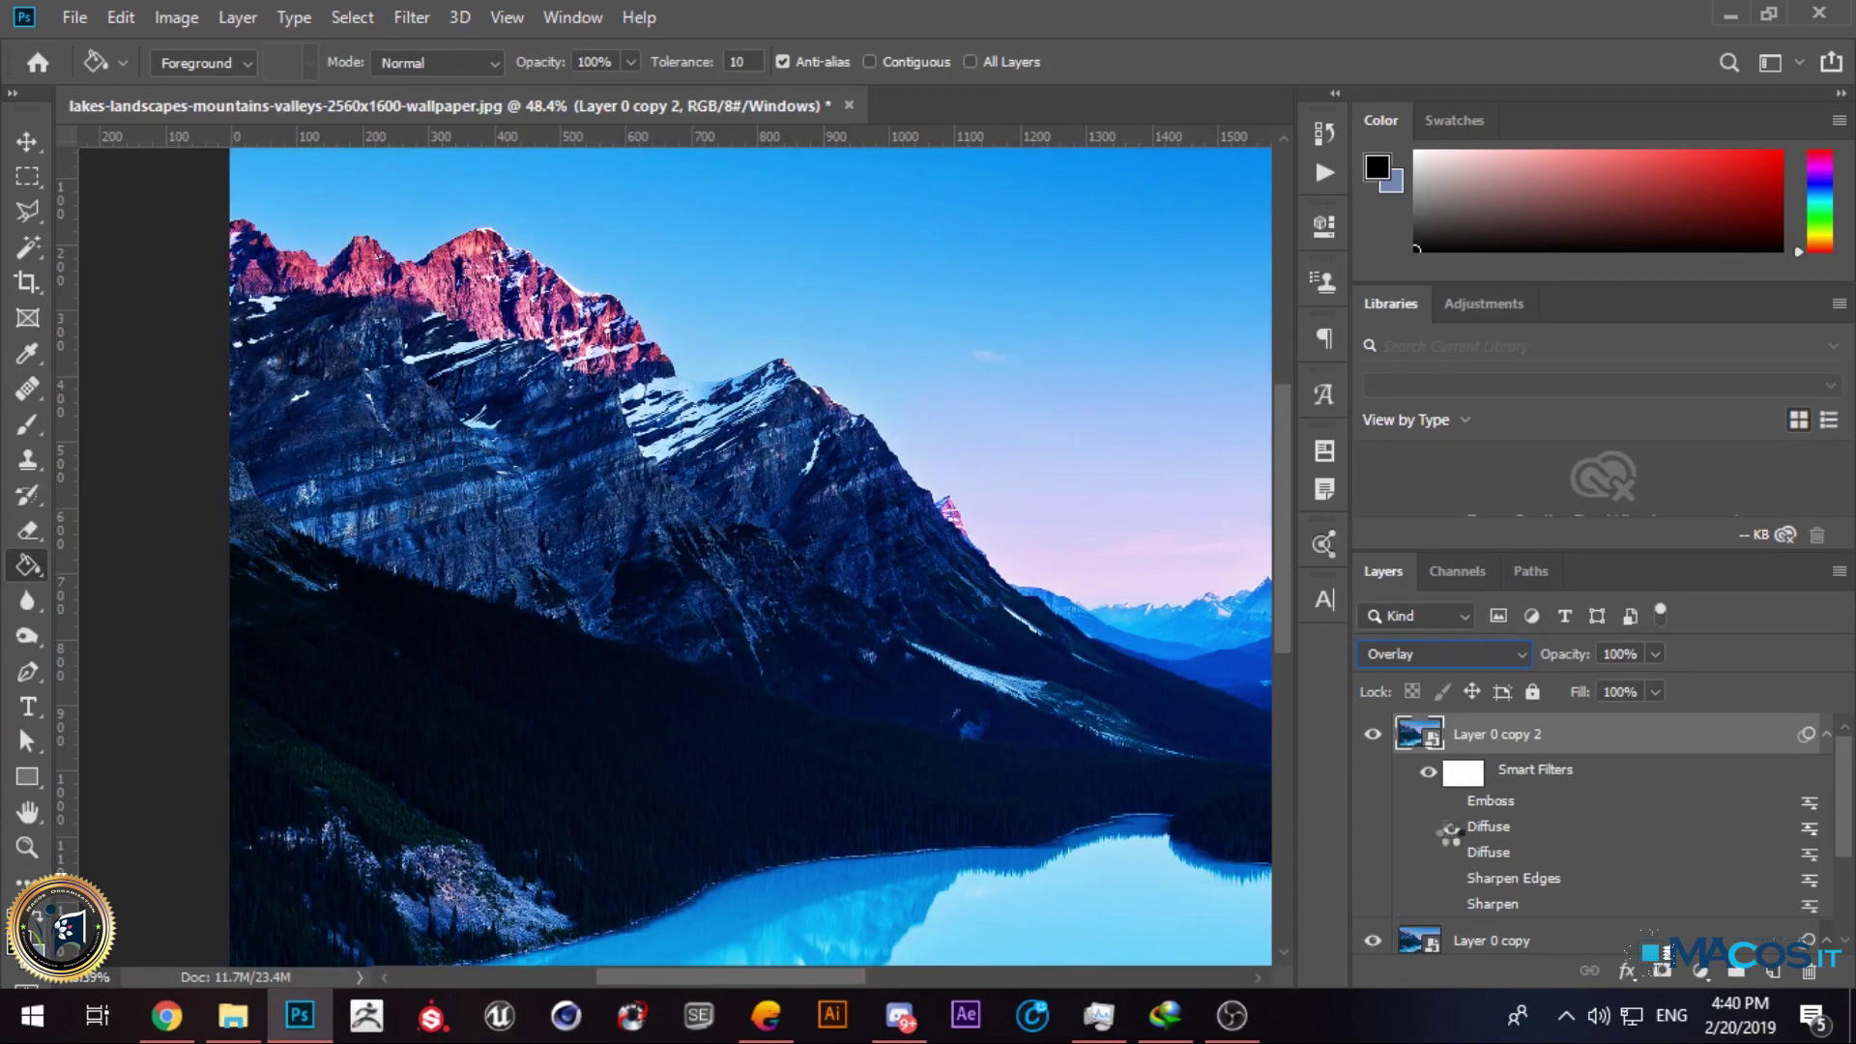
{"action": "left_click", "coordinate": [1449, 802]}
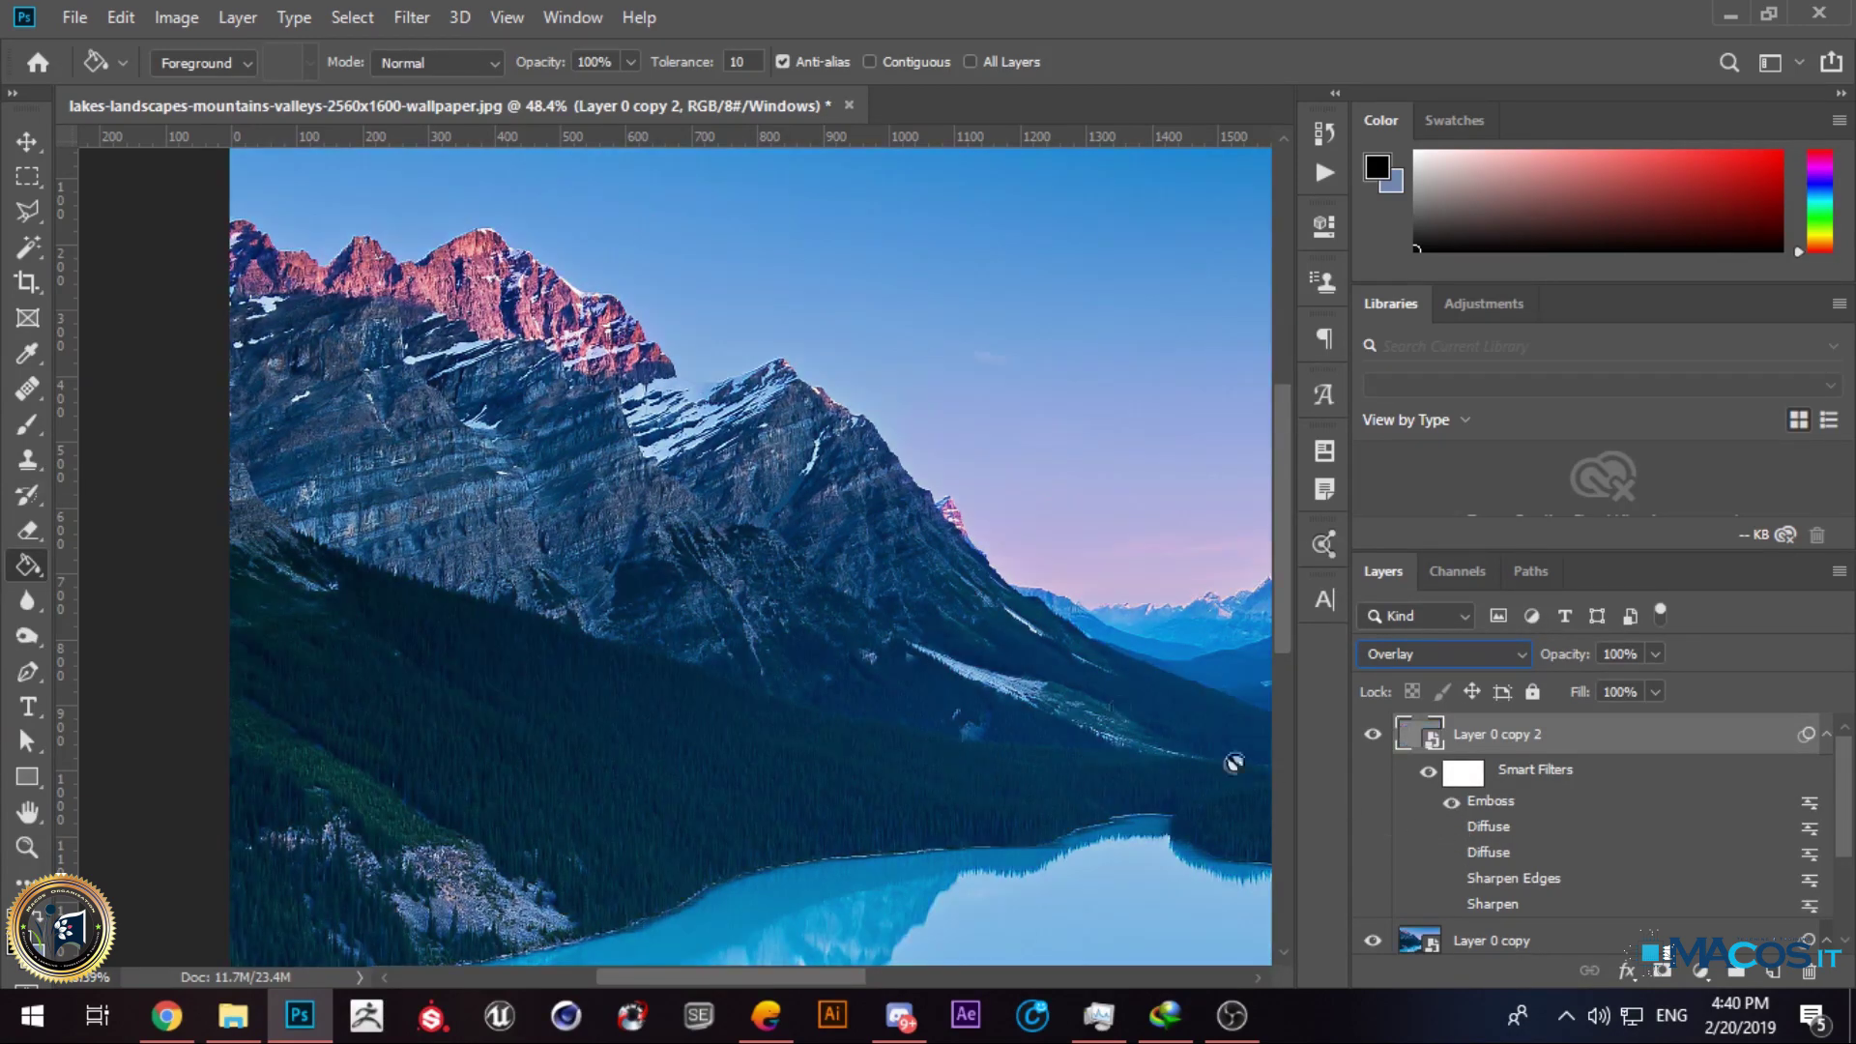
{"action": "left_click", "coordinate": [27, 141]}
Step: Compare the mountain detail with the embossed overlay on and off, and delete Layer 0 copy 2
{"action": "scroll", "coordinate": [519, 319], "scroll_direction": "up", "scroll_amount": 5}
{"action": "left_click", "coordinate": [1373, 734]}
{"action": "left_click", "coordinate": [1373, 734]}
{"action": "scroll", "coordinate": [677, 580], "scroll_direction": "down", "scroll_amount": 5}
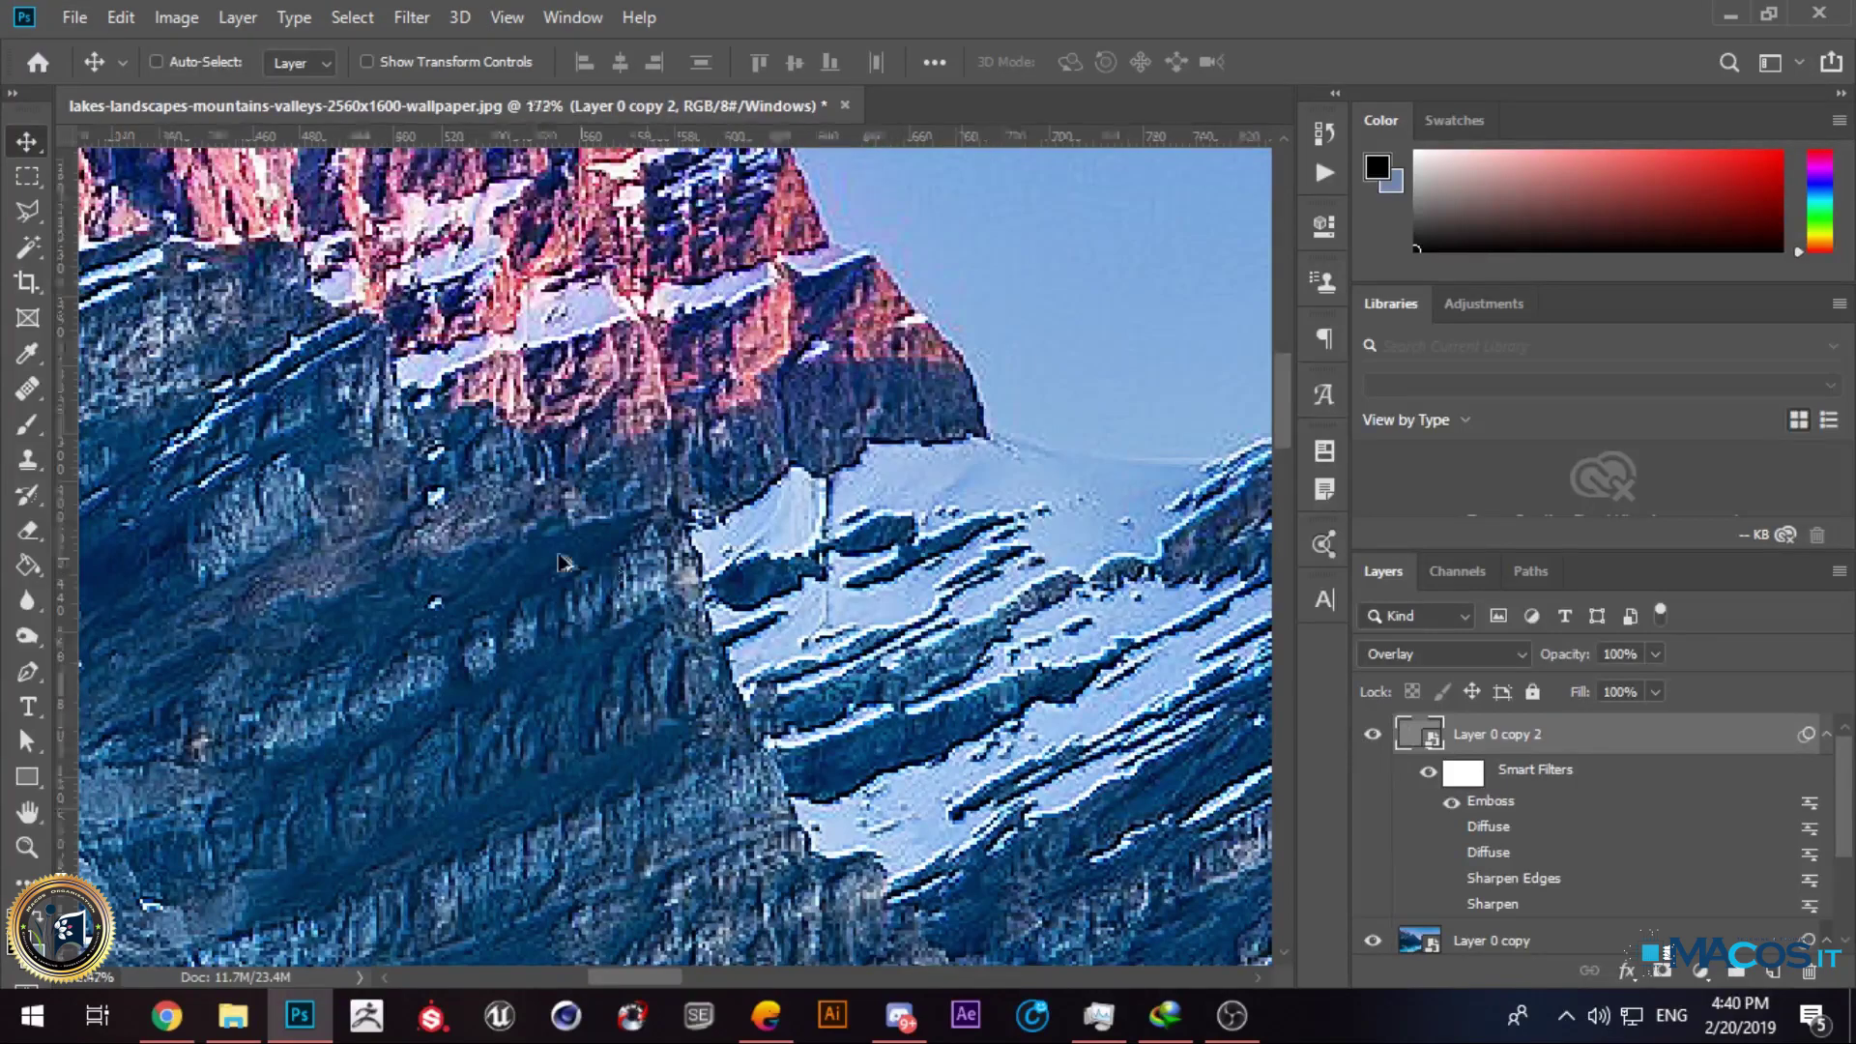
{"action": "scroll", "coordinate": [660, 579], "scroll_direction": "up", "scroll_amount": 5}
{"action": "scroll", "coordinate": [660, 579], "scroll_direction": "down", "scroll_amount": 8}
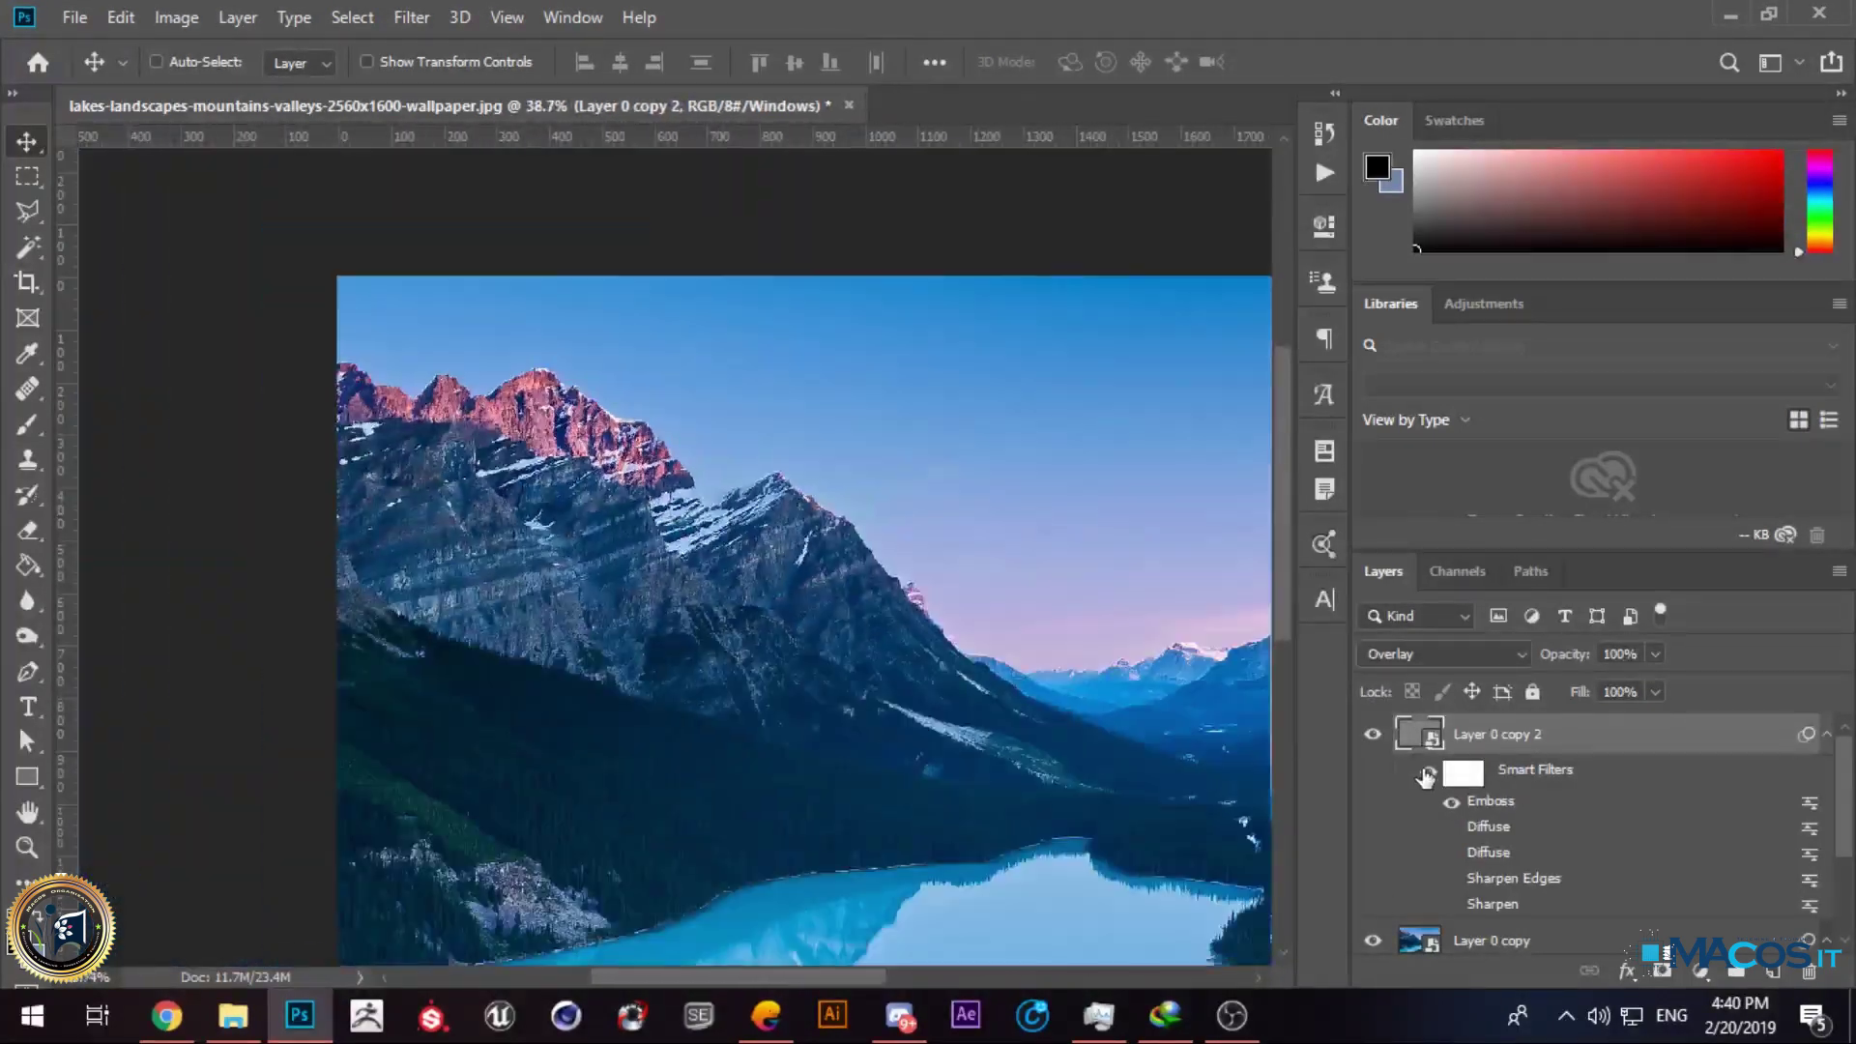
{"action": "key", "text": "Delete"}
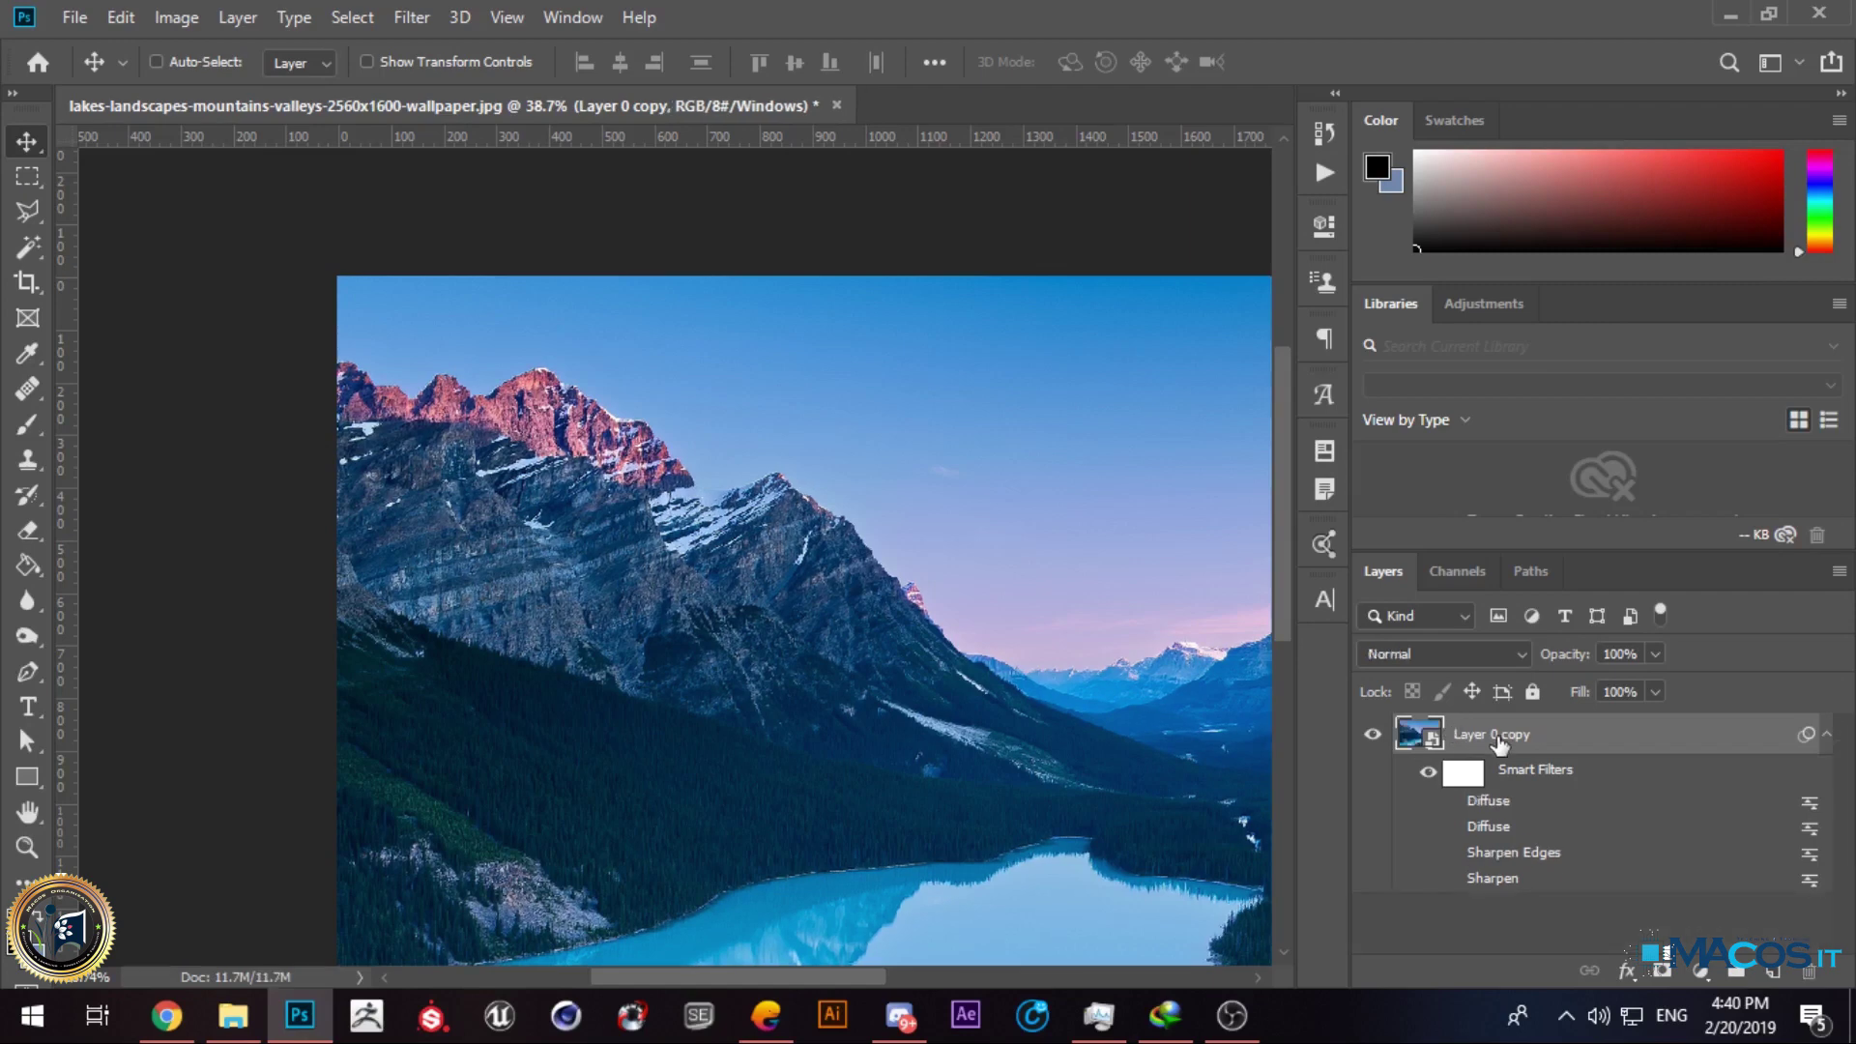
Step: Try an Extrude smart filter on Layer 0 copy using Blocks, size 30 pixels and random depth 30, and undo it
{"action": "left_click", "coordinate": [412, 18]}
{"action": "mouse_move", "coordinate": [578, 505]}
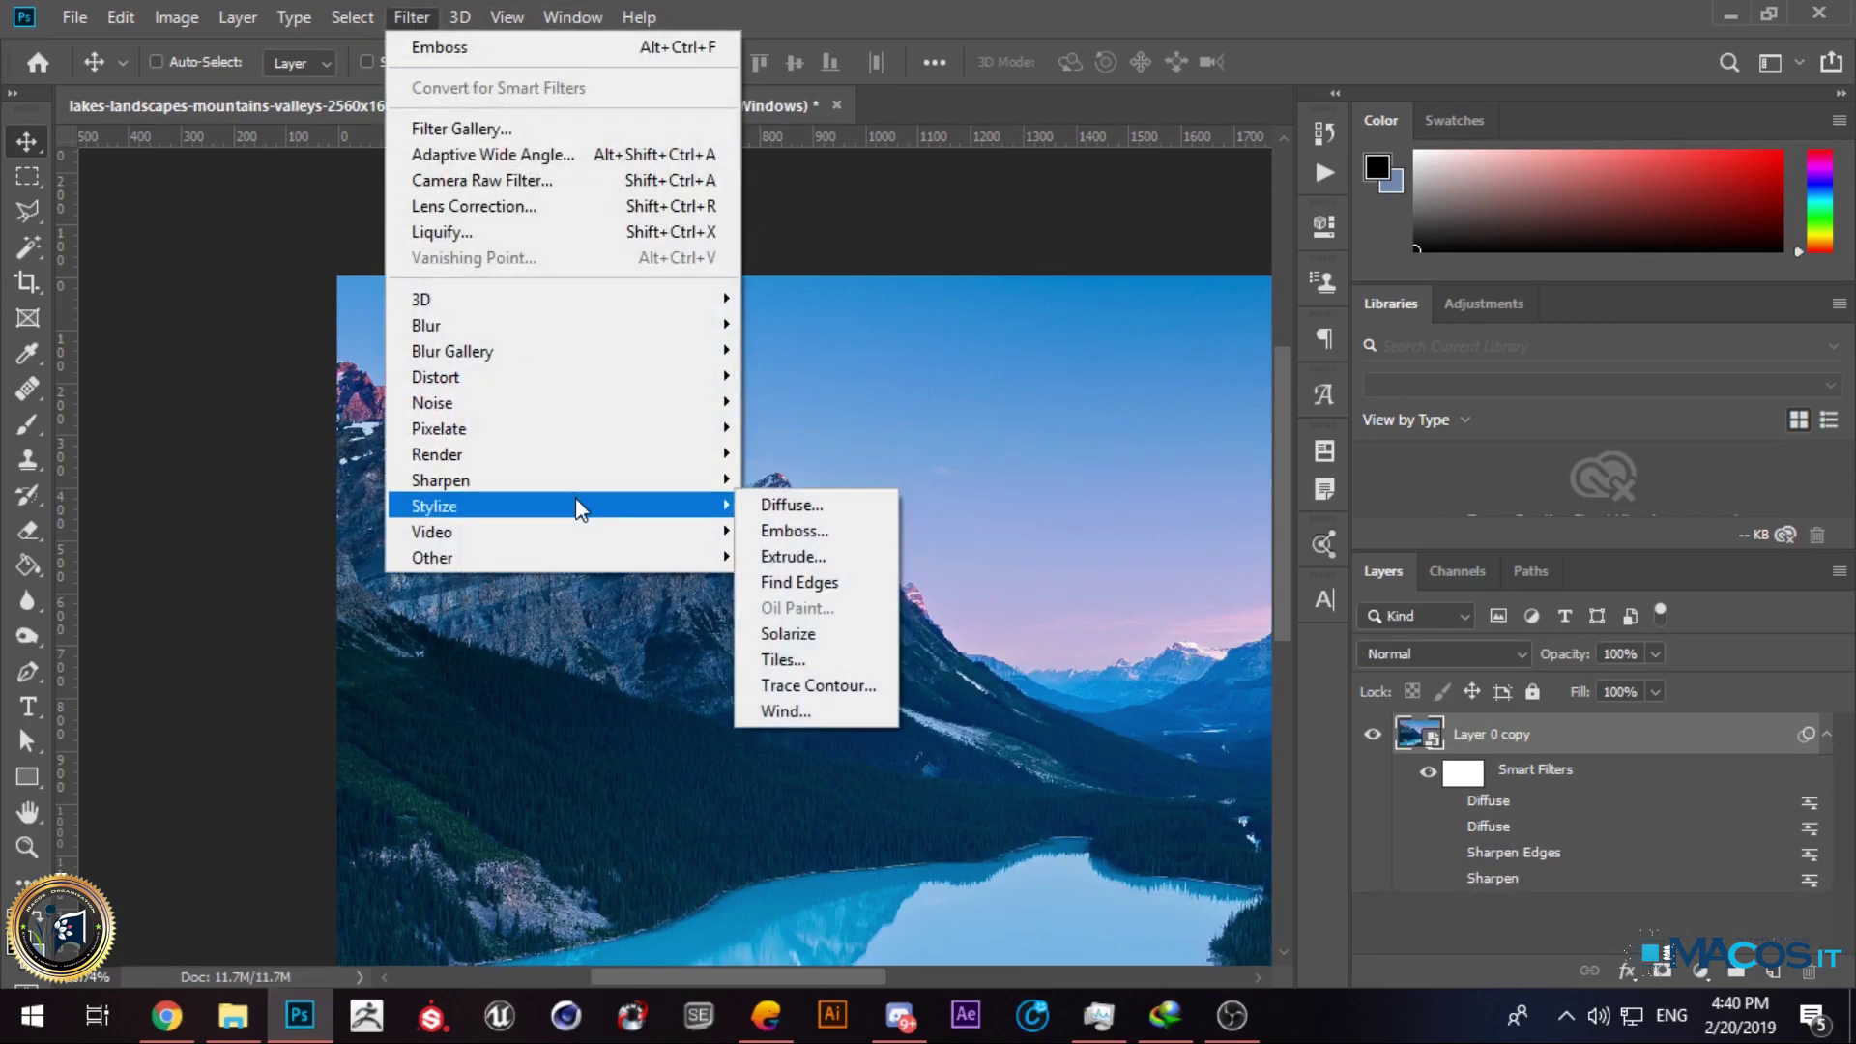
{"action": "left_click", "coordinate": [876, 556]}
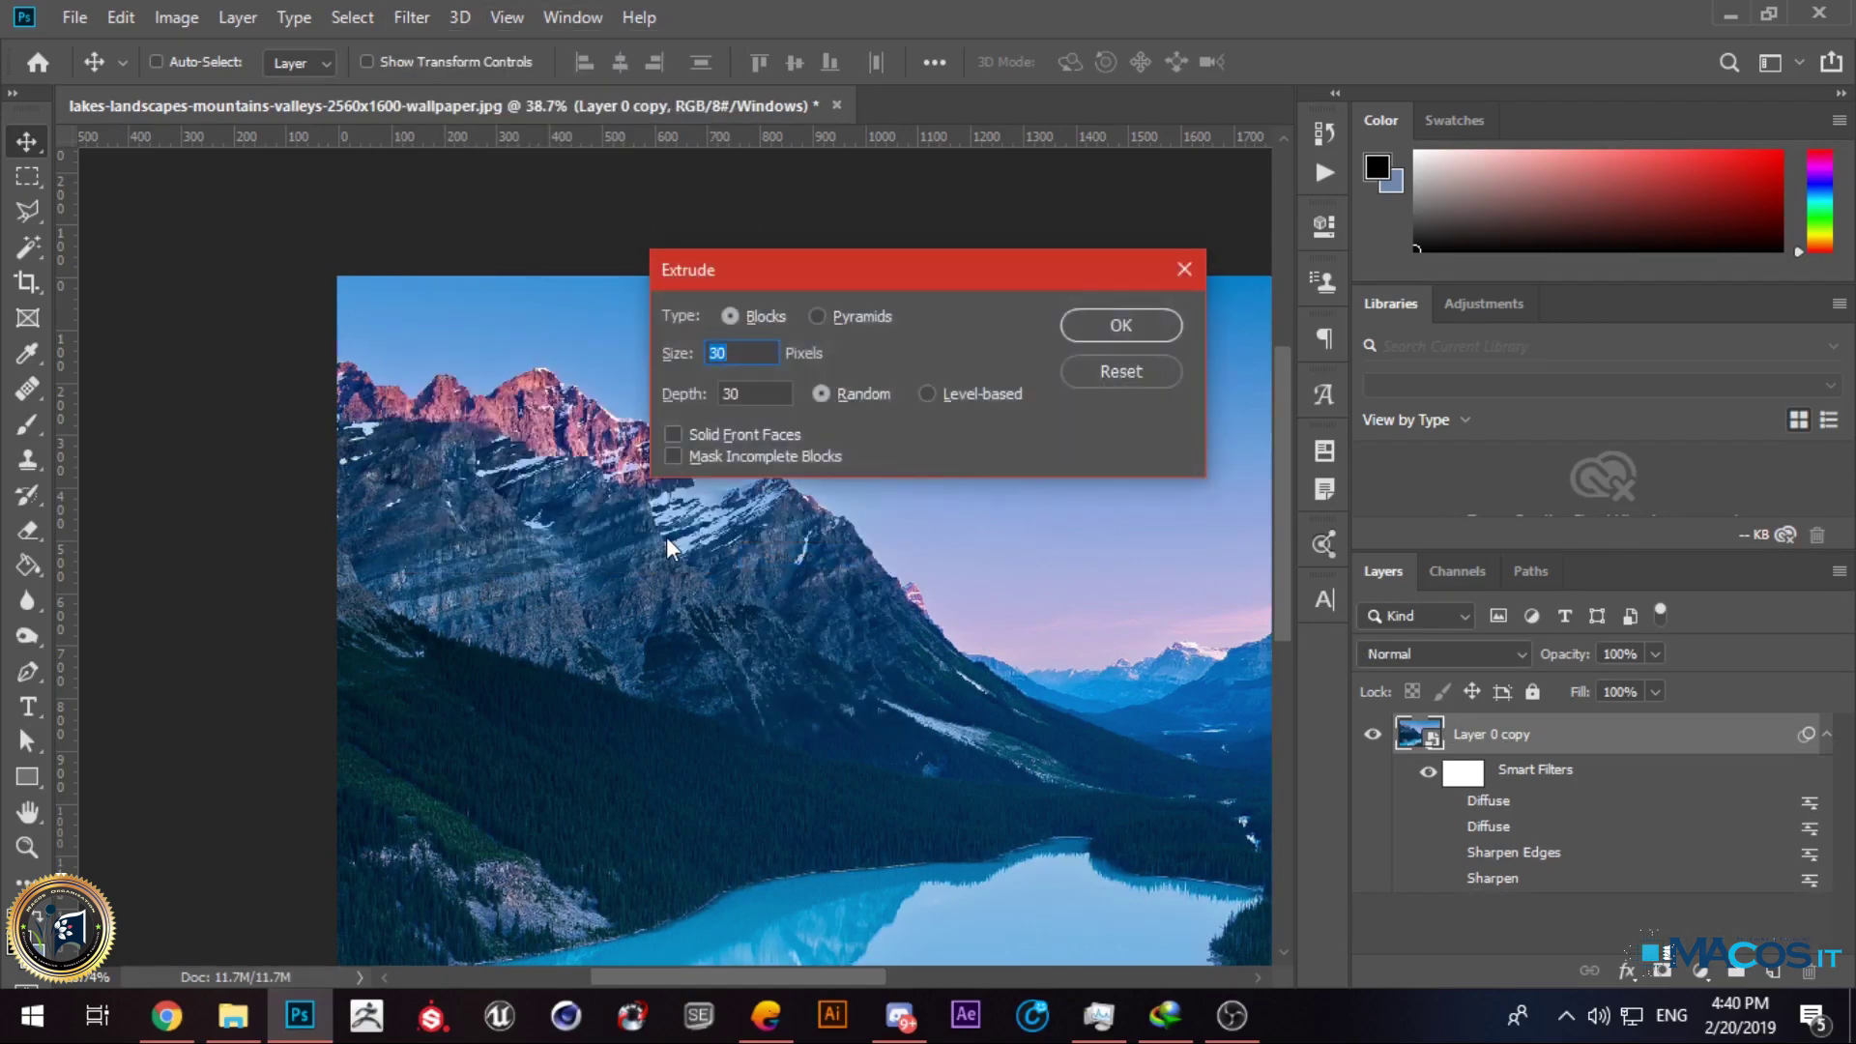
{"action": "left_click", "coordinate": [1120, 326]}
{"action": "scroll", "coordinate": [477, 518], "scroll_direction": "down", "scroll_amount": 2}
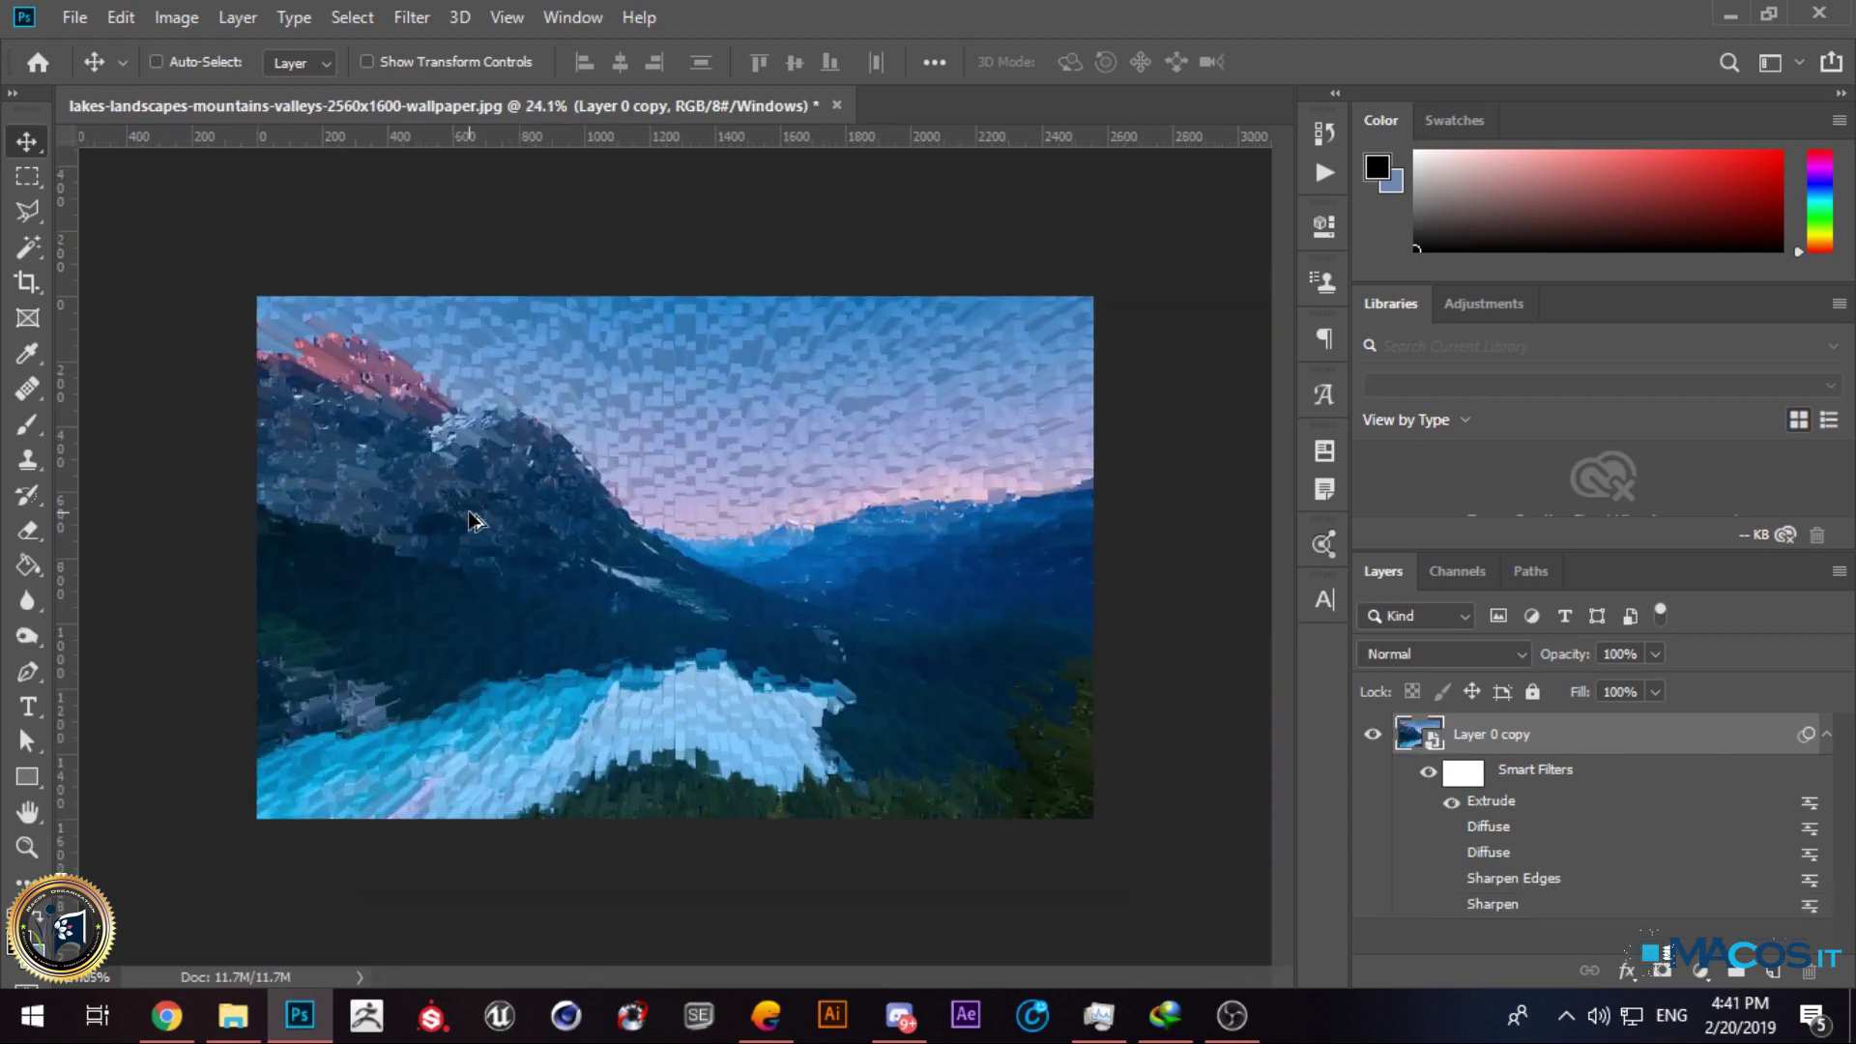
{"action": "scroll", "coordinate": [447, 531], "scroll_direction": "up", "scroll_amount": 6}
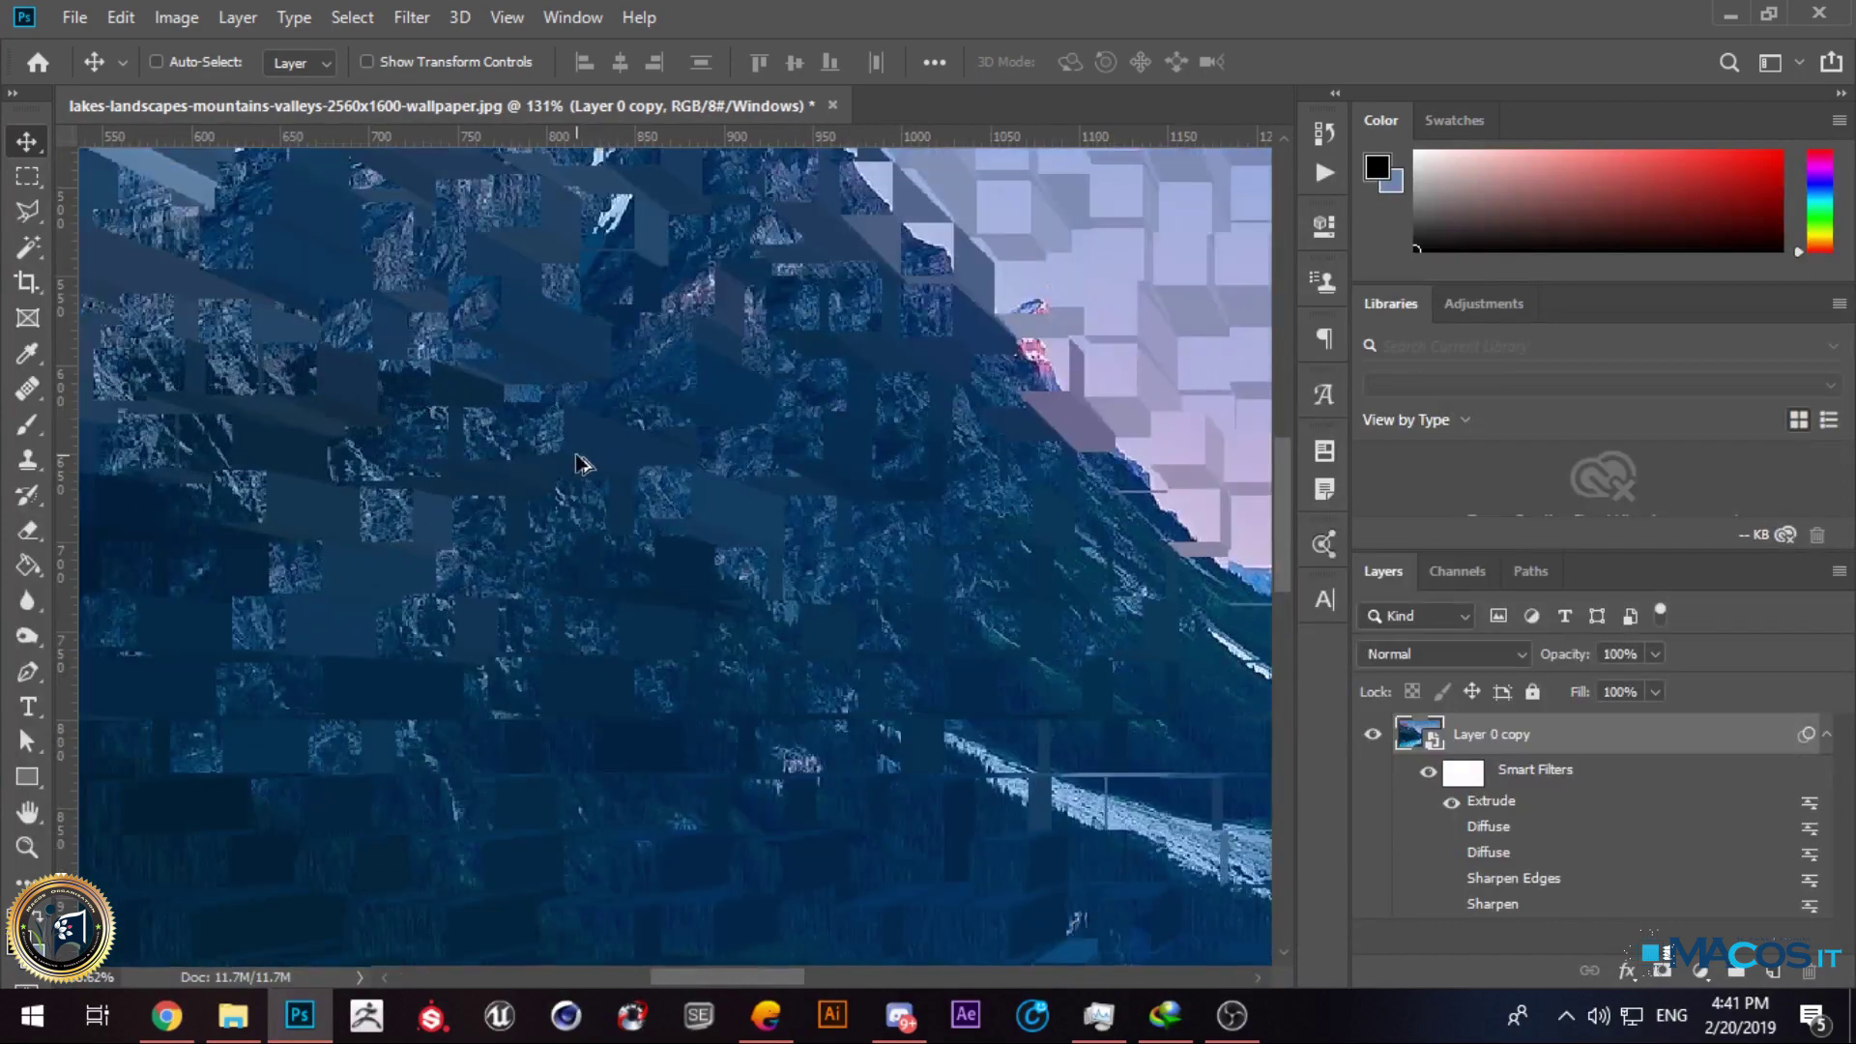
{"action": "scroll", "coordinate": [488, 319], "scroll_direction": "up", "scroll_amount": 2}
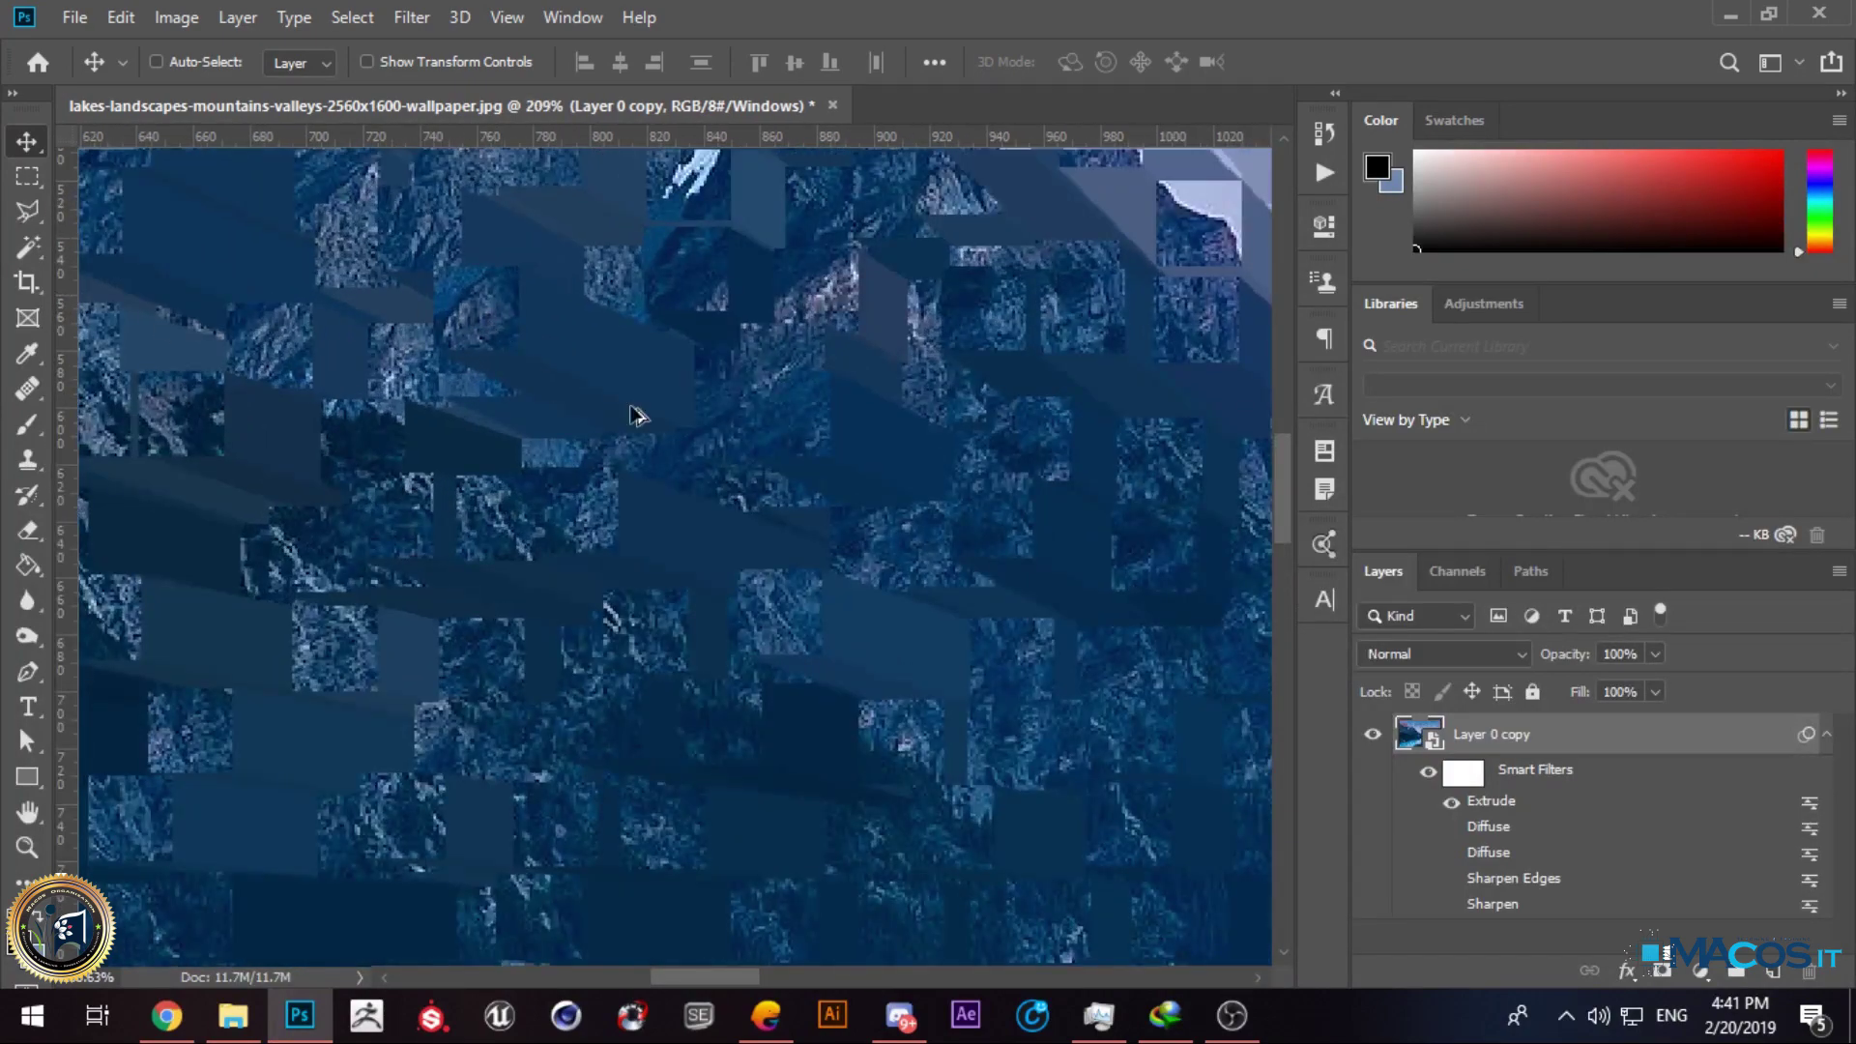
{"action": "scroll", "coordinate": [634, 415], "scroll_direction": "down", "scroll_amount": 5}
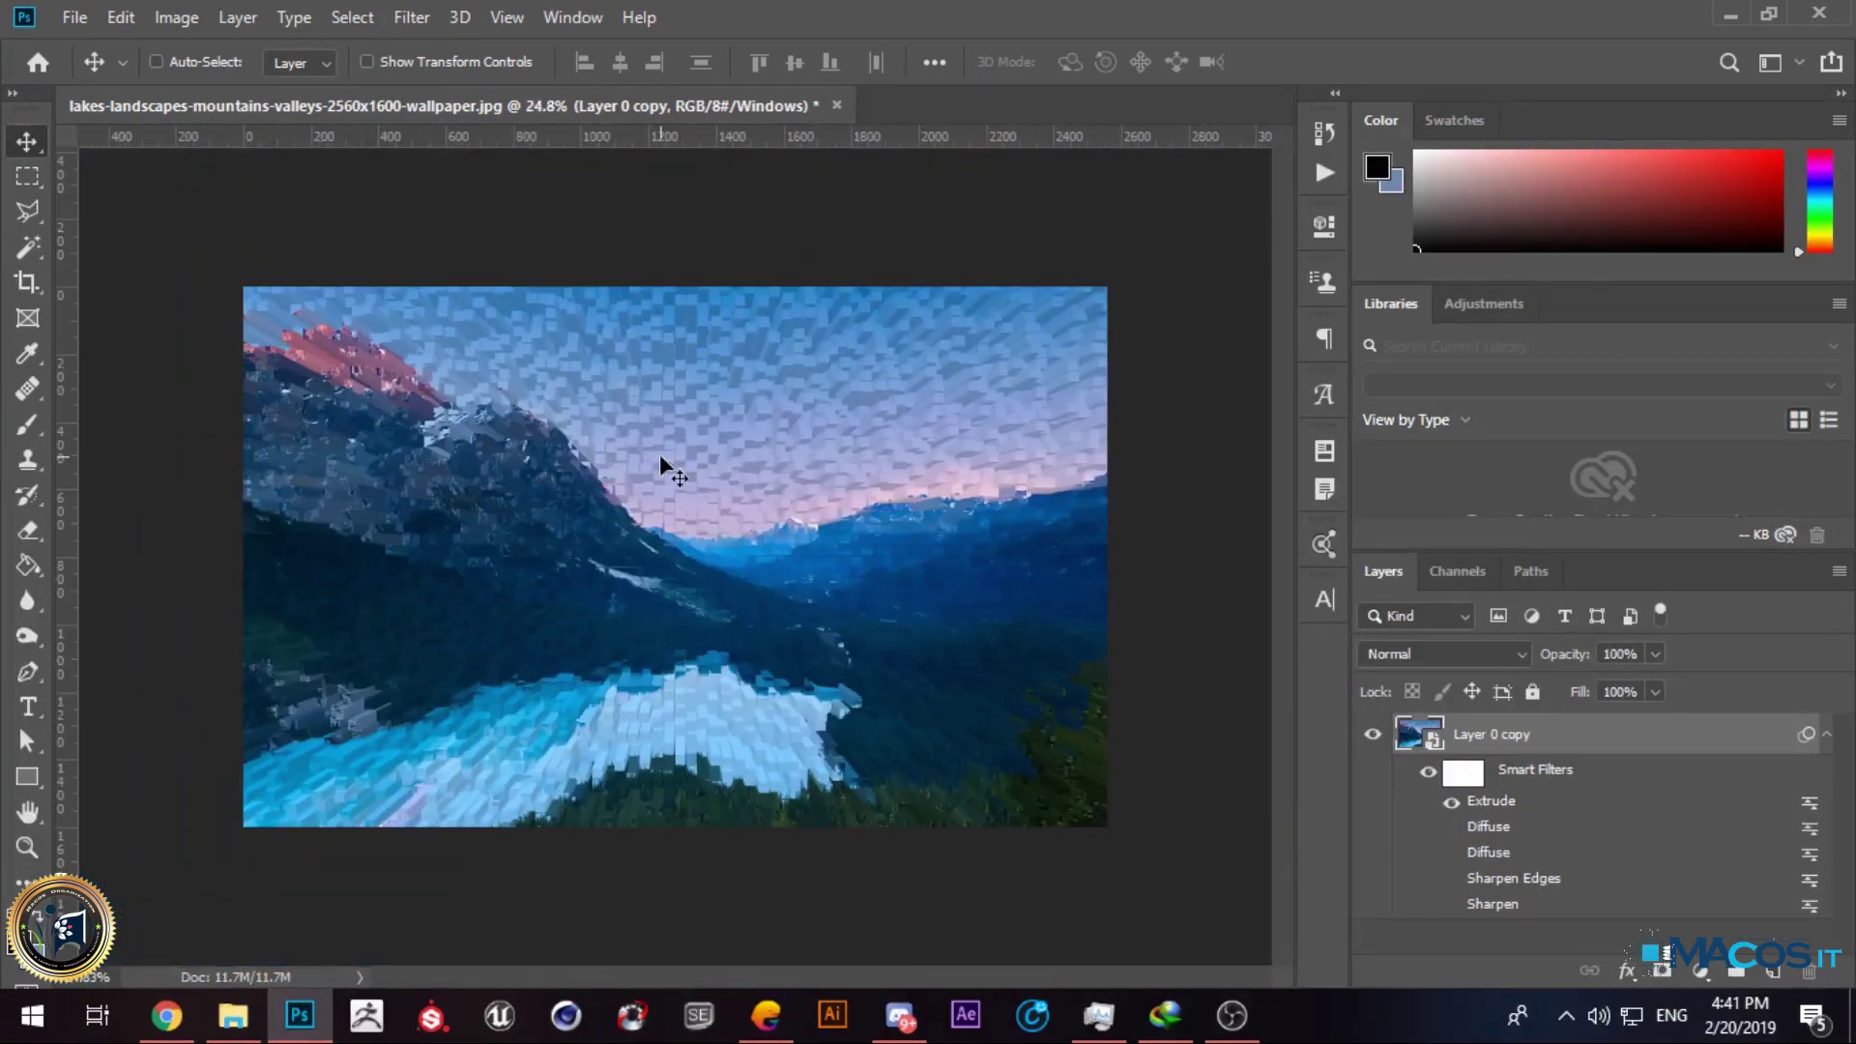
{"action": "key", "text": "ctrl+z"}
Step: Apply an Extrude smart filter to Layer 0 copy using Blocks with a size of 10 pixels
{"action": "left_click", "coordinate": [397, 18]}
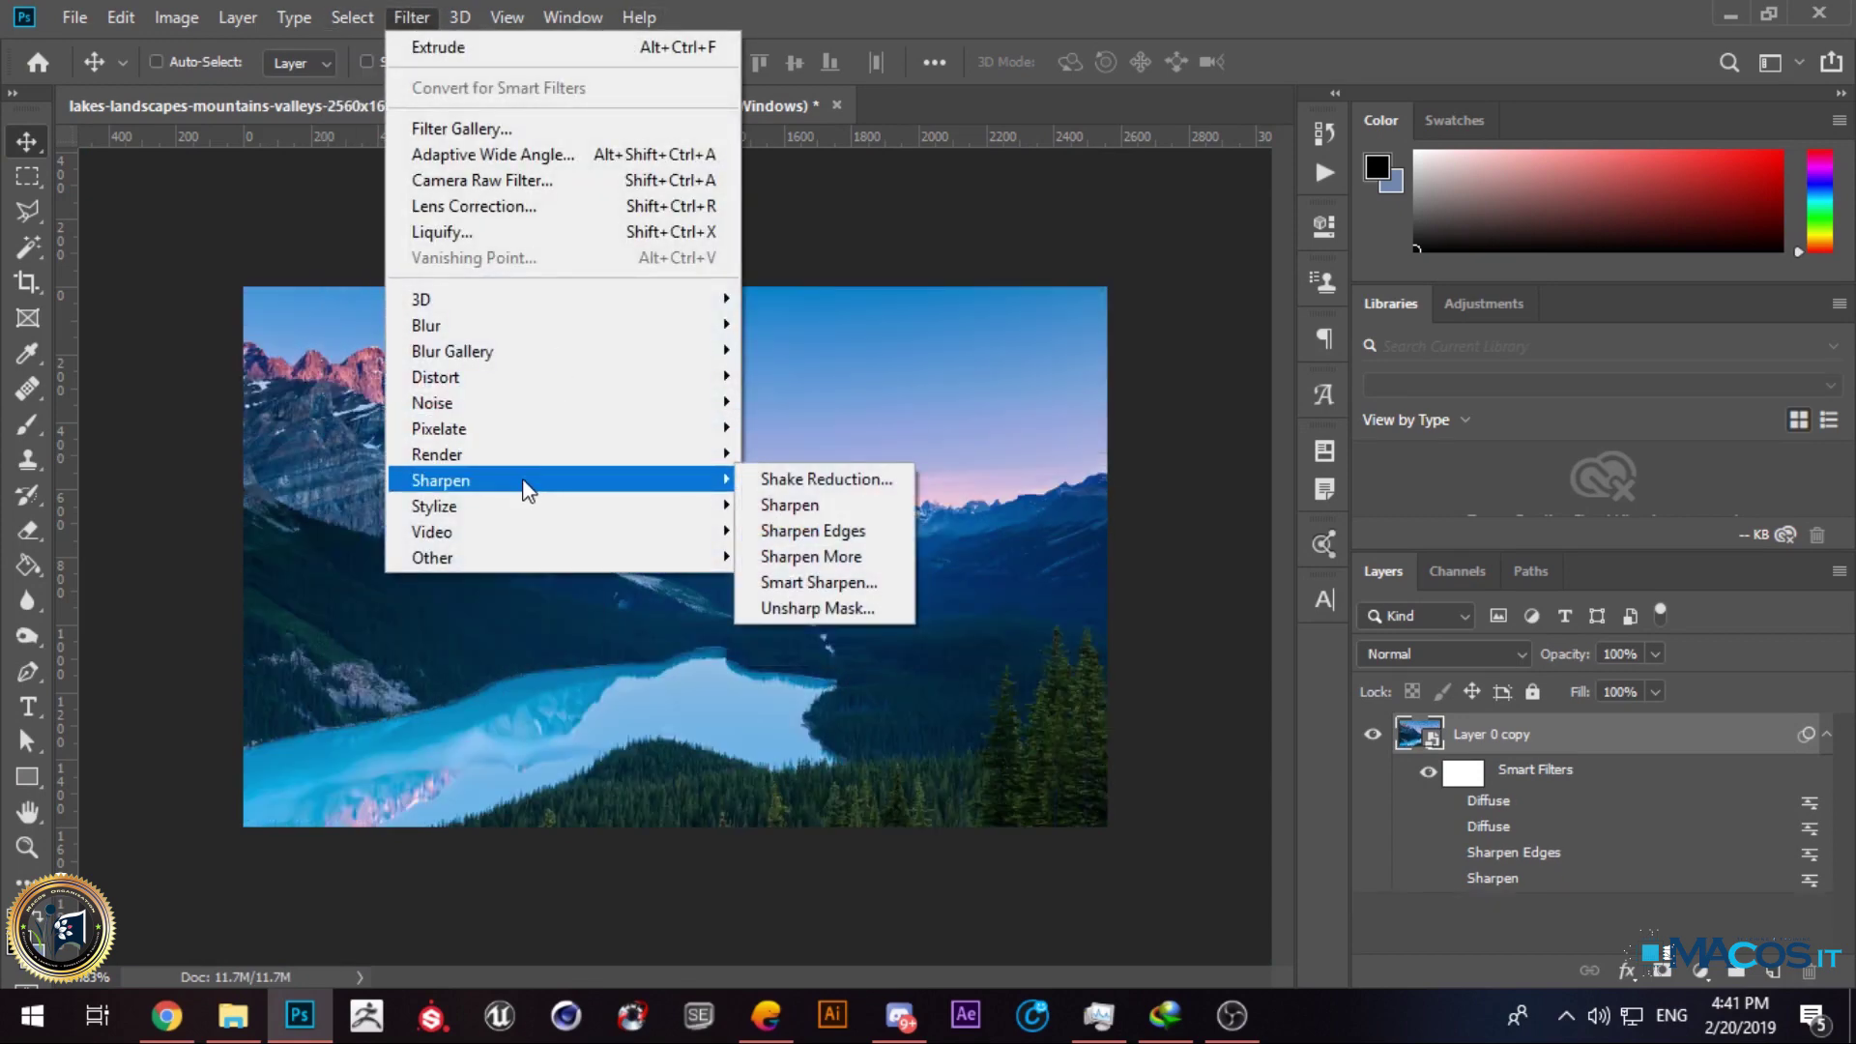
{"action": "mouse_move", "coordinate": [527, 511]}
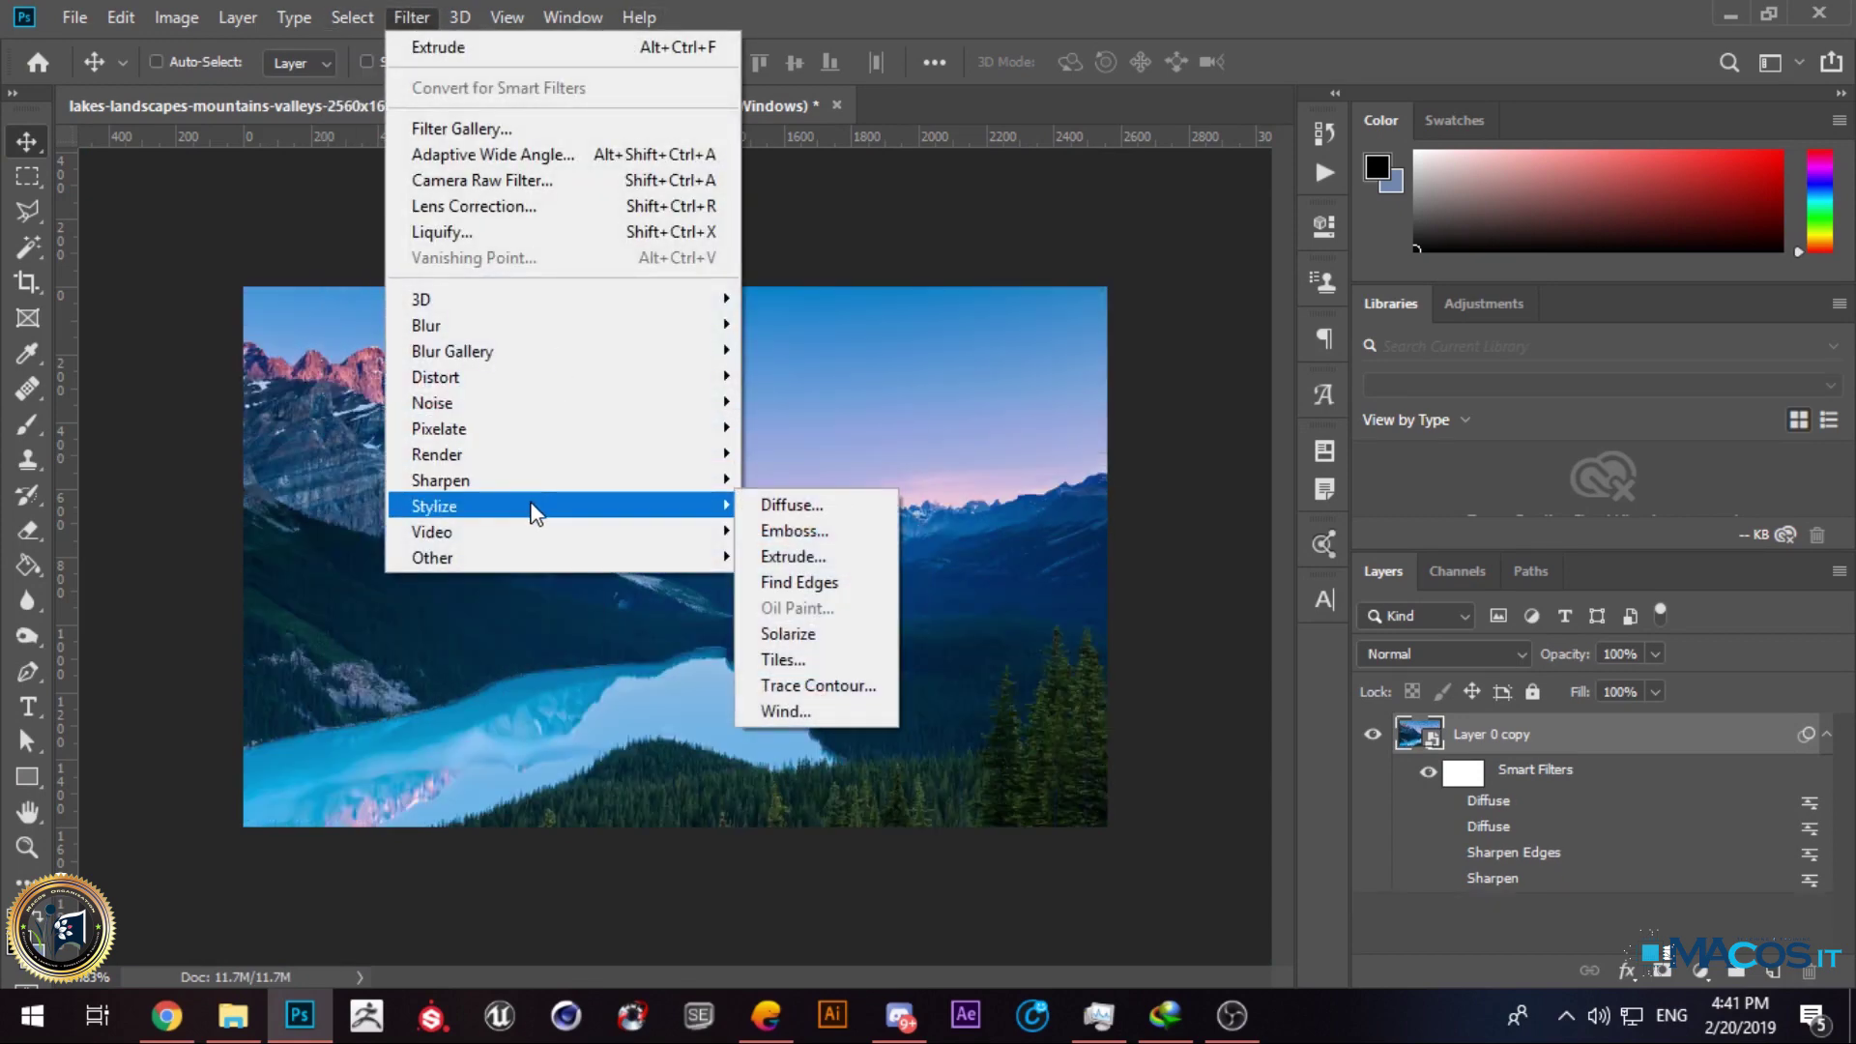
{"action": "left_click", "coordinate": [812, 556]}
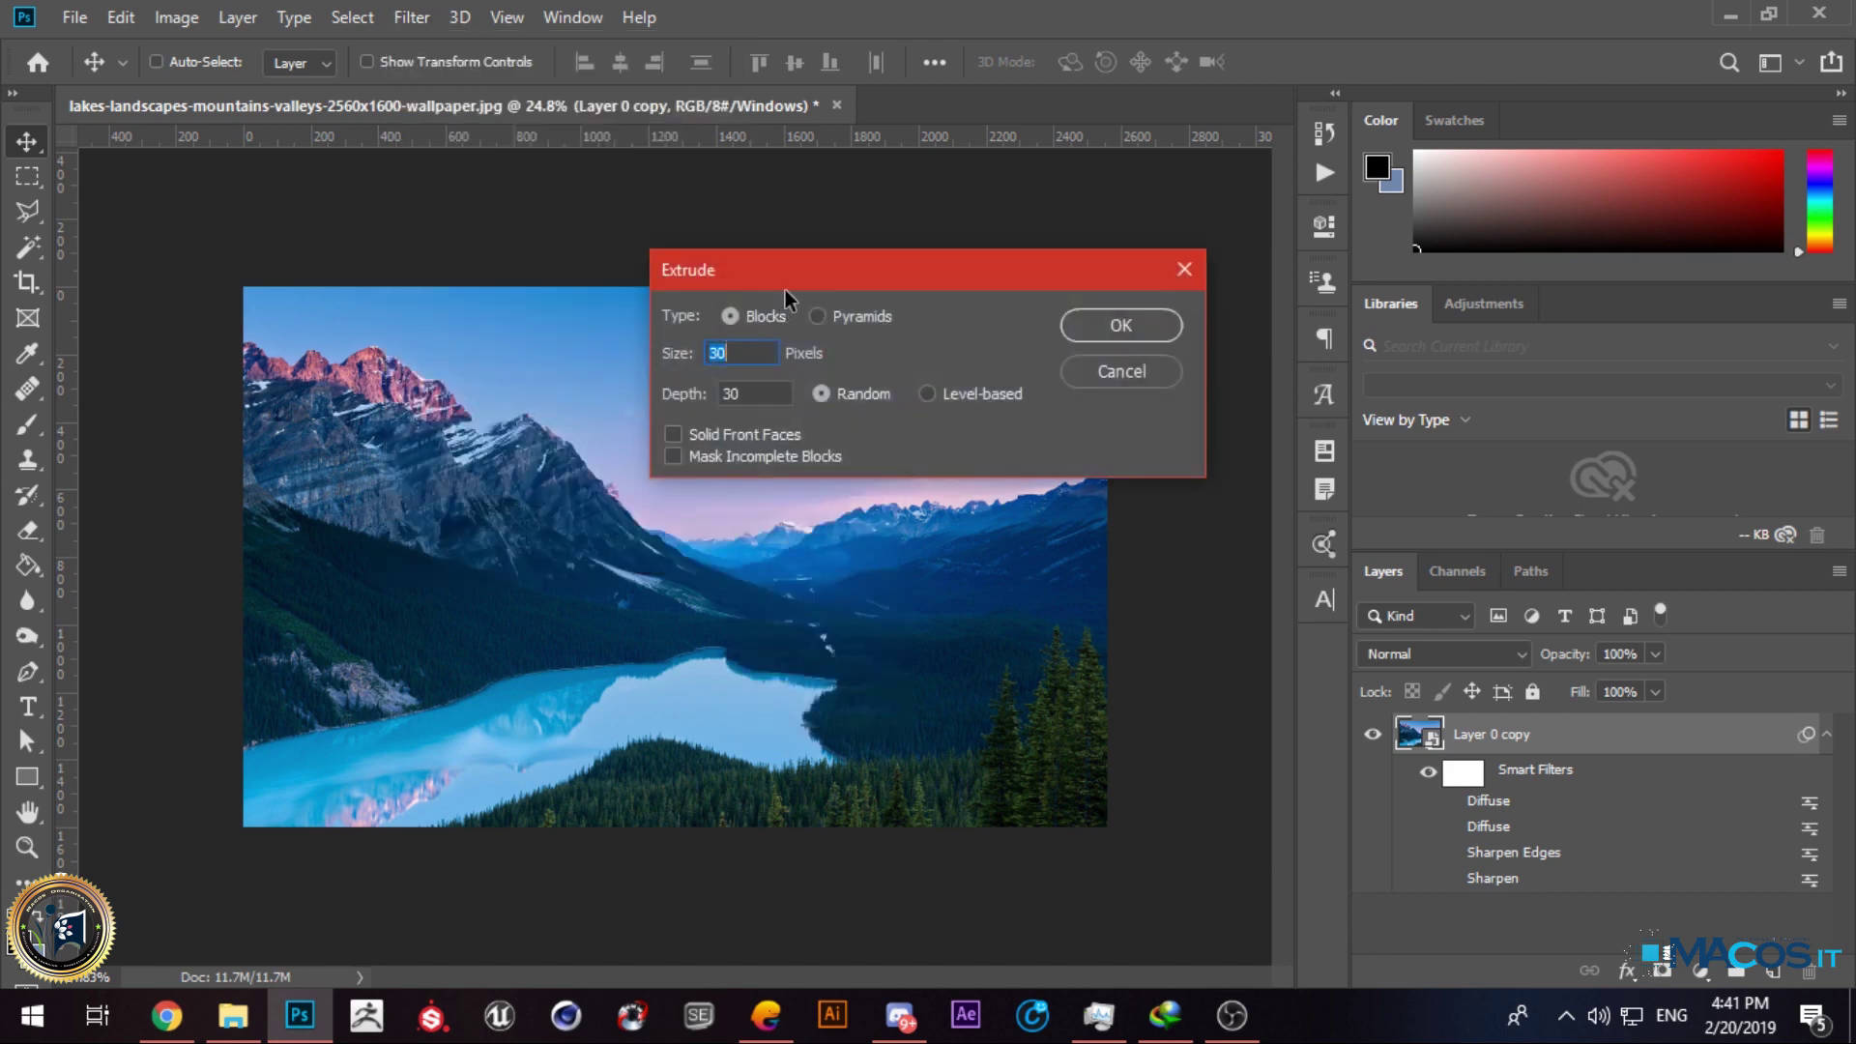
{"action": "left_click_drag", "start_coordinate": [808, 272], "coordinate": [1018, 309]}
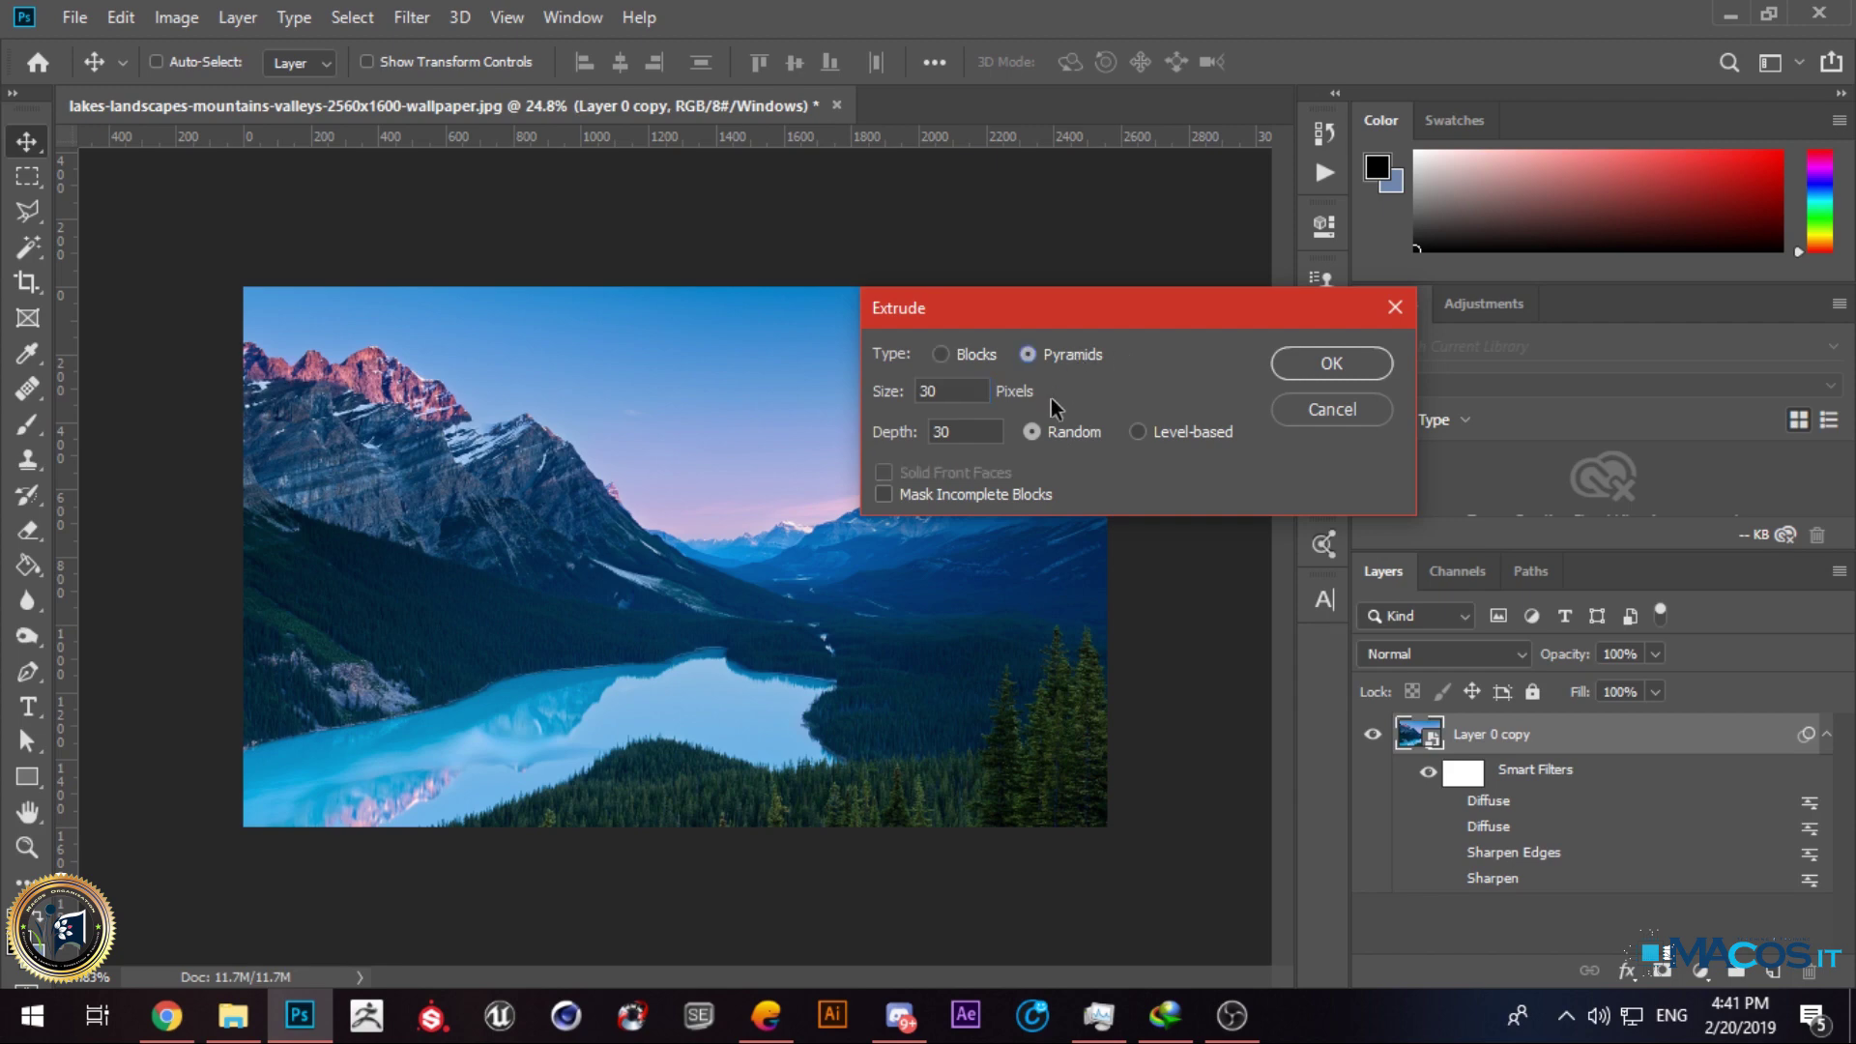
{"action": "left_click", "coordinate": [973, 356]}
{"action": "double_click", "coordinate": [972, 391]}
{"action": "type", "text": "10"}
{"action": "left_click", "coordinate": [1322, 362]}
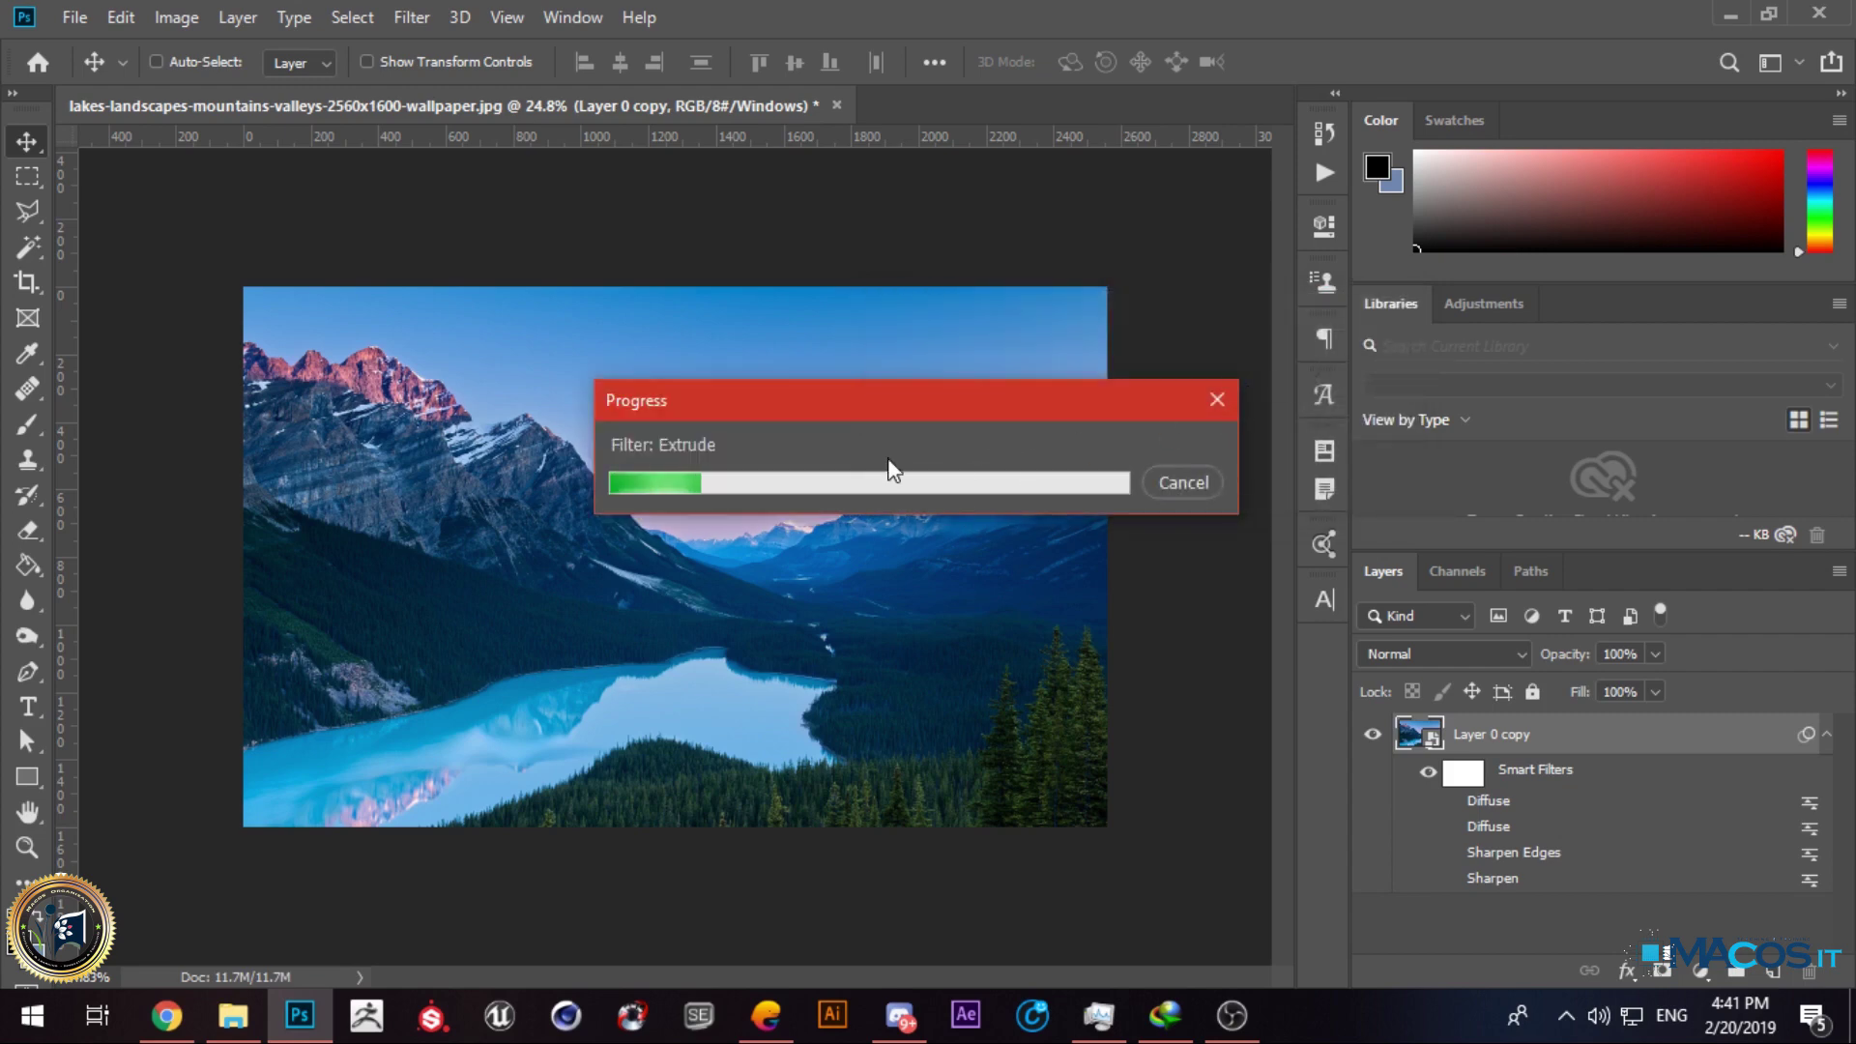
Step: Inspect the extruded mountains, sky and lake, and show the Diffuse smart filter listed directly below Extrude
{"action": "scroll", "coordinate": [548, 416], "scroll_direction": "up", "scroll_amount": 5}
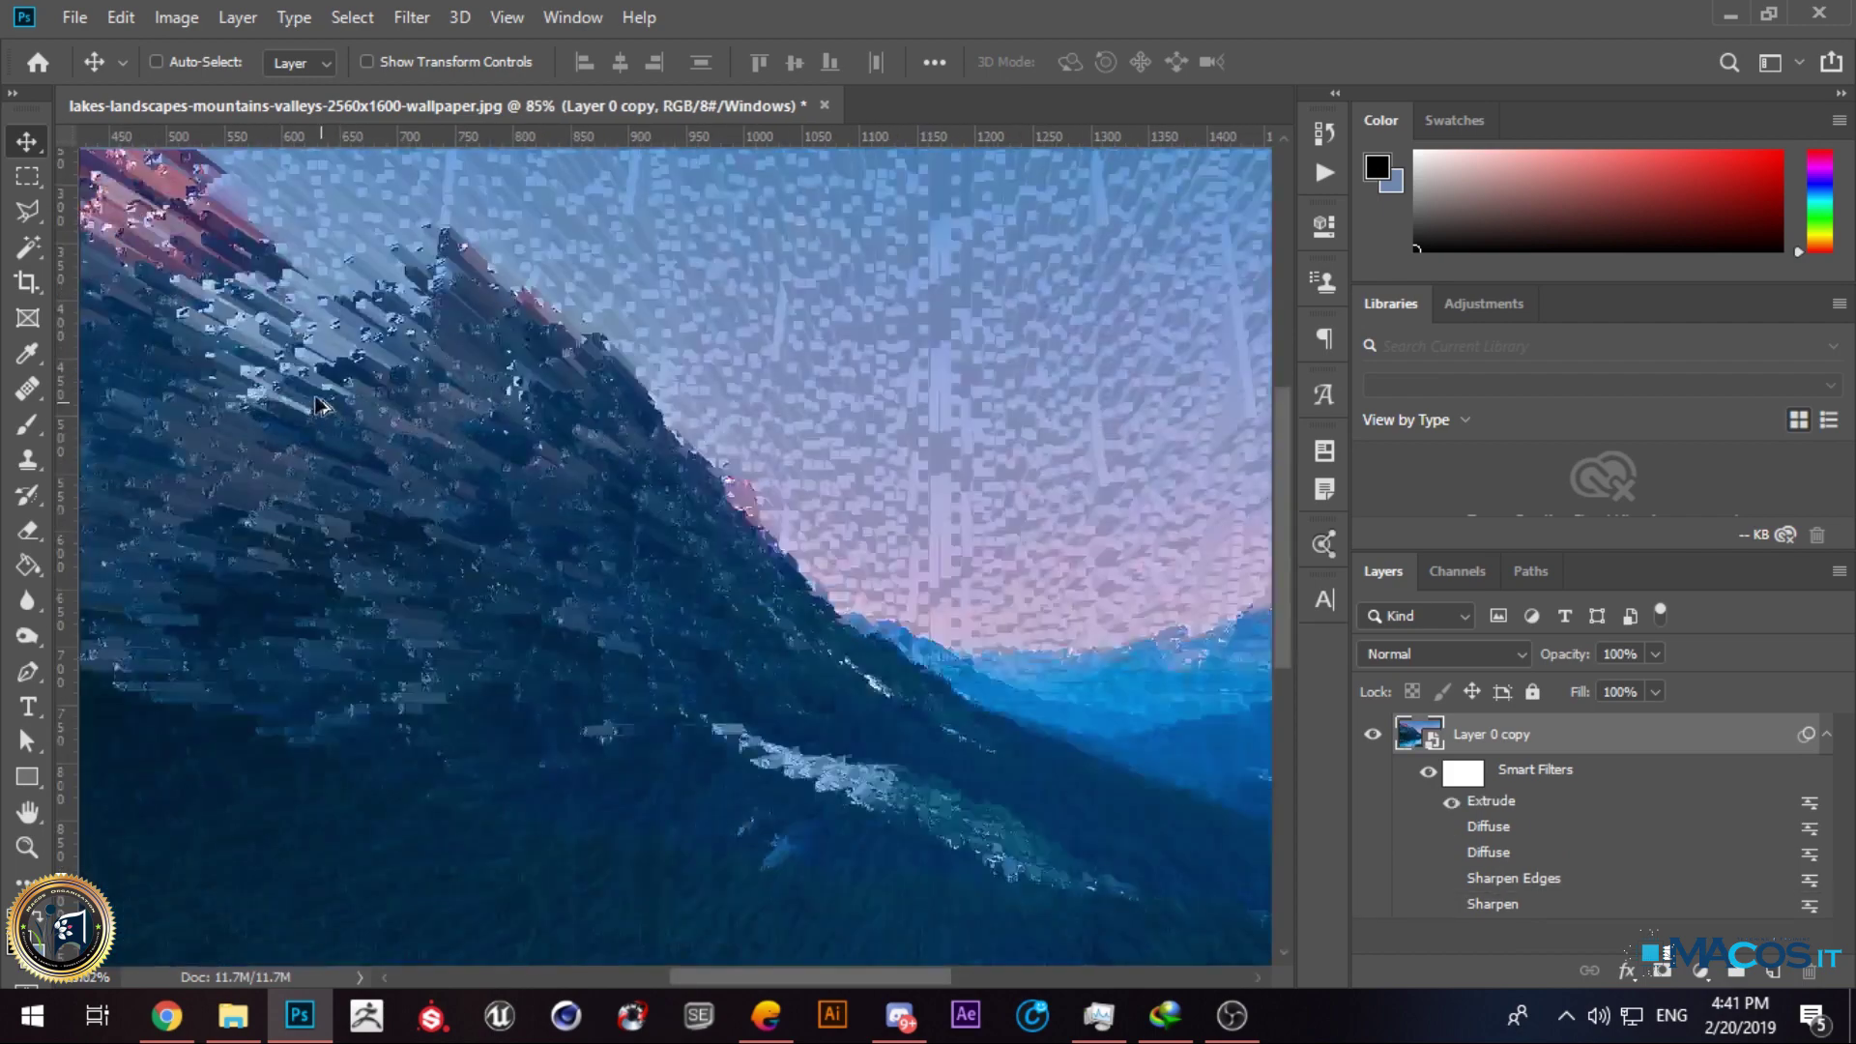
{"action": "scroll", "coordinate": [451, 418], "scroll_direction": "down", "scroll_amount": 5}
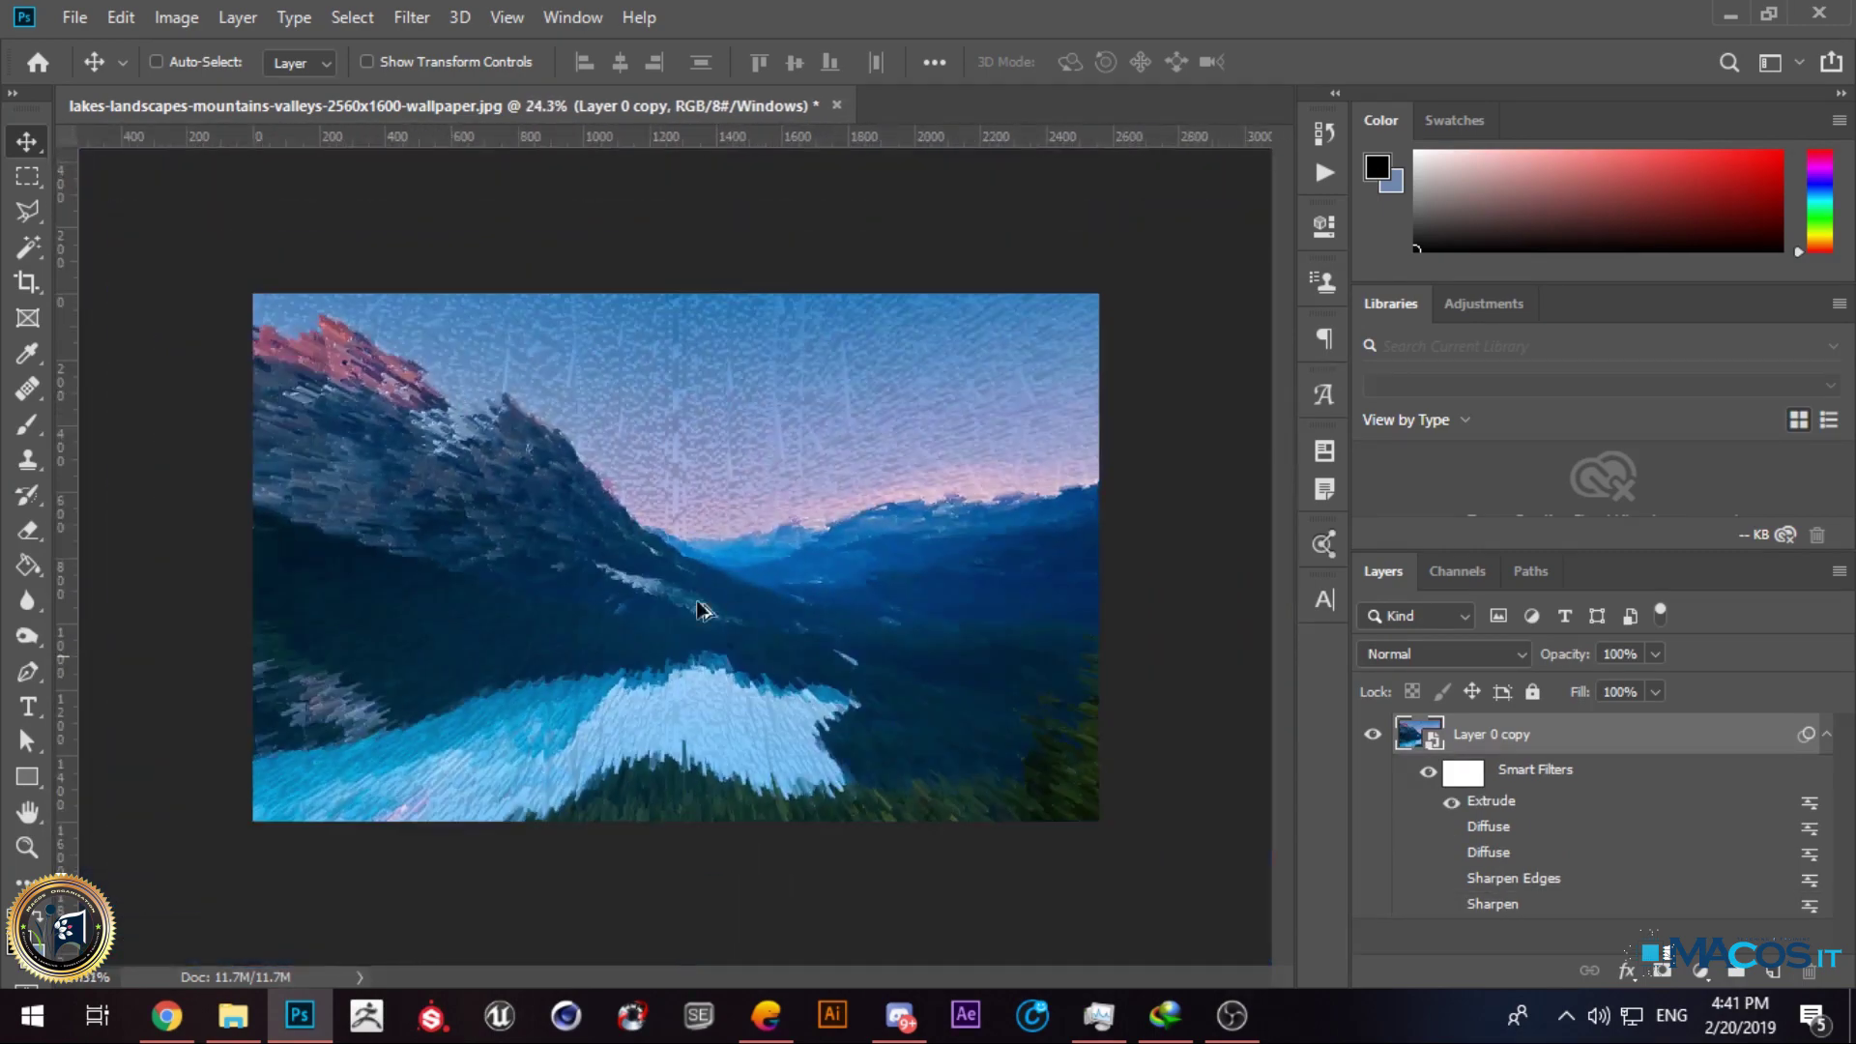
{"action": "scroll", "coordinate": [426, 599], "scroll_direction": "up", "scroll_amount": 3}
{"action": "scroll", "coordinate": [664, 526], "scroll_direction": "down", "scroll_amount": 3}
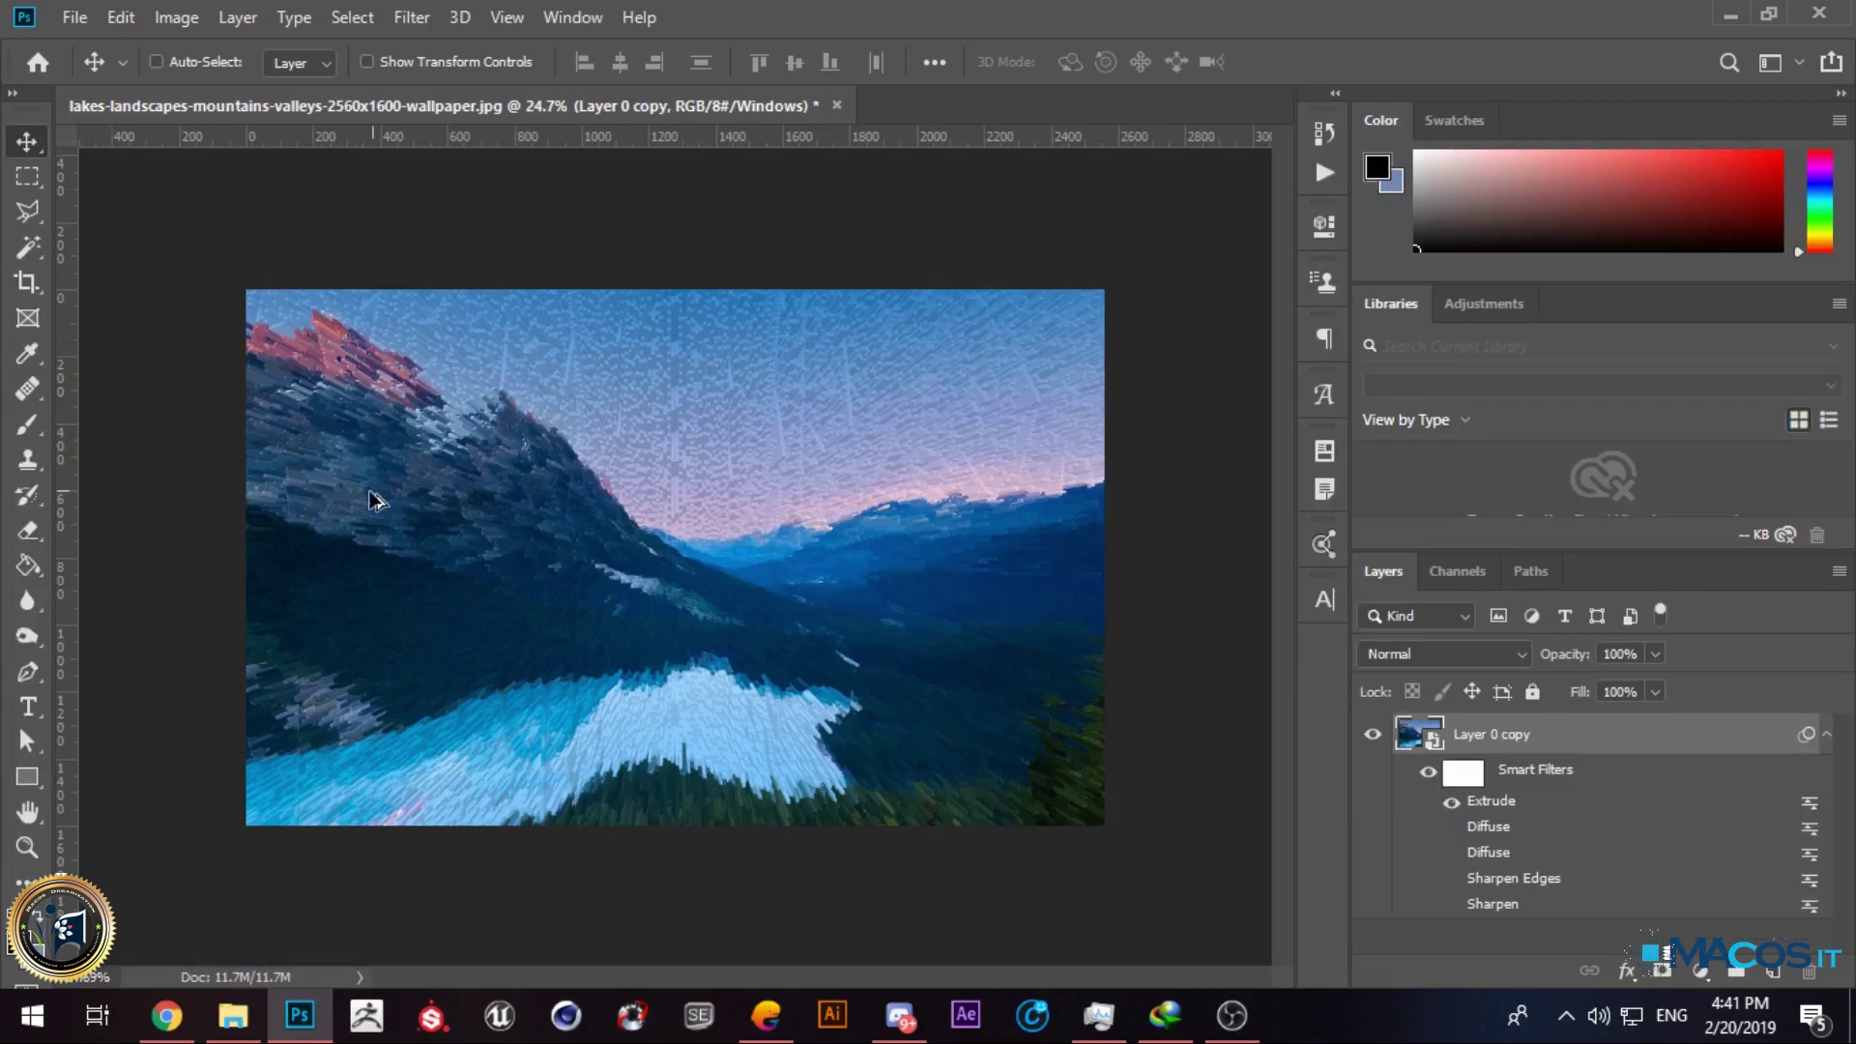
{"action": "scroll", "coordinate": [364, 497], "scroll_direction": "up", "scroll_amount": 3}
{"action": "scroll", "coordinate": [367, 502], "scroll_direction": "down", "scroll_amount": 2}
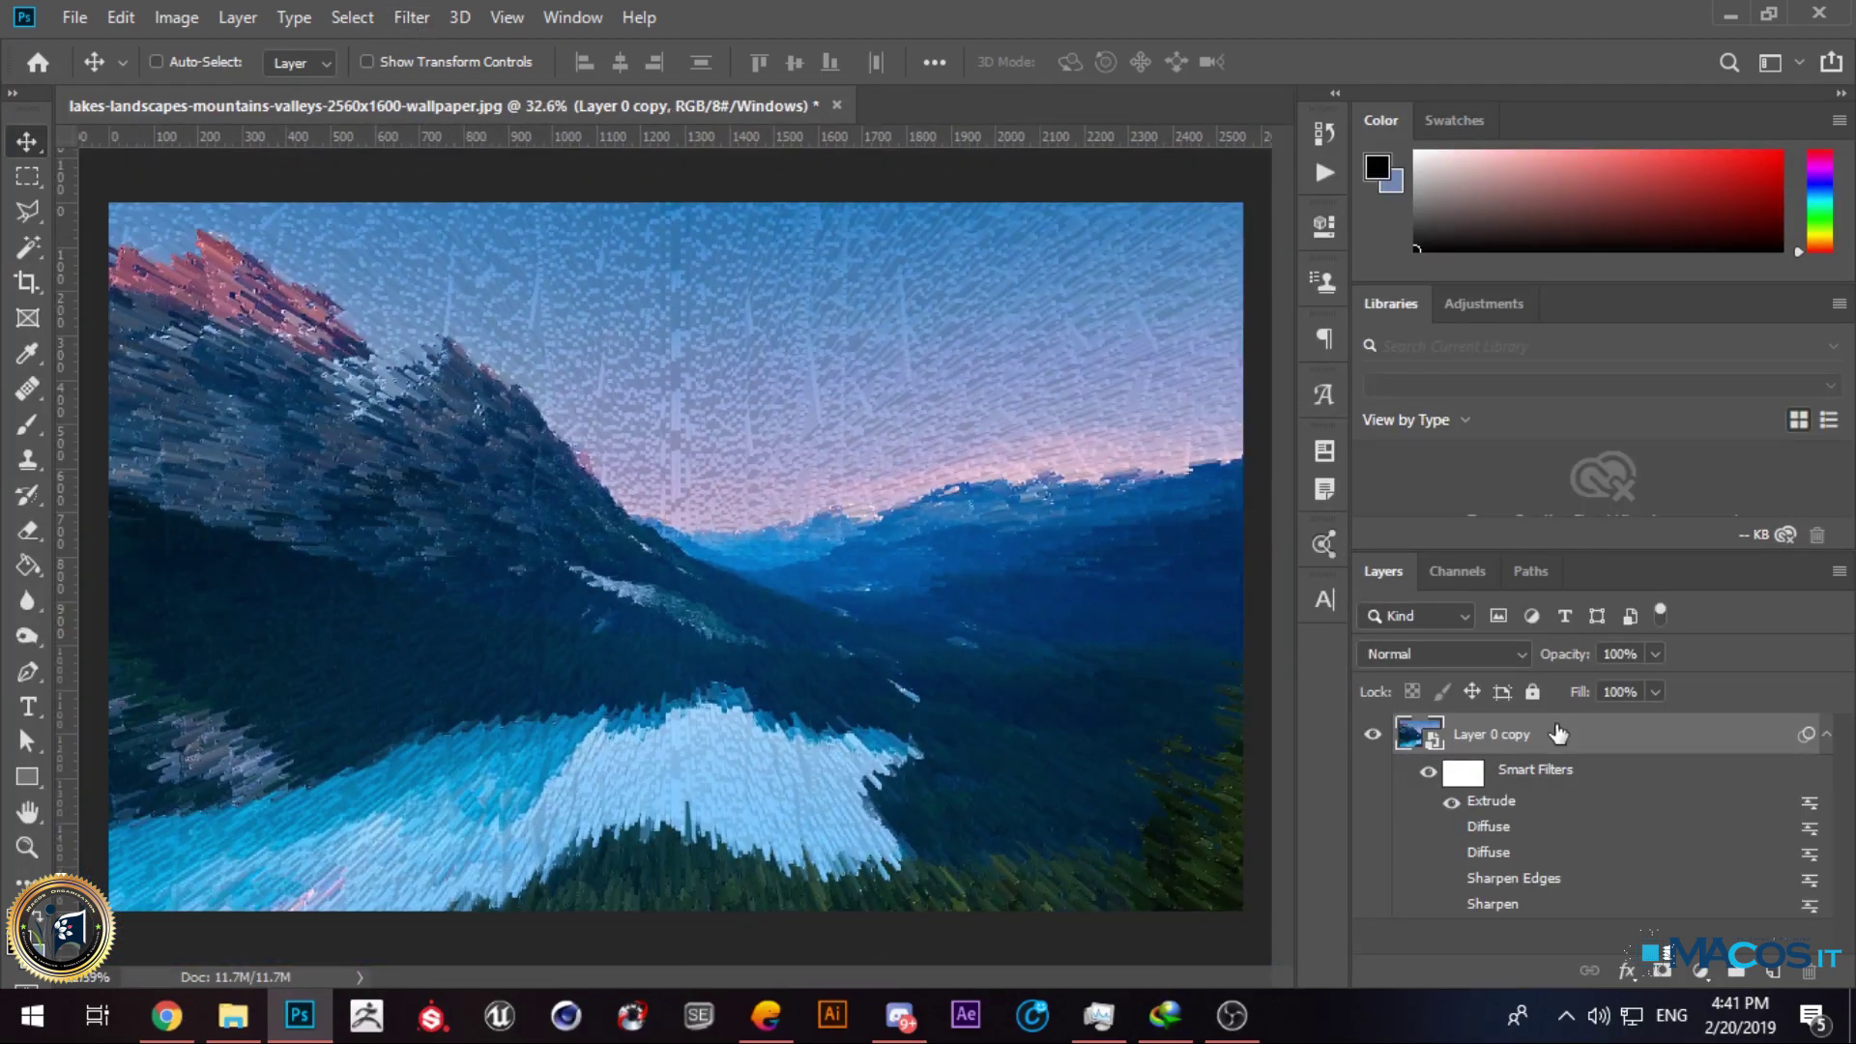
{"action": "left_click", "coordinate": [1451, 810]}
Step: Try the Find Edges filter on Layer 0 copy and undo it
{"action": "left_click", "coordinate": [411, 17]}
{"action": "mouse_move", "coordinate": [530, 510]}
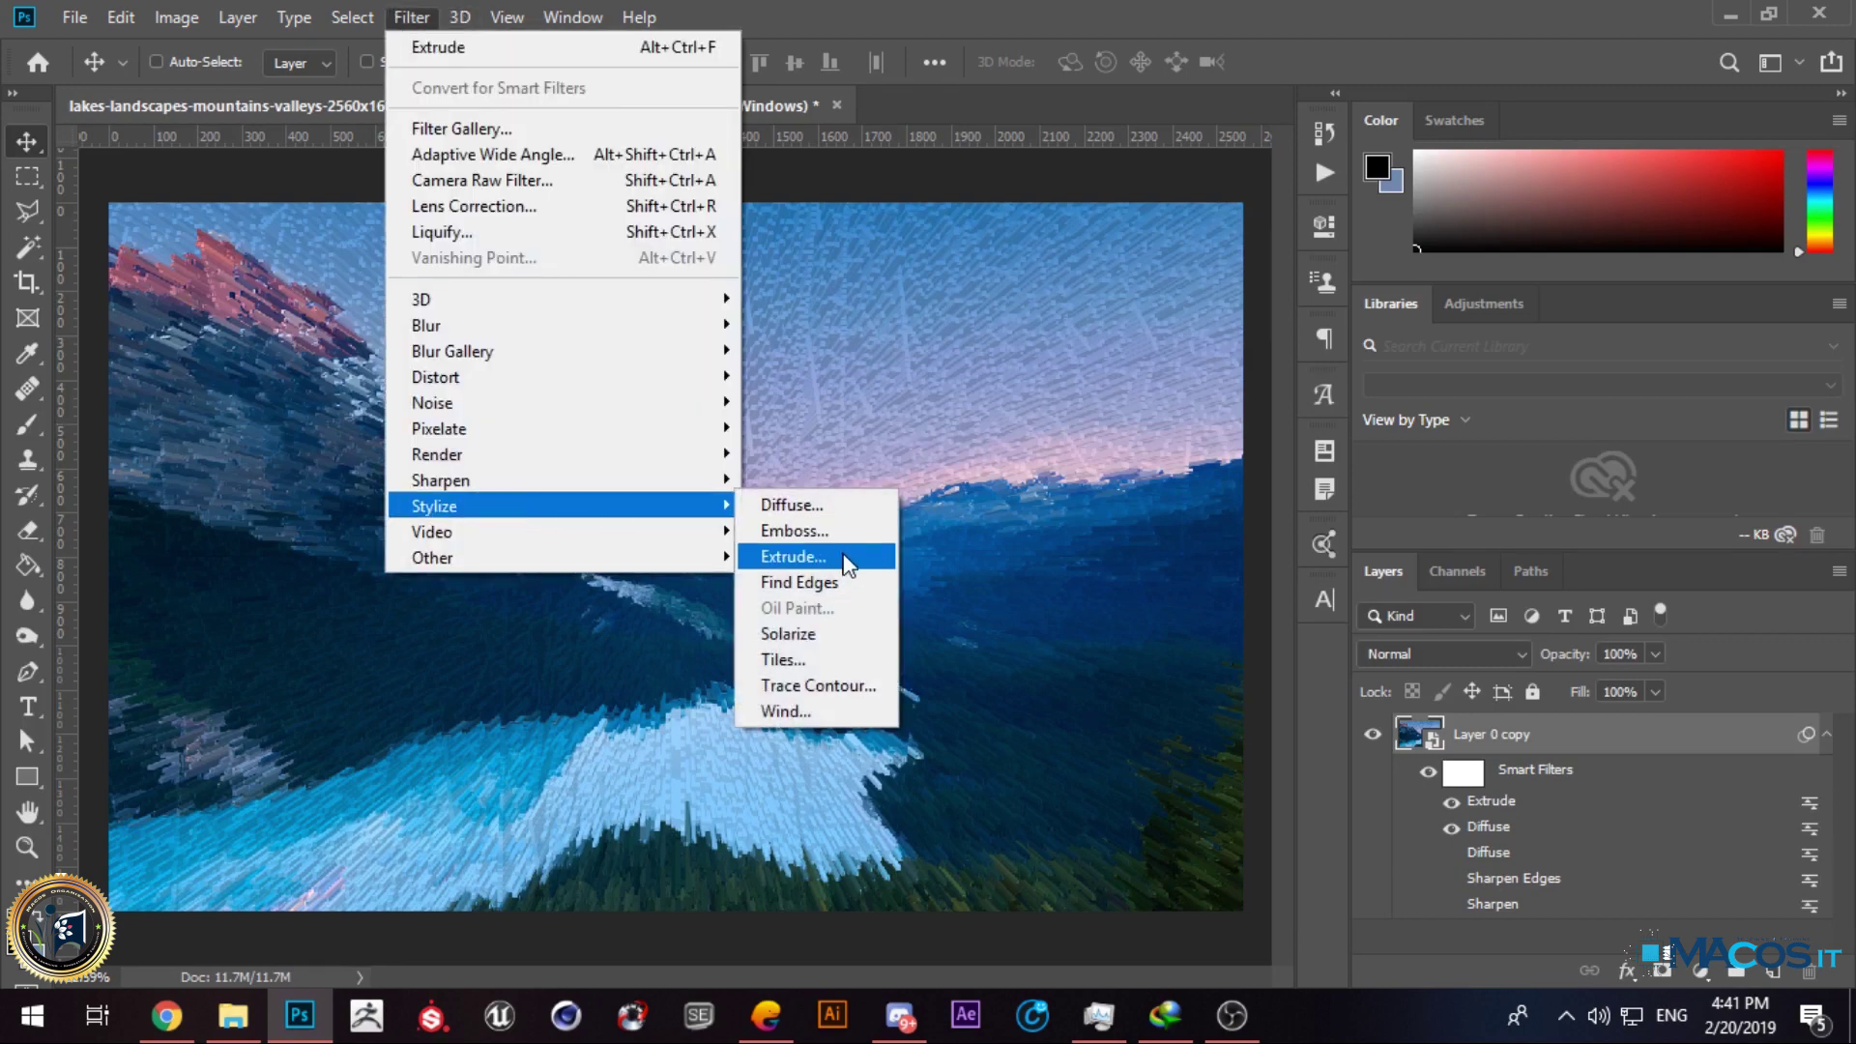
{"action": "left_click", "coordinate": [826, 582]}
{"action": "key", "text": "ctrl+z"}
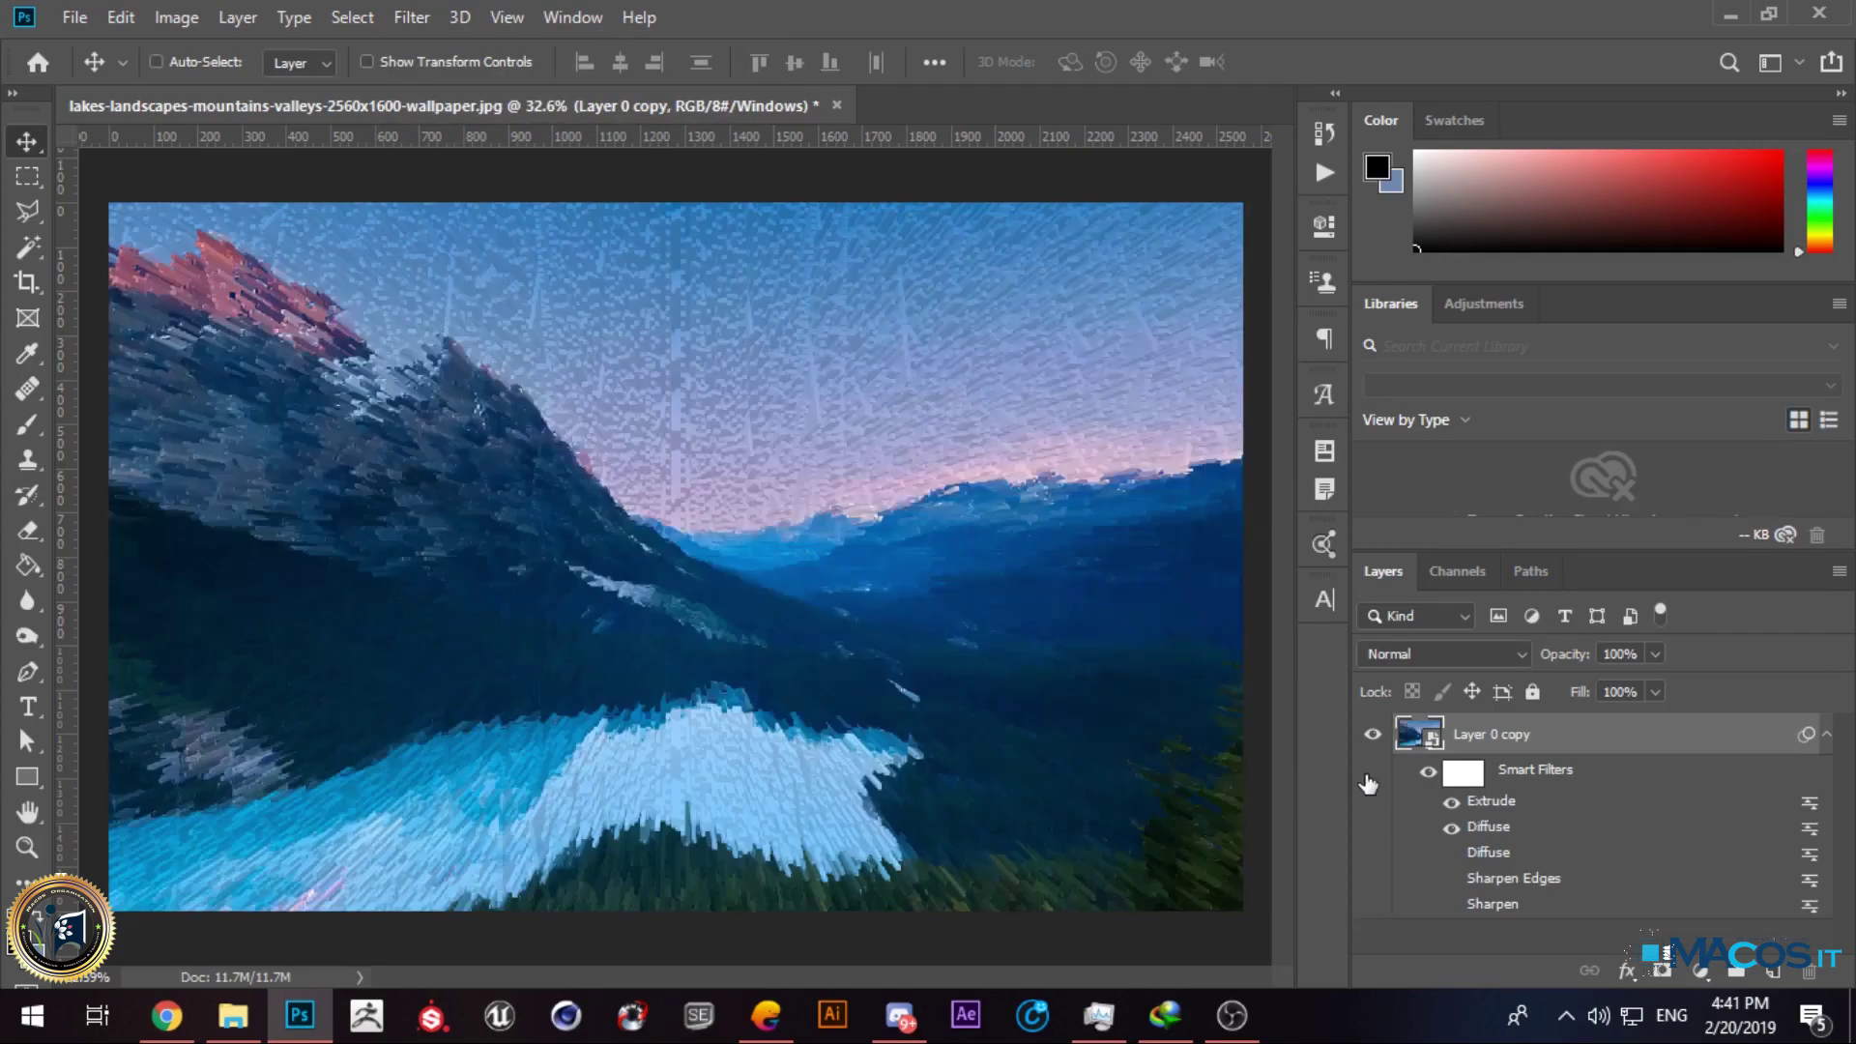
{"action": "left_click", "coordinate": [414, 18]}
{"action": "mouse_move", "coordinate": [483, 505]}
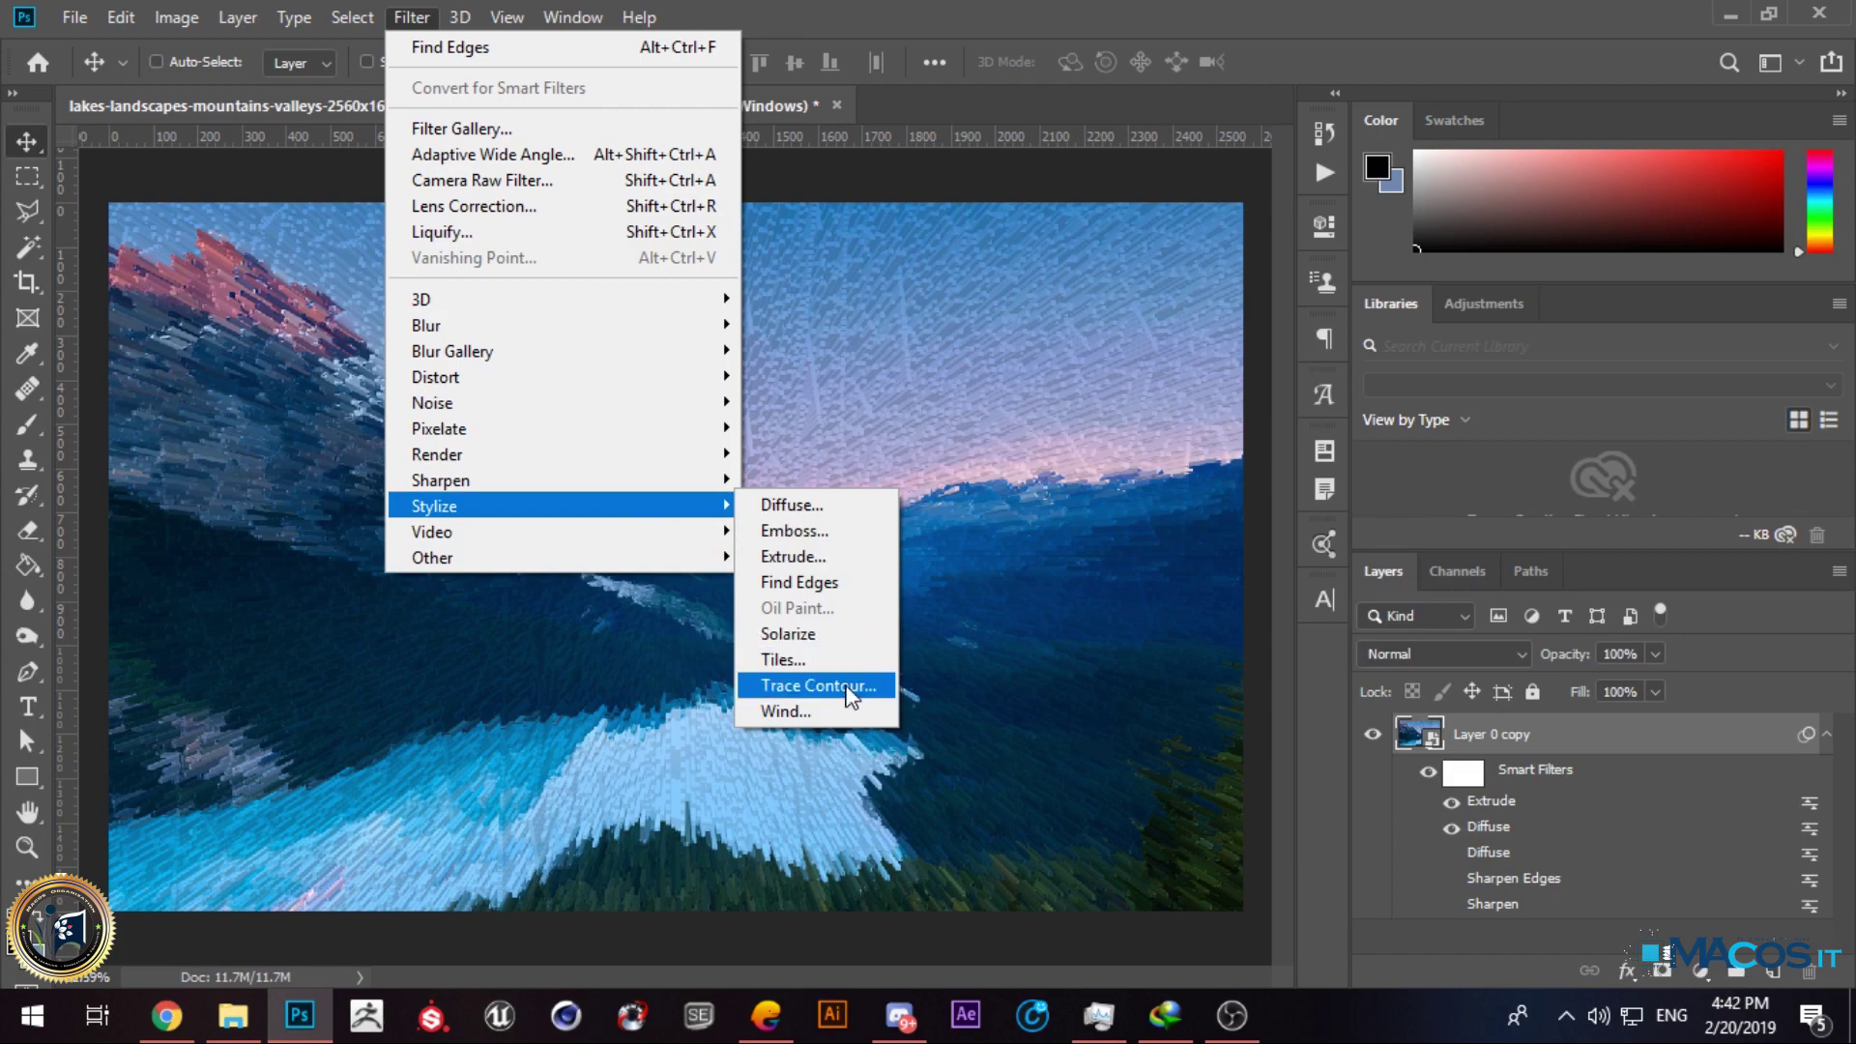
{"action": "left_click", "coordinate": [997, 634]}
{"action": "scroll", "coordinate": [803, 570], "scroll_direction": "down", "scroll_amount": 2}
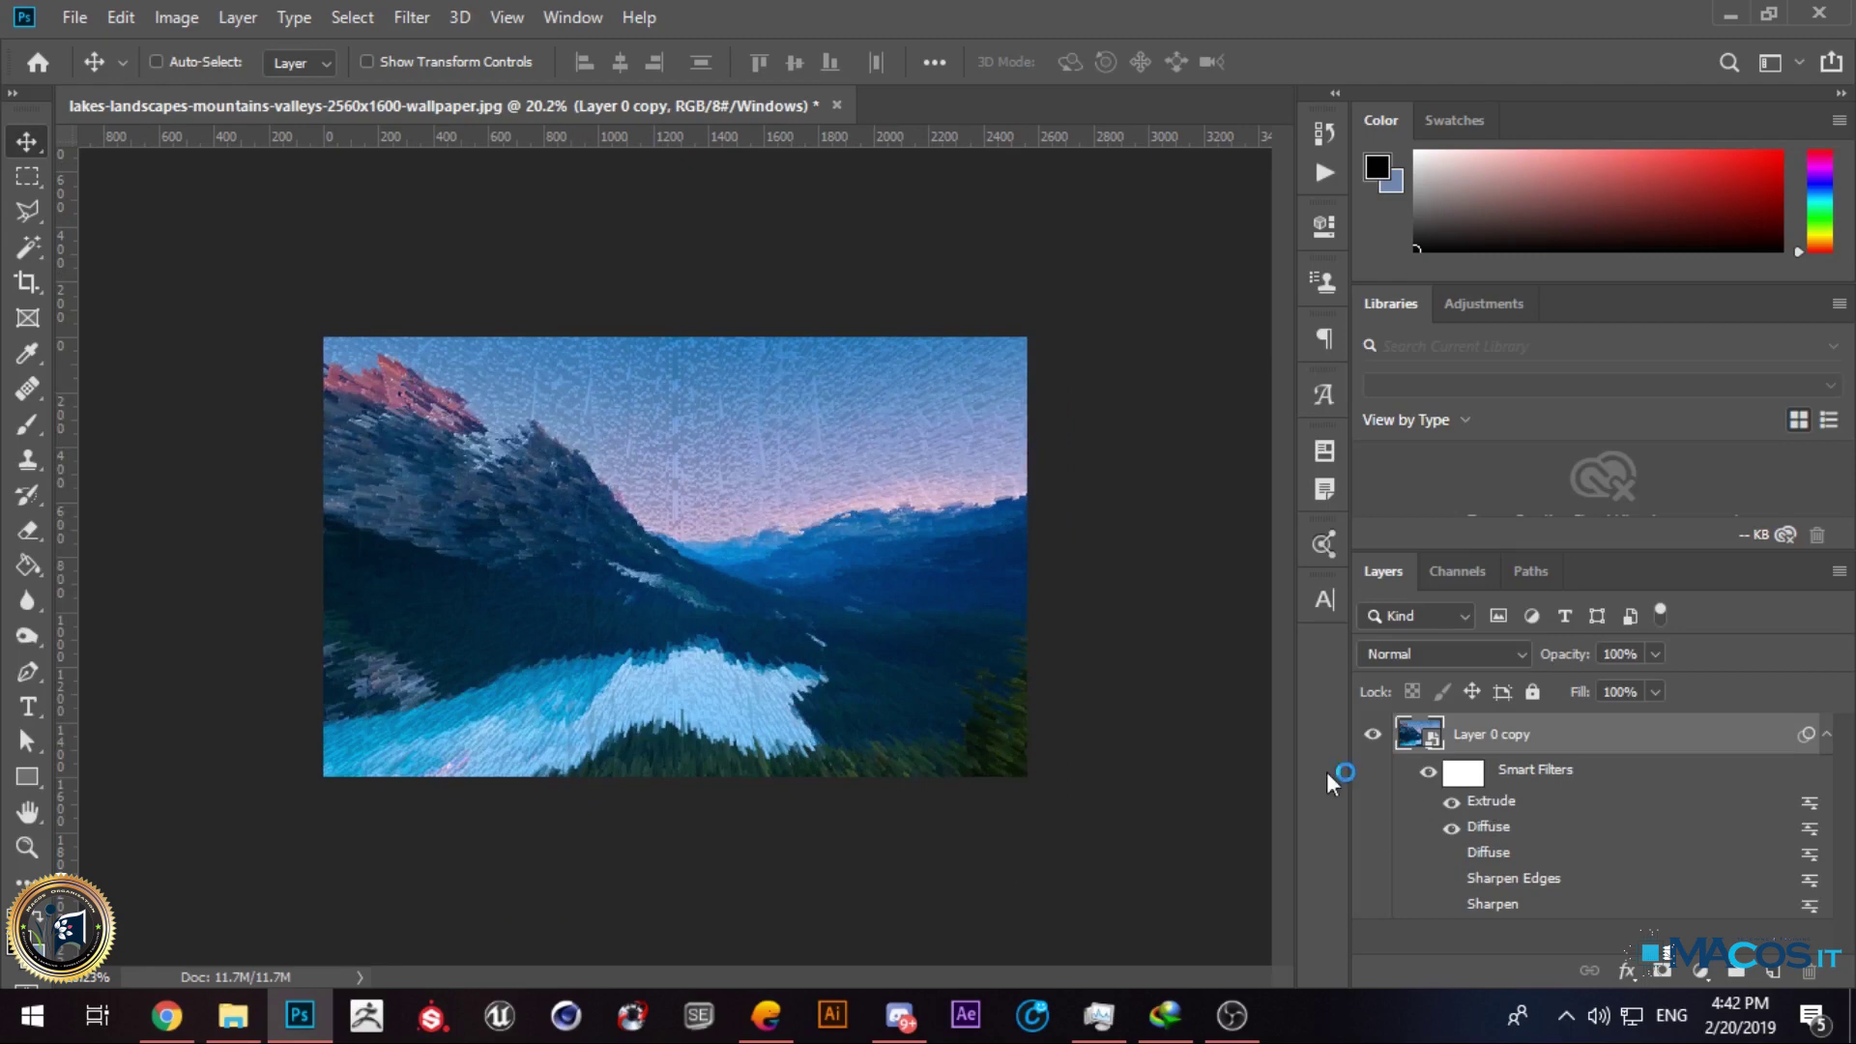
{"action": "left_click", "coordinate": [412, 17]}
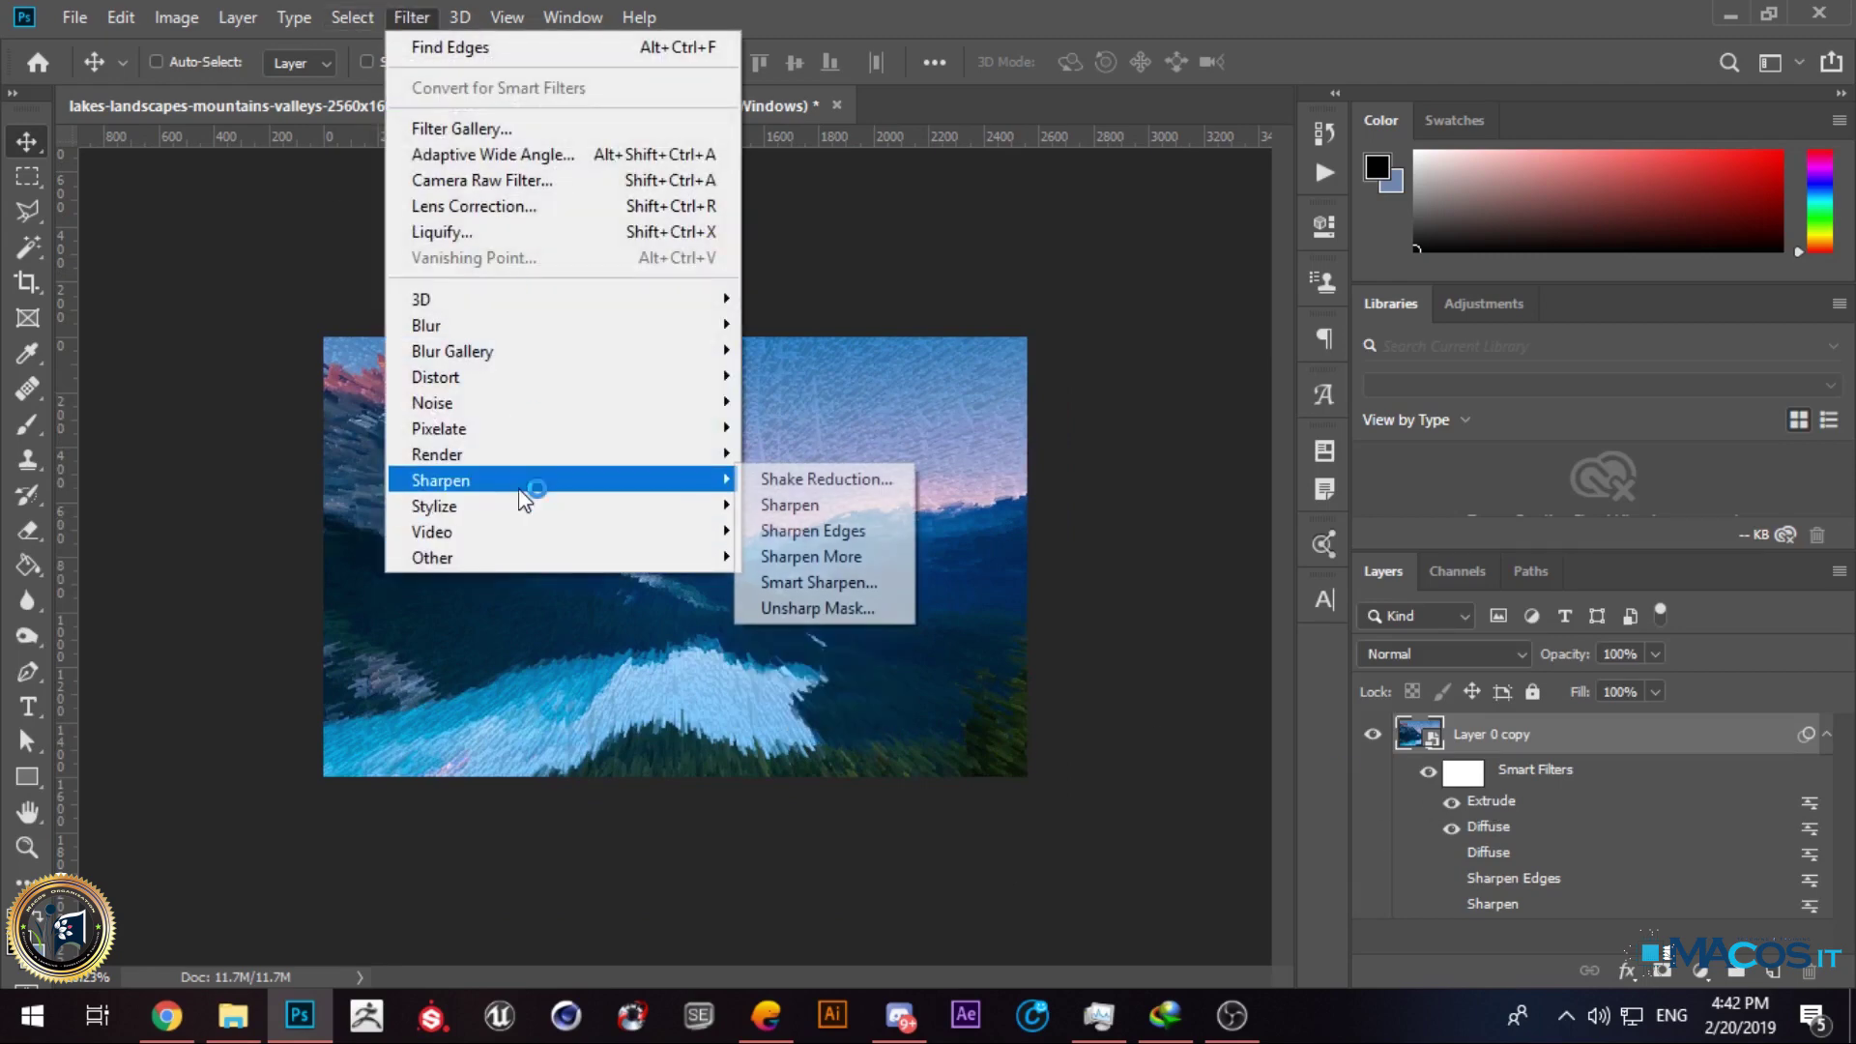
{"action": "mouse_move", "coordinate": [532, 464]}
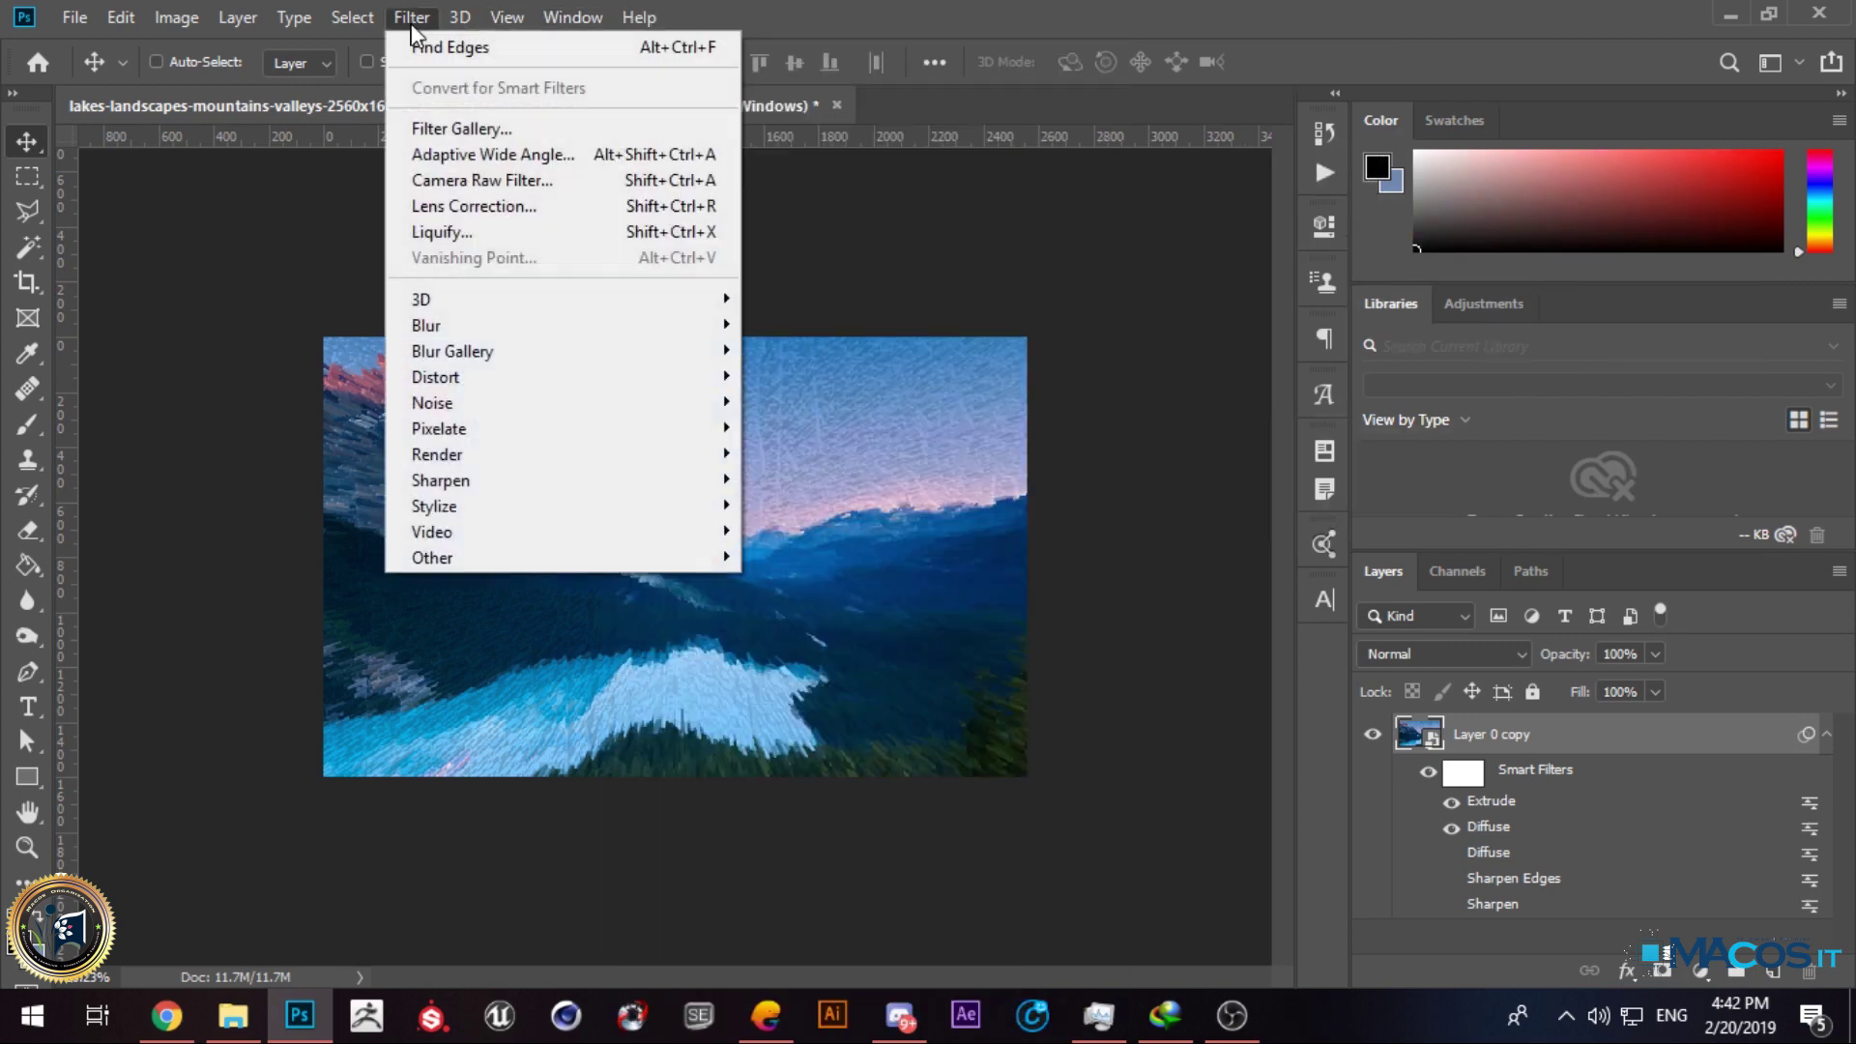
{"action": "mouse_move", "coordinate": [492, 538]}
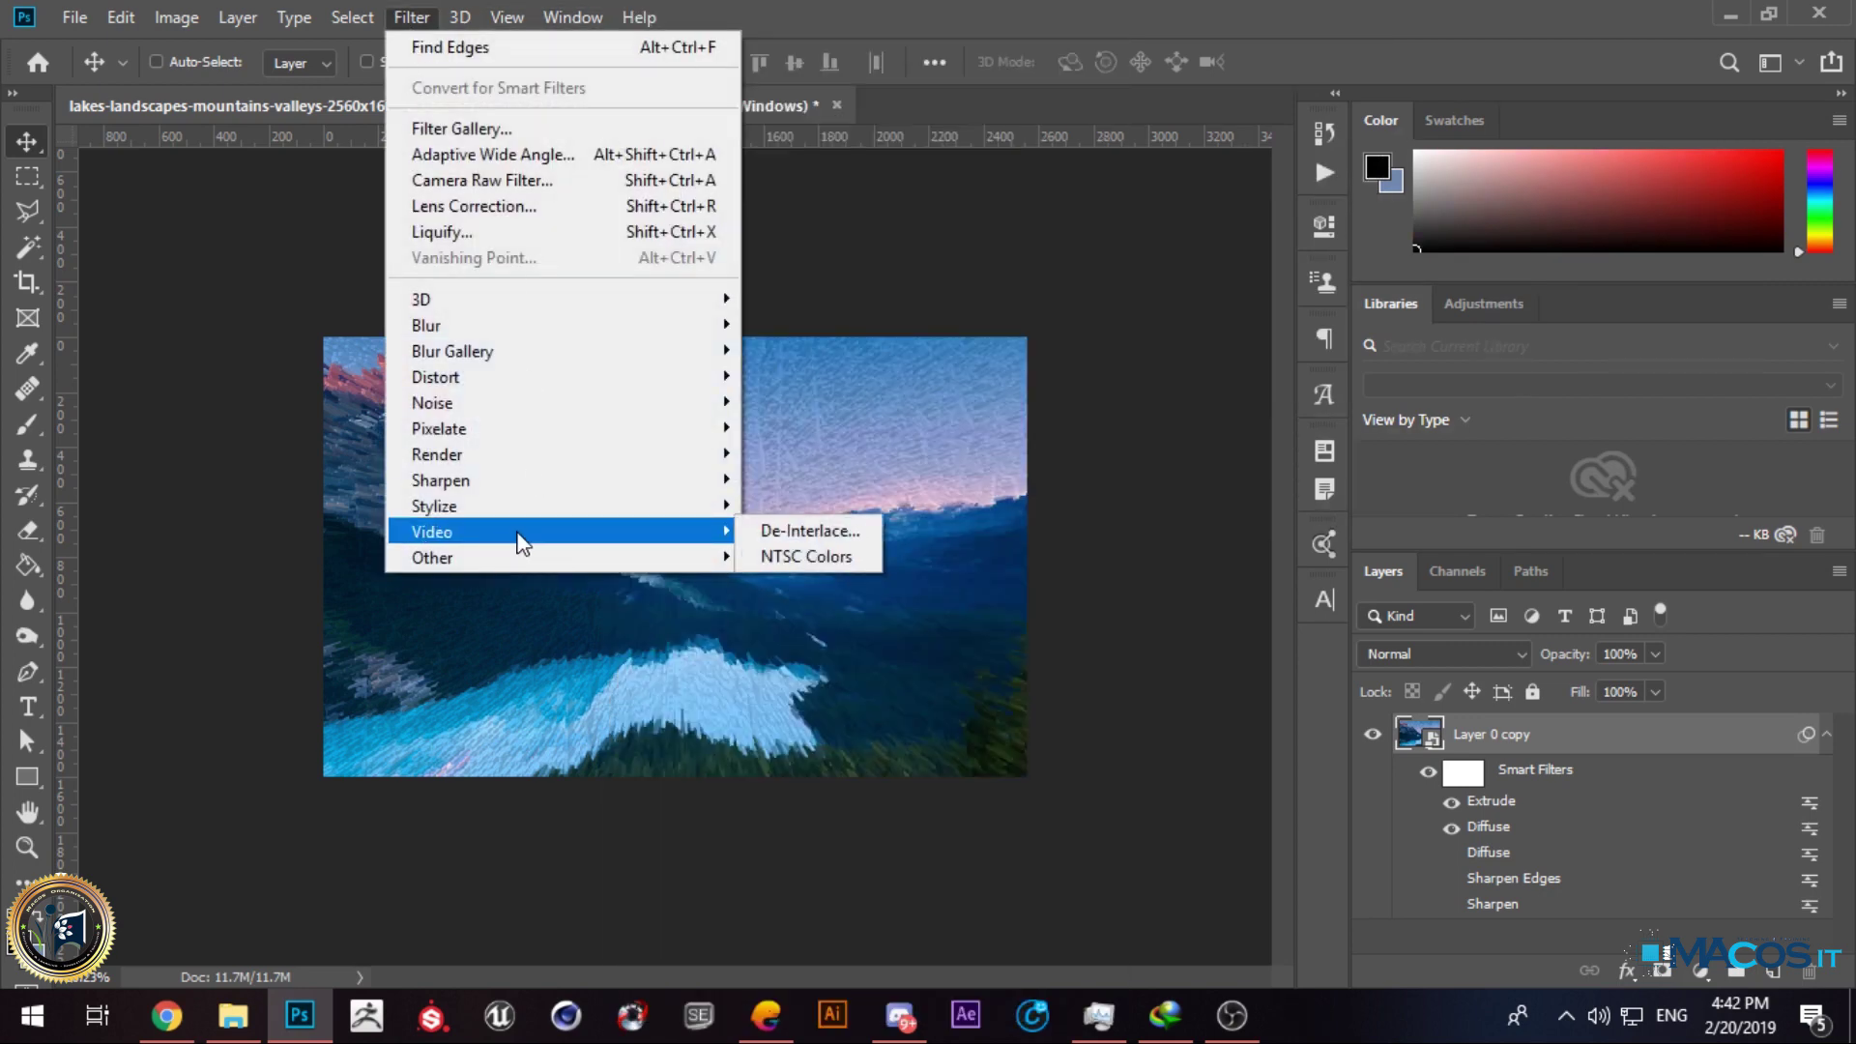
{"action": "left_click", "coordinate": [967, 381]}
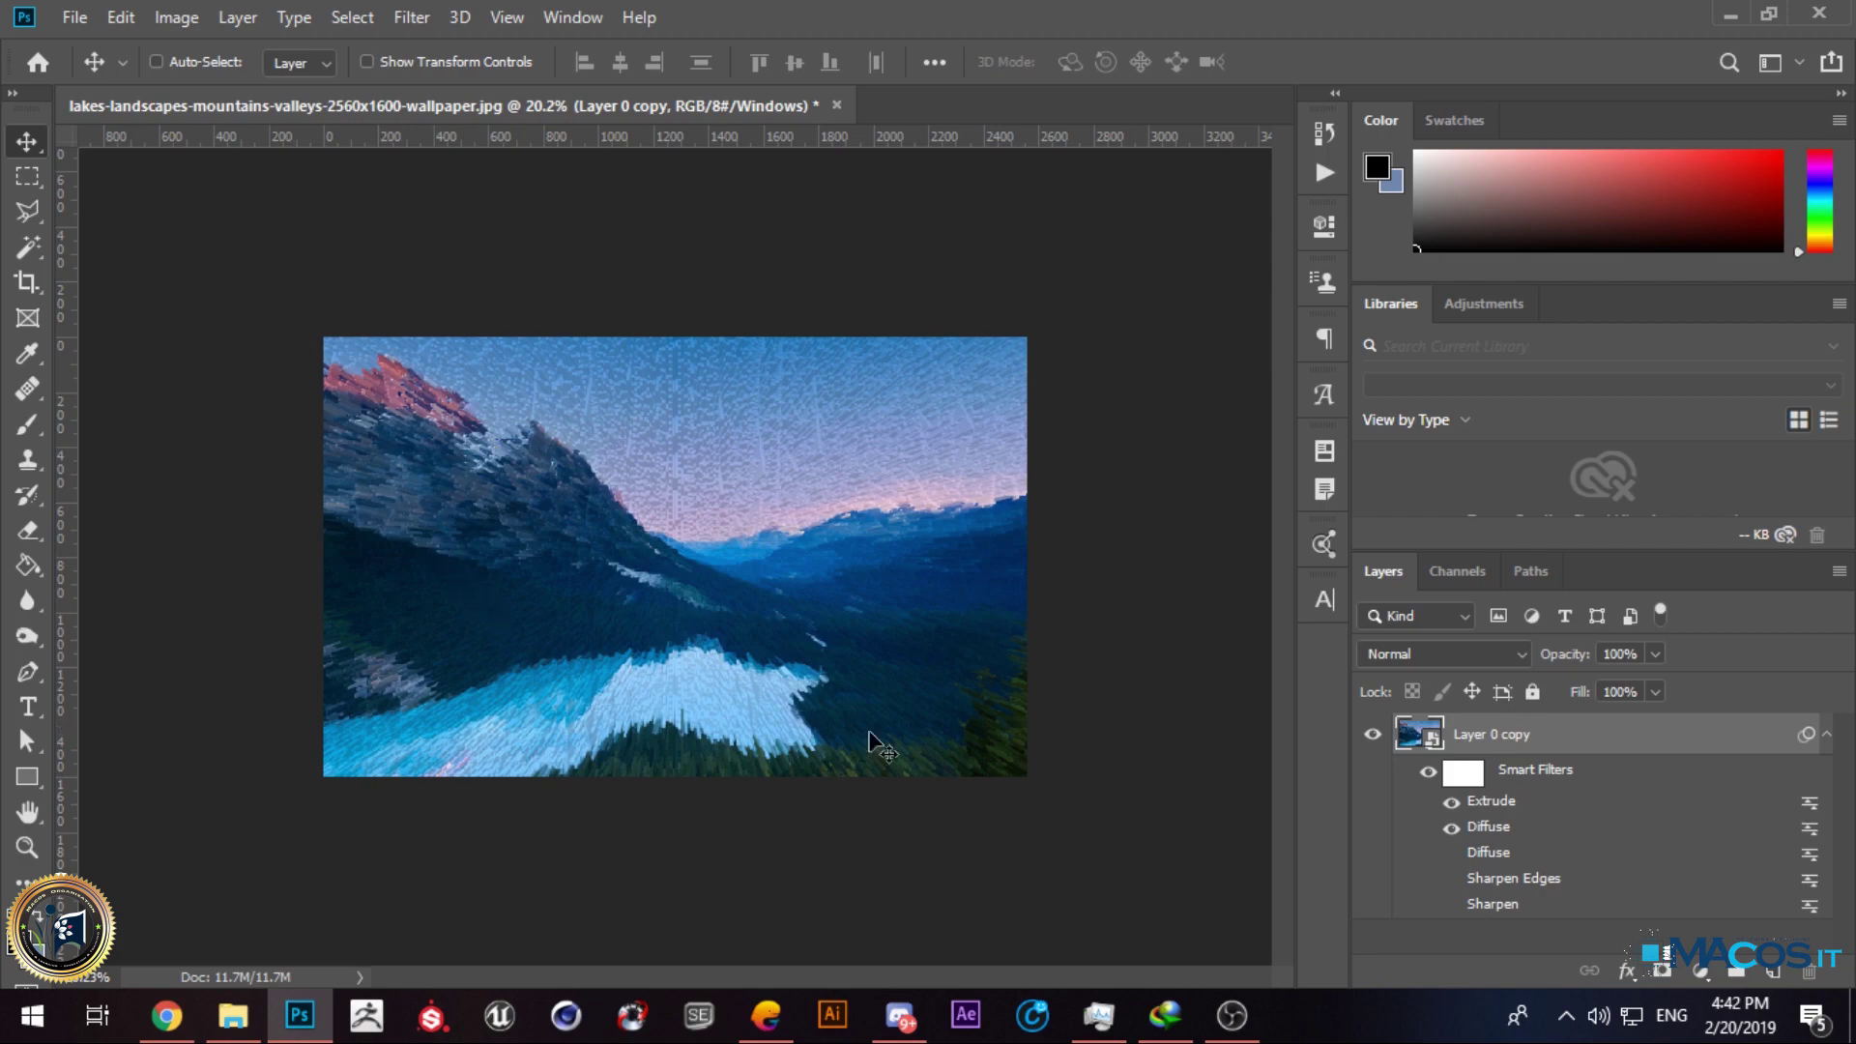
{"action": "scroll", "coordinate": [467, 595], "scroll_direction": "up", "scroll_amount": 5}
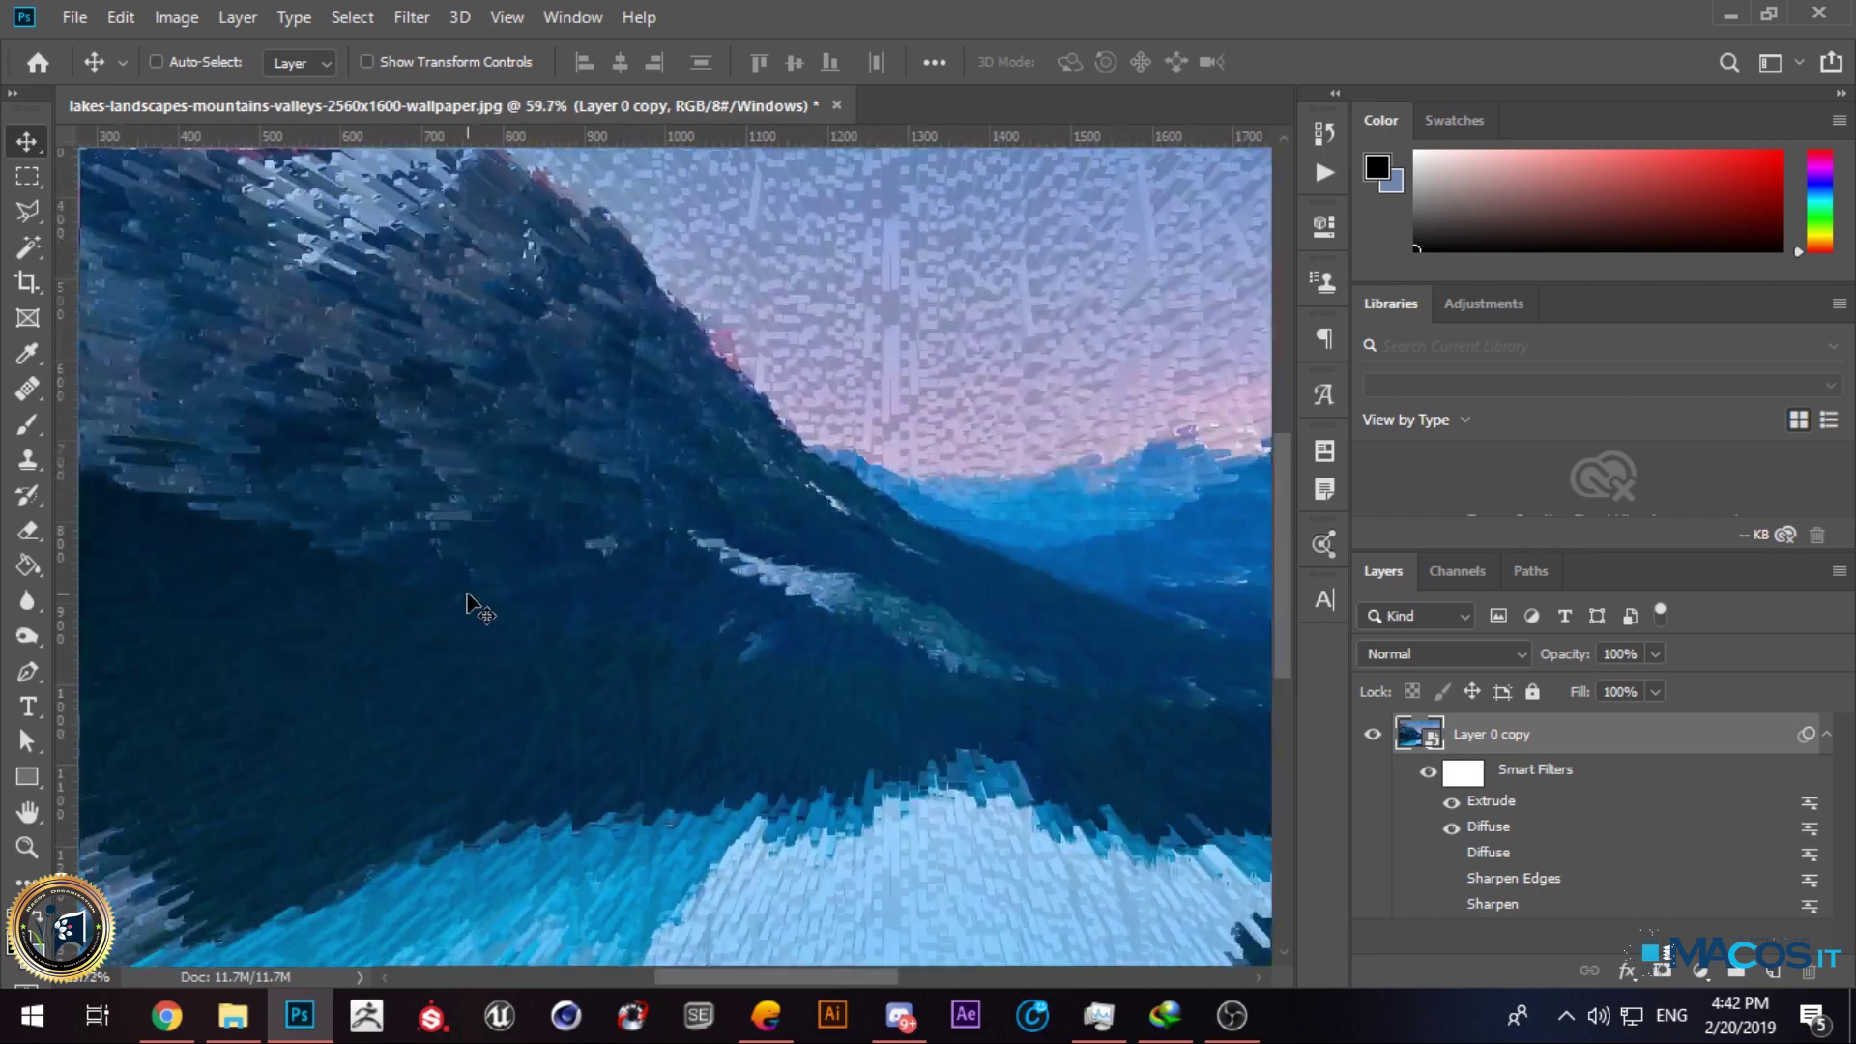
{"action": "scroll", "coordinate": [467, 595], "scroll_direction": "down", "scroll_amount": 3}
{"action": "left_click", "coordinate": [414, 20]}
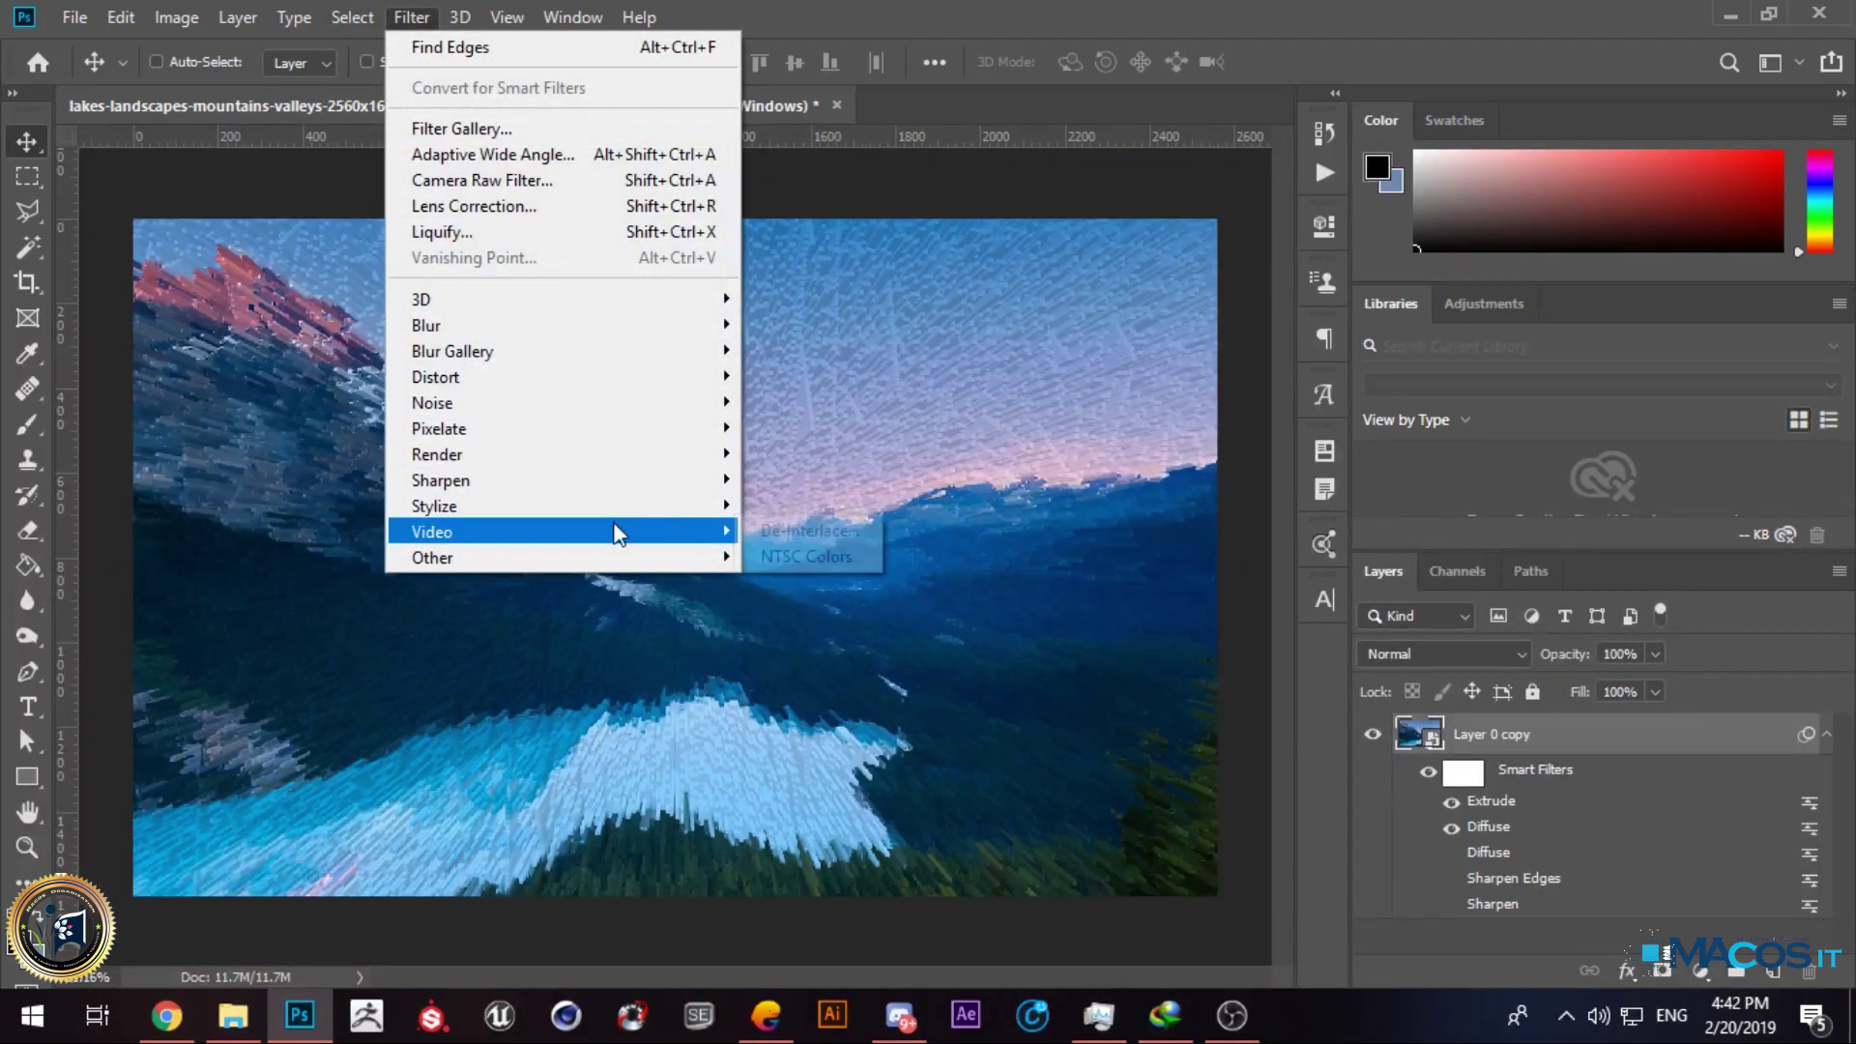
{"action": "mouse_move", "coordinate": [600, 499]}
{"action": "left_click", "coordinate": [845, 496]}
{"action": "left_click", "coordinate": [1113, 110]}
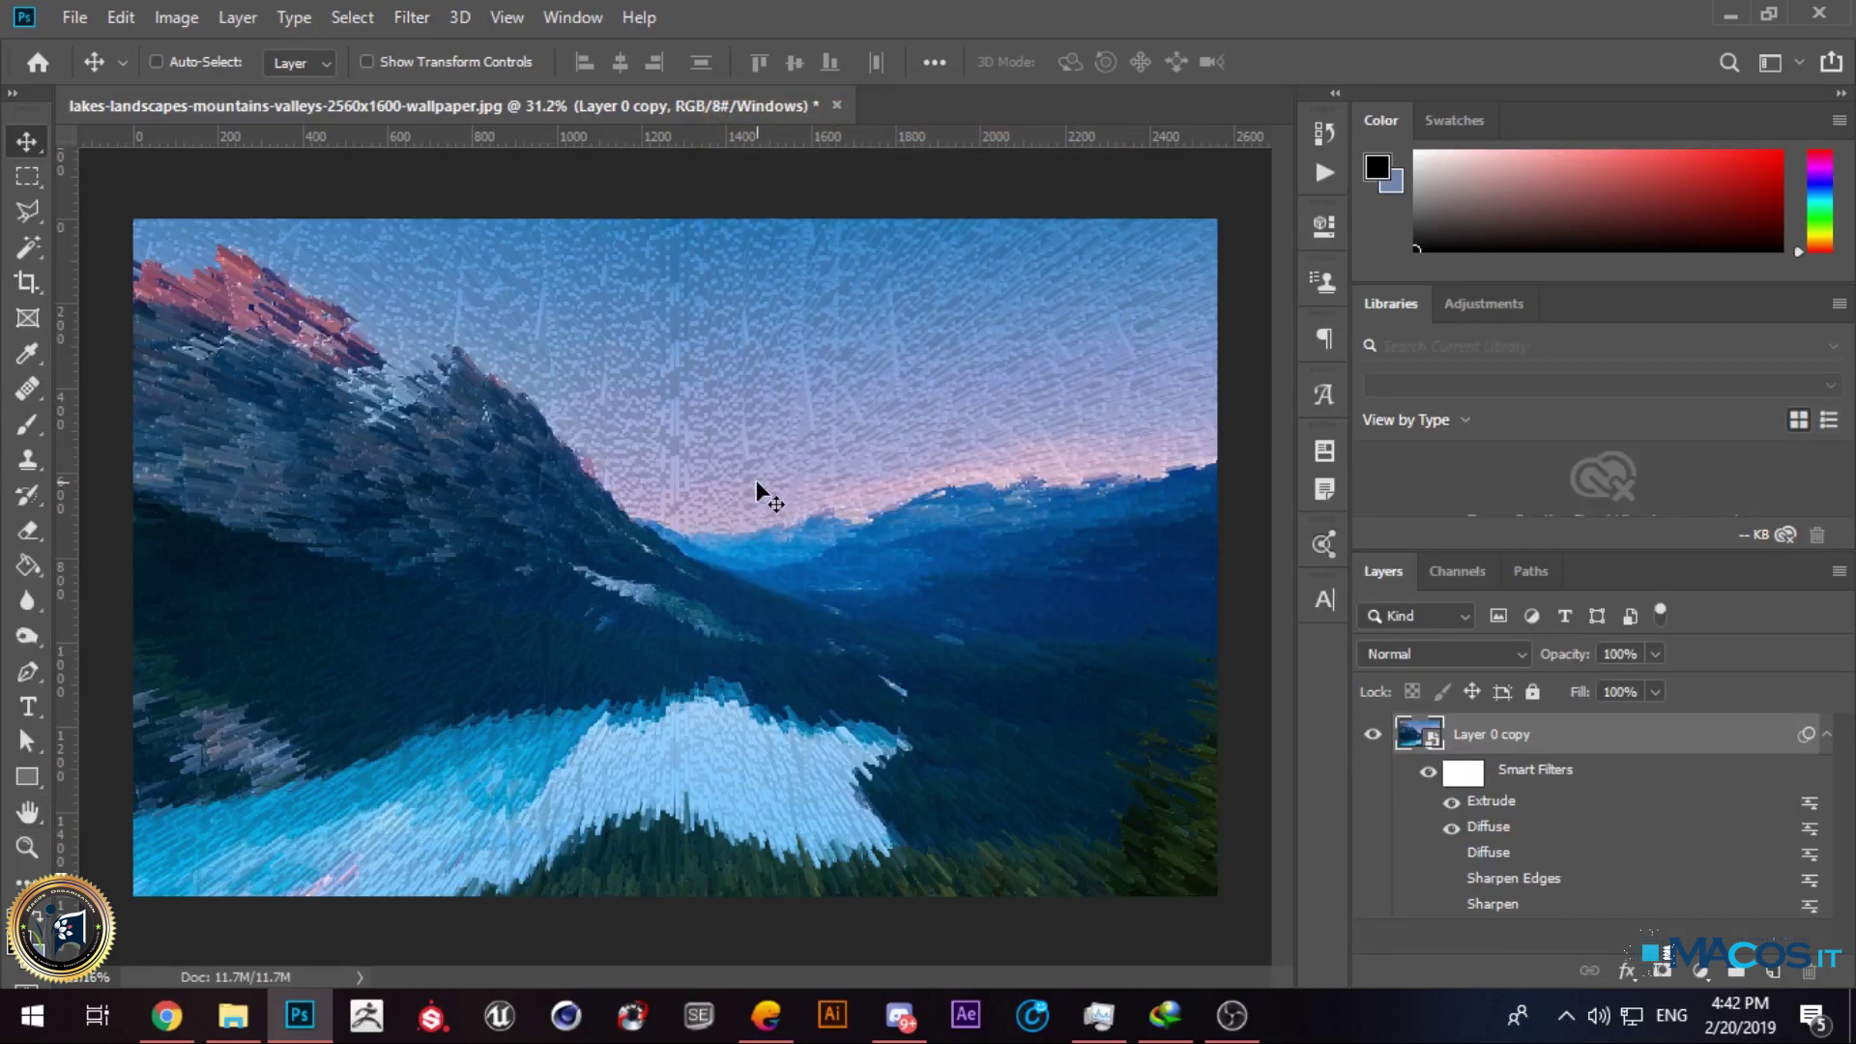
{"action": "left_click", "coordinate": [412, 18]}
{"action": "mouse_move", "coordinate": [486, 304]}
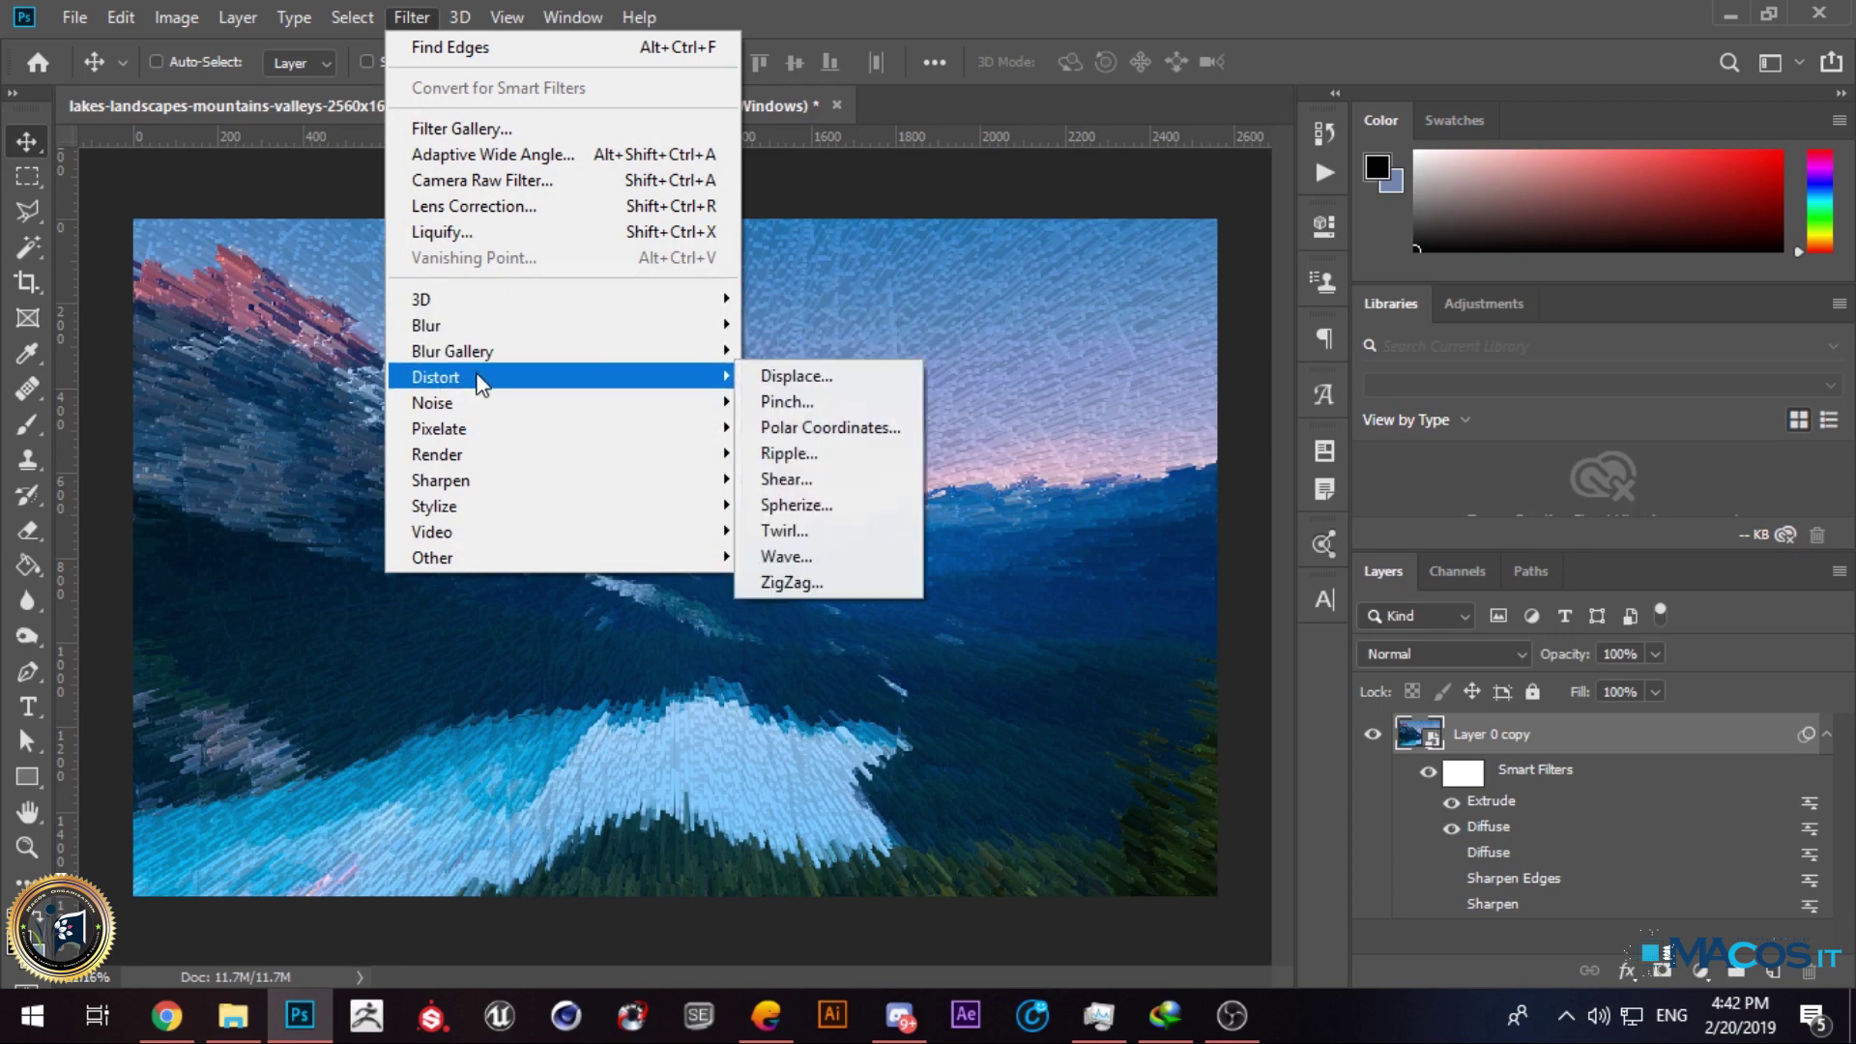
{"action": "mouse_move", "coordinate": [484, 428]}
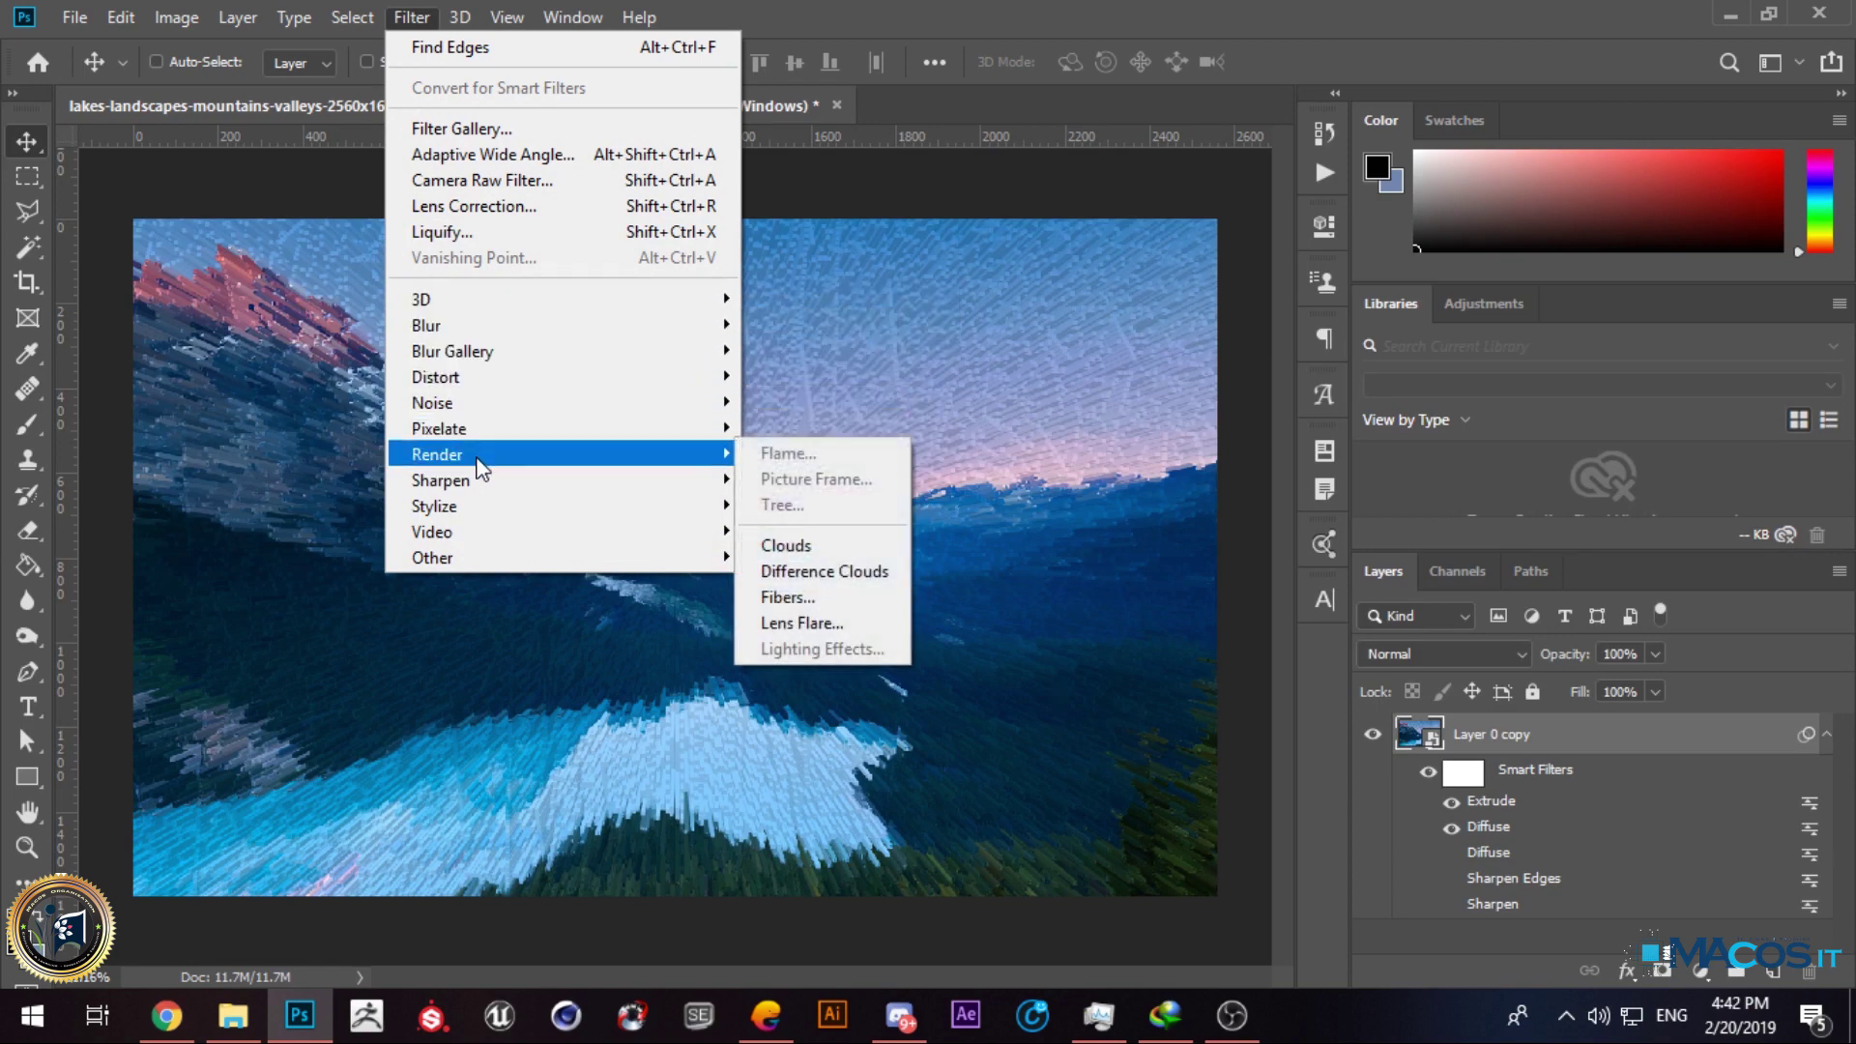
{"action": "left_click", "coordinate": [973, 420]}
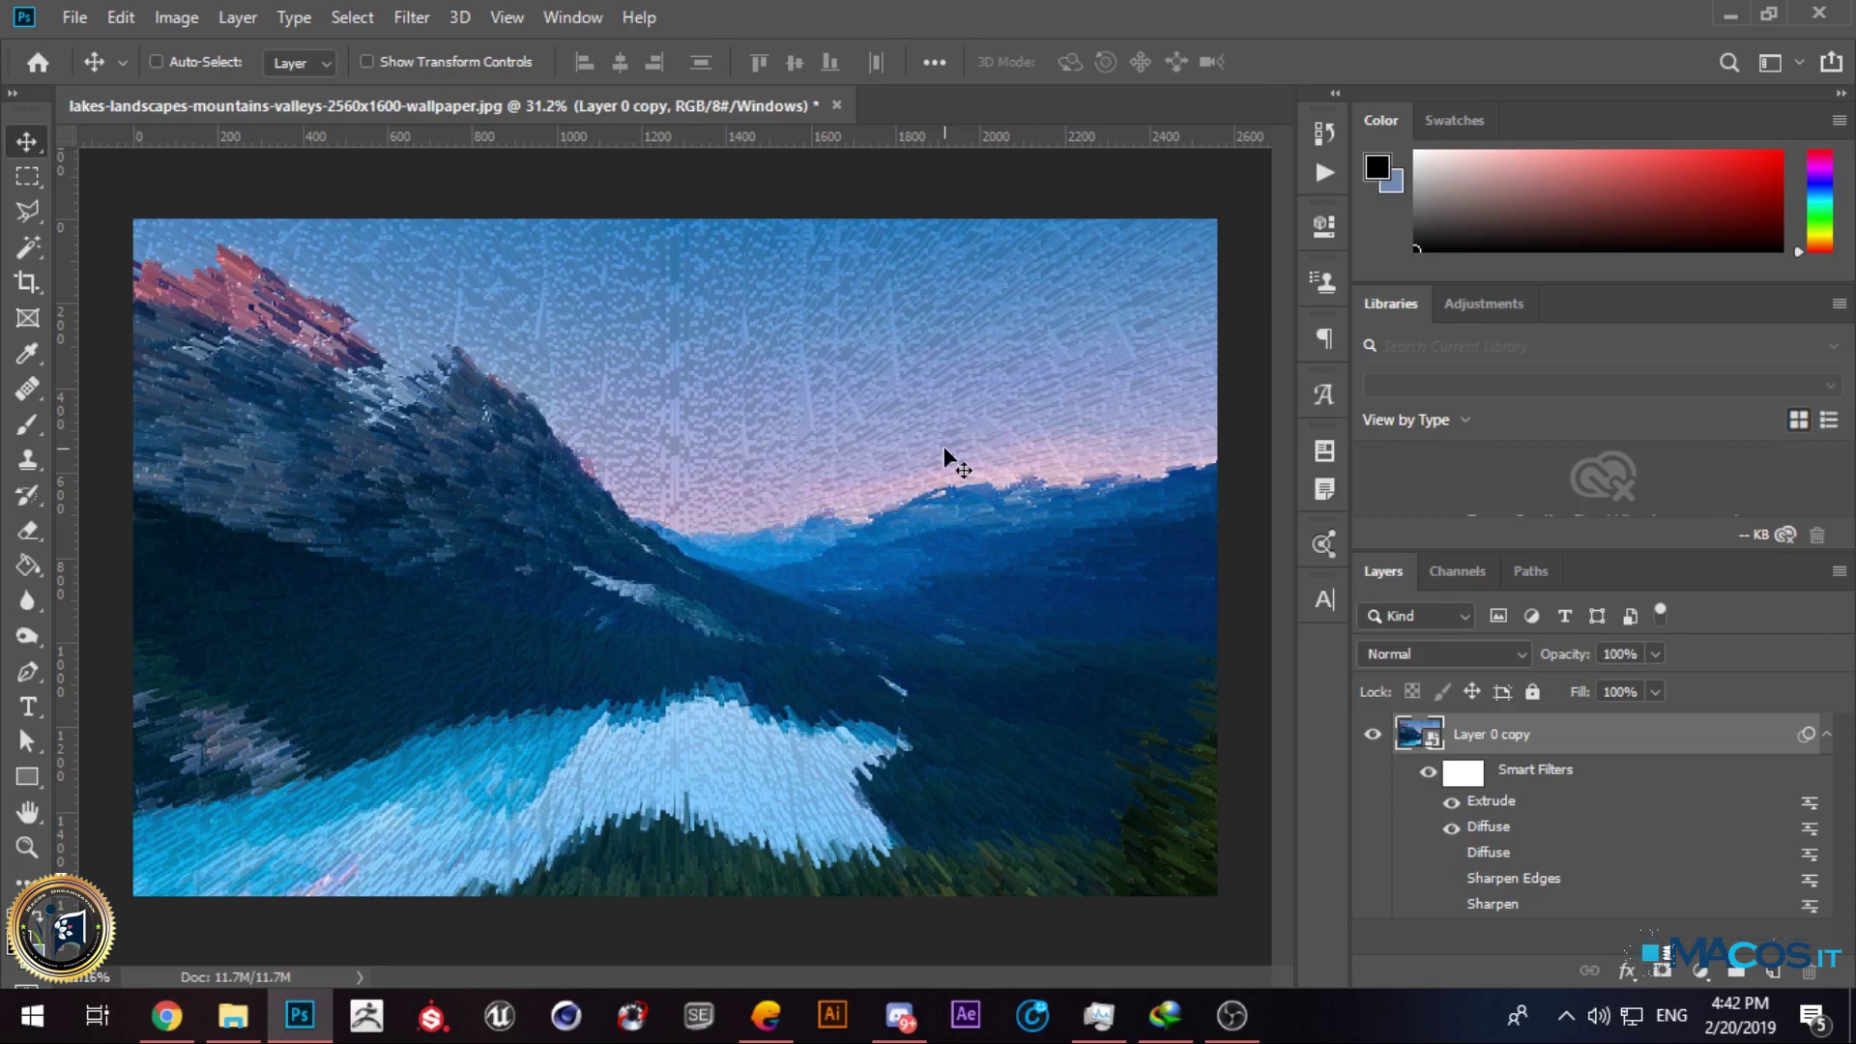
Step: Switch to Chrome and run a Google search for "filter photoshop" in a new tab
{"action": "left_click", "coordinate": [166, 1015]}
{"action": "left_click", "coordinate": [364, 22]}
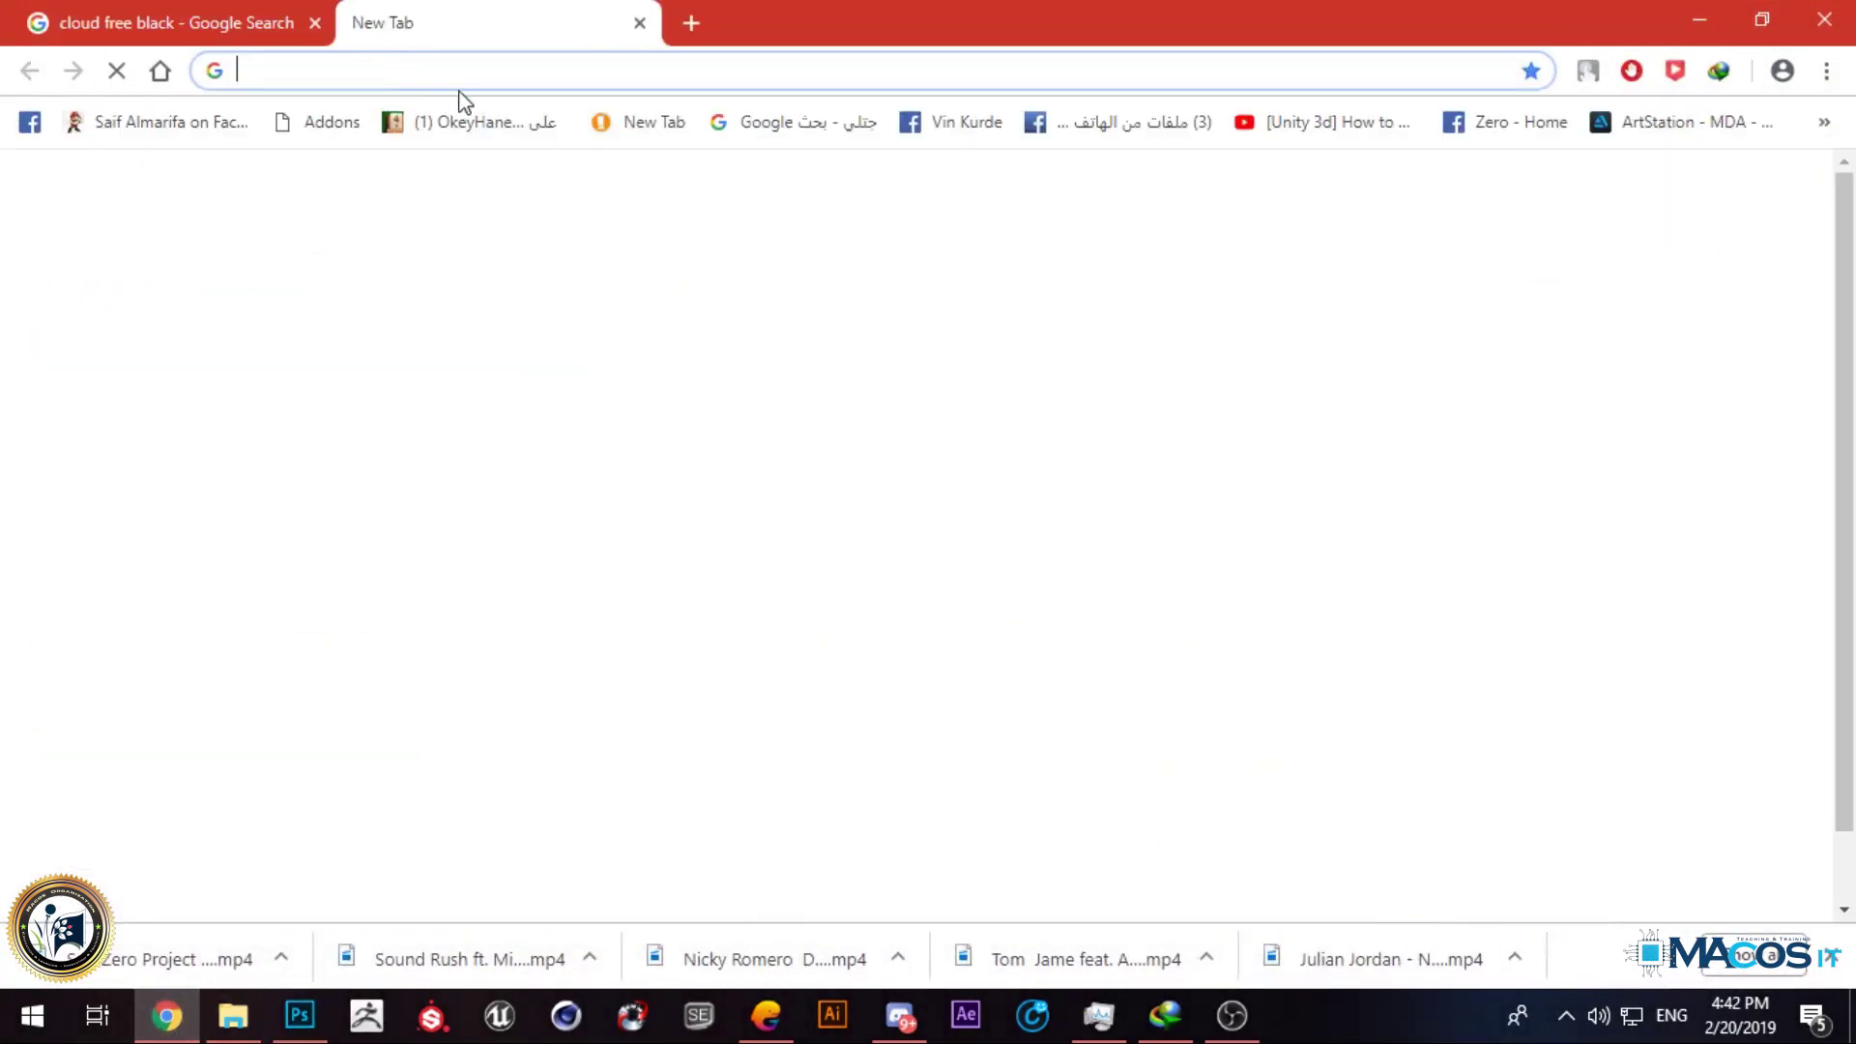
{"action": "type", "text": "filter p"}
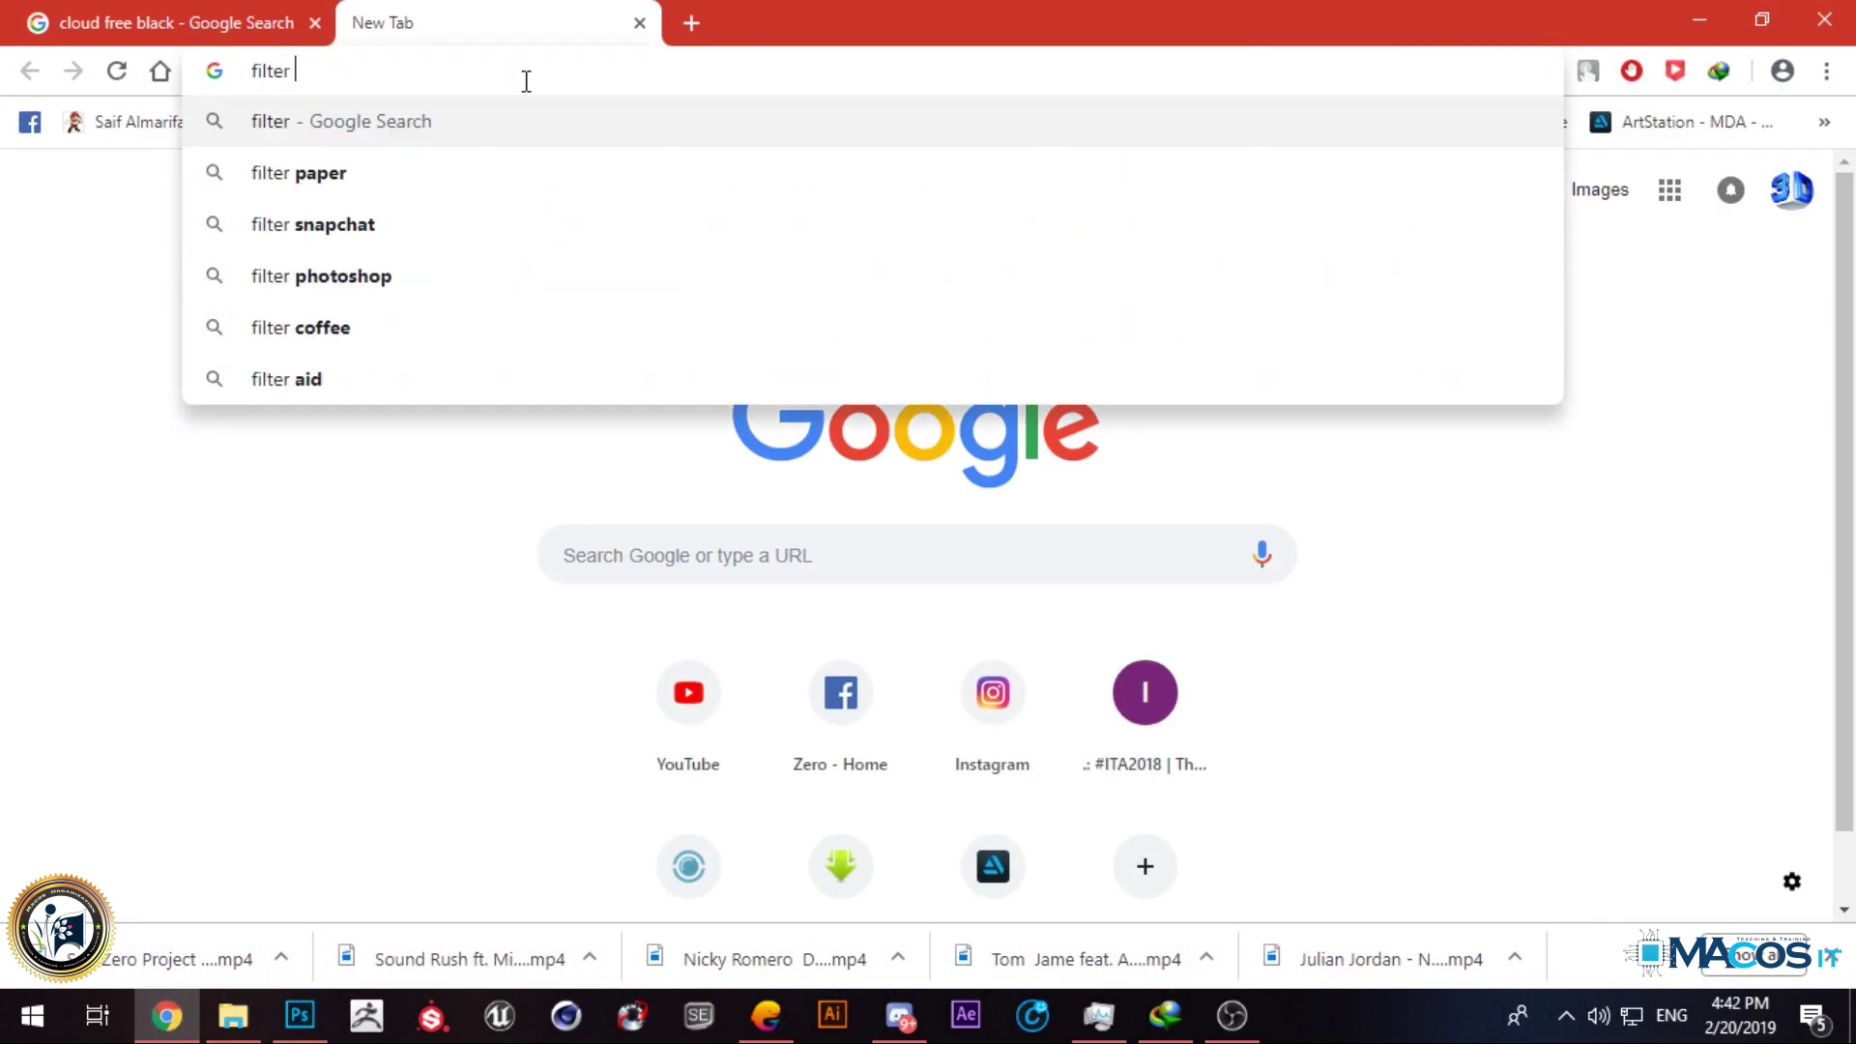
{"action": "left_click", "coordinate": [407, 230]}
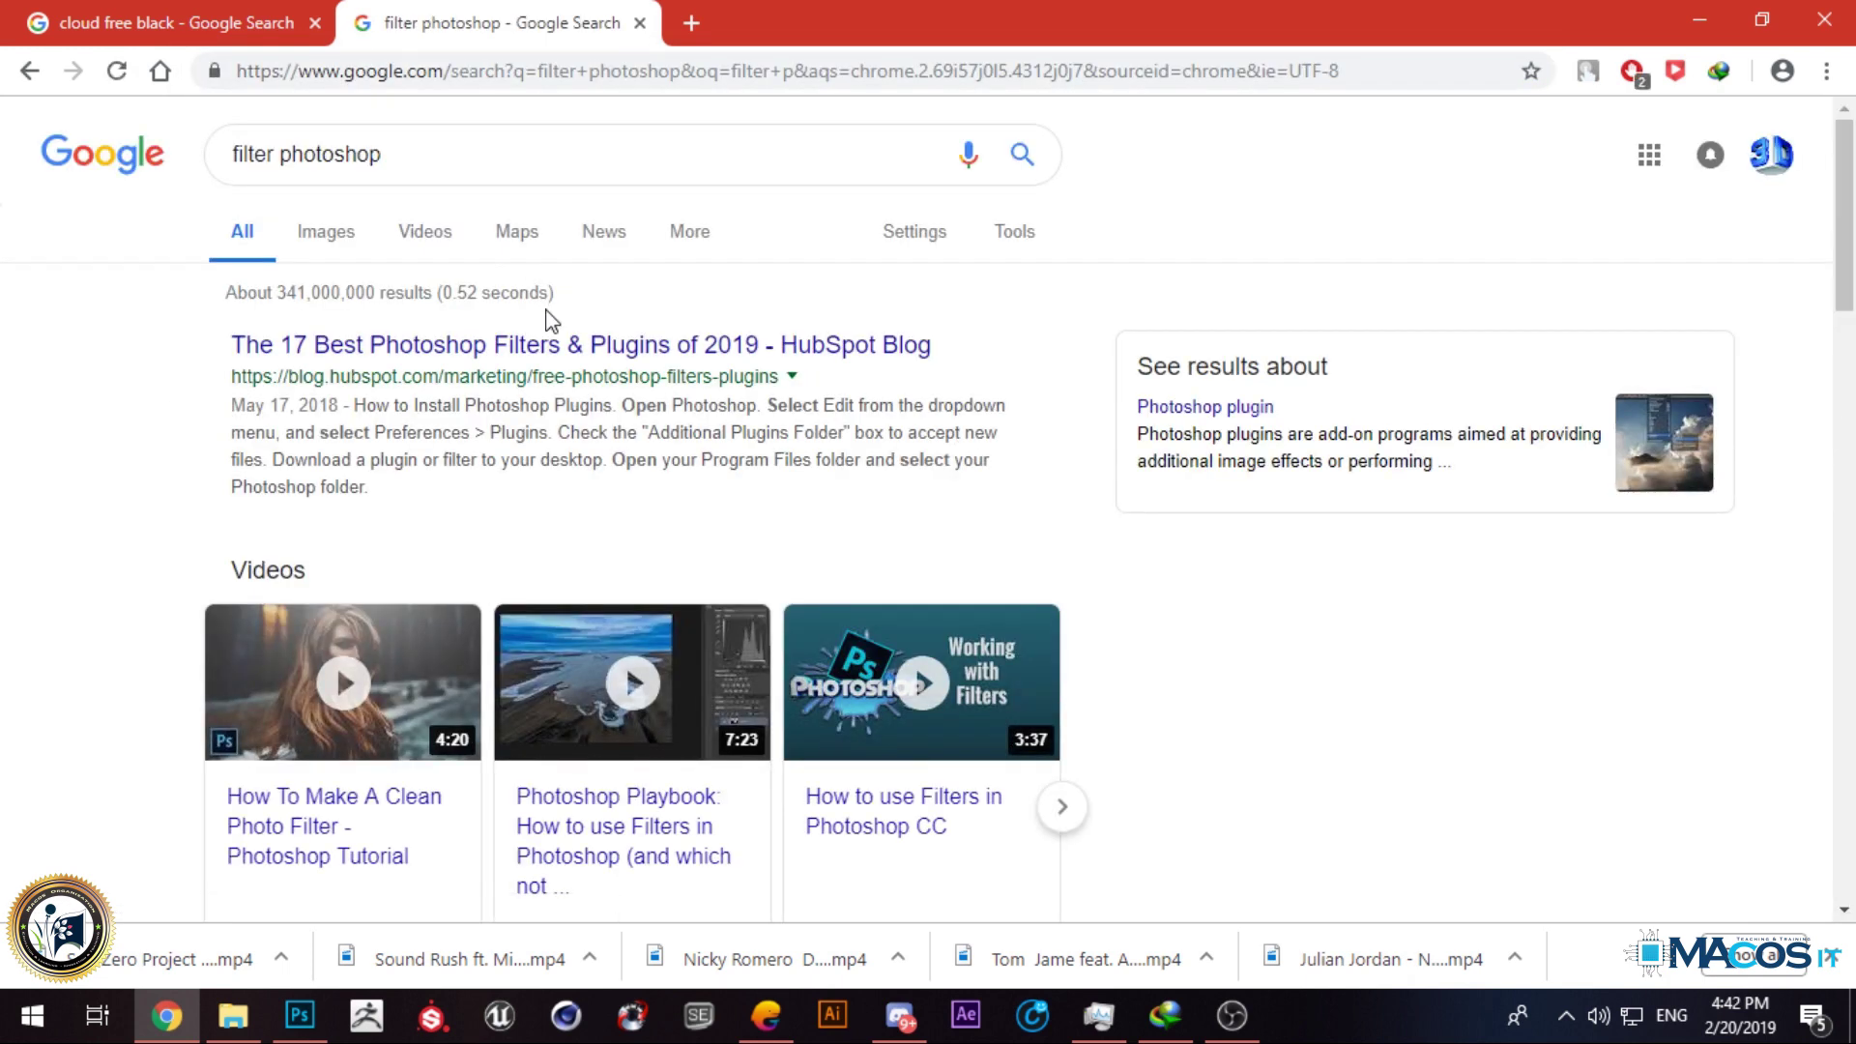
Step: Open the HubSpot article on the 17 best Photoshop filters and plugins and highlight its Dramatic Sepia heading
{"action": "left_click", "coordinate": [814, 356]}
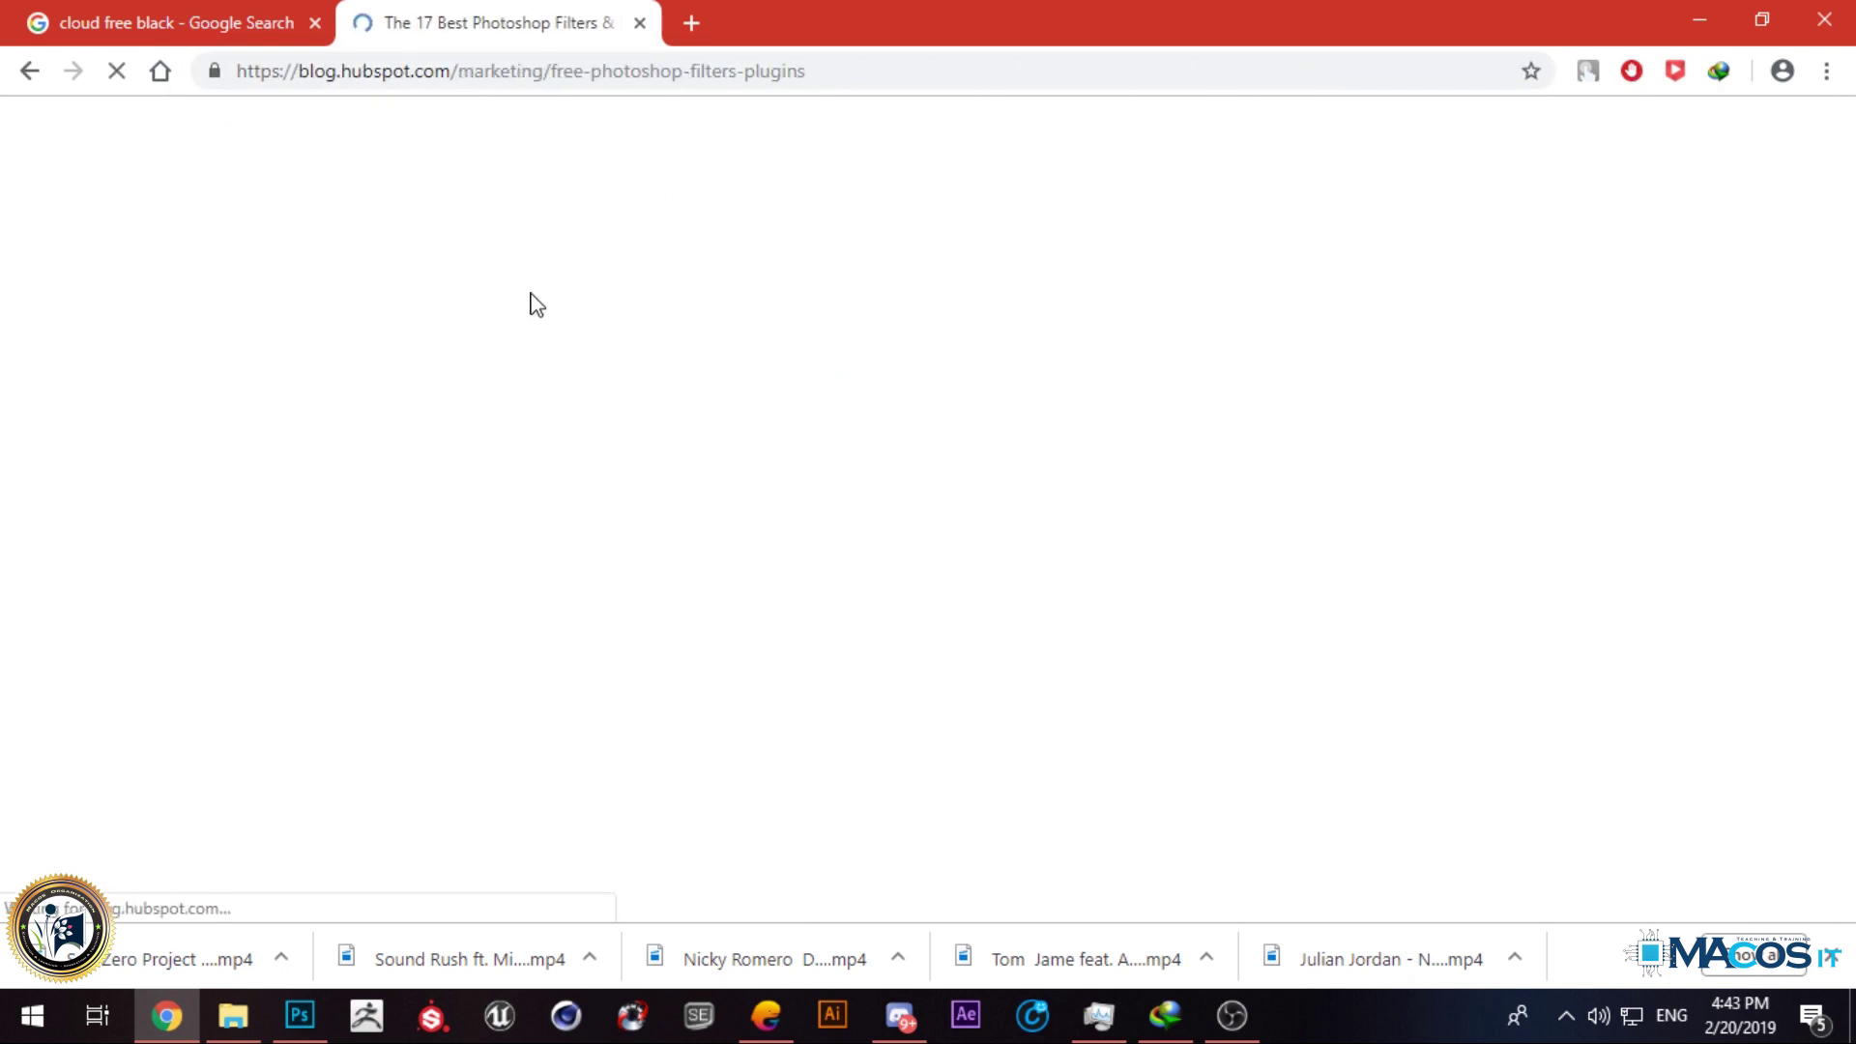
{"action": "scroll", "coordinate": [609, 344], "scroll_direction": "down", "scroll_amount": 8}
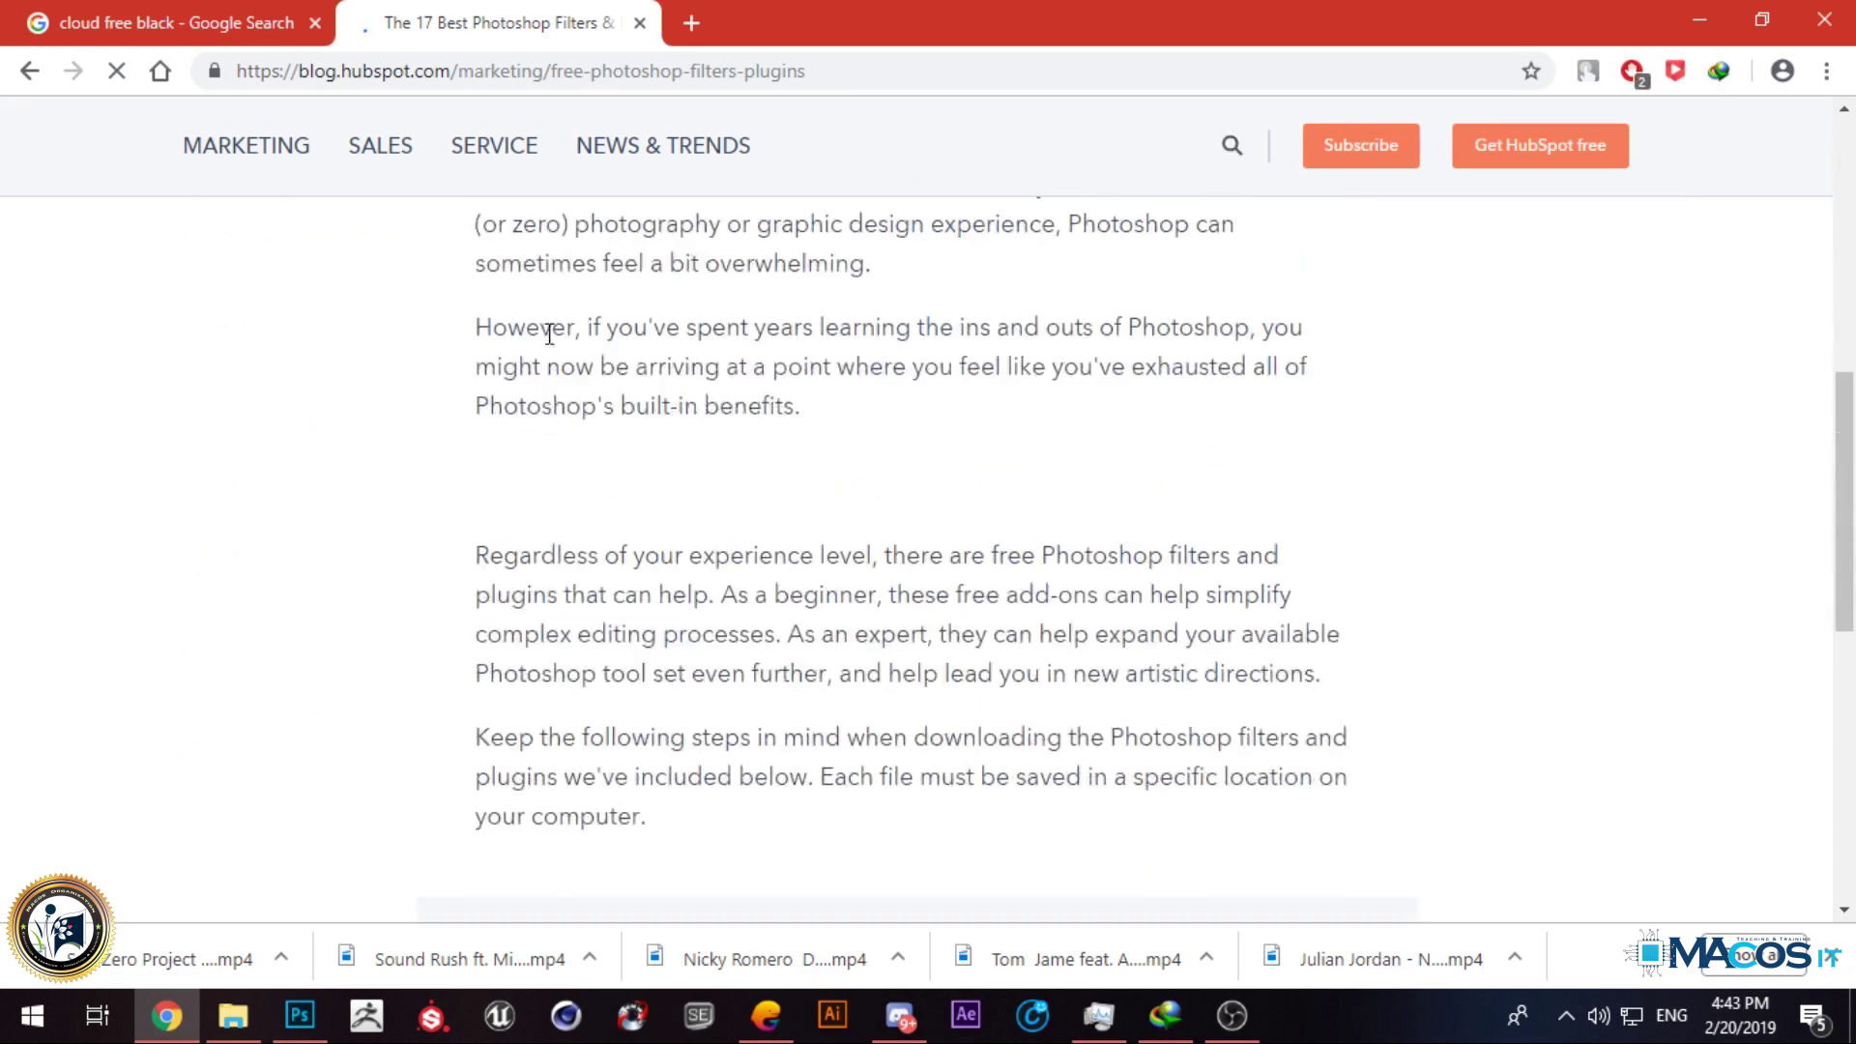
{"action": "scroll", "coordinate": [497, 382], "scroll_direction": "down", "scroll_amount": 15}
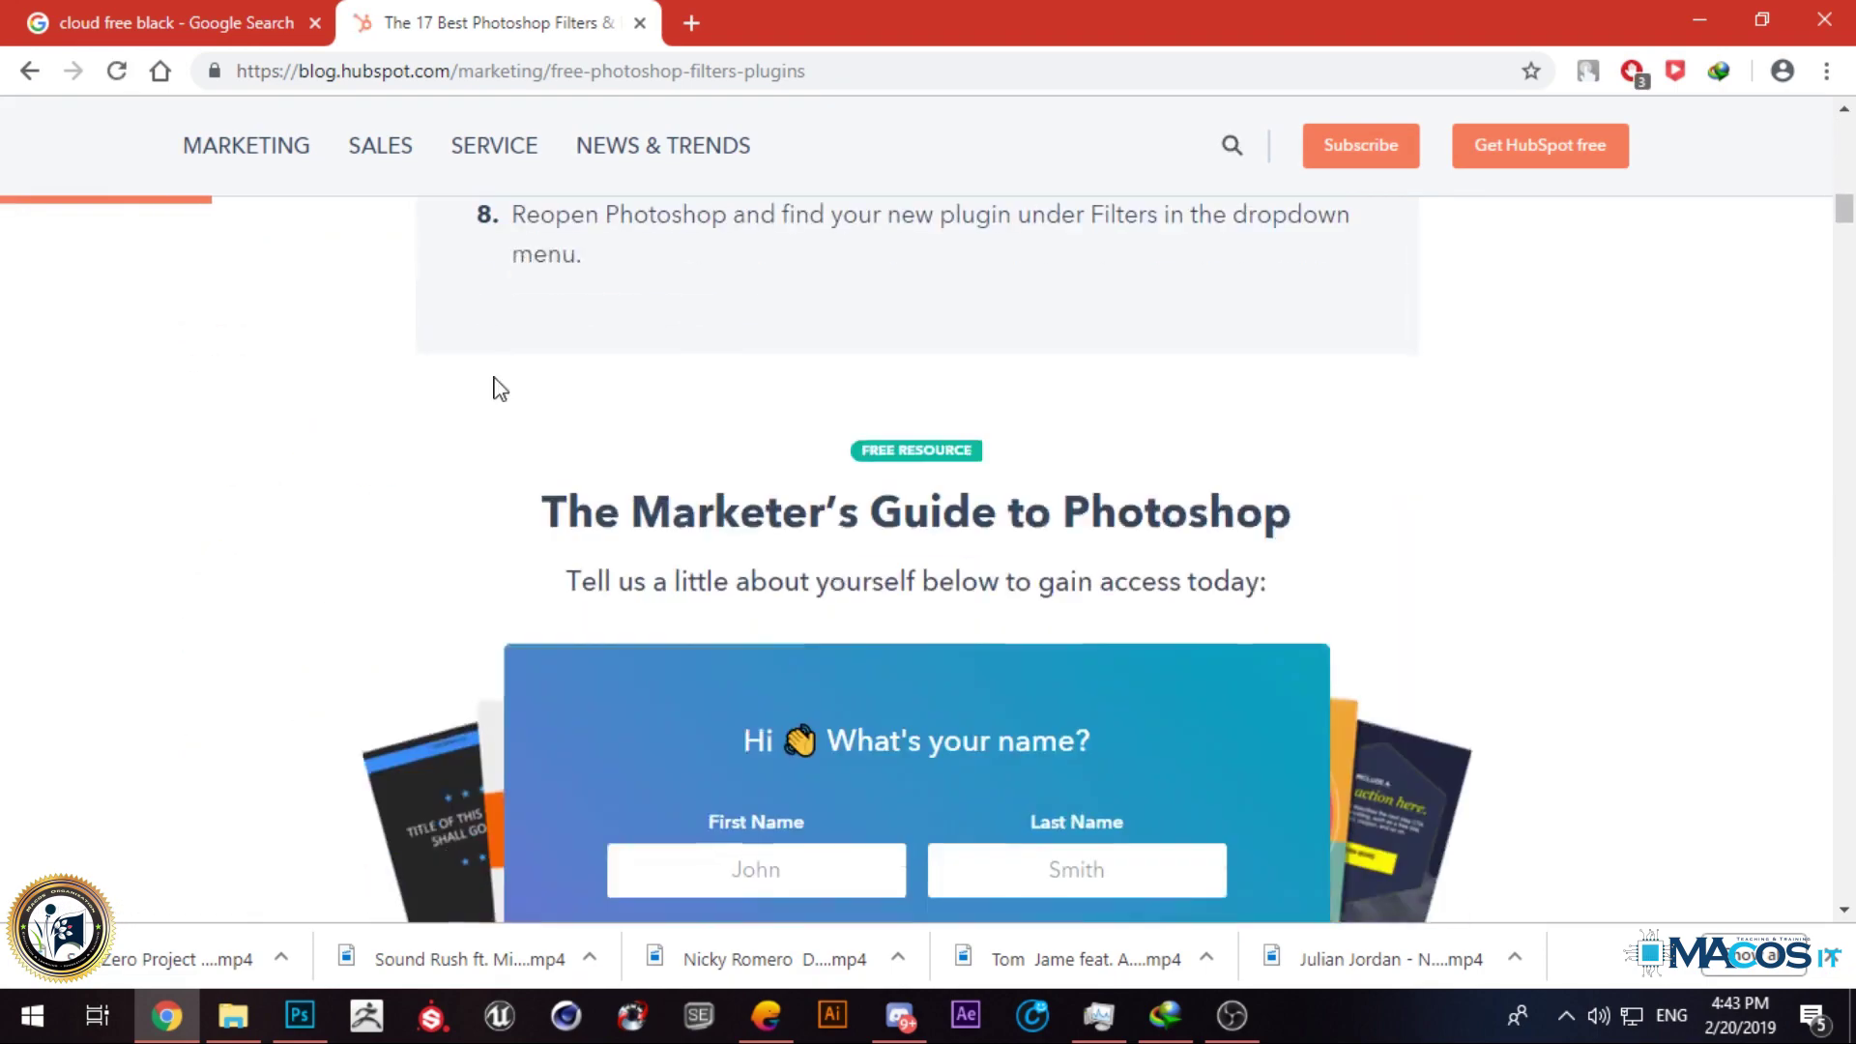
{"action": "scroll", "coordinate": [497, 387], "scroll_direction": "down", "scroll_amount": 5}
{"action": "scroll", "coordinate": [493, 372], "scroll_direction": "up", "scroll_amount": 3}
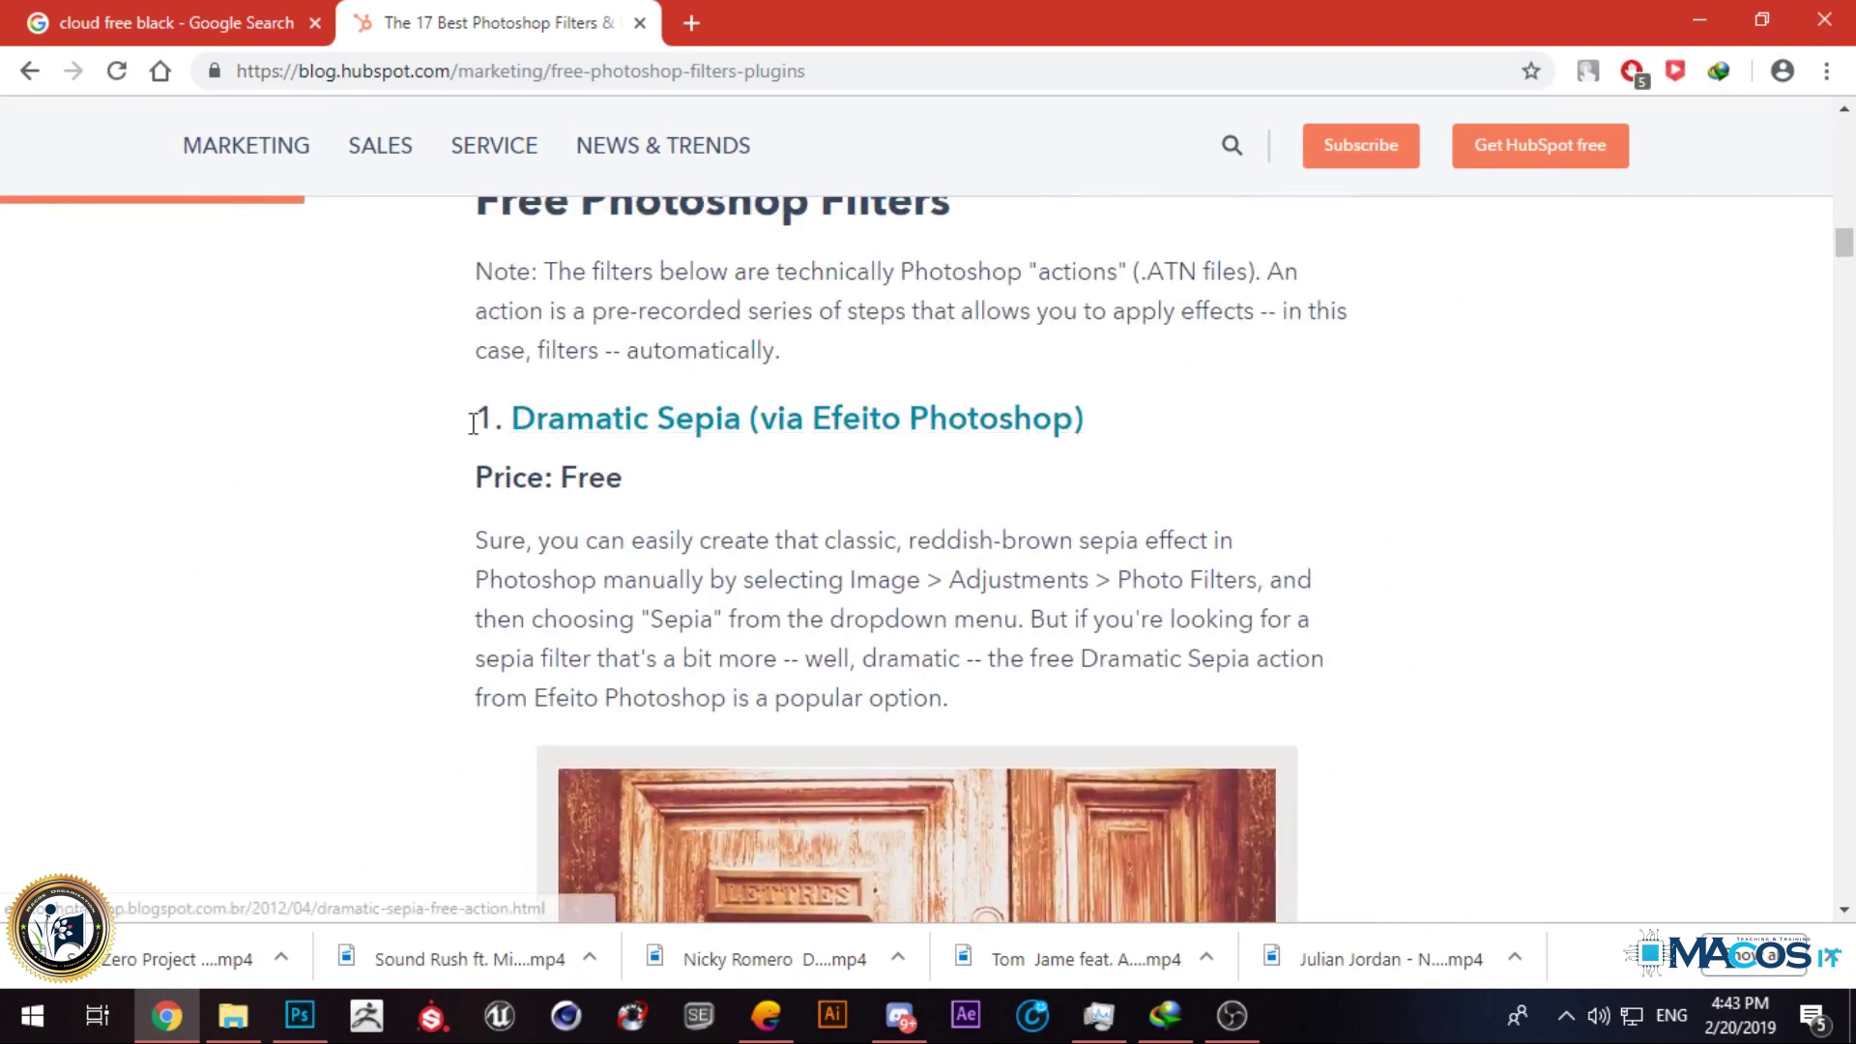
{"action": "left_click_drag", "start_coordinate": [454, 434], "coordinate": [1243, 444]}
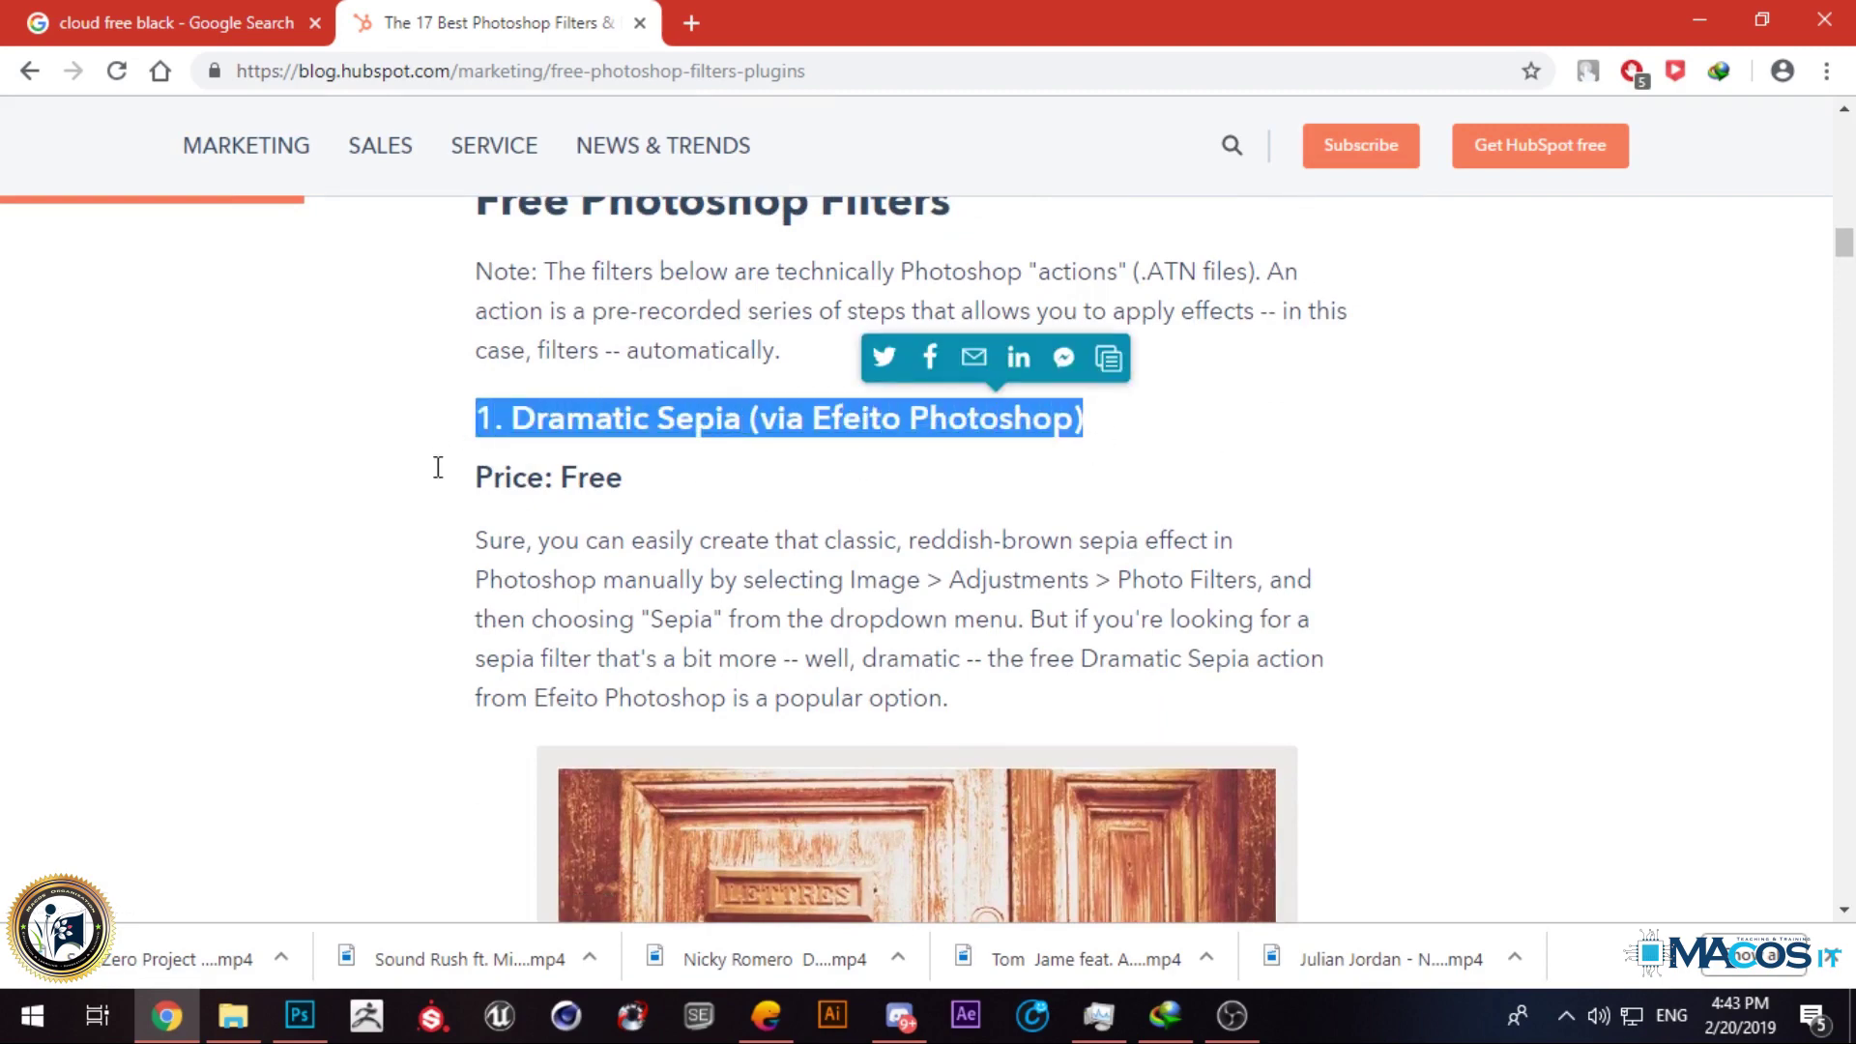
{"action": "left_click", "coordinate": [254, 466]}
Step: Look through the free filter entries from Blue Evening to Nightmare in the HubSpot article
{"action": "scroll", "coordinate": [358, 425], "scroll_direction": "down", "scroll_amount": 12}
{"action": "scroll", "coordinate": [391, 429], "scroll_direction": "up", "scroll_amount": 3}
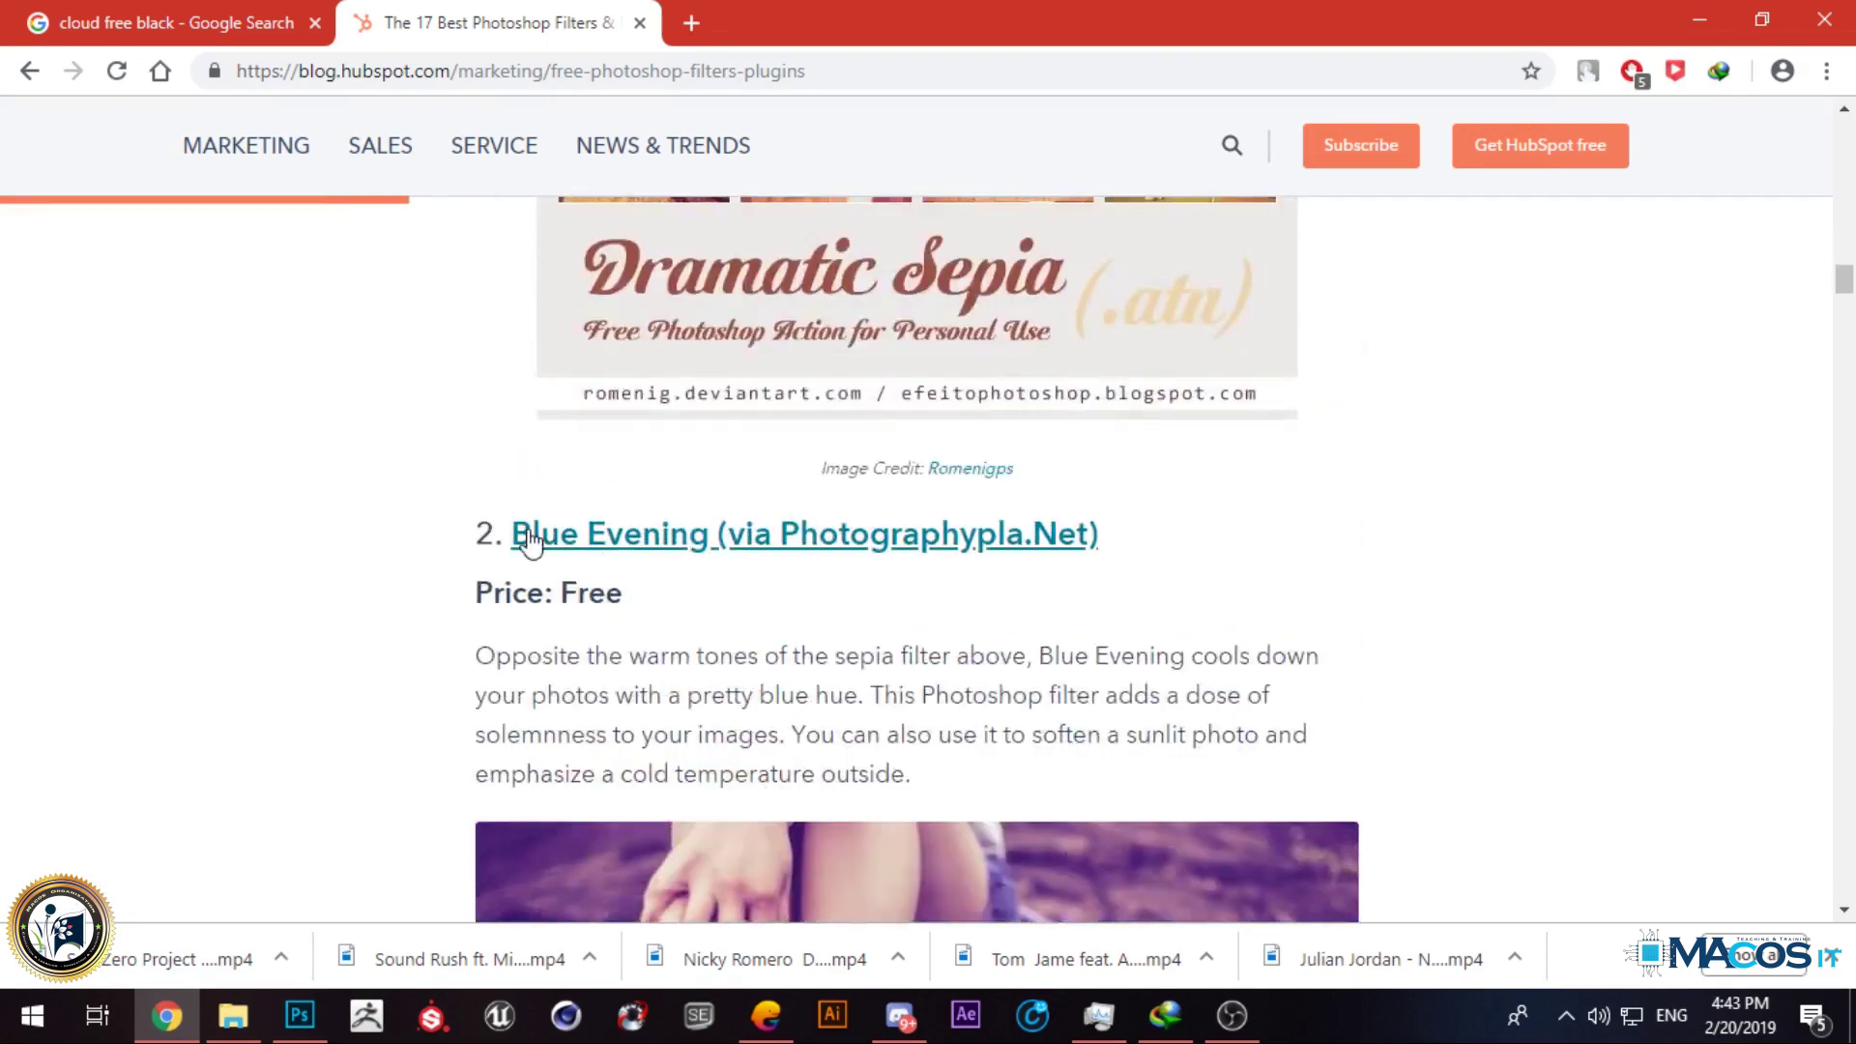
{"action": "left_click_drag", "start_coordinate": [490, 530], "coordinate": [650, 534]}
{"action": "scroll", "coordinate": [920, 480], "scroll_direction": "down", "scroll_amount": 15}
{"action": "scroll", "coordinate": [1238, 485], "scroll_direction": "up", "scroll_amount": 4}
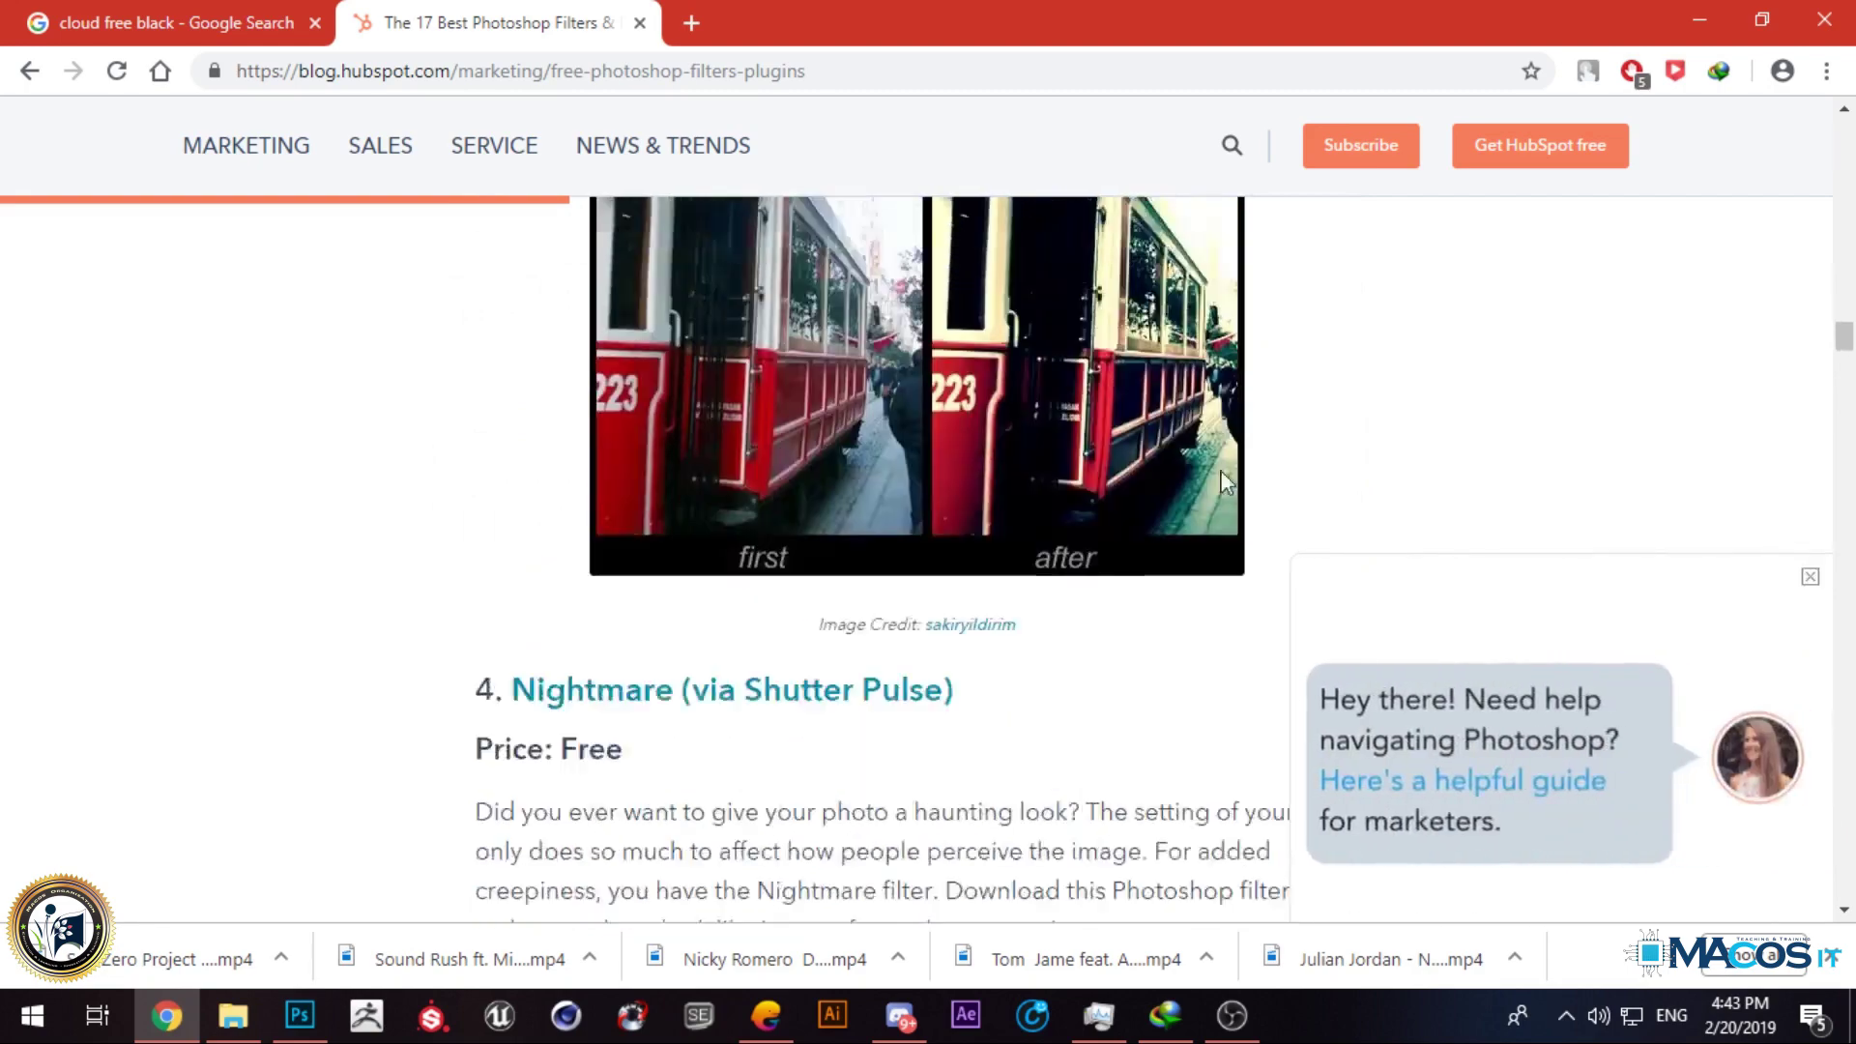
Step: Return to the "filter photoshop" search results and look over the listed articles, videos and related questions
{"action": "left_click", "coordinate": [36, 72]}
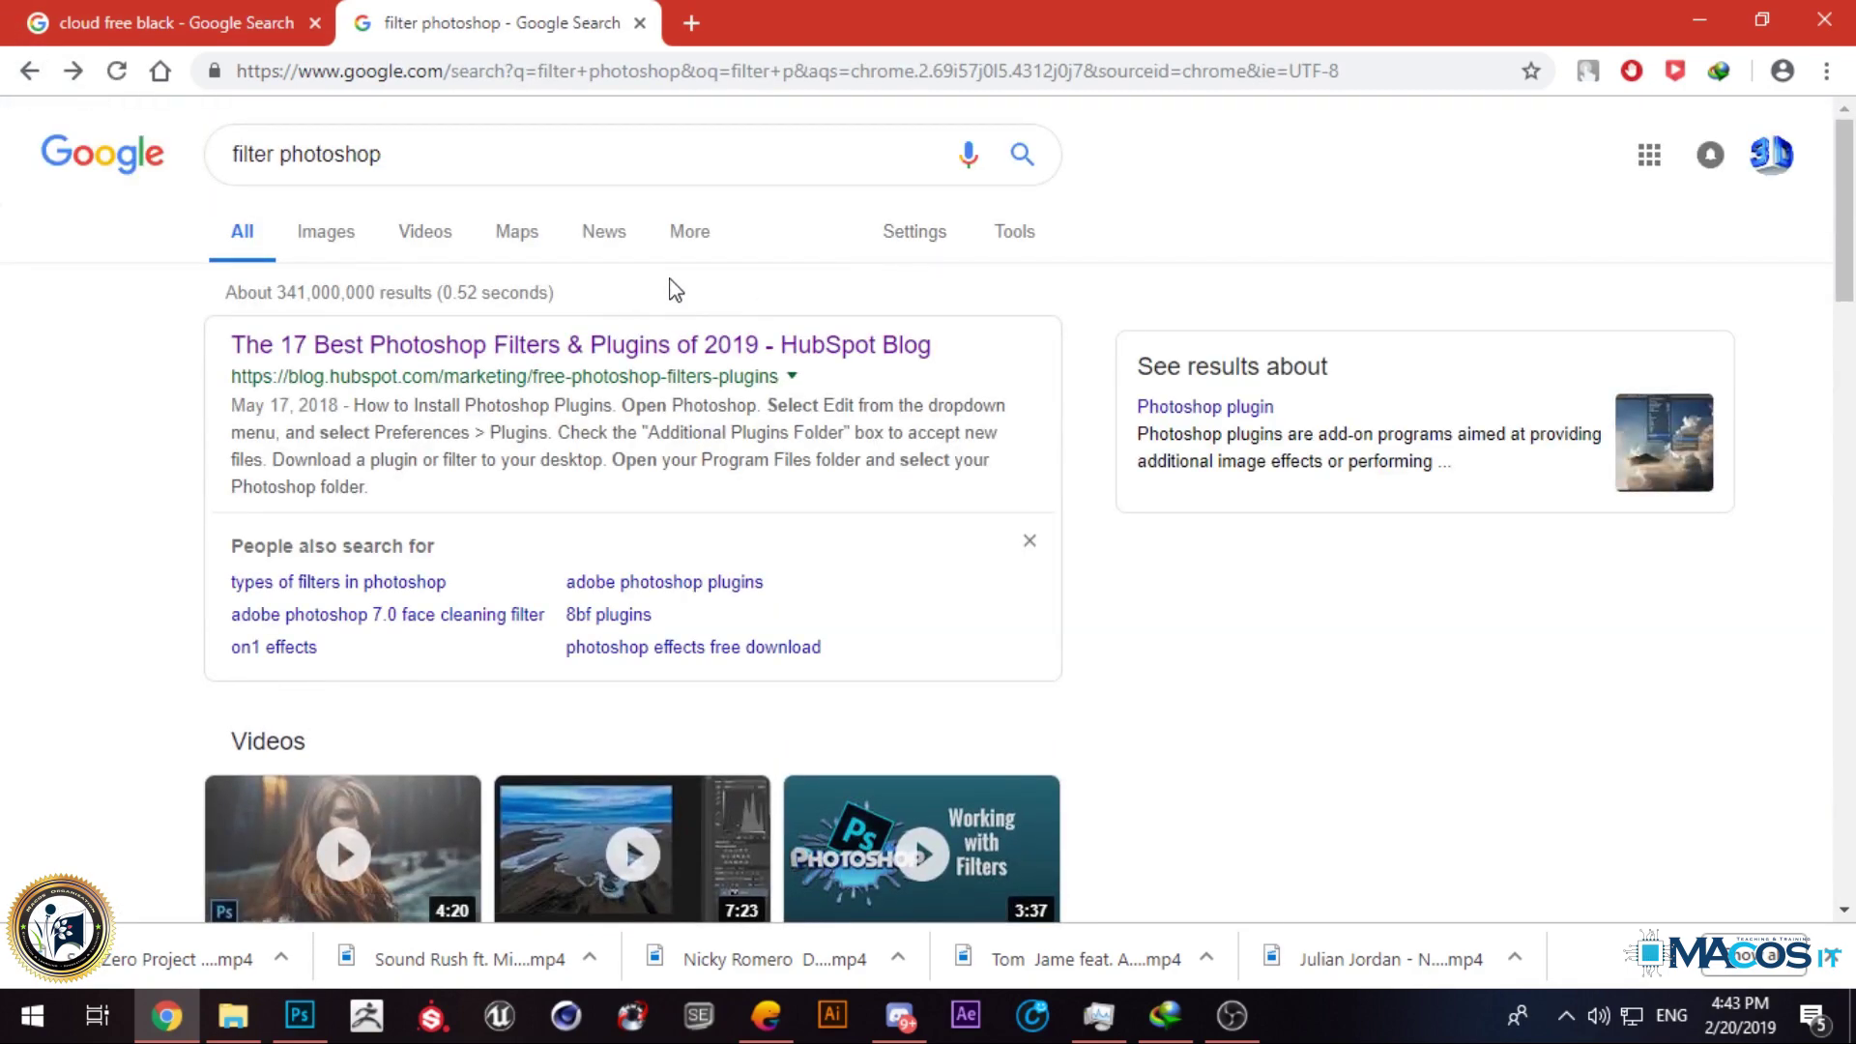
{"action": "scroll", "coordinate": [667, 290], "scroll_direction": "down", "scroll_amount": 6}
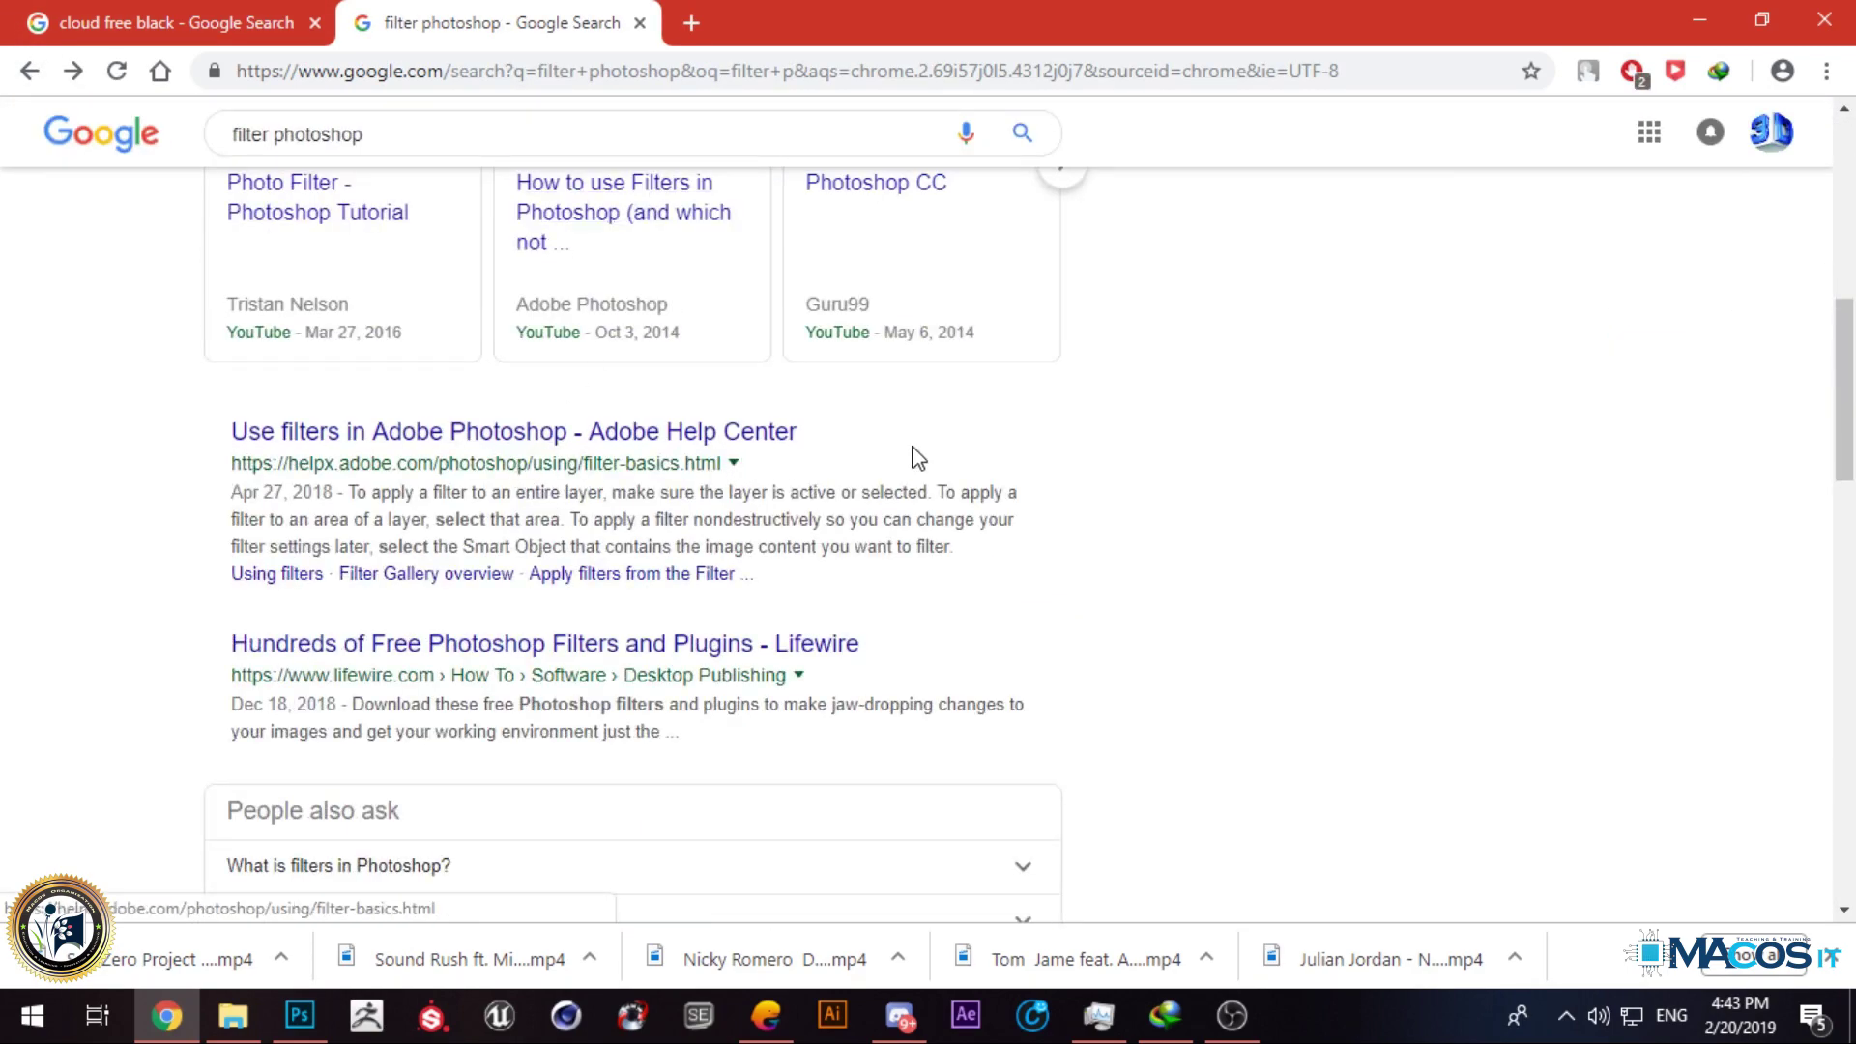
{"action": "scroll", "coordinate": [758, 402], "scroll_direction": "up", "scroll_amount": 6}
{"action": "scroll", "coordinate": [572, 348], "scroll_direction": "down", "scroll_amount": 3}
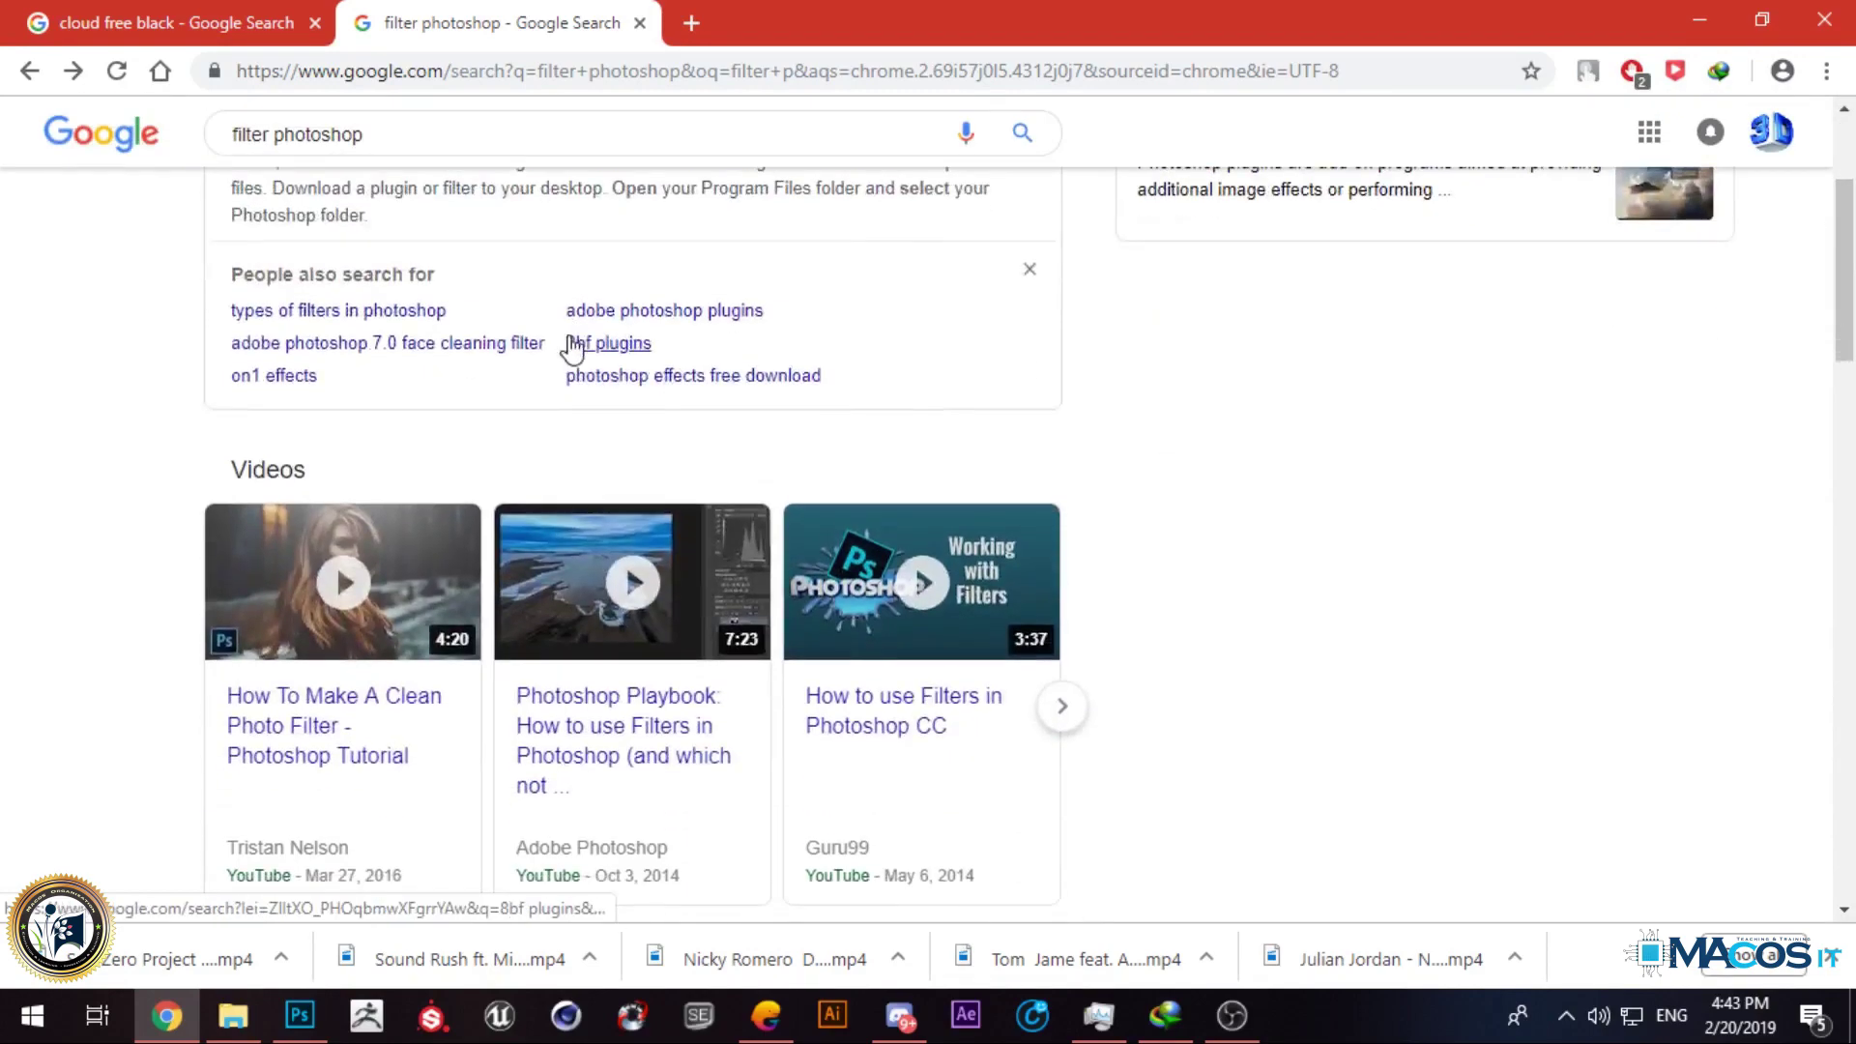
{"action": "scroll", "coordinate": [578, 353], "scroll_direction": "up", "scroll_amount": 3}
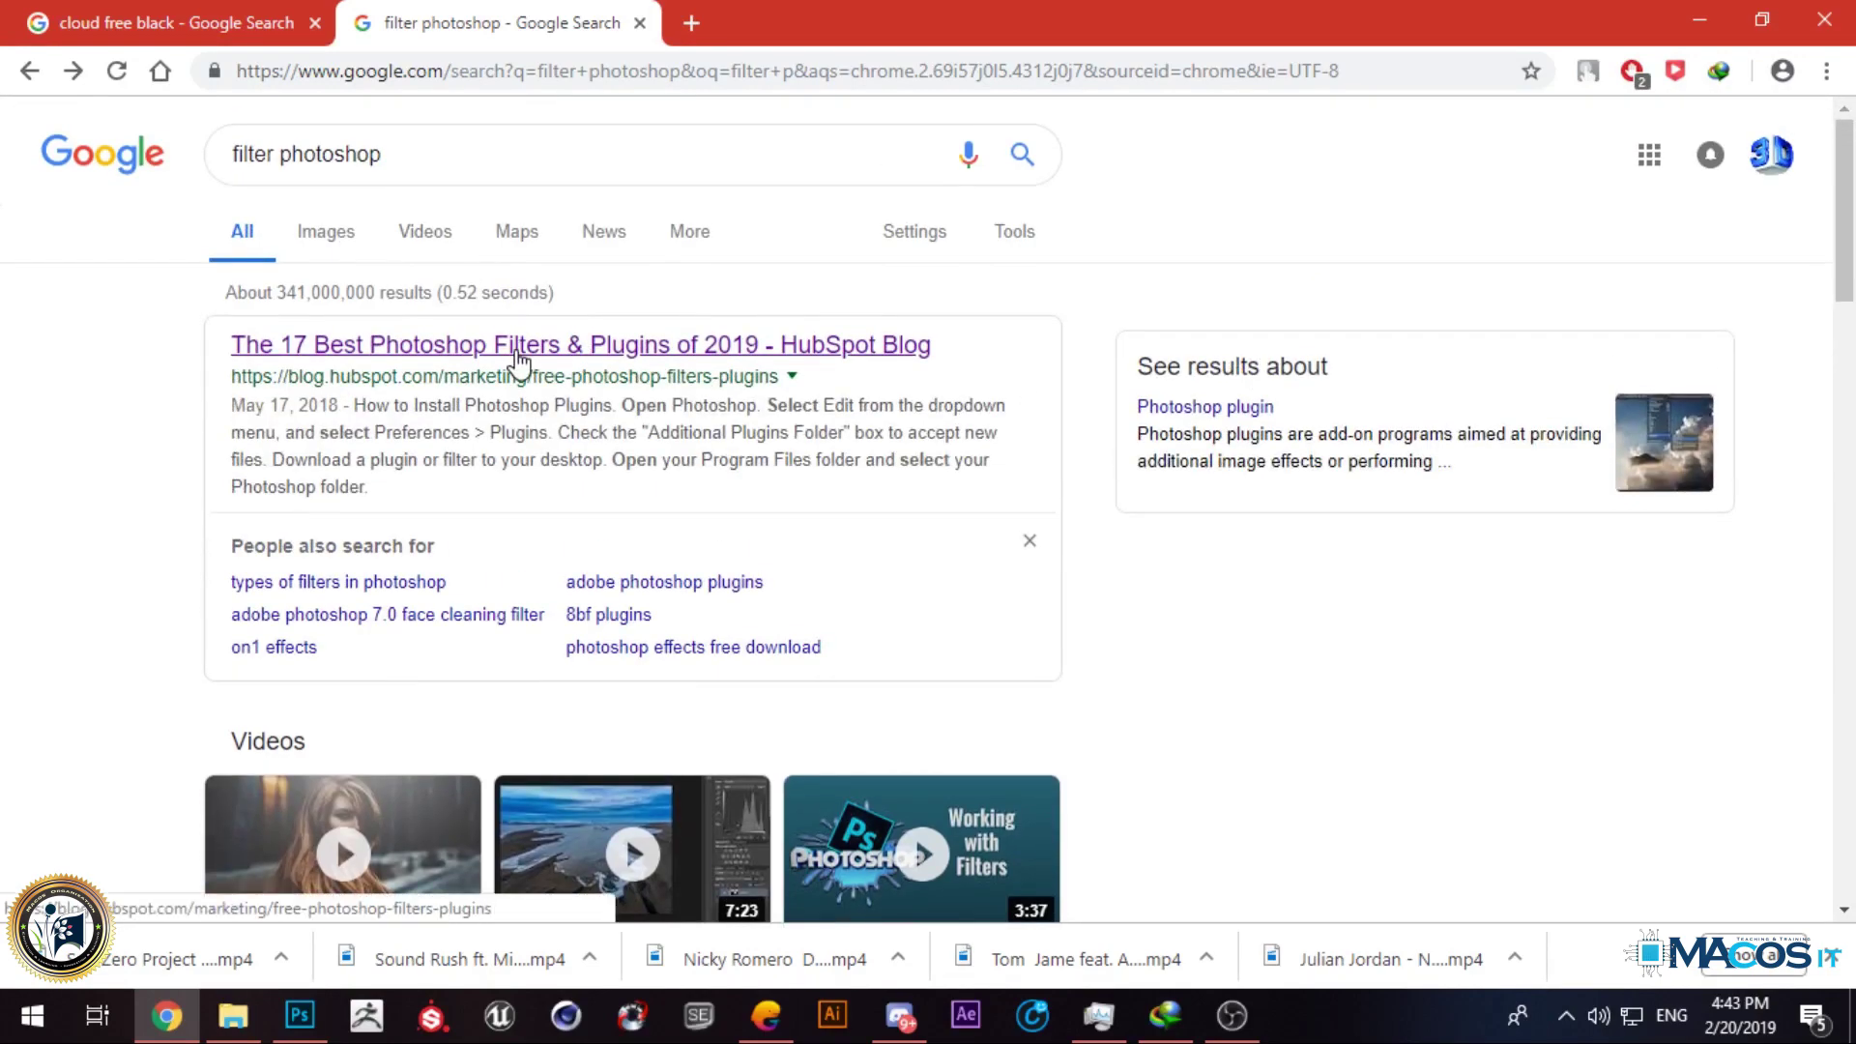
{"action": "scroll", "coordinate": [519, 363], "scroll_direction": "down", "scroll_amount": 1}
{"action": "scroll", "coordinate": [520, 362], "scroll_direction": "down", "scroll_amount": 8}
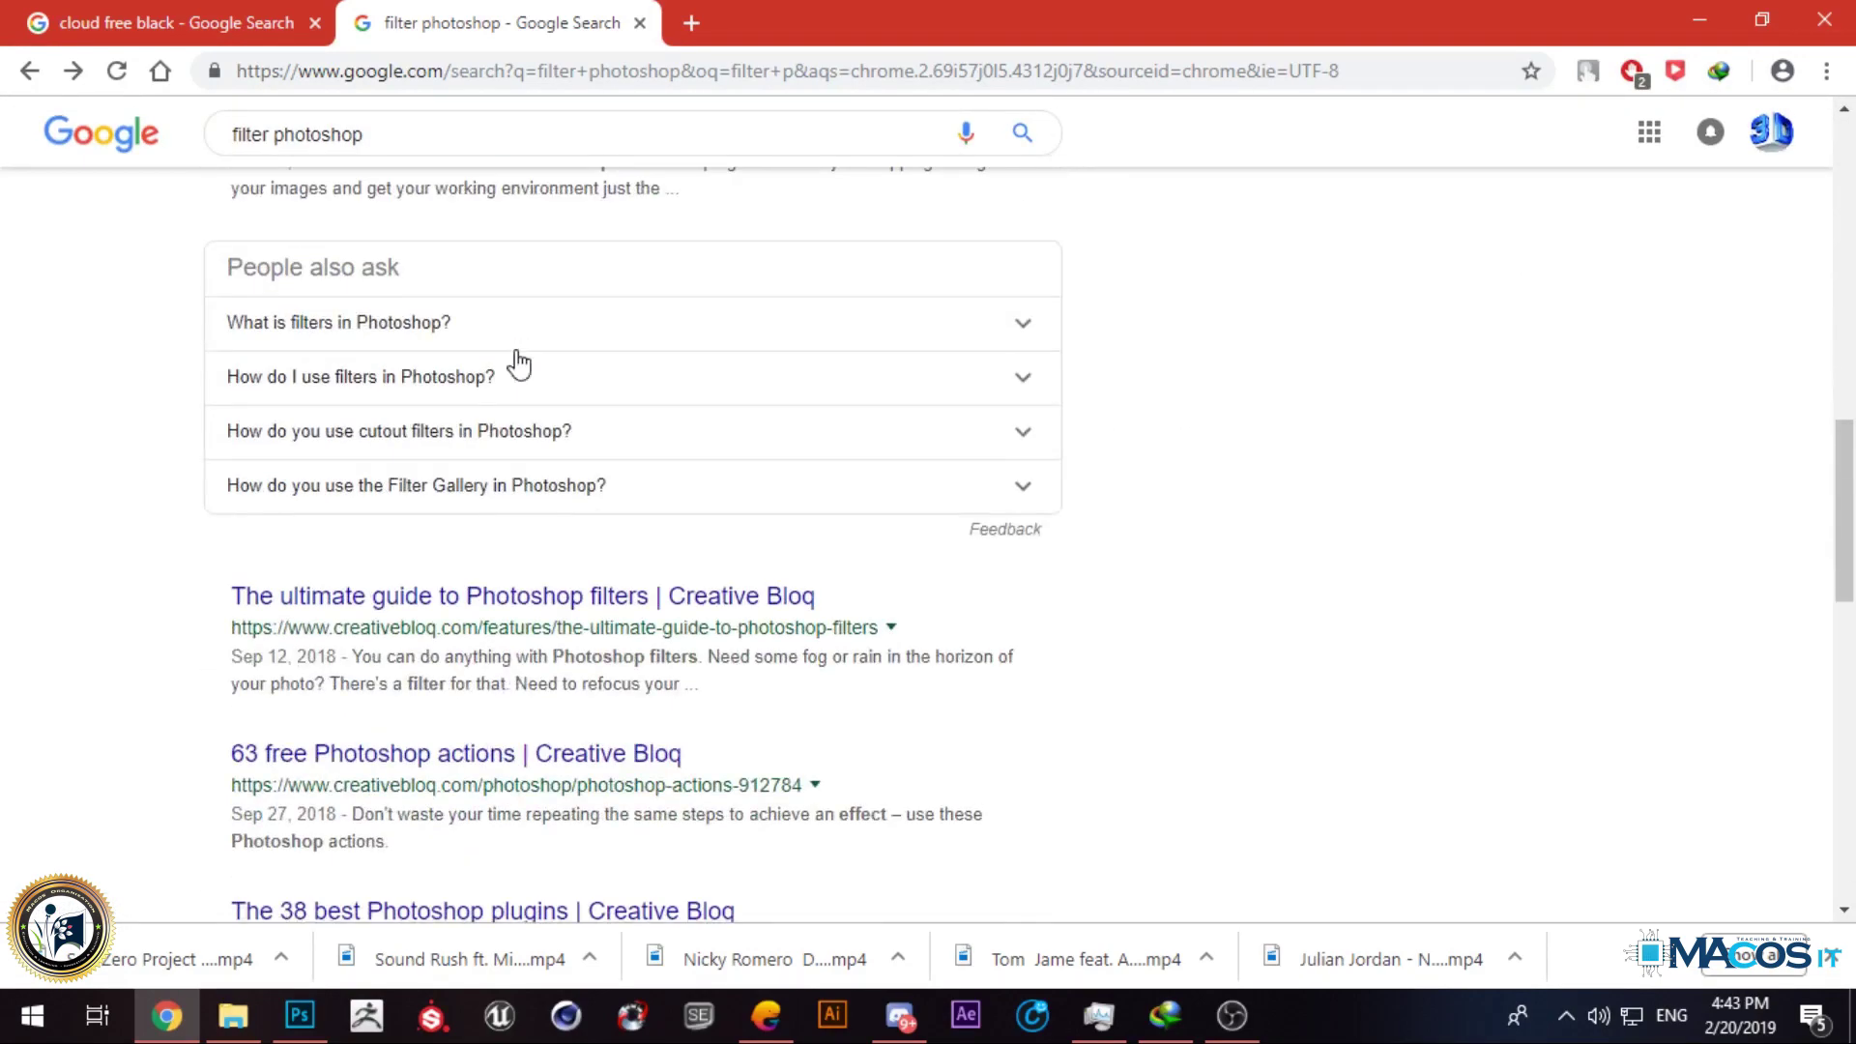
{"action": "scroll", "coordinate": [519, 362], "scroll_direction": "up", "scroll_amount": 10}
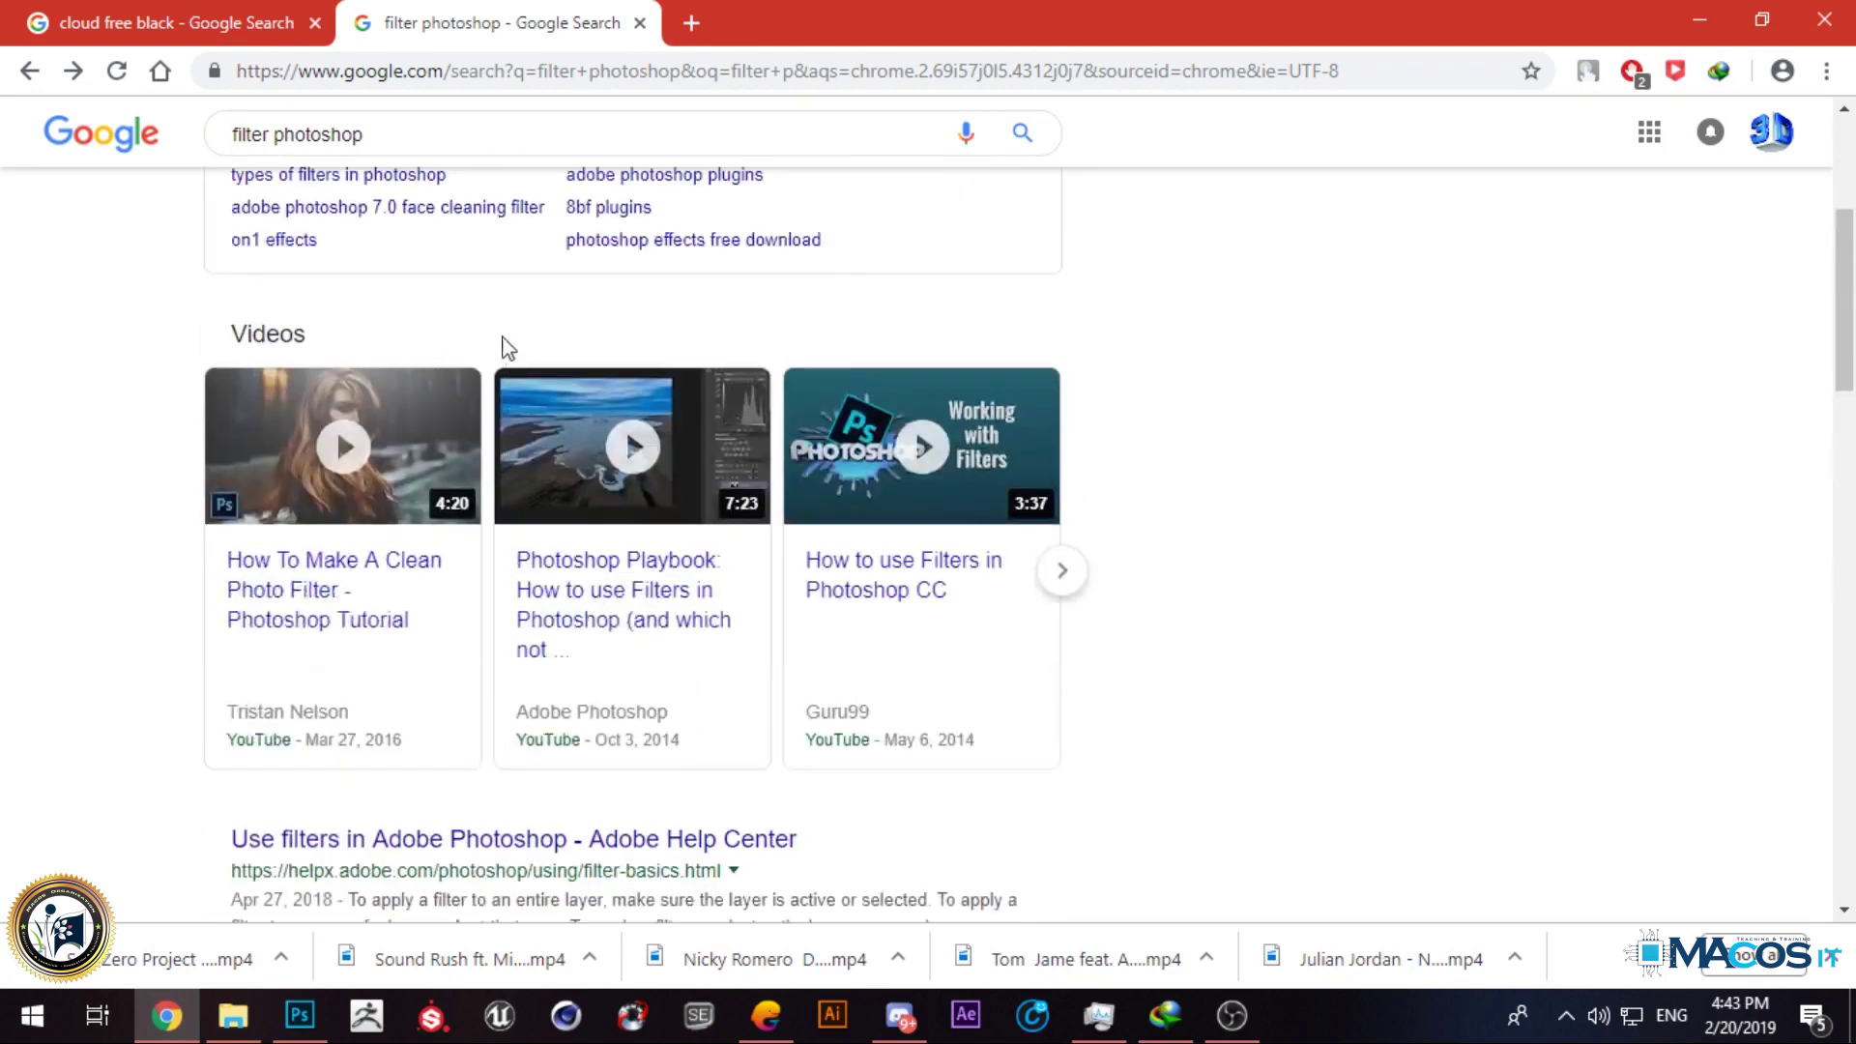
Step: Change the Google query to "photoshop plugin filter" and run the search
{"action": "left_click", "coordinate": [418, 155]}
{"action": "left_click_drag", "start_coordinate": [290, 153], "coordinate": [87, 169]}
{"action": "key", "text": "BackSpace"}
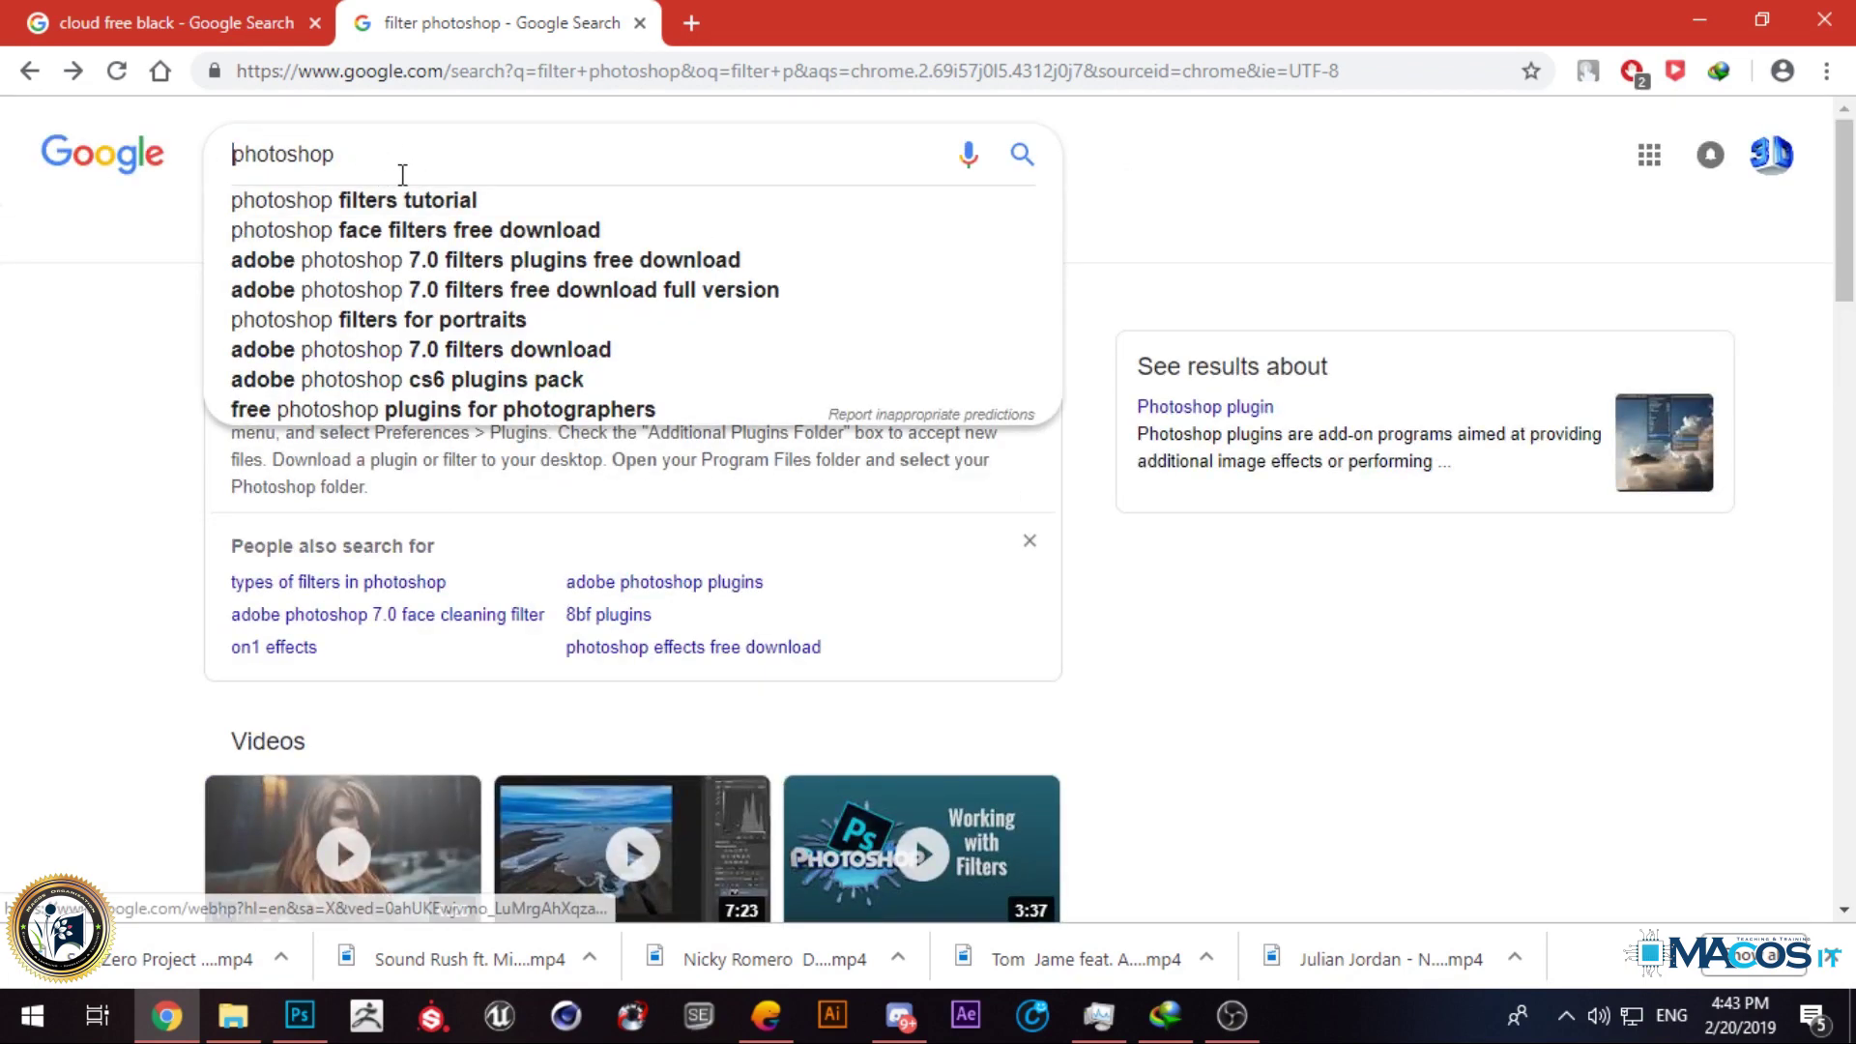
{"action": "type", "text": "plugin file"}
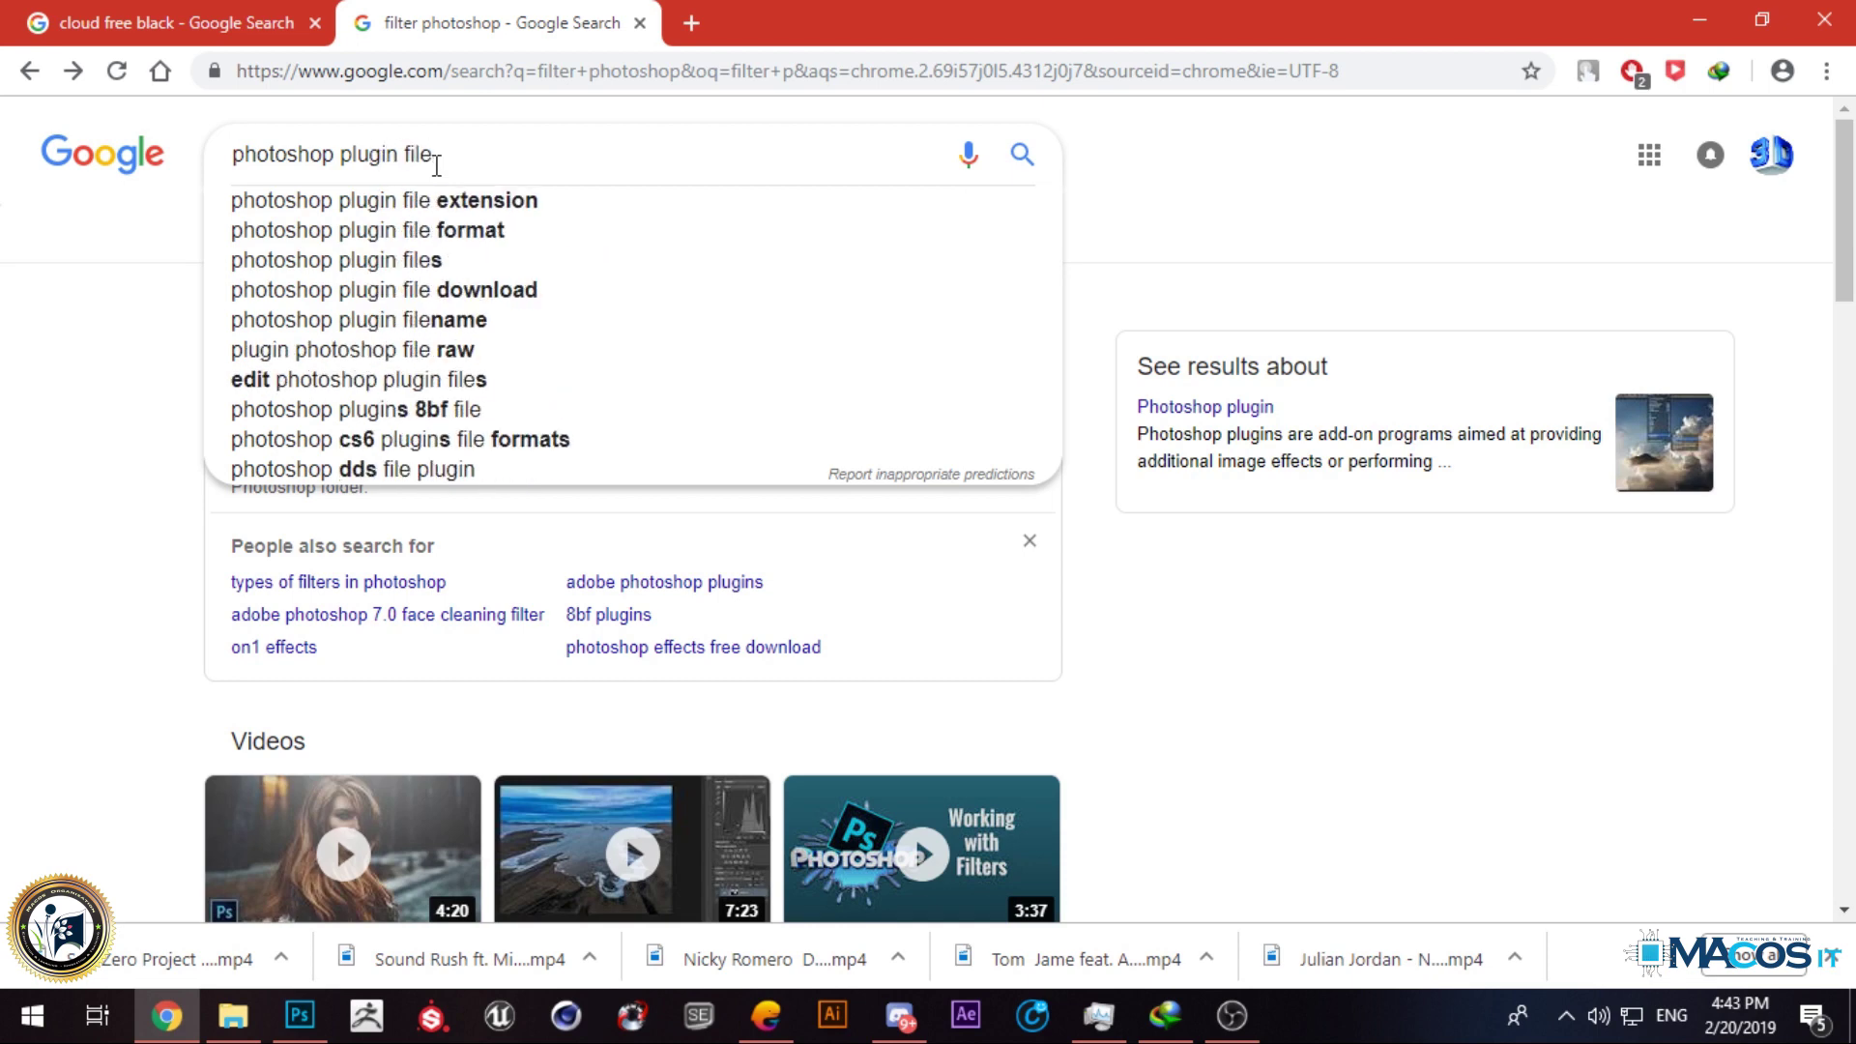
{"action": "key", "text": "BackSpace"}
{"action": "type", "text": "ter"}
{"action": "key", "text": "Return"}
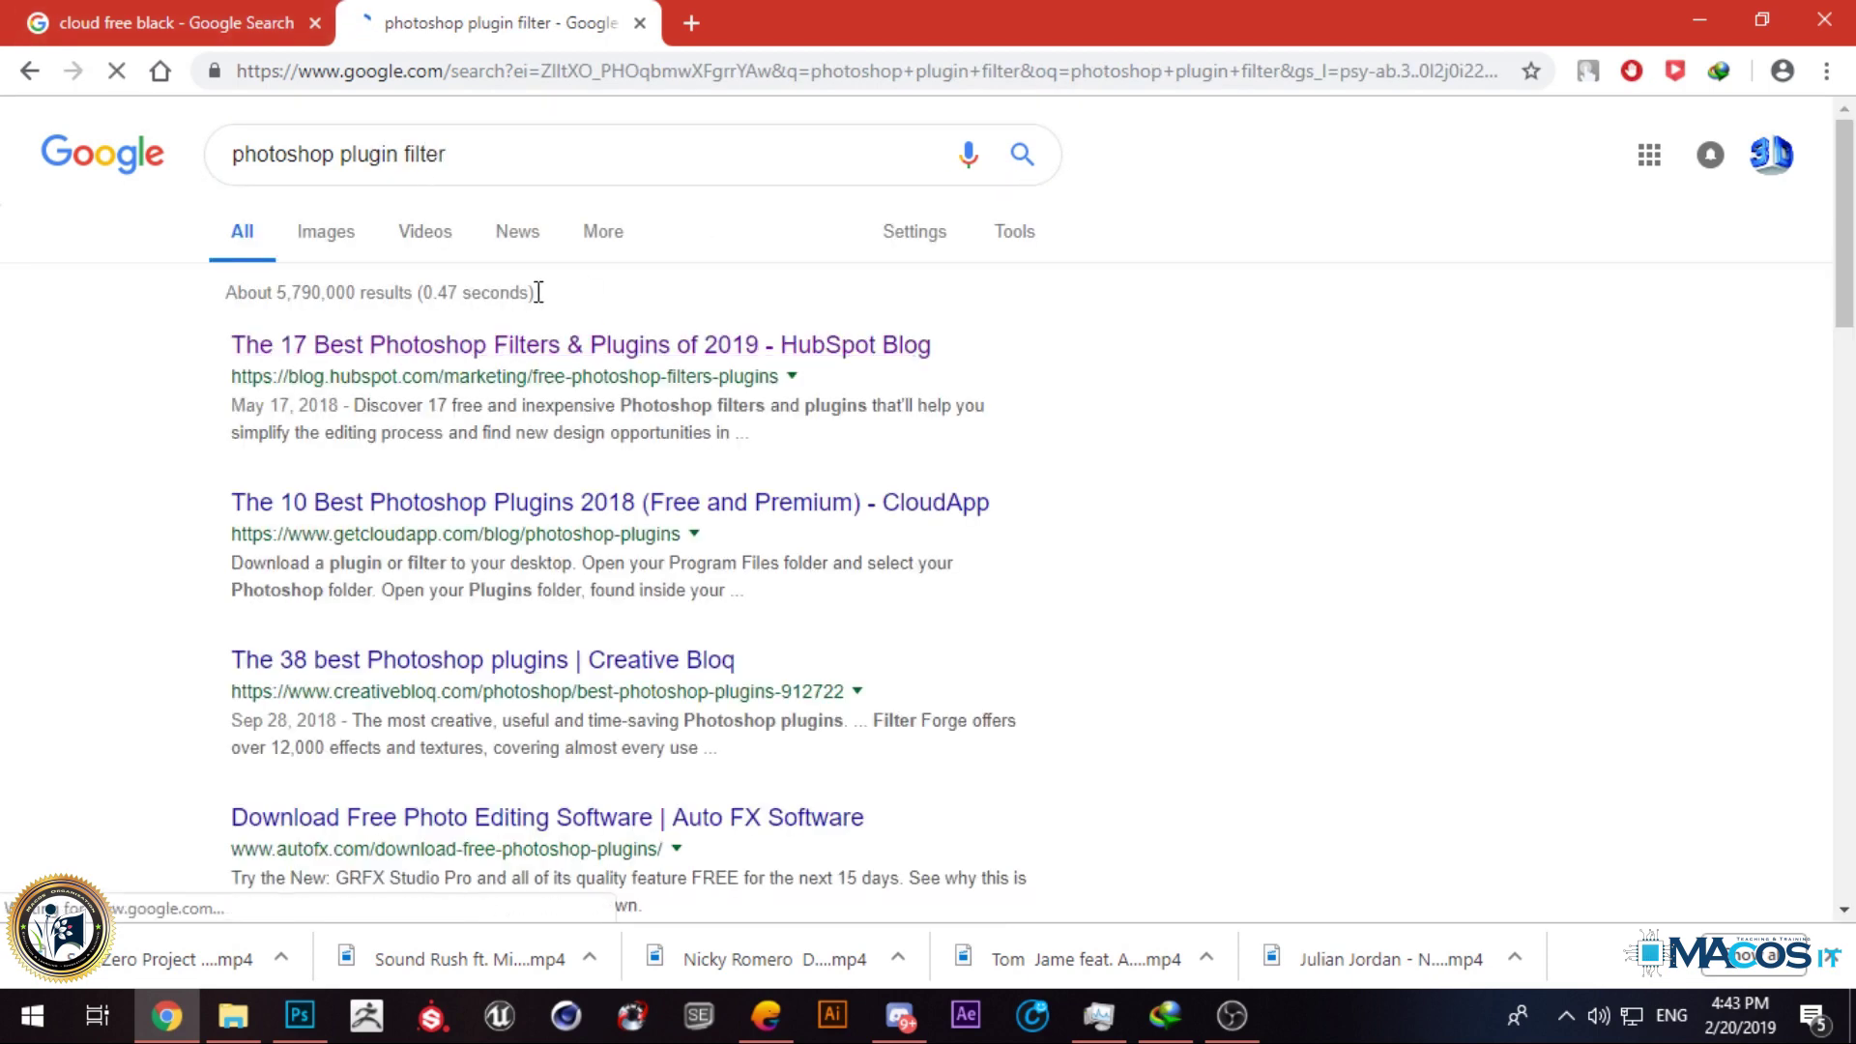
Step: Open the CloudApp article on the 10 best Photoshop plugins and highlight its ON1 Effects heading
{"action": "left_click", "coordinate": [496, 507]}
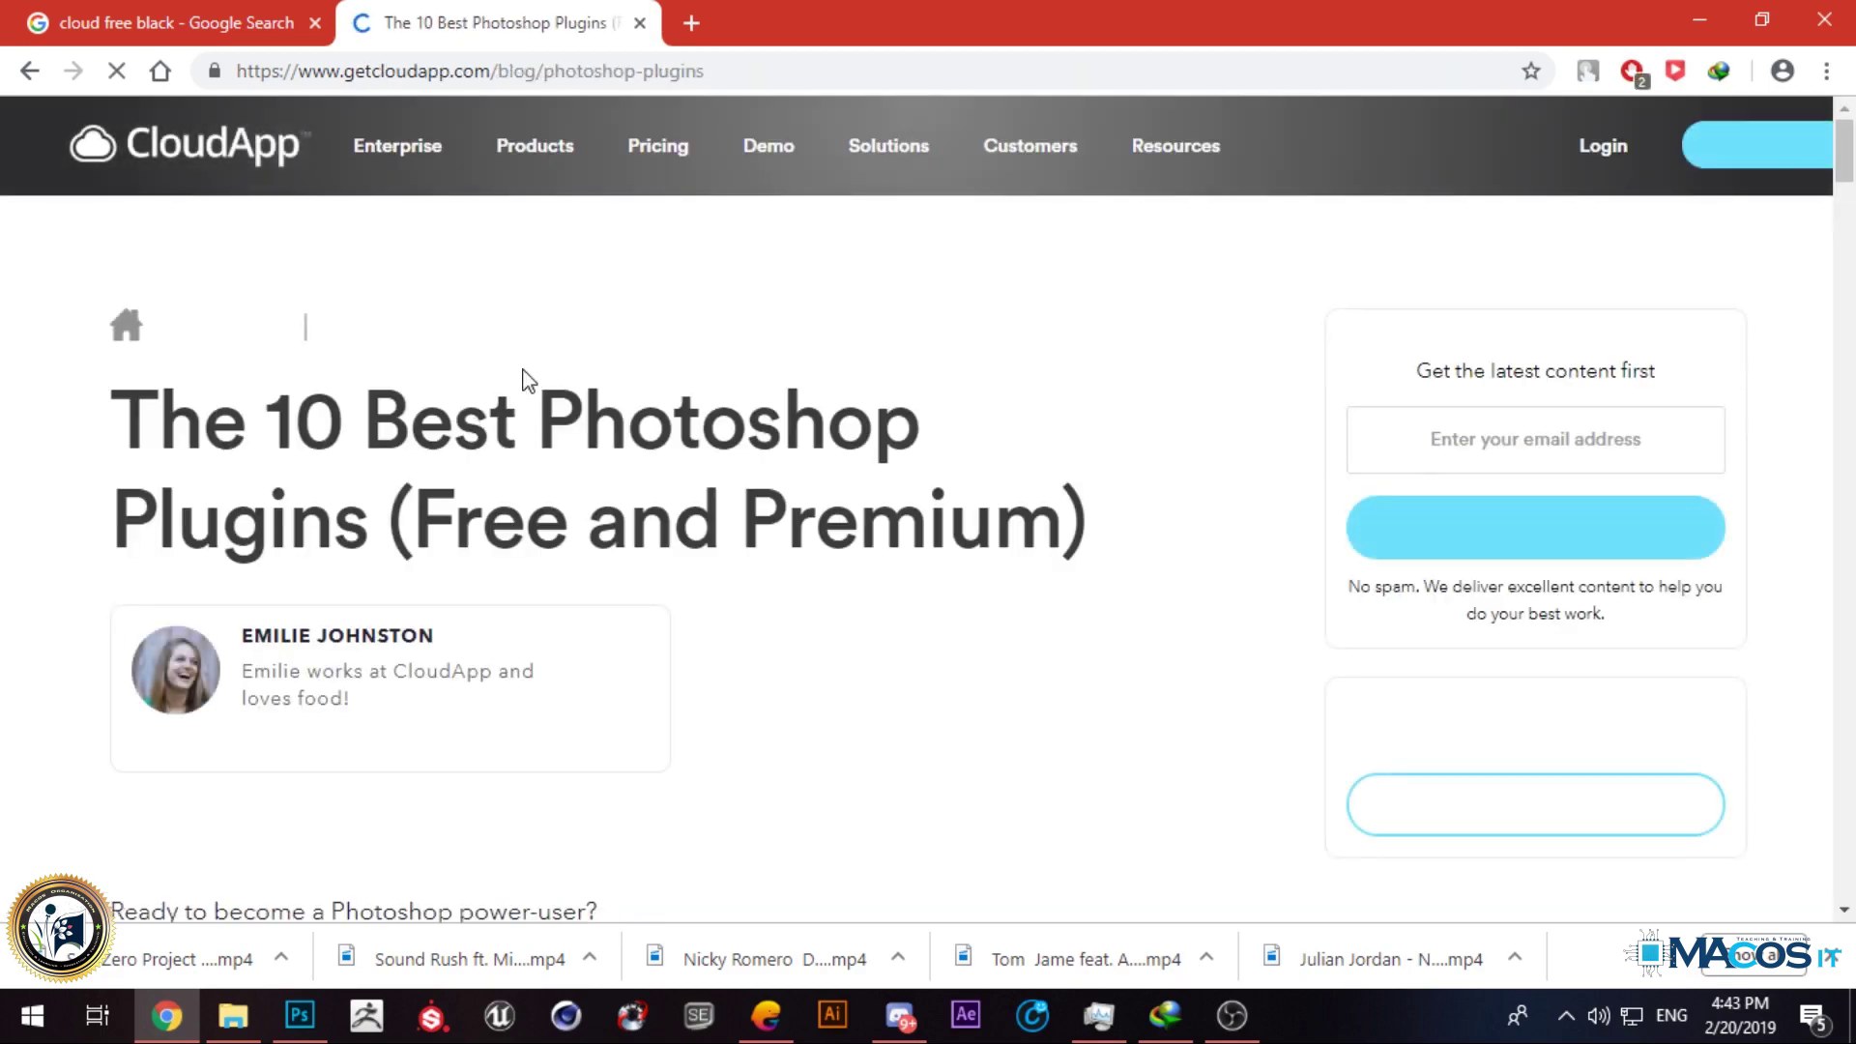
{"action": "scroll", "coordinate": [531, 364], "scroll_direction": "down", "scroll_amount": 12}
{"action": "scroll", "coordinate": [531, 365], "scroll_direction": "down", "scroll_amount": 13}
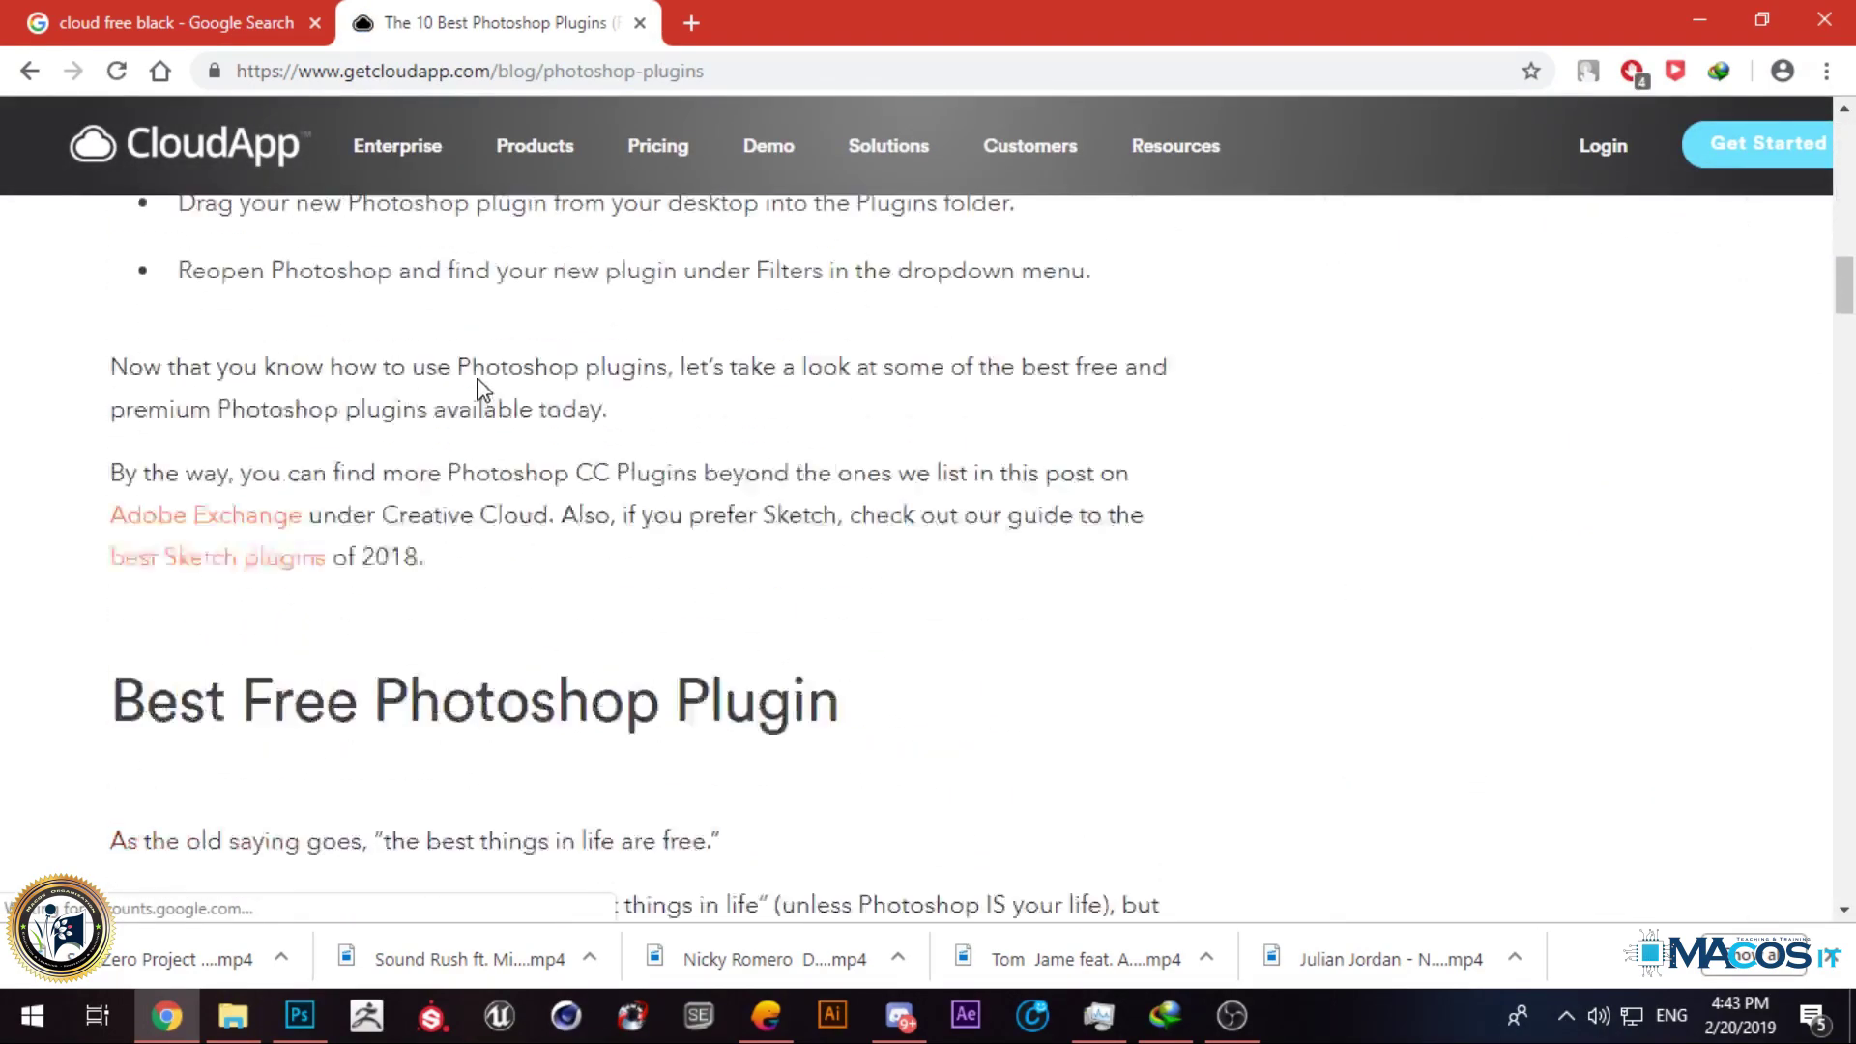
{"action": "scroll", "coordinate": [474, 387], "scroll_direction": "down", "scroll_amount": 4}
{"action": "left_click_drag", "start_coordinate": [457, 395], "coordinate": [104, 411]}
{"action": "scroll", "coordinate": [484, 410], "scroll_direction": "down", "scroll_amount": 8}
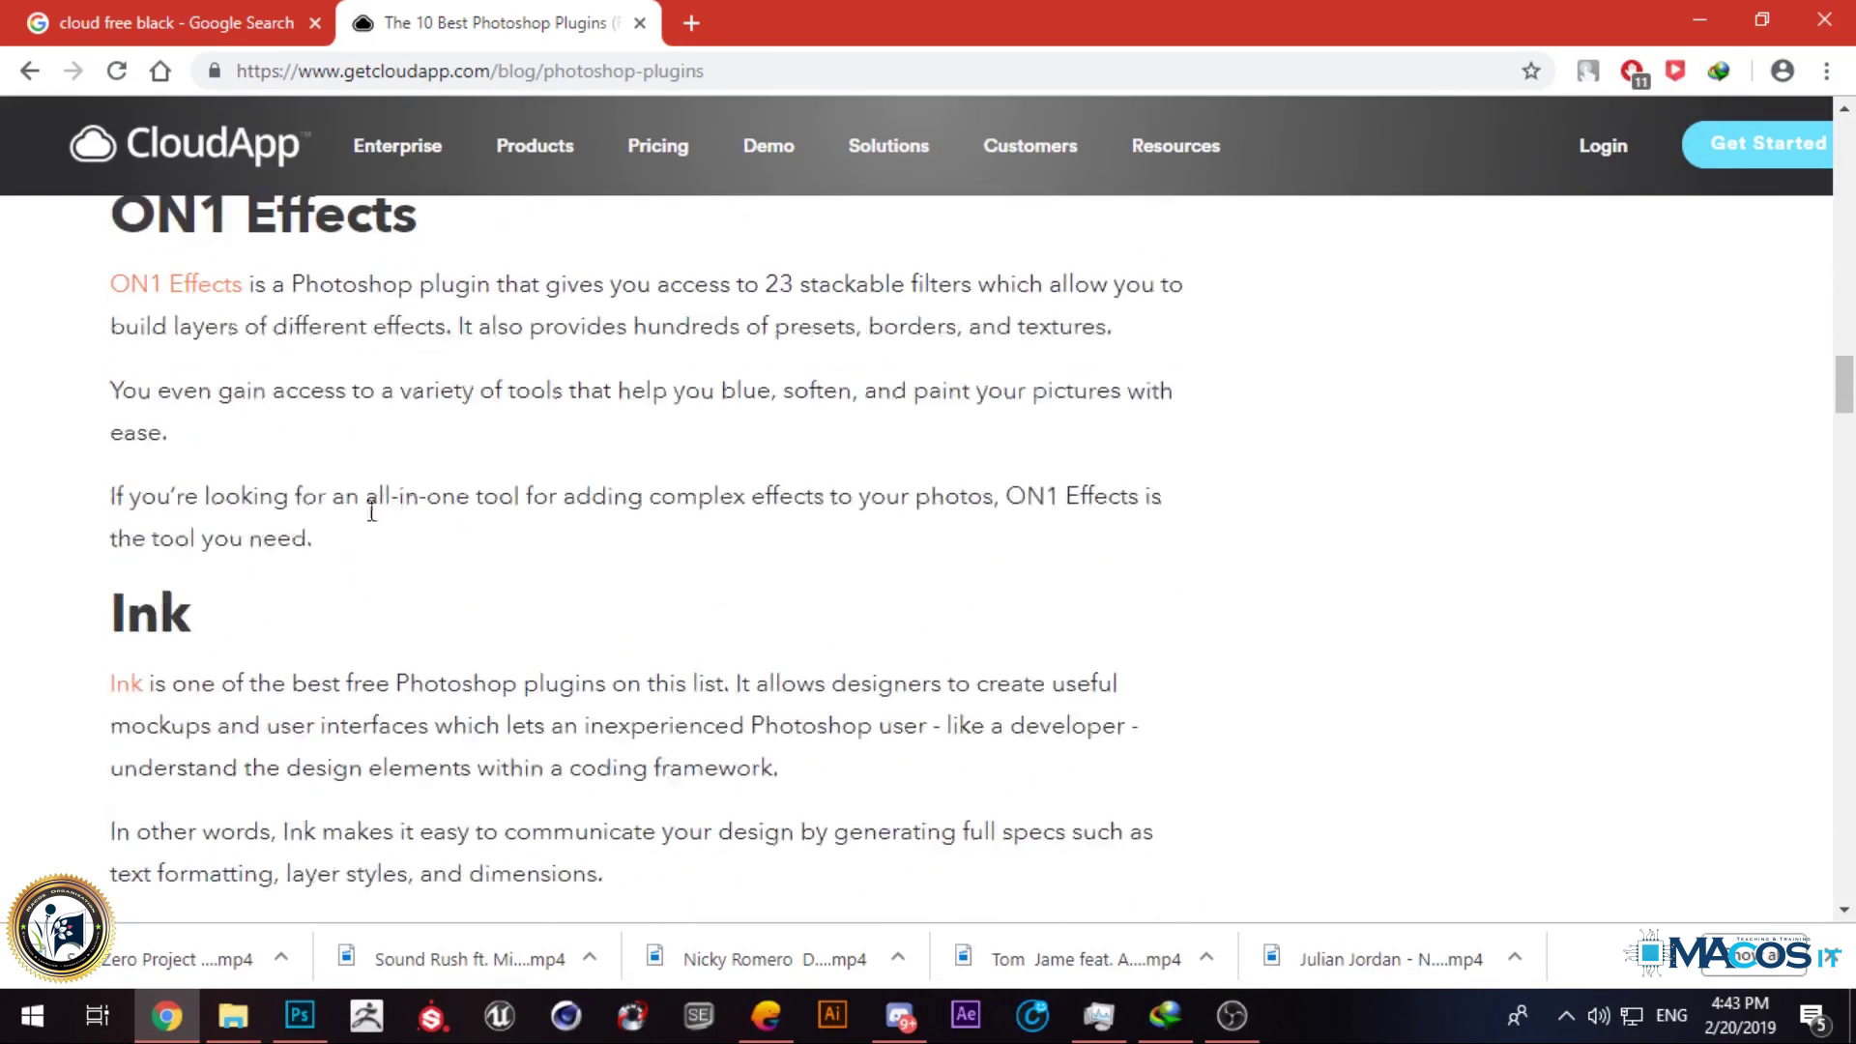
{"action": "scroll", "coordinate": [394, 509], "scroll_direction": "up", "scroll_amount": 3}
{"action": "left_click_drag", "start_coordinate": [106, 486], "coordinate": [446, 499]}
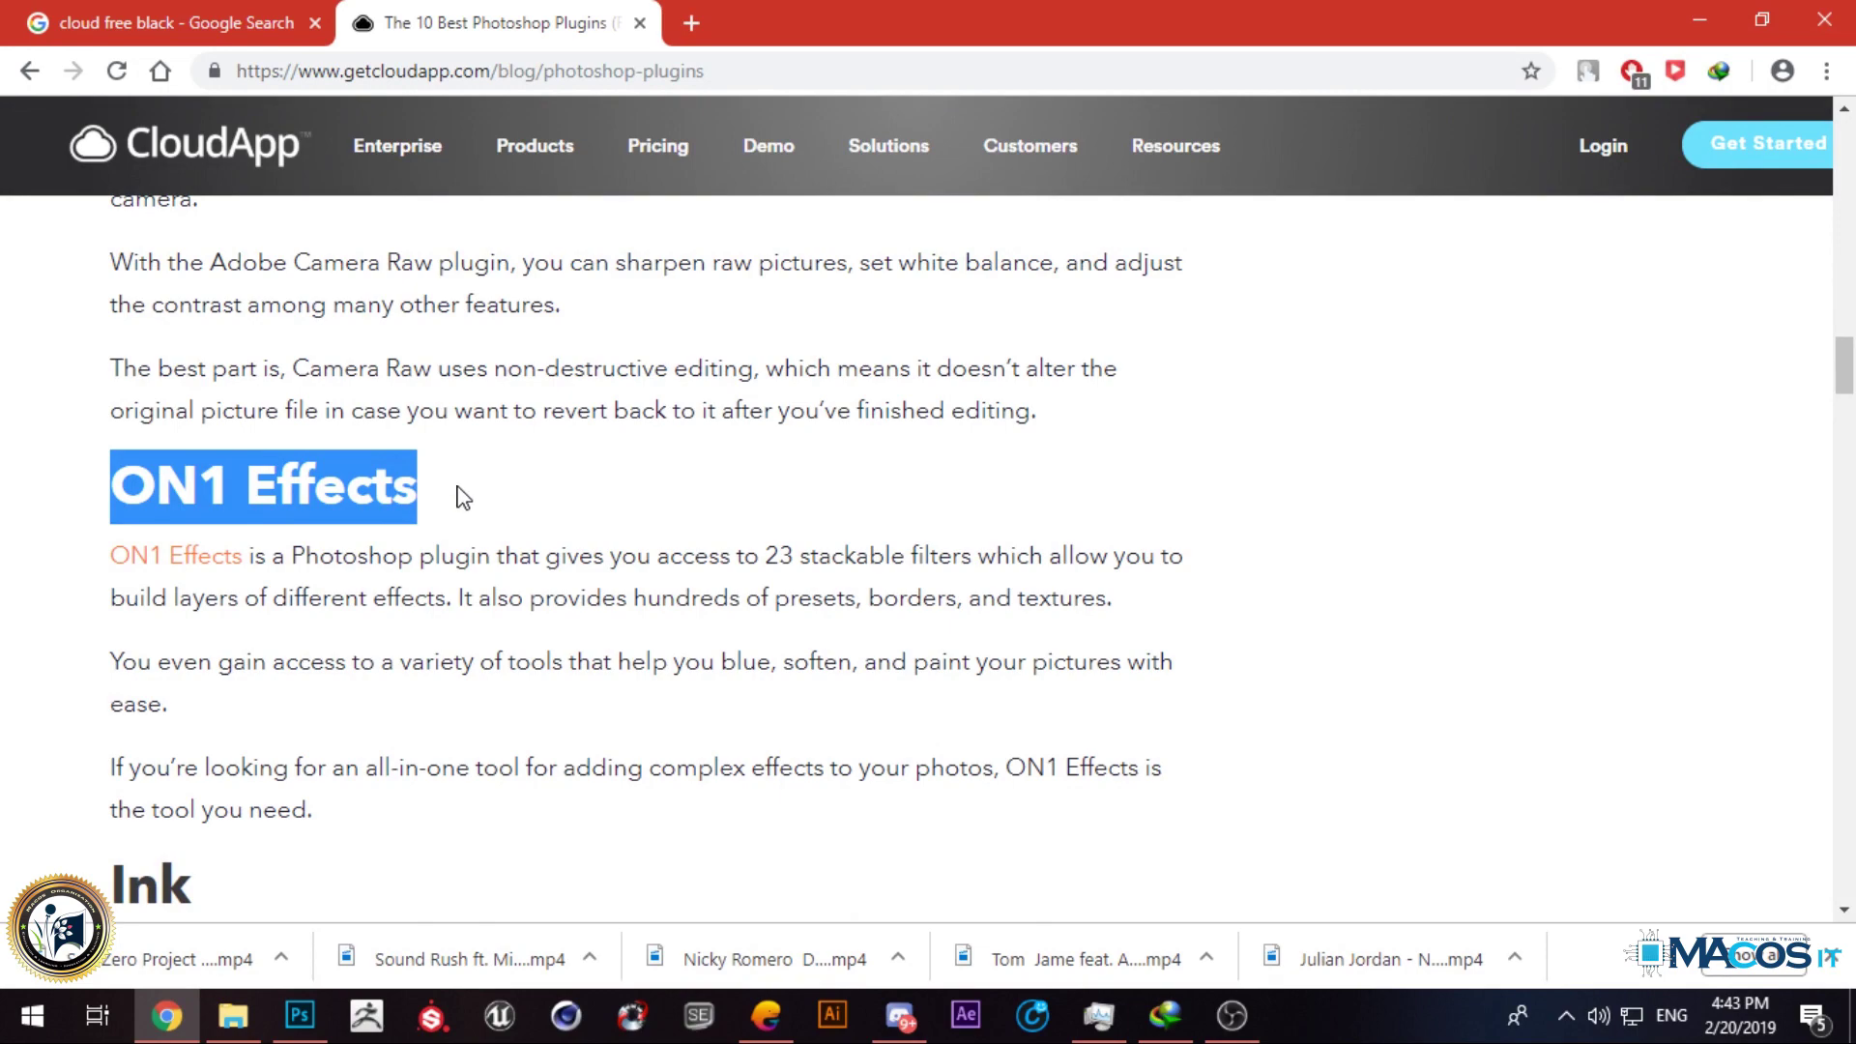
Step: Look through the remaining free and premium plugin entries in the CloudApp article, including Texture Anarchy and Machine Wash Deluxe
{"action": "scroll", "coordinate": [512, 489], "scroll_direction": "down", "scroll_amount": 3}
{"action": "scroll", "coordinate": [406, 560], "scroll_direction": "down", "scroll_amount": 6}
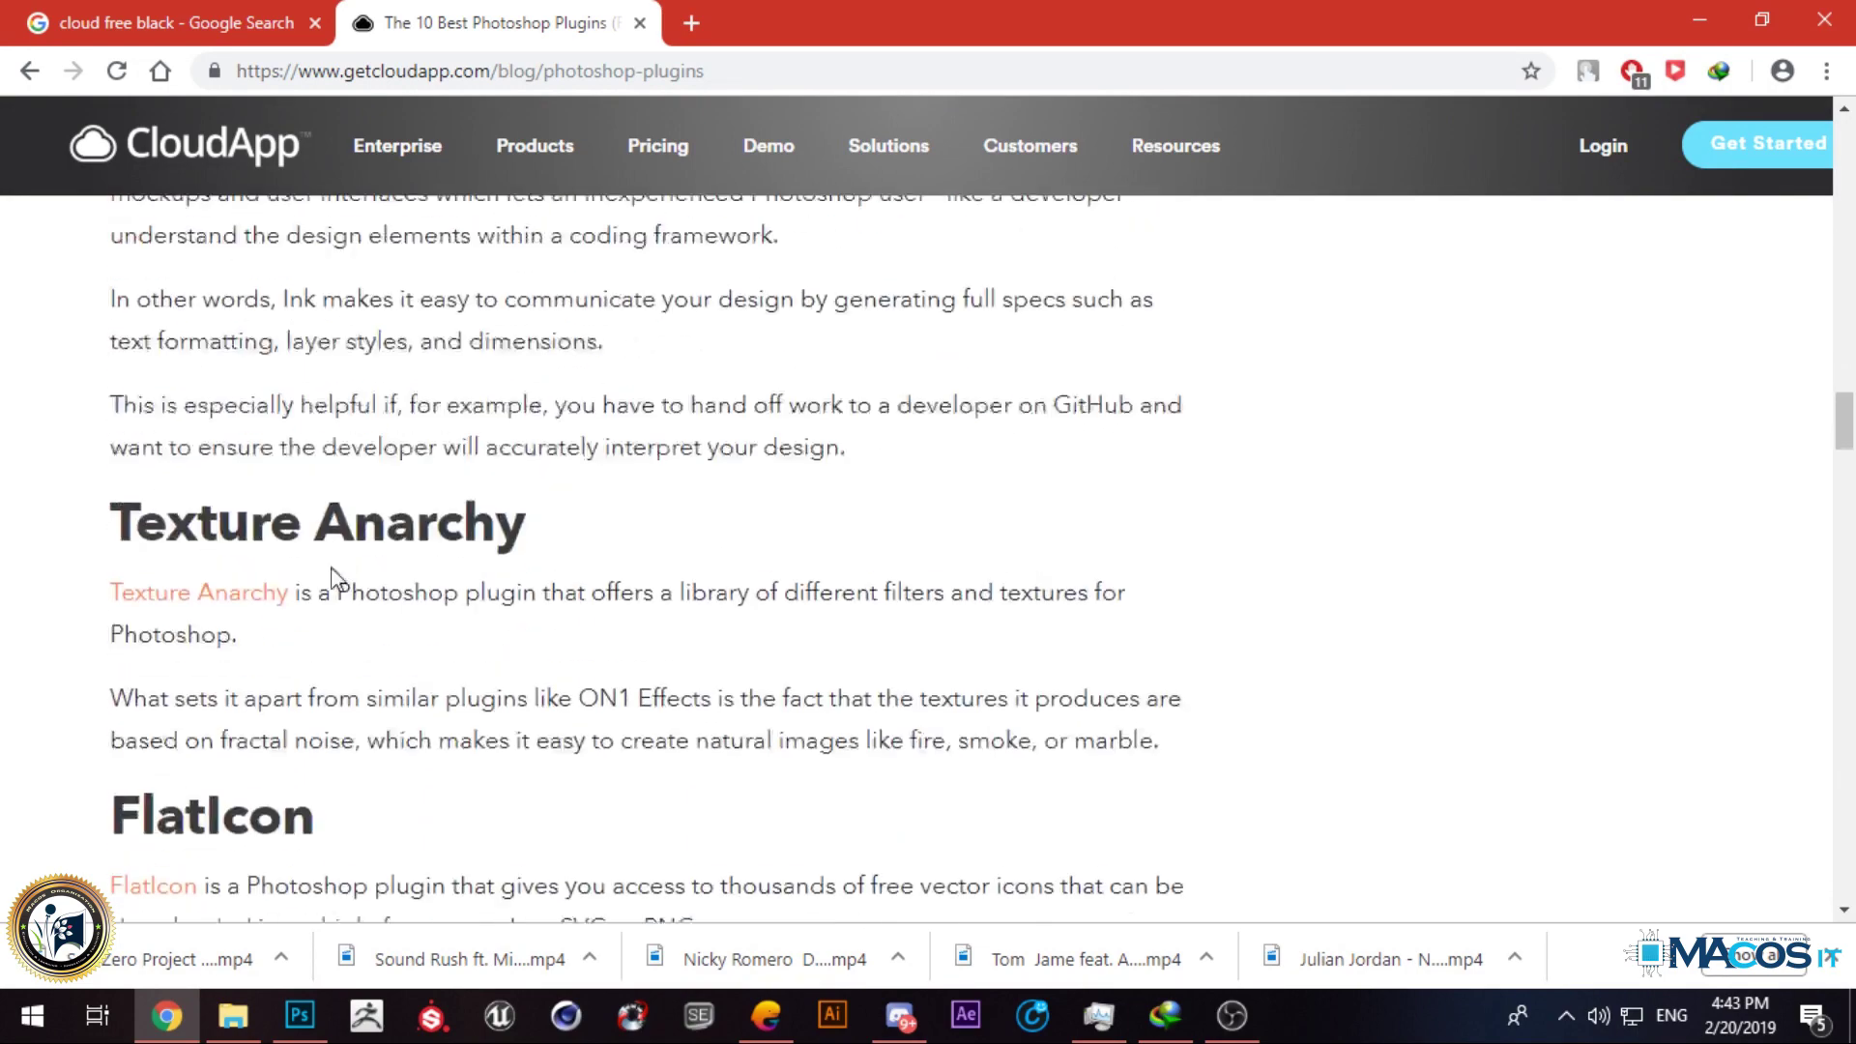
{"action": "scroll", "coordinate": [480, 521], "scroll_direction": "down", "scroll_amount": 10}
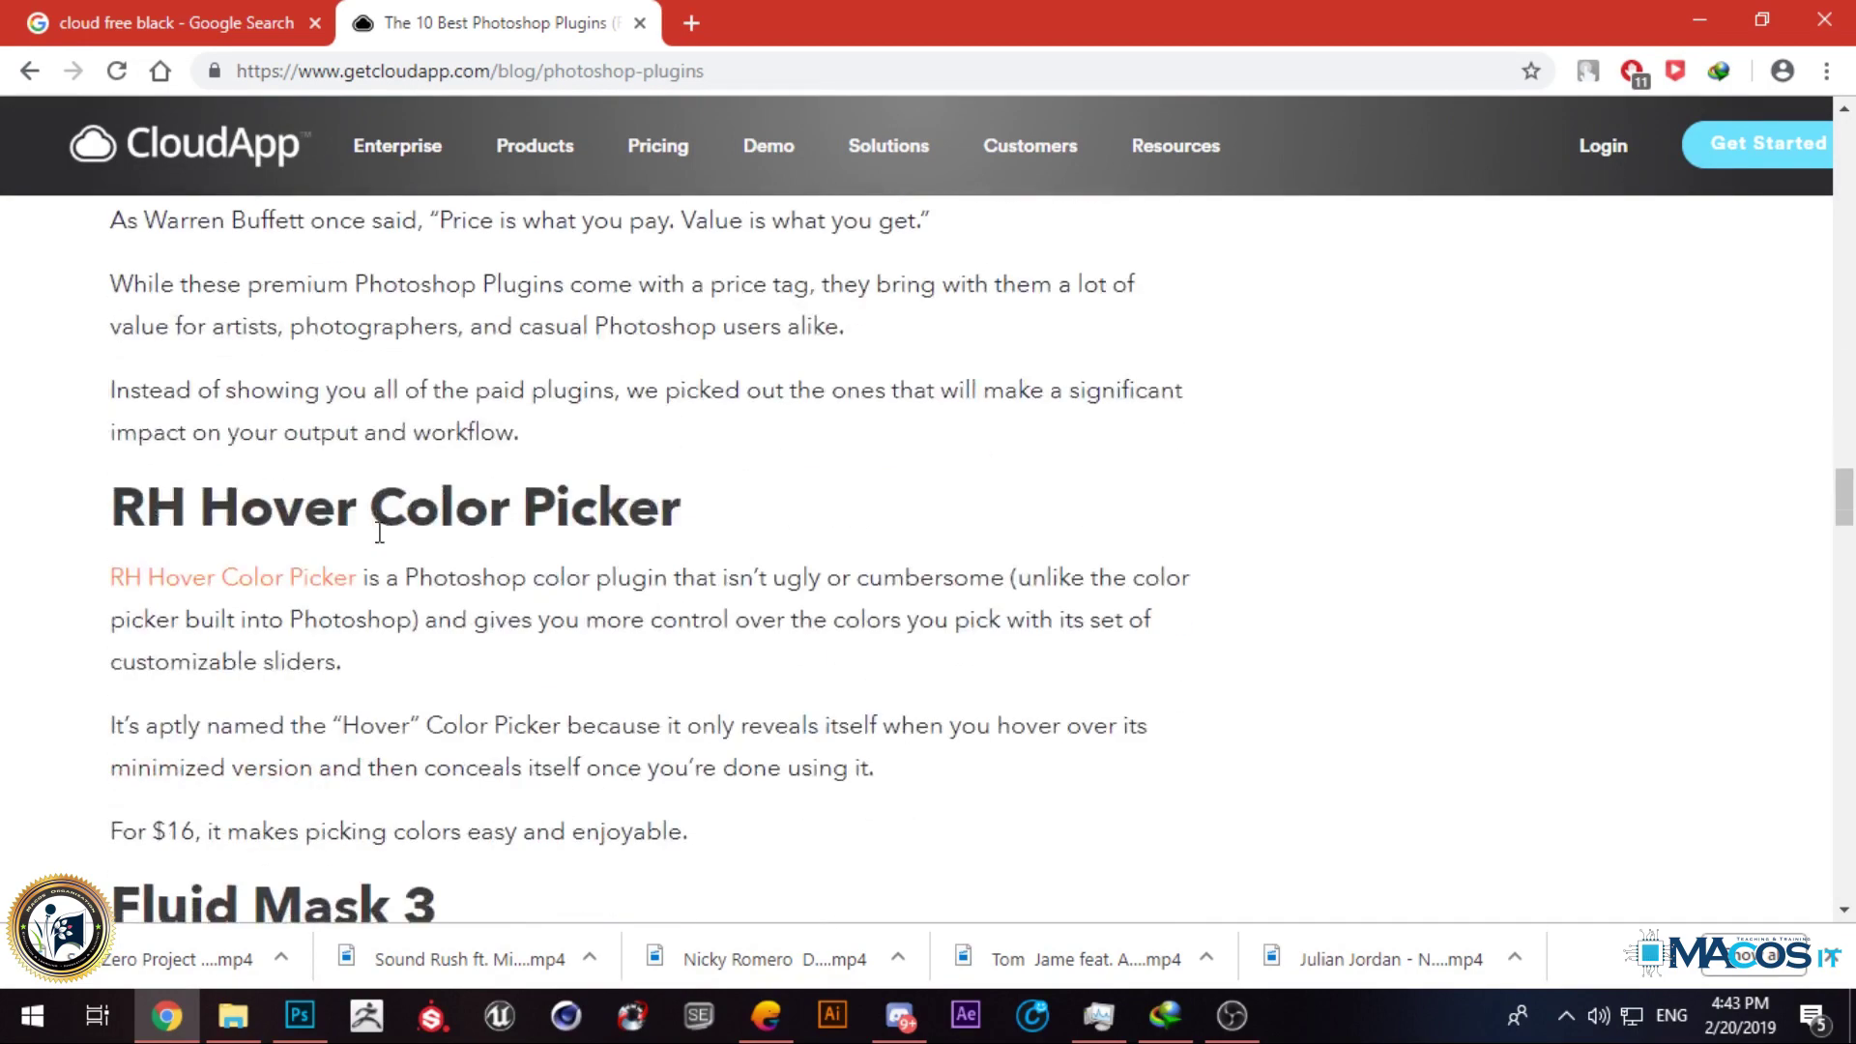
{"action": "scroll", "coordinate": [320, 532], "scroll_direction": "down", "scroll_amount": 15}
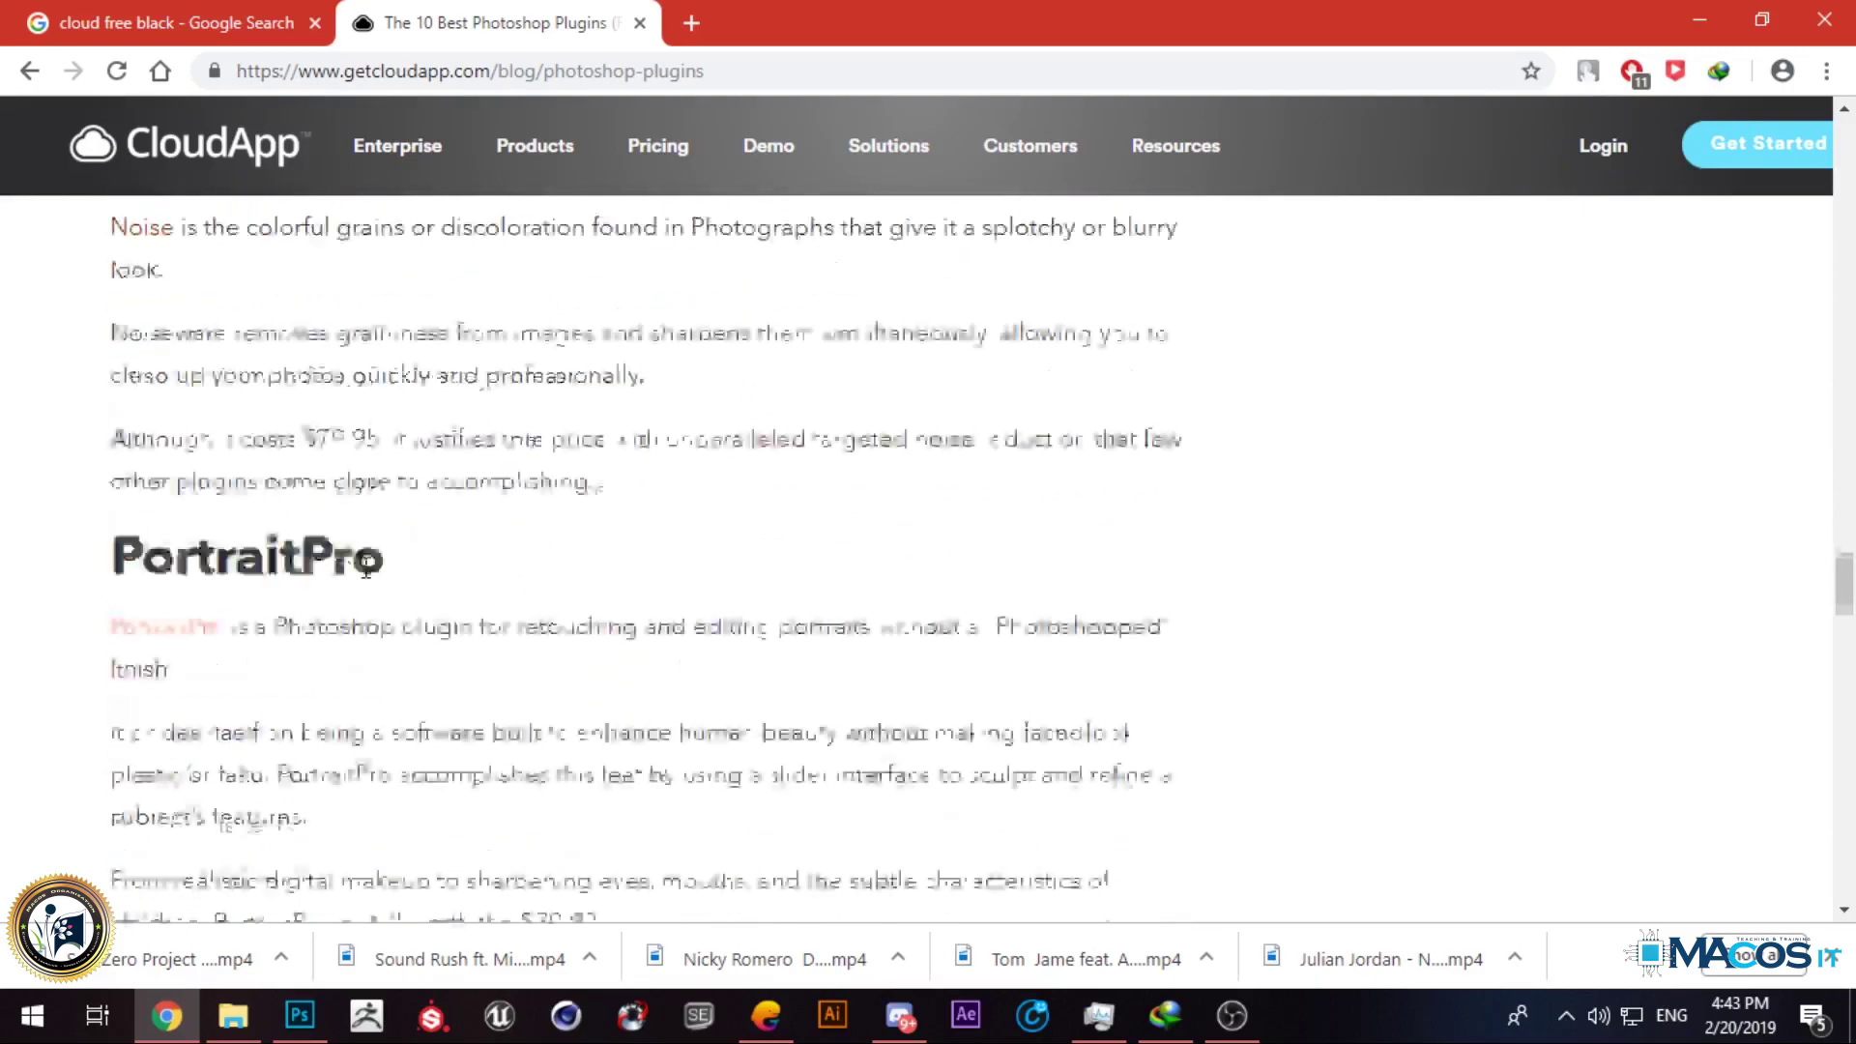
{"action": "scroll", "coordinate": [366, 579], "scroll_direction": "down", "scroll_amount": 20}
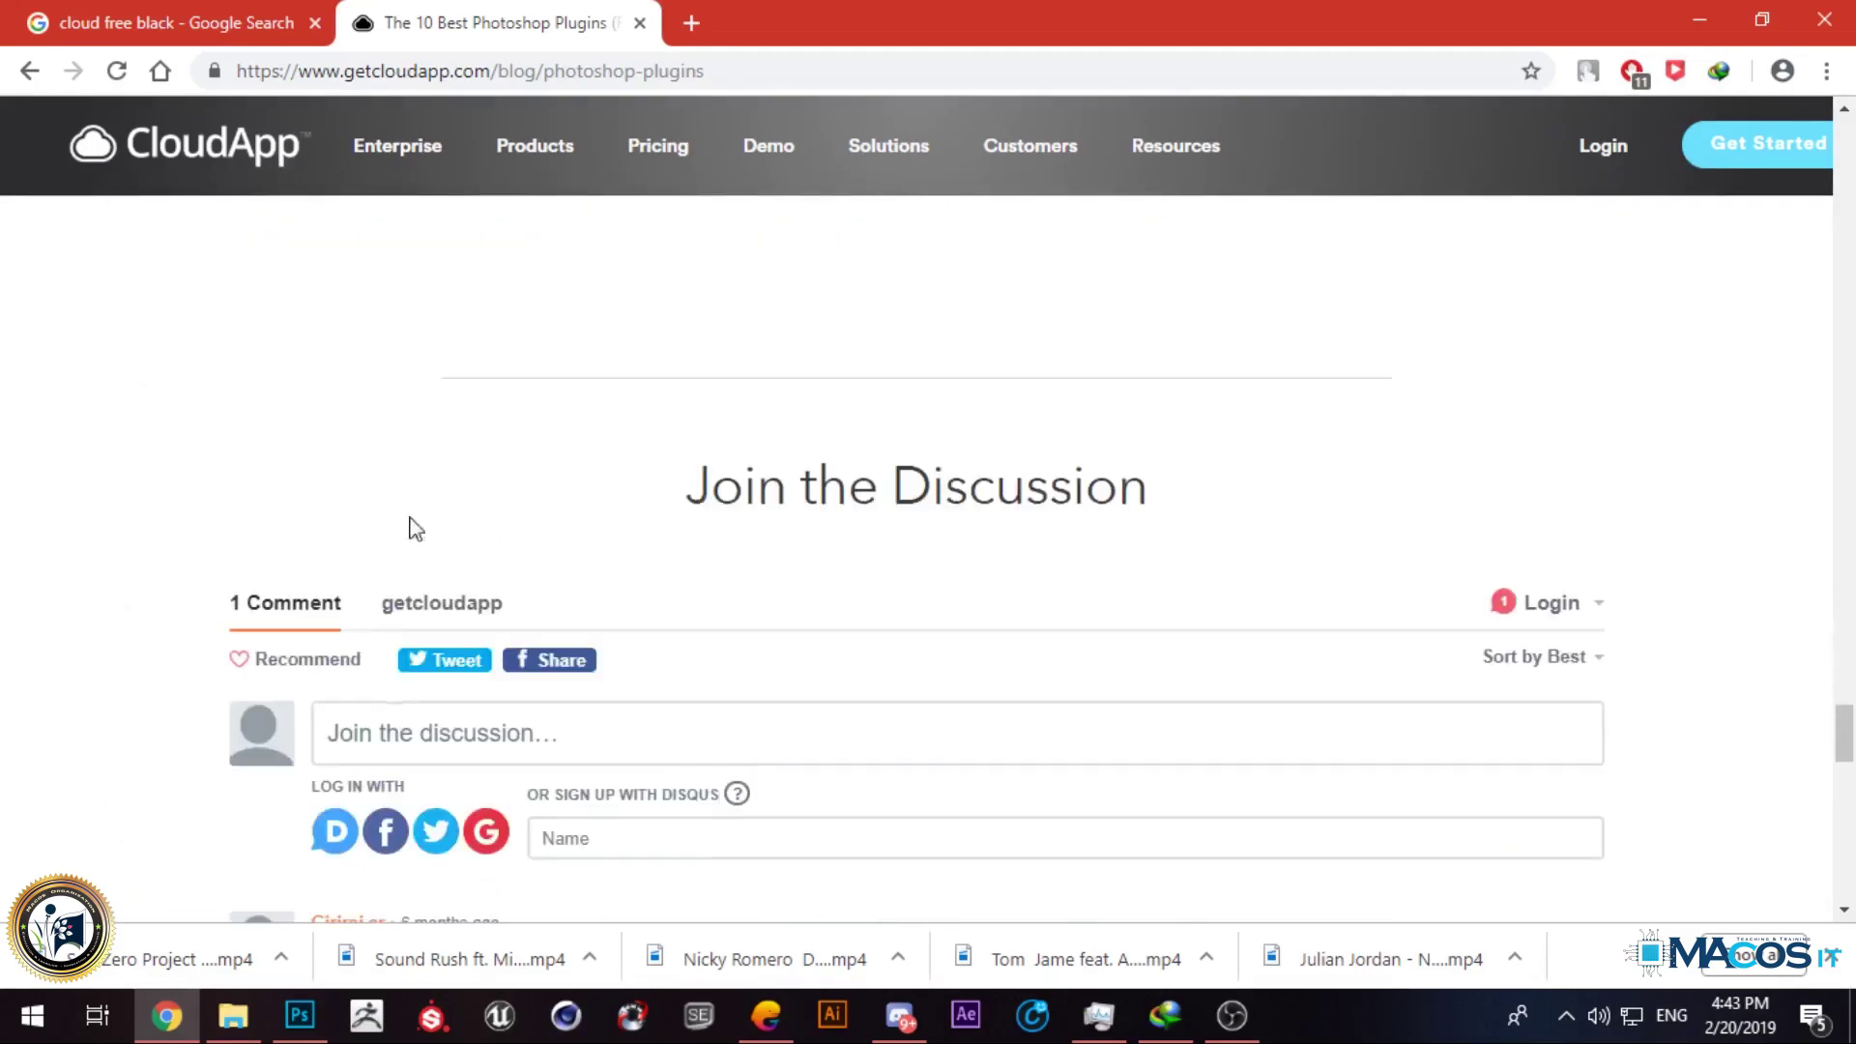
{"action": "scroll", "coordinate": [1030, 572], "scroll_direction": "up", "scroll_amount": 20}
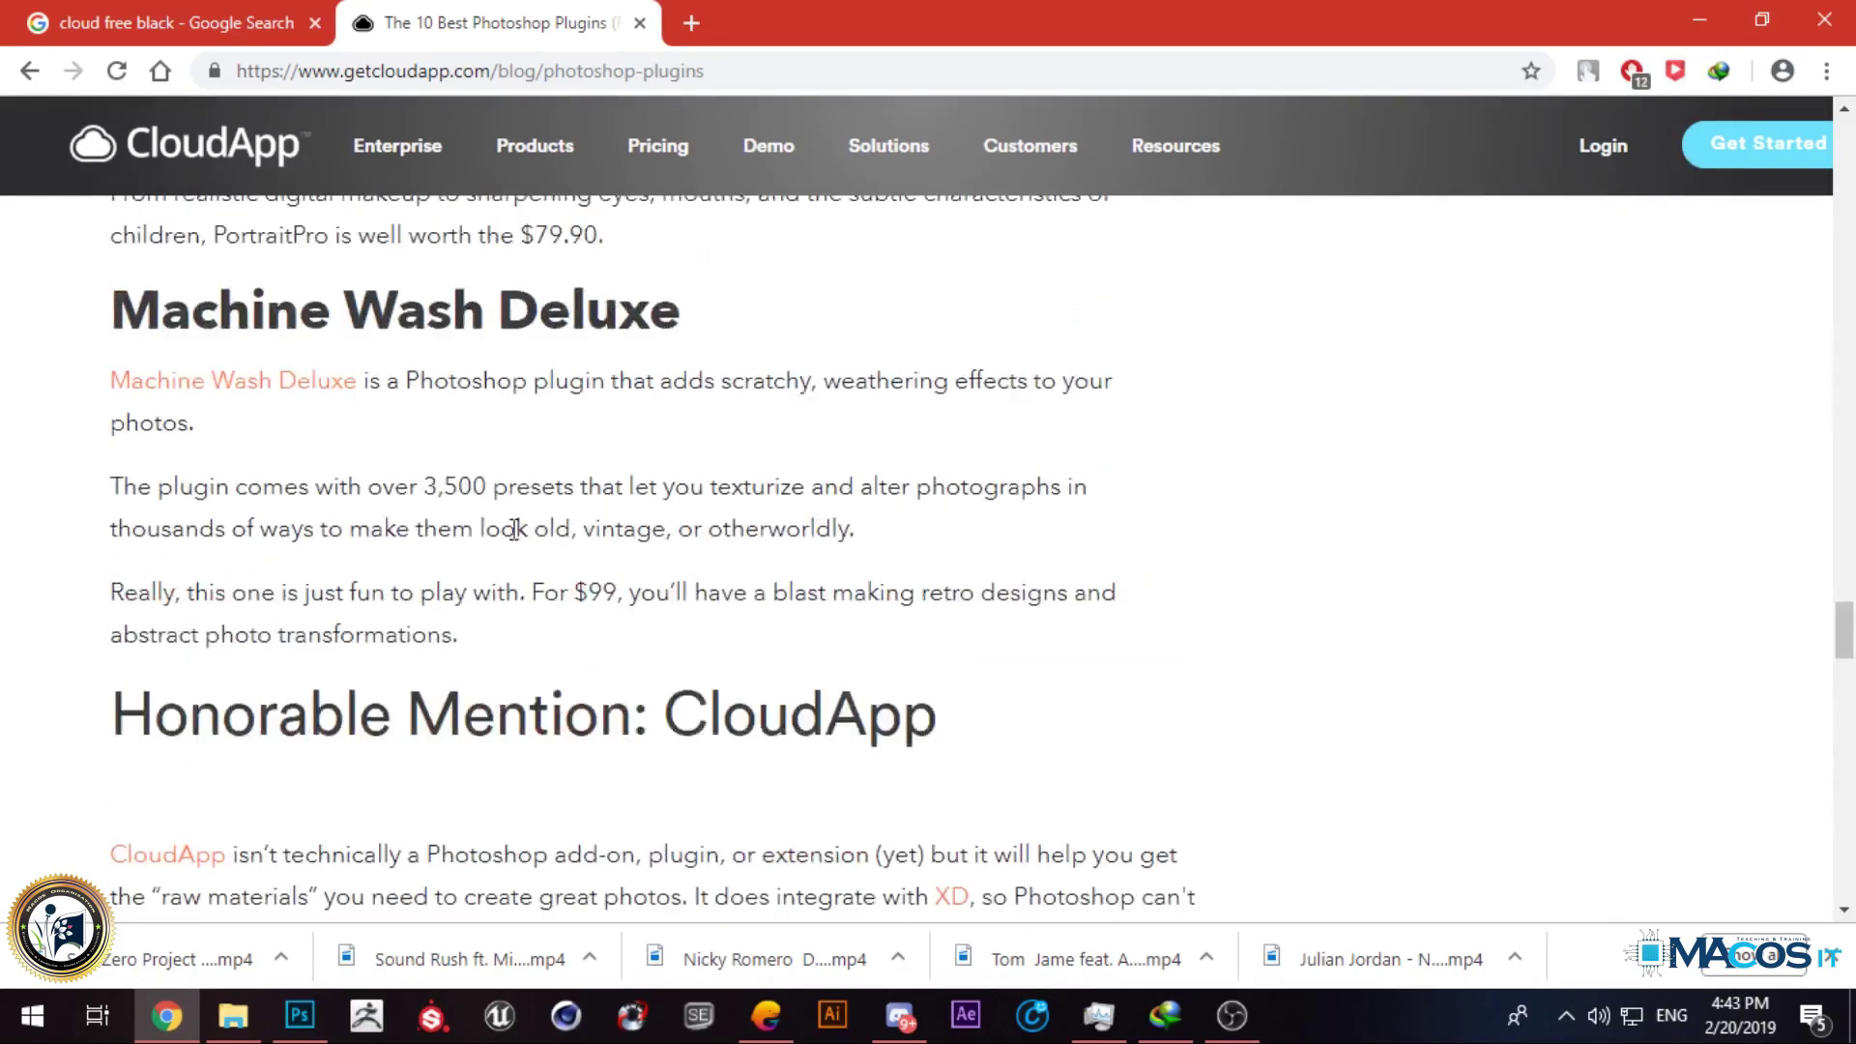
{"action": "scroll", "coordinate": [622, 480], "scroll_direction": "up", "scroll_amount": 10}
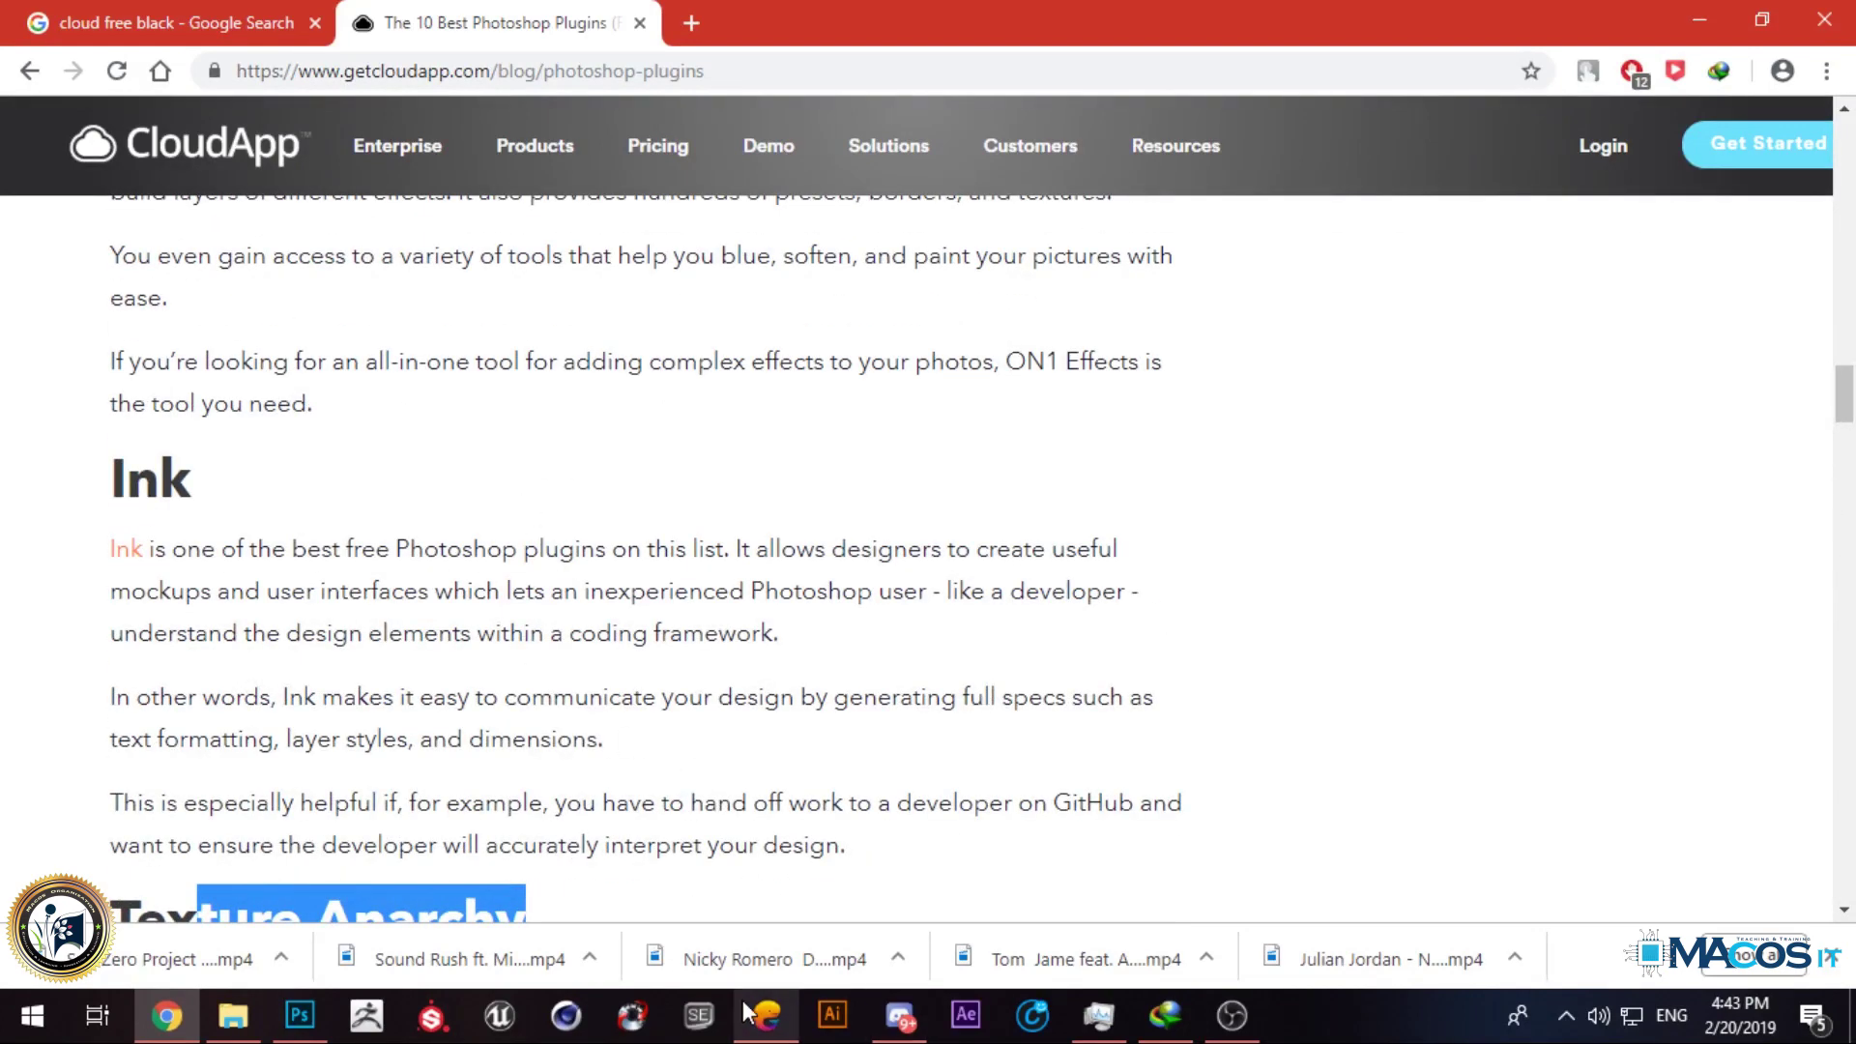
Step: Switch back to Photoshop to show the filtered lake photo, and bring up the OBS window
{"action": "left_click", "coordinate": [300, 1015]}
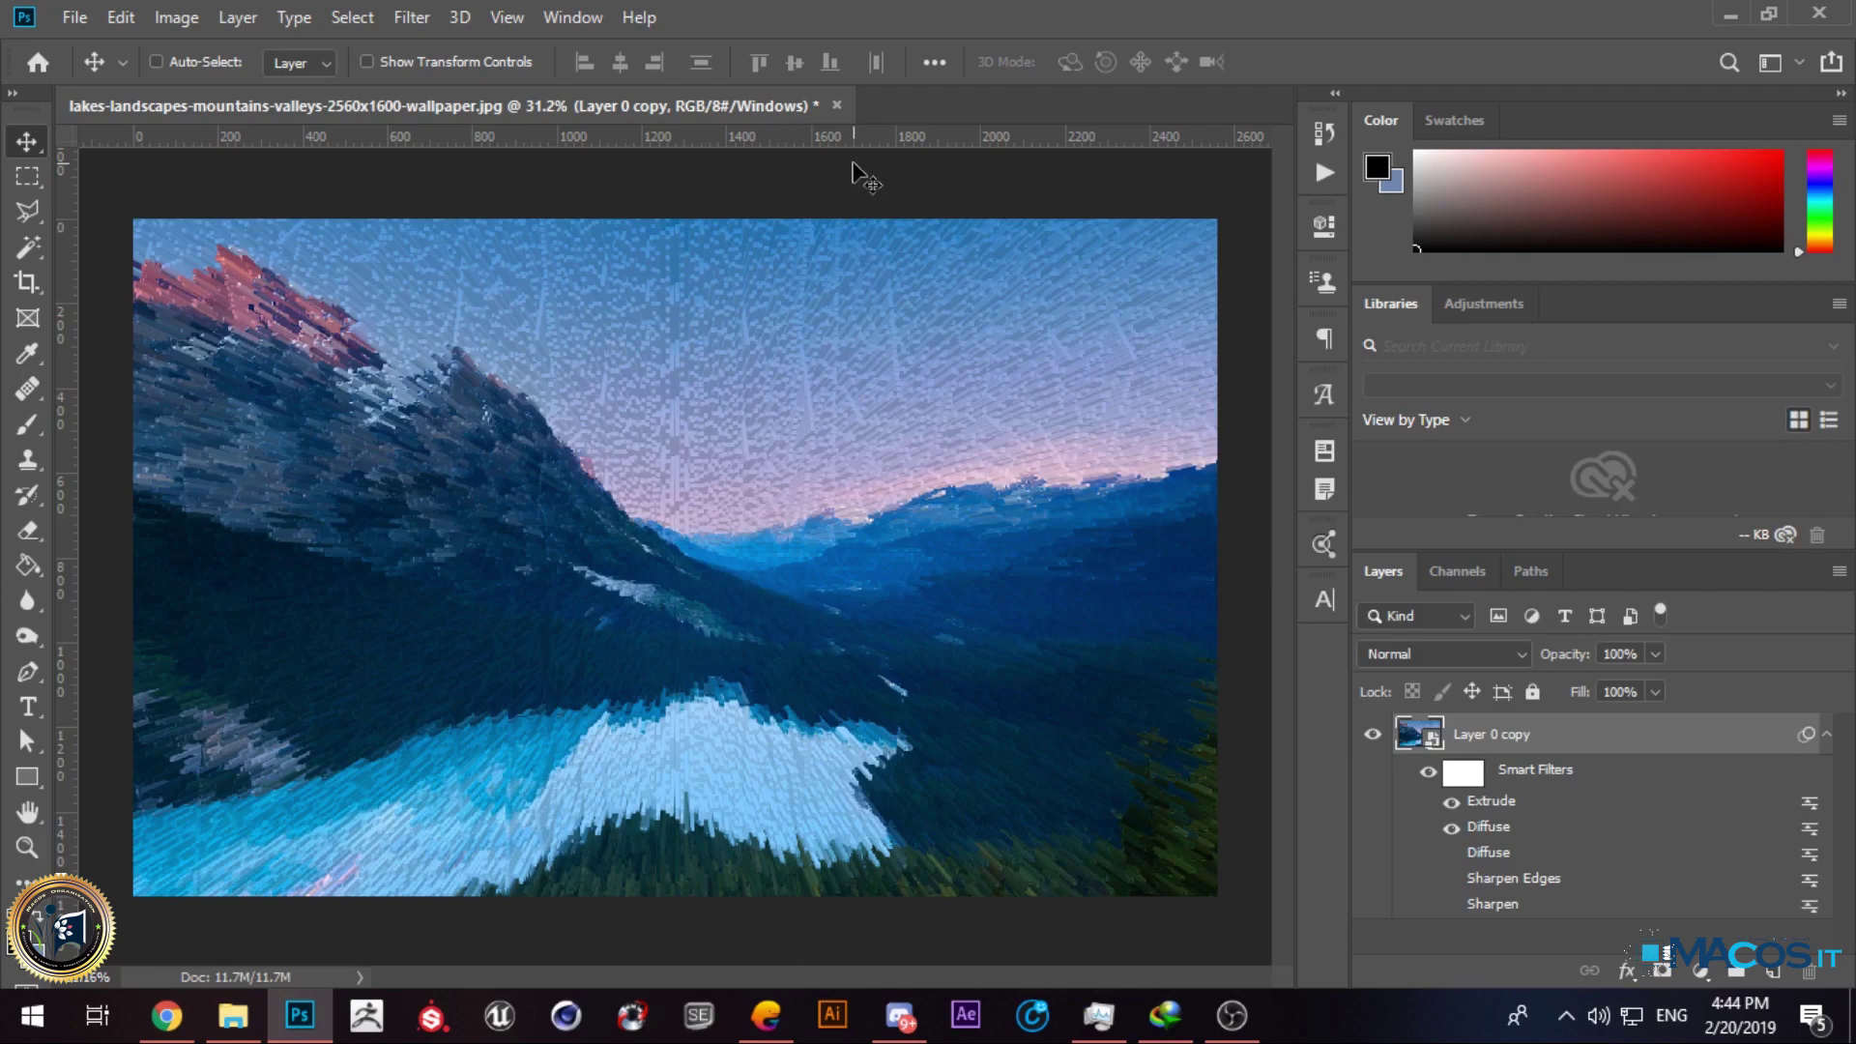
{"action": "left_click", "coordinate": [1232, 1015]}
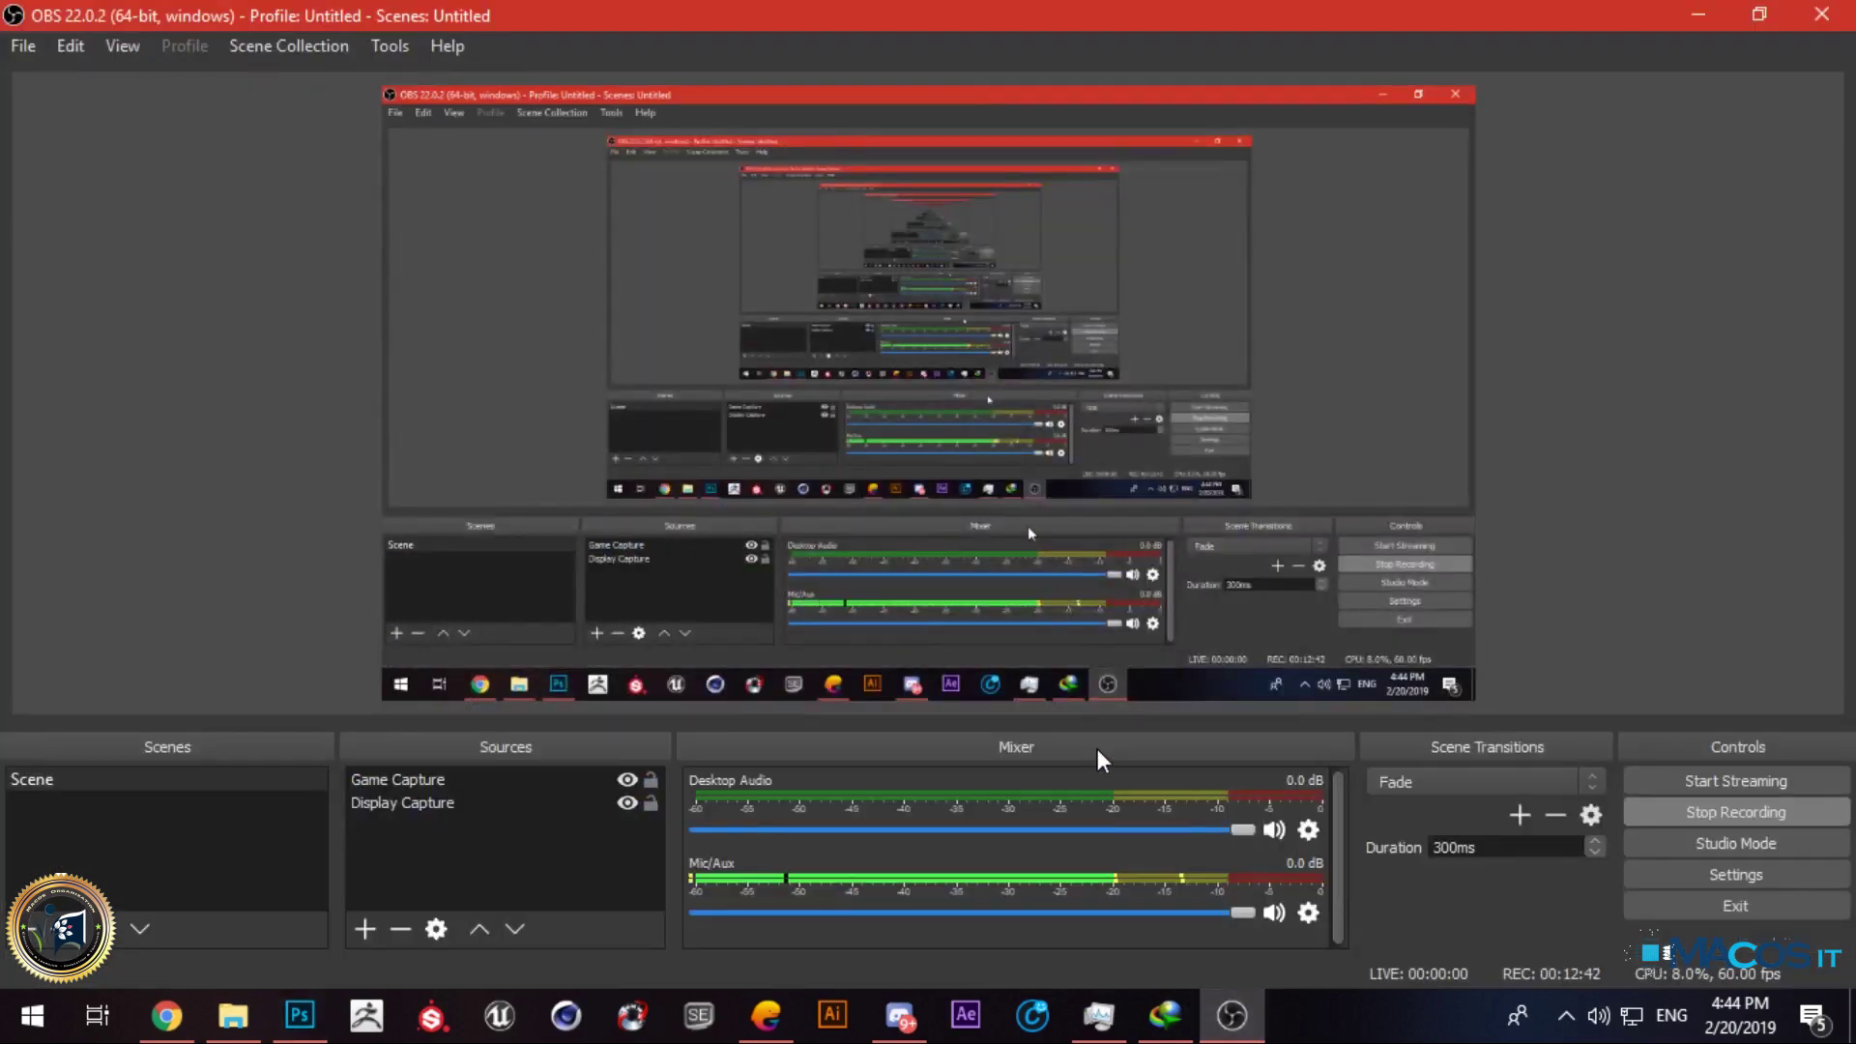